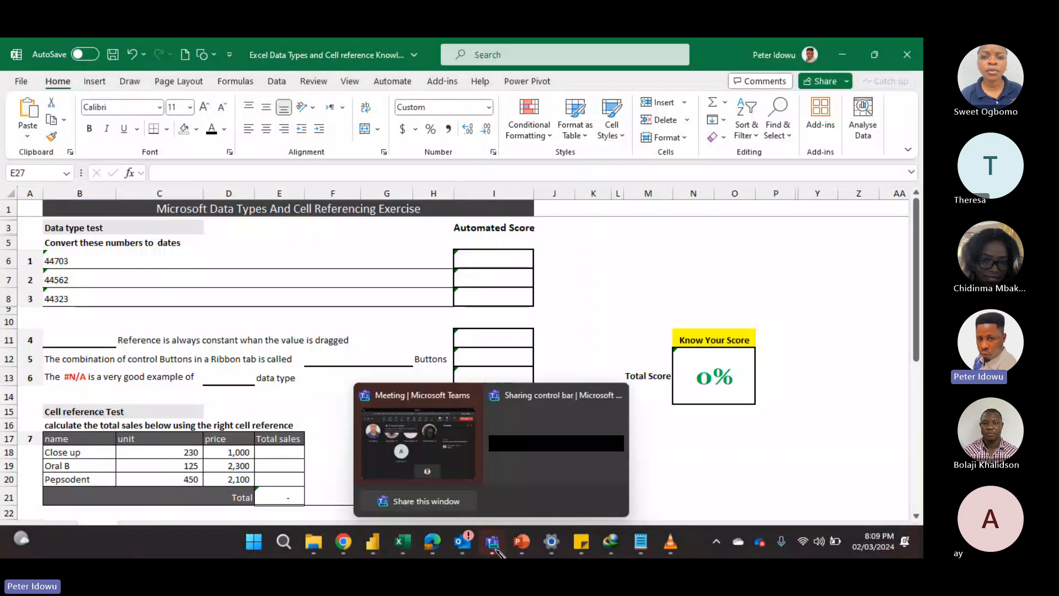
Switch to the Teams meeting window, dismiss its recording and transcription notice, and return to the Excel workbook
left_click(444, 440)
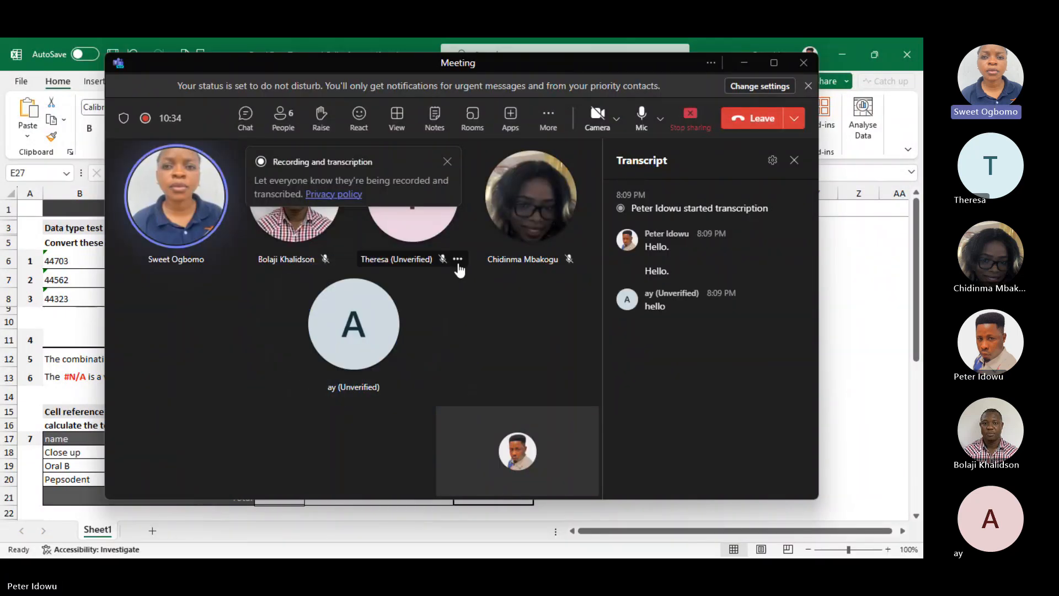
left_click(448, 163)
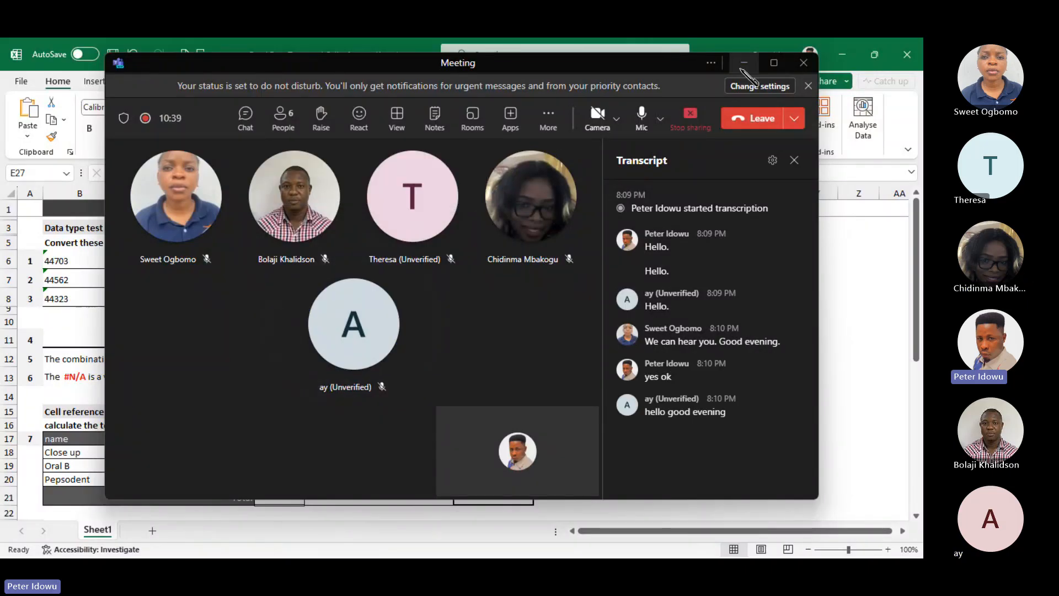
left_click(744, 63)
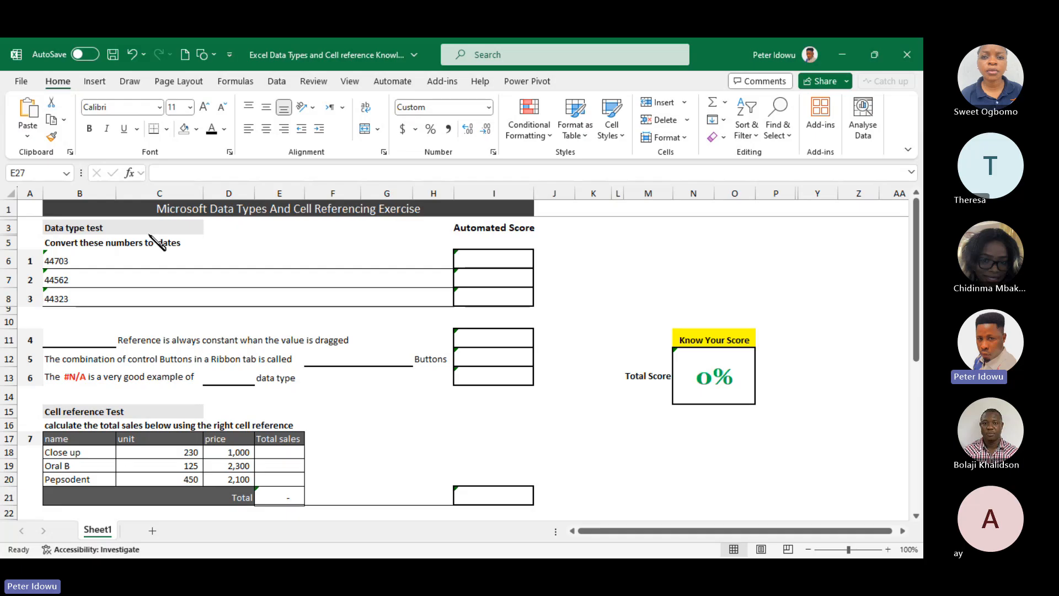
key("Escape")
key("BackSpace")
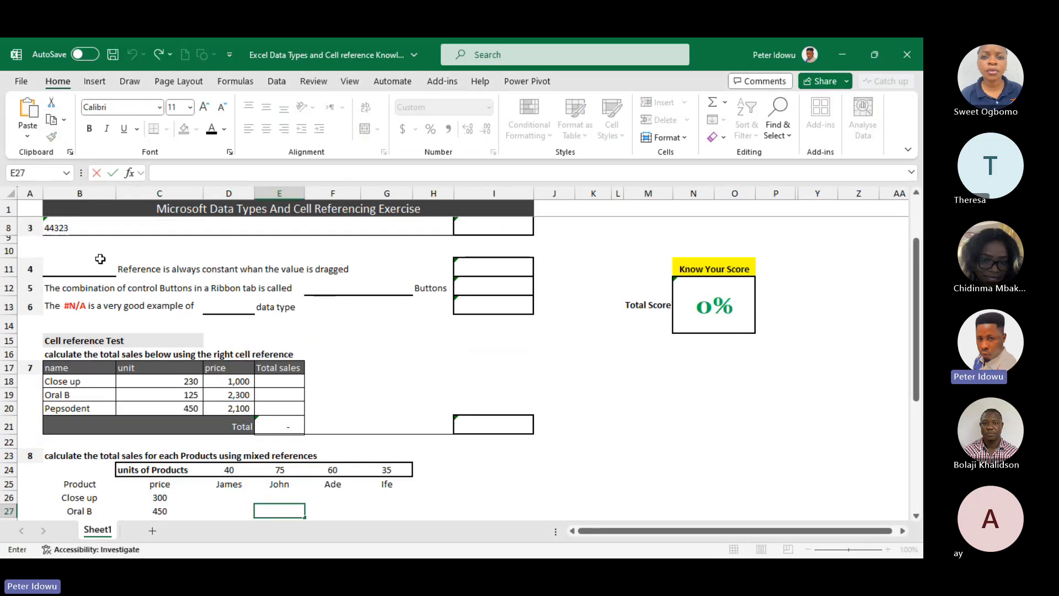
scroll(262, 301, "up", 2)
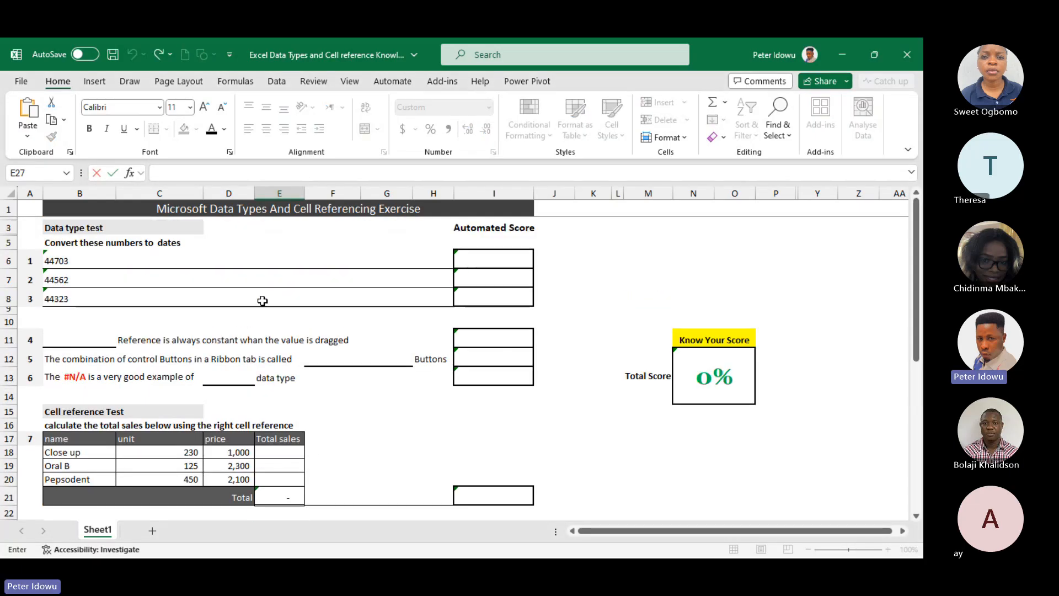
left_click(111, 260)
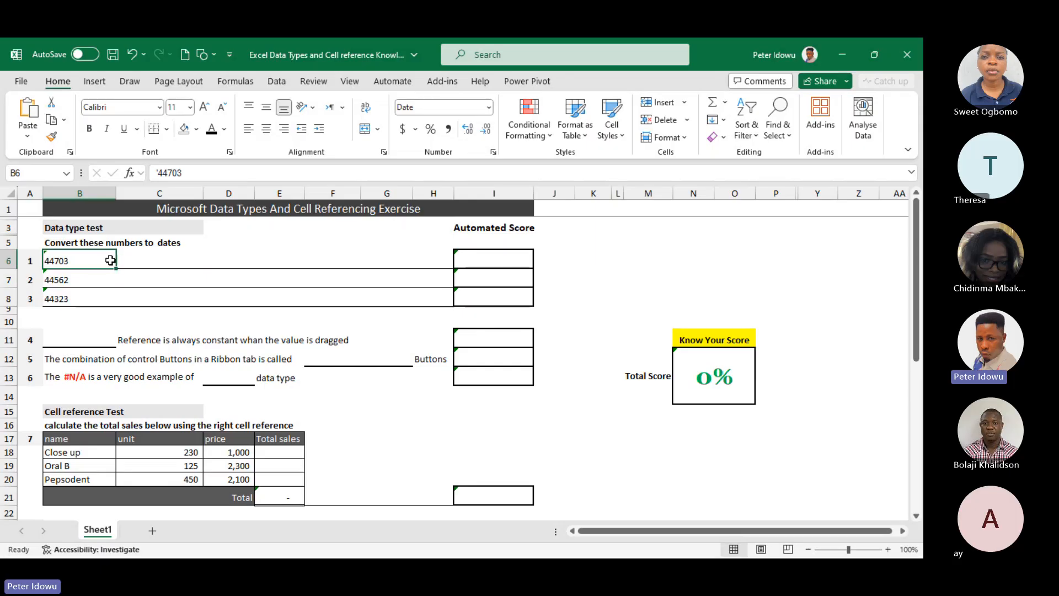
left_click_drag(83, 260, 69, 301)
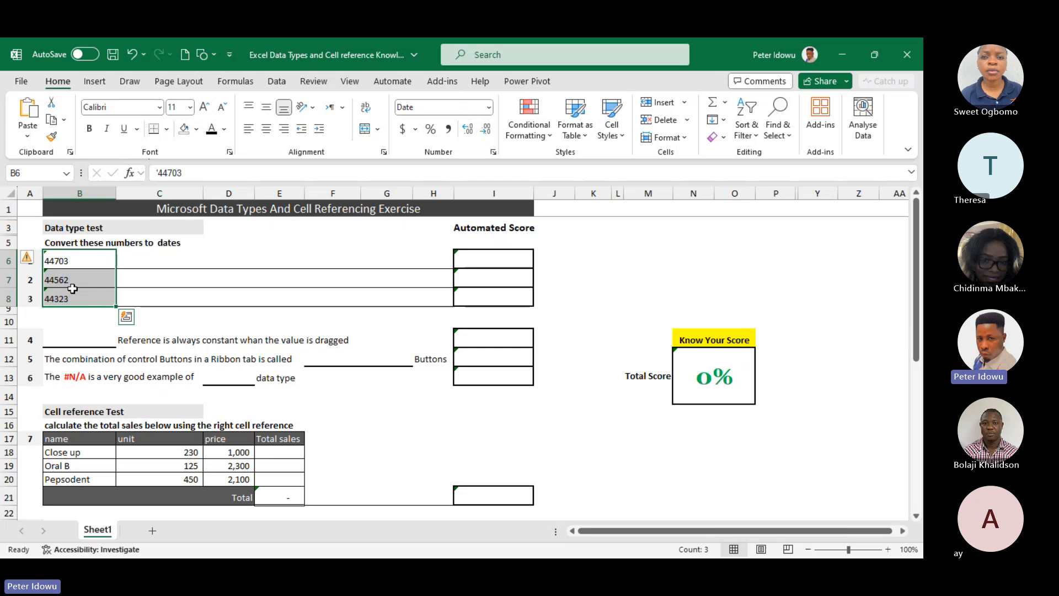
left_click(70, 261)
double_click(70, 261)
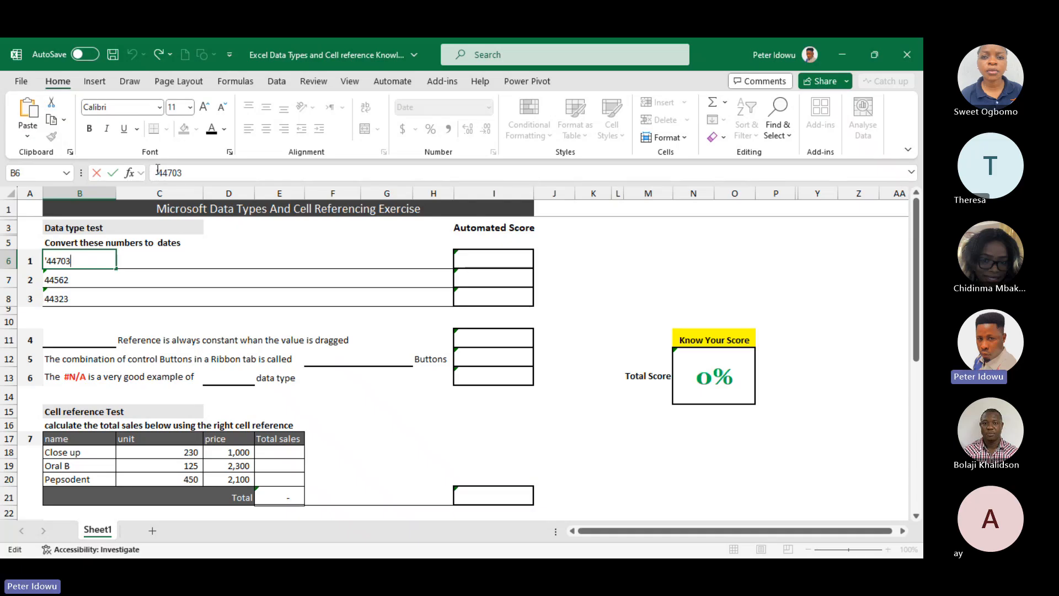
key("ctrl+Return")
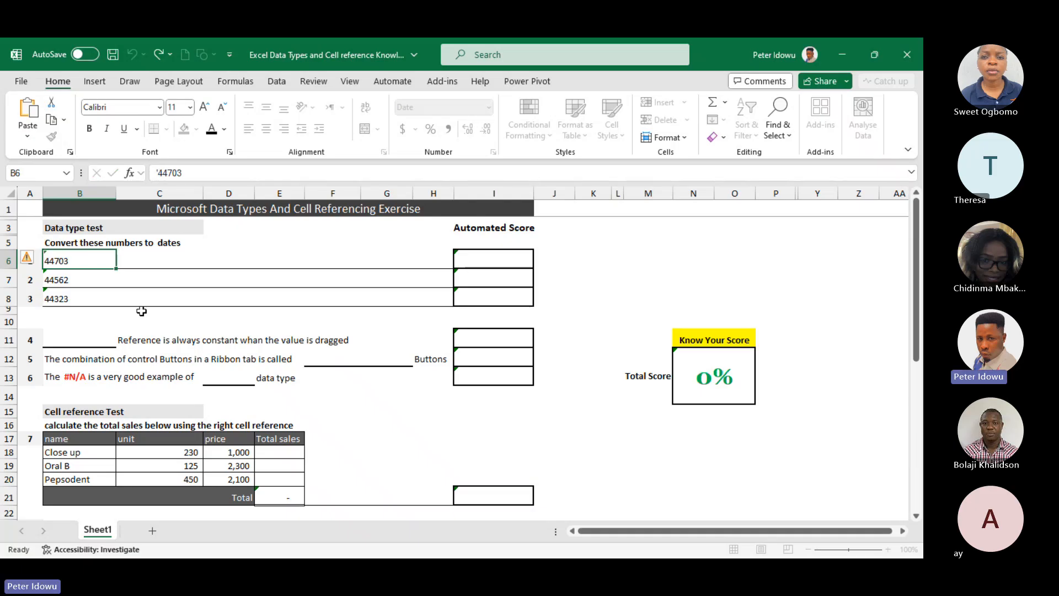
double_click(63, 260)
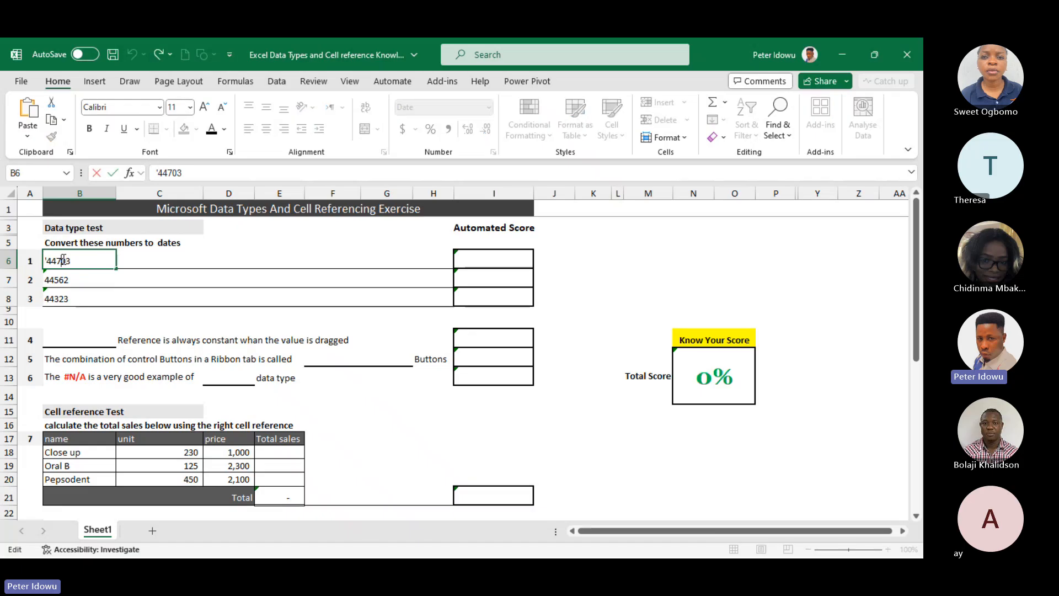
left_click(144, 254)
double_click(79, 258)
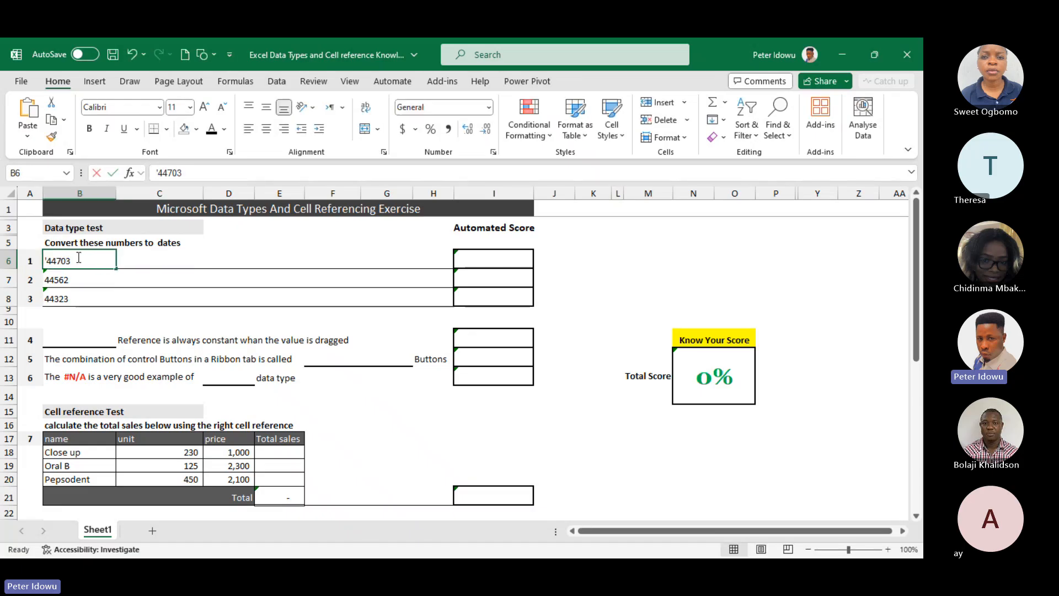
left_click(148, 254)
Convert the text number 44703 in cell B6 to a date by removing its leading apostrophe
left_click(79, 261)
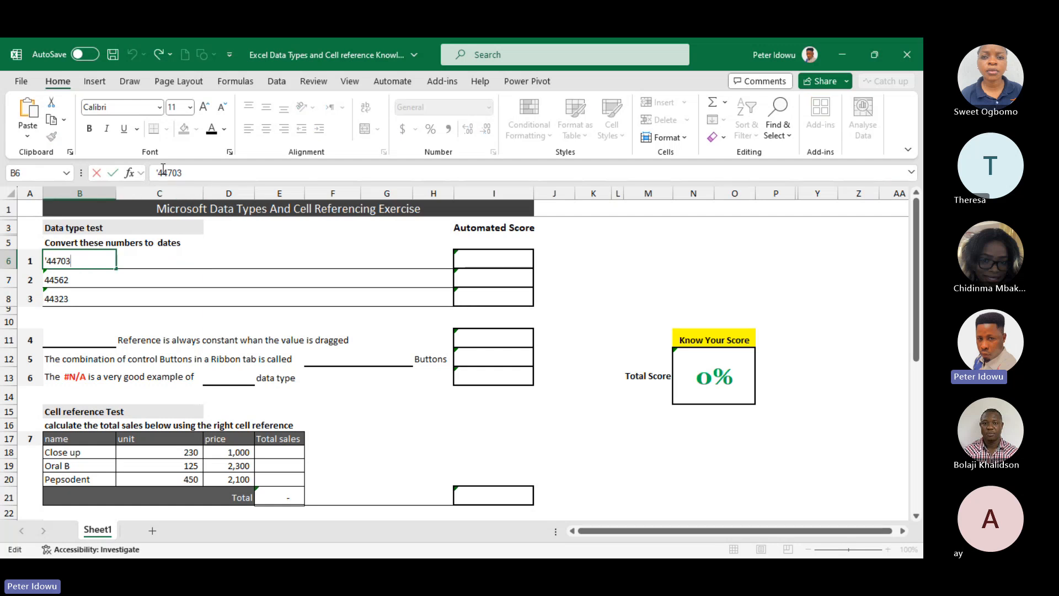
left_click(158, 172)
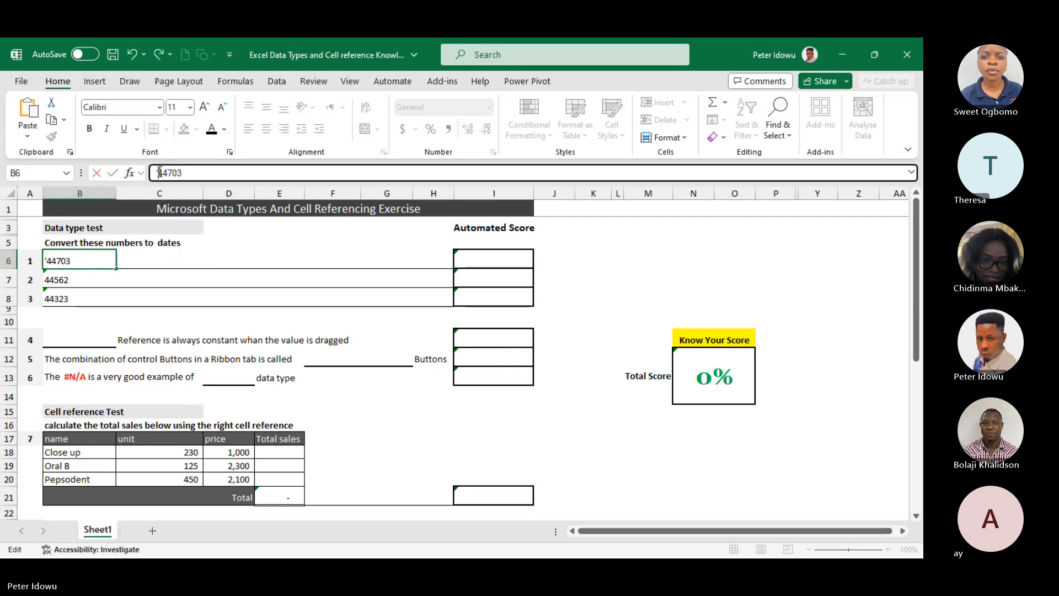
key("BackSpace")
key("Return")
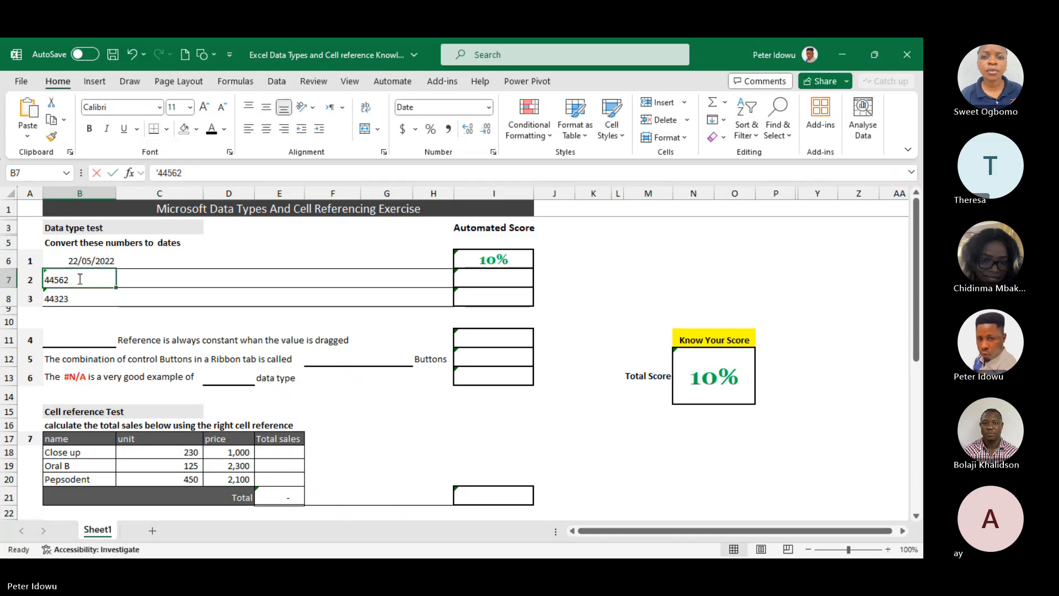
Remove the leading apostrophe from 44562 in cell B7 so the number converts to a date
double_click(80, 279)
left_click(159, 172)
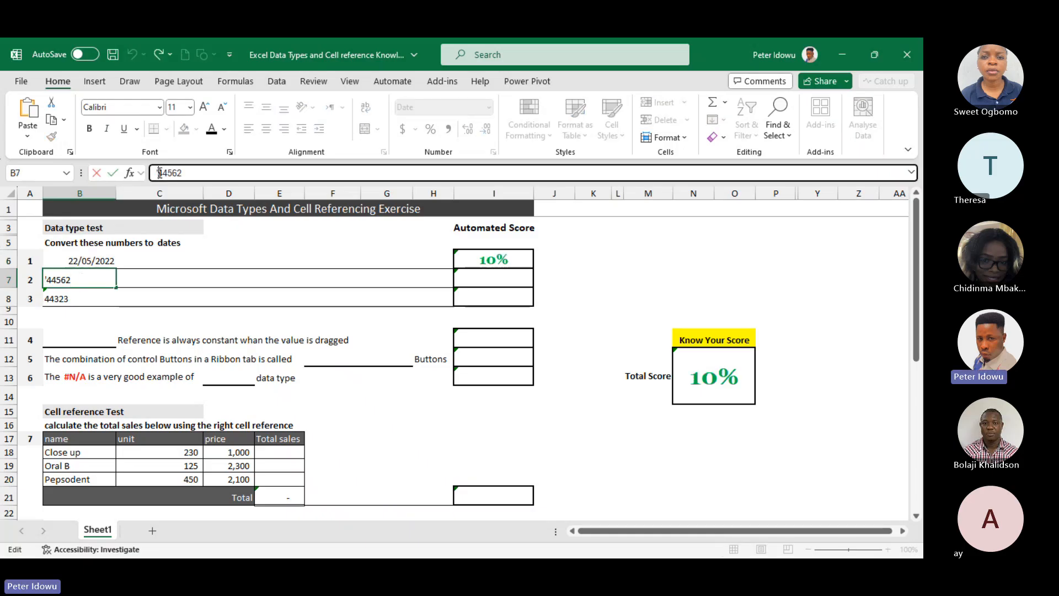
key("BackSpace")
key("Return")
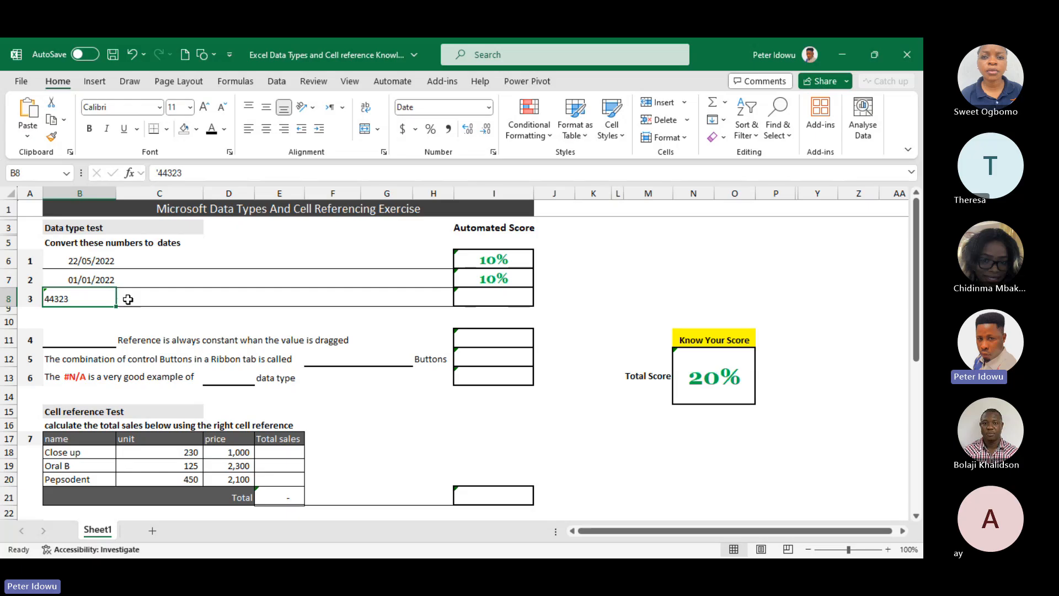
Remove the leading apostrophe from 44323 in cell B8 so the number converts to a date
double_click(80, 299)
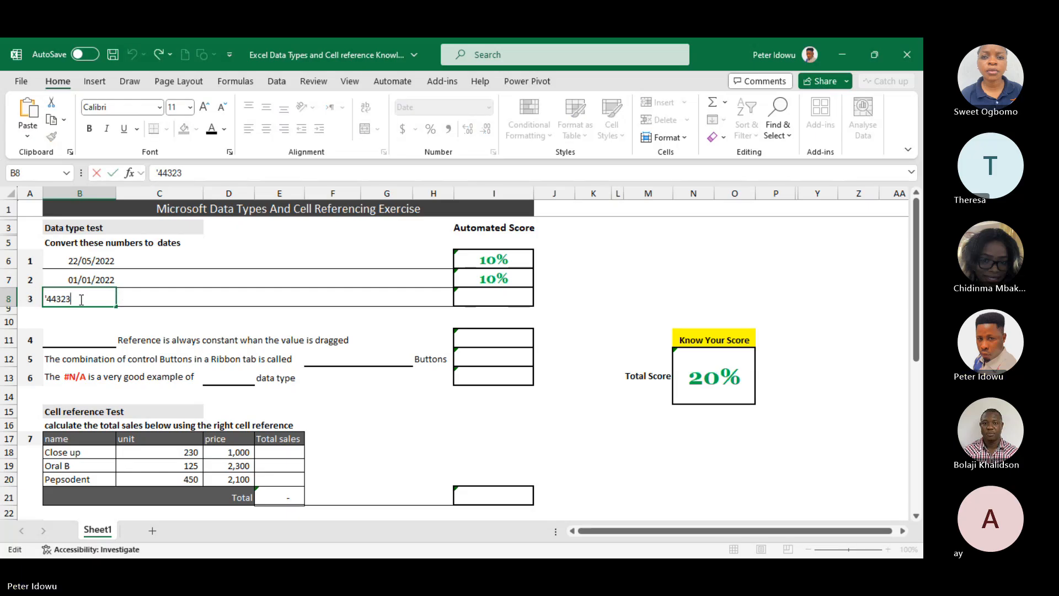
left_click(160, 172)
key("BackSpace")
key("Return")
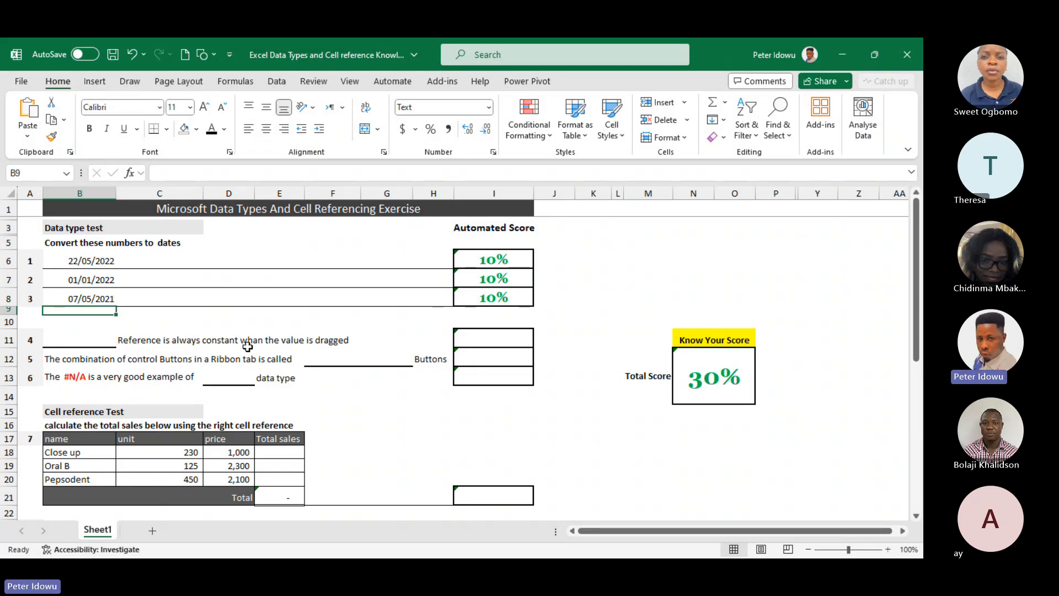
left_click(77, 340)
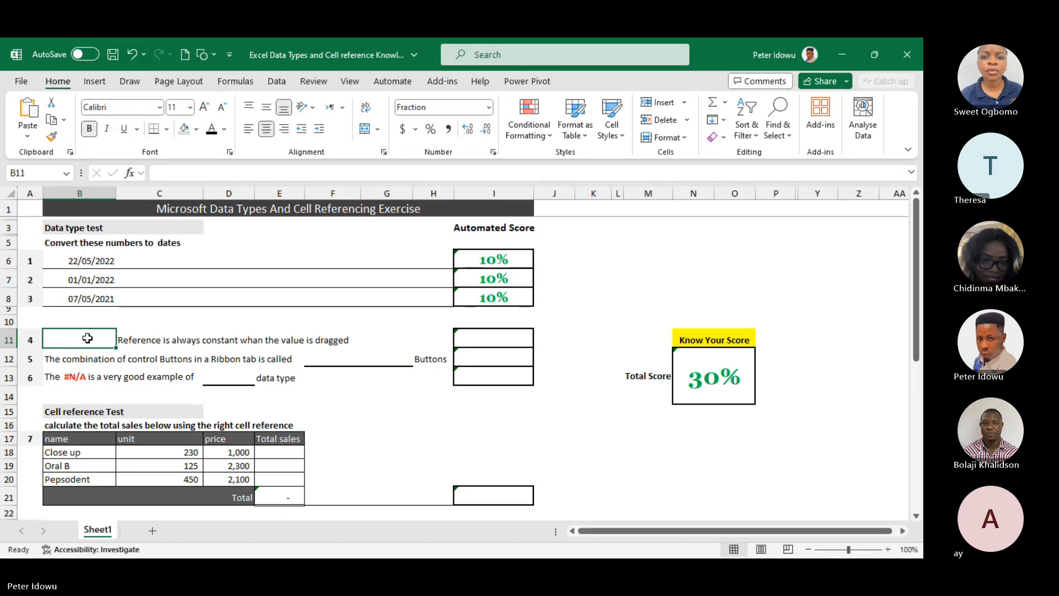
double_click(87, 338)
left_click(130, 337)
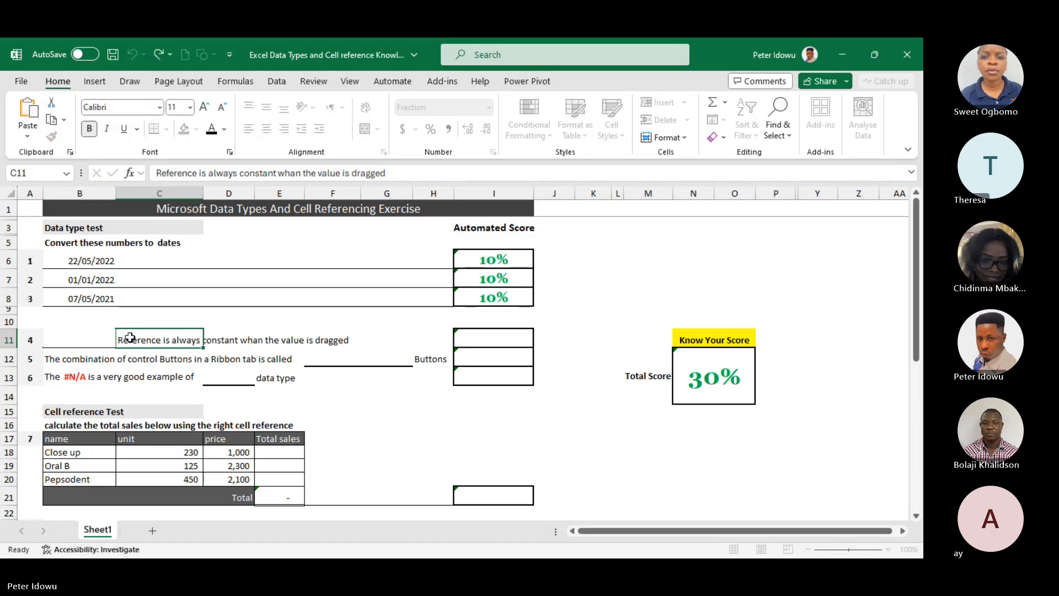
double_click(80, 340)
left_click(164, 326)
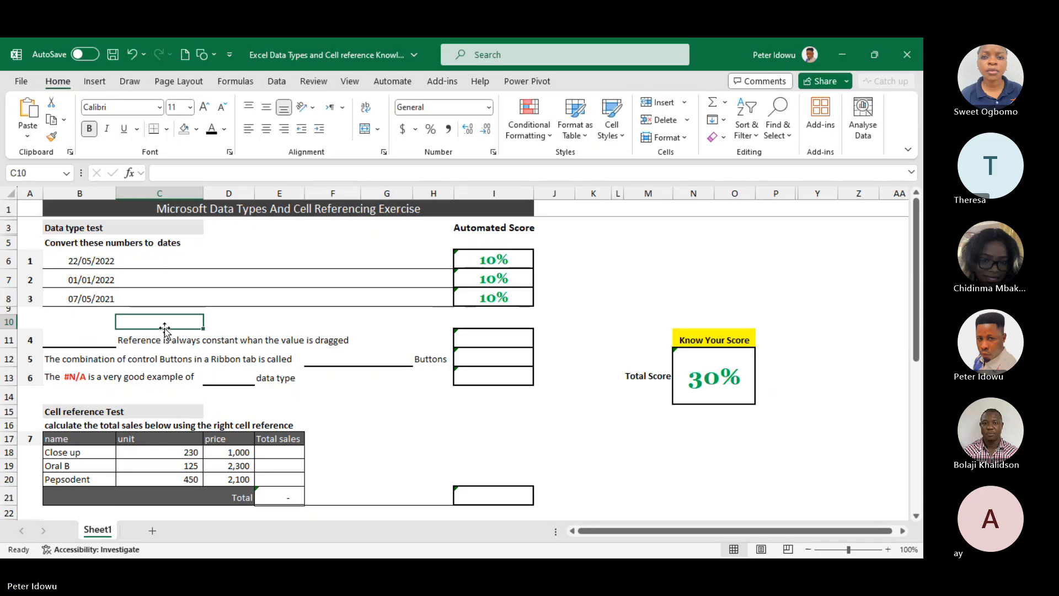
left_click(92, 342)
left_click(141, 336)
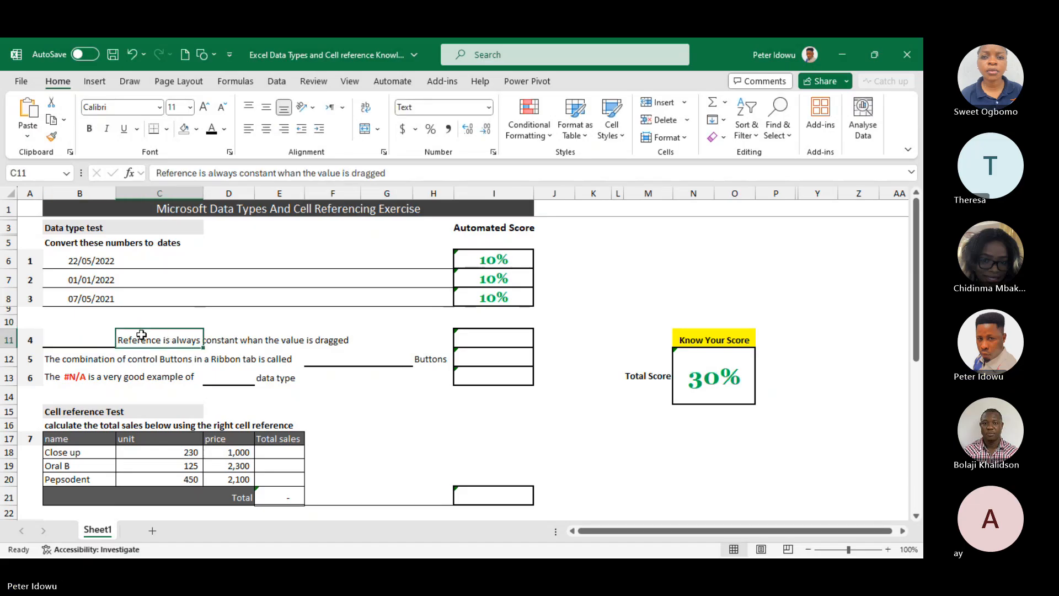
double_click(75, 335)
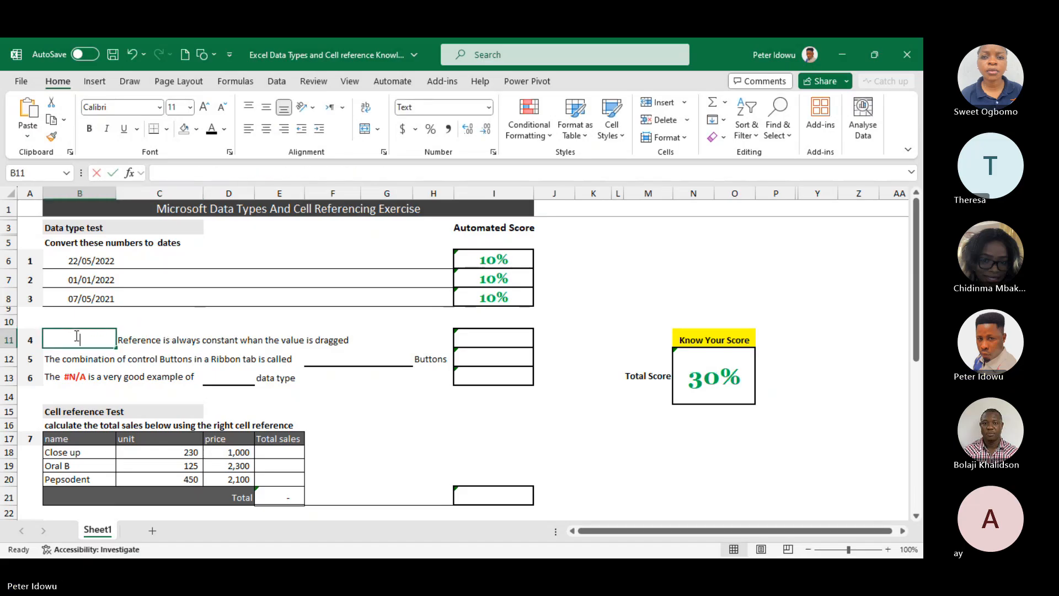
left_click(172, 323)
Fill the question 4 blank in cell B11 with the answer "Absolute"
double_click(108, 338)
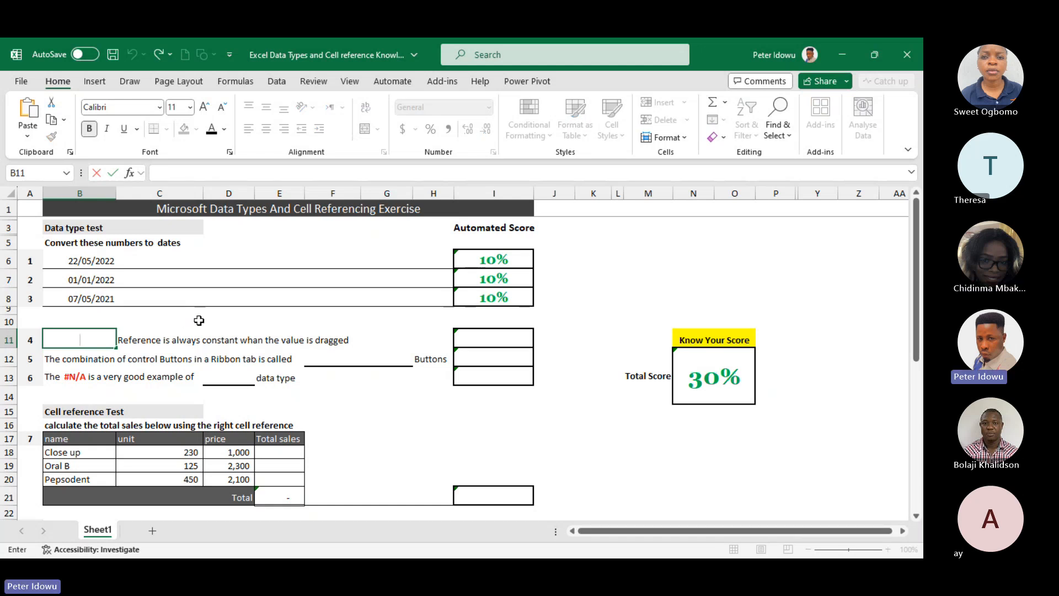
type("Absolute")
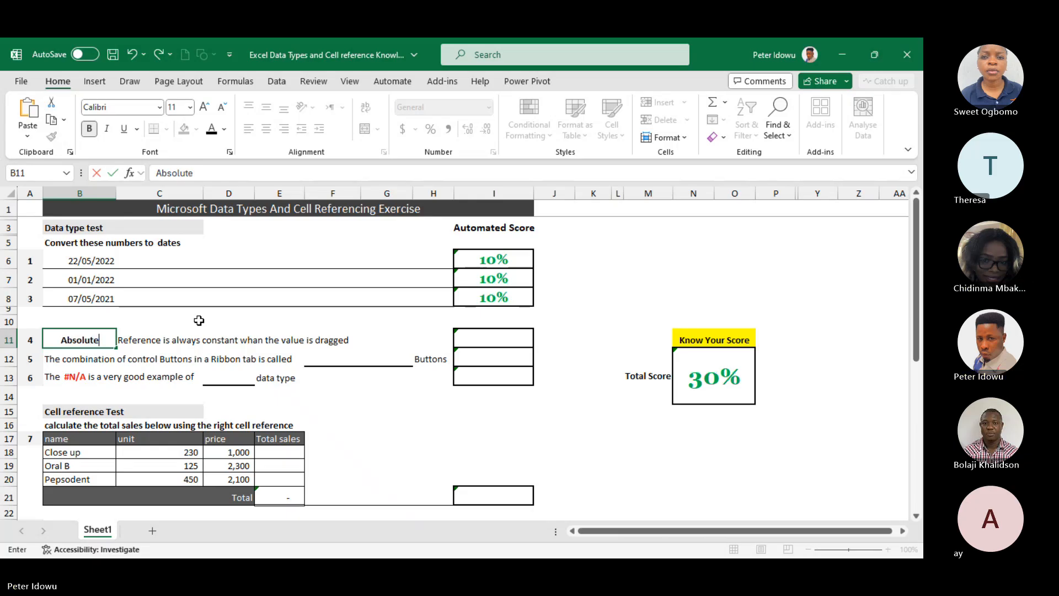
key("Return")
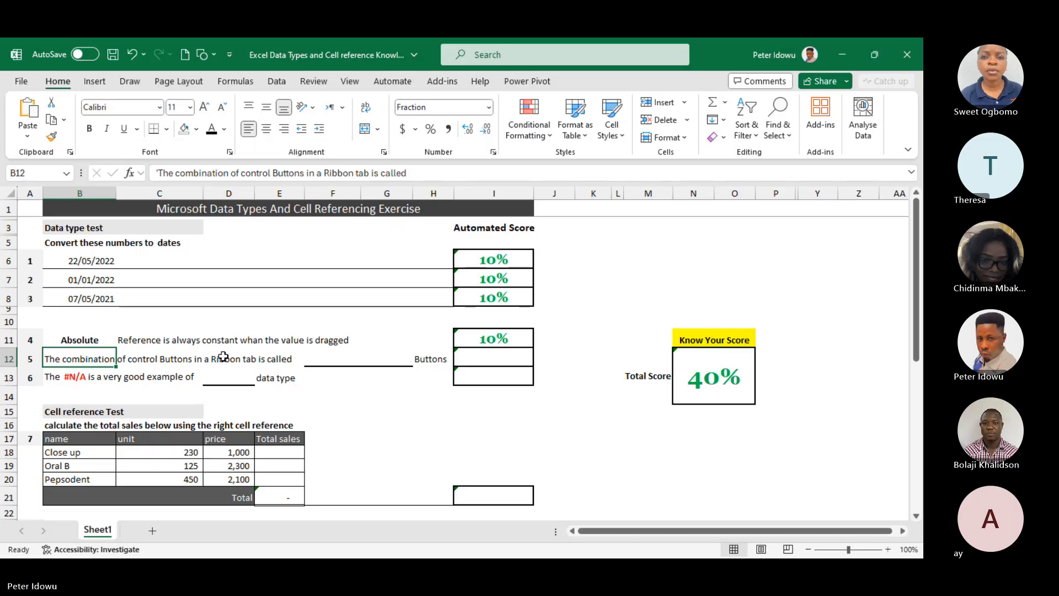
left_click(346, 357)
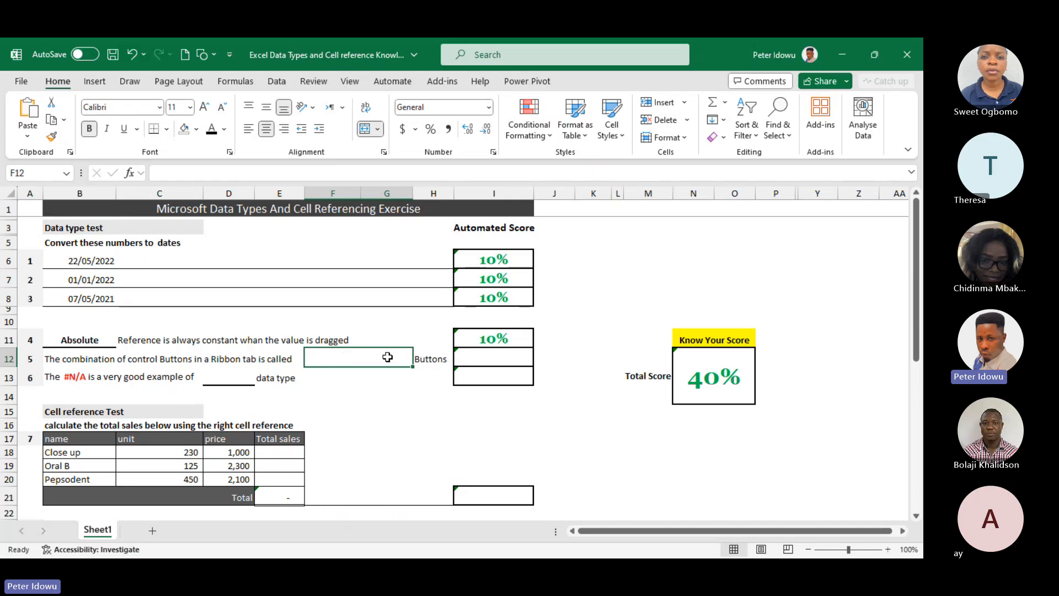
double_click(357, 361)
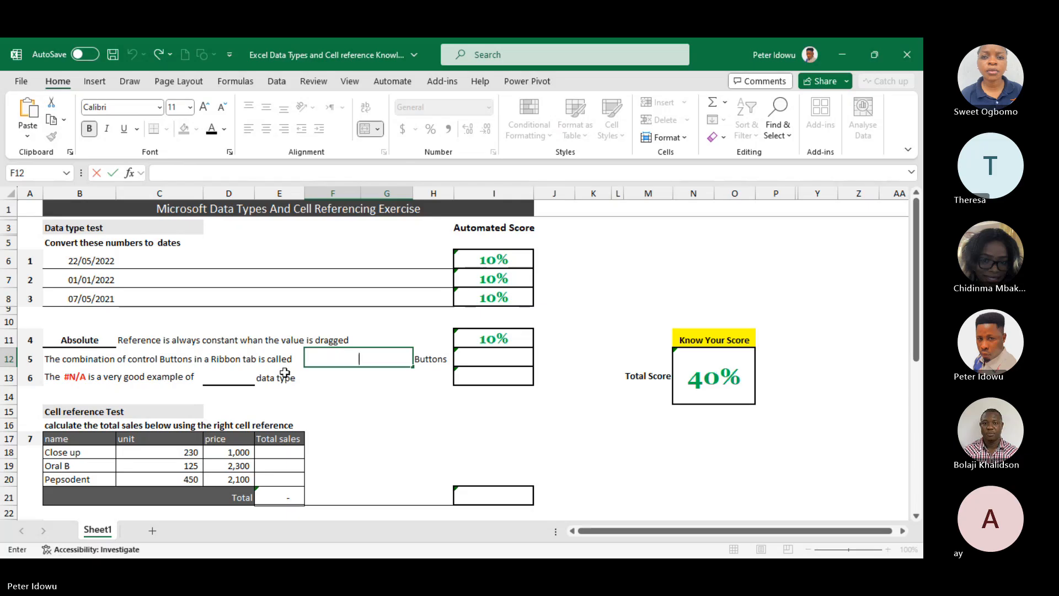
left_click(208, 359)
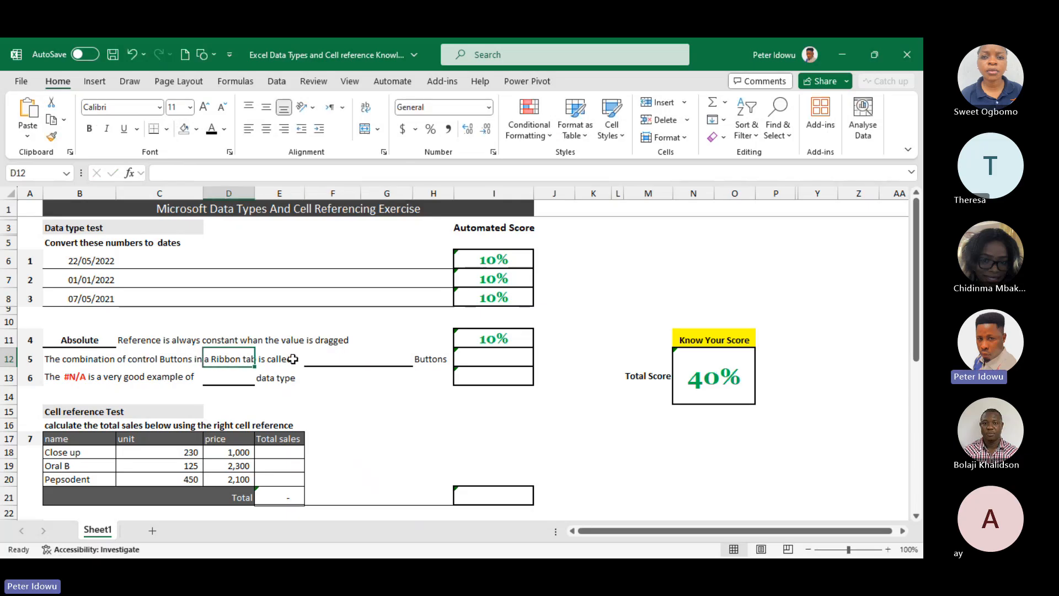
double_click(319, 357)
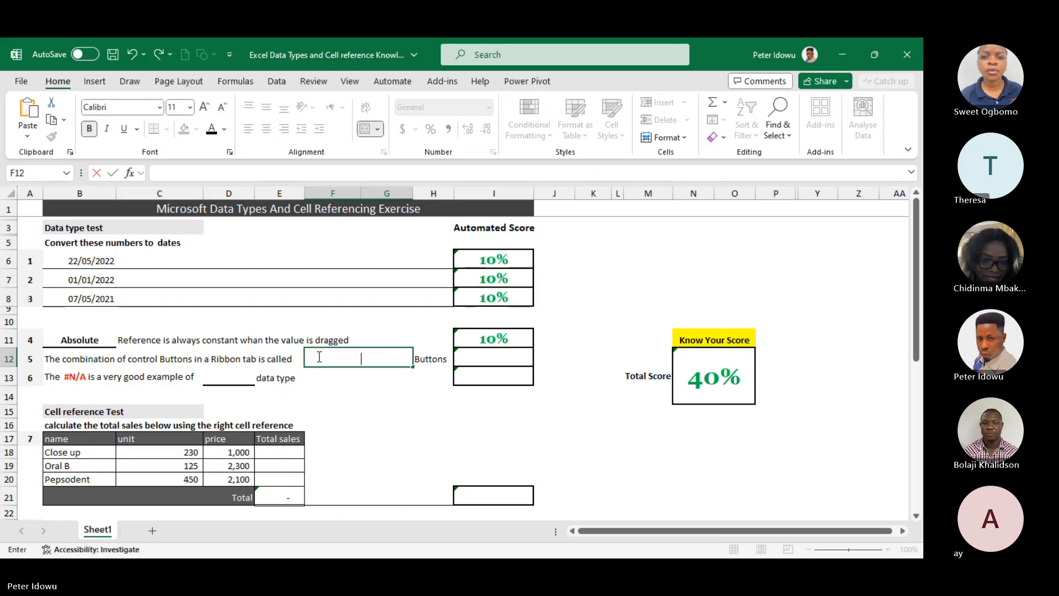
left_click(345, 334)
double_click(334, 358)
left_click(297, 304)
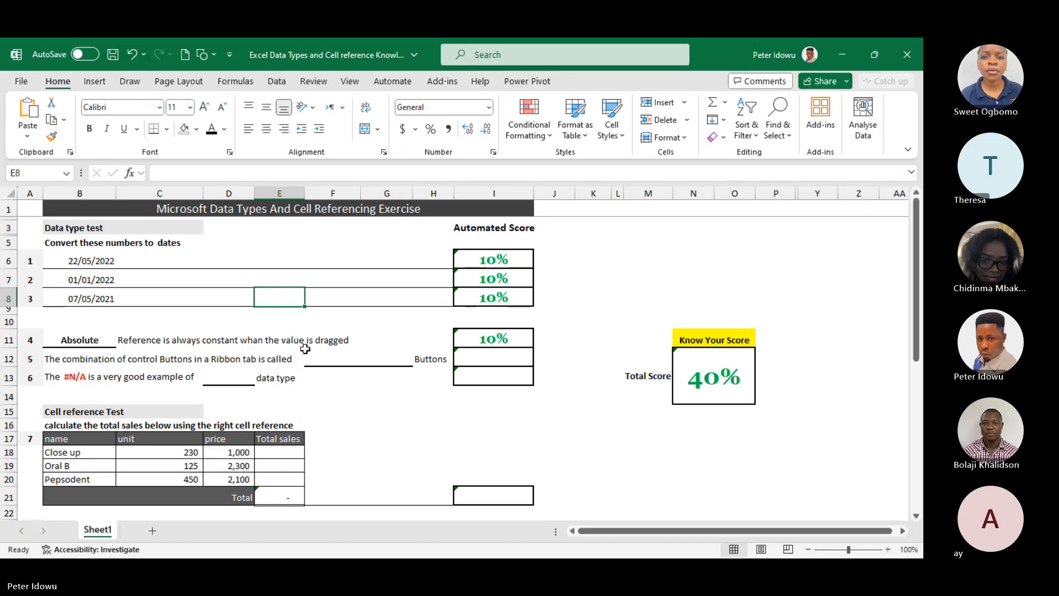
double_click(319, 359)
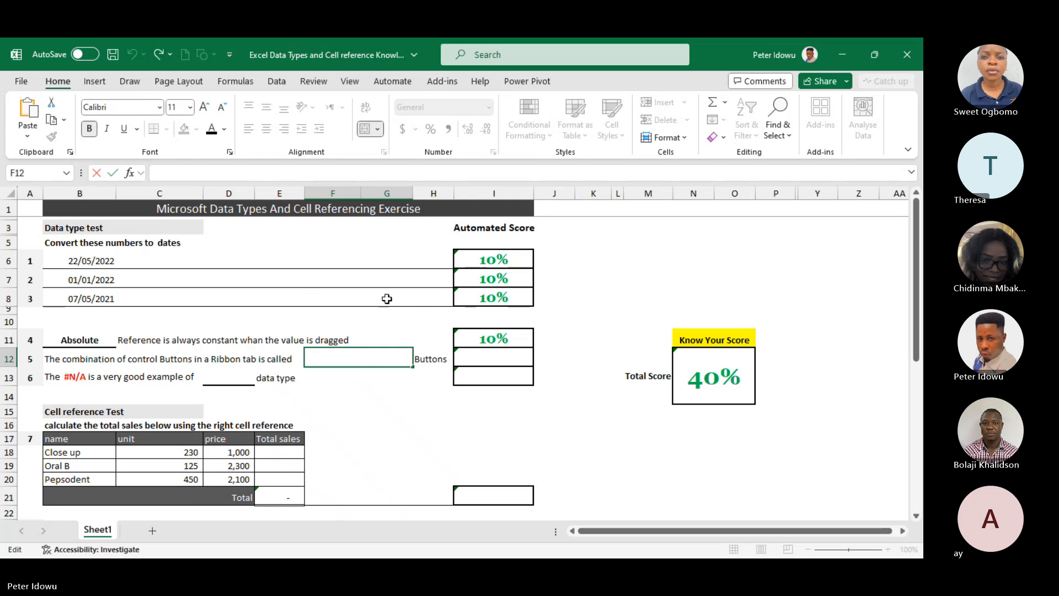
left_click(344, 325)
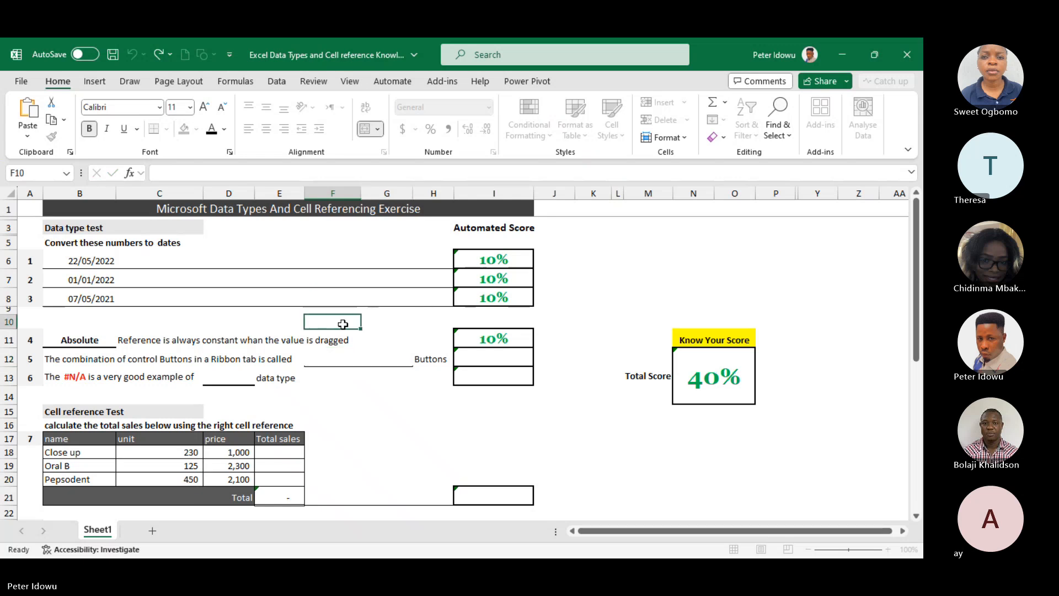
double_click(341, 357)
left_click(350, 333)
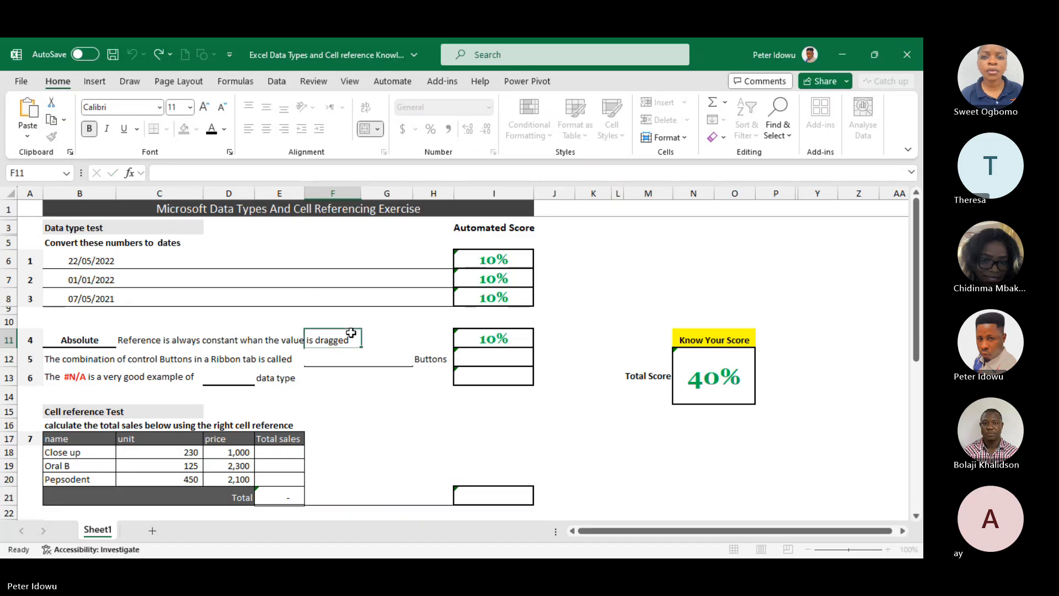
double_click(343, 360)
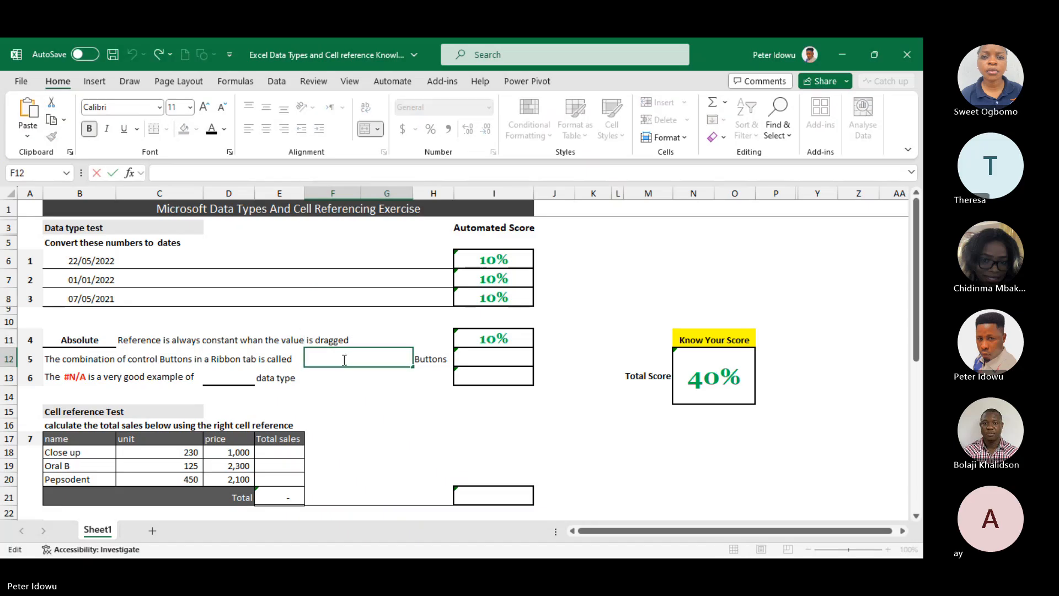
left_click(246, 363)
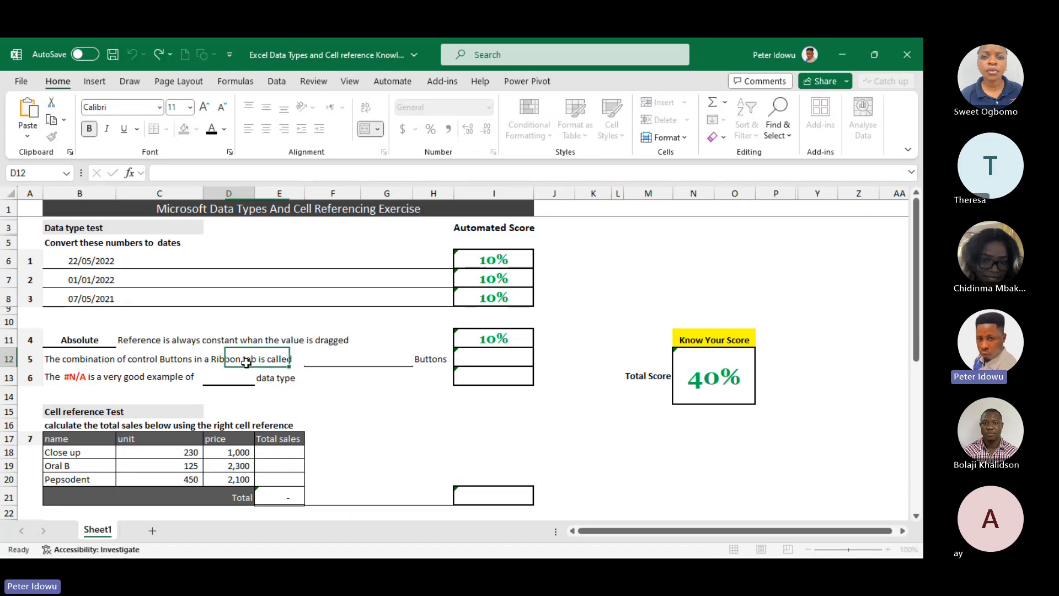
Examine the wording of question 5 and its answer blank in row 12
left_click(333, 359)
double_click(333, 359)
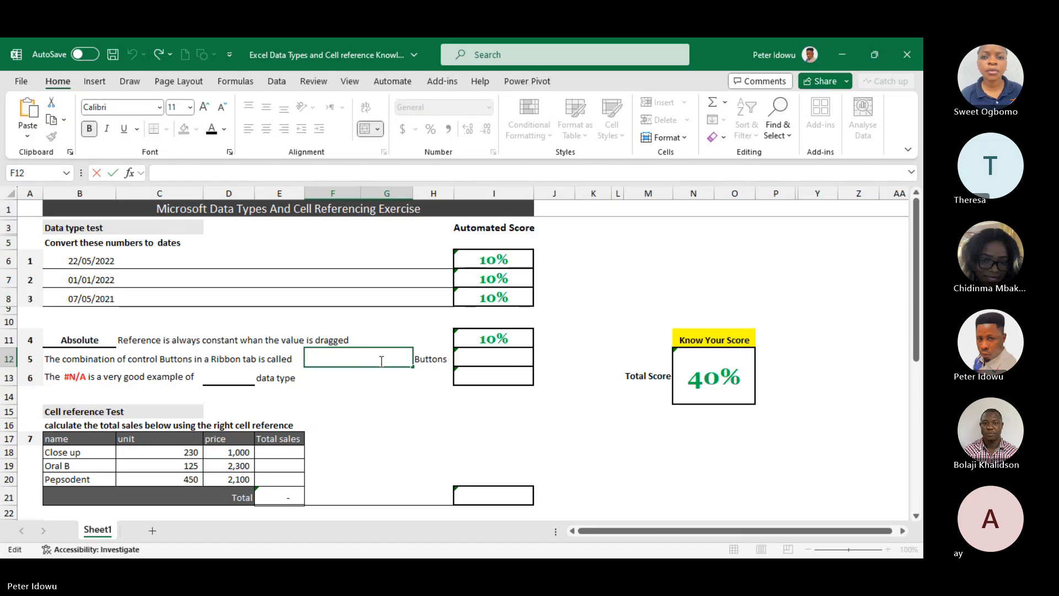
left_click(158, 360)
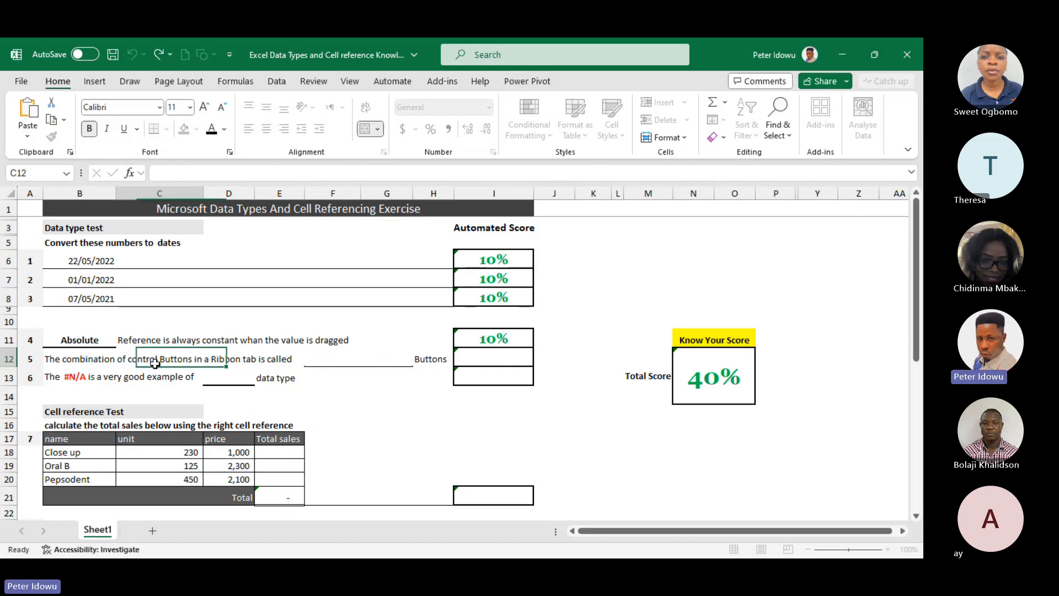
left_click(65, 359)
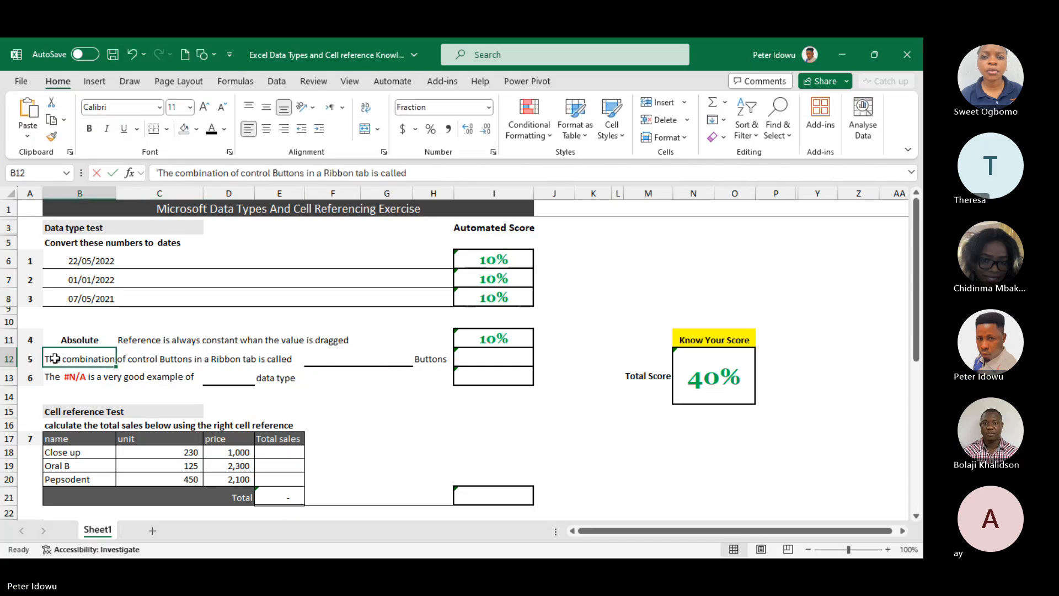
double_click(55, 359)
key("Escape")
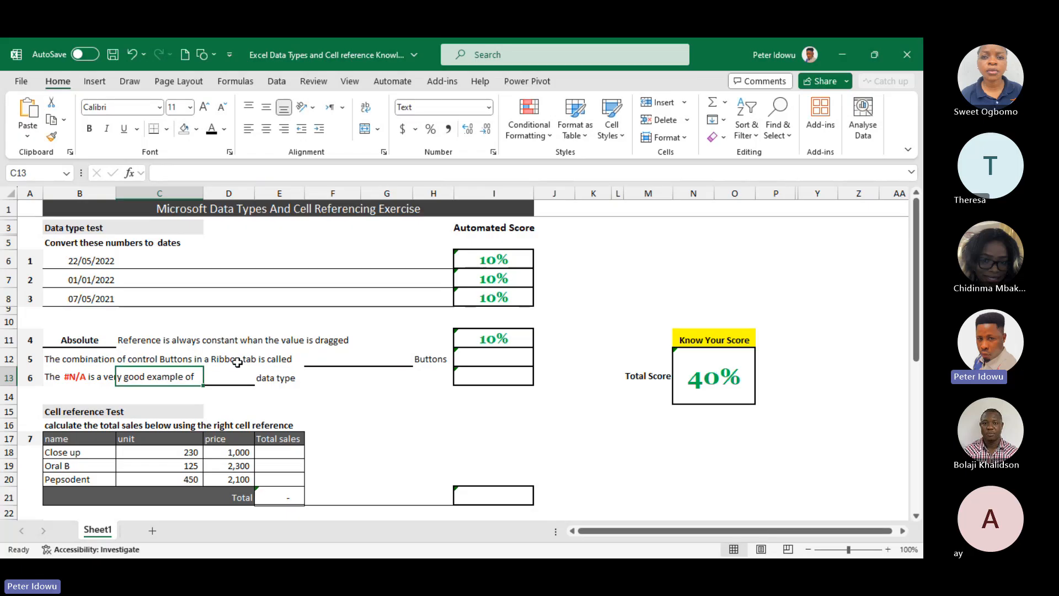
left_click(228, 359)
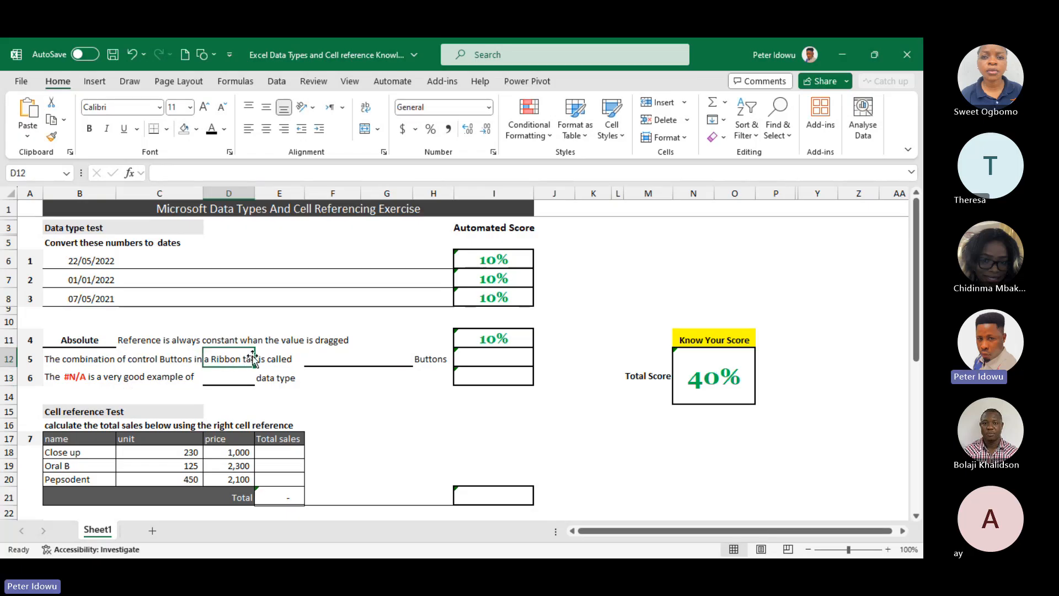
left_click(321, 356)
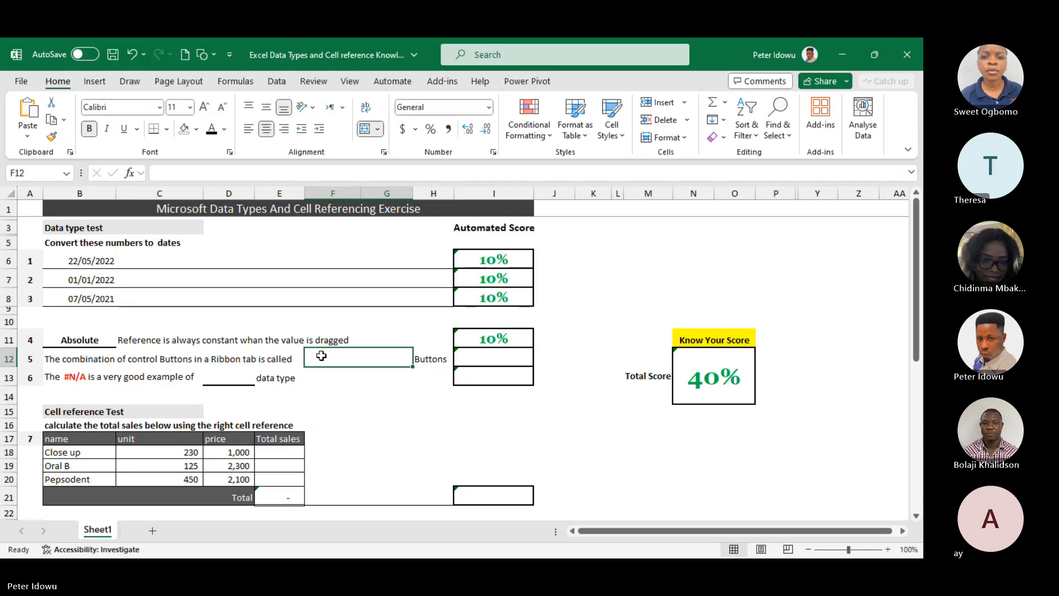
double_click(329, 355)
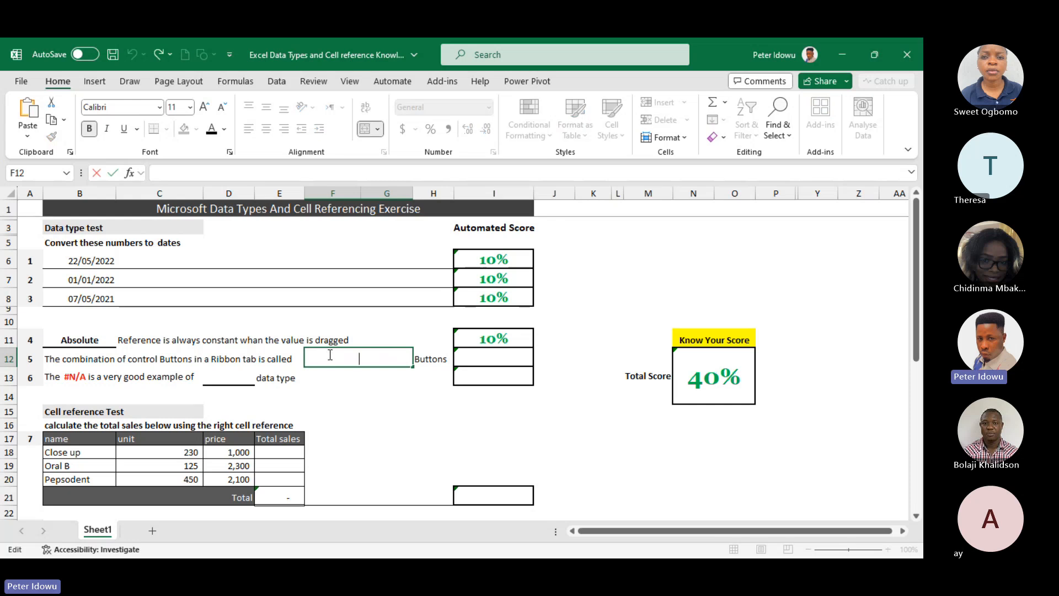
left_click(402, 327)
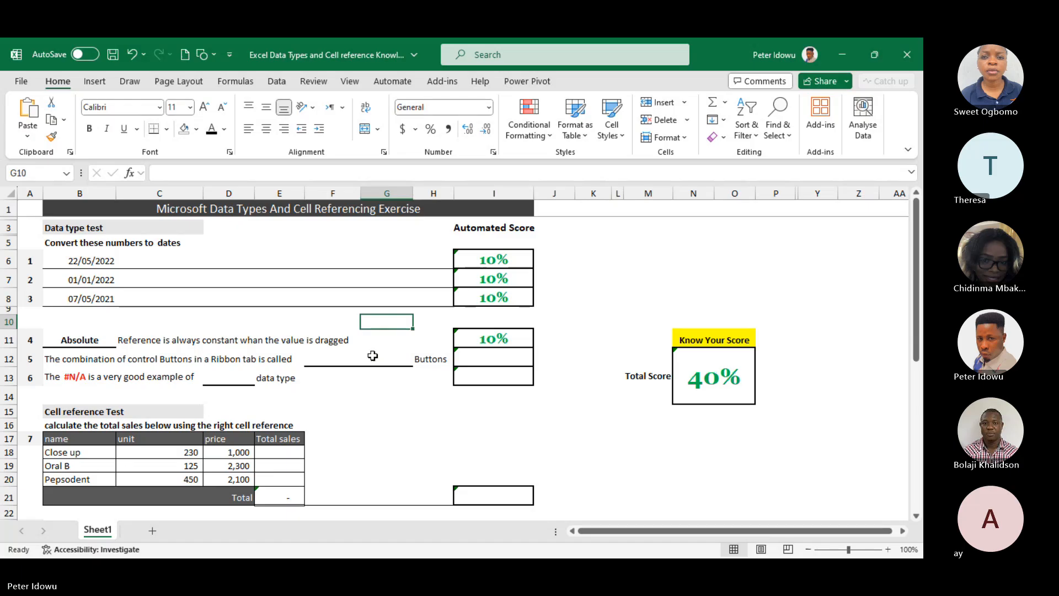
double_click(373, 356)
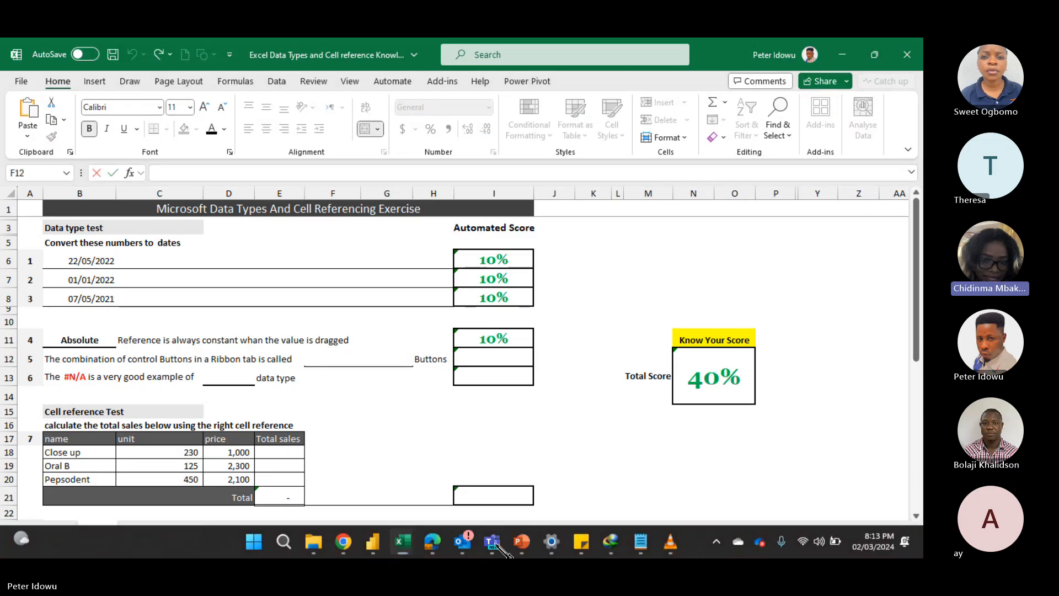
Switch to the Teams meeting window to check the participants and transcript, and return to the workbook
mouse_move(503, 546)
left_click(344, 452)
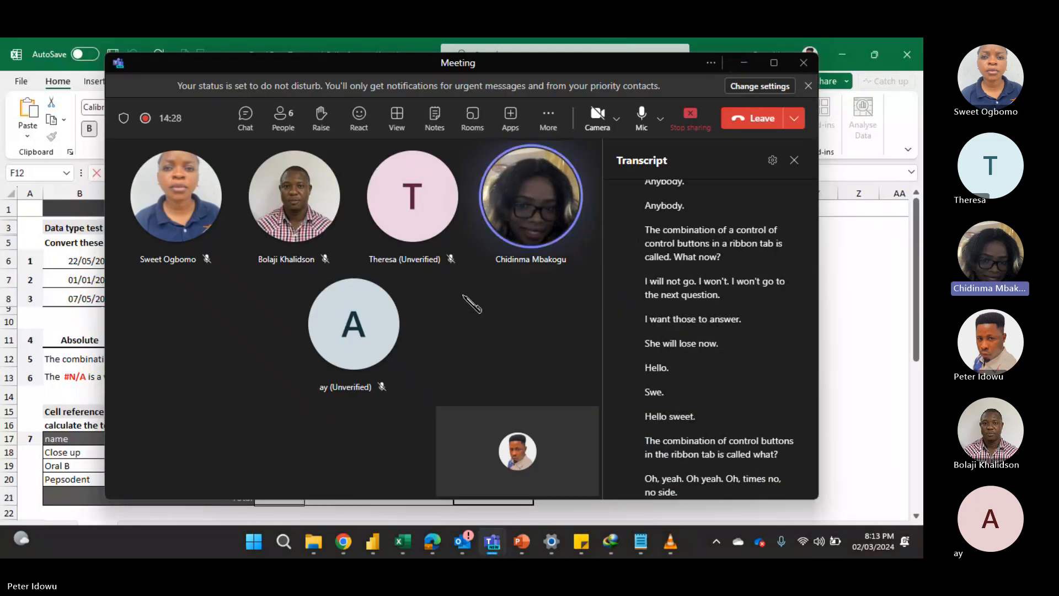
left_click(744, 62)
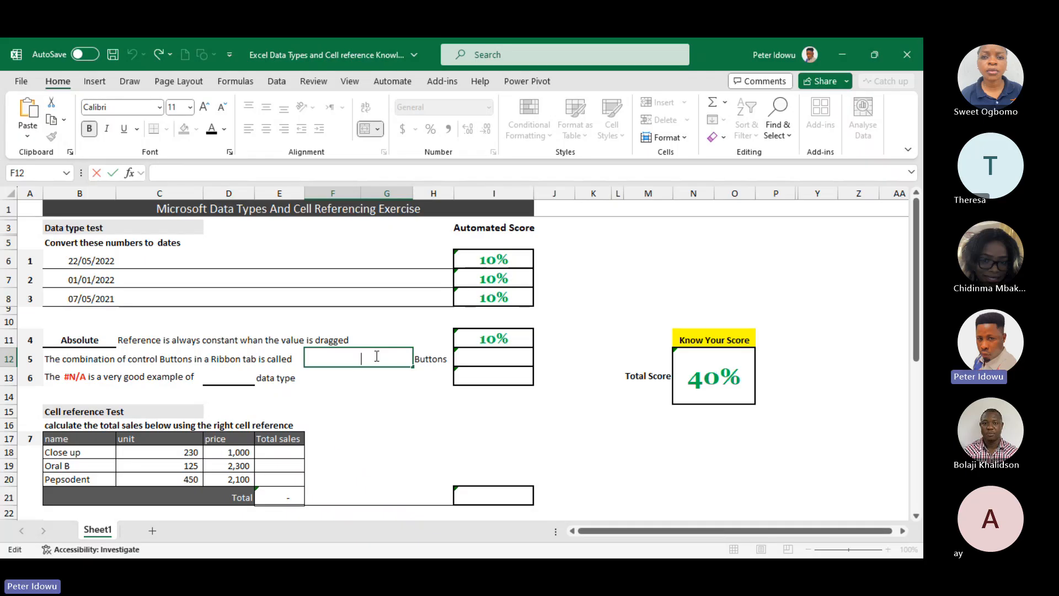
Try to fill the question 5 blank in cell F12 with the answer "Command Group"
type("C")
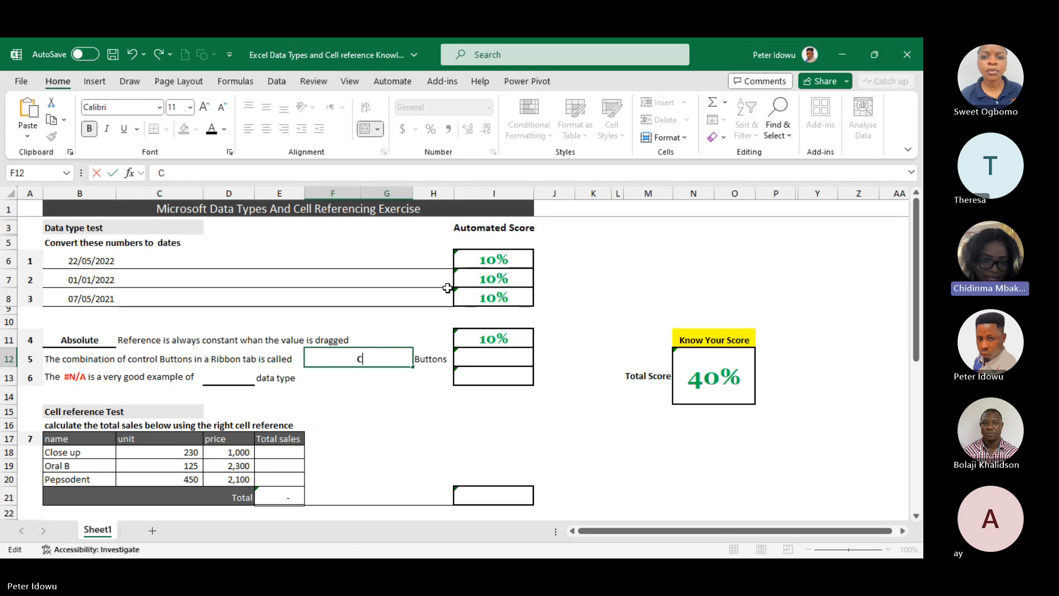
type("omman")
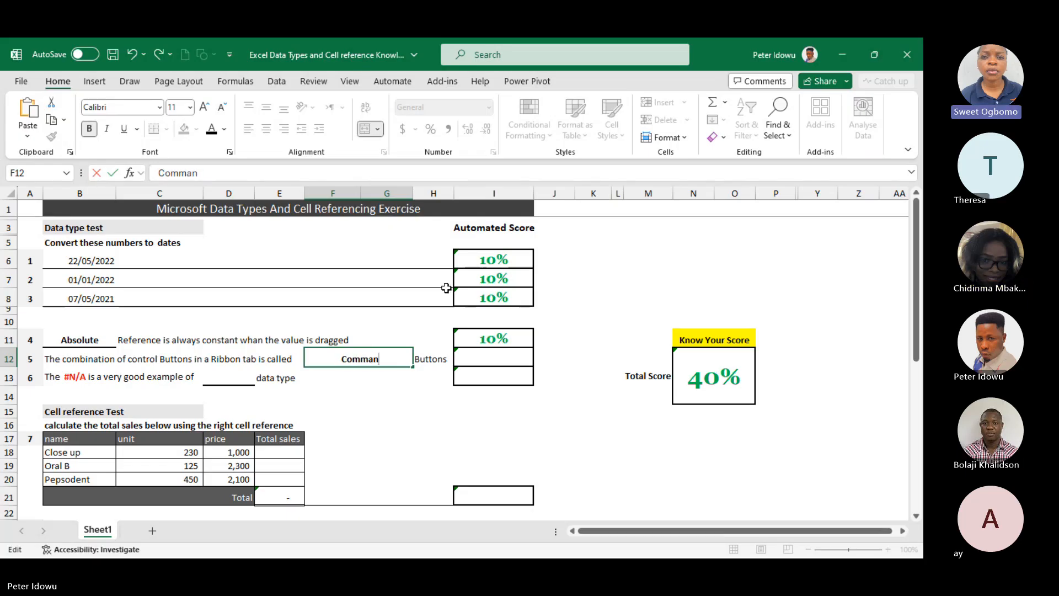
type("d Group")
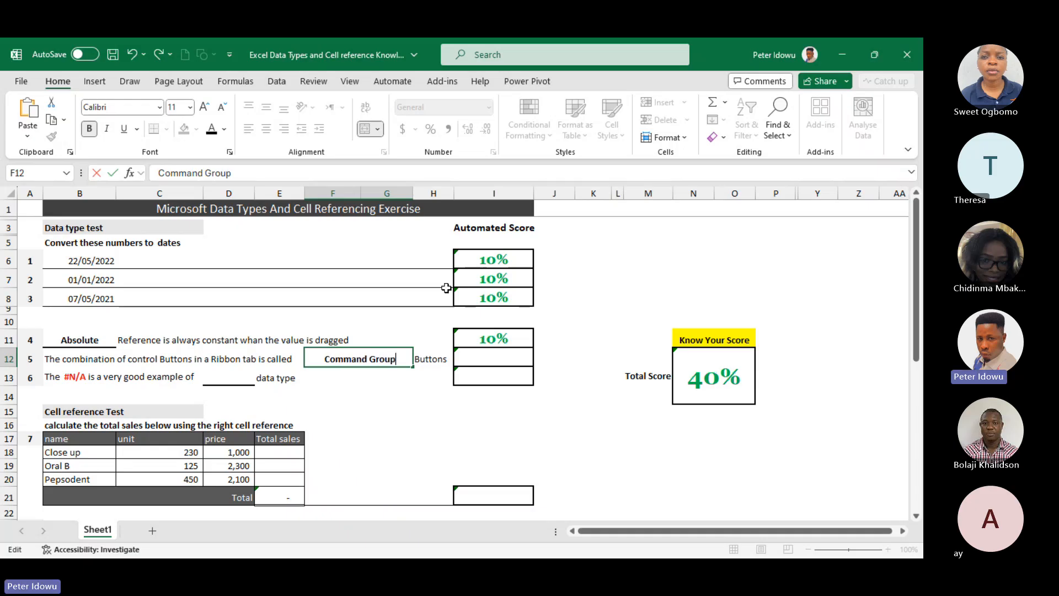
key("Return")
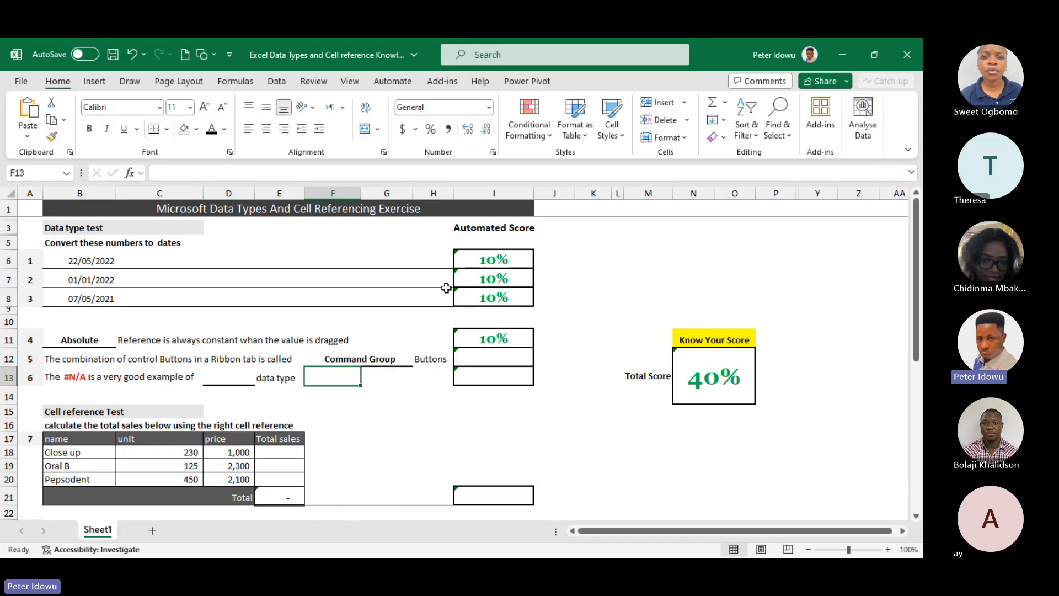
Clear the answer in cell F12 completely and re-enter it as "Command Group" for question 5
double_click(399, 357)
key("BackSpace")
key("BackSpace")
key("BackSpace")
key("BackSpace")
key("BackSpace")
key("BackSpace")
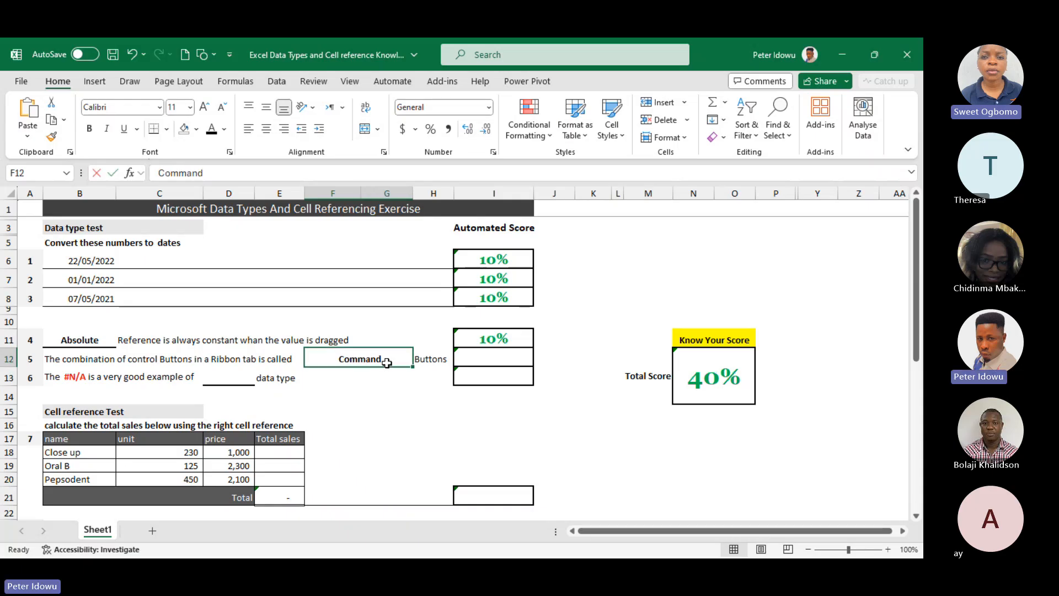
key("BackSpace")
key("BackSpace")
key("BackSpace")
key("BackSpace")
key("BackSpace")
key("BackSpace")
key("BackSpace")
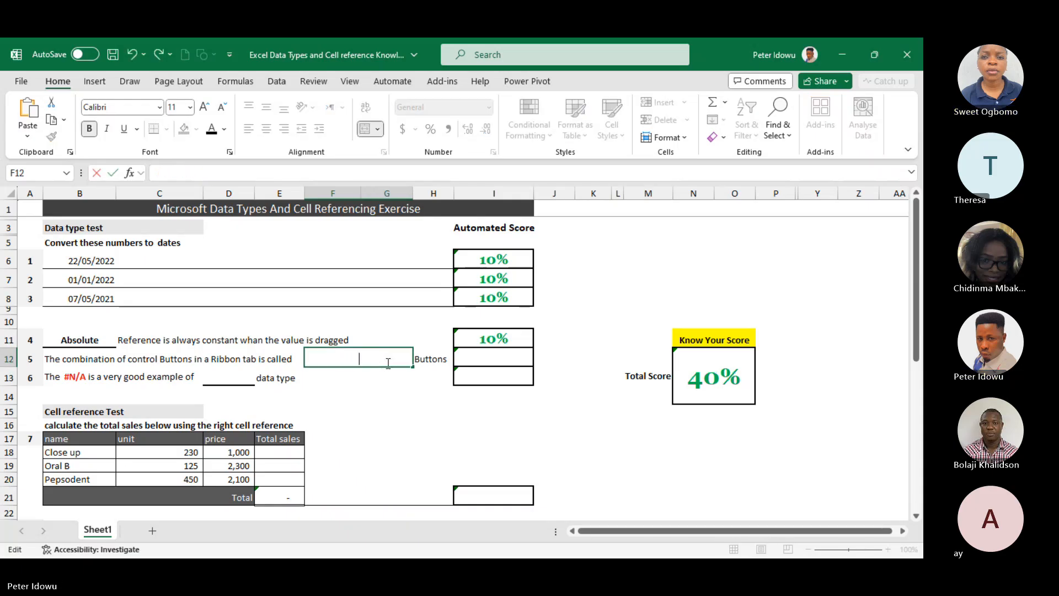
type("C")
key("BackSpace")
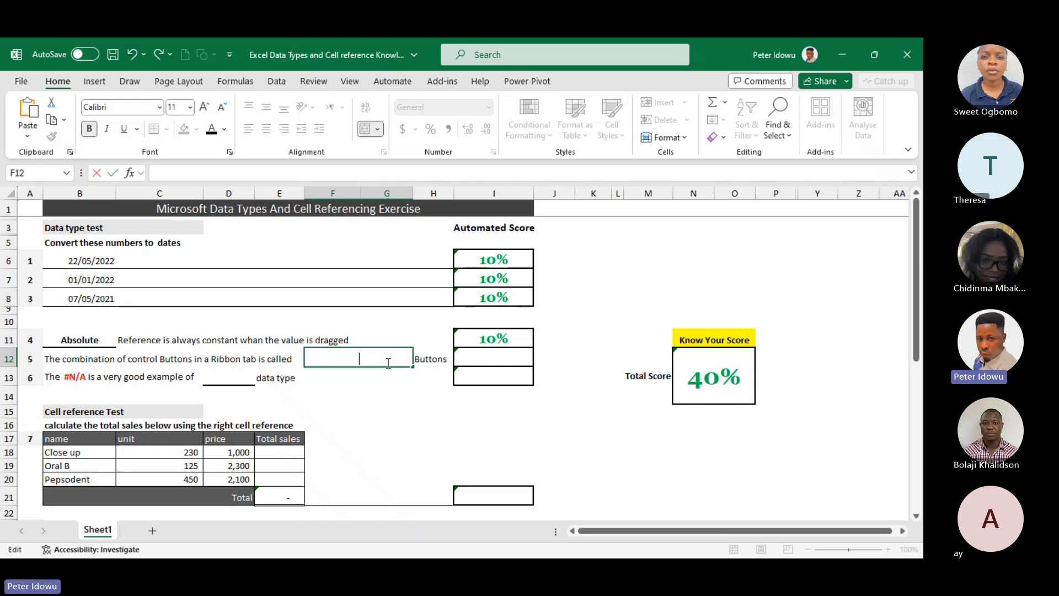
type("Comman")
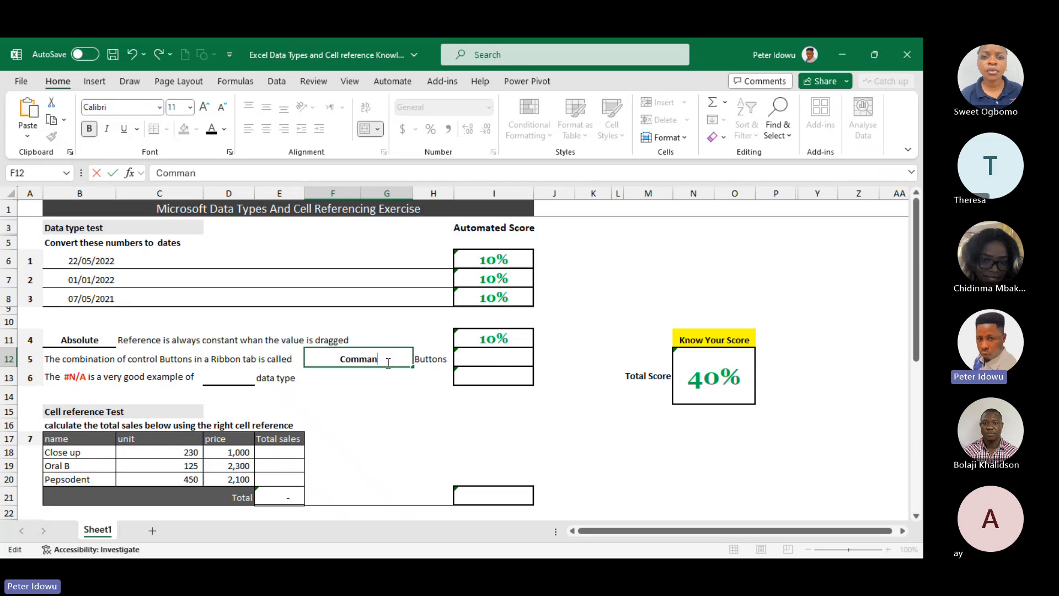
type("d Group")
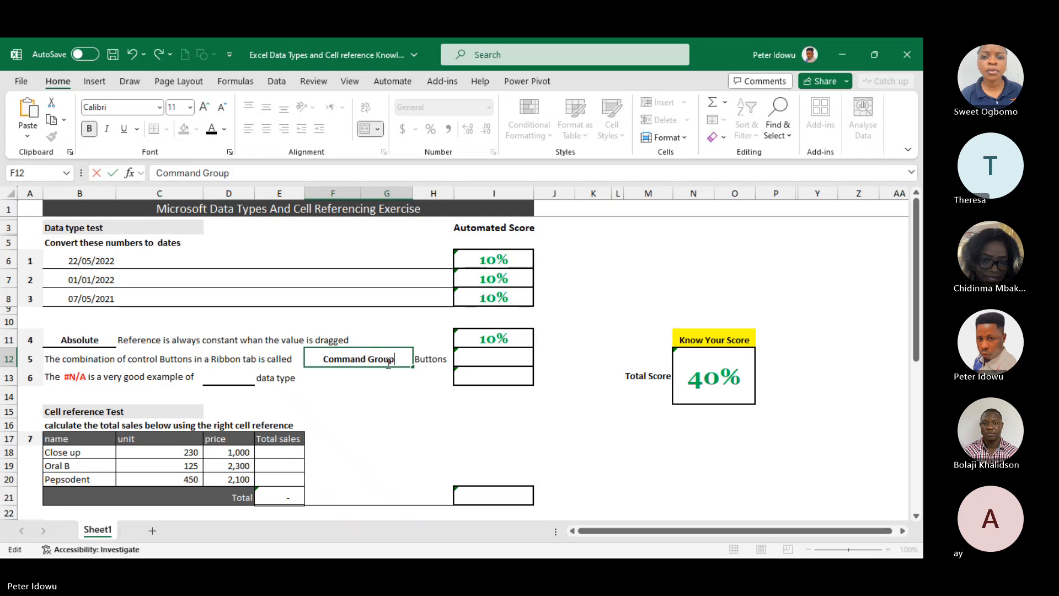
key("Return")
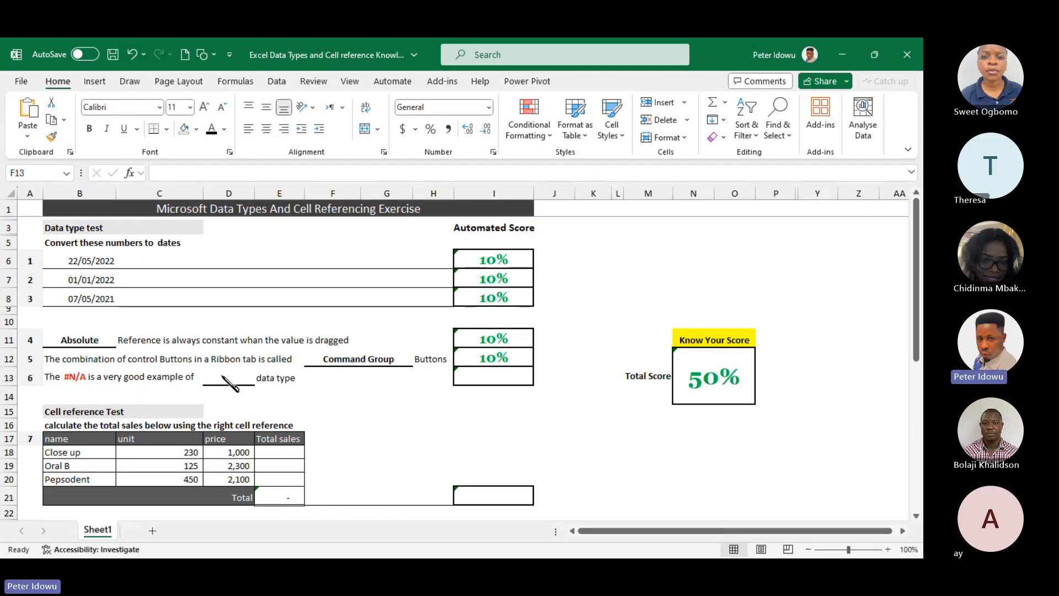
Open the question 6 blank in cell D13 for editing
left_click(221, 375)
left_click(220, 376)
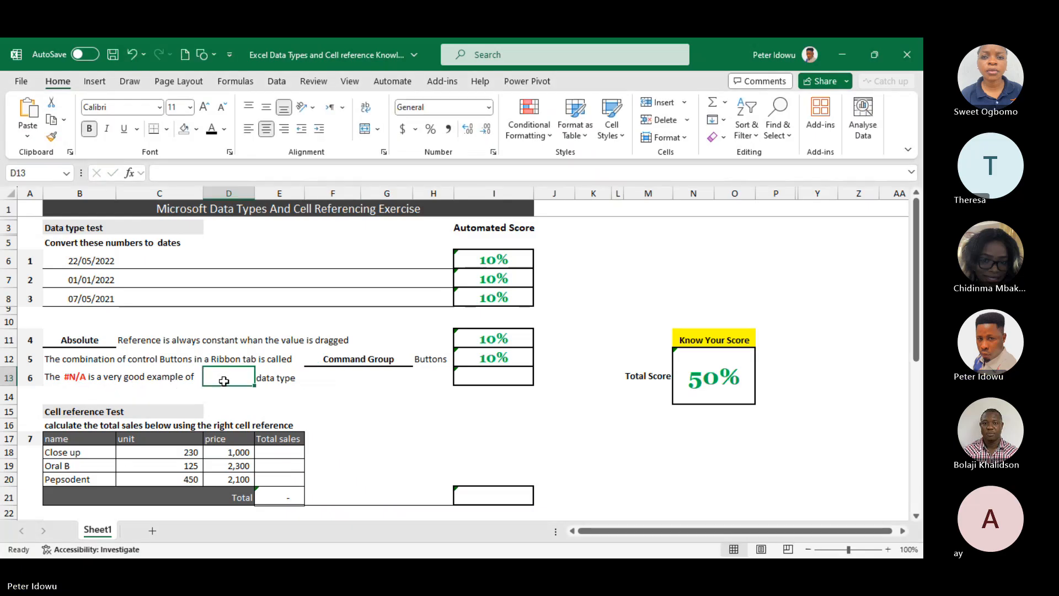
left_click(227, 379)
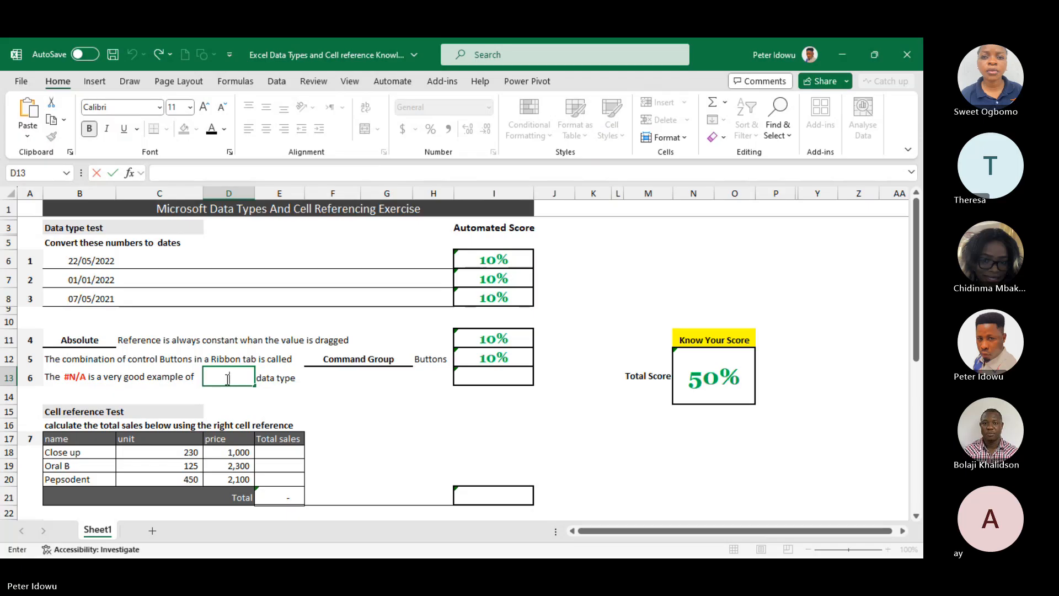
left_click(309, 397)
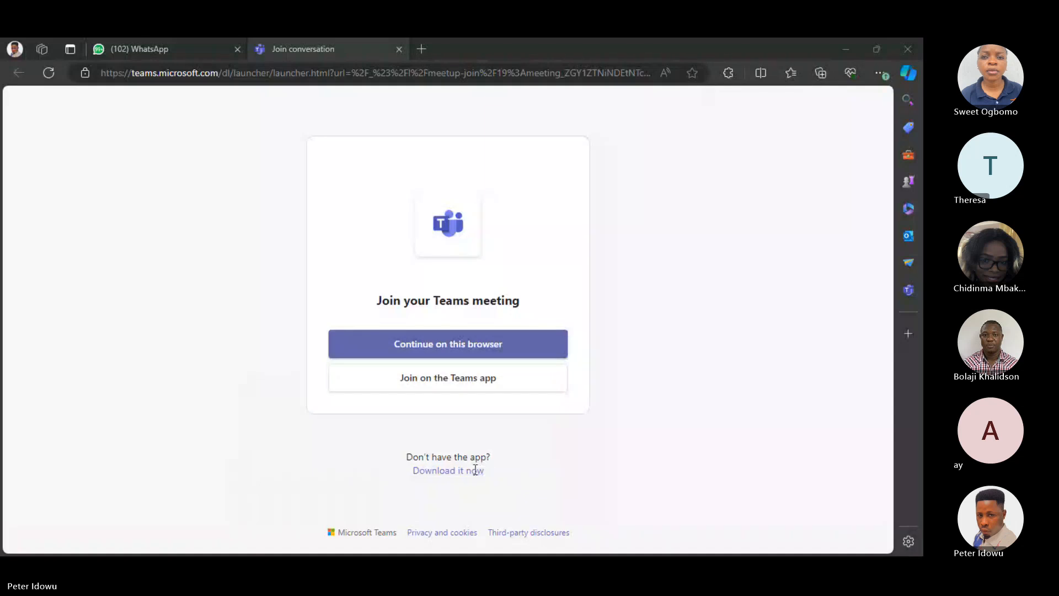
Switch to the Excel Data Types workbook and calculate Close up's total sales in cell E18 with the formula =C18*D18
mouse_move(403, 541)
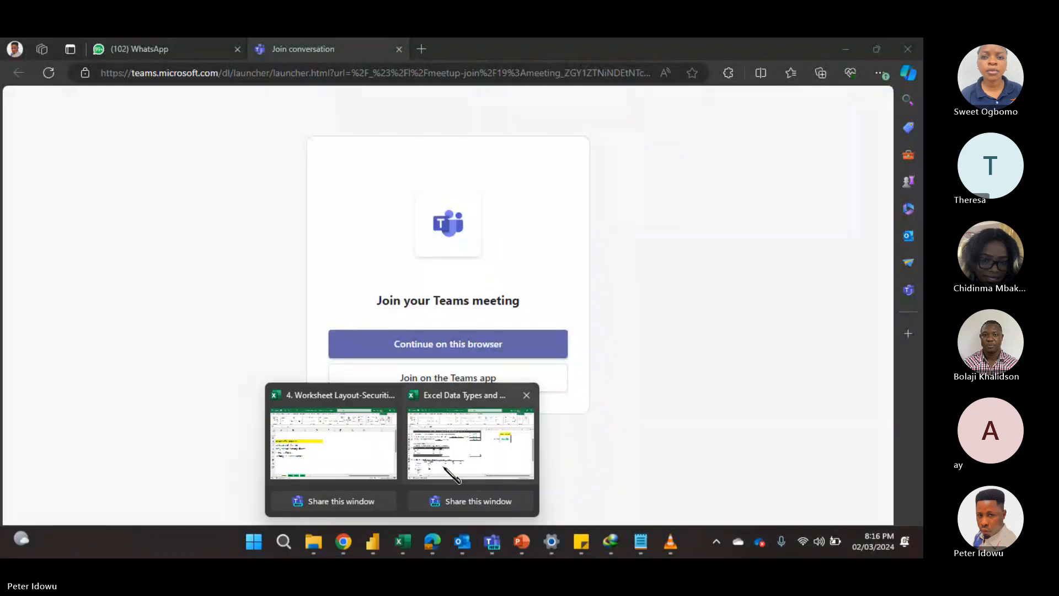
left_click(466, 466)
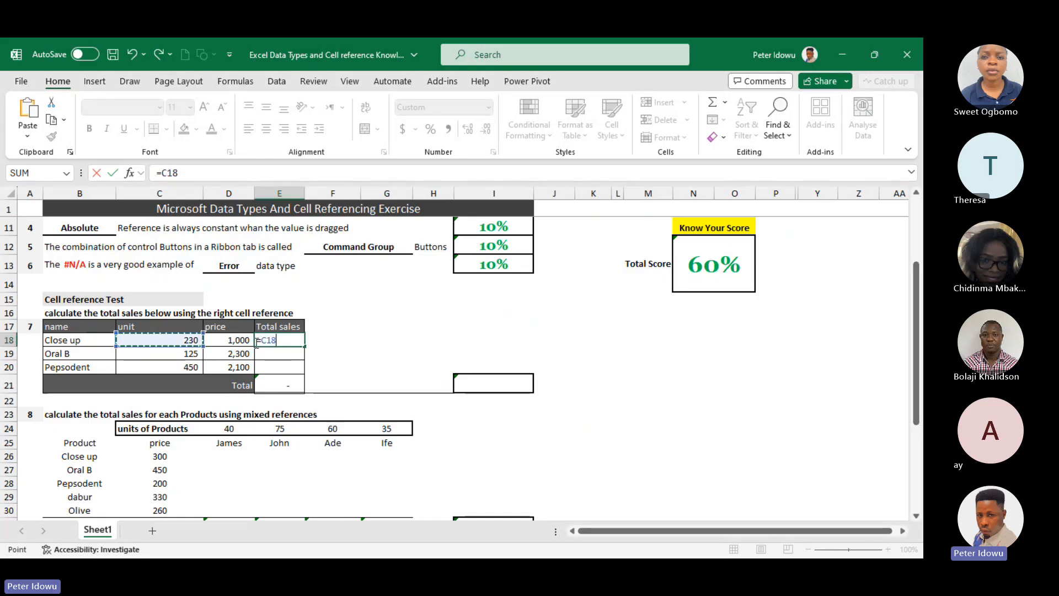
type("*")
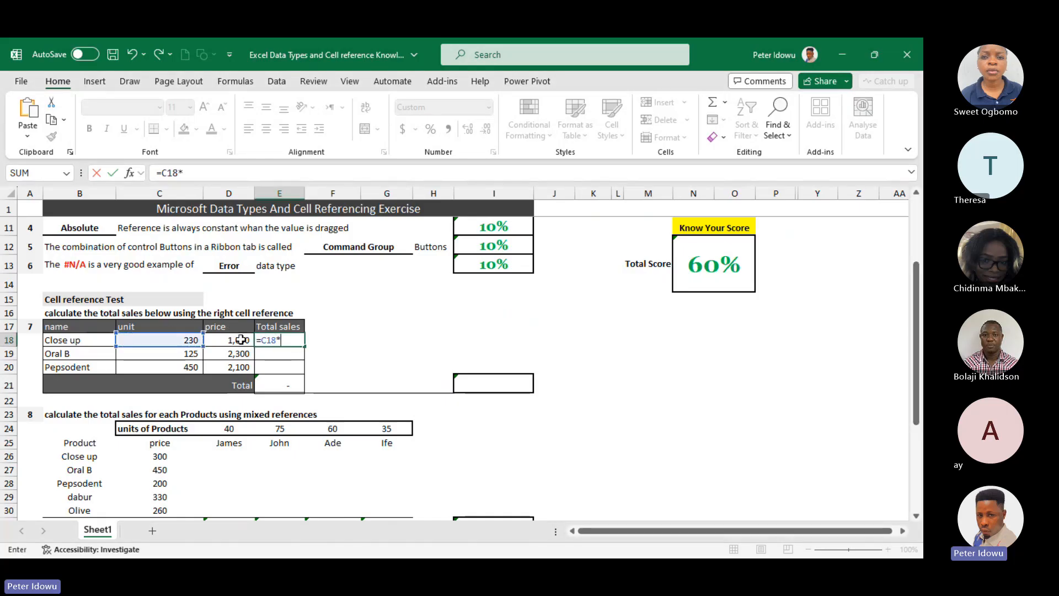
left_click(241, 339)
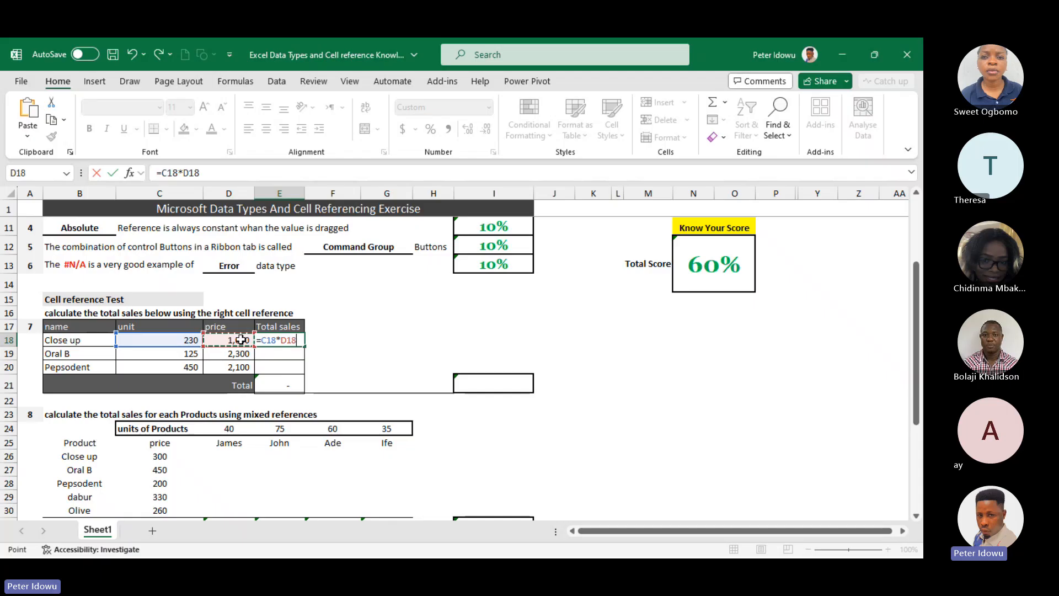
key("Return")
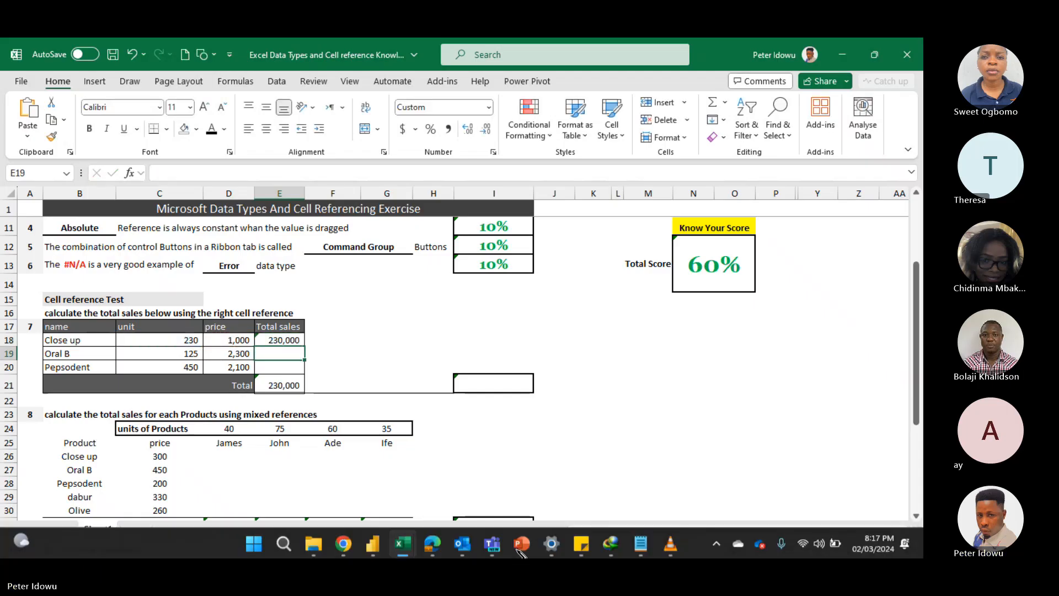
Check the participants in the Teams meeting window and return to the exercise workbook
mouse_move(493, 555)
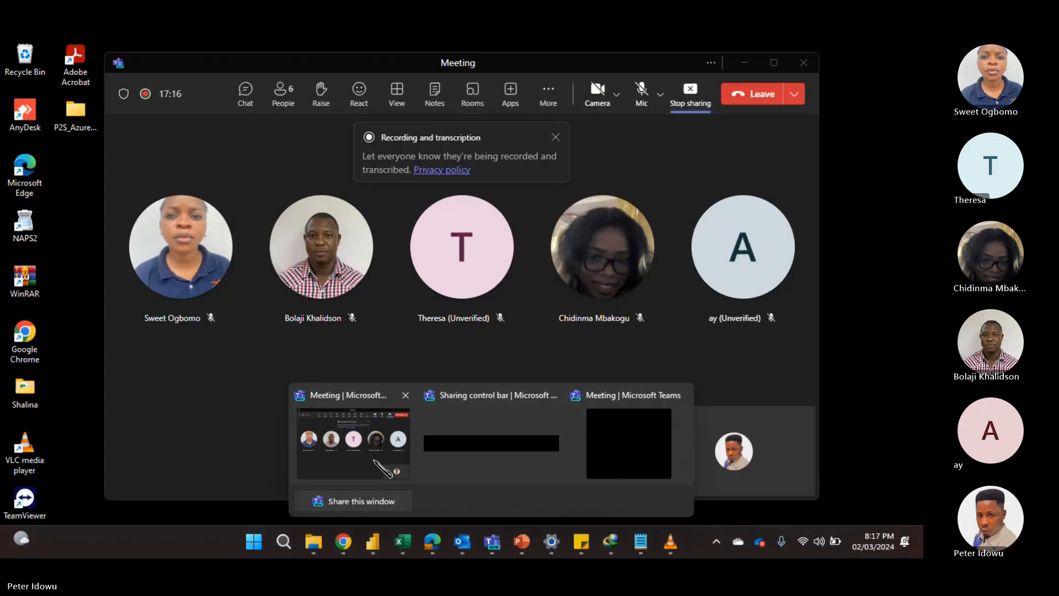
left_click(381, 468)
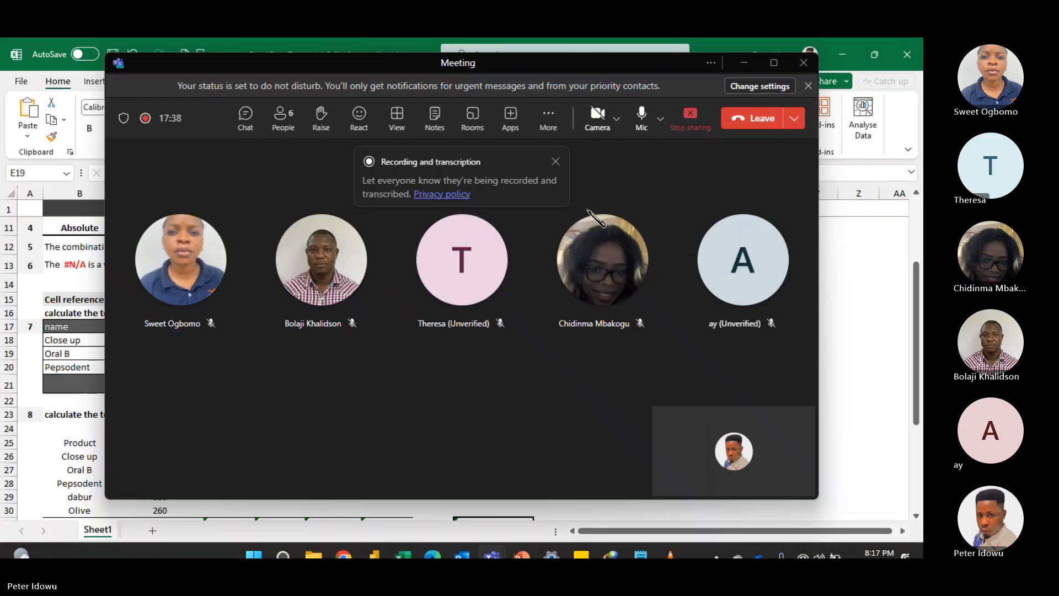
left_click(745, 62)
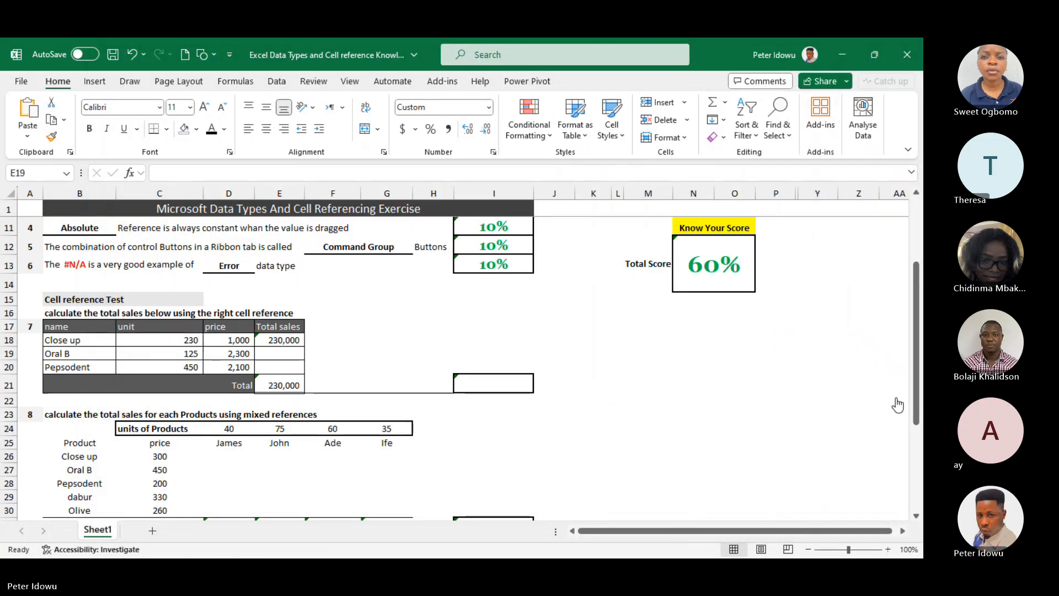
Fill the total sales formula from cell E18 down through E20 for Oral B and Pepsodent
left_click(299, 343)
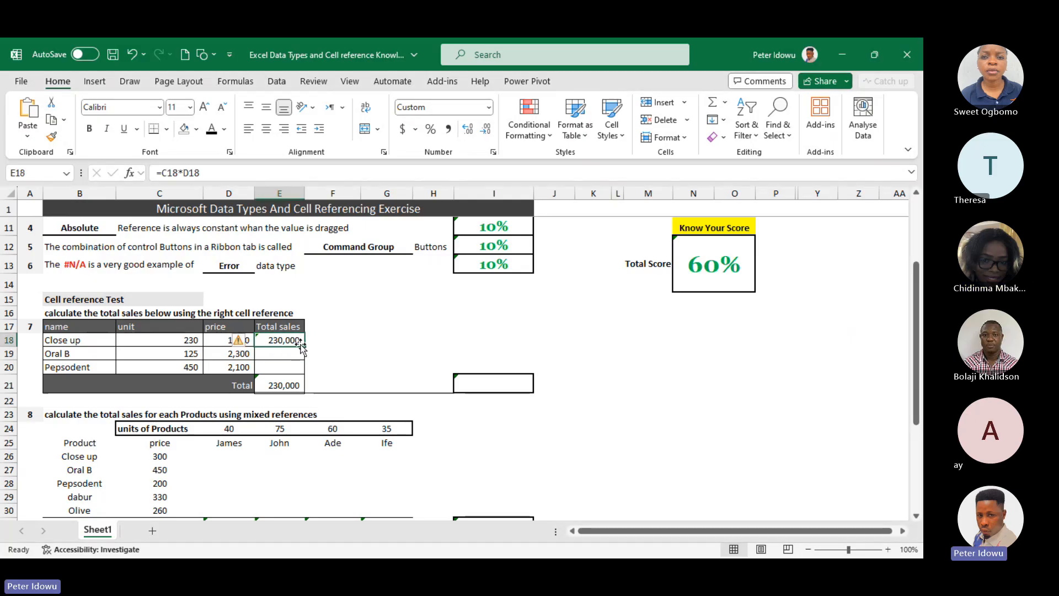
left_click_drag(301, 343, 299, 368)
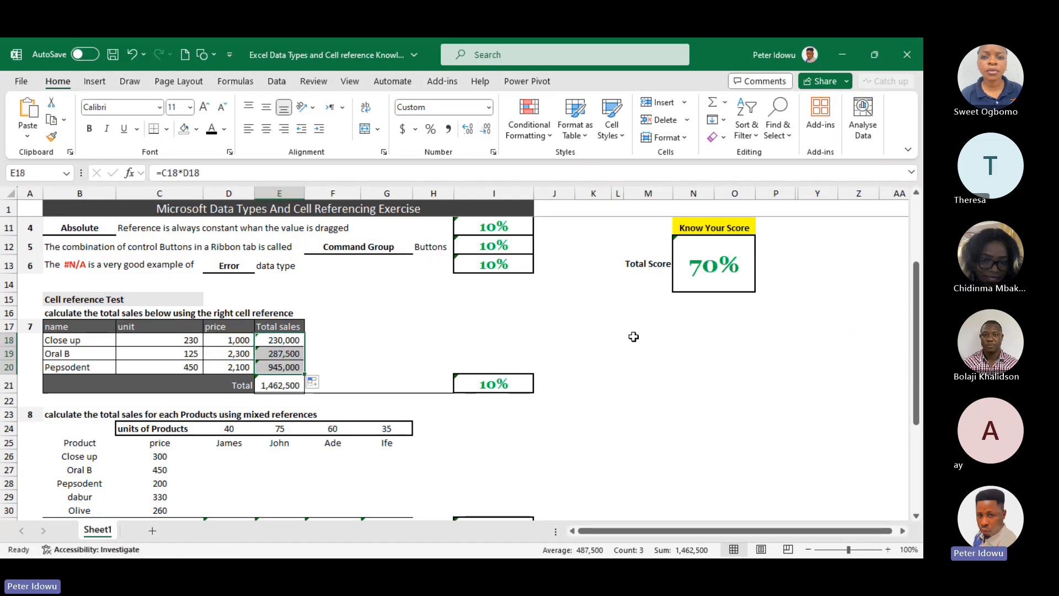
Review the question 7 formulas in E18 and E21 and its score, and examine the Close up row of question 8
double_click(293, 339)
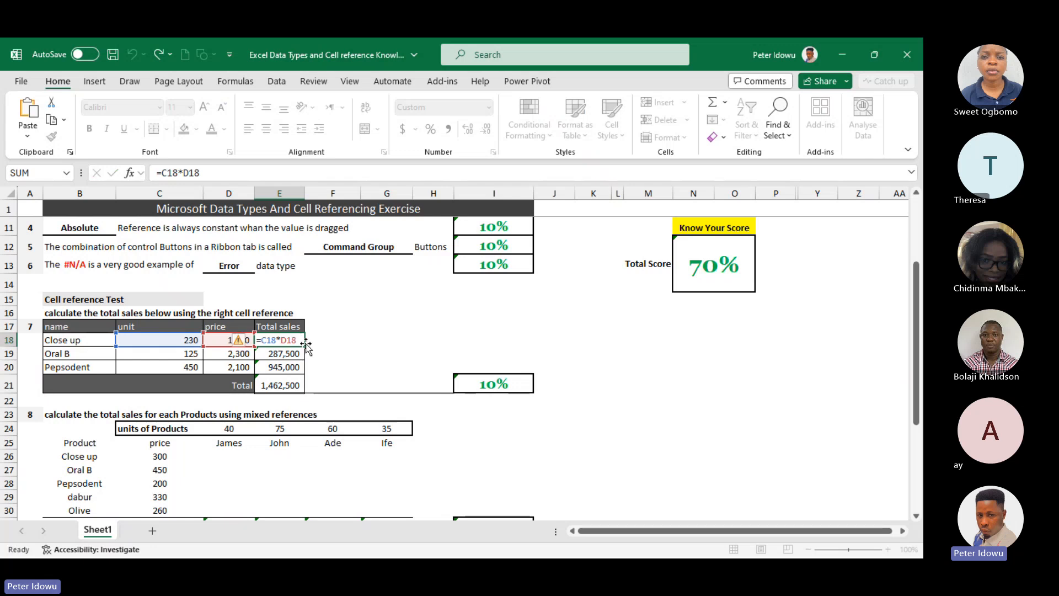
key("Escape")
left_click(518, 388)
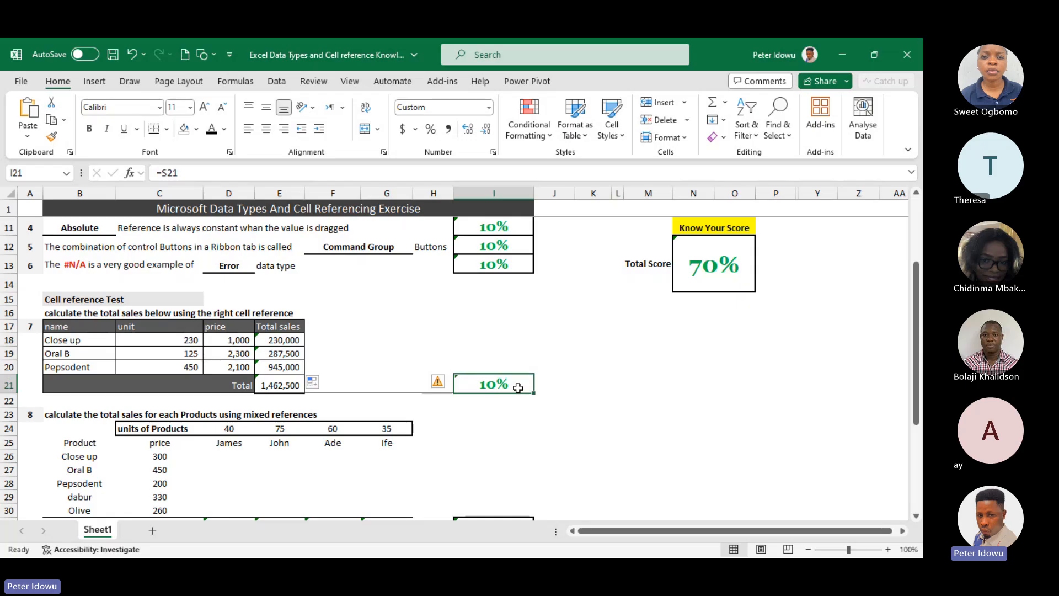
left_click(280, 385)
scroll(280, 385, "down", 3)
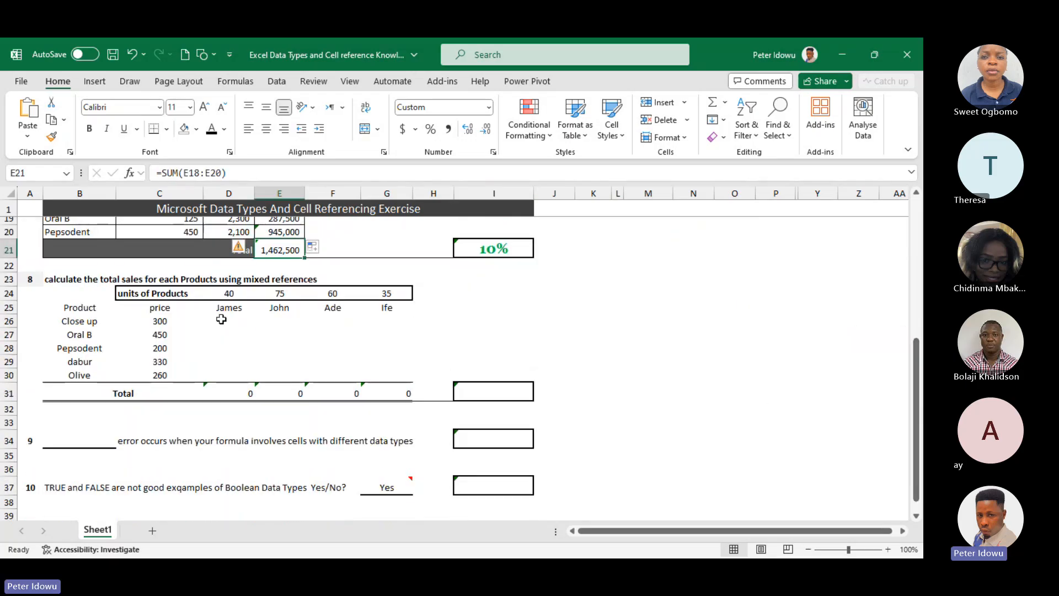
left_click(232, 318)
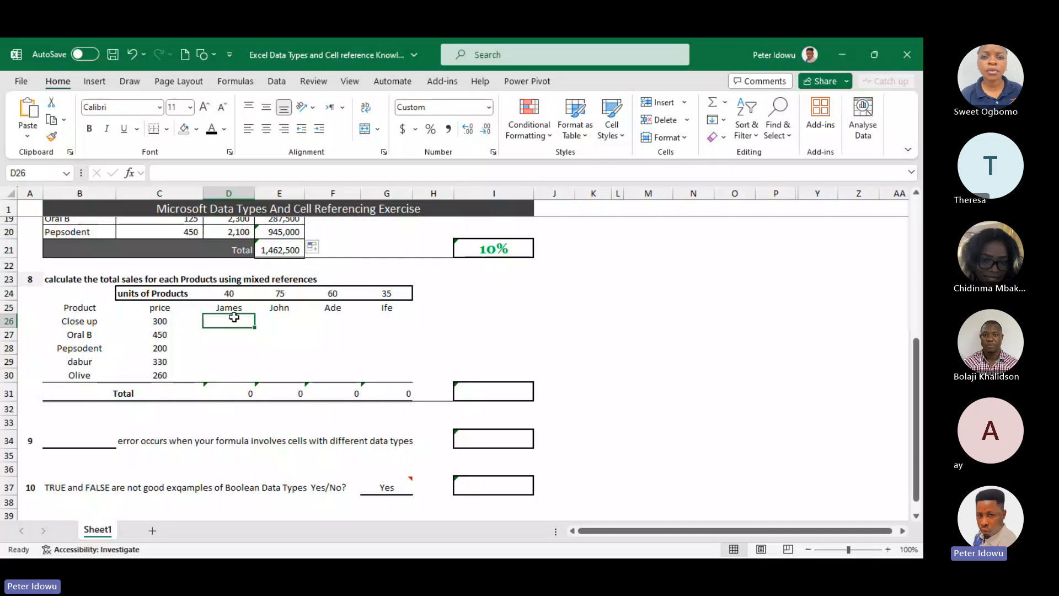
scroll(234, 317, "up", 2)
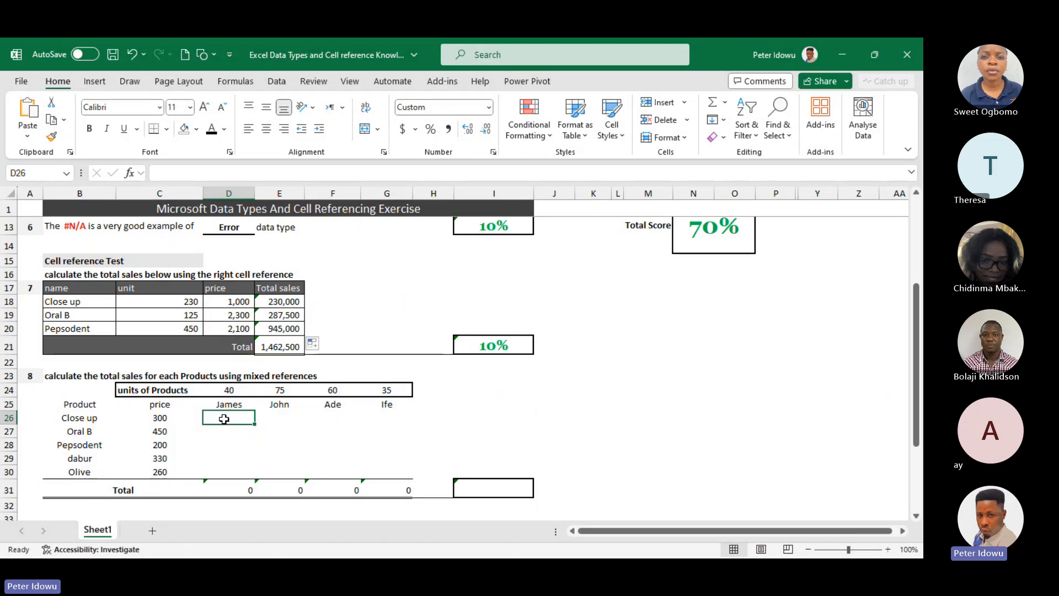
left_click(270, 417)
left_click(344, 417)
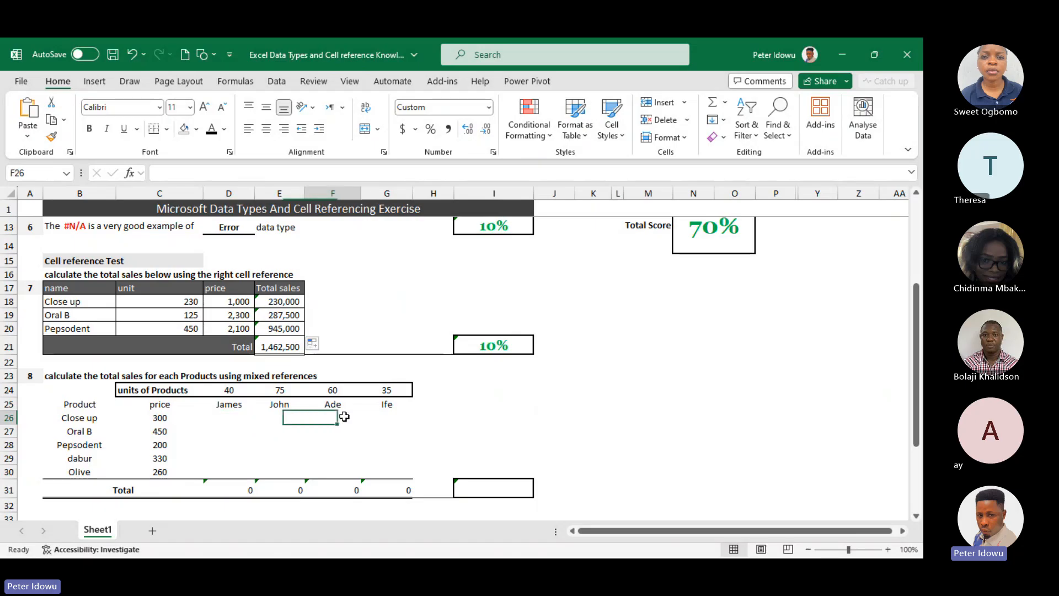
Start a formula in cell D26 for Close up's total sales at 40 units
left_click(251, 416)
double_click(226, 419)
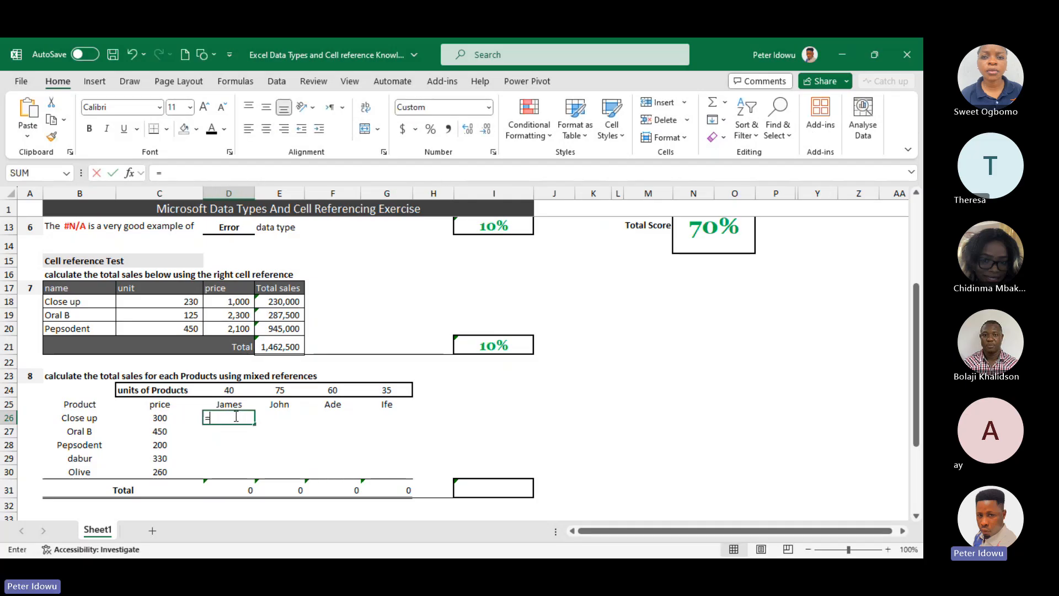
type("=")
left_click(167, 419)
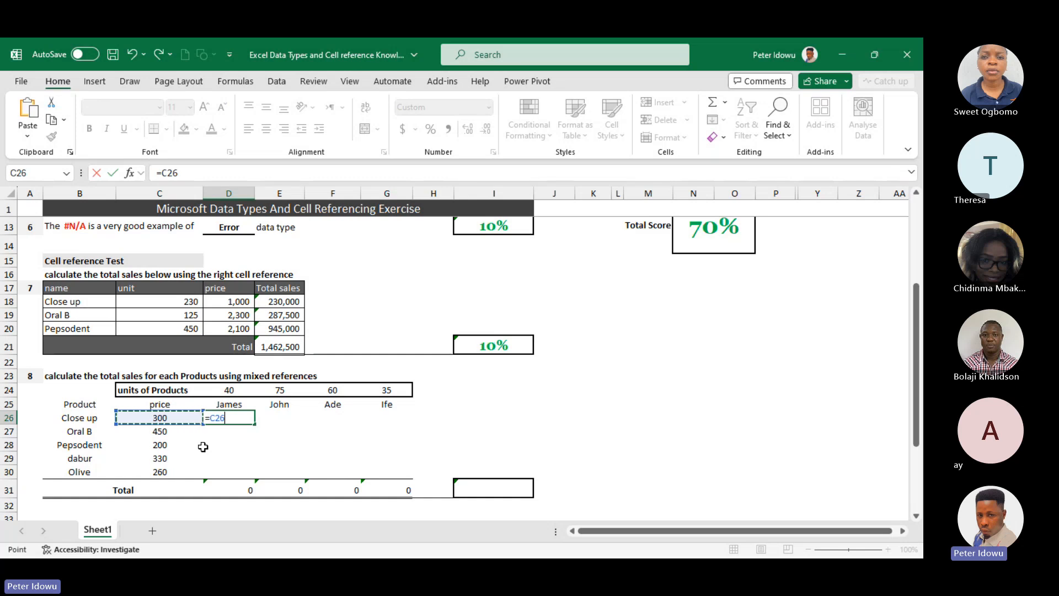
key("Page_Up")
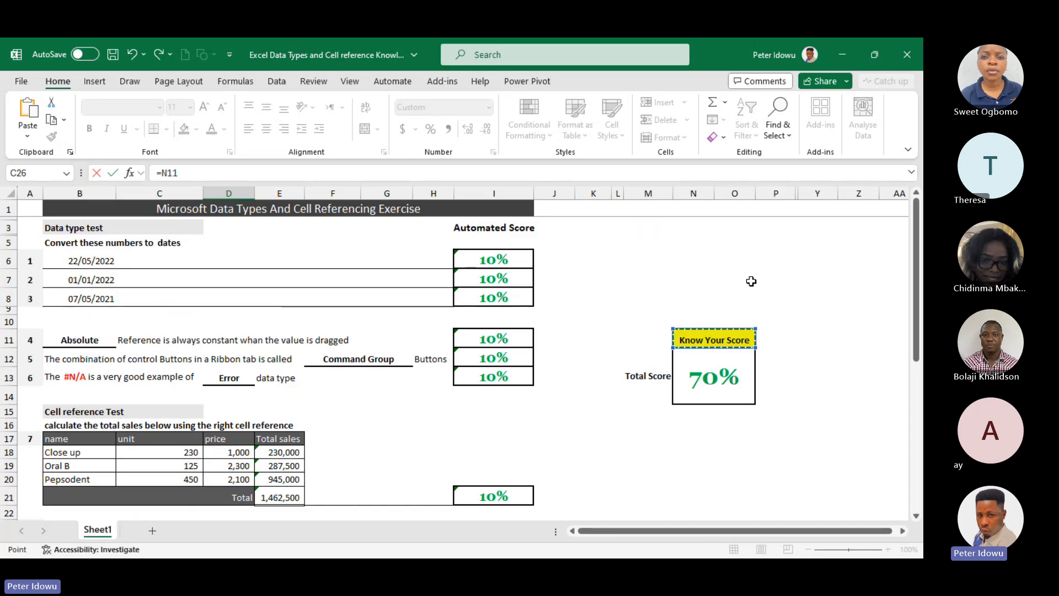
left_click_drag(918, 320, 886, 438)
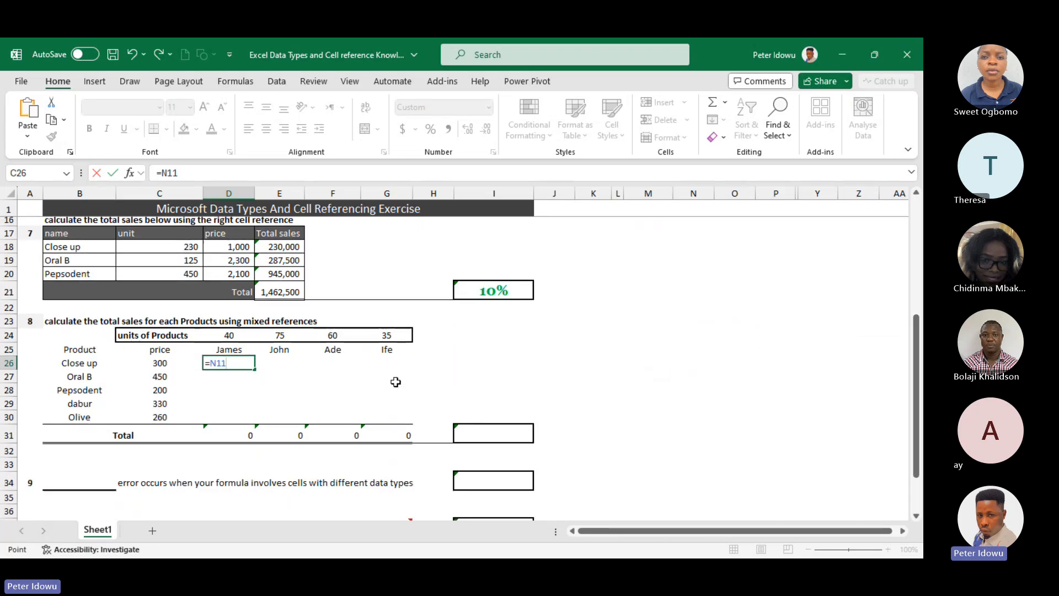
key("BackSpace")
key("BackSpace")
key("BackSpace")
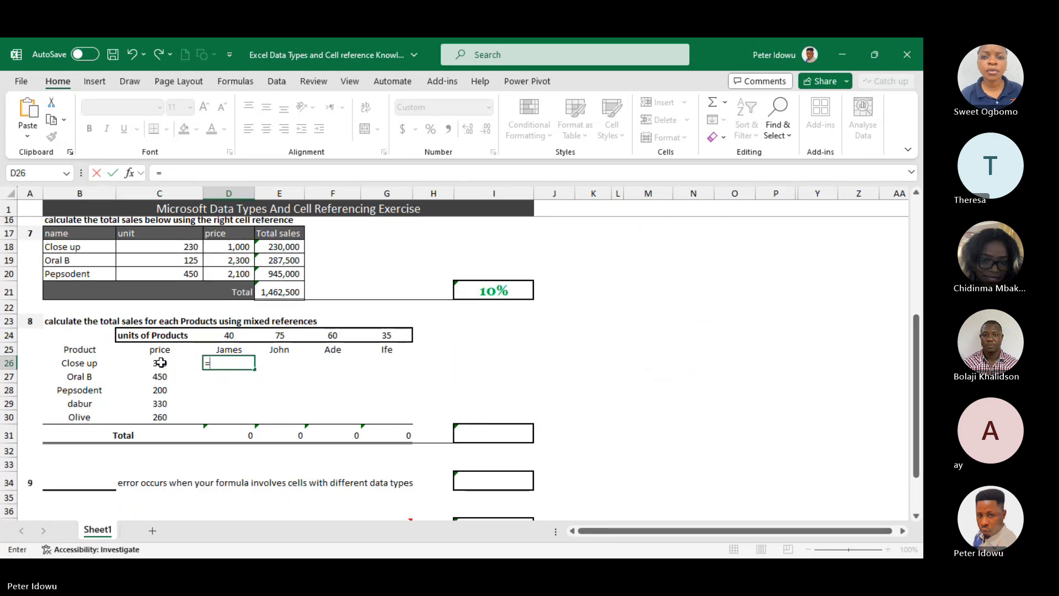
Add Close up's price to the D26 formula as the column-locked reference $C26, followed by the multiplication operator
left_click(160, 363)
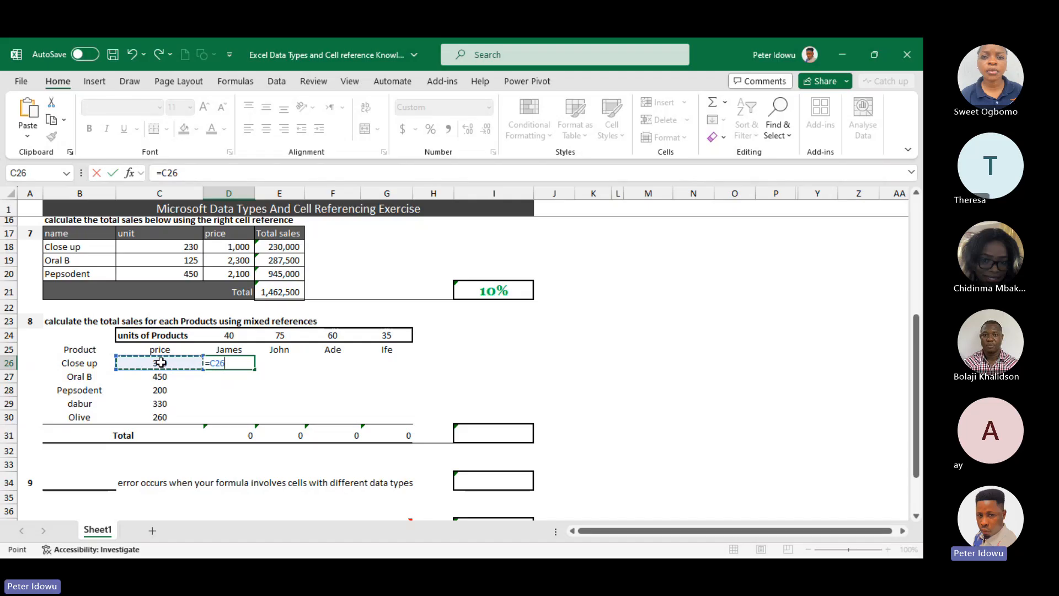
key("F4")
key("F4")
key("F4")
type("*")
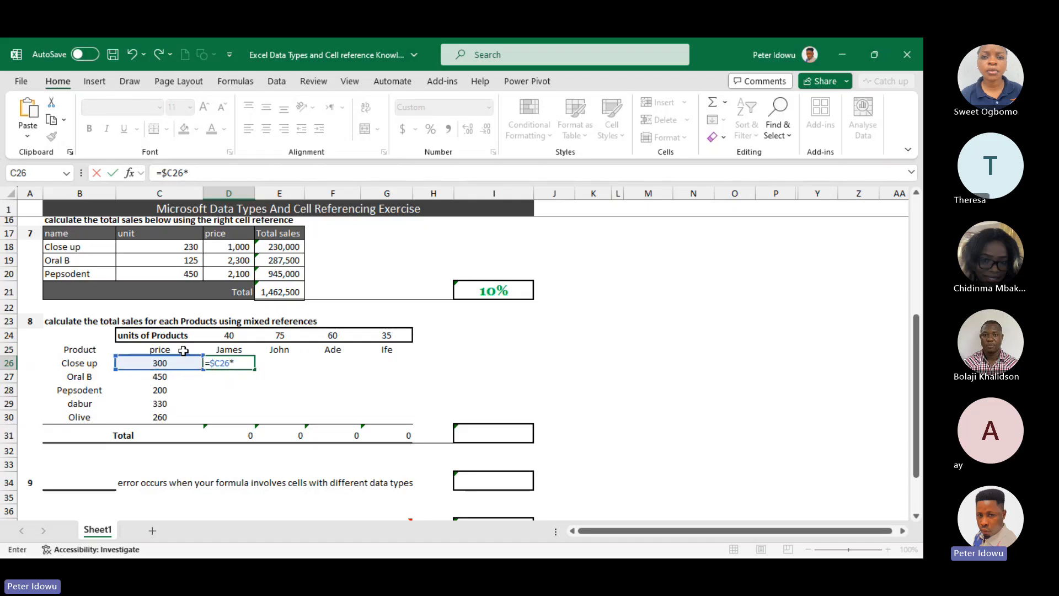
left_click(234, 335)
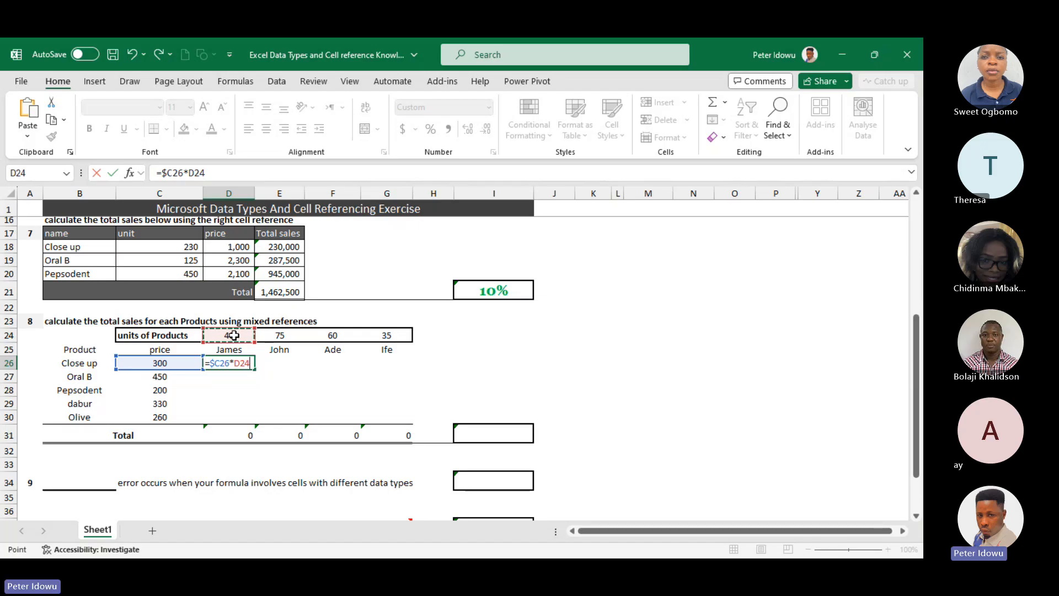
scroll(234, 335, "up", 5)
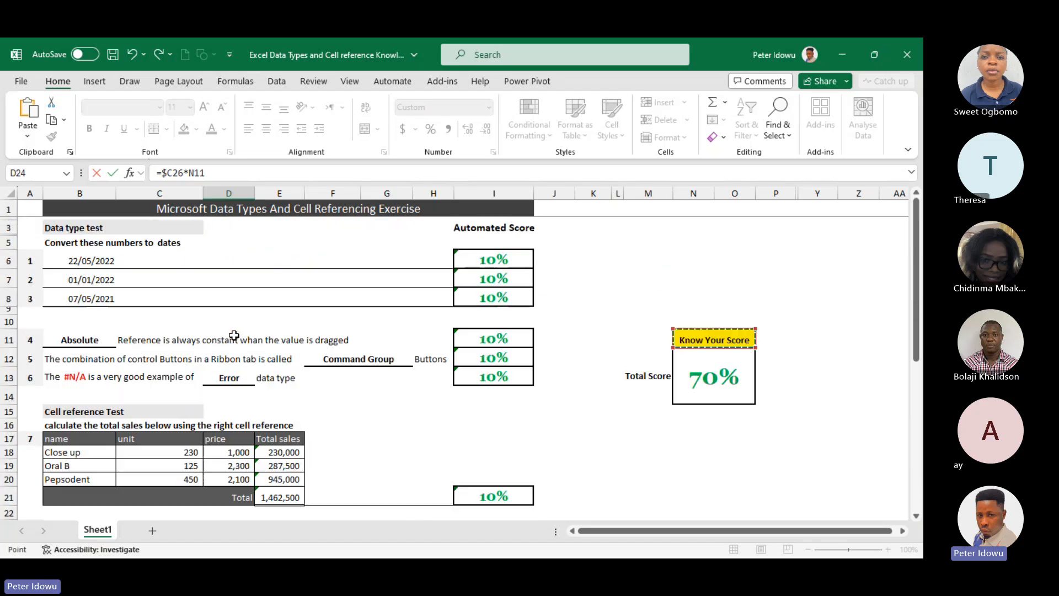
left_click(234, 335)
left_click_drag(916, 326, 895, 433)
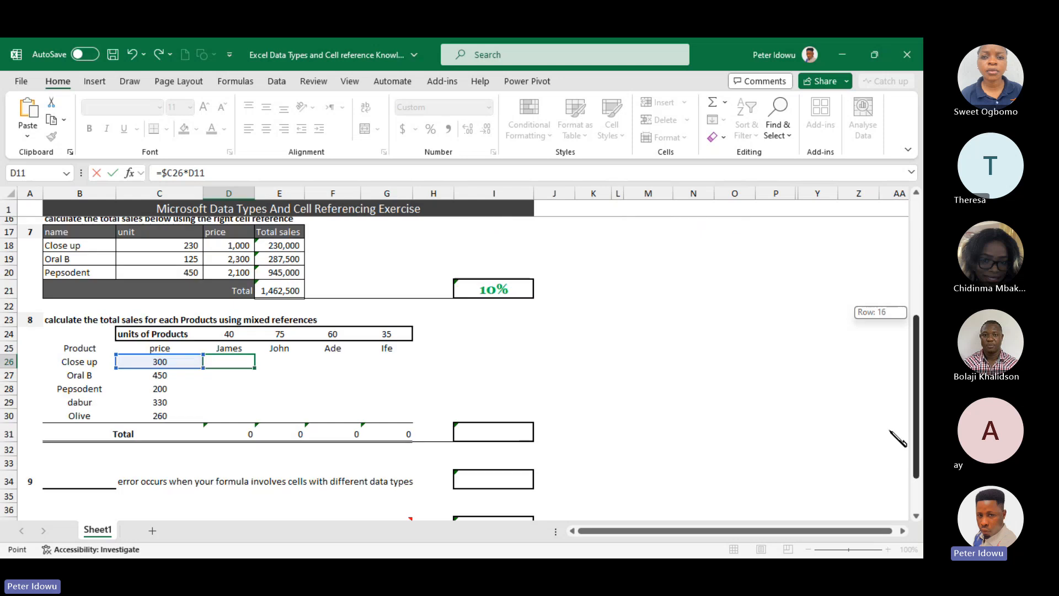
key("BackSpace")
key("BackSpace")
key("BackSpace")
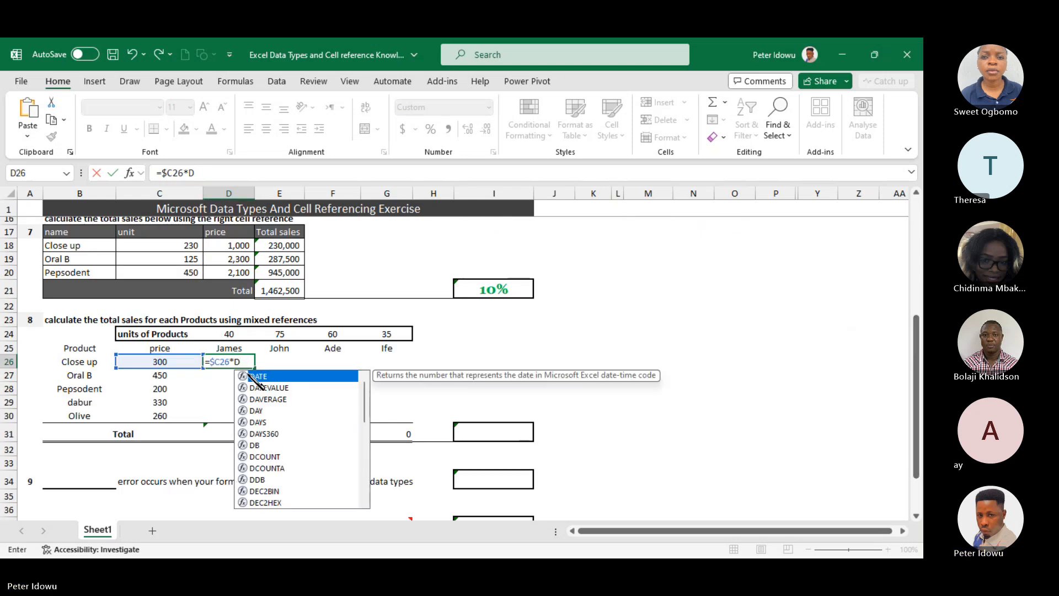
Complete the D26 formula as =$C26*D$24 and fill it across the question 8 table through G30
left_click(229, 334)
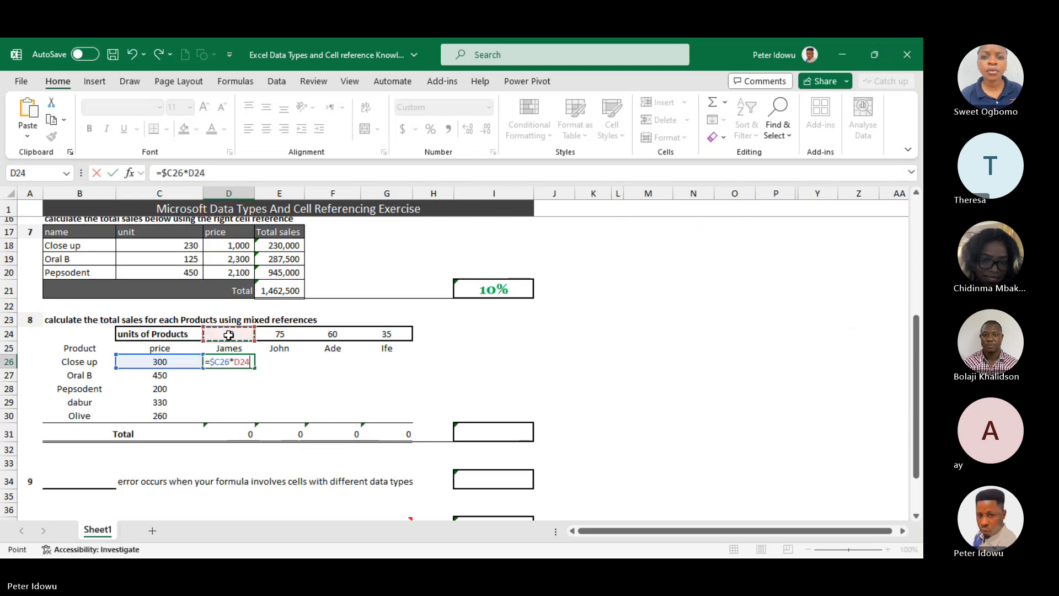
key("F4")
key("F4")
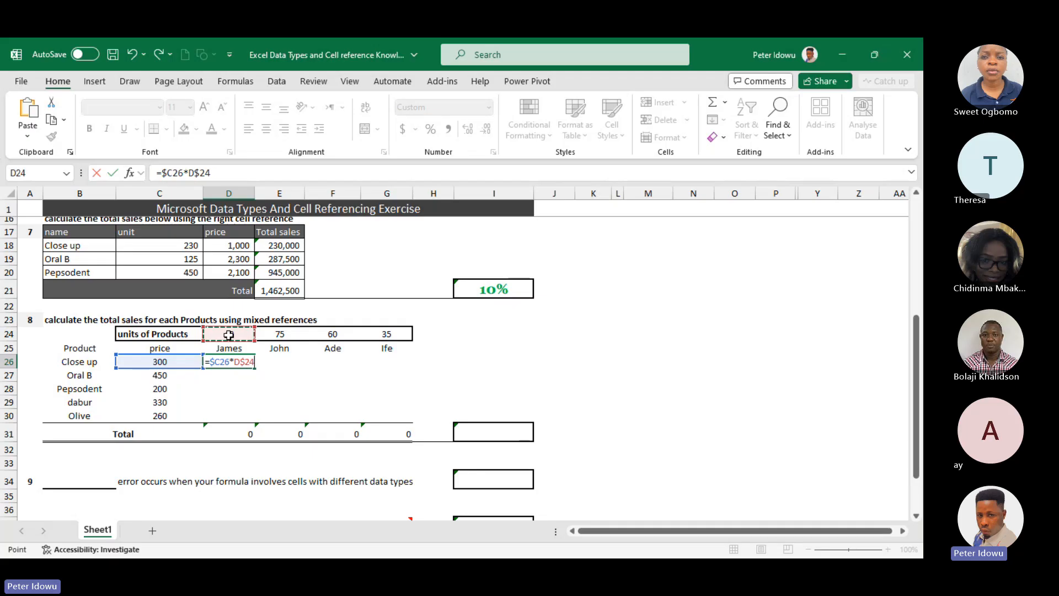
key("Return")
left_click(237, 362)
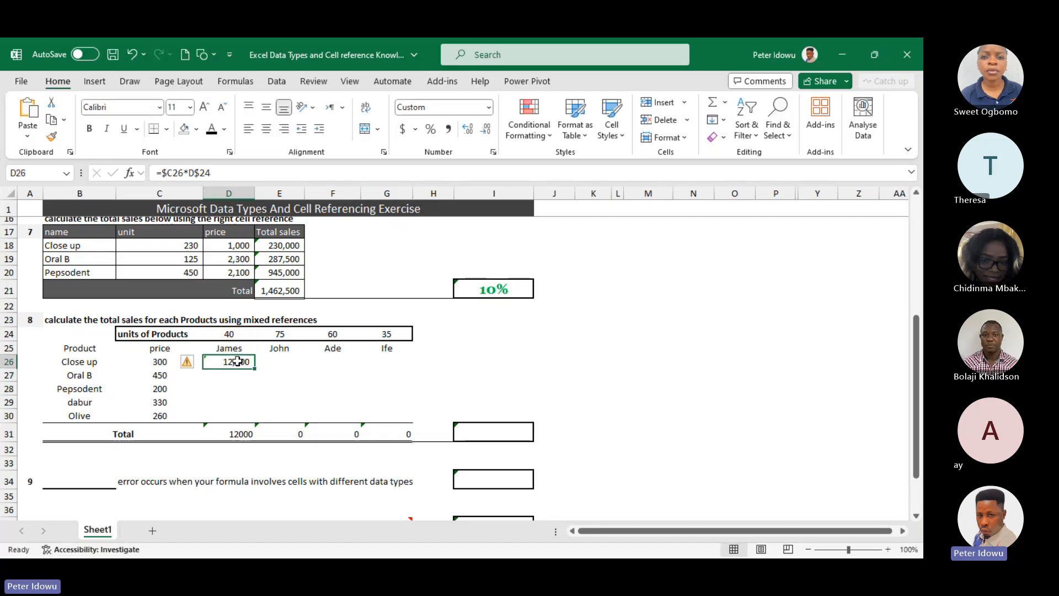
left_click_drag(254, 366, 408, 416)
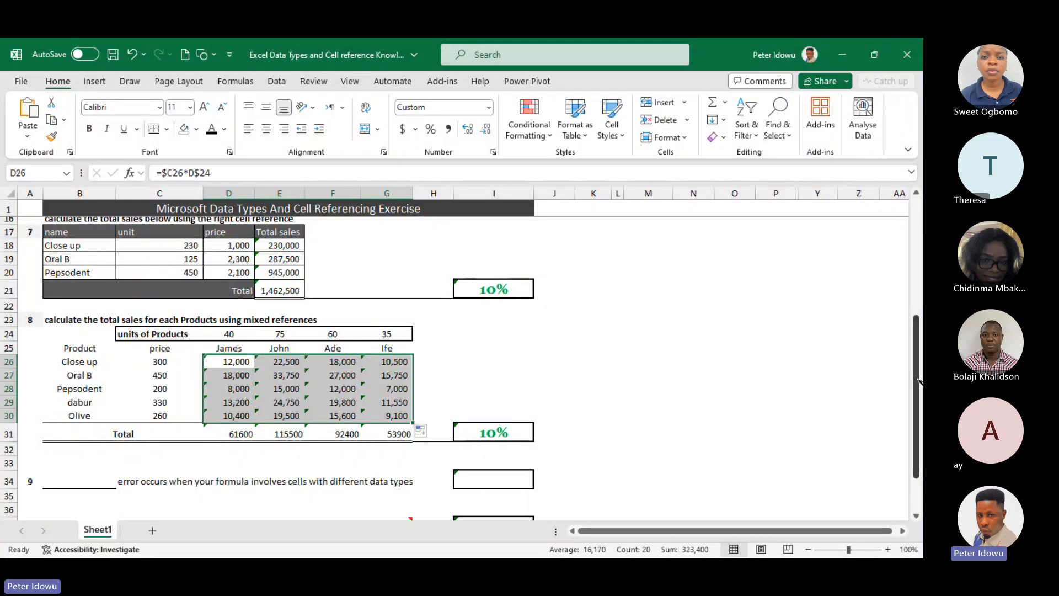
Clear the Yes answer to question 10 from cell G37
left_click_drag(918, 381, 917, 415)
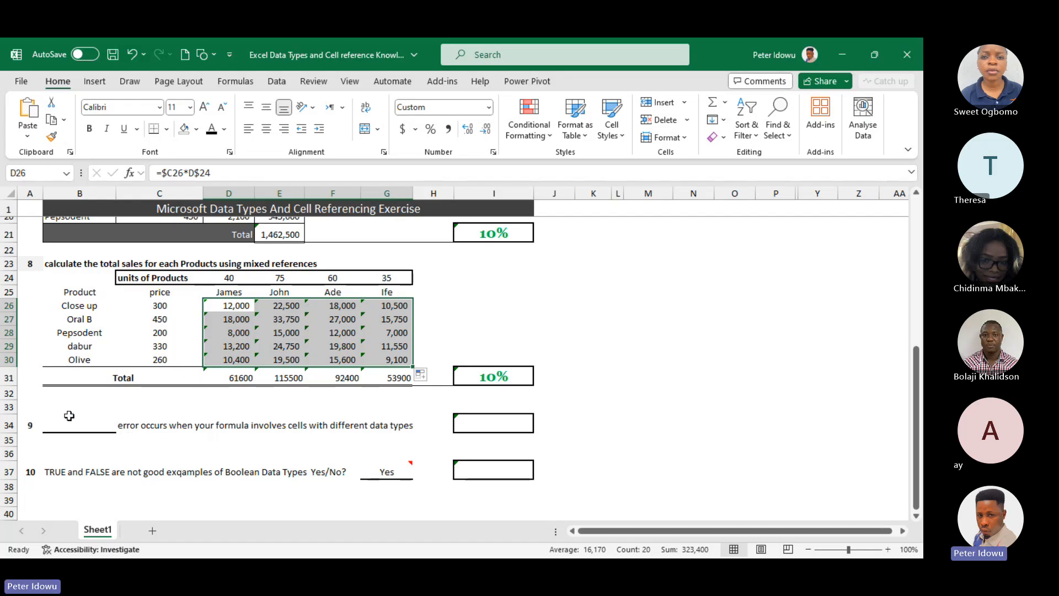
double_click(393, 471)
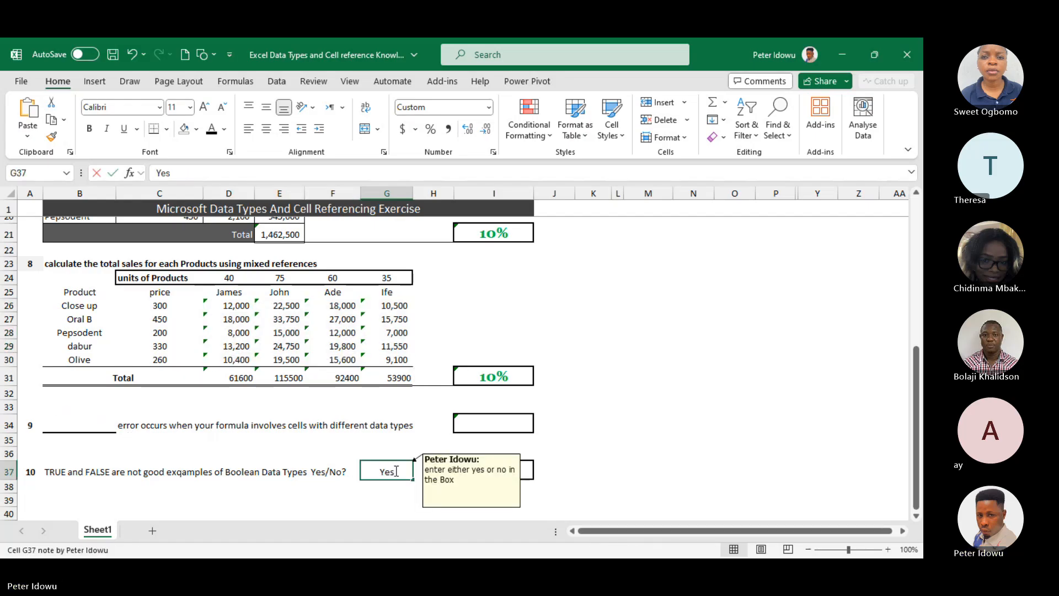
key("BackSpace")
key("BackSpace")
key("BackSpace")
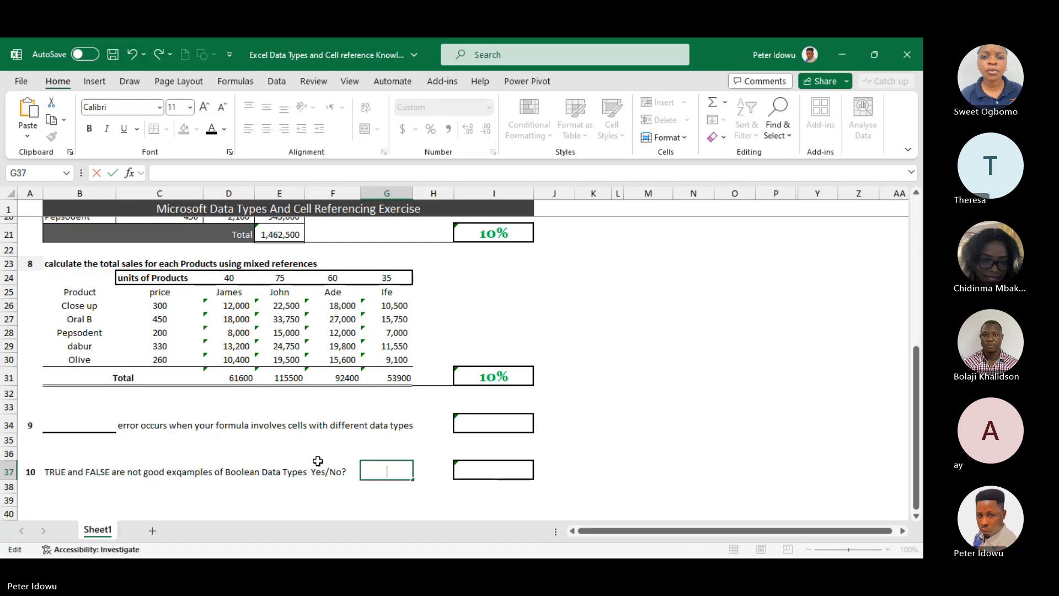
left_click(287, 453)
Answer question 9 by entering #Value! in cell B34
left_click(86, 426)
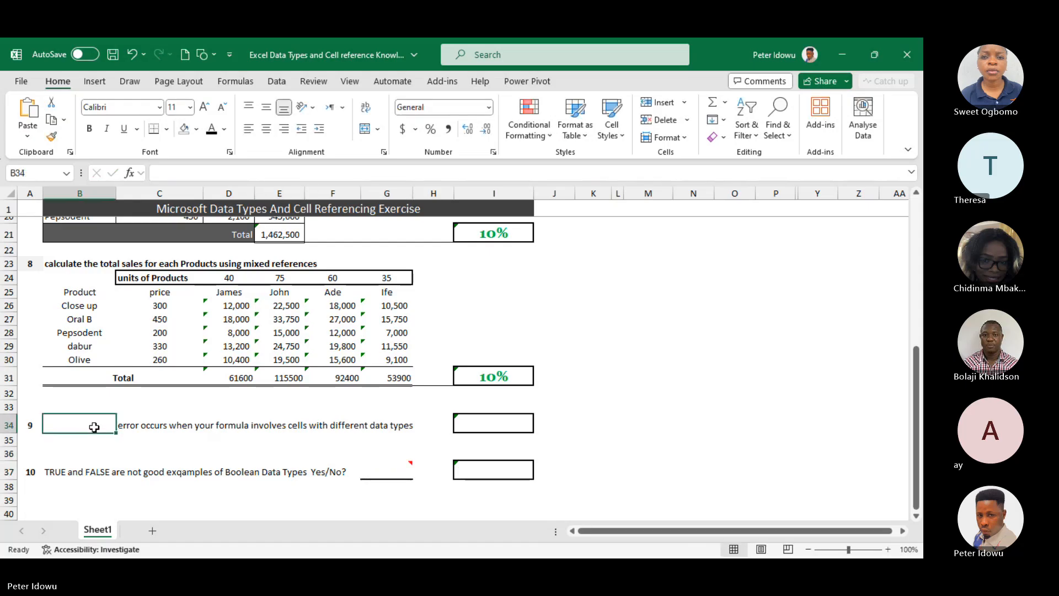
double_click(86, 426)
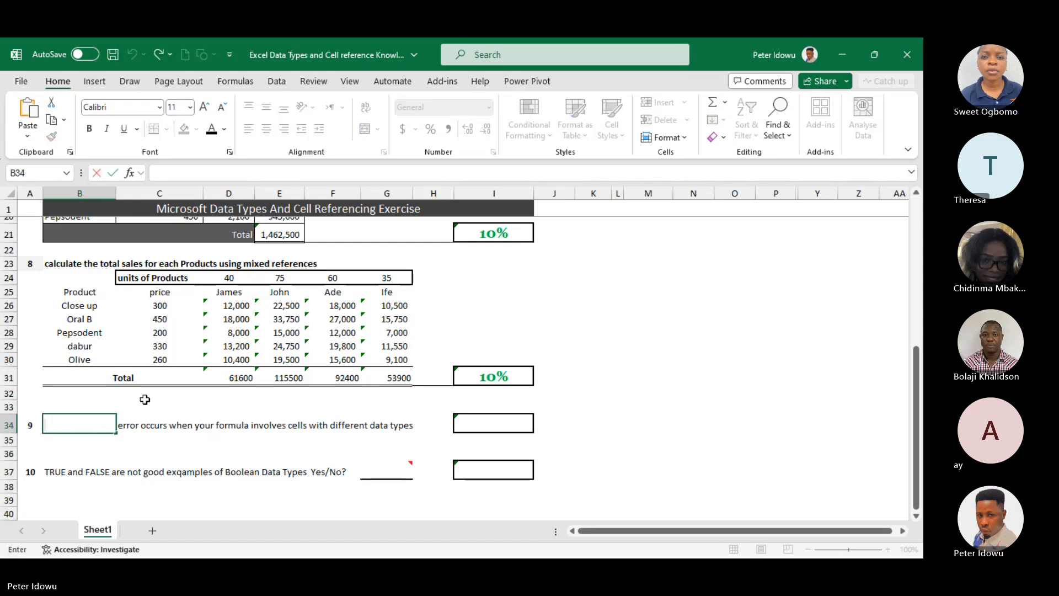
left_click(144, 397)
left_click(92, 423)
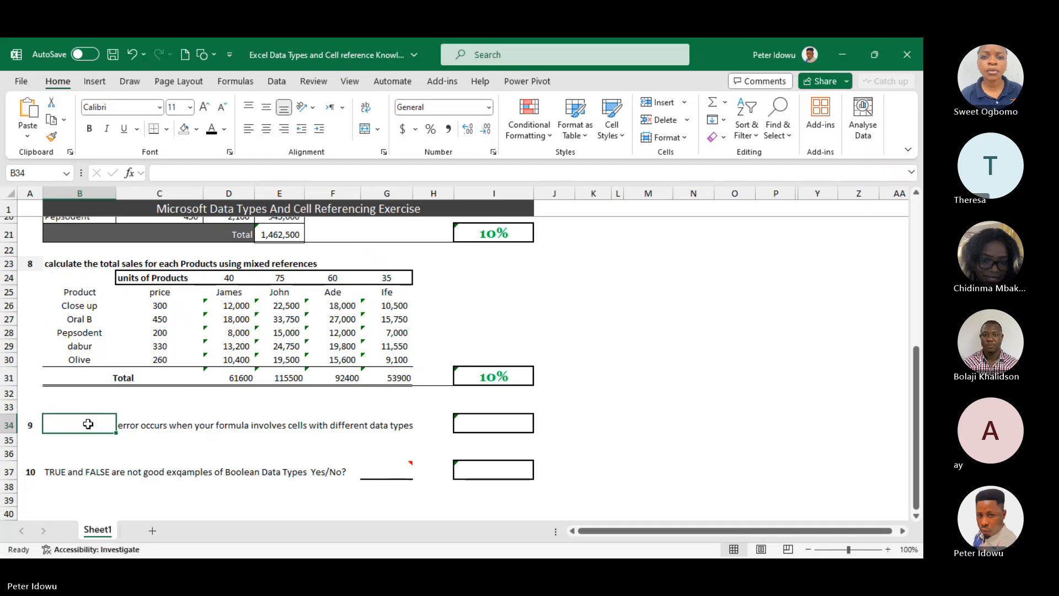
type("#")
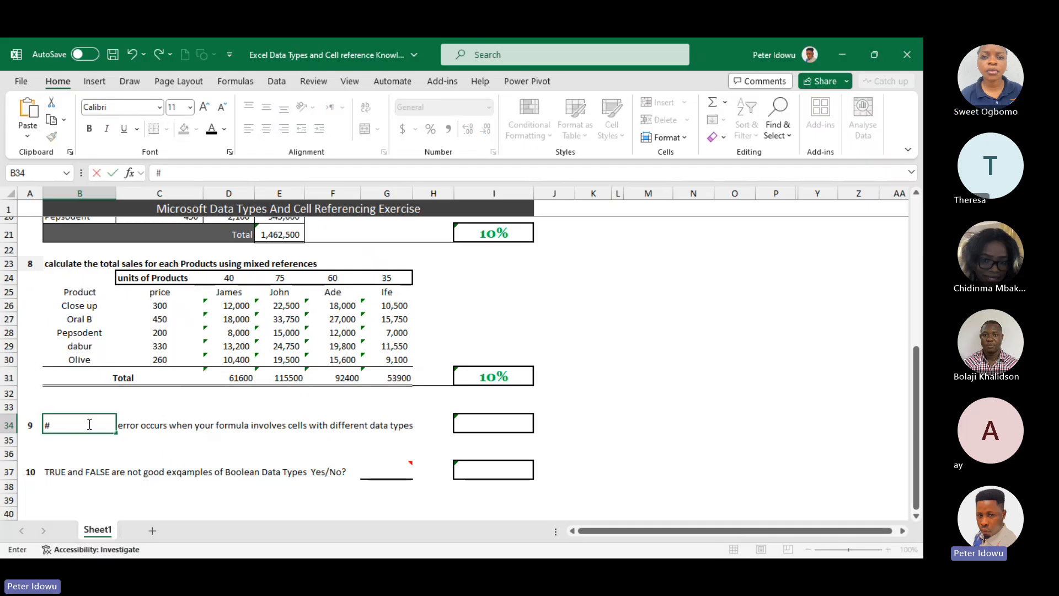
type("Value!")
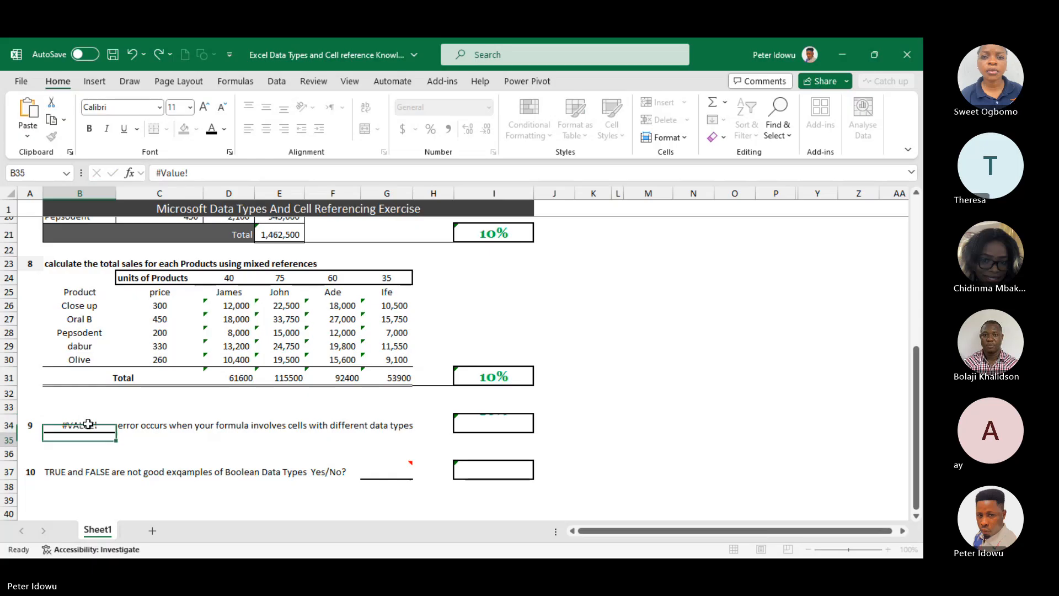
key("Return")
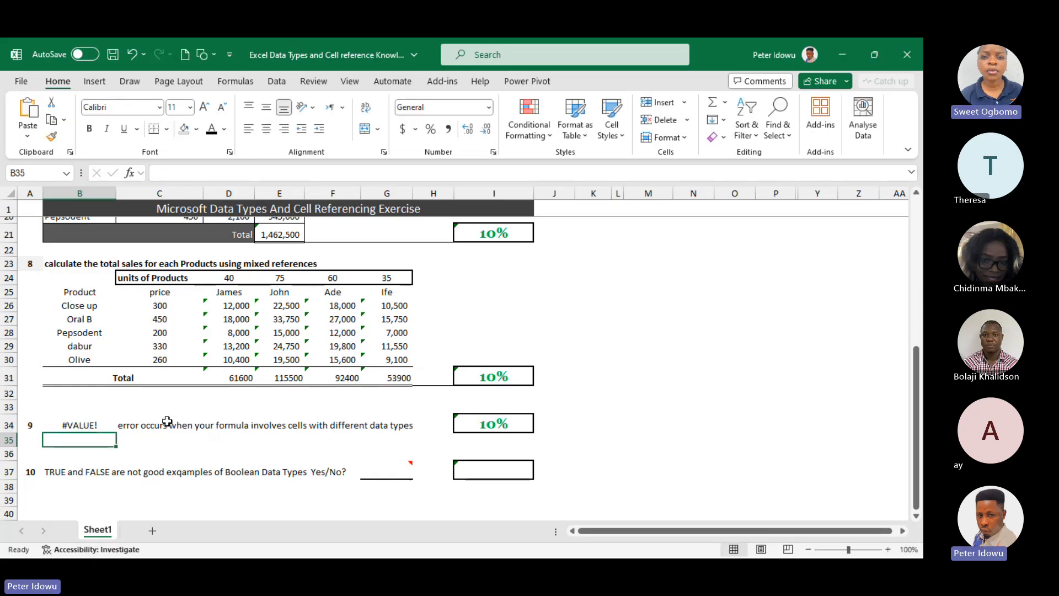
Answer question 10 with No in cell G37 and check the exercise's total score
left_click(107, 468)
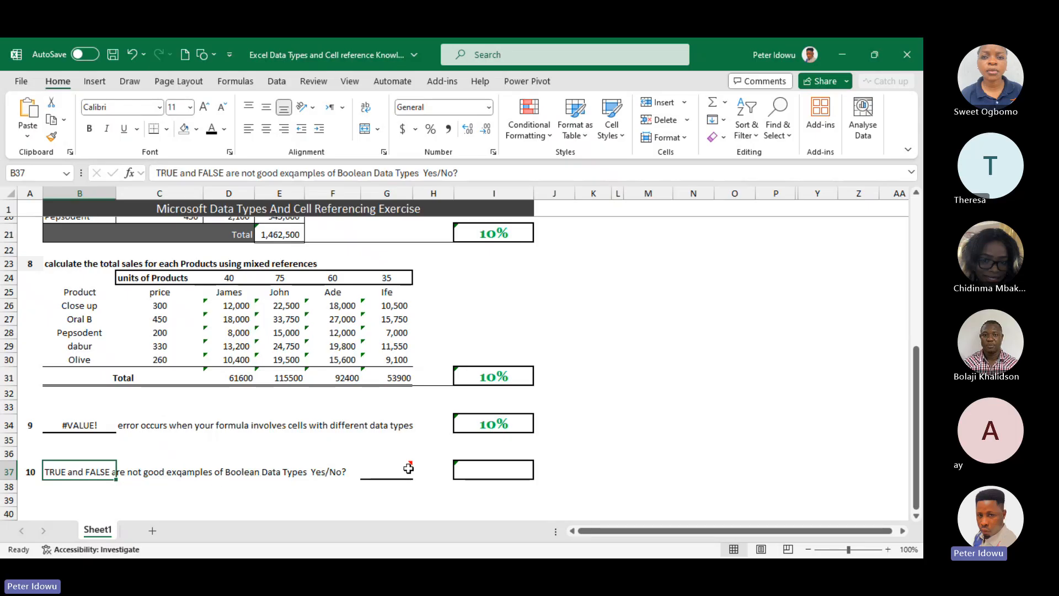
mouse_move(404, 473)
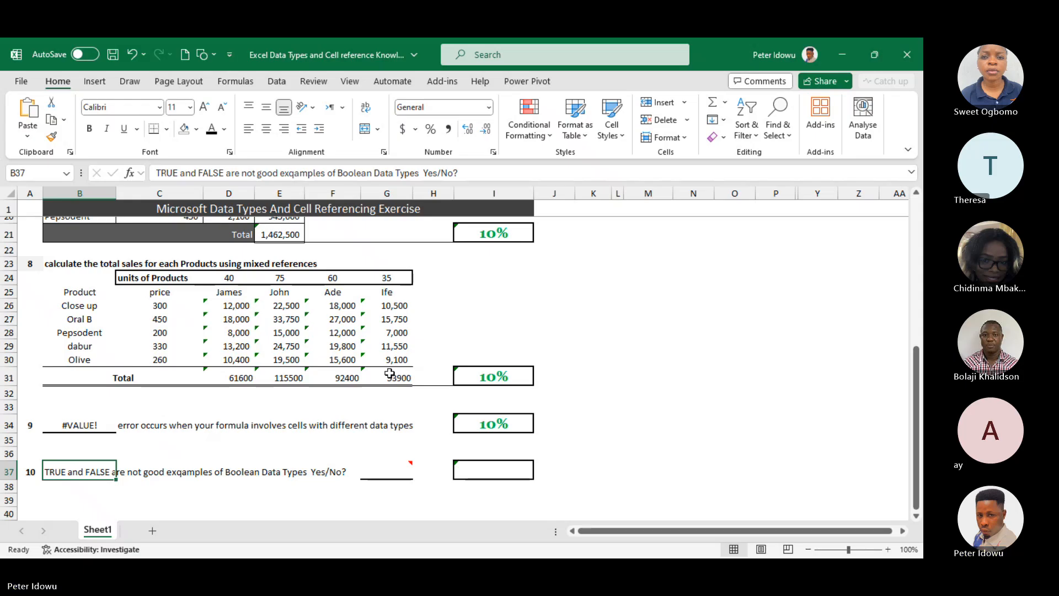
double_click(401, 471)
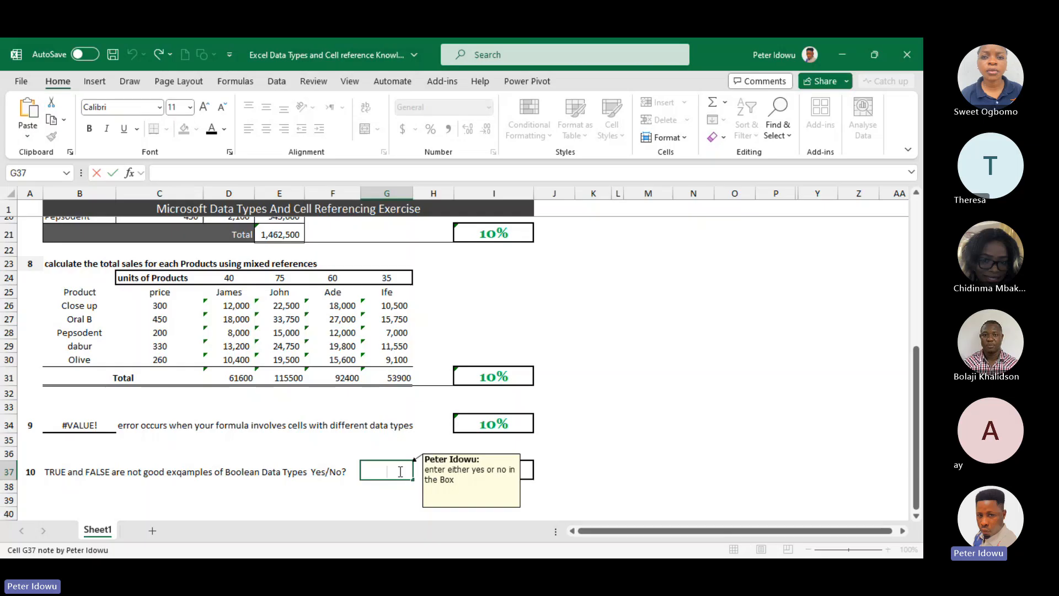
type("No")
key("Return")
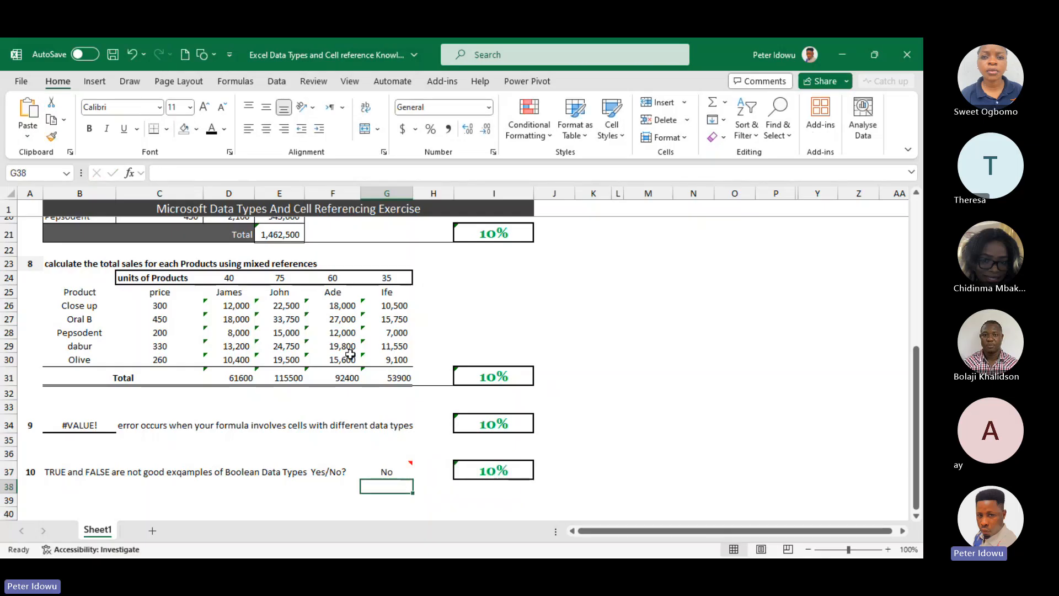
left_click_drag(916, 428, 911, 231)
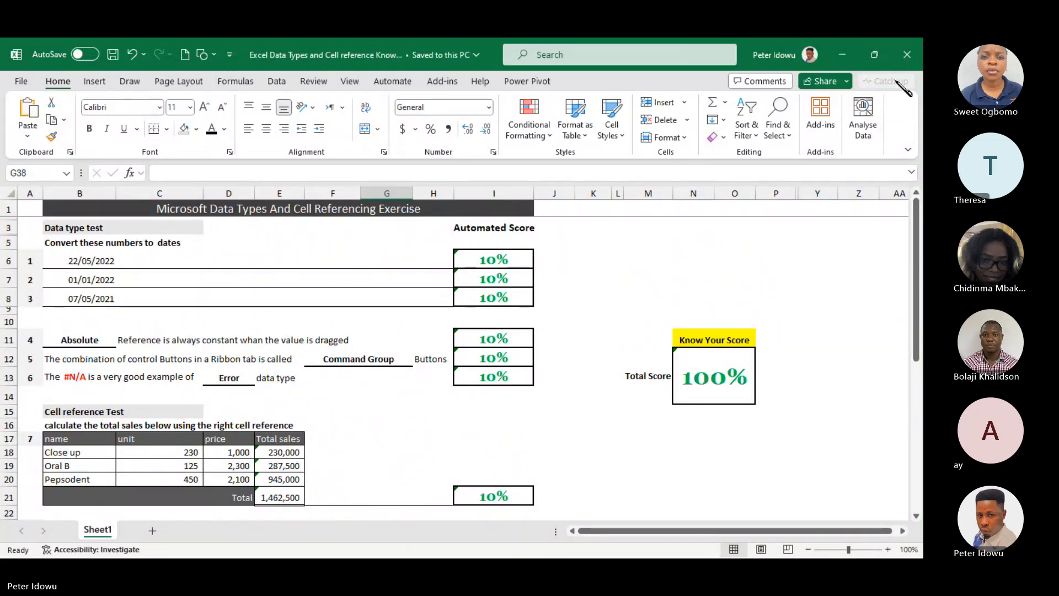
Close the completed Excel data types and cell reference exercise workbook
left_click(906, 54)
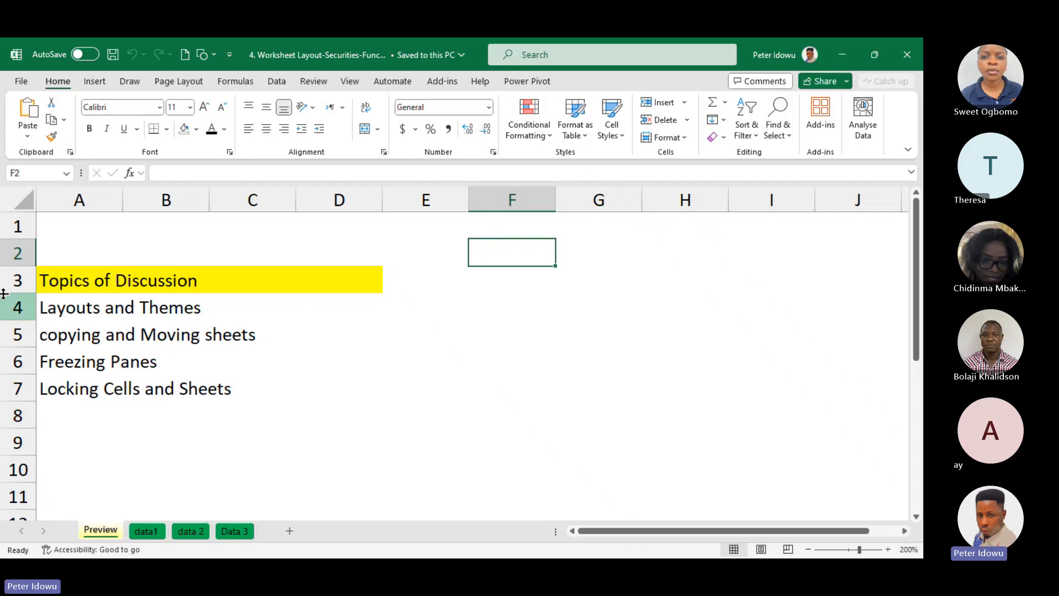
Examine the margin presets, page orientations and paper sizes available for the Preview sheet
left_click(187, 83)
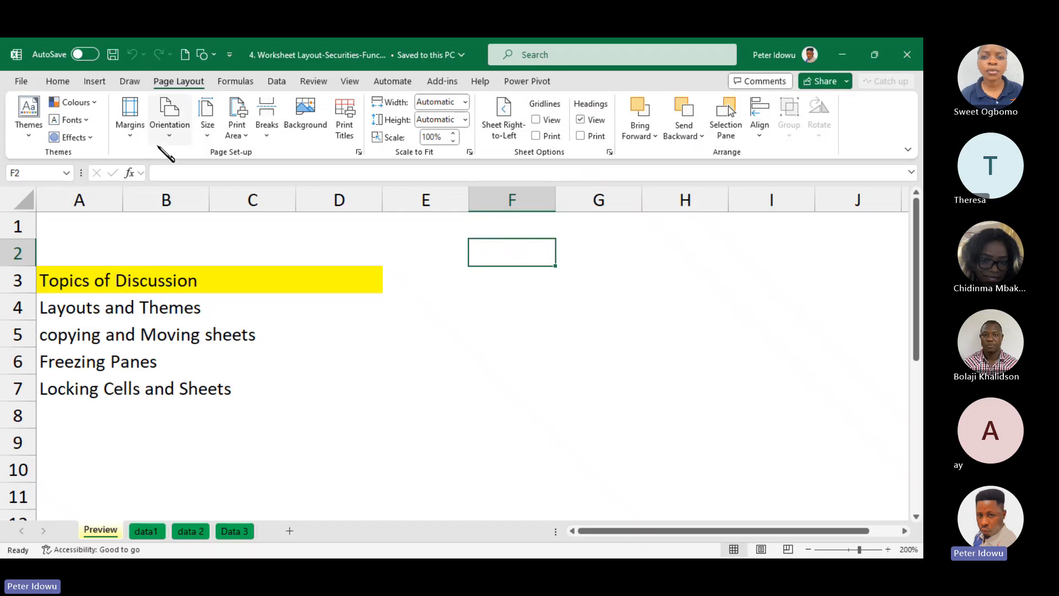
left_click(130, 141)
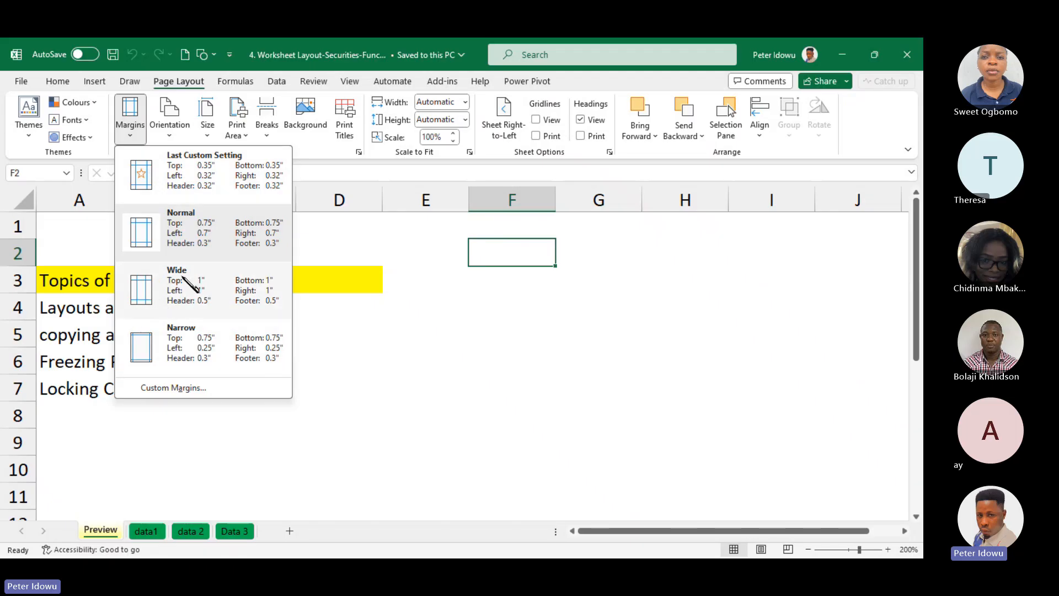
left_click(175, 138)
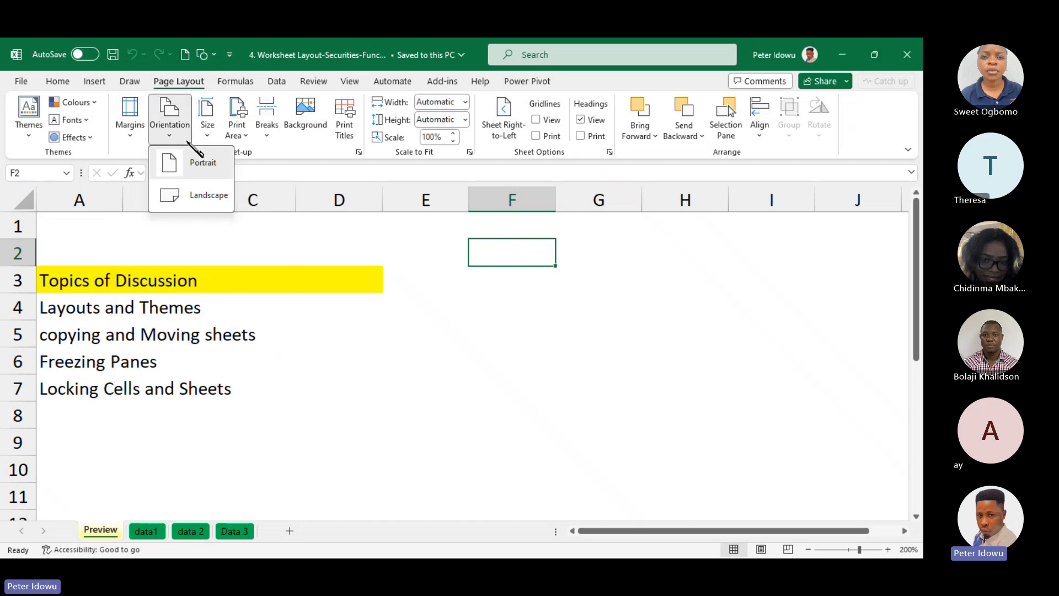
left_click(266, 141)
key("Escape")
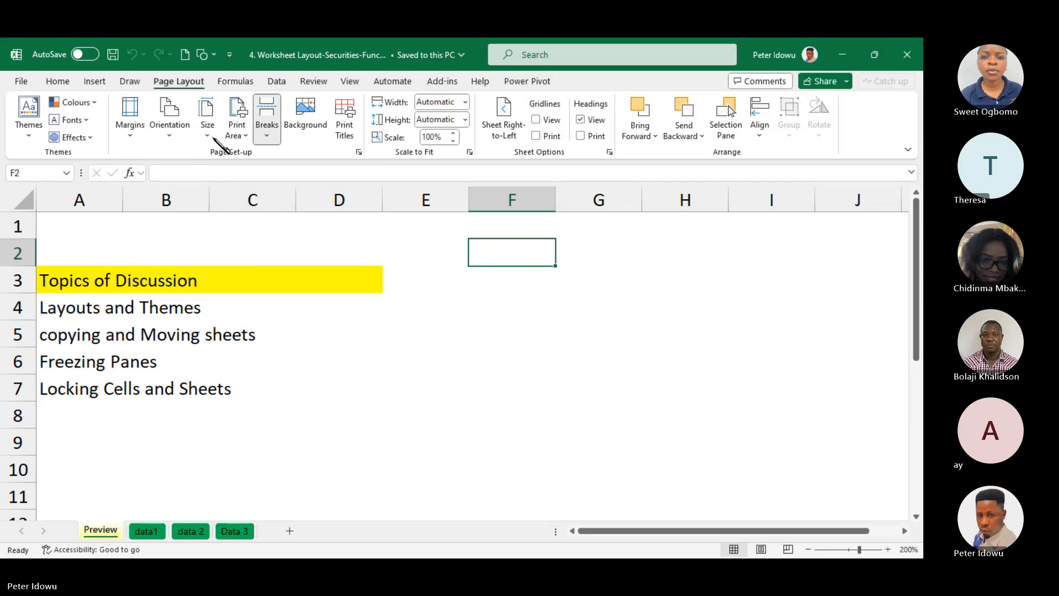
left_click(208, 136)
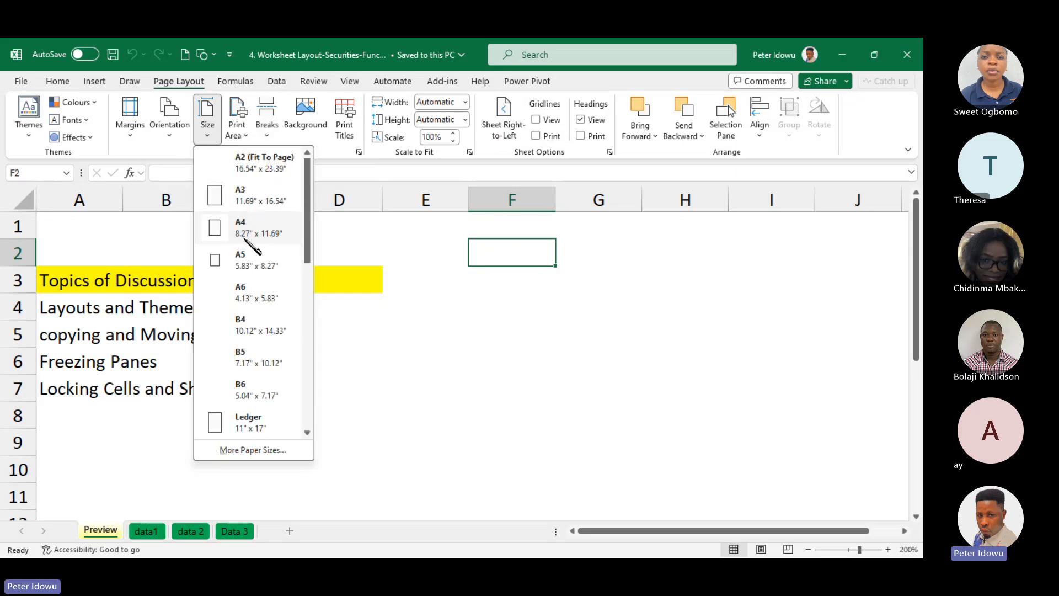
left_click(331, 147)
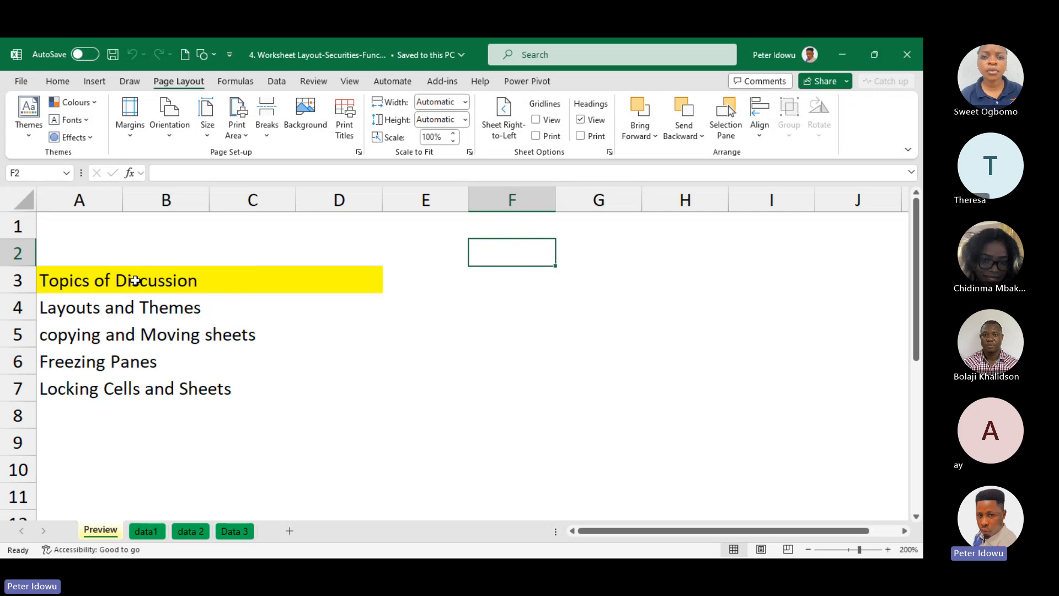
Check the Preview sheet's page in the print preview and compare its print settings with the margin presets
left_click(21, 81)
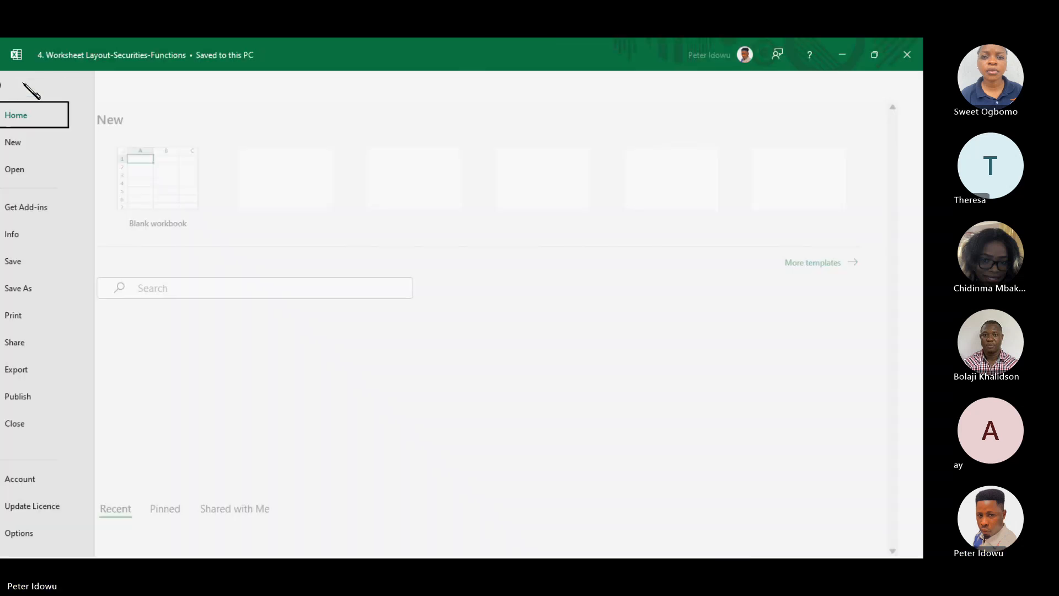
left_click(46, 314)
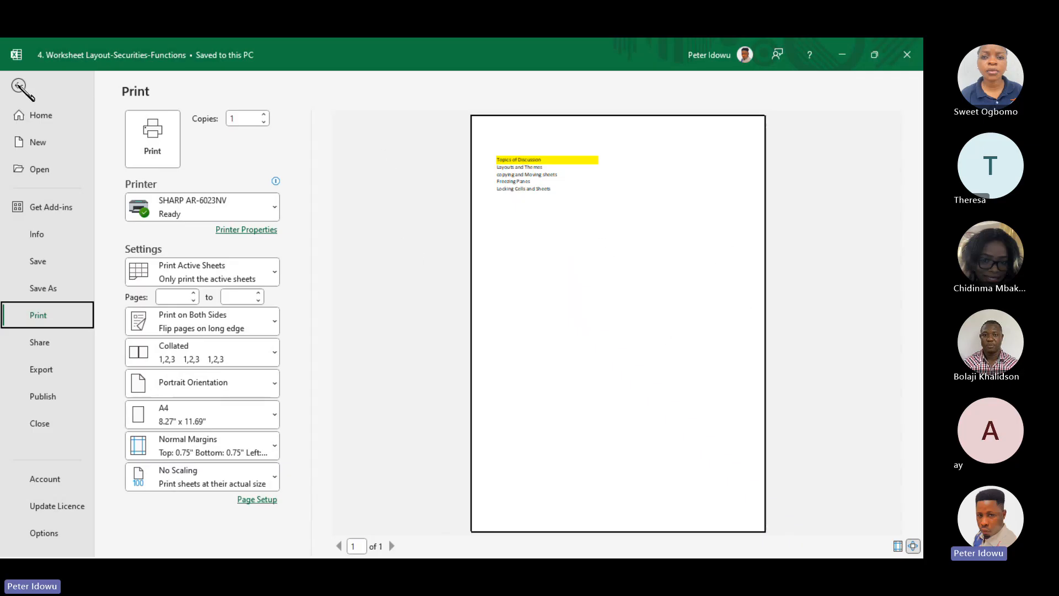
left_click(19, 86)
left_click(131, 122)
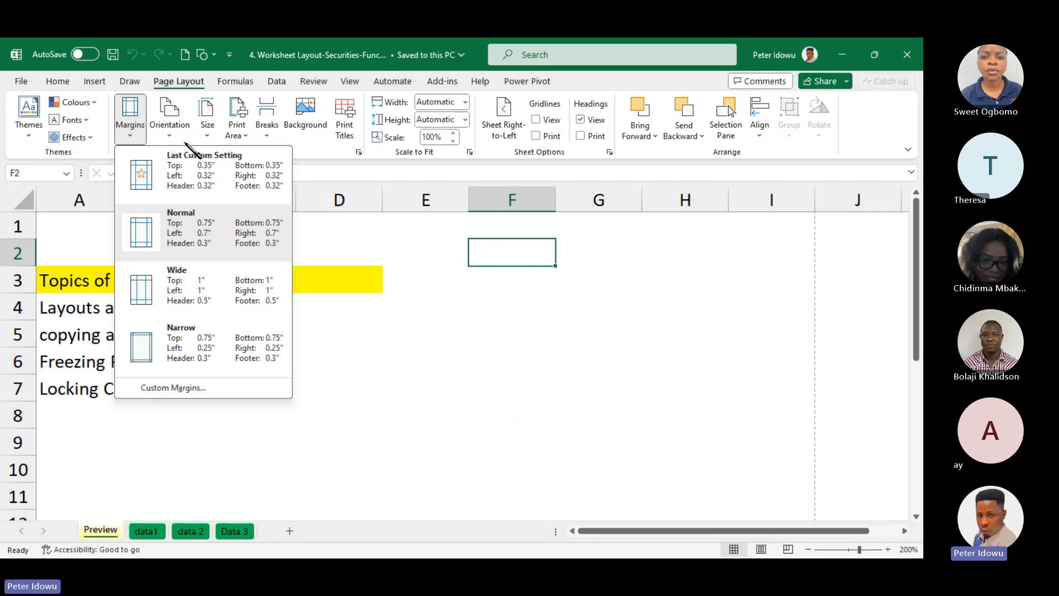
left_click(21, 82)
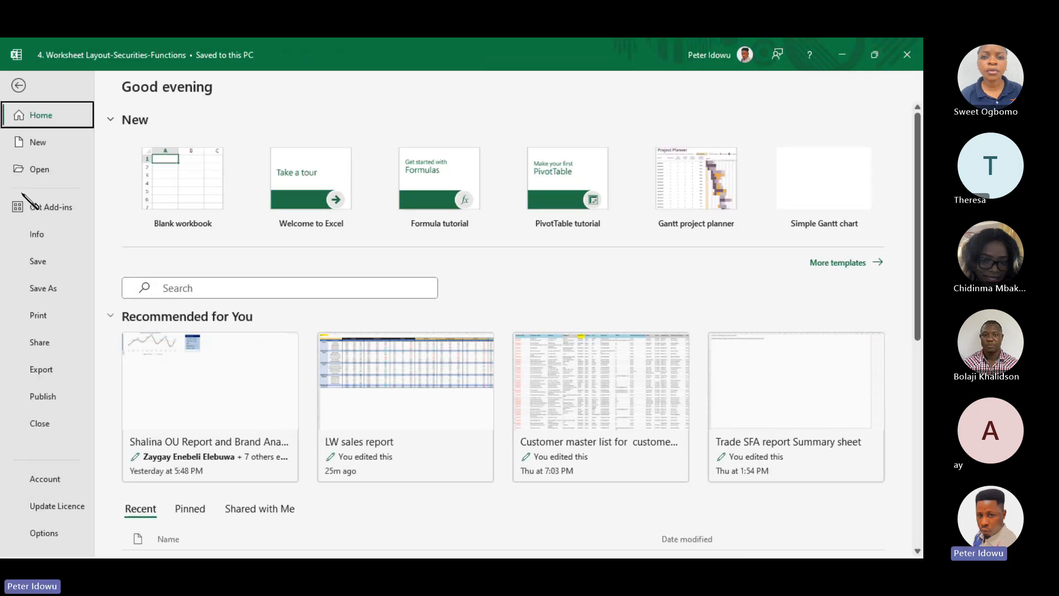
left_click(38, 315)
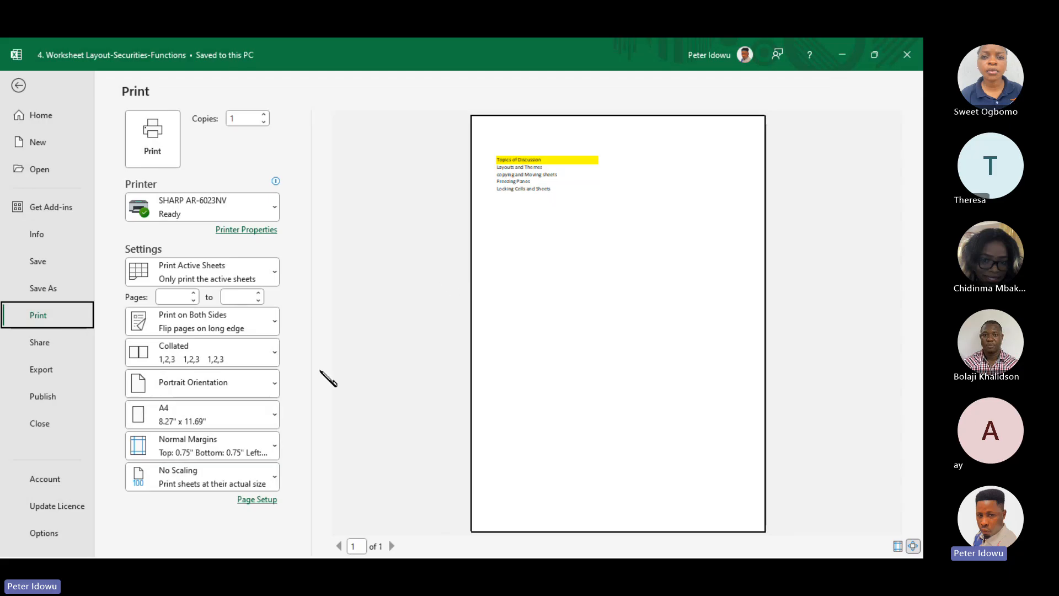
left_click(19, 86)
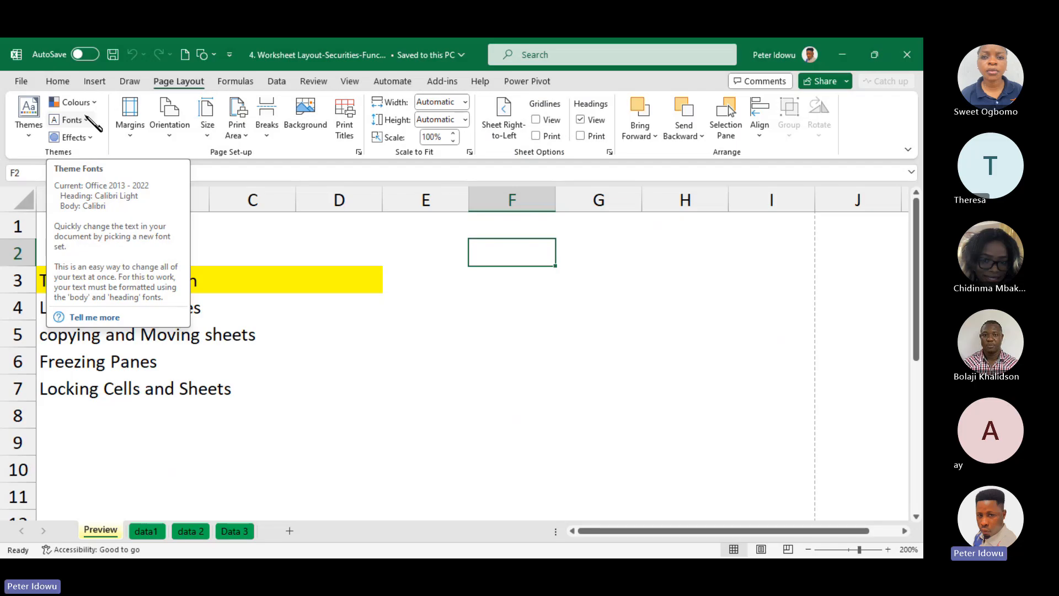
Look through the available document themes, the theme colour sets and the fill colour palette
left_click(230, 277)
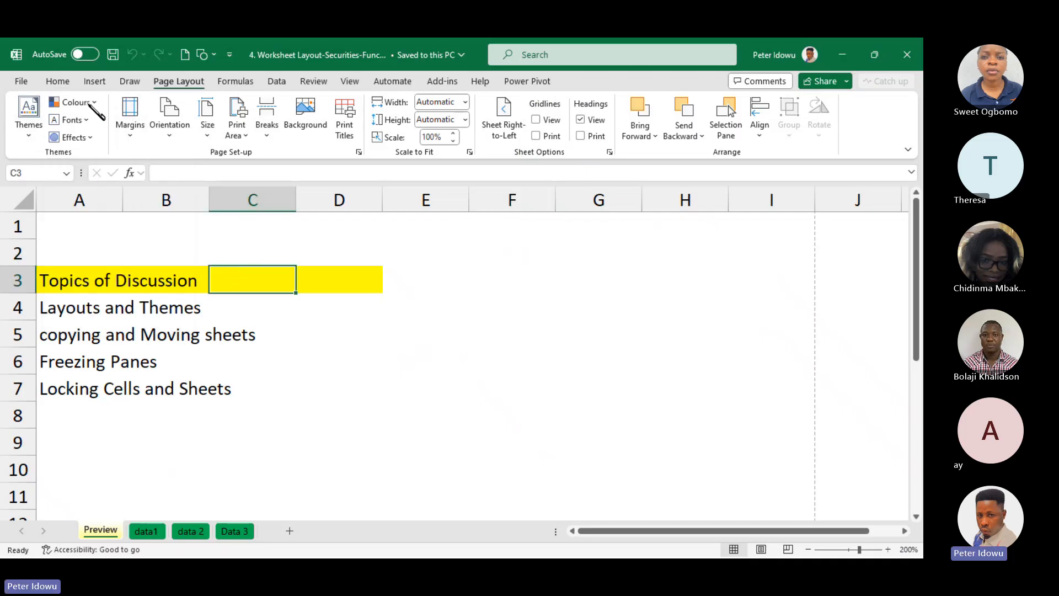
left_click(30, 132)
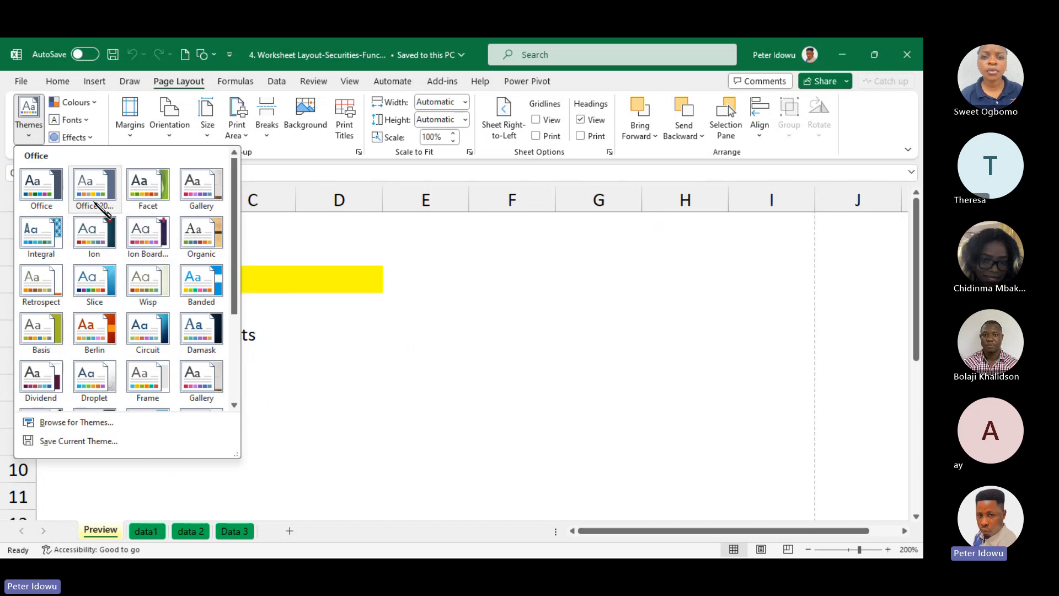
left_click(355, 240)
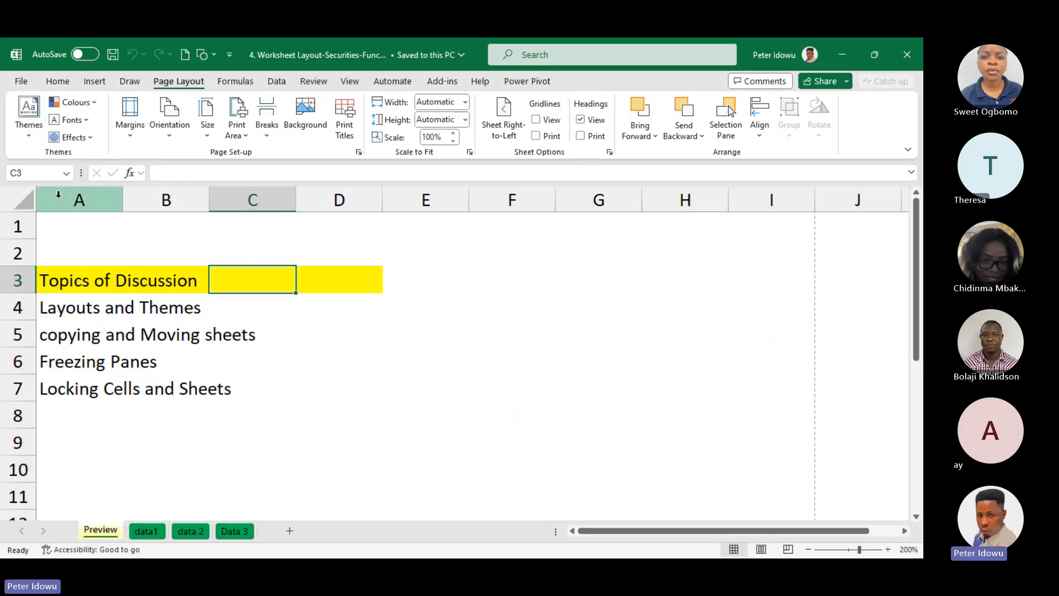
left_click(94, 103)
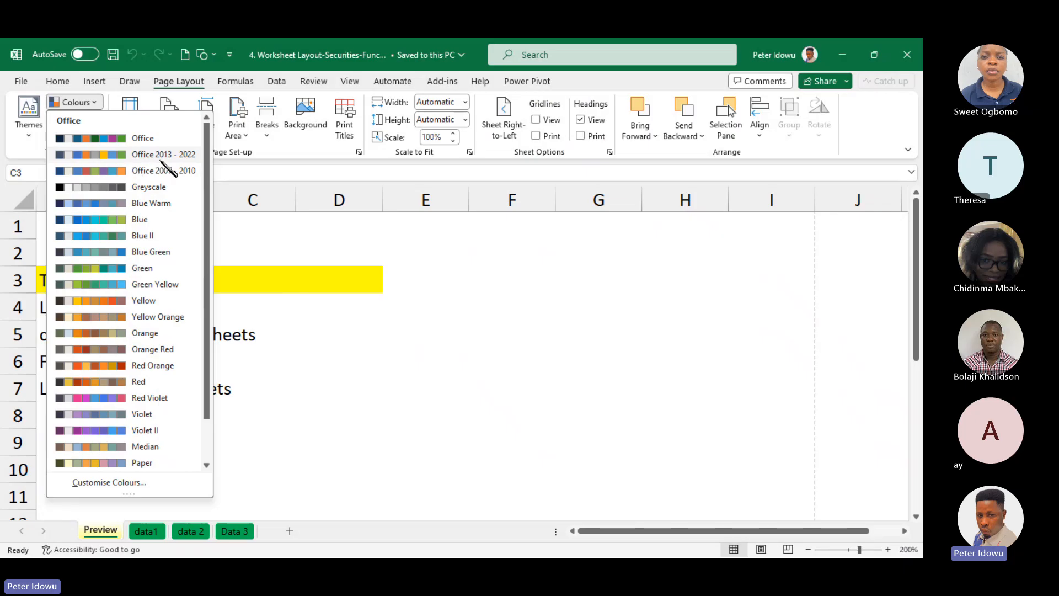
left_click(245, 256)
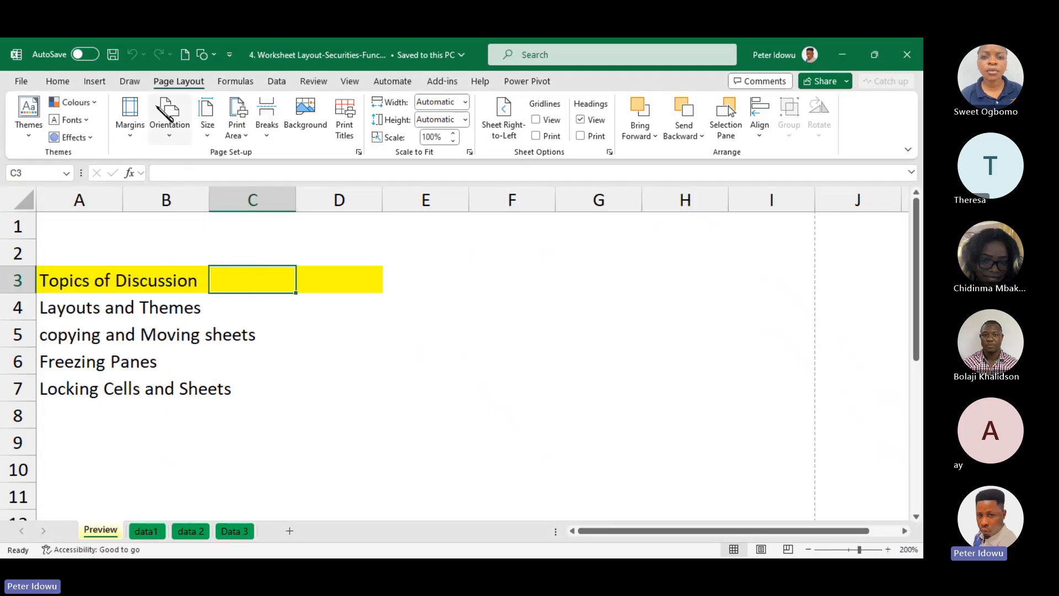
left_click(58, 81)
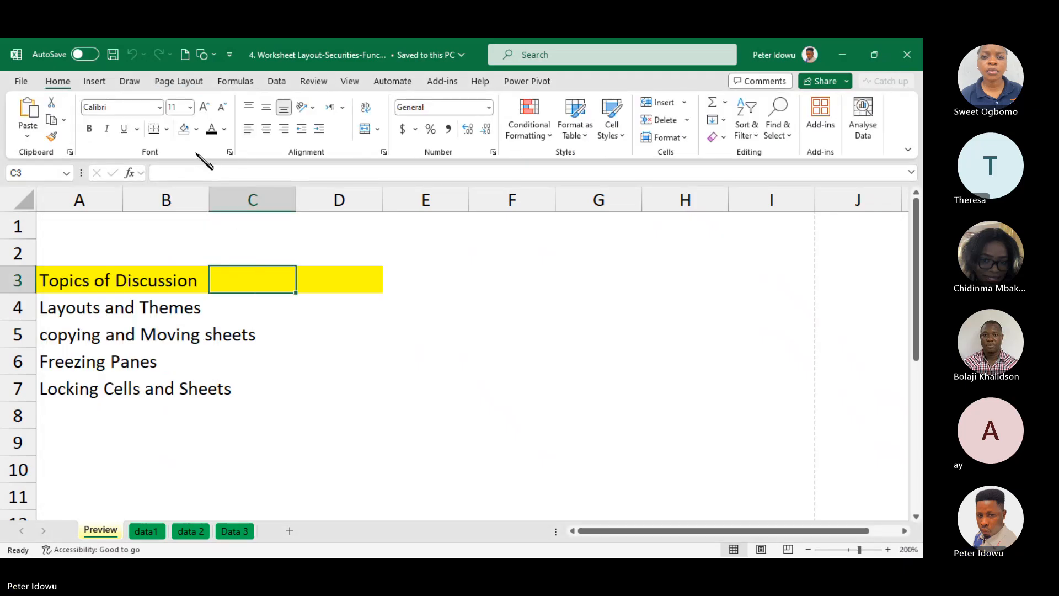
left_click(196, 129)
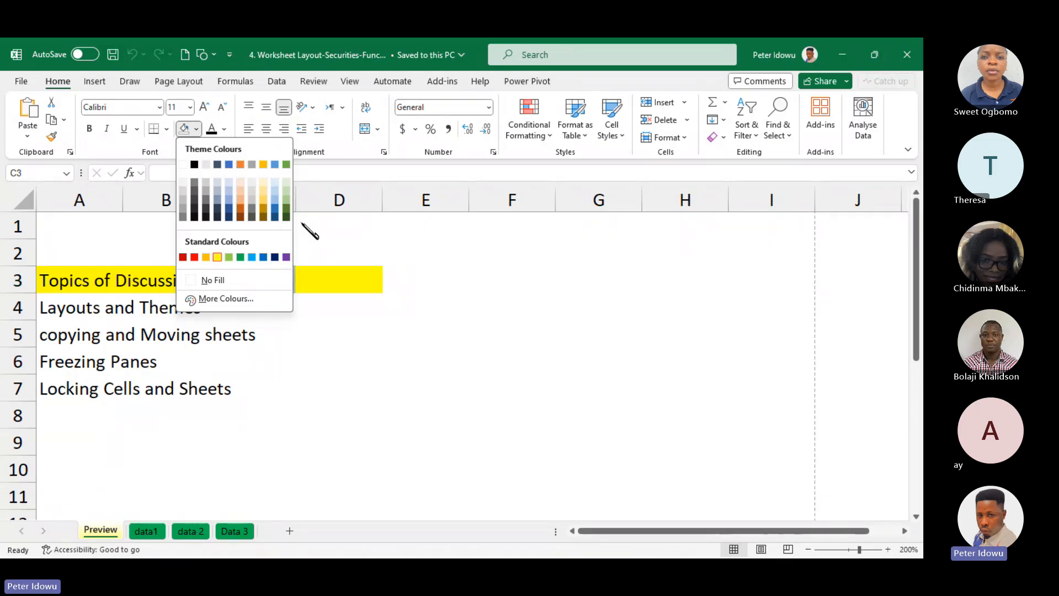
key("Escape")
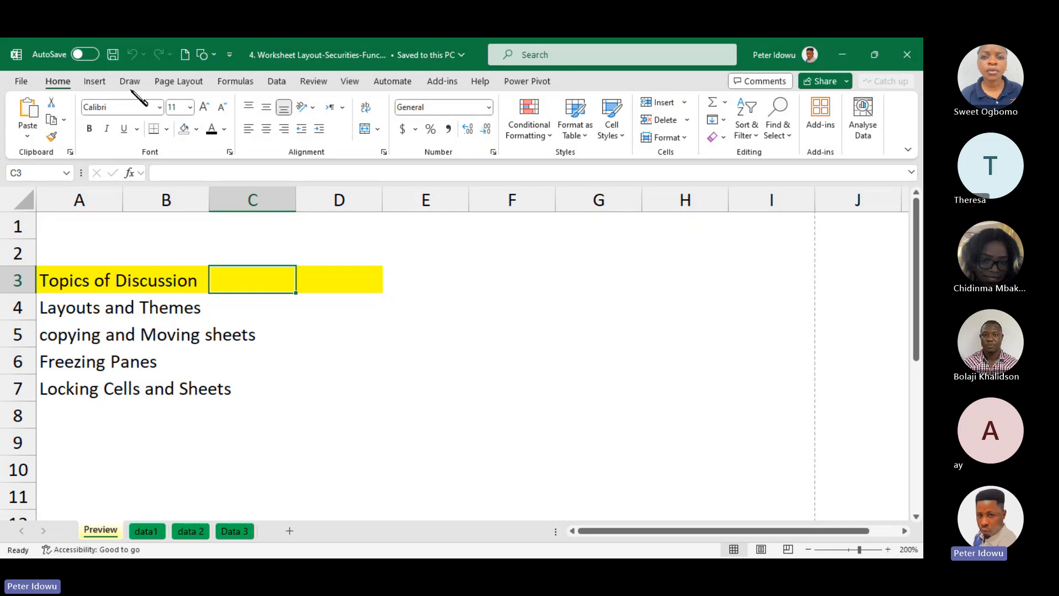
Apply the Yellow theme colour set to the workbook and inspect the theme colours in the fill palette
left_click(191, 81)
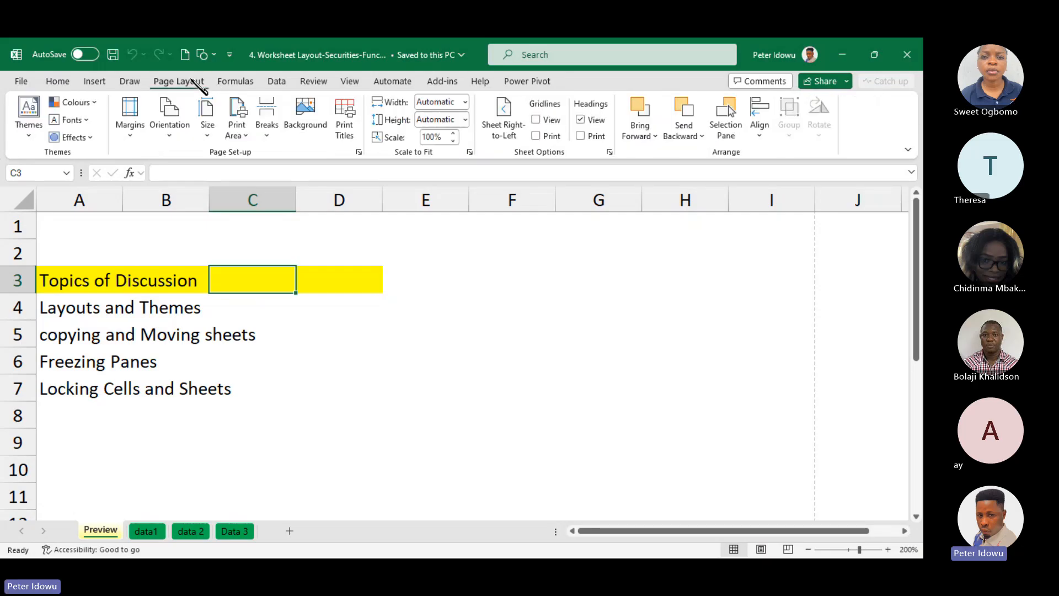
left_click(94, 102)
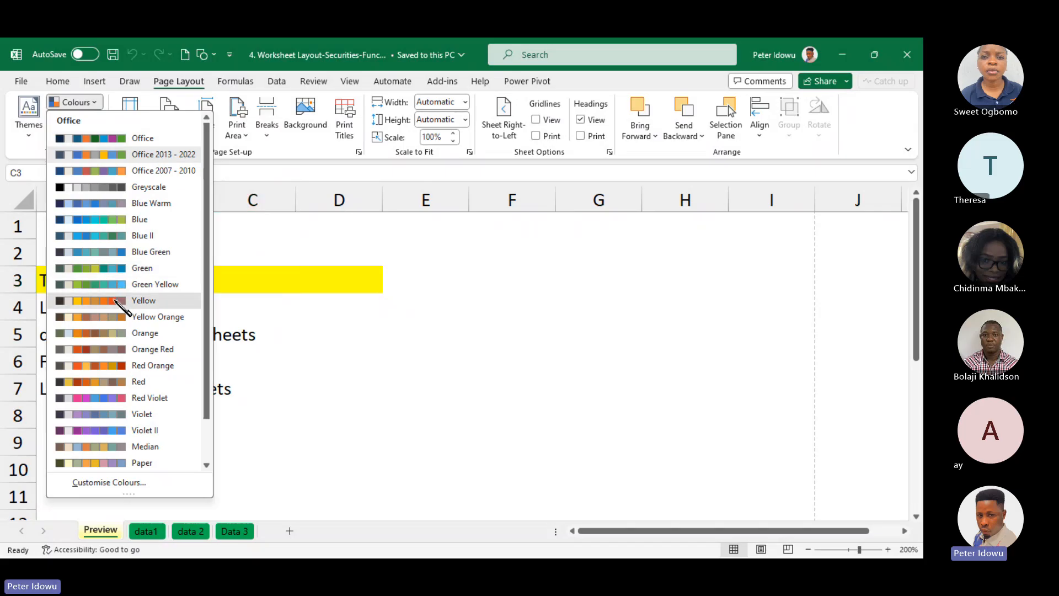
left_click(117, 302)
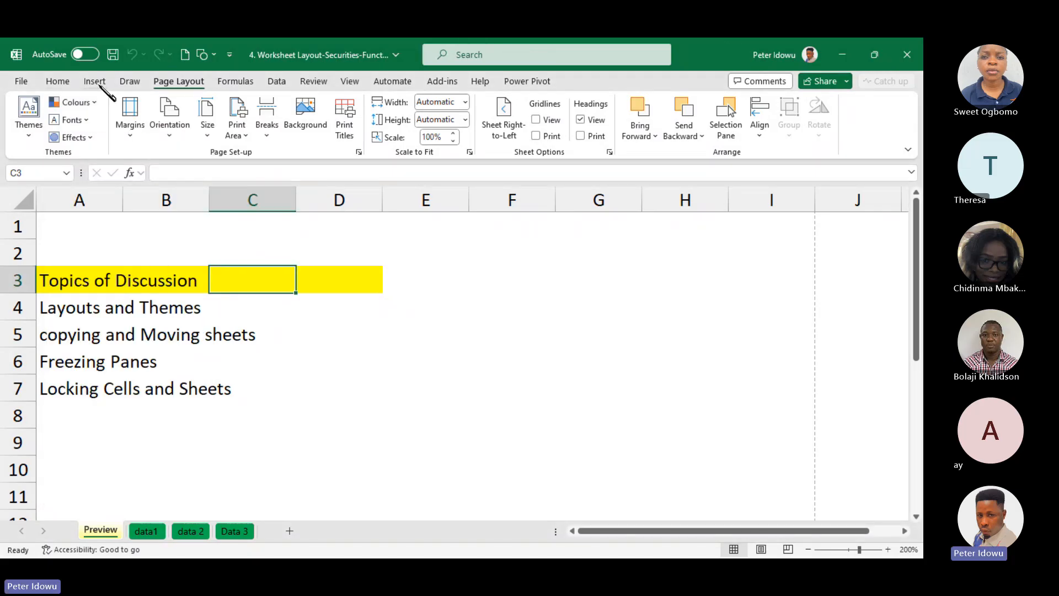
left_click(57, 82)
left_click(196, 129)
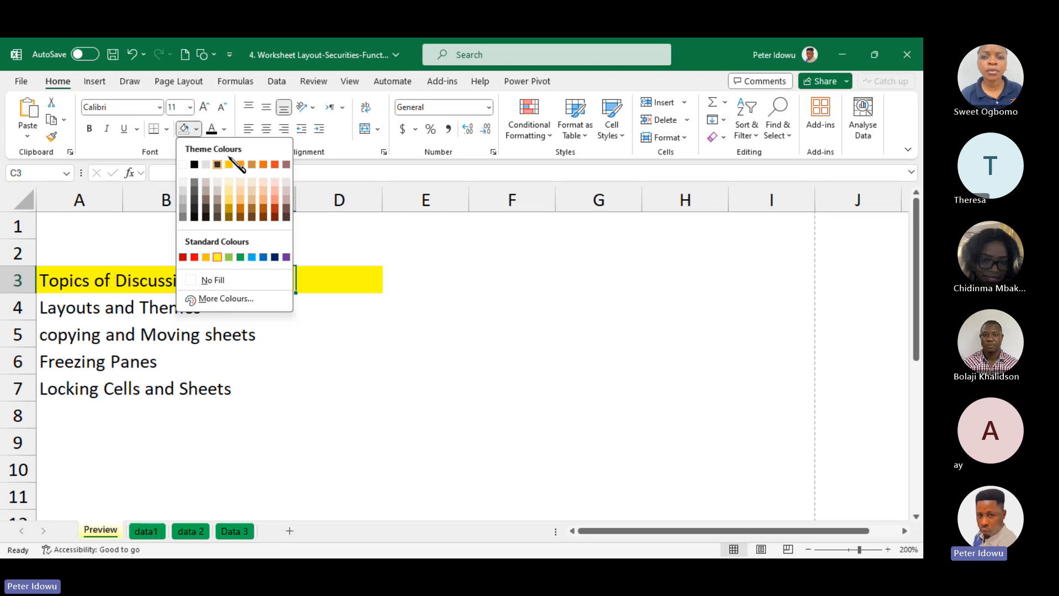
left_click(143, 82)
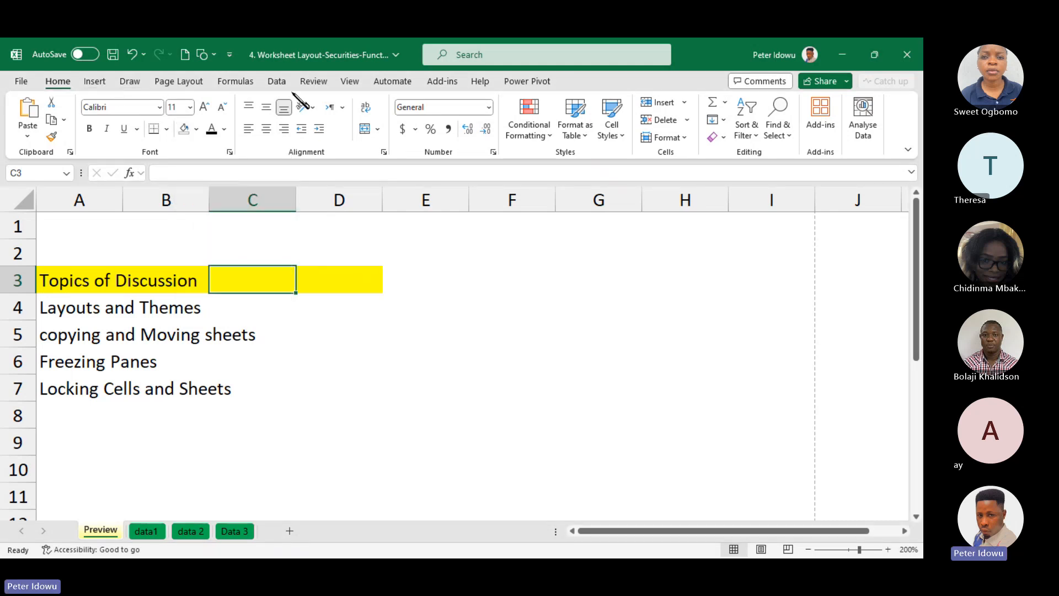
left_click(98, 81)
left_click(65, 81)
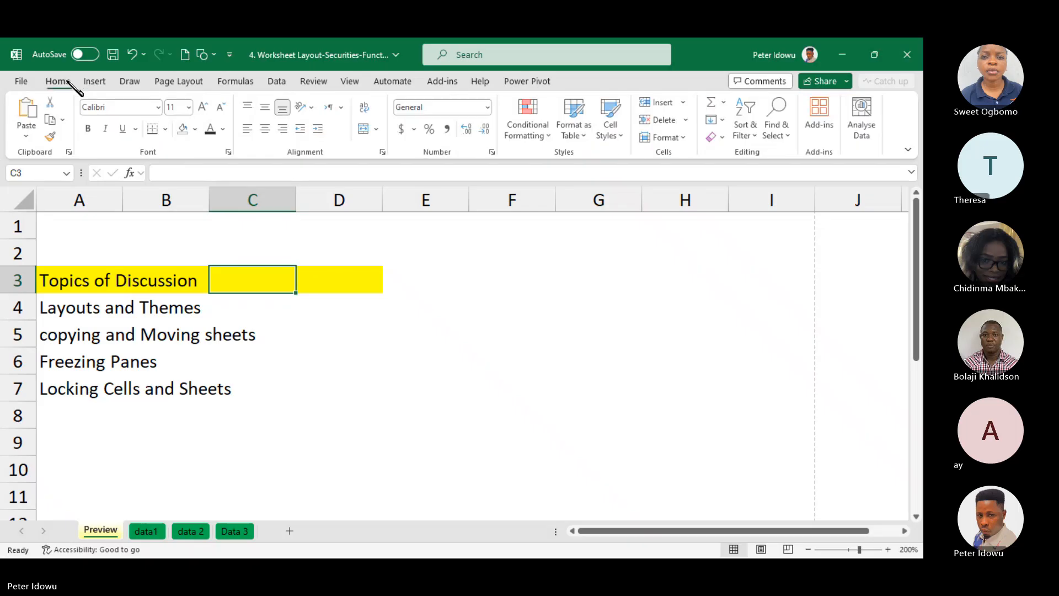
left_click(197, 129)
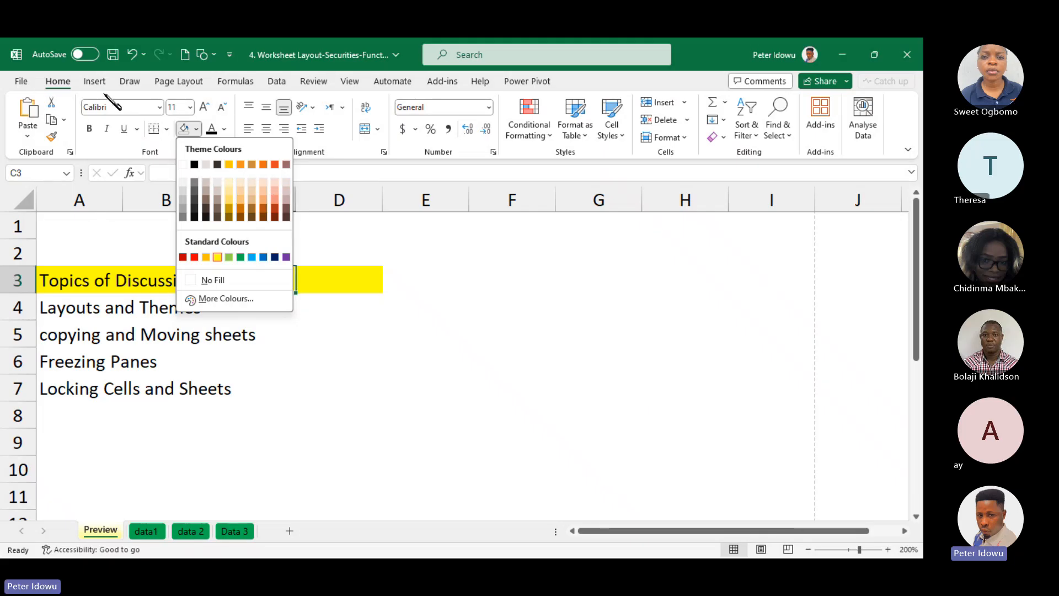
Change the workbook's theme colours to Green Yellow and inspect the fill palette again
left_click(175, 80)
left_click(75, 102)
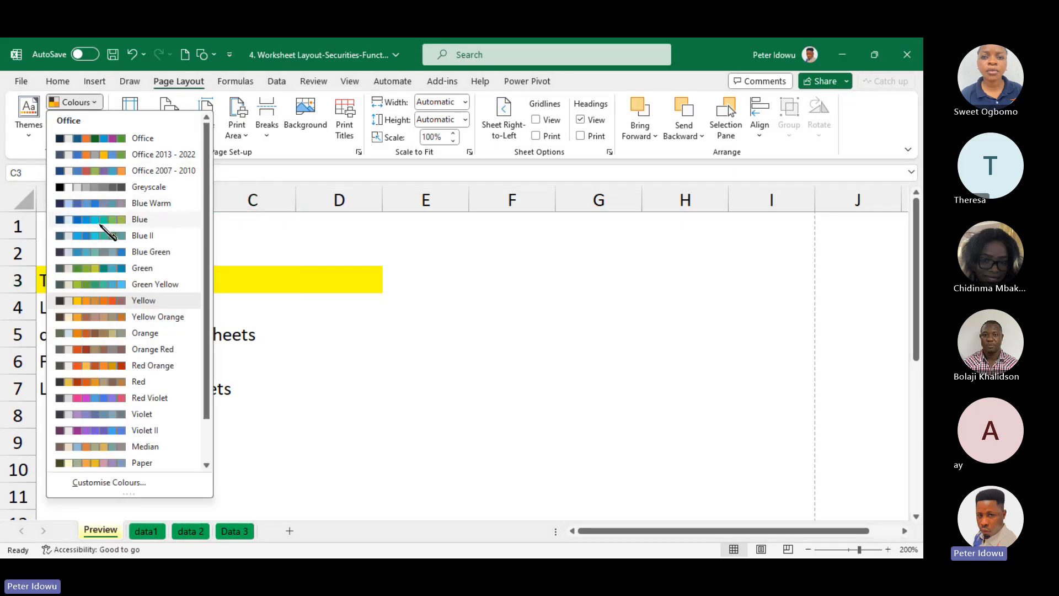
left_click(116, 284)
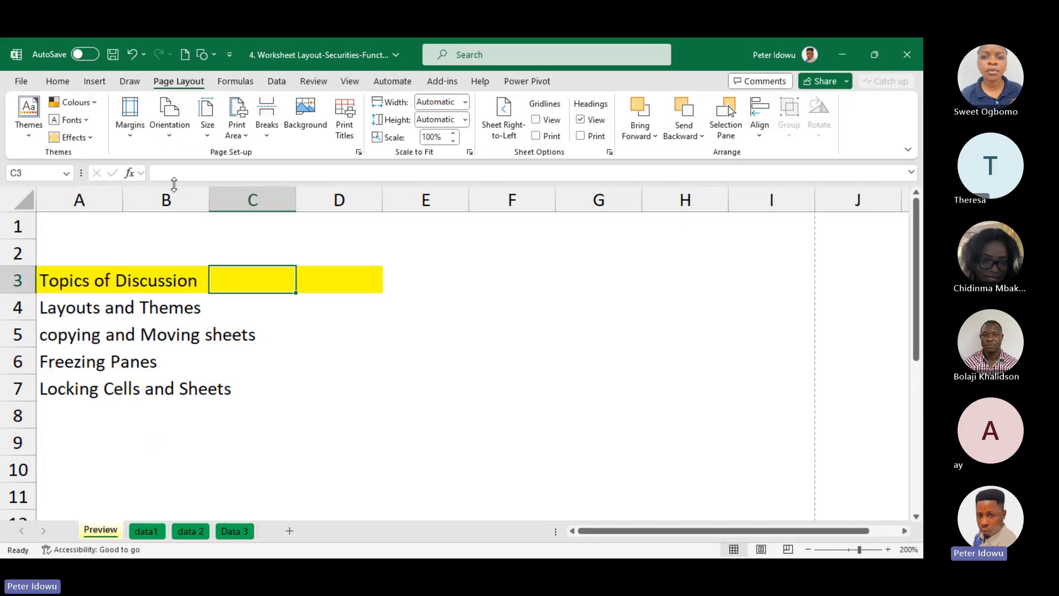
left_click(65, 81)
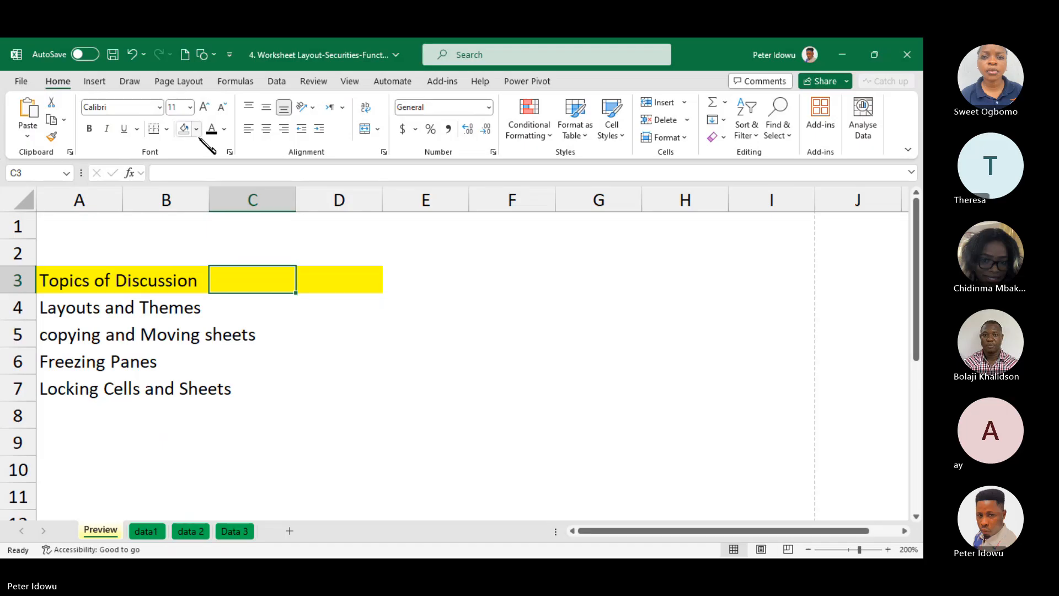
left_click(196, 129)
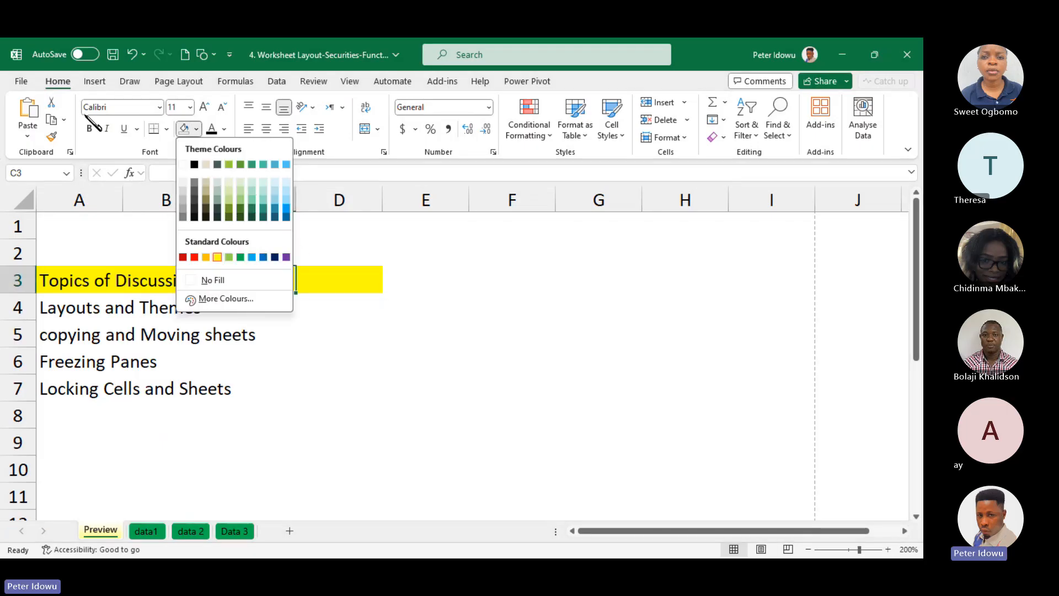
Set the workbook's theme colours back to Office 2013 - 2022
left_click(179, 81)
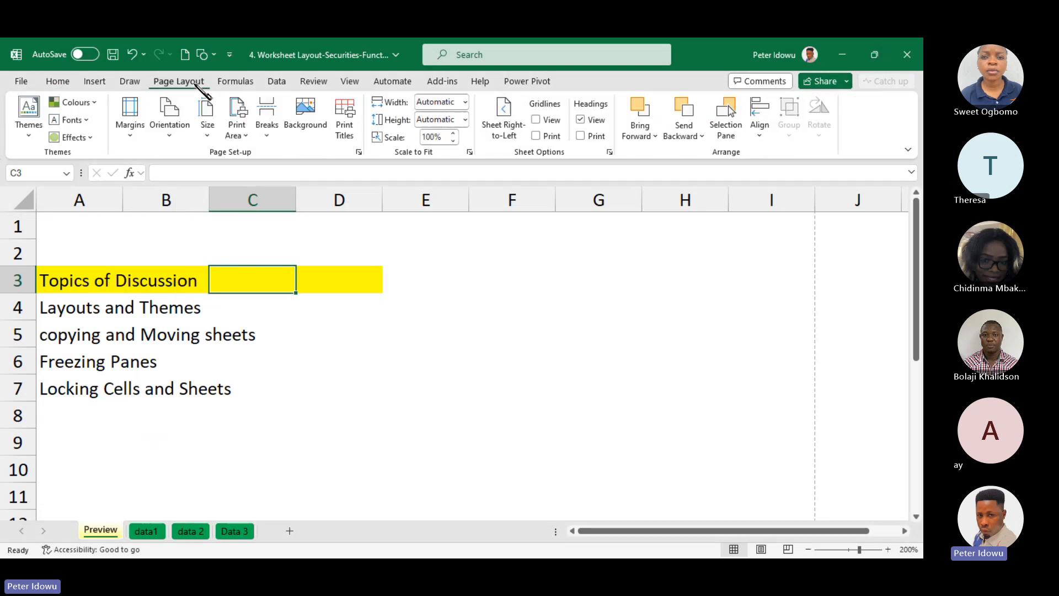
left_click(95, 103)
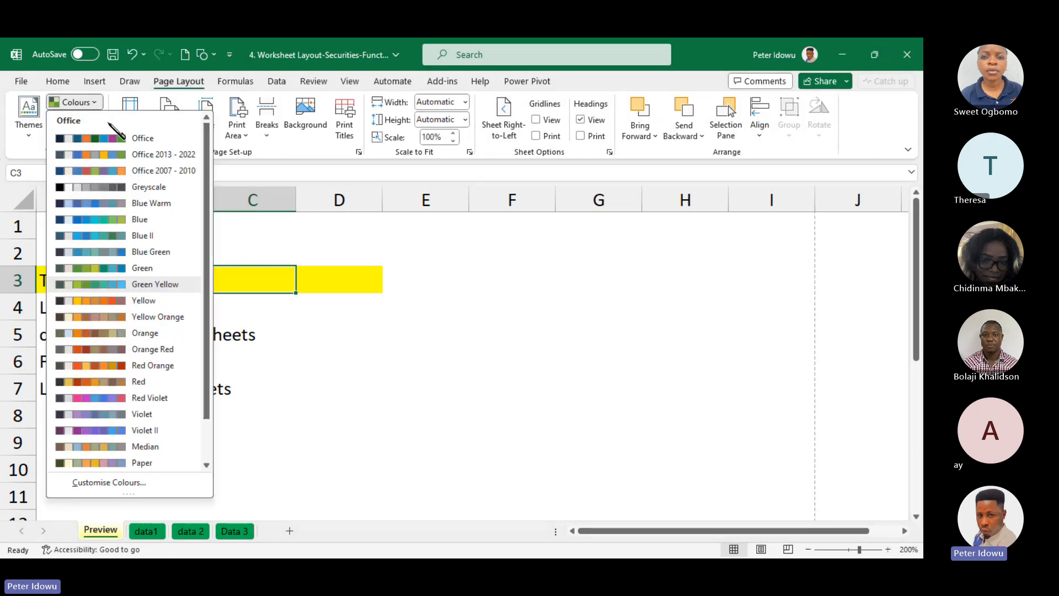
left_click(113, 157)
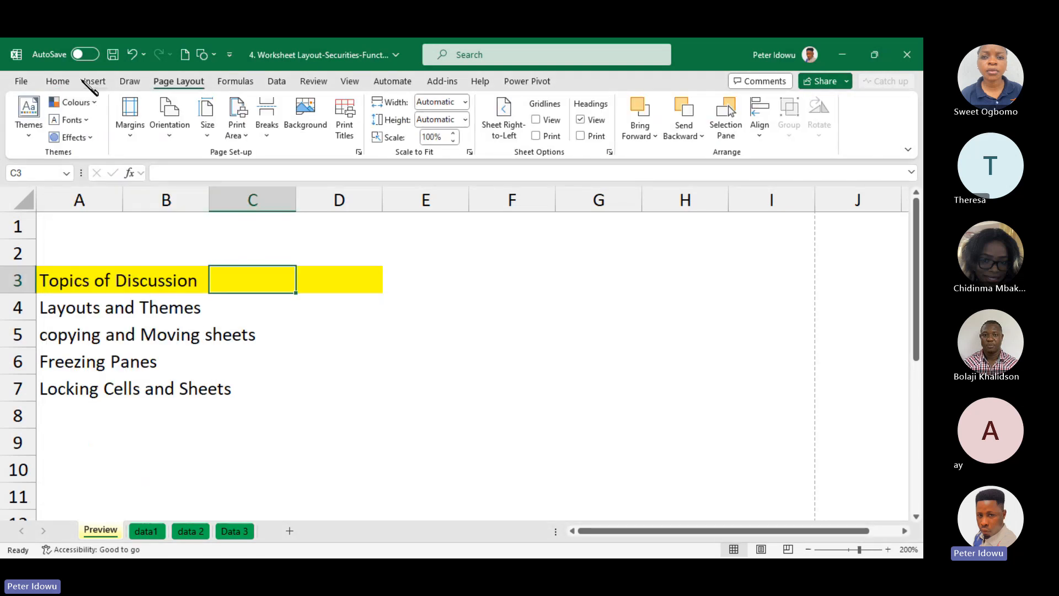
Fill cell C3 with the standard yellow colour and select cell A1
left_click(59, 82)
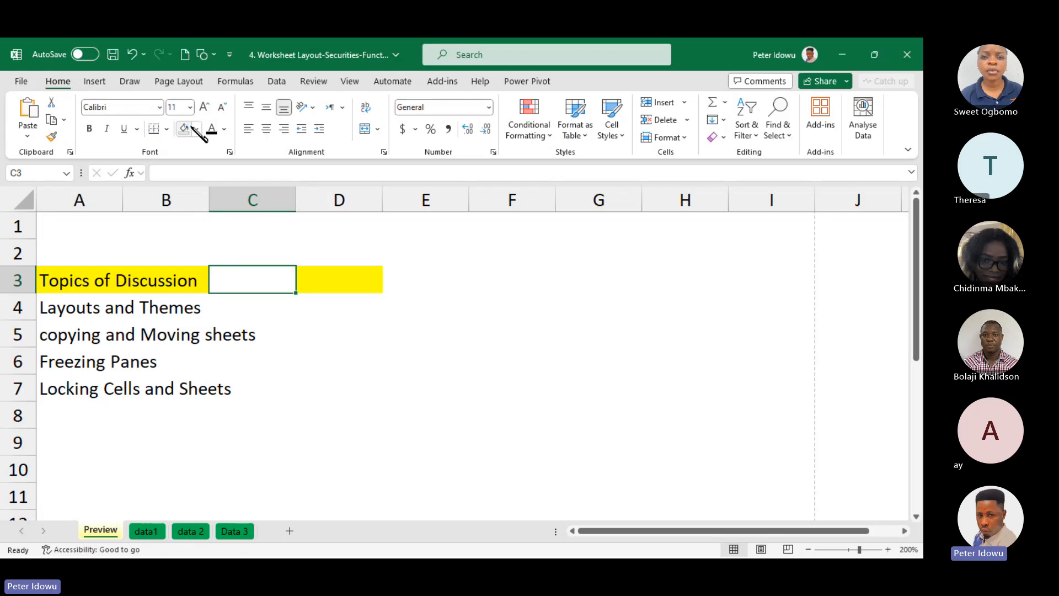
left_click(197, 129)
left_click(355, 259)
left_click(198, 129)
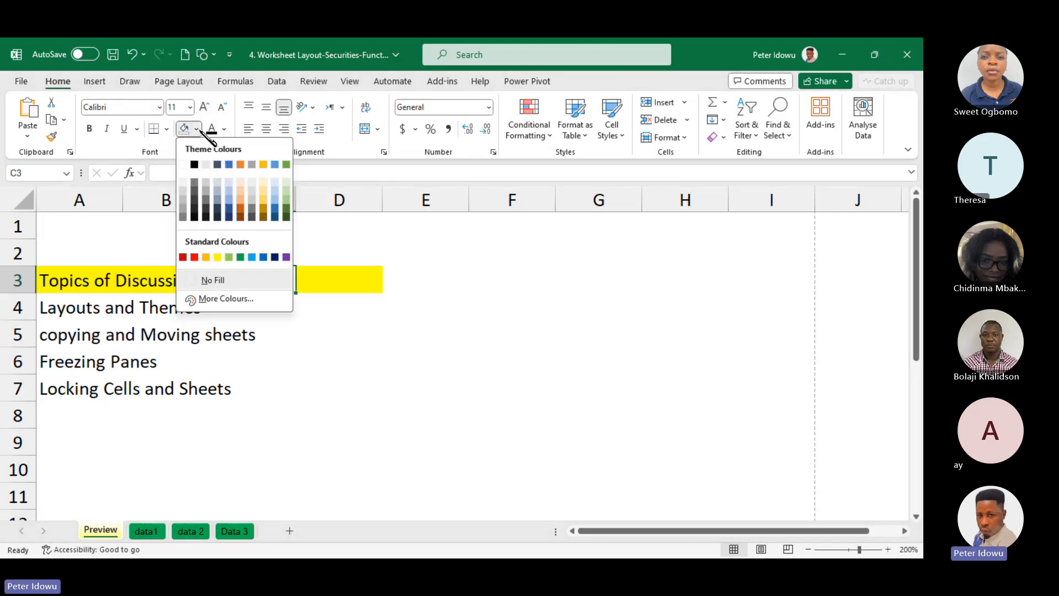
left_click(227, 254)
left_click(221, 253)
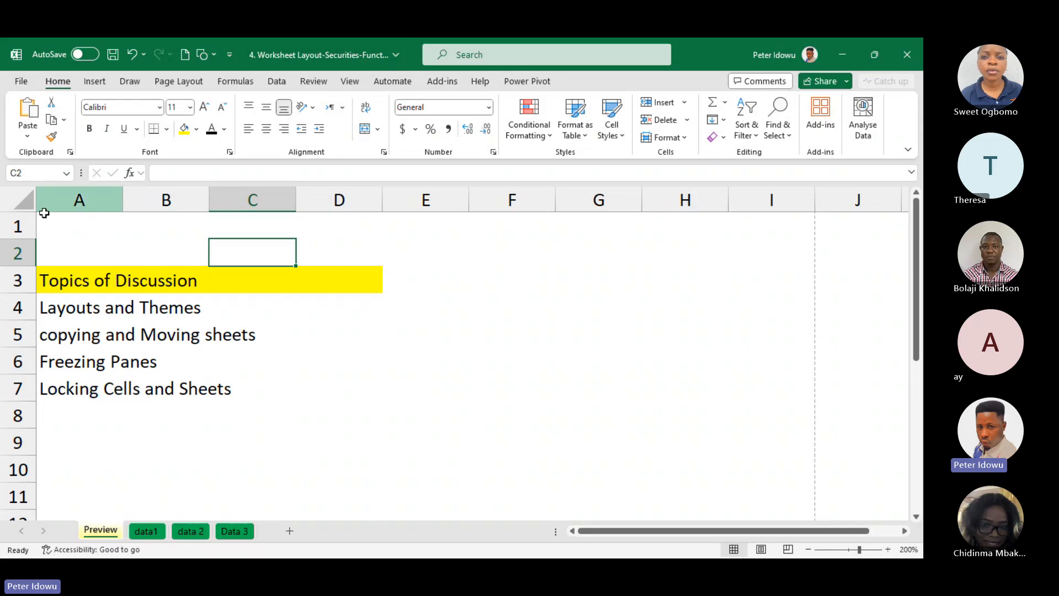
left_click(68, 219)
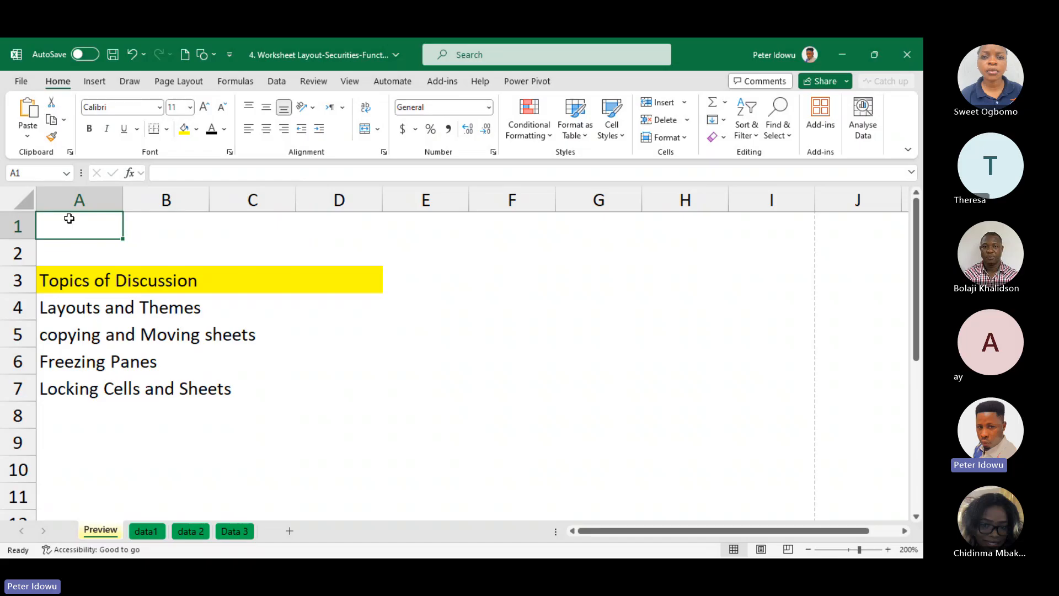
Set up a copy of the Preview sheet with a new workbook as the destination
right_click(102, 531)
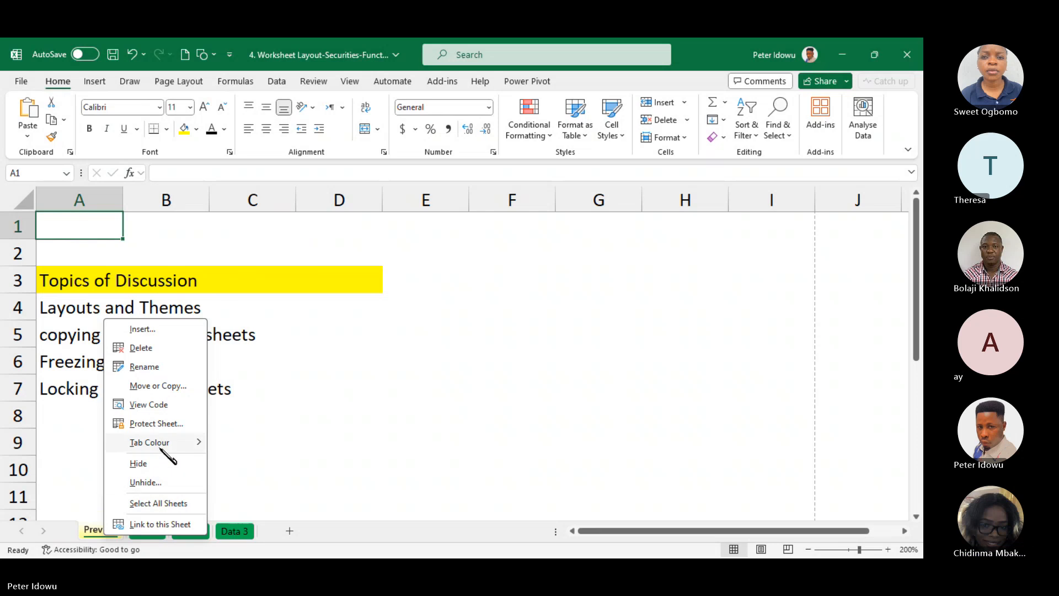
left_click(167, 386)
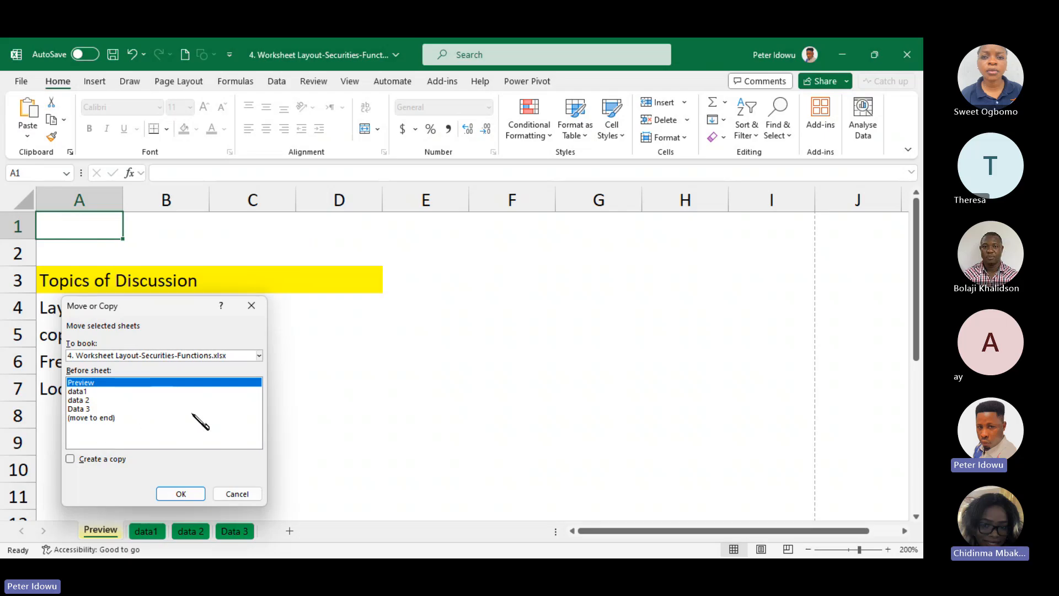
left_click(70, 459)
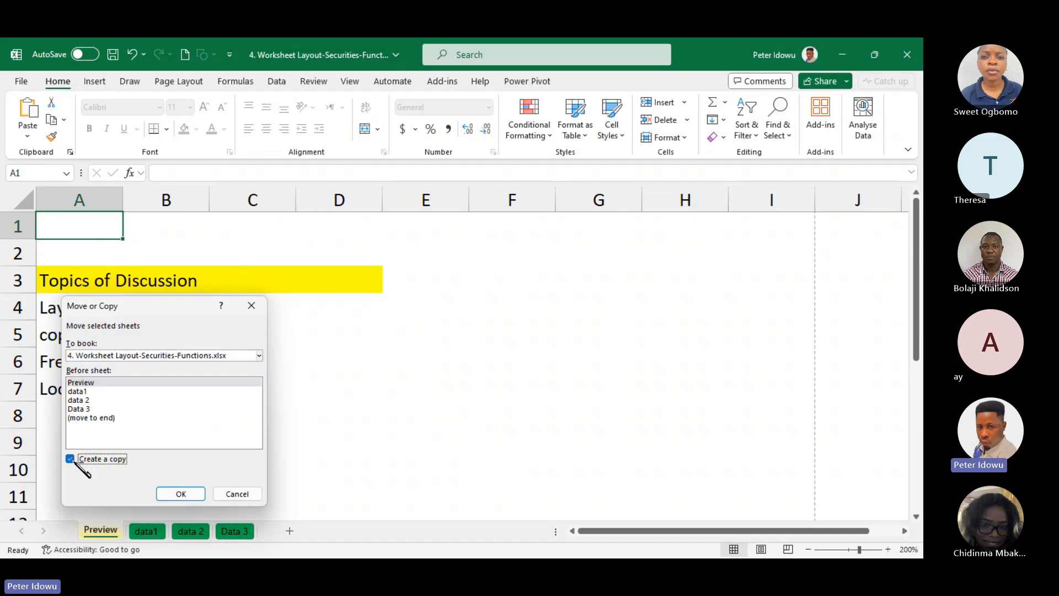
left_click(259, 356)
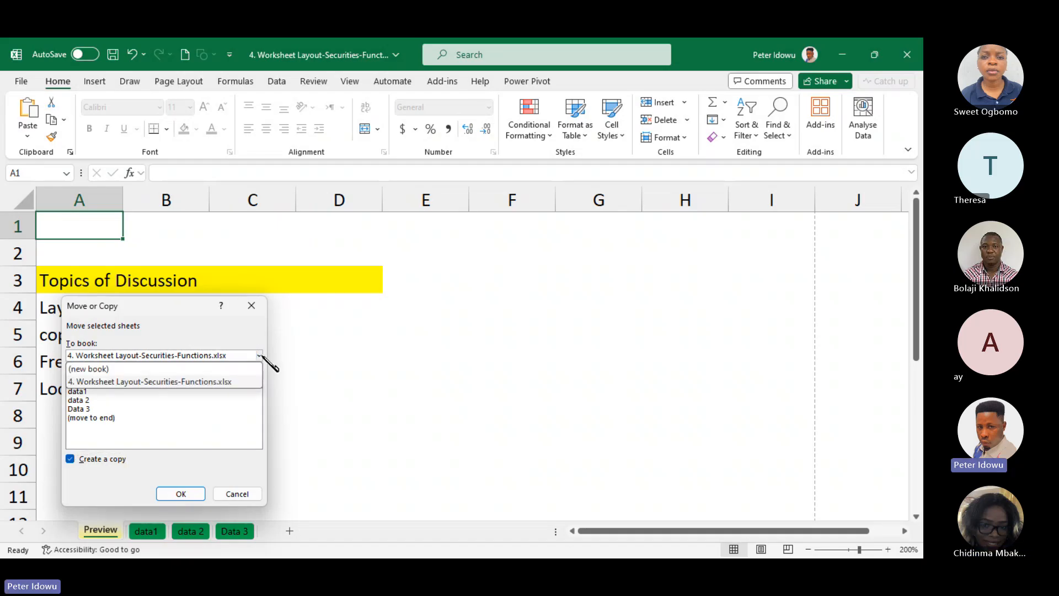
left_click(196, 370)
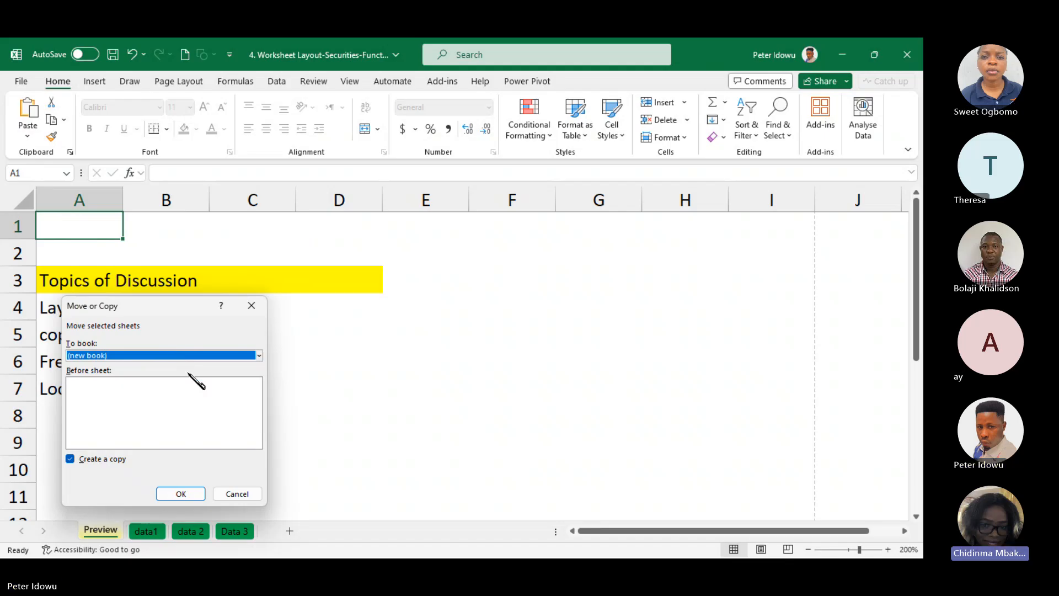
Switch to the Microsoft Teams meeting, open a participant's options, and minimise the meeting window
mouse_move(492, 542)
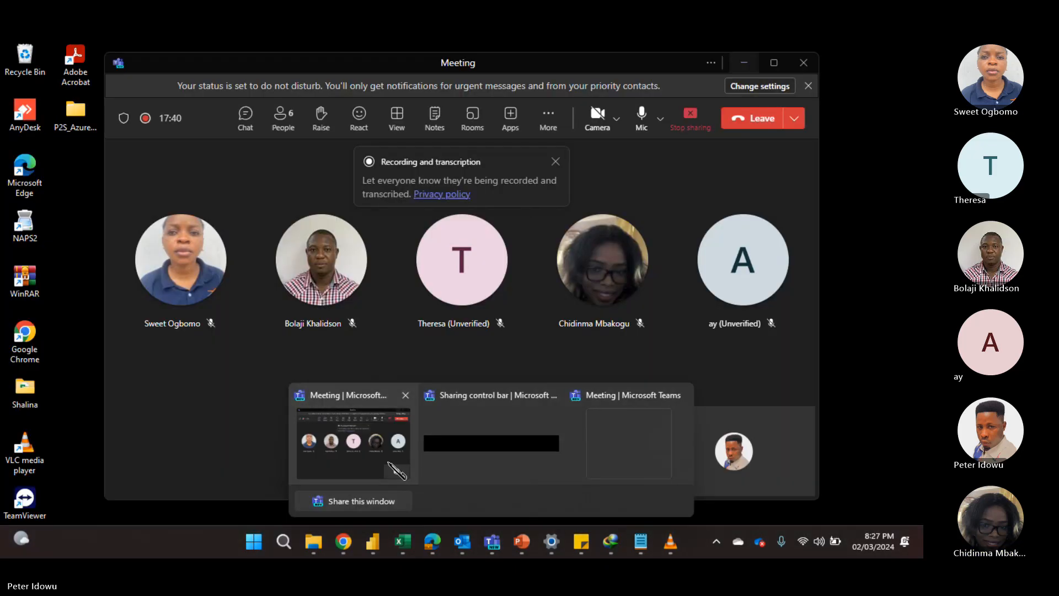
left_click(396, 470)
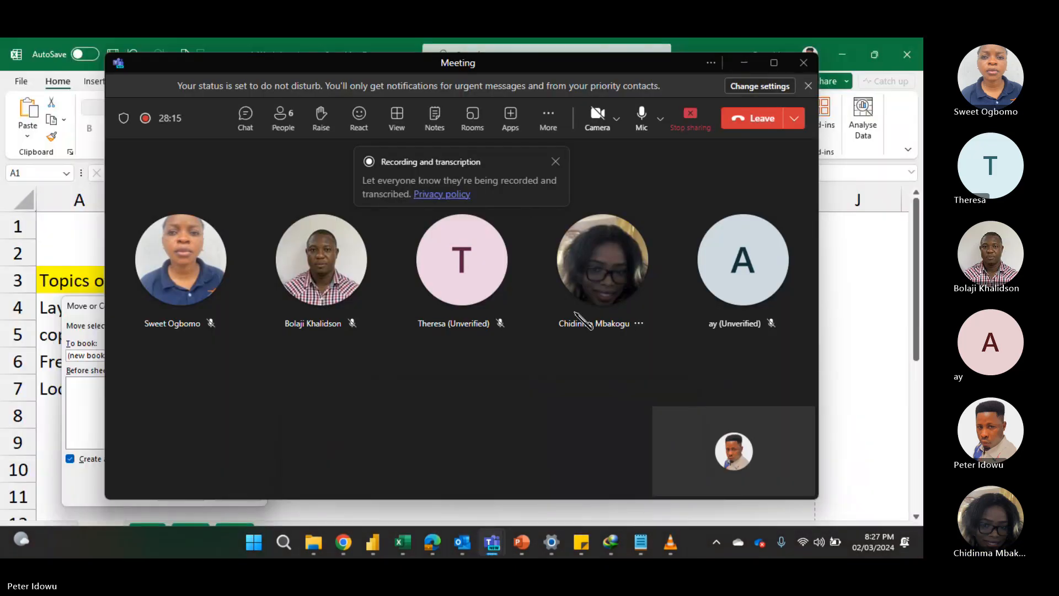
left_click(638, 324)
left_click(670, 272)
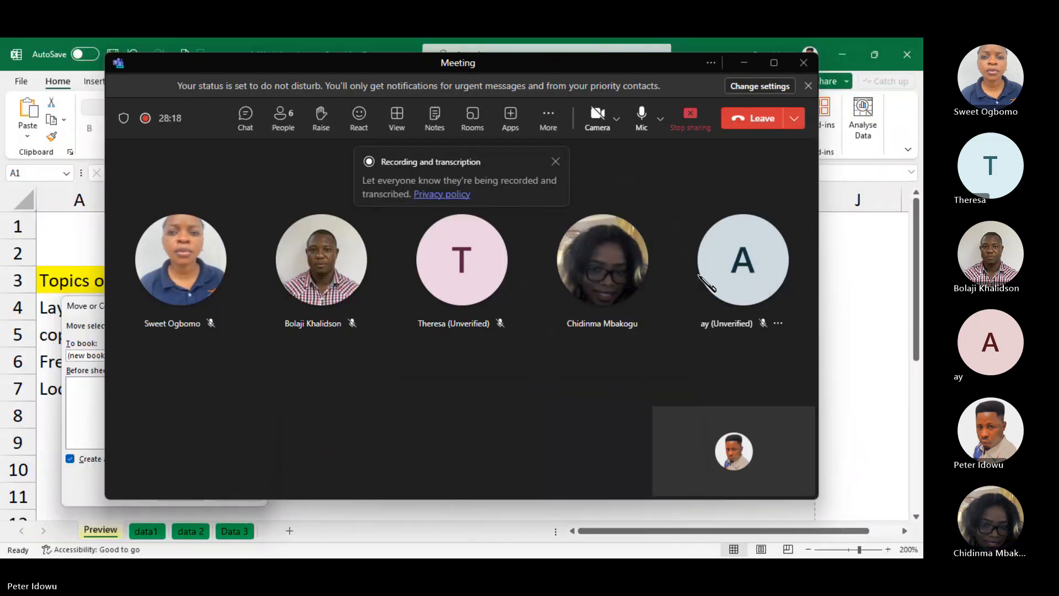
left_click(744, 64)
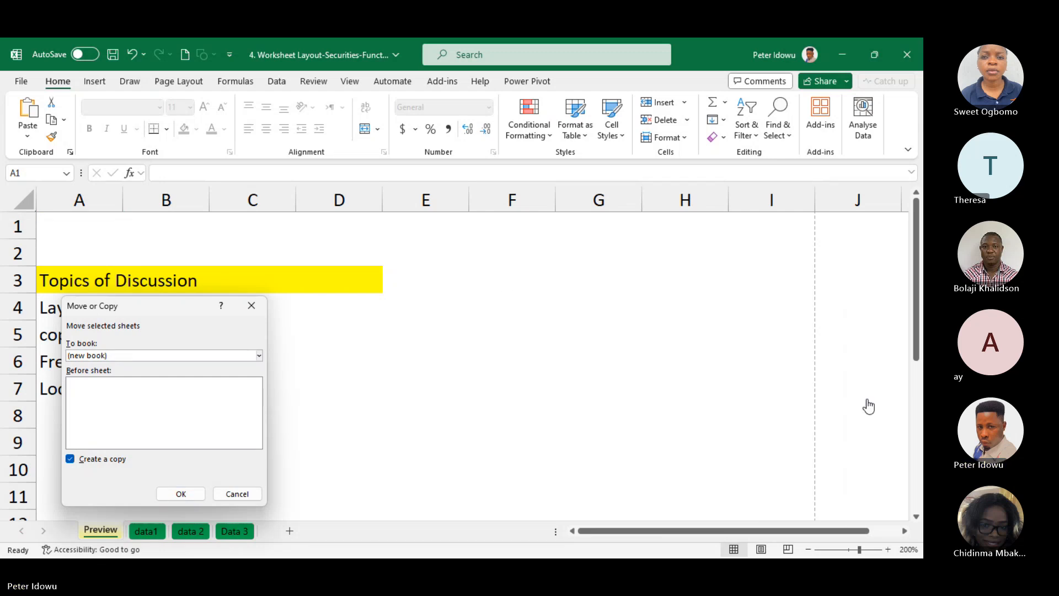
Create the copy of the Preview sheet in the new workbook and compare it with the original workbook
left_click(194, 496)
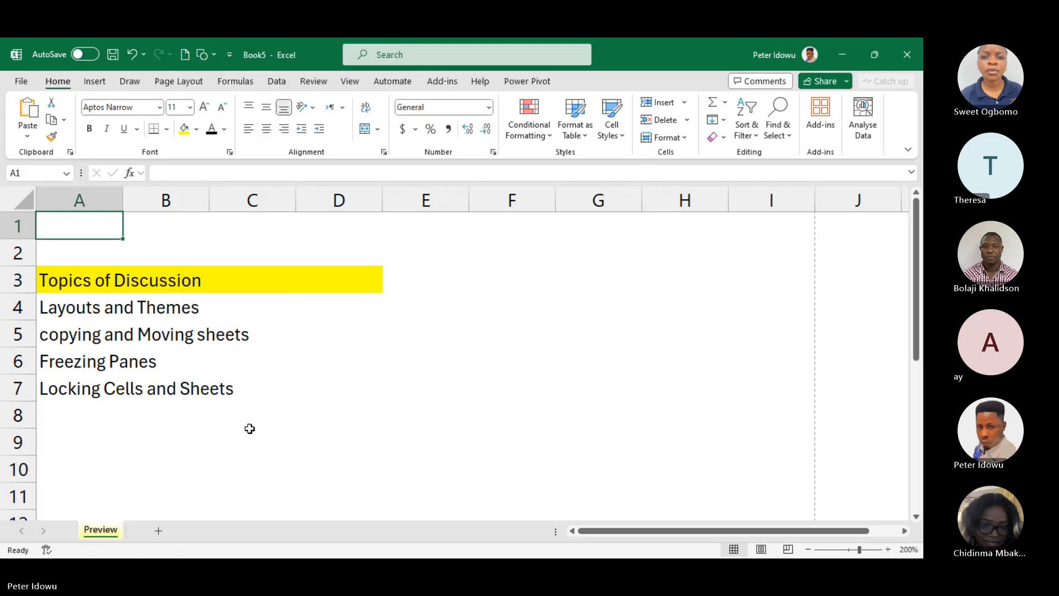
key("alt+Tab")
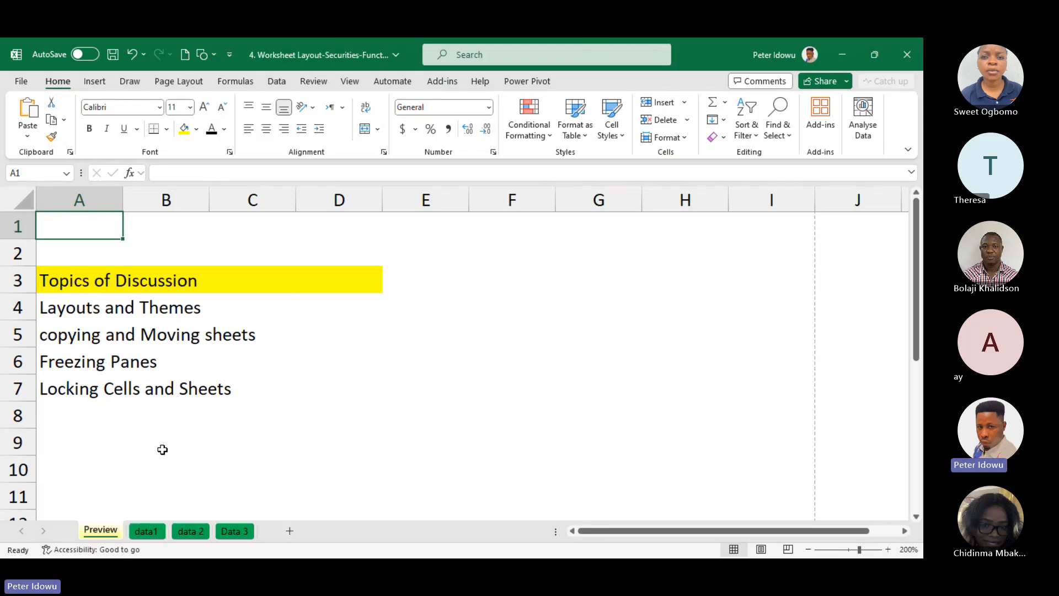
key("alt+Tab")
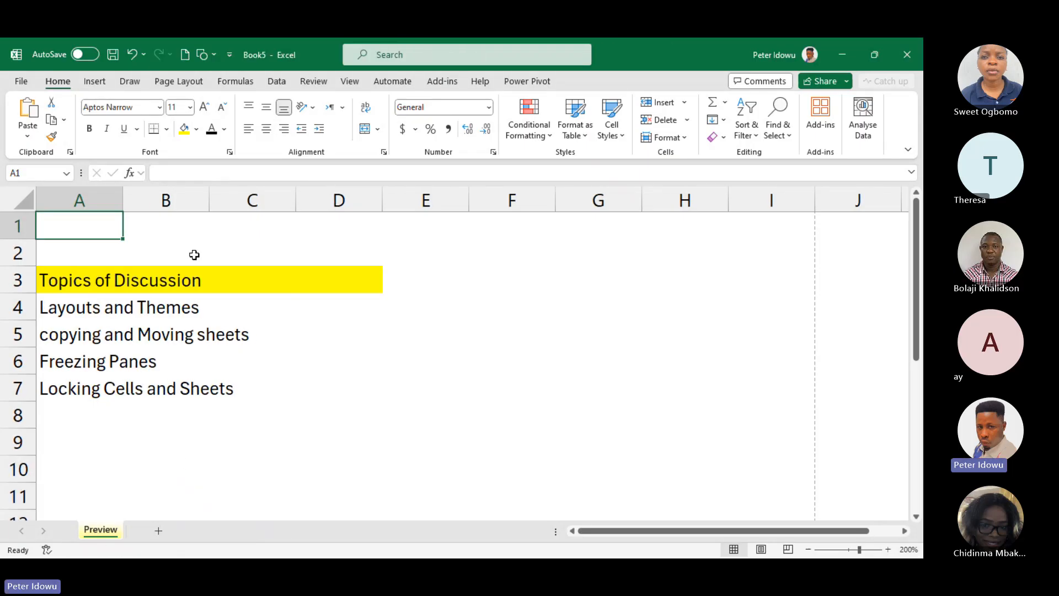
Close the new workbook holding the copied sheet without saving it
mouse_move(502, 554)
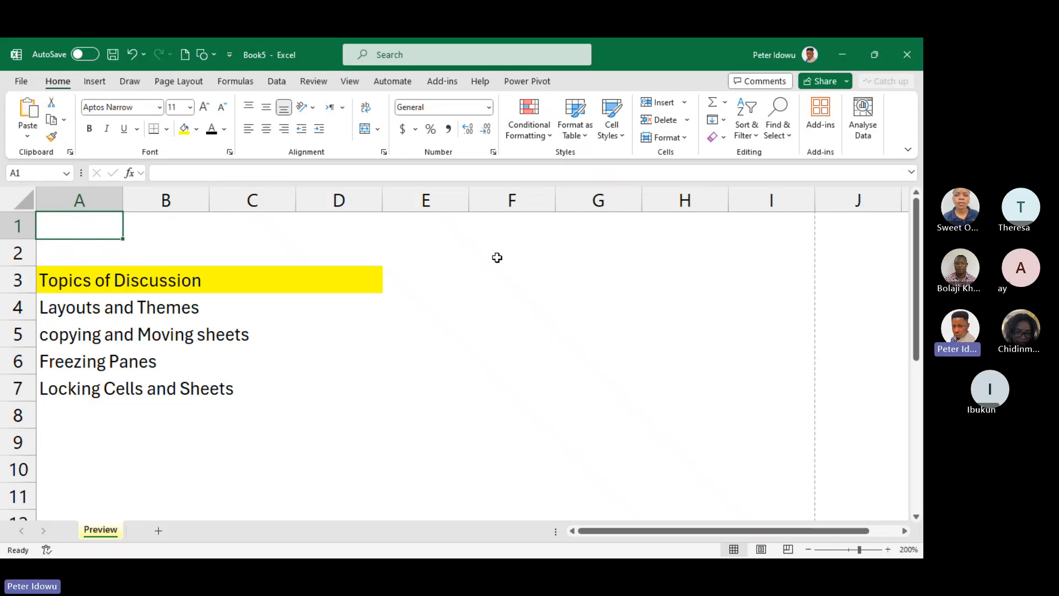
left_click(916, 44)
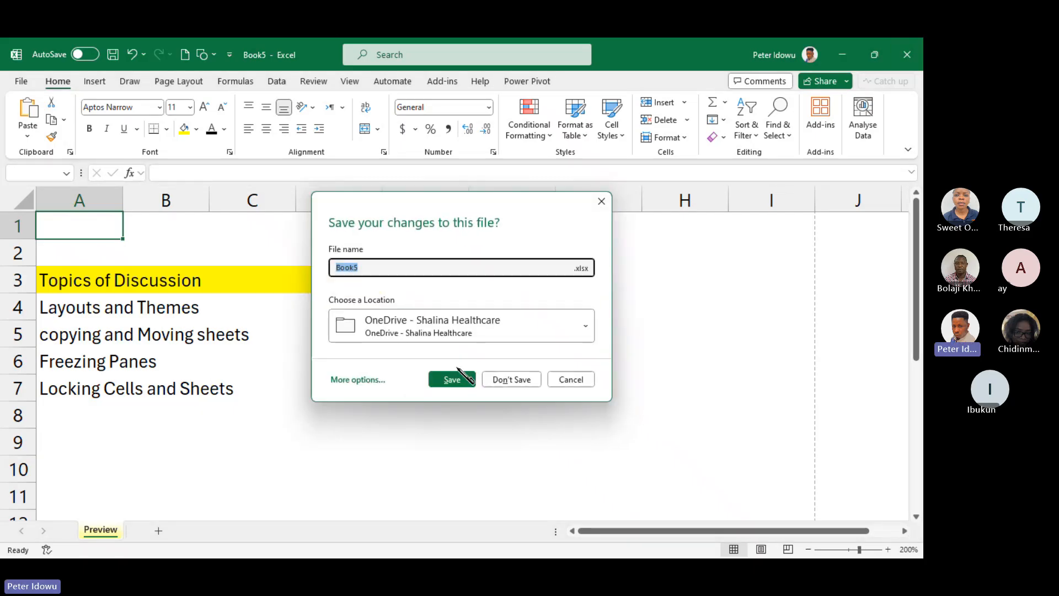
left_click(511, 380)
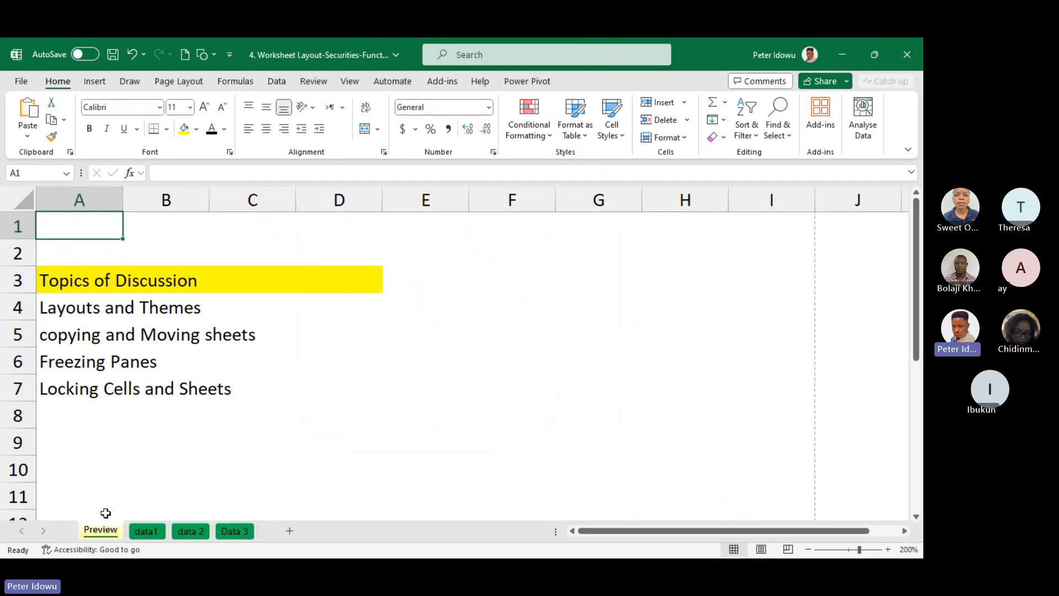
right_click(109, 533)
key("Escape")
left_click(154, 532)
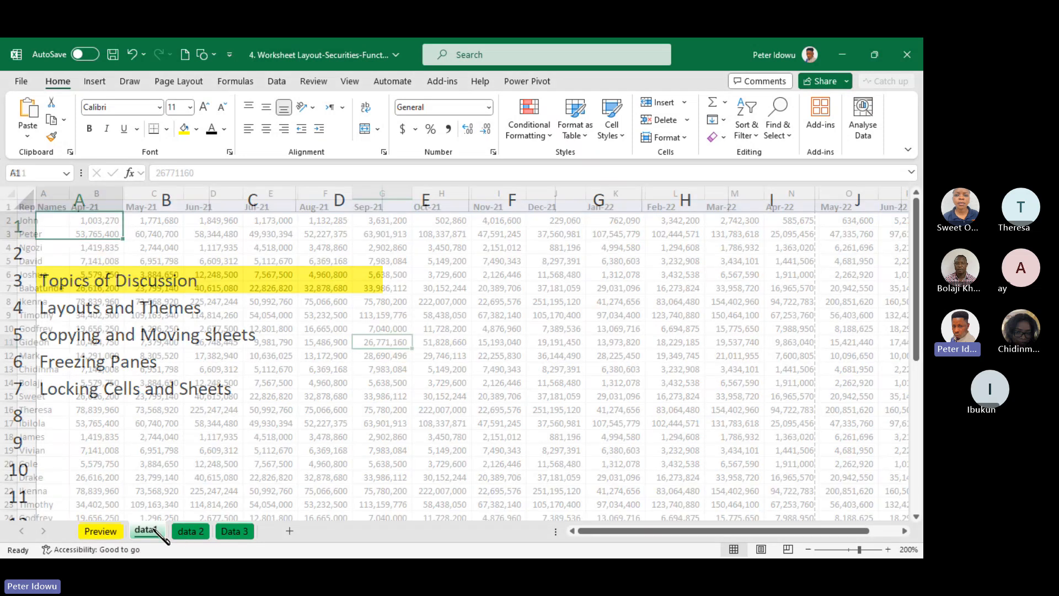
right_click(155, 531)
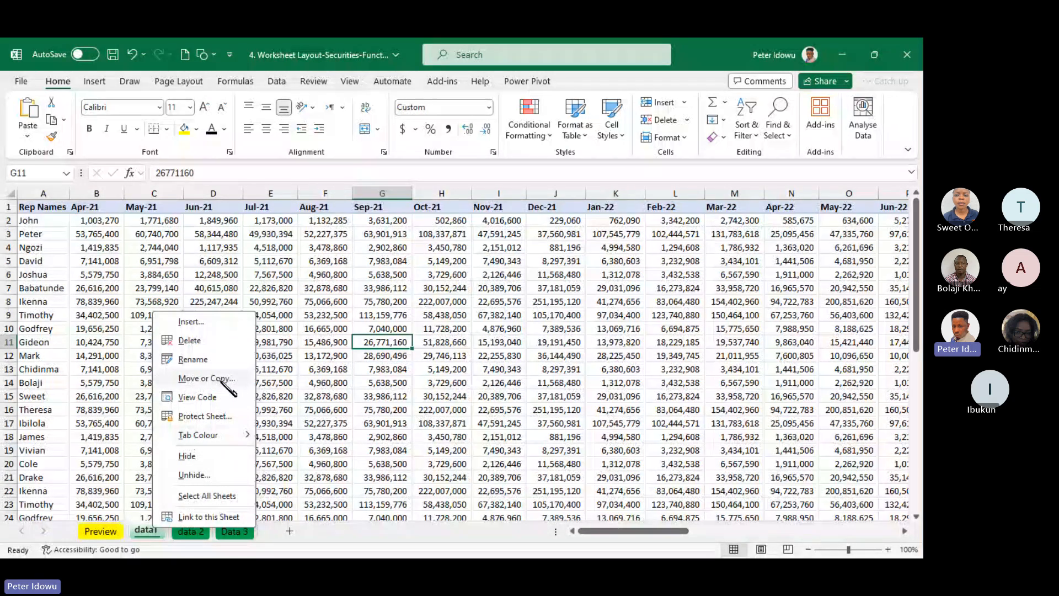
left_click(225, 381)
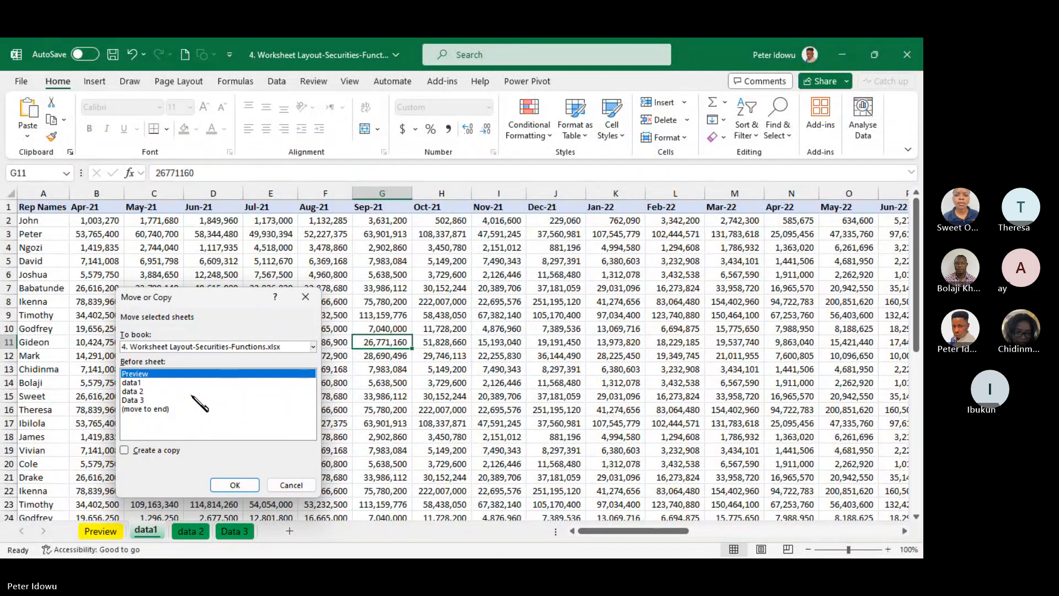
left_click(125, 450)
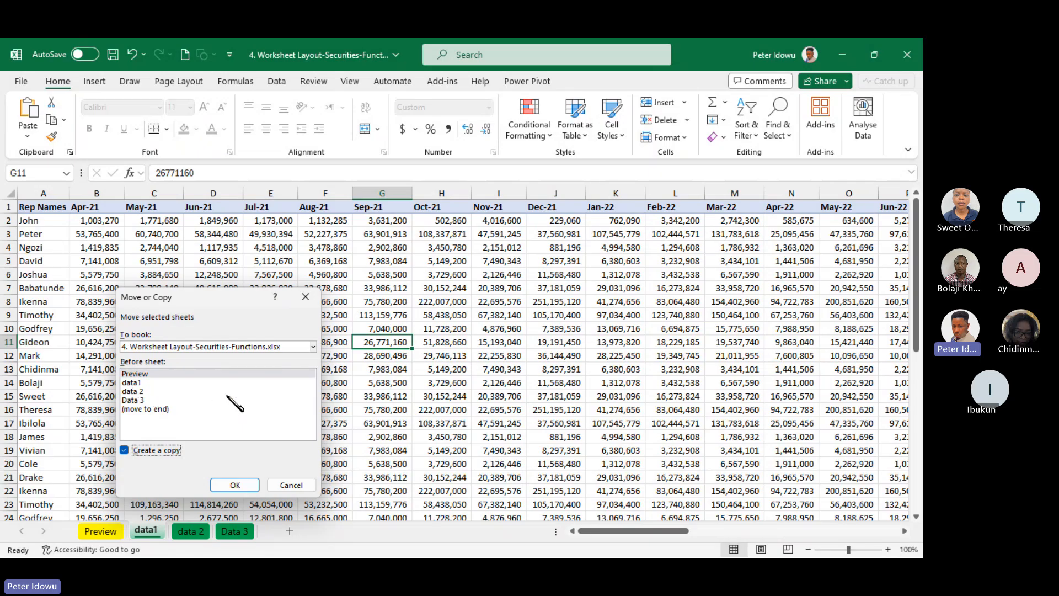
left_click(125, 450)
left_click(124, 451)
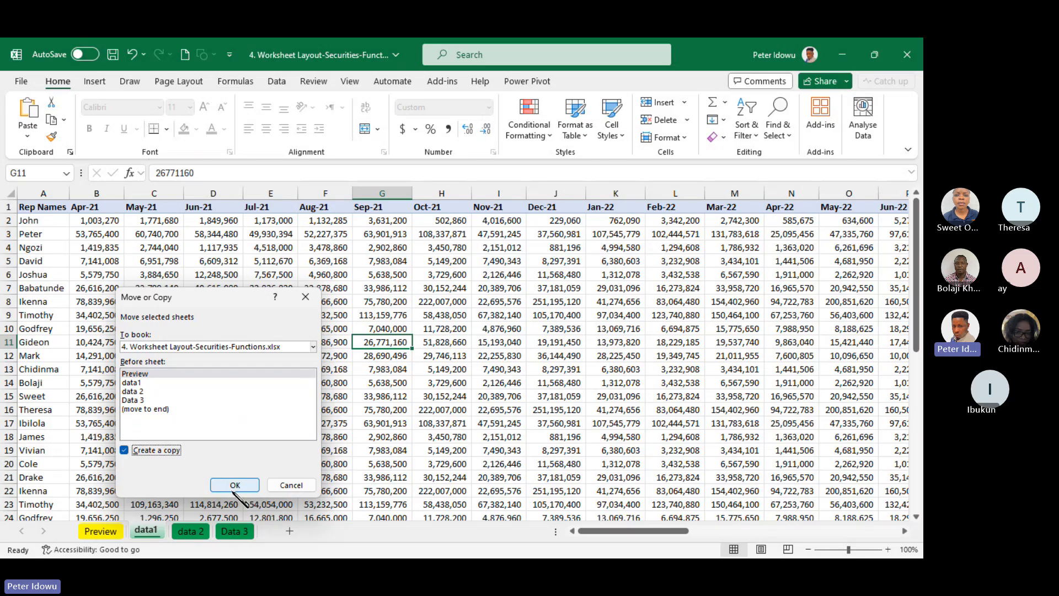
left_click(291, 485)
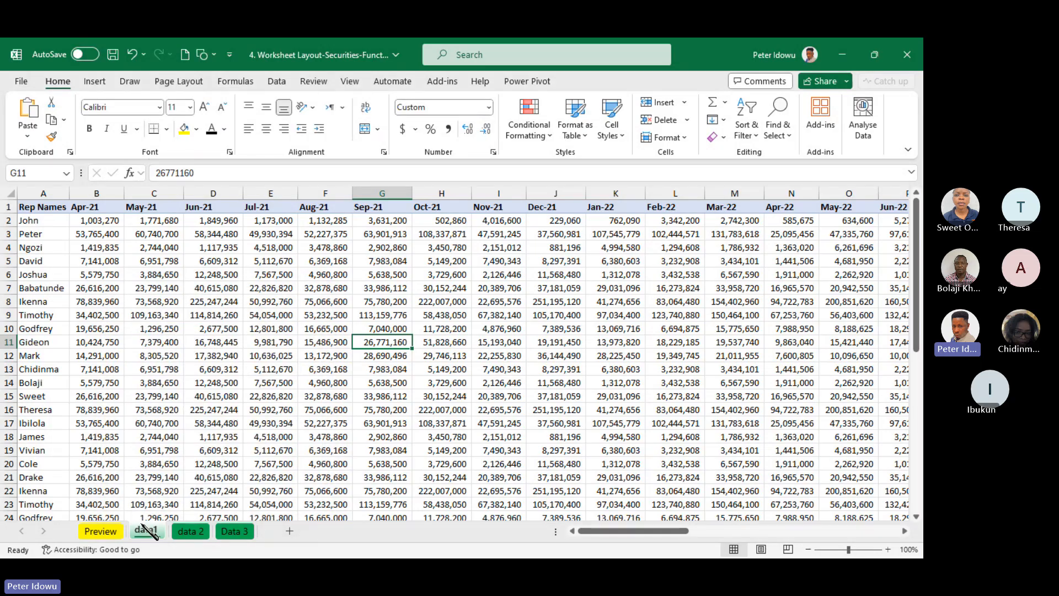
Compare the Preview and data1 sheets and look over the extent of the data1 table
left_click(100, 530)
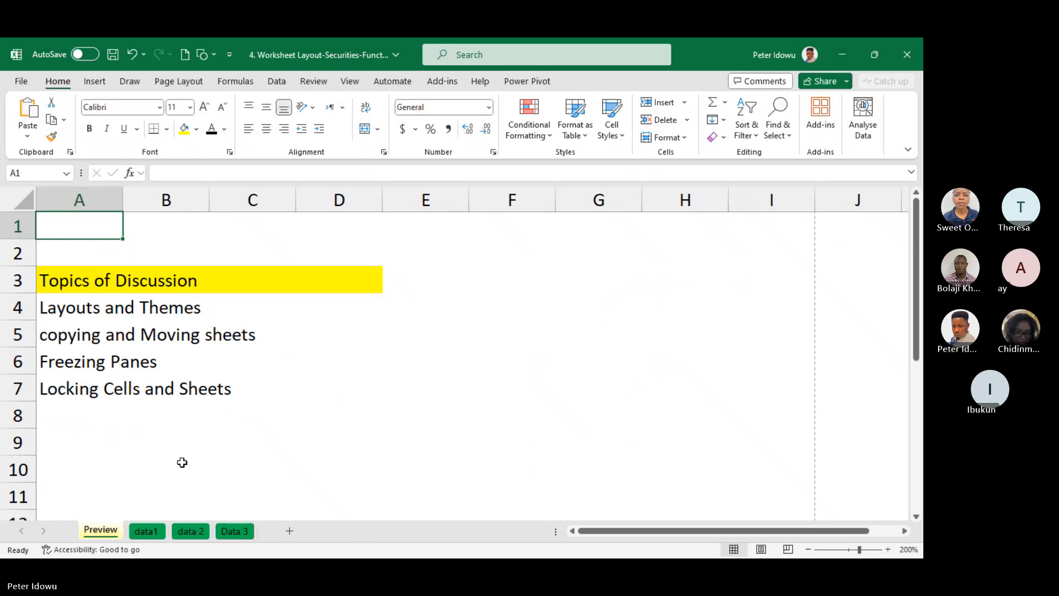
left_click(151, 531)
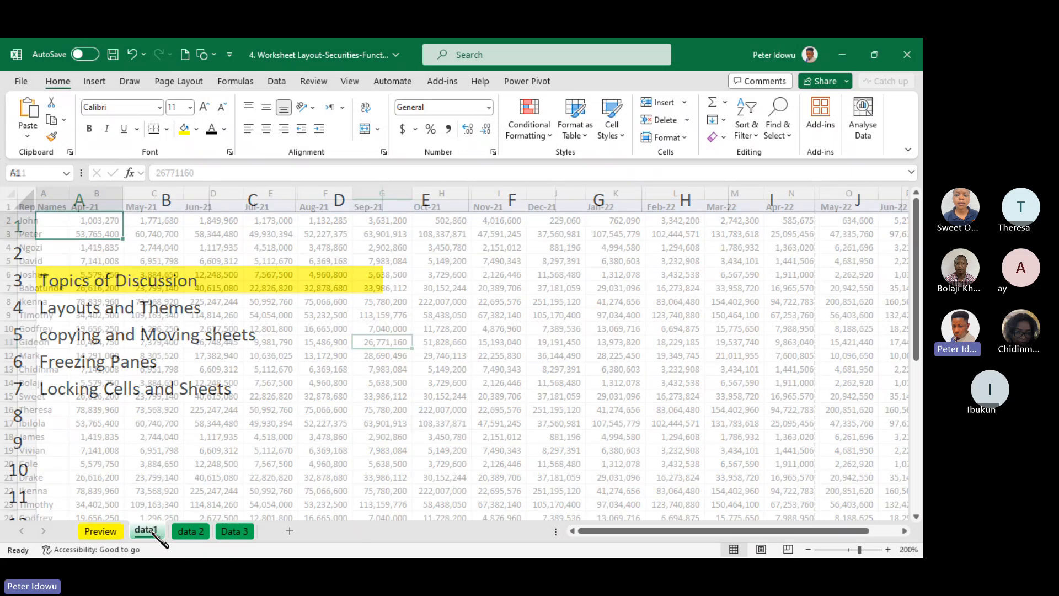
left_click(105, 530)
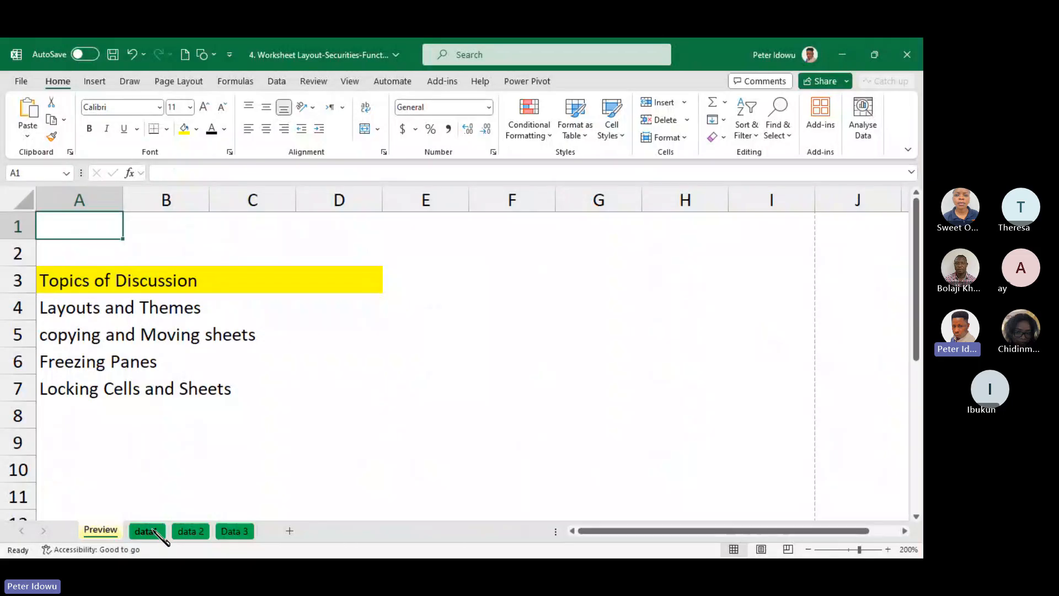
left_click(154, 531)
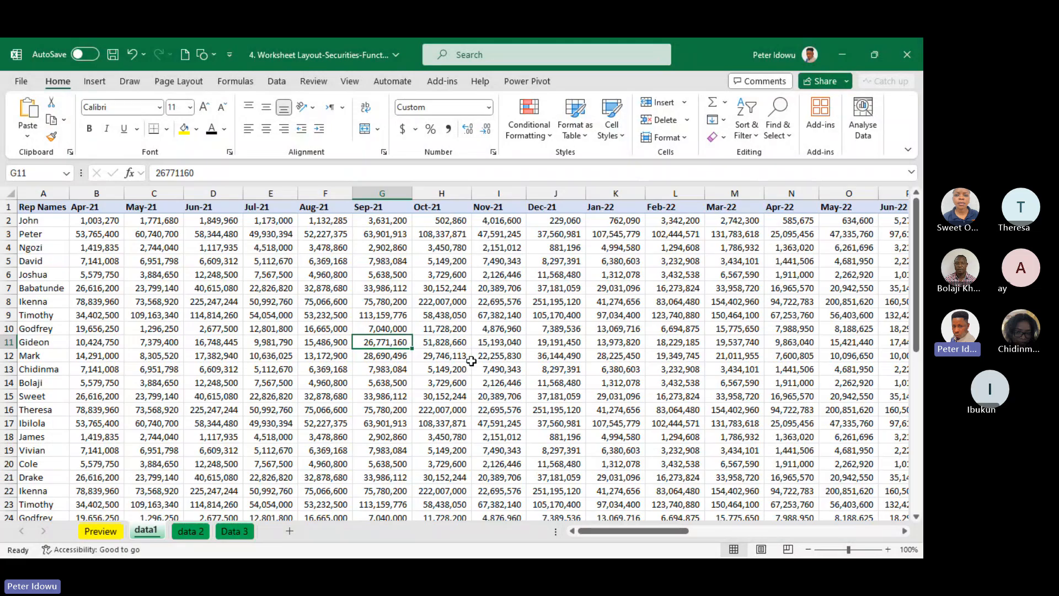
left_click_drag(604, 530, 501, 541)
mouse_move(918, 283)
left_mouse_down()
mouse_move(918, 298)
mouse_move(918, 282)
left_mouse_up()
Select the full header row of the data1 table from A1 and look through the table's columns and rows
left_click(27, 207)
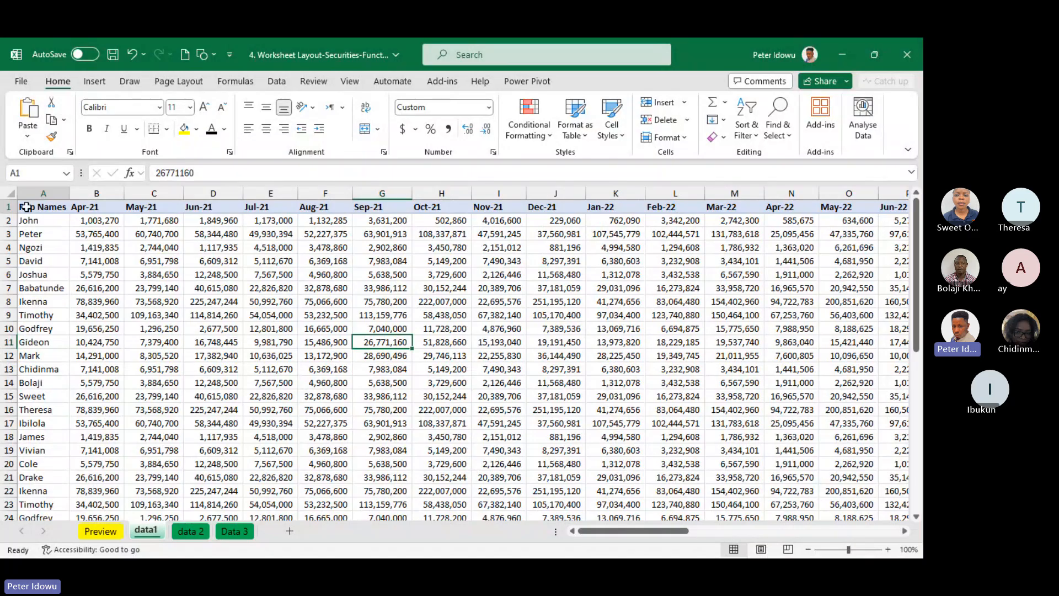
key("ctrl+shift+Right")
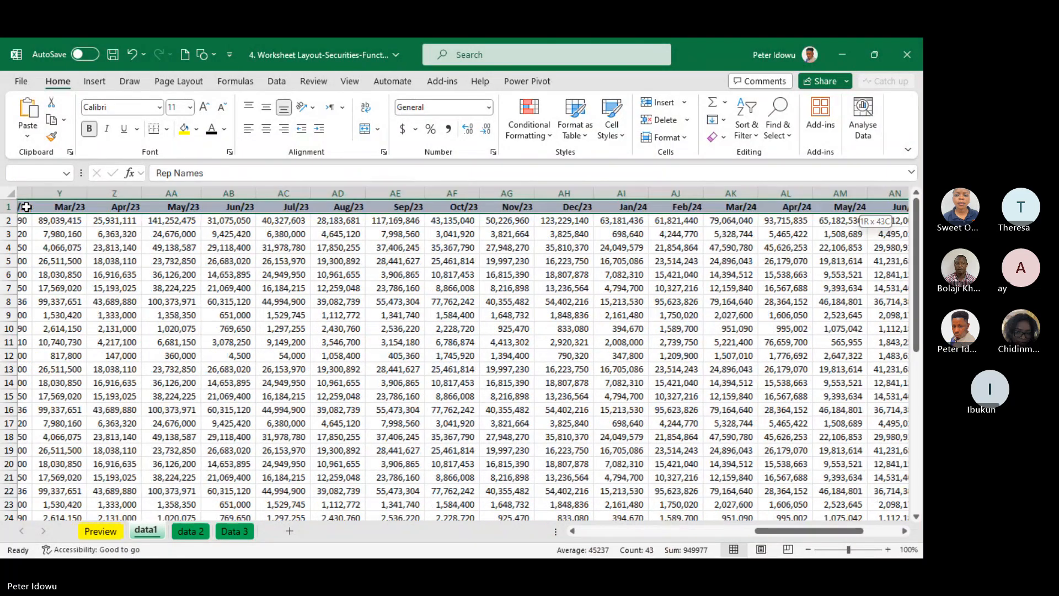
left_click_drag(802, 531, 574, 540)
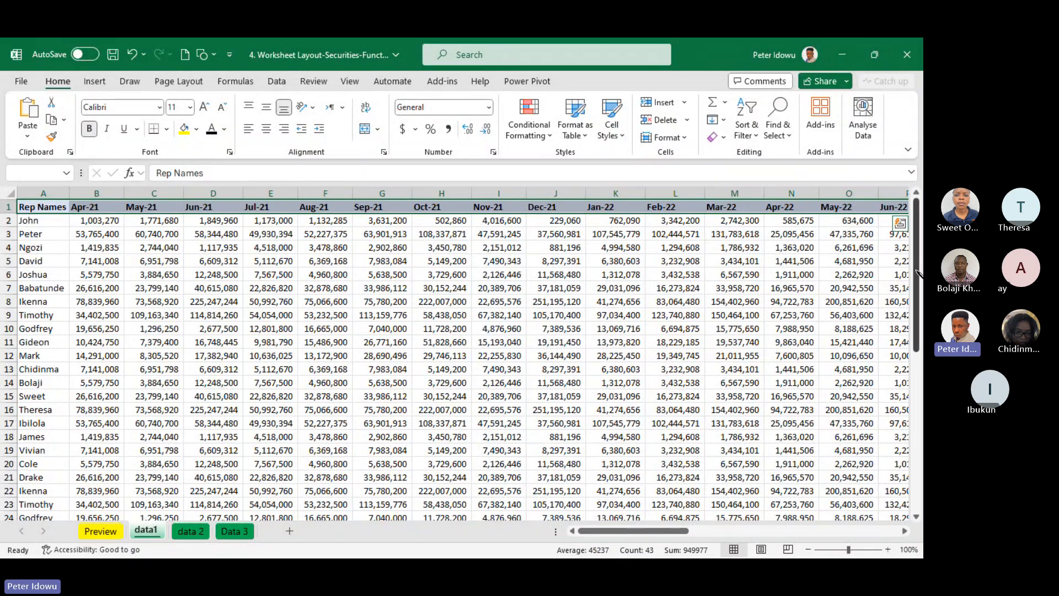
mouse_move(917, 273)
left_mouse_down()
mouse_move(918, 373)
mouse_move(917, 269)
left_mouse_up()
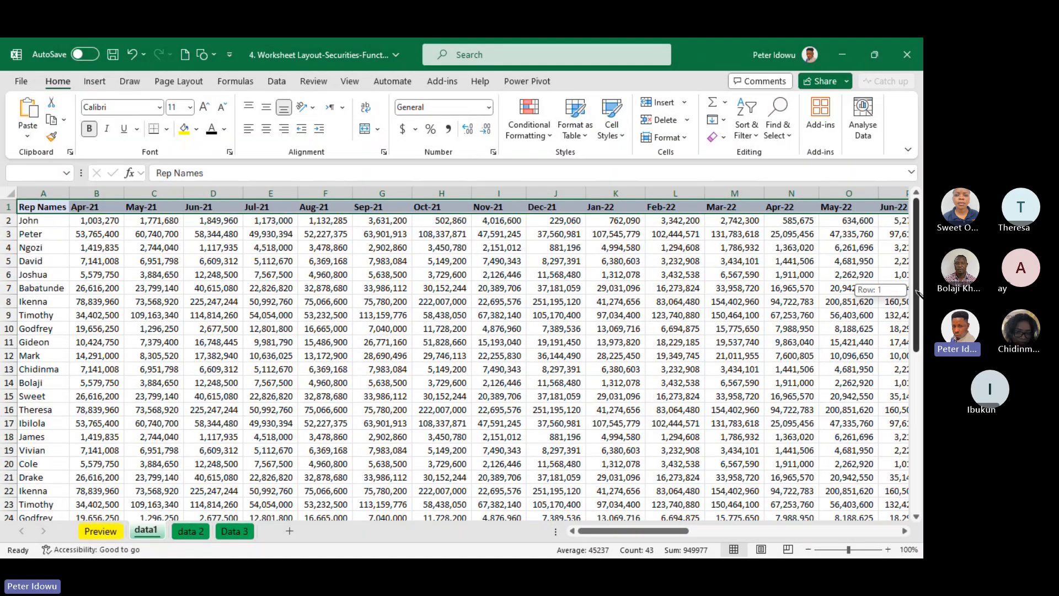
scroll(905, 459, "down", 8)
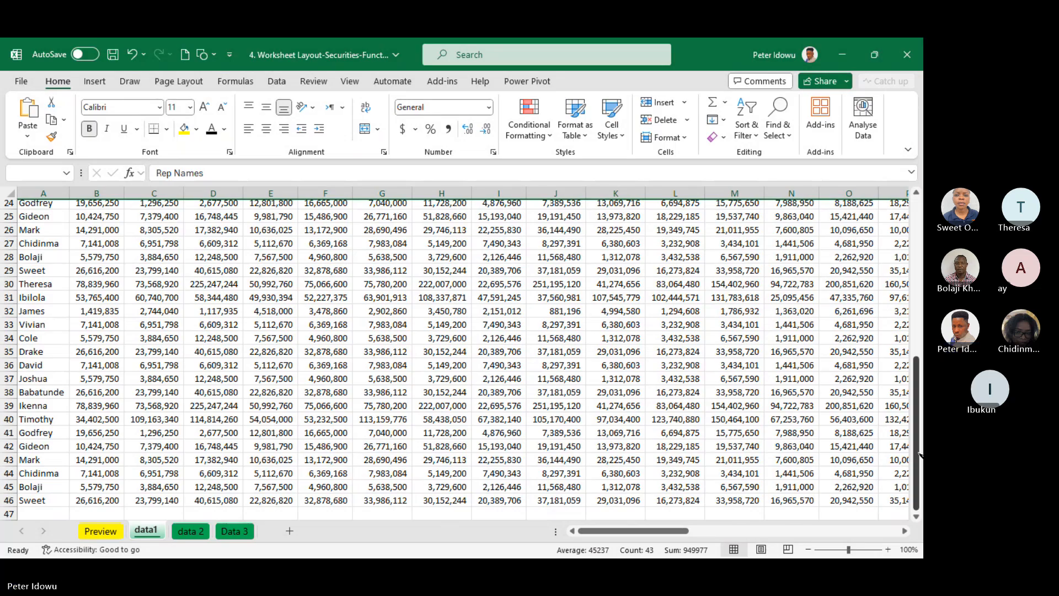
left_click_drag(918, 454, 915, 157)
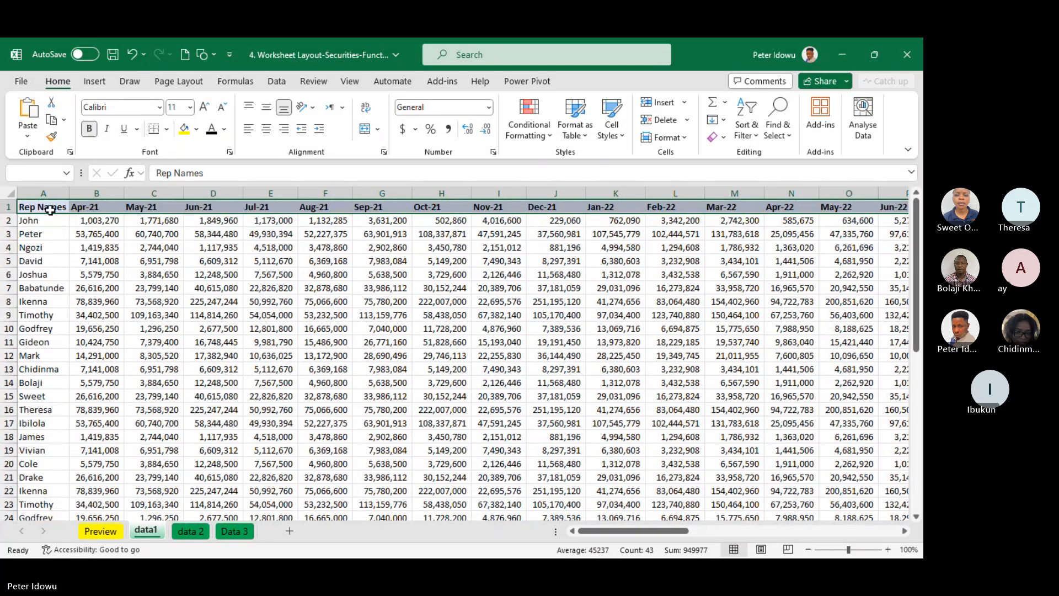
Compare the data1 header row with the table's last rows and select B2, the first figure beneath the headers
left_click(39, 209)
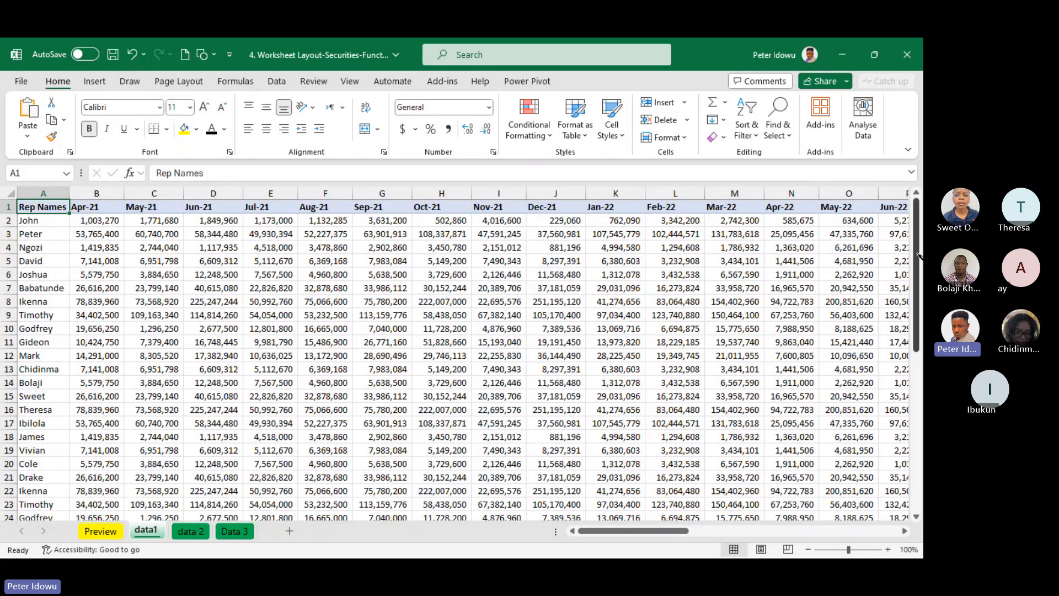
left_click_drag(917, 267, 917, 427)
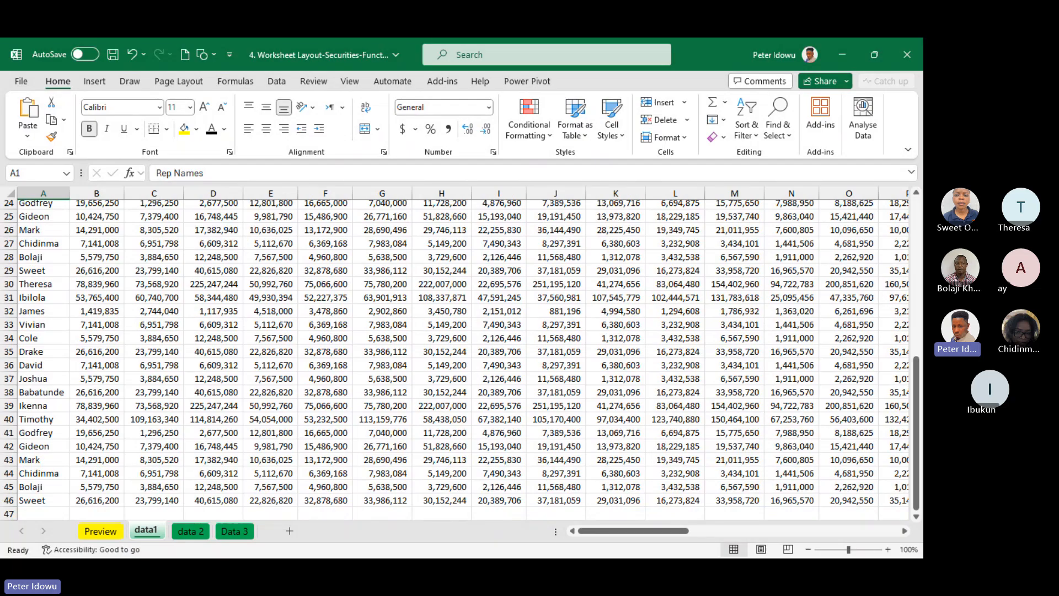
left_click_drag(915, 413, 916, 267)
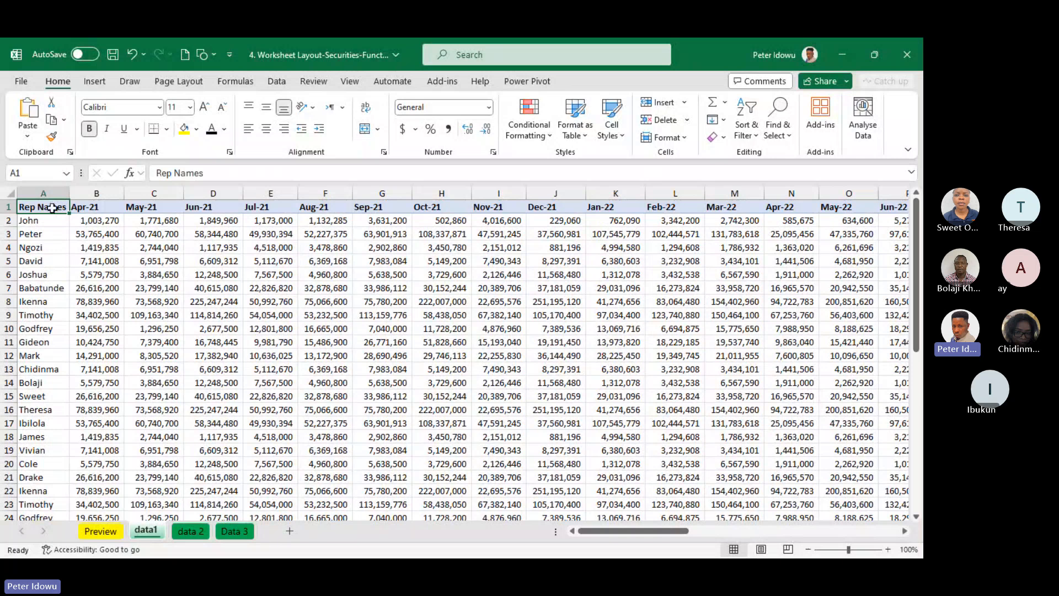
left_click_drag(53, 208, 574, 208)
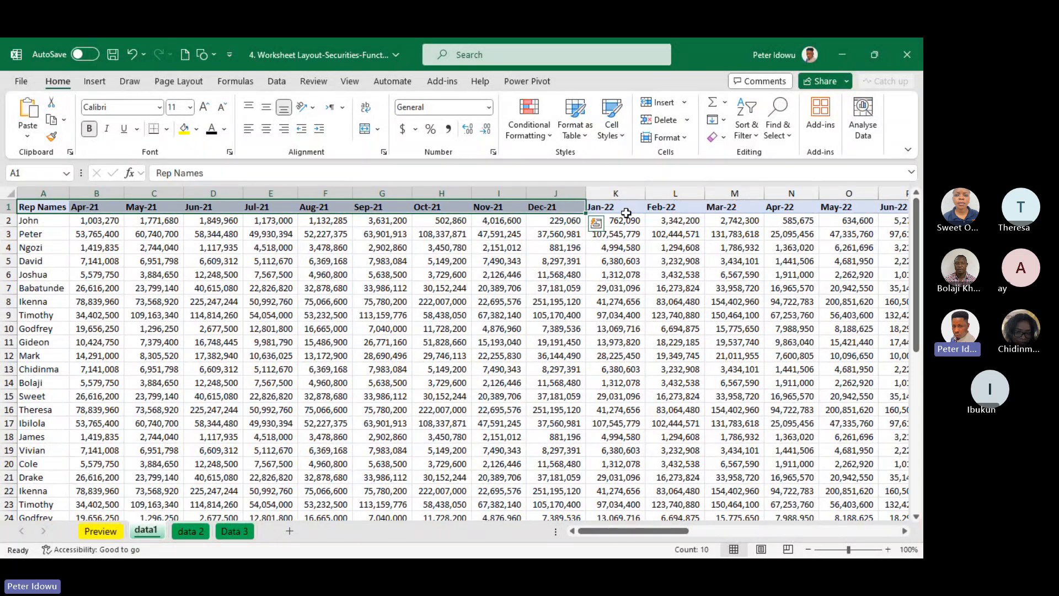
left_click(916, 402)
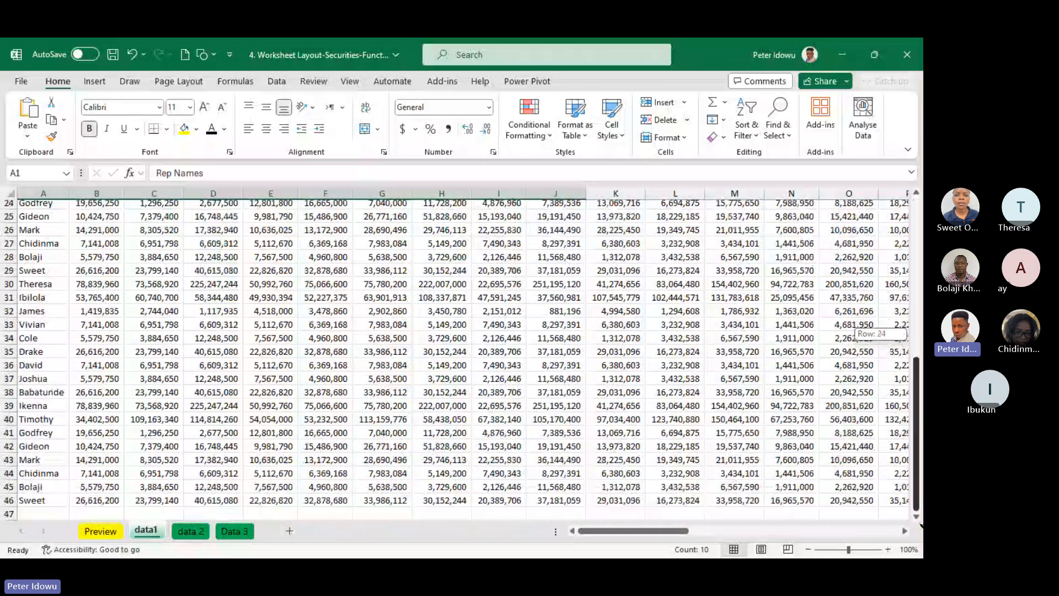
left_click_drag(917, 358, 916, 204)
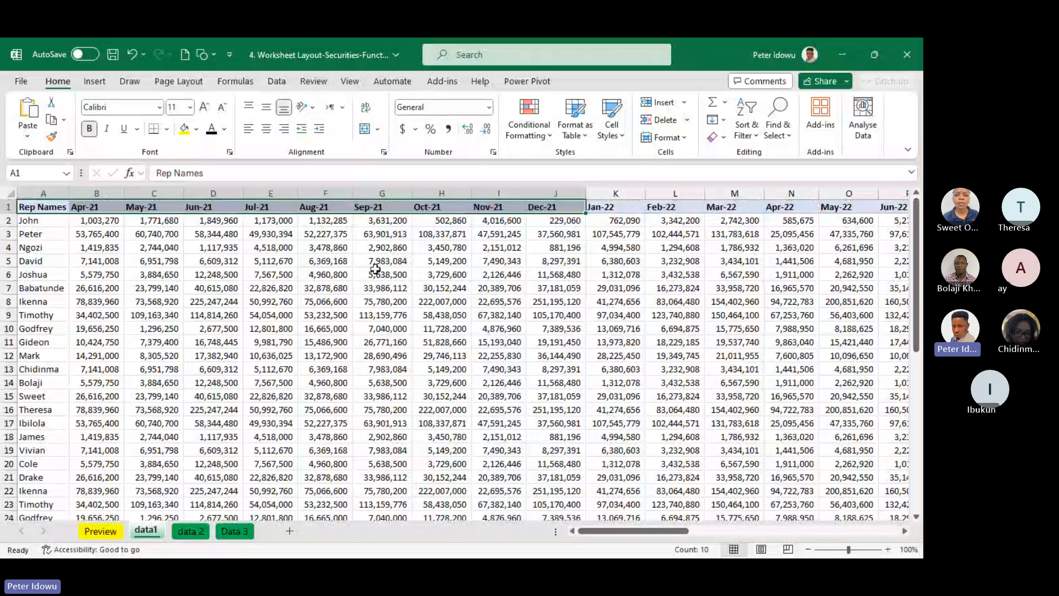
left_click(110, 223)
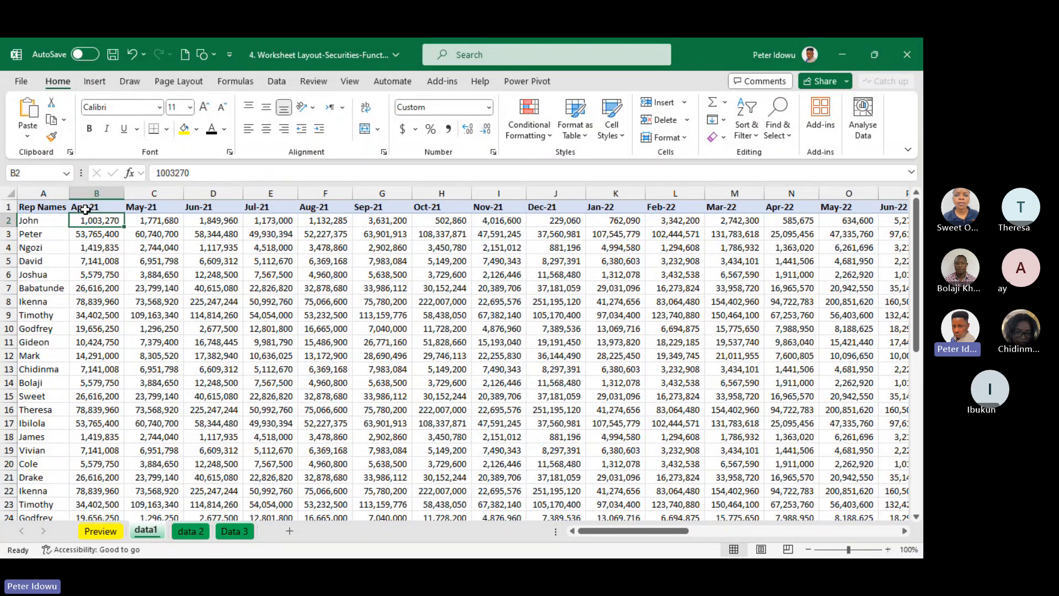
left_click(362, 86)
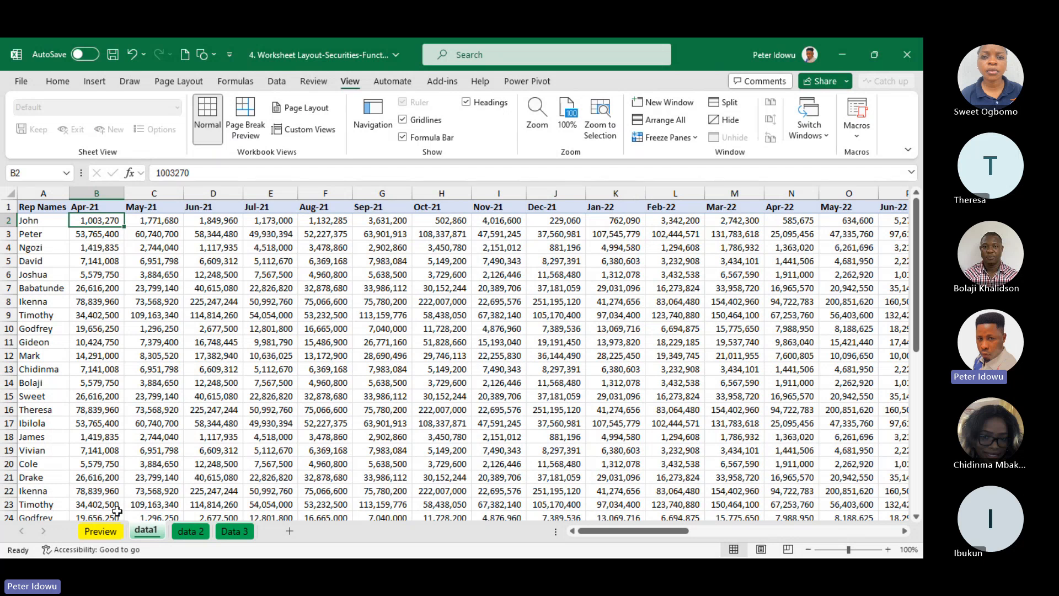
Add a new blank worksheet directly after the Preview sheet
left_click(107, 532)
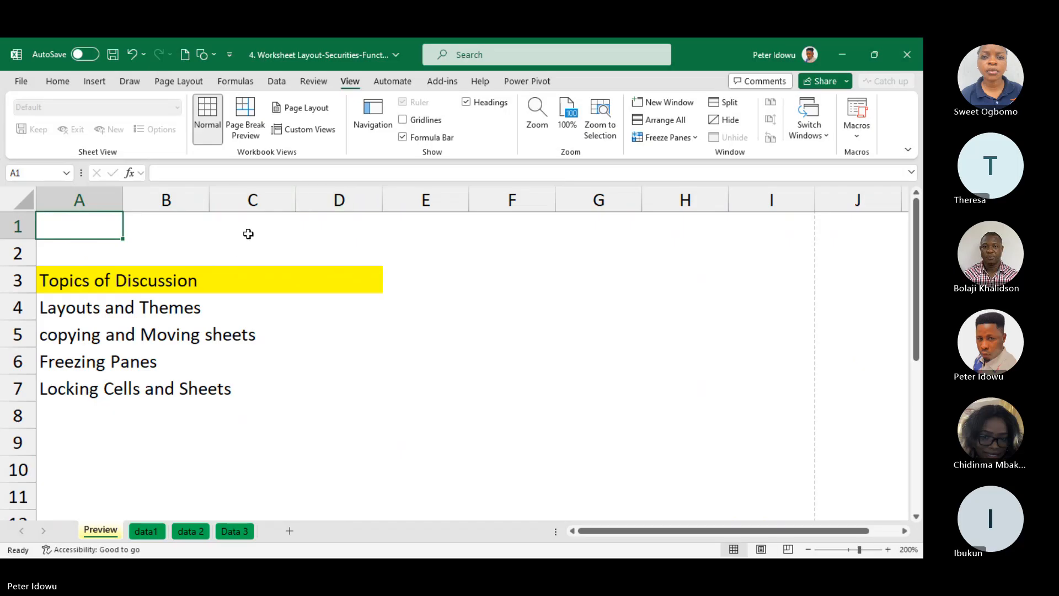
left_click(358, 256)
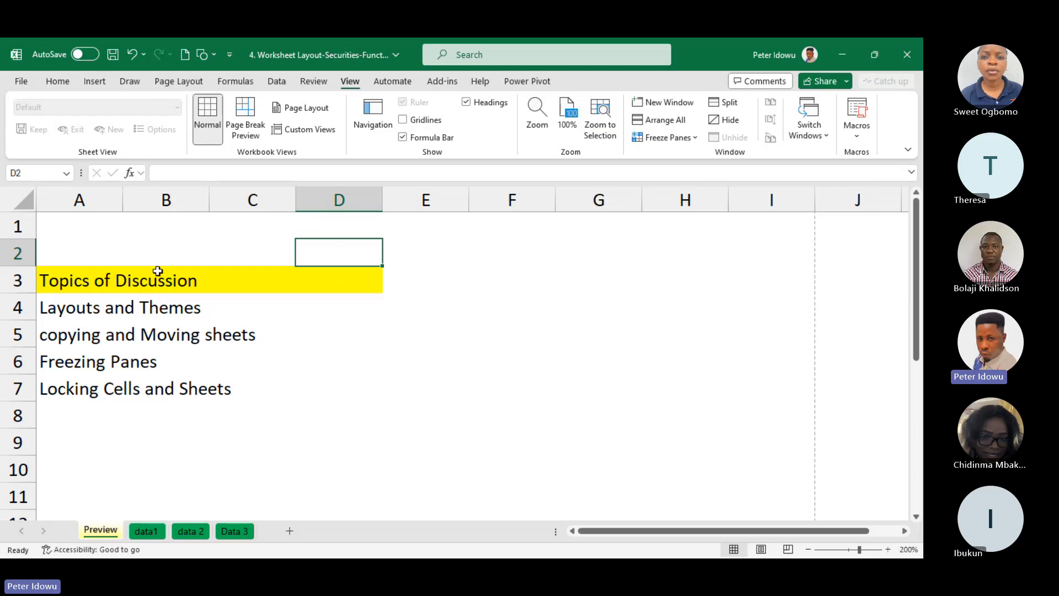
left_click(291, 531)
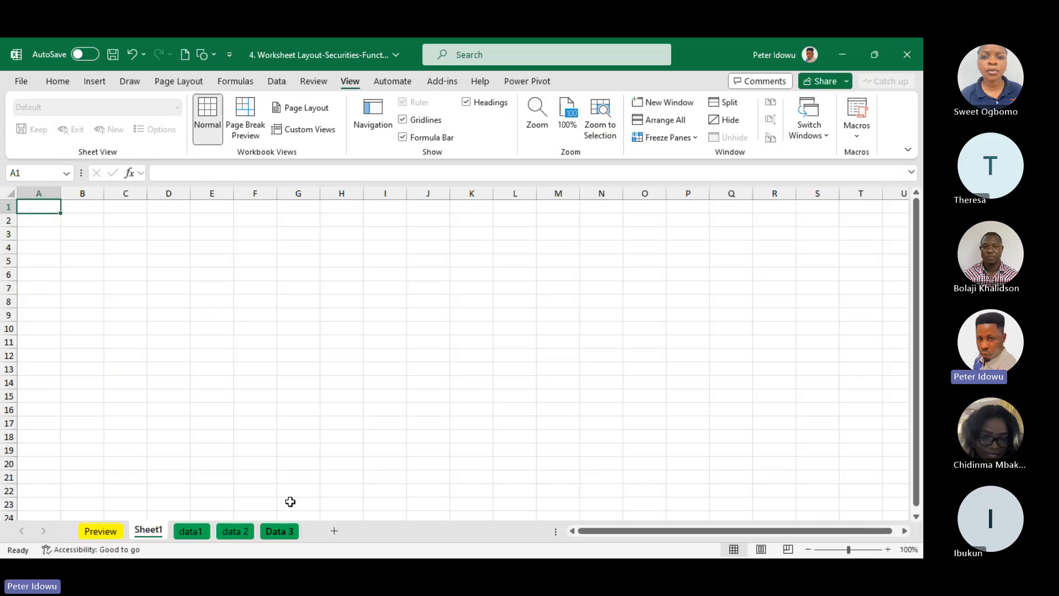
Examine the gridlines across the new blank sheet and compare them with the background of the Preview sheet
left_click(263, 262)
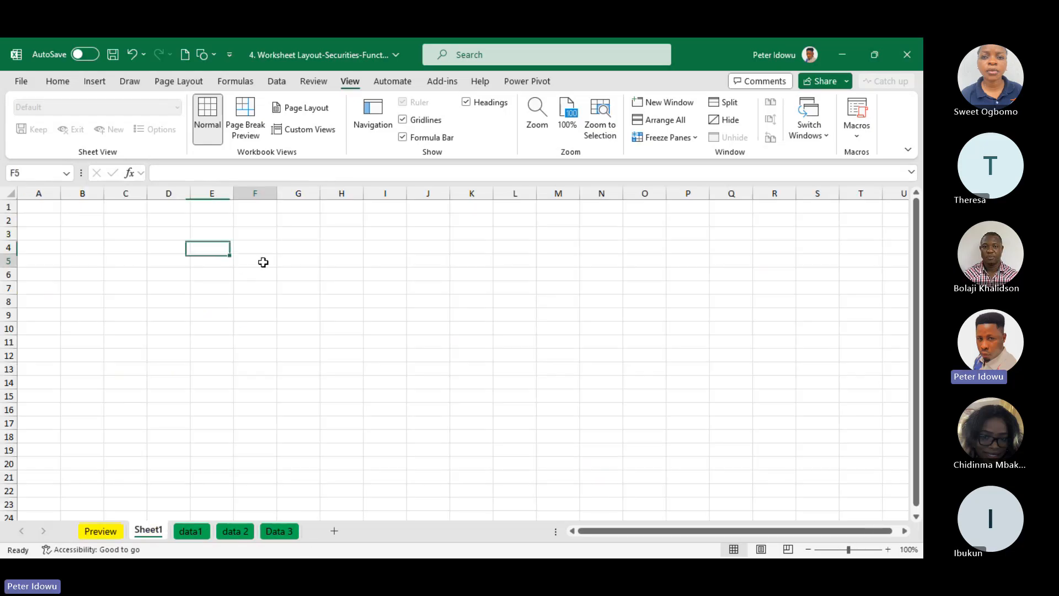
left_click(103, 240)
left_click(198, 311)
left_click_drag(57, 220, 342, 281)
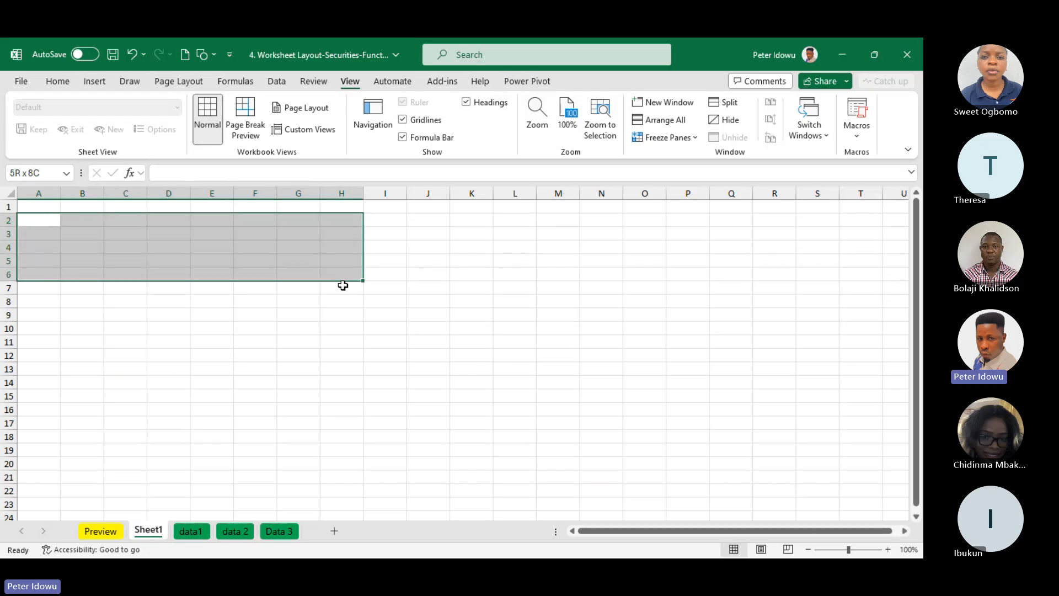
left_click(279, 235)
left_click(346, 257)
left_click(459, 284)
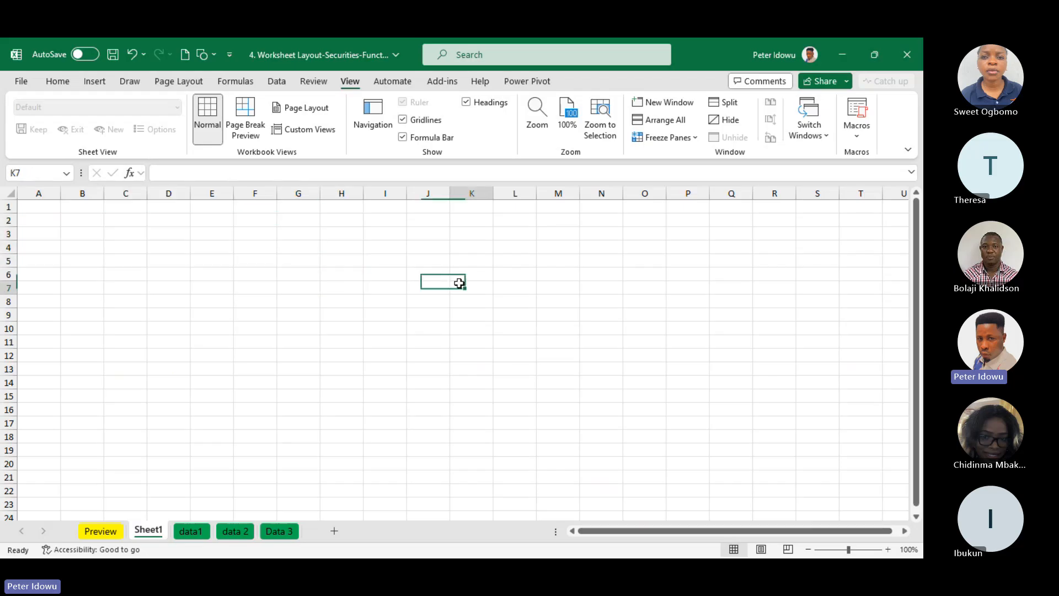
left_click(112, 532)
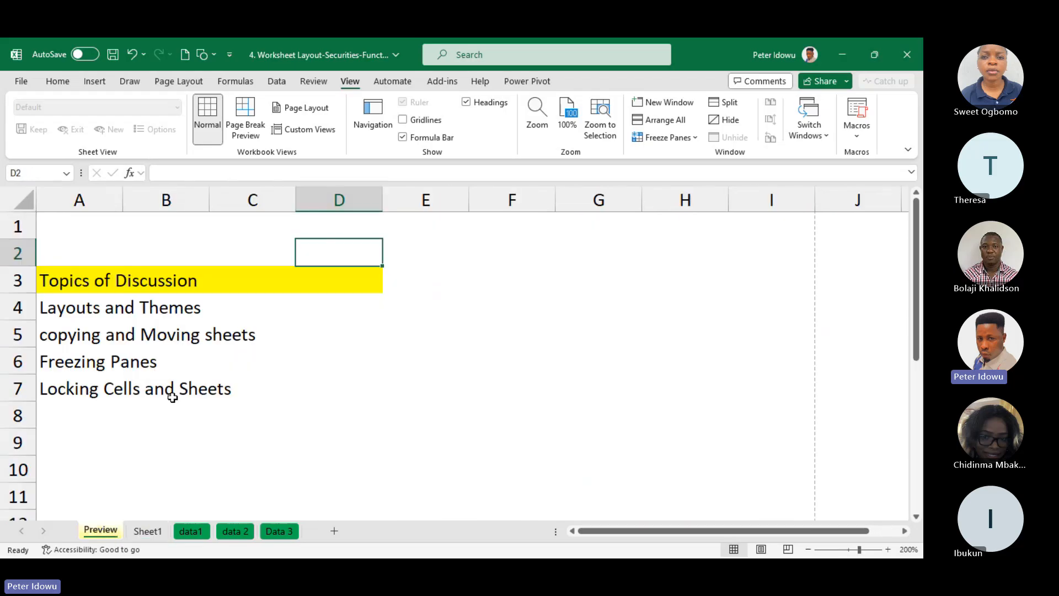
left_click(563, 338)
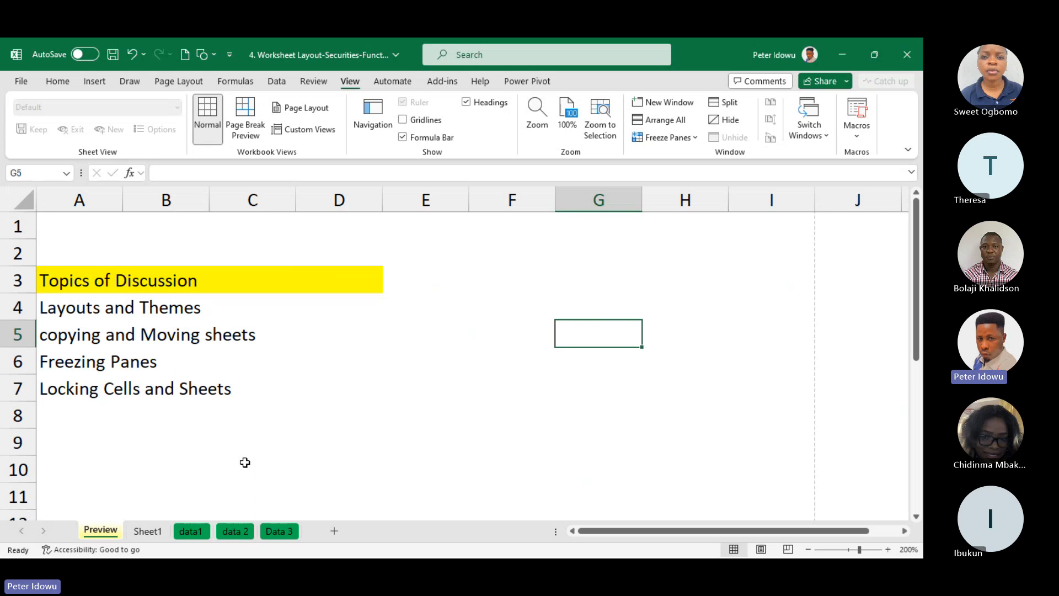
left_click(162, 533)
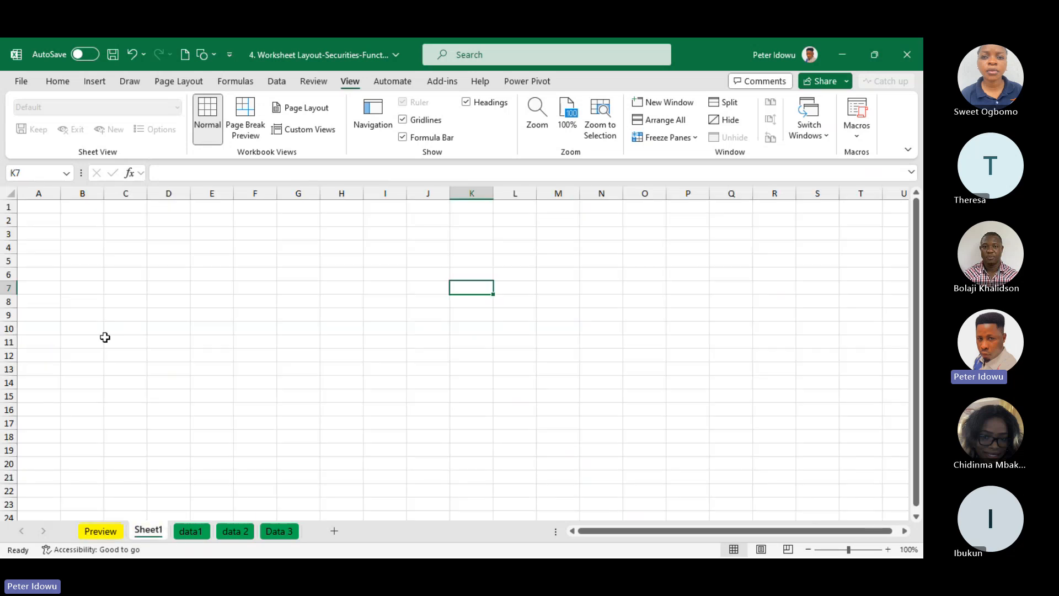
Fill all cells of the new blank sheet with white so that its gridlines are covered
left_click(31, 206)
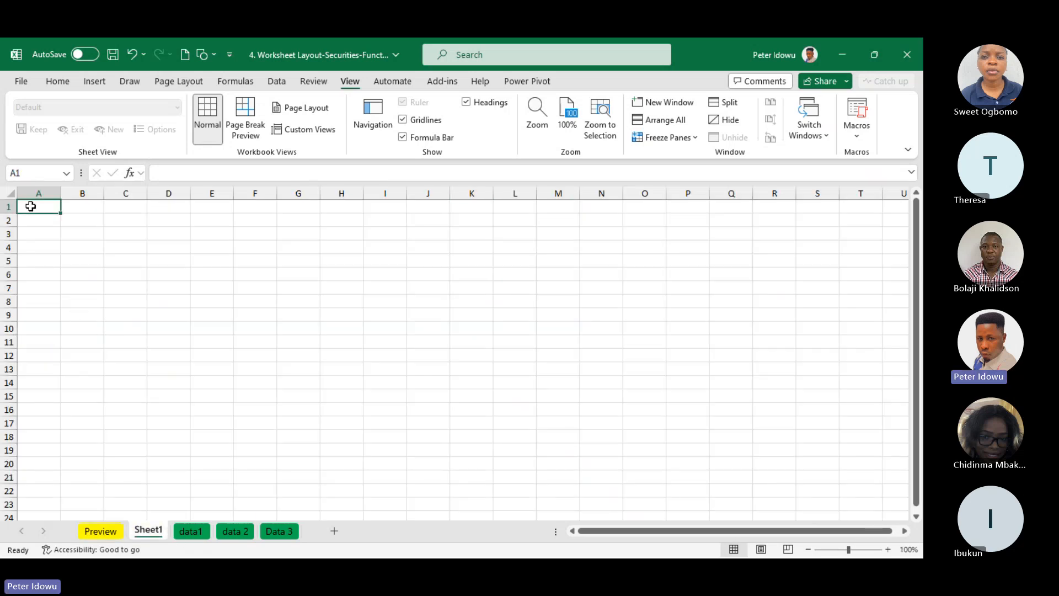
key("ctrl+a")
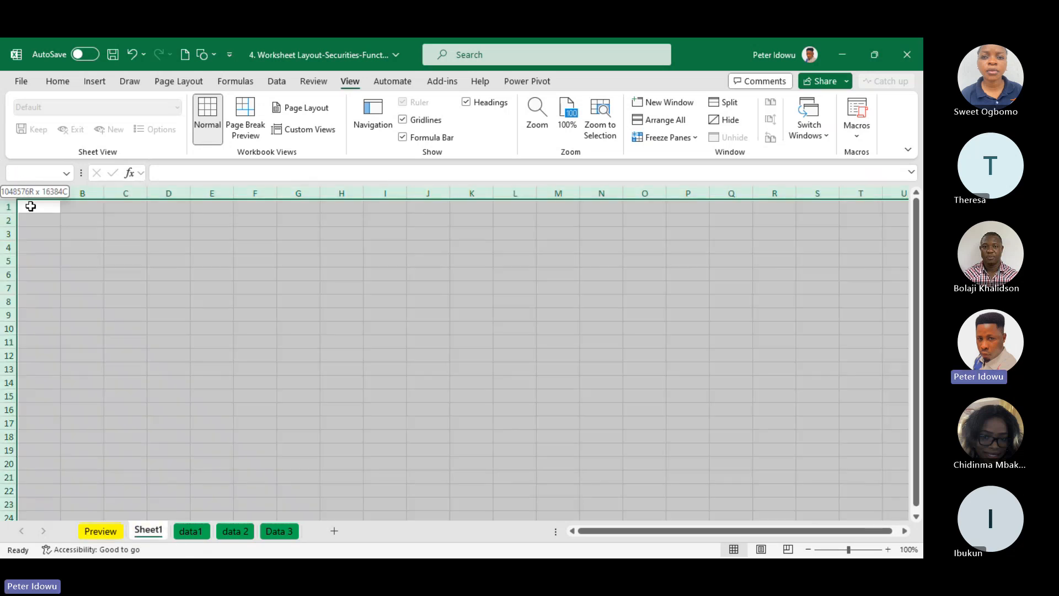
left_click(57, 81)
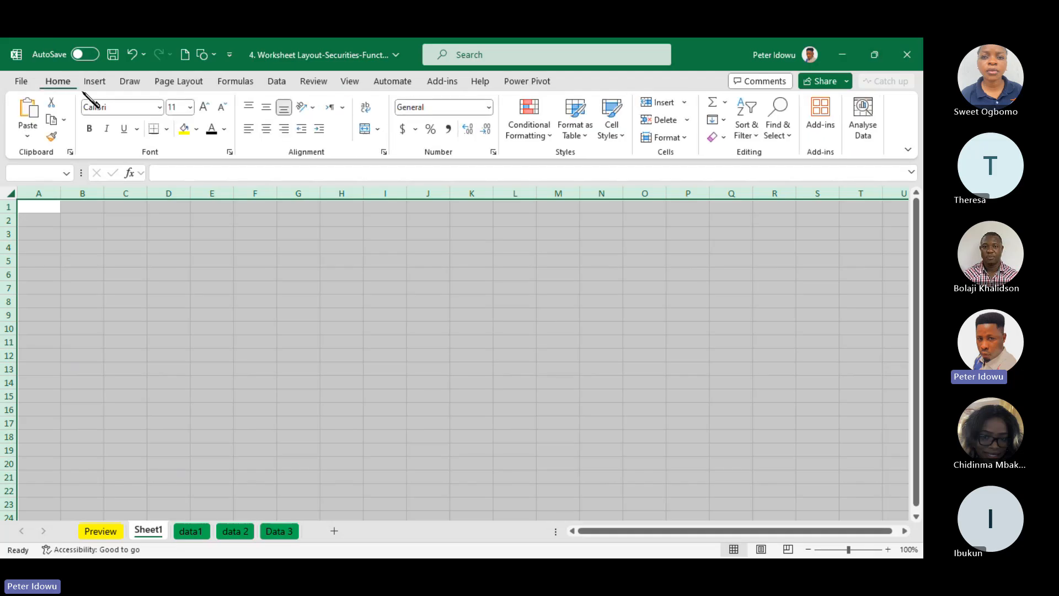
left_click(197, 130)
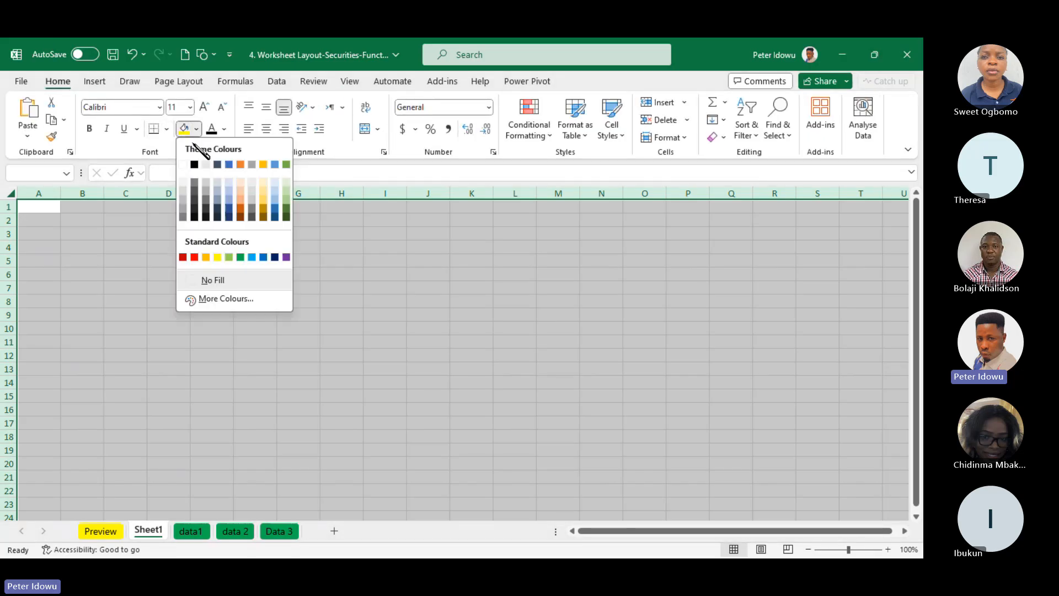
left_click(183, 165)
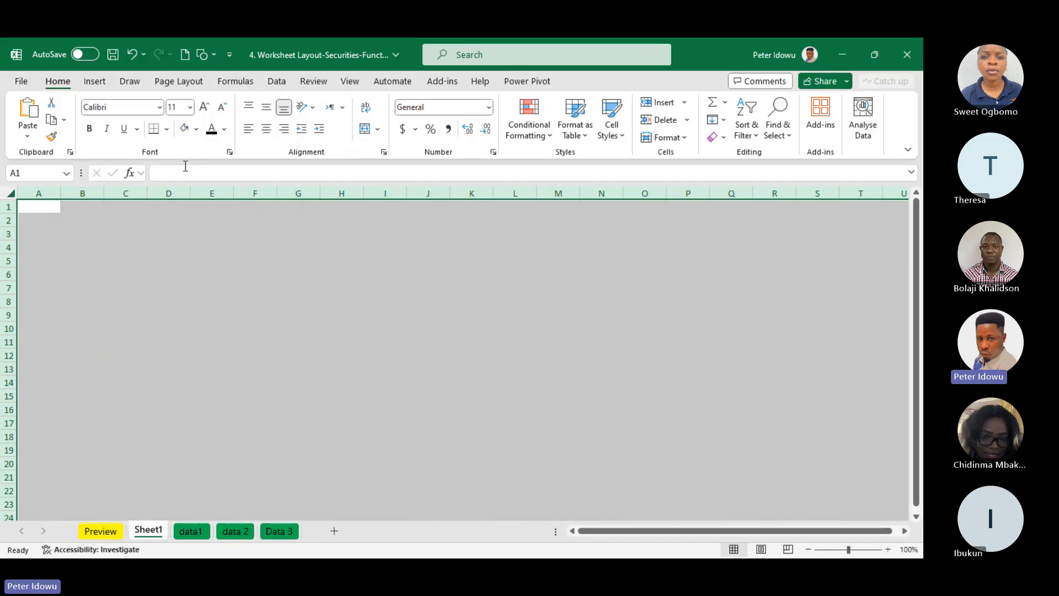
left_click(287, 329)
left_click(433, 288)
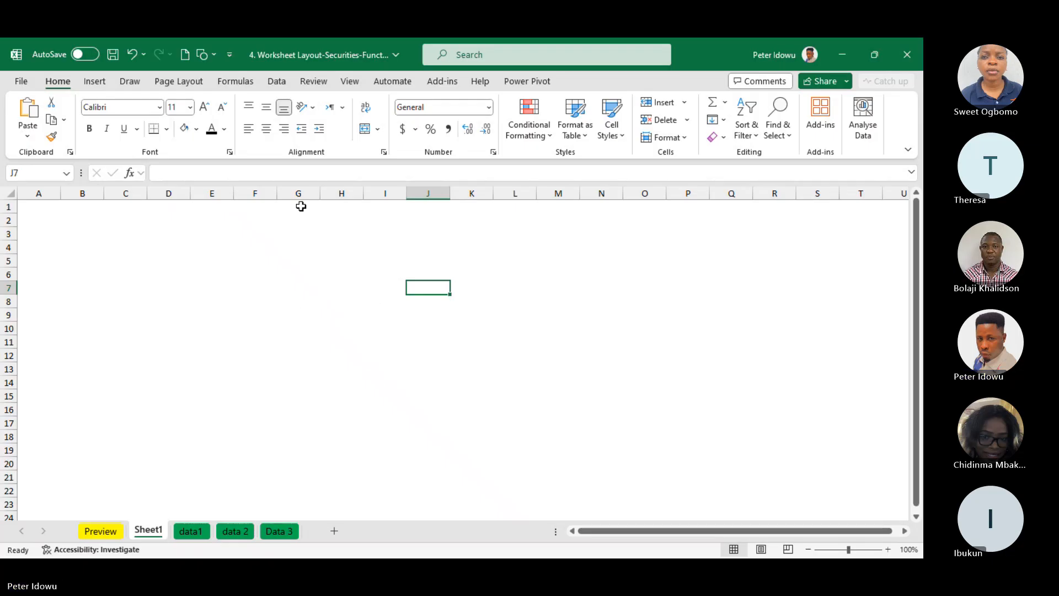
Turn on the gridlines of the Preview sheet and turn them off again
left_click(113, 528)
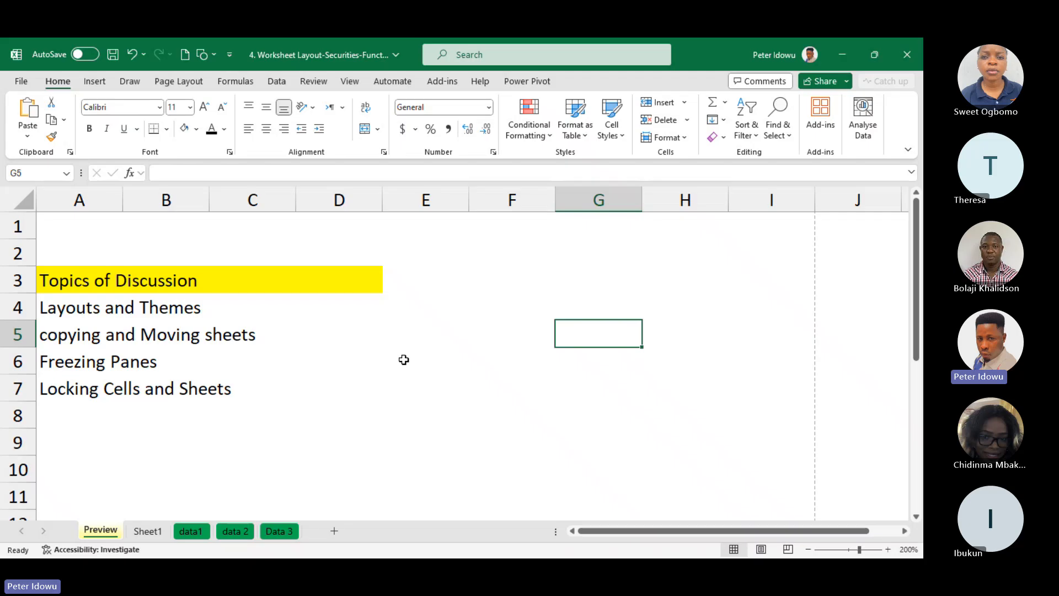
left_click(392, 253)
left_click(350, 81)
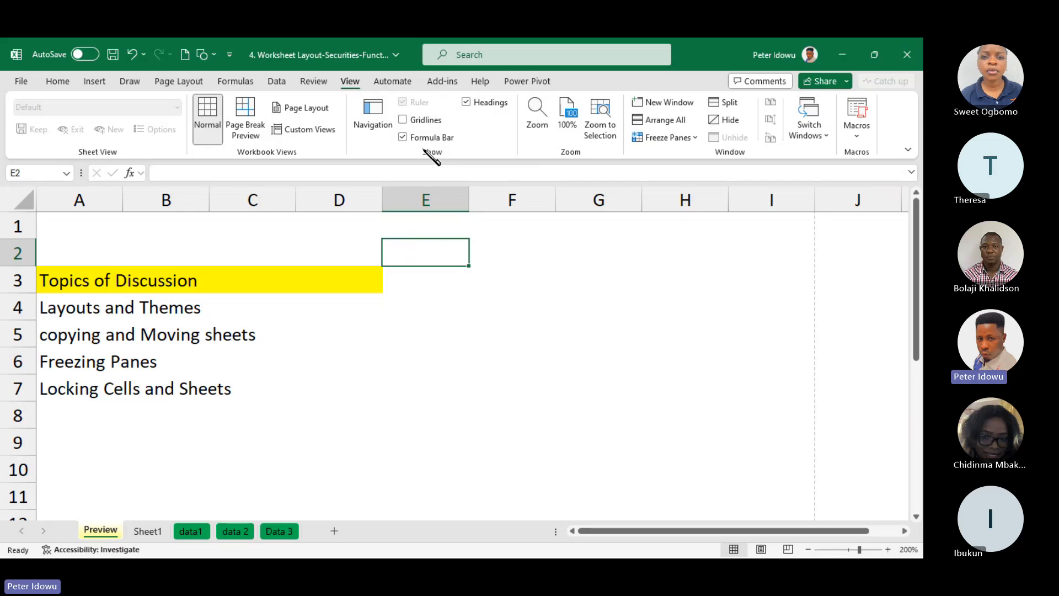
left_click(403, 119)
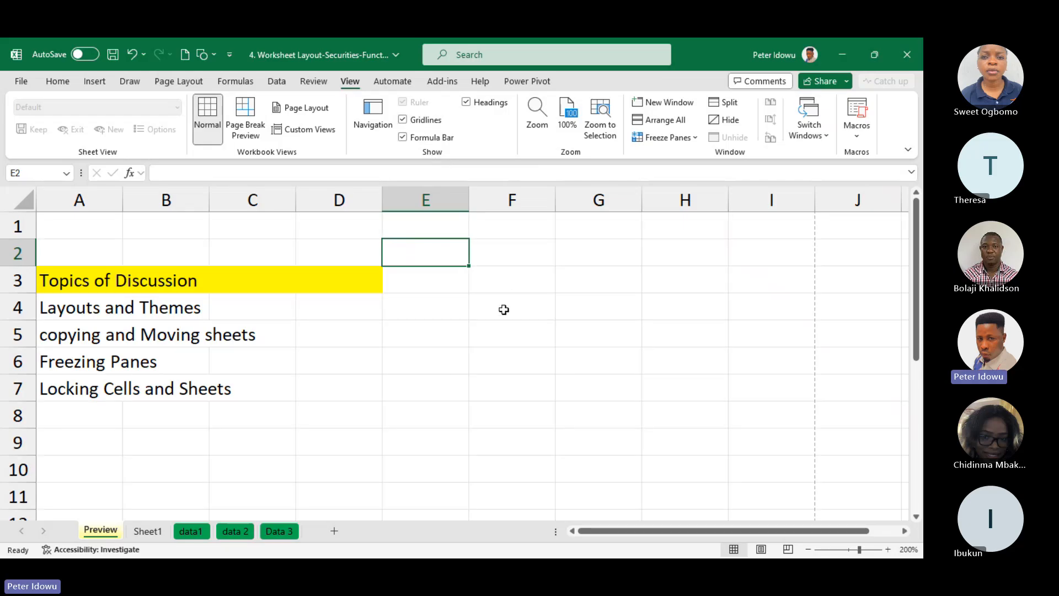
left_click(403, 120)
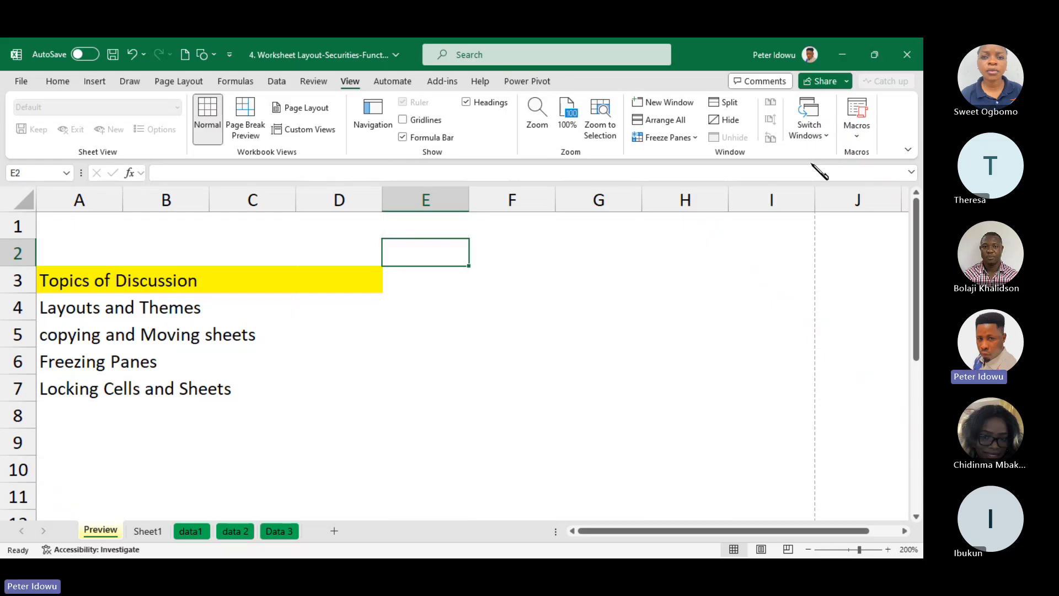
Hide the formula bar while on the Preview sheet, show it again, and hide it once more
left_click(197, 173)
left_click(485, 283)
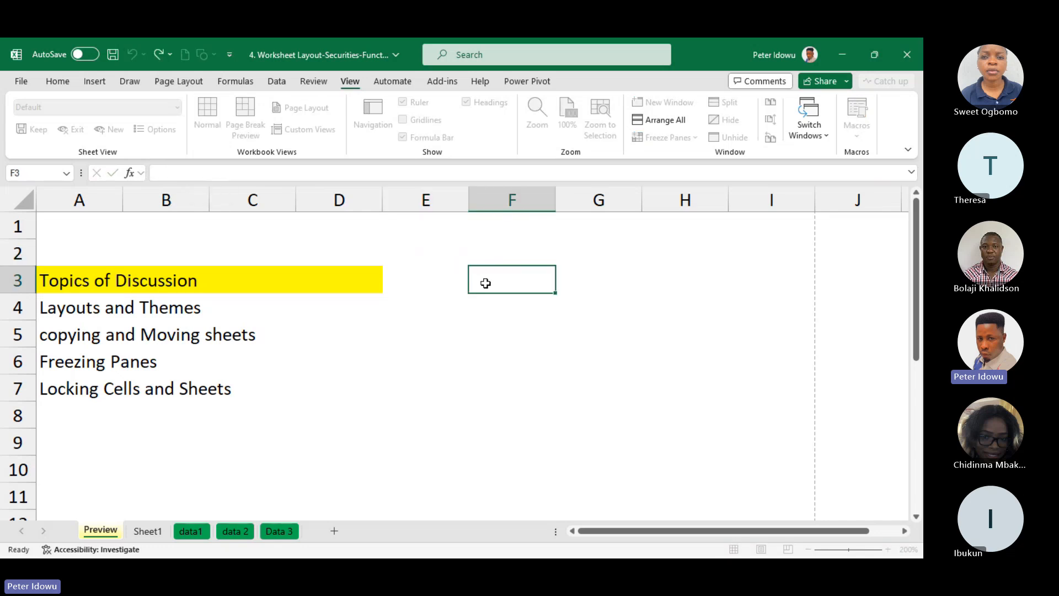
left_click(482, 255)
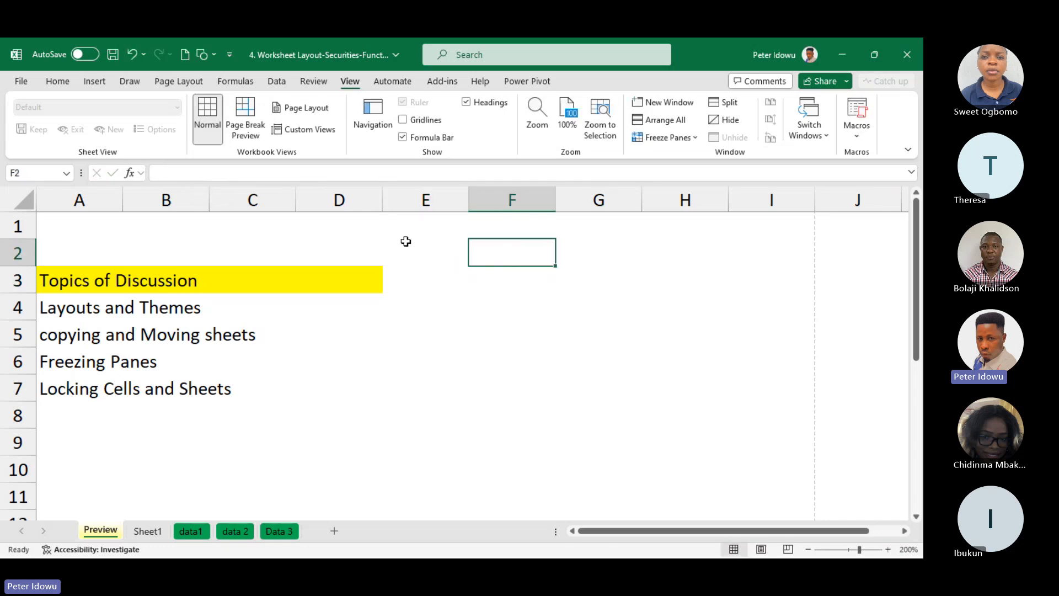
left_click(403, 138)
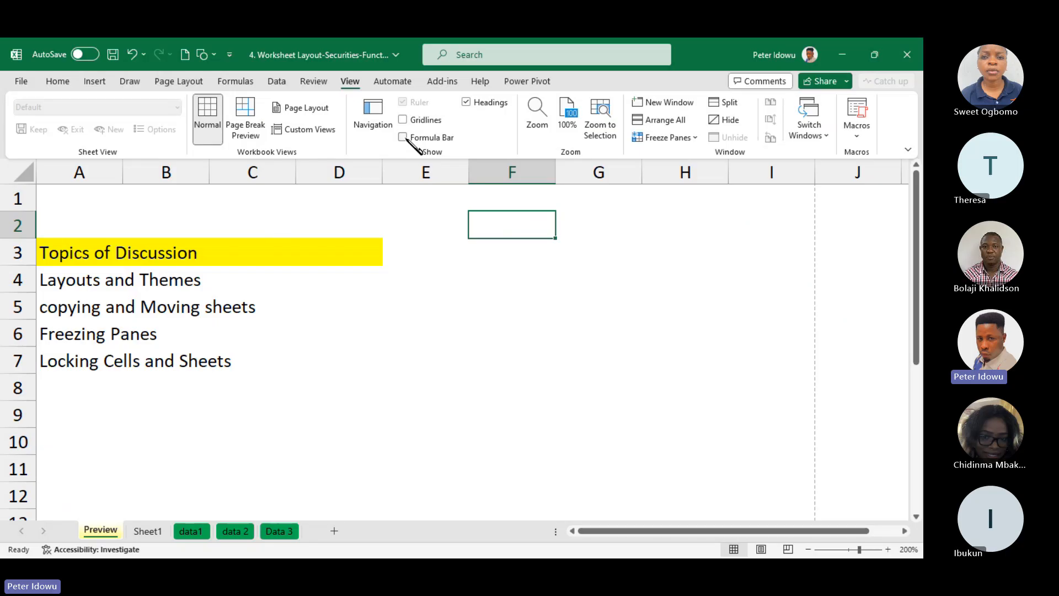
left_click(407, 140)
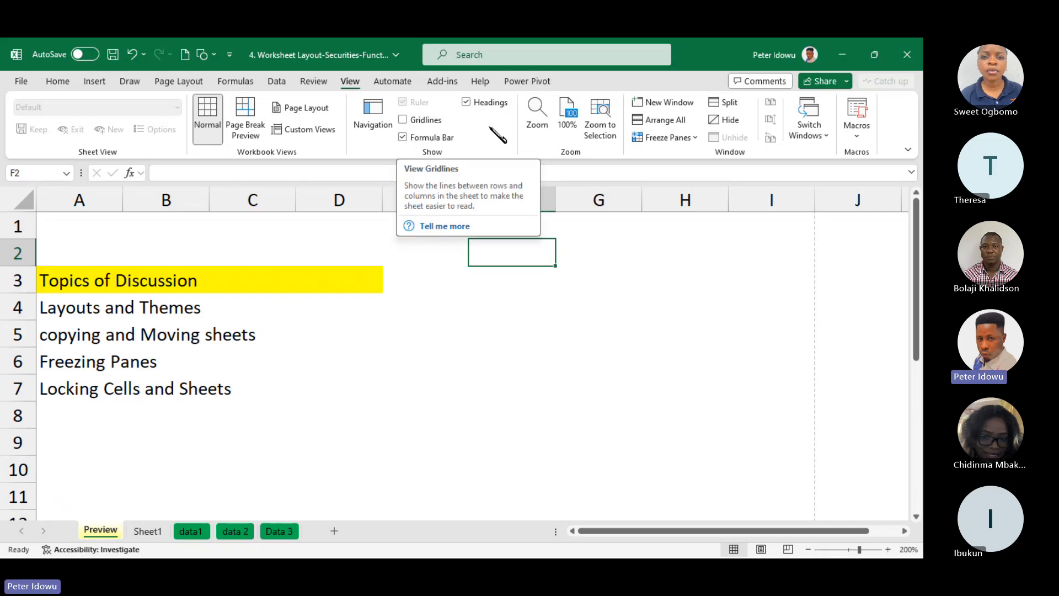
left_click(403, 138)
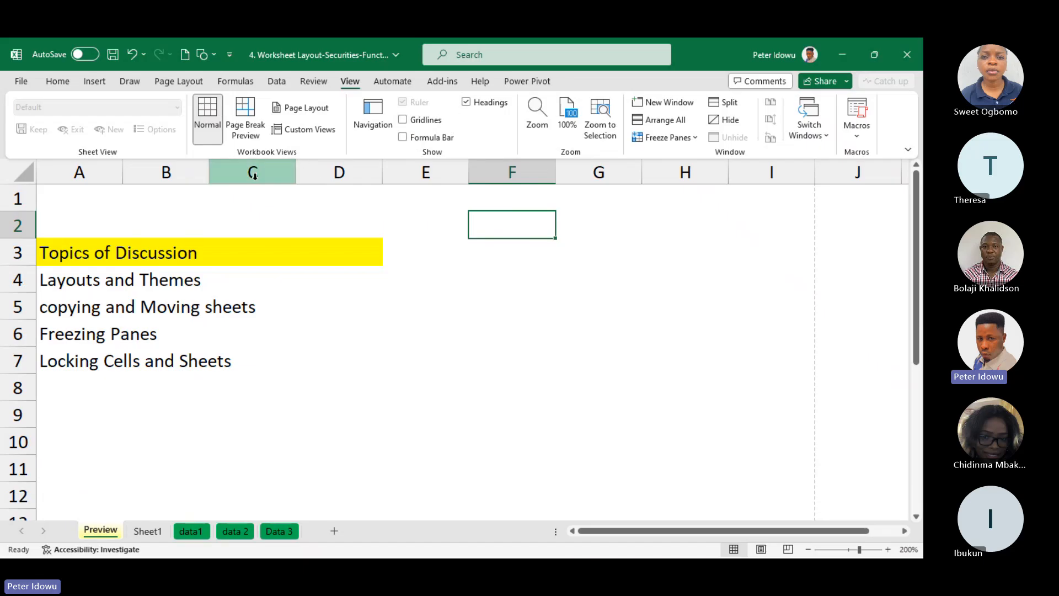
Hide the row and column headings of the Preview sheet and show them again
left_click(466, 103)
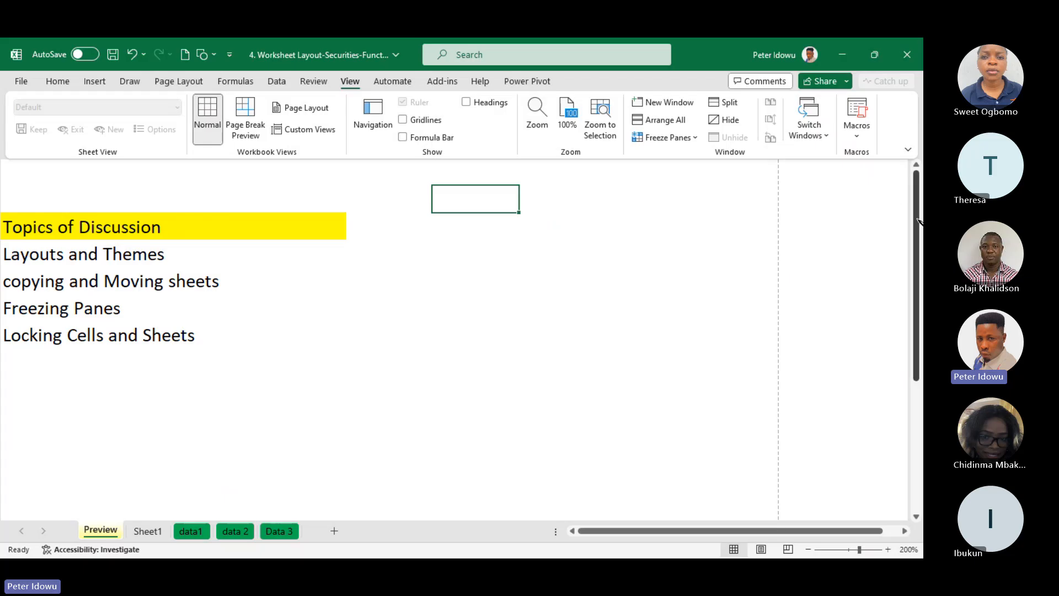
mouse_move(918, 221)
left_mouse_down()
mouse_move(919, 331)
mouse_move(918, 219)
left_mouse_up()
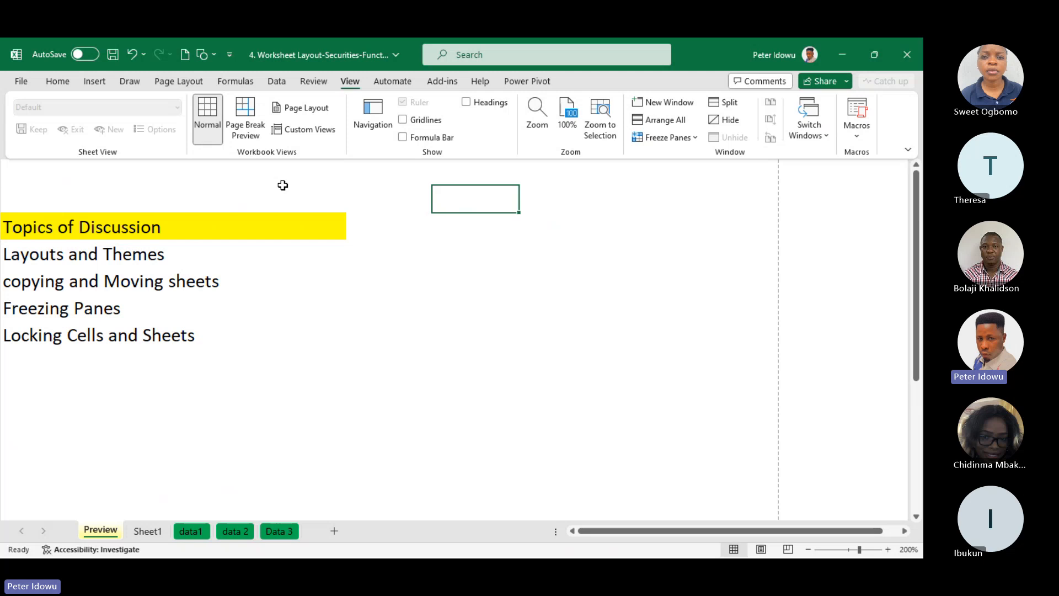
left_click(466, 102)
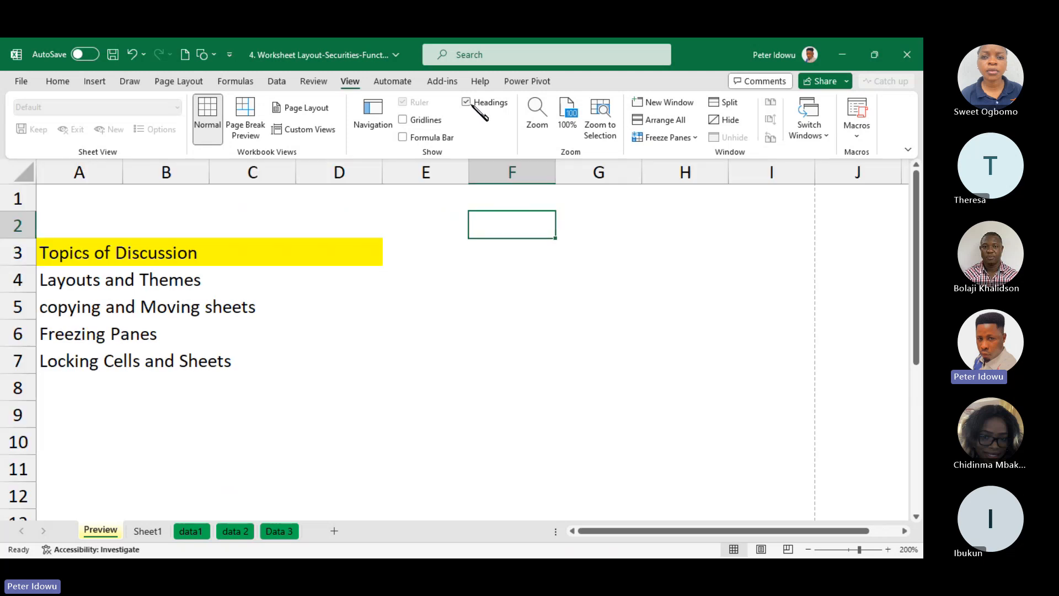
Show the formula bar again on the Preview sheet and hide Sheet1
left_click(403, 138)
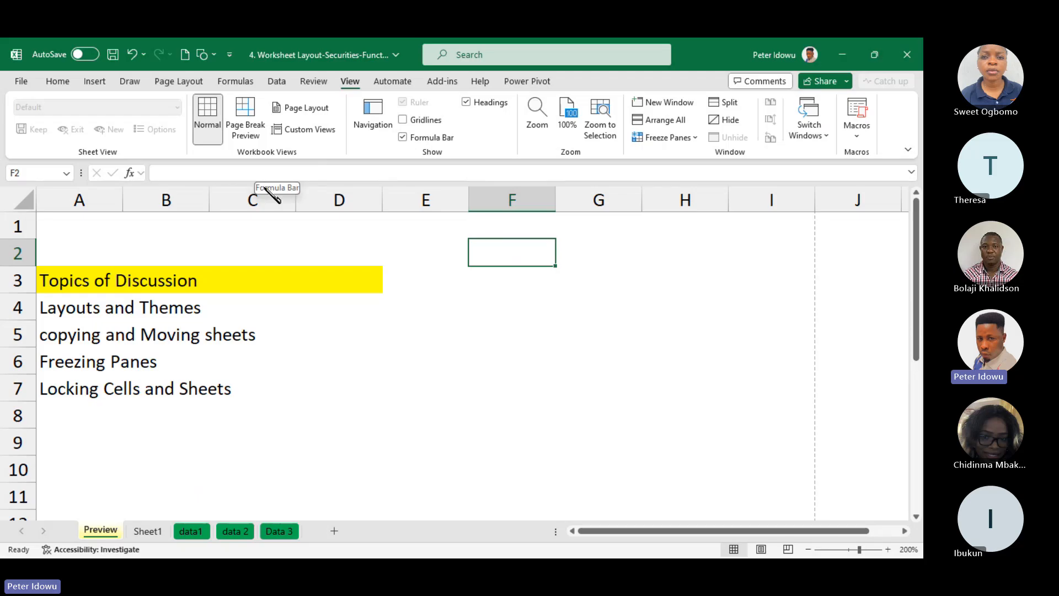
right_click(149, 531)
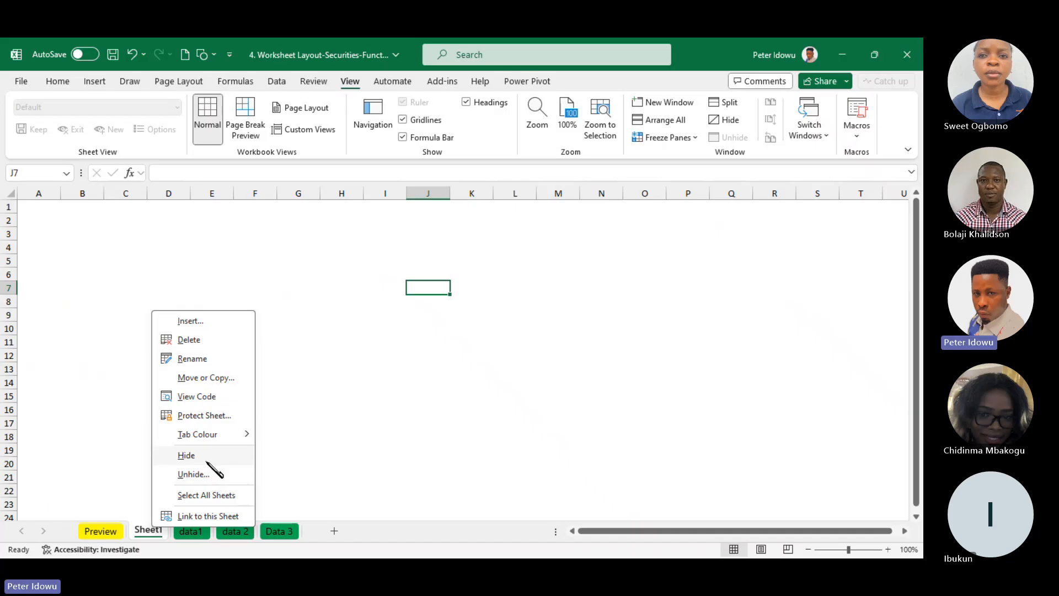
left_click(193, 457)
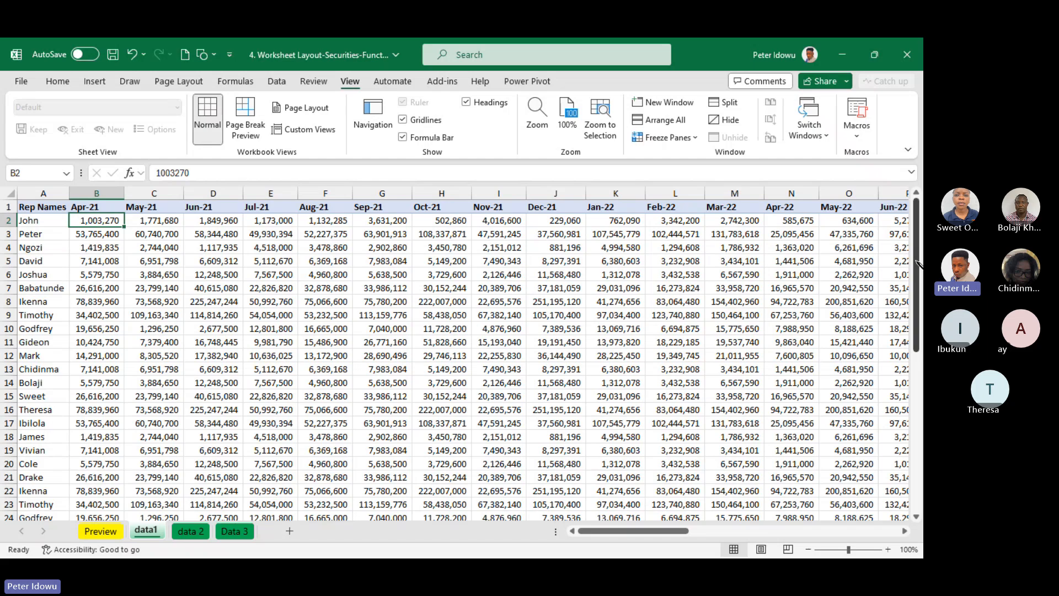
Freeze the top row of the data1 sheet, which holds the Rep Names and month headers
mouse_move(916, 264)
left_mouse_down()
mouse_move(910, 425)
mouse_move(916, 229)
mouse_move(917, 267)
left_mouse_up()
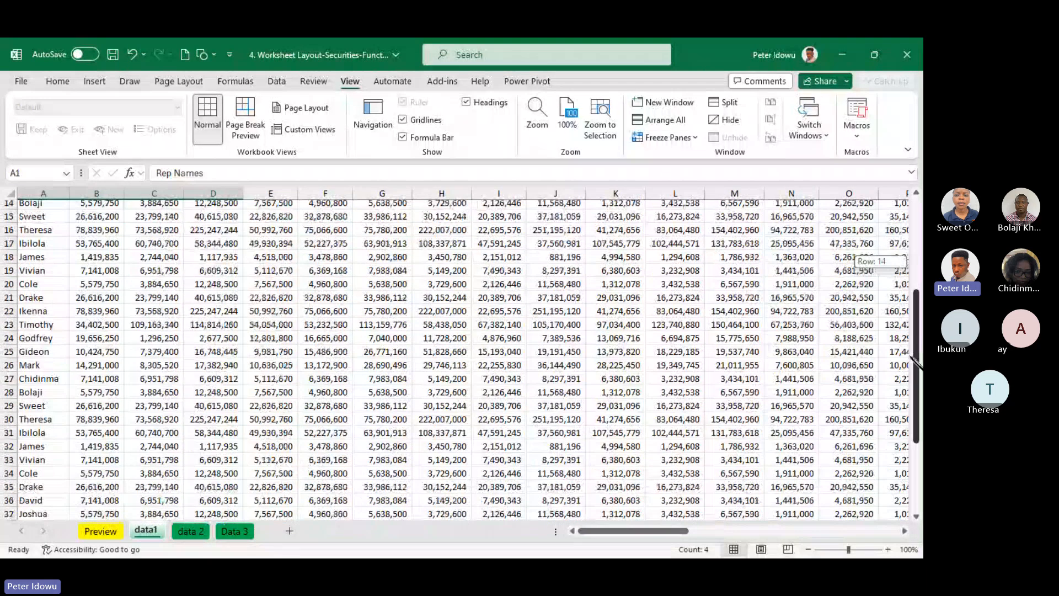
left_click_drag(913, 403, 899, 182)
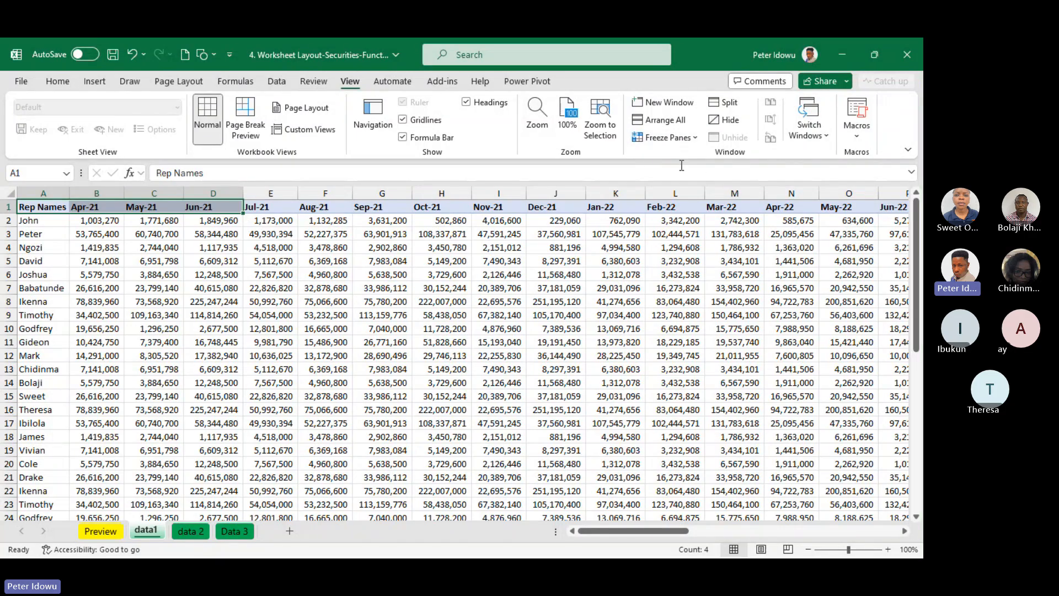
left_click(697, 139)
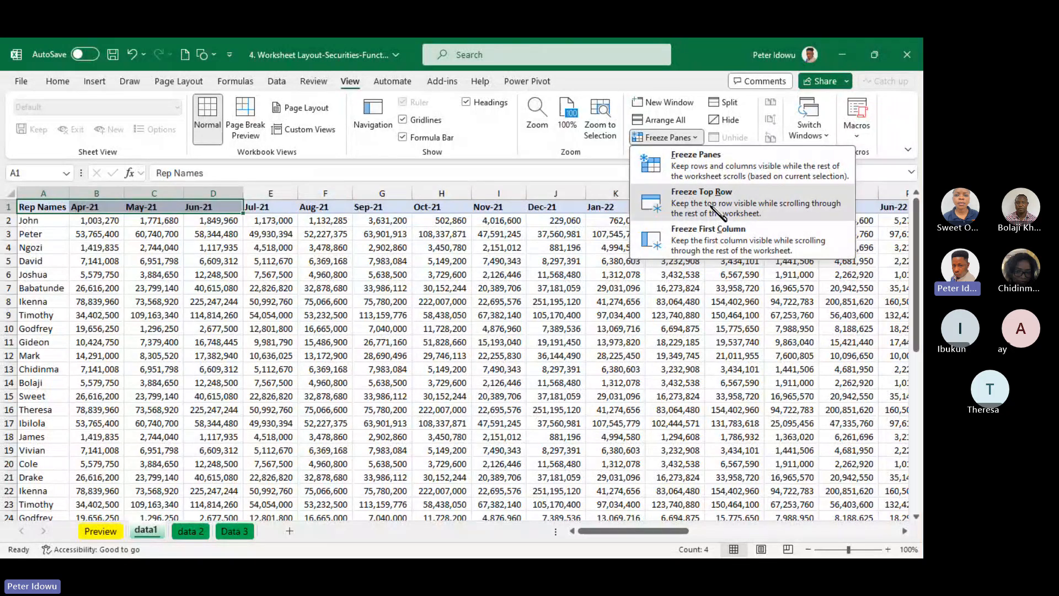
left_click(714, 210)
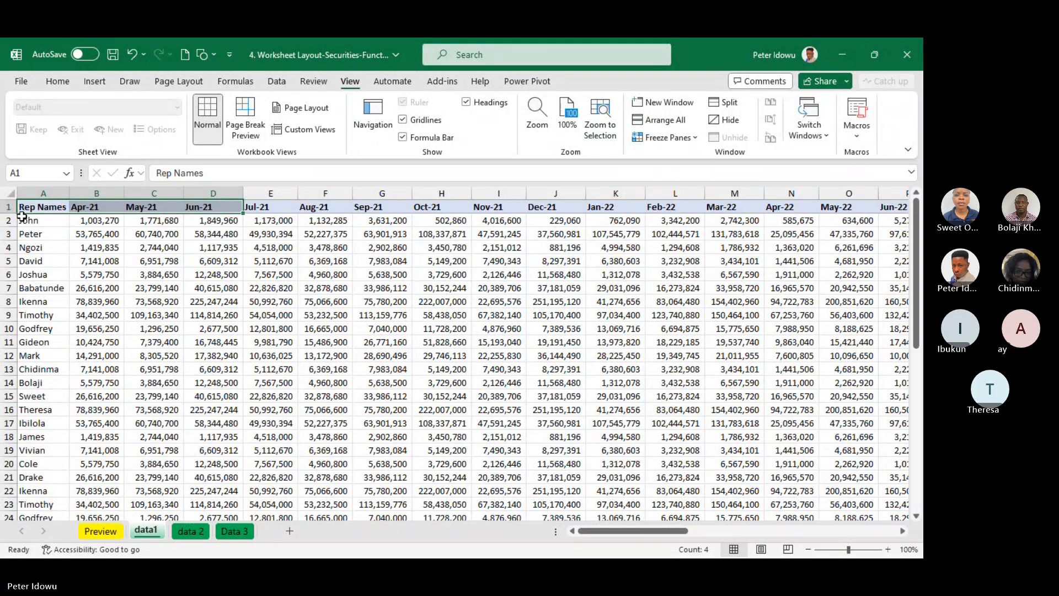
Select the whole header row of data1 from the Rep Names cell through the Sep/24 column
left_click(38, 208)
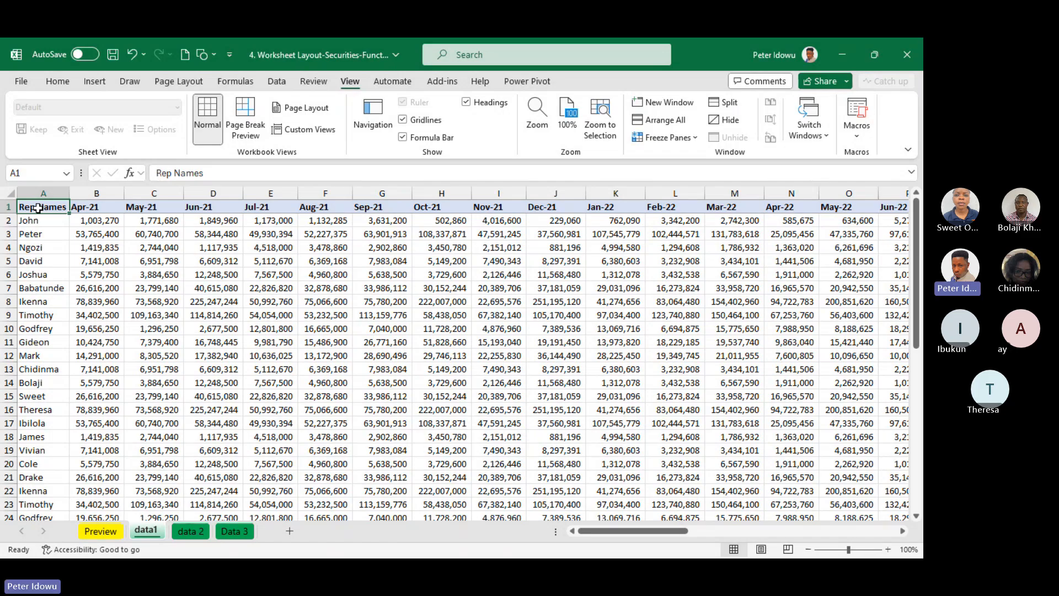
key("ctrl+shift+Right")
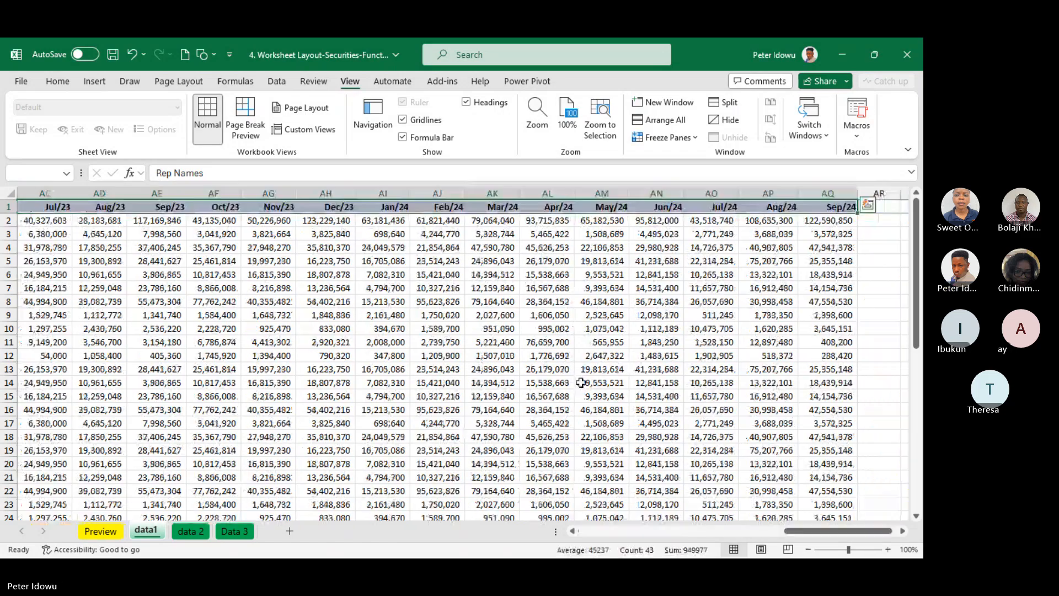
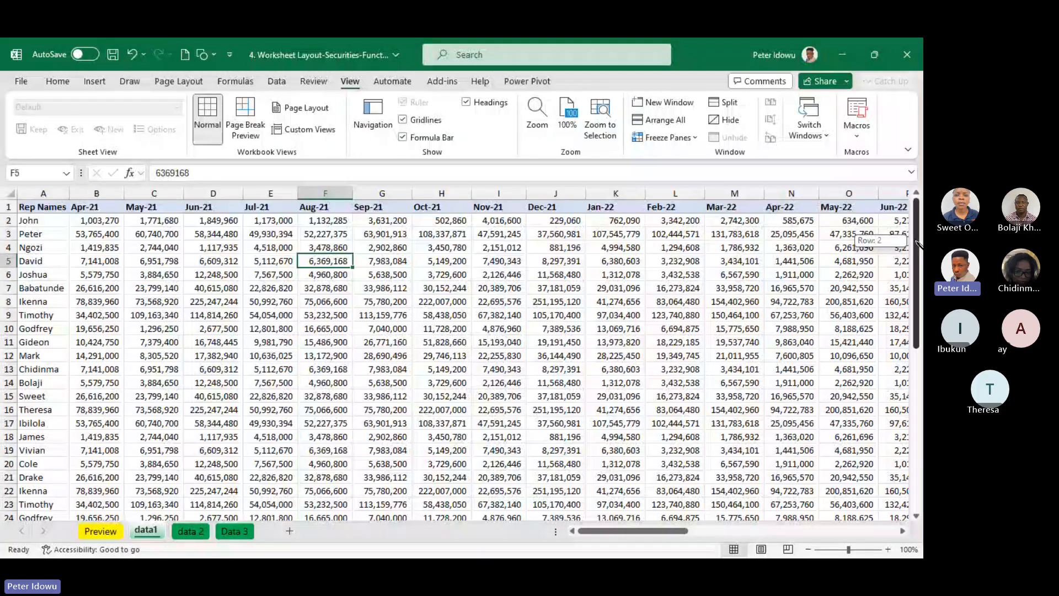
Freeze the first column of the data1 sheet, which holds the Rep Names
left_click_drag(918, 243, 921, 513)
scroll(920, 513, "down", 3)
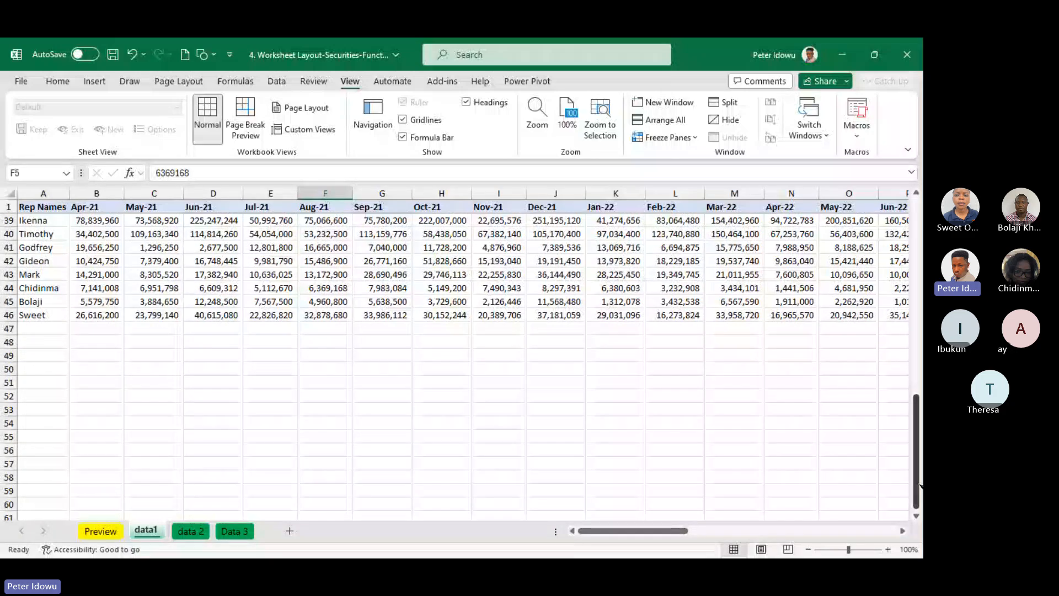
left_click_drag(917, 486, 917, 275)
left_click(695, 137)
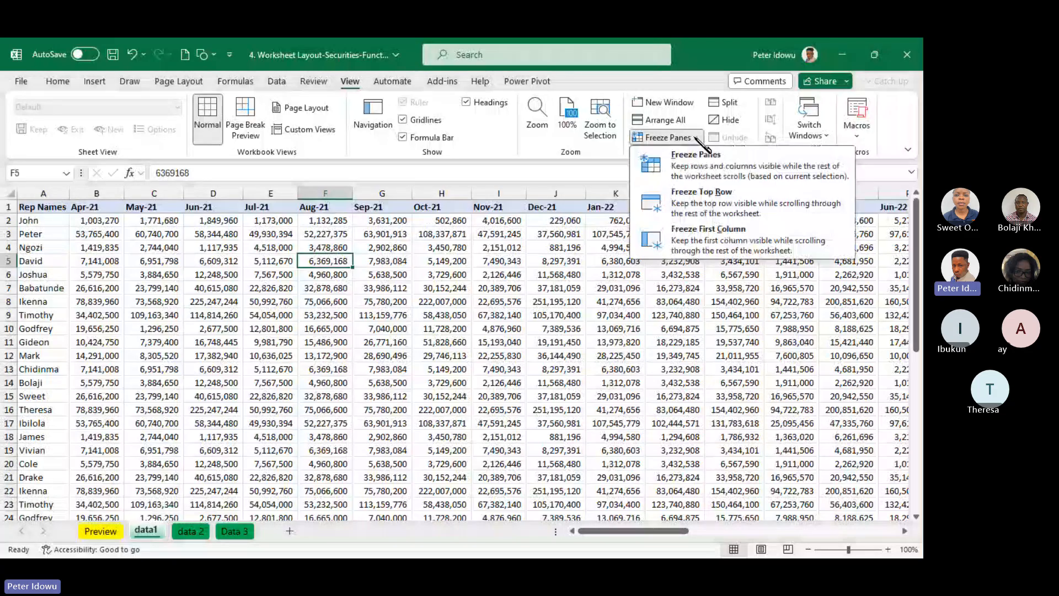
left_click(701, 242)
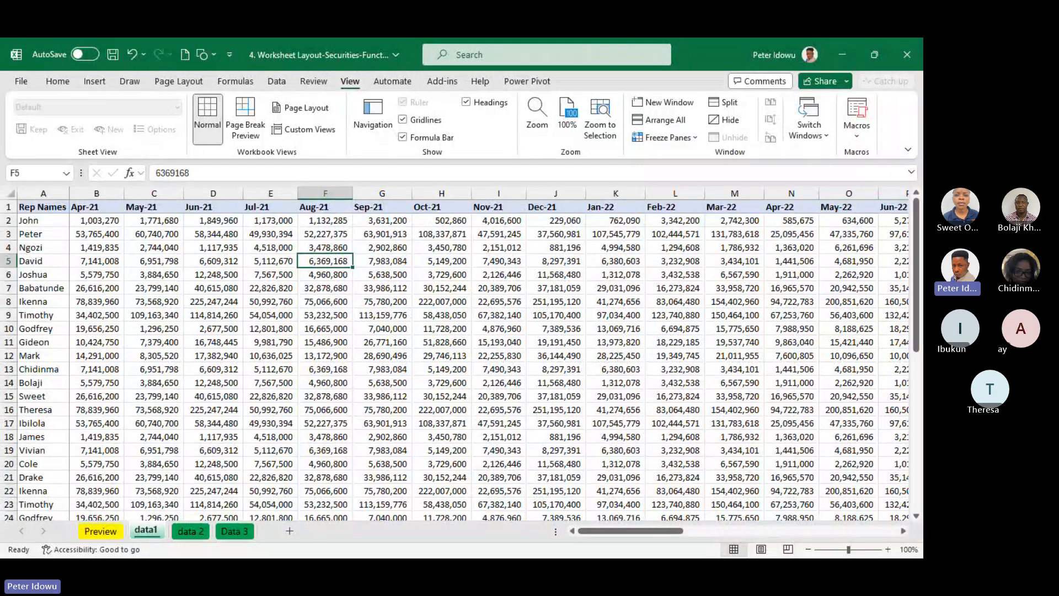
Check how the frozen first column of data1 behaves while moving through the sheet, and unfreeze its panes
left_click_drag(916, 289, 917, 292)
mouse_move(613, 531)
left_mouse_down()
mouse_move(816, 527)
mouse_move(613, 530)
left_mouse_up()
left_click_drag(917, 242, 920, 243)
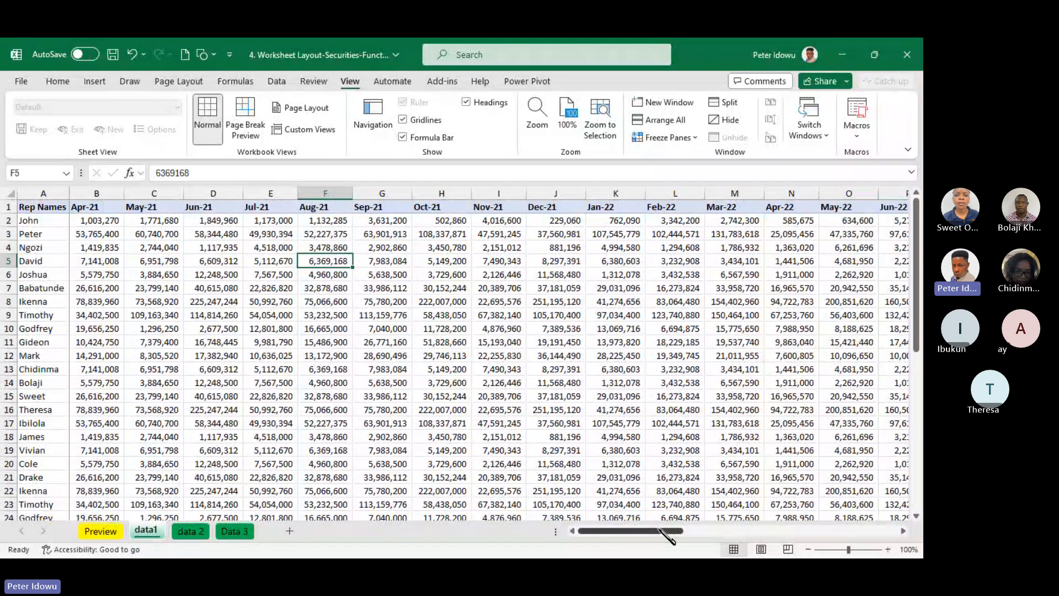
left_click_drag(671, 531, 445, 504)
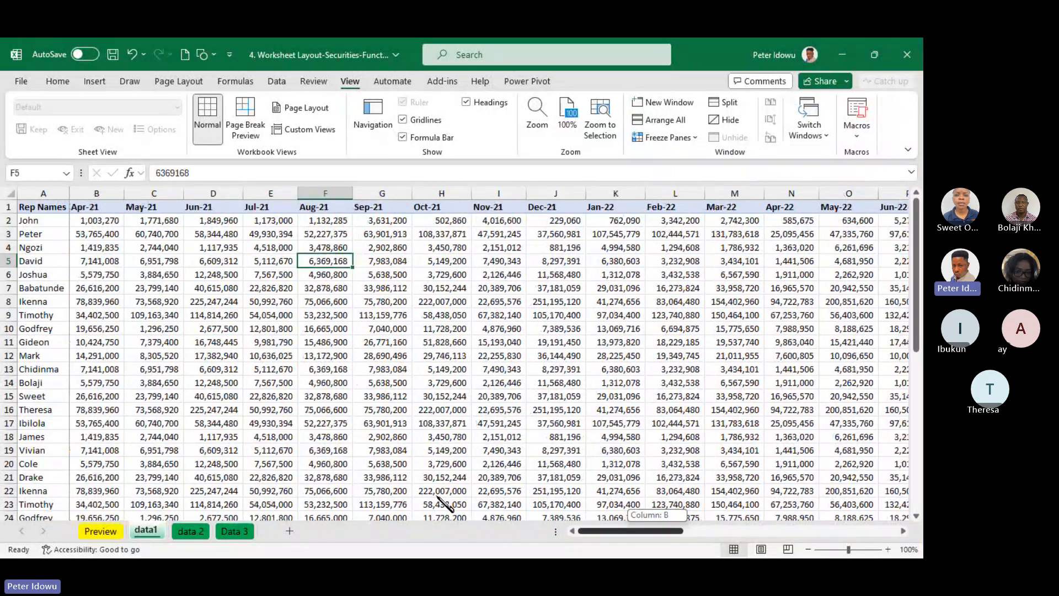
left_click(670, 137)
left_click(680, 161)
Fill the whole header row of data1, from Rep Names through Sep/24, with the orange theme colour
left_click(39, 209)
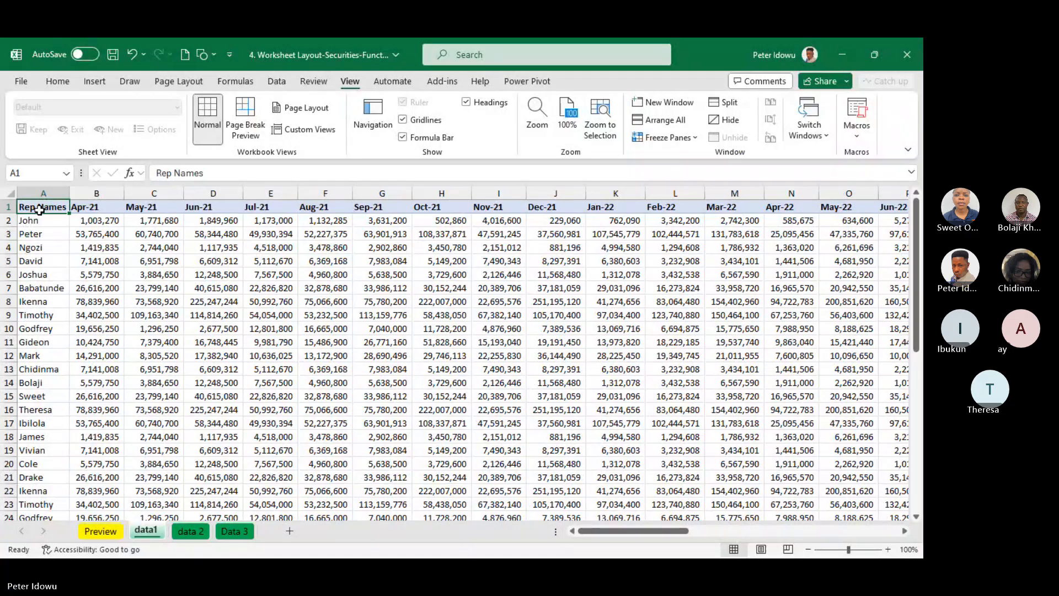
key("ctrl+shift+Right")
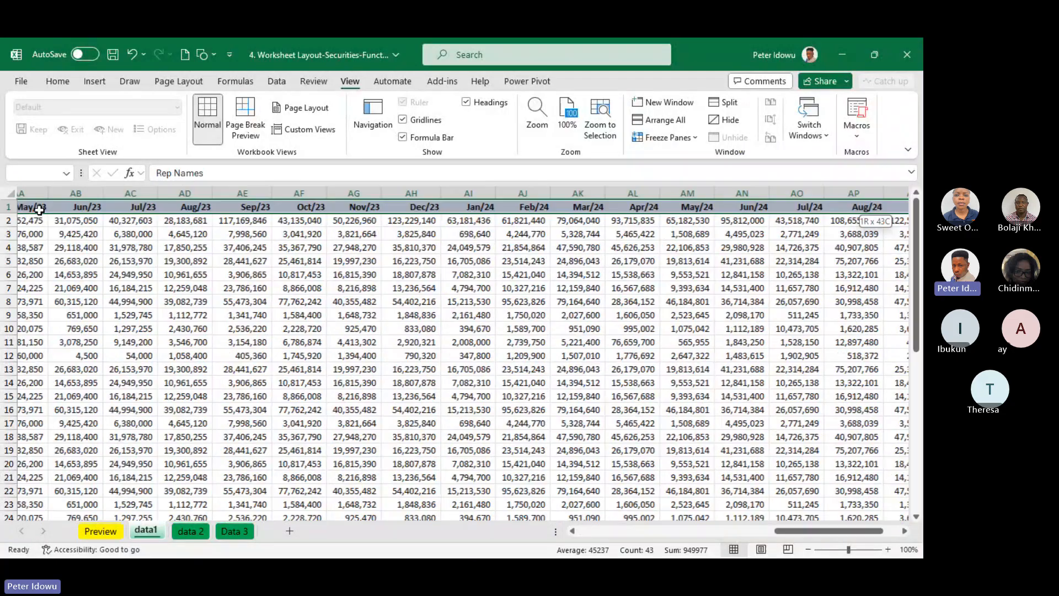
left_click(58, 81)
left_click(197, 129)
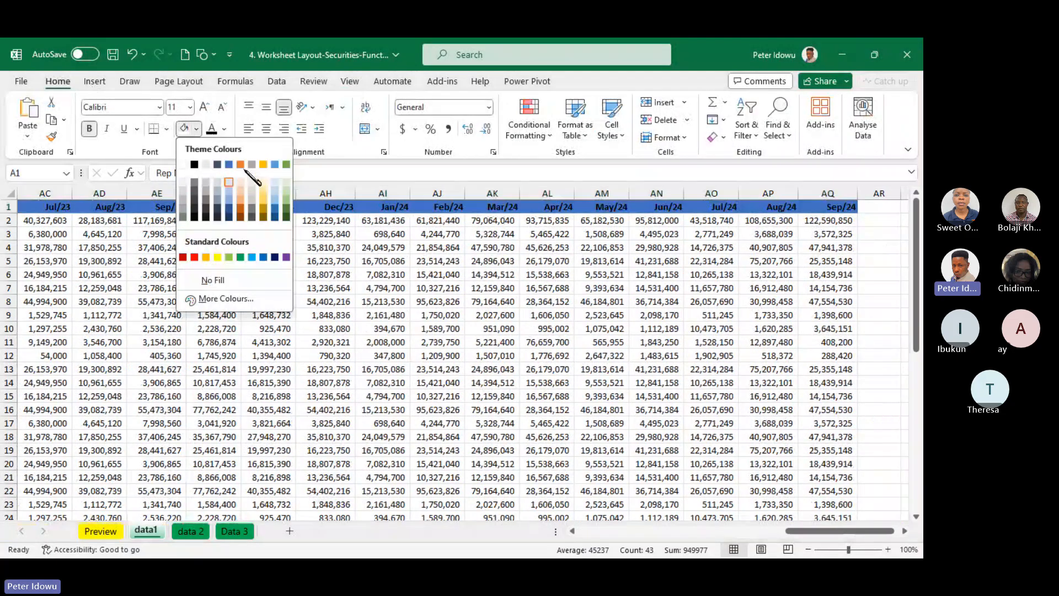
left_click(241, 166)
Fill the Rep Names entries of data1, from A2 down to A46, with the same orange colour
scroll(613, 310, "left", 10)
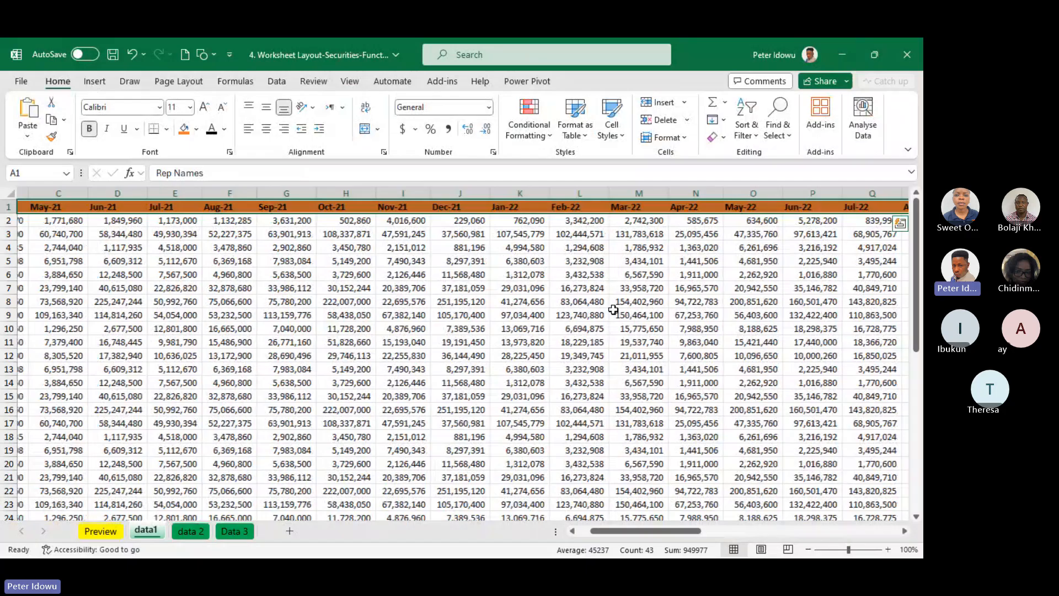
scroll(613, 310, "left", 2)
left_click(35, 218)
key("ctrl+shift+Down")
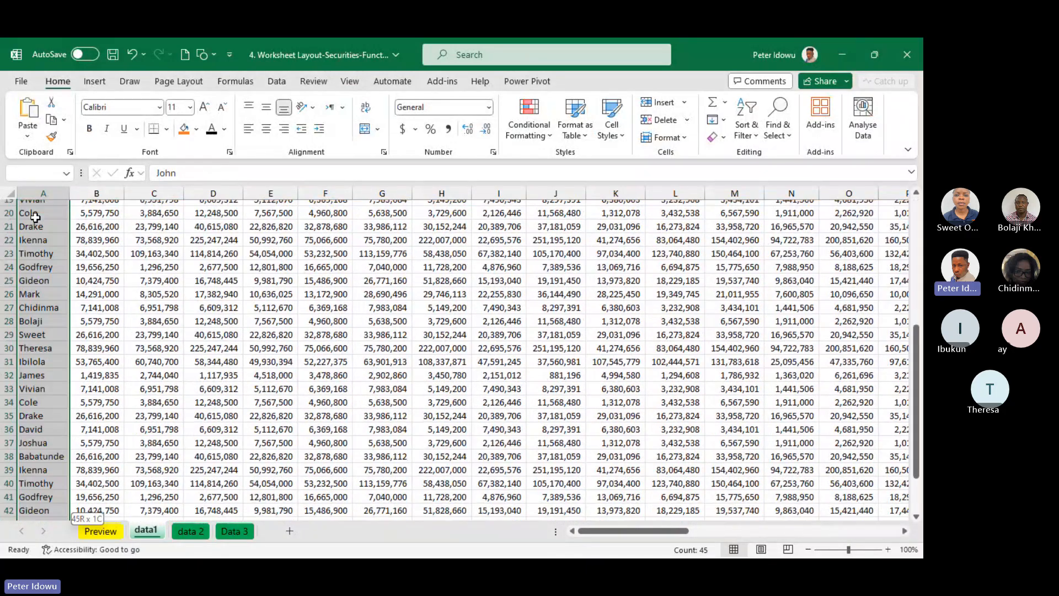
left_click(184, 129)
scroll(221, 331, "up", 8)
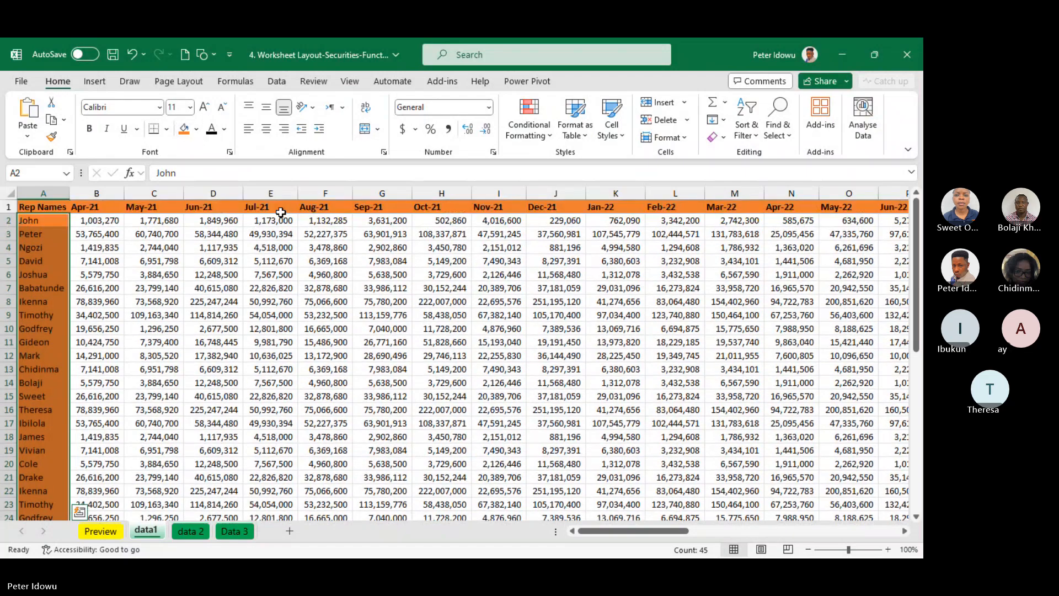
left_click(154, 261)
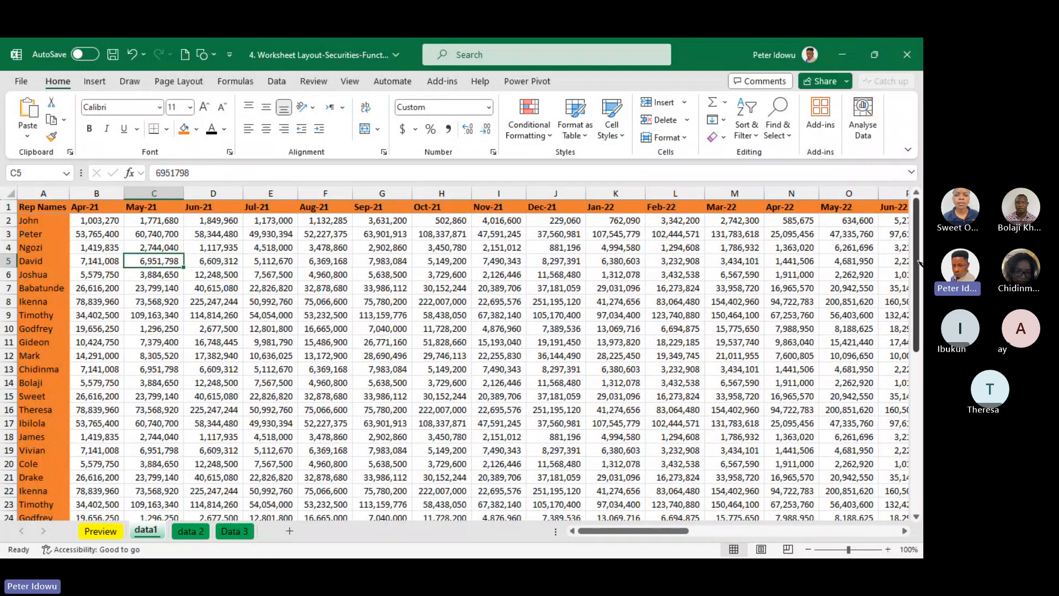
Examine which parts of data1 should stay in view, the orange header row and the orange Rep Names column
mouse_move(919, 264)
left_mouse_down()
mouse_move(919, 314)
mouse_move(920, 259)
left_mouse_up()
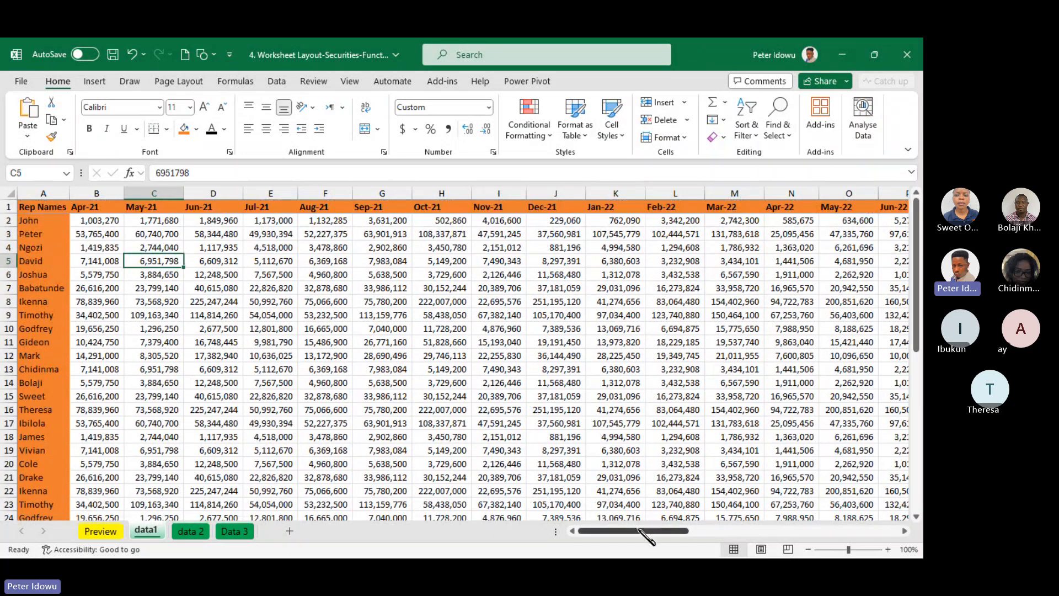
mouse_move(641, 532)
left_mouse_down()
mouse_move(666, 538)
mouse_move(651, 536)
left_mouse_up()
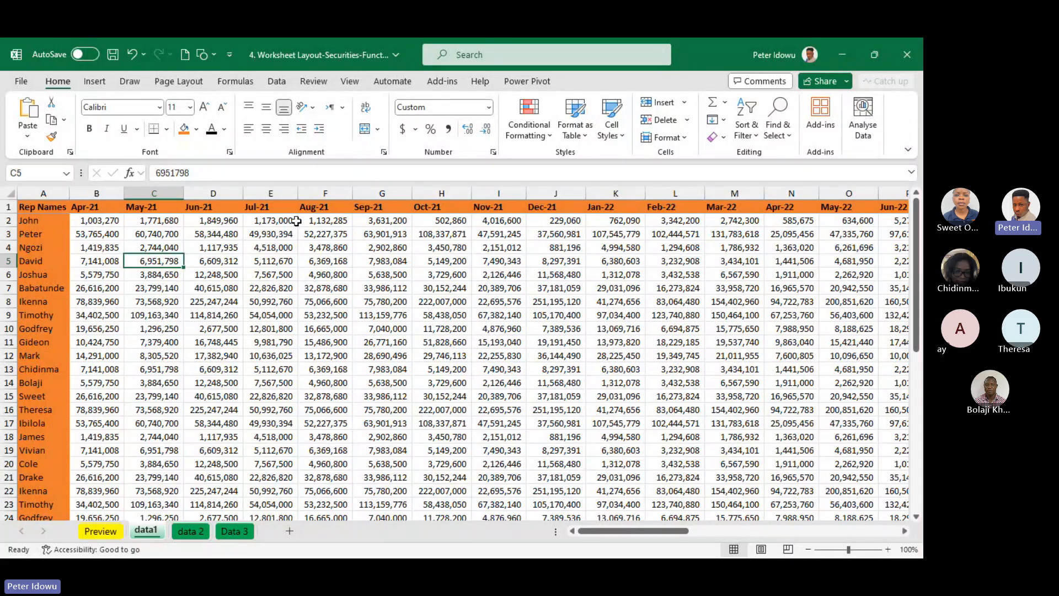
mouse_move(918, 221)
left_mouse_down()
mouse_move(920, 238)
mouse_move(922, 221)
left_mouse_up()
left_click_drag(44, 207, 200, 200)
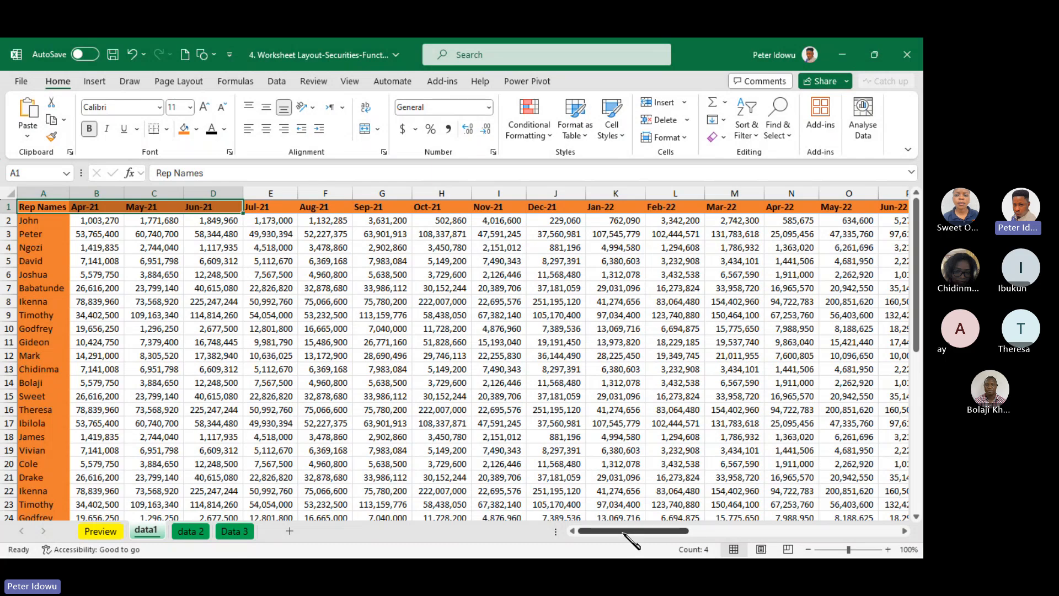
left_click_drag(623, 531, 606, 534)
mouse_move(40, 221)
left_mouse_down()
mouse_move(37, 369)
mouse_move(39, 234)
left_mouse_up()
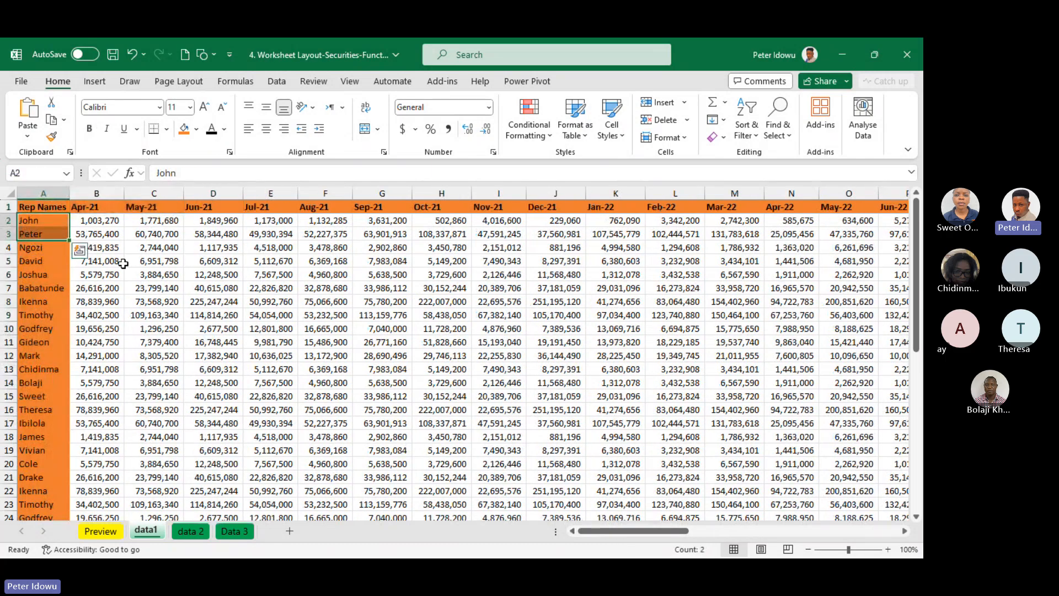
left_click(439, 299)
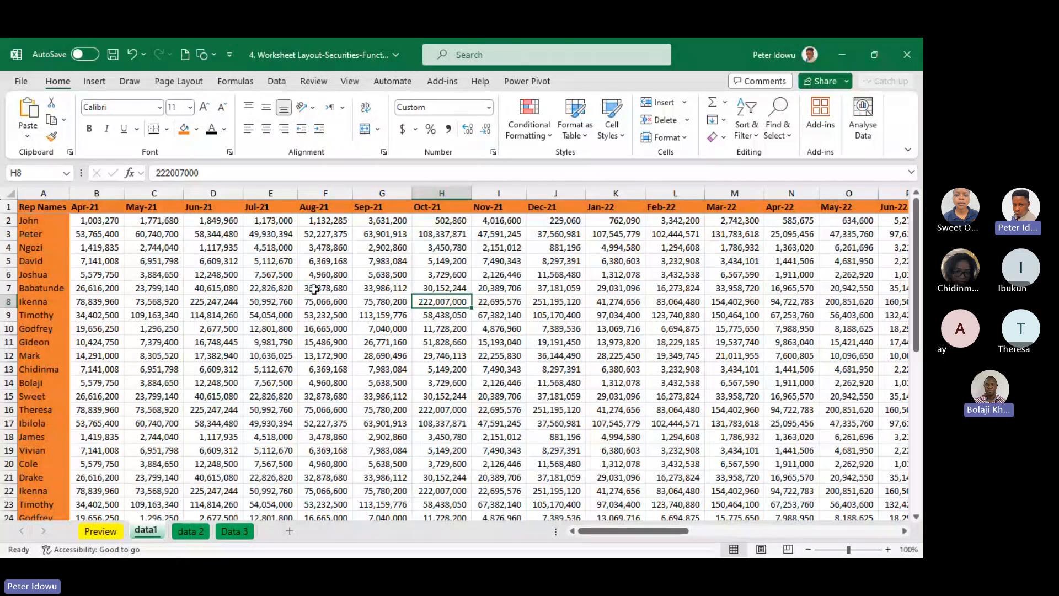
Select the upper part of the Rep Names column, A1:A22, and review the available Freeze Panes options
left_click_drag(41, 206, 53, 491)
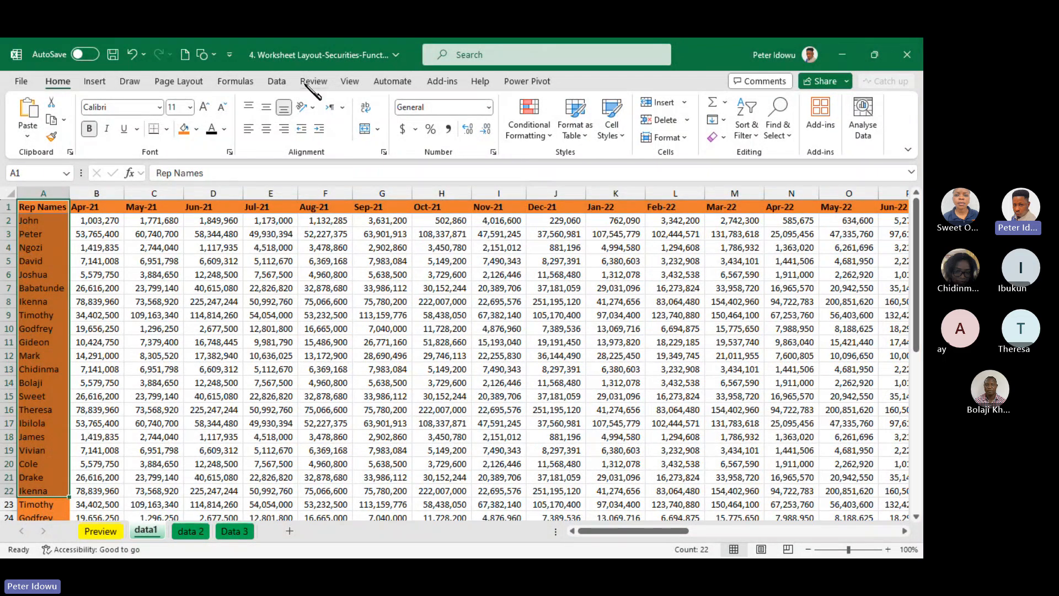
left_click(350, 82)
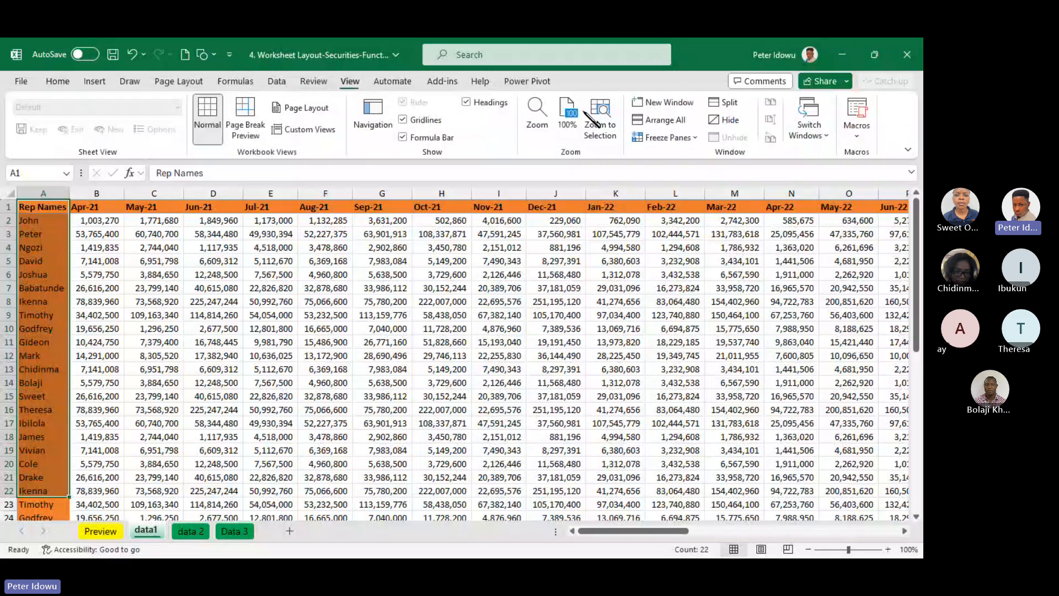
left_click(702, 139)
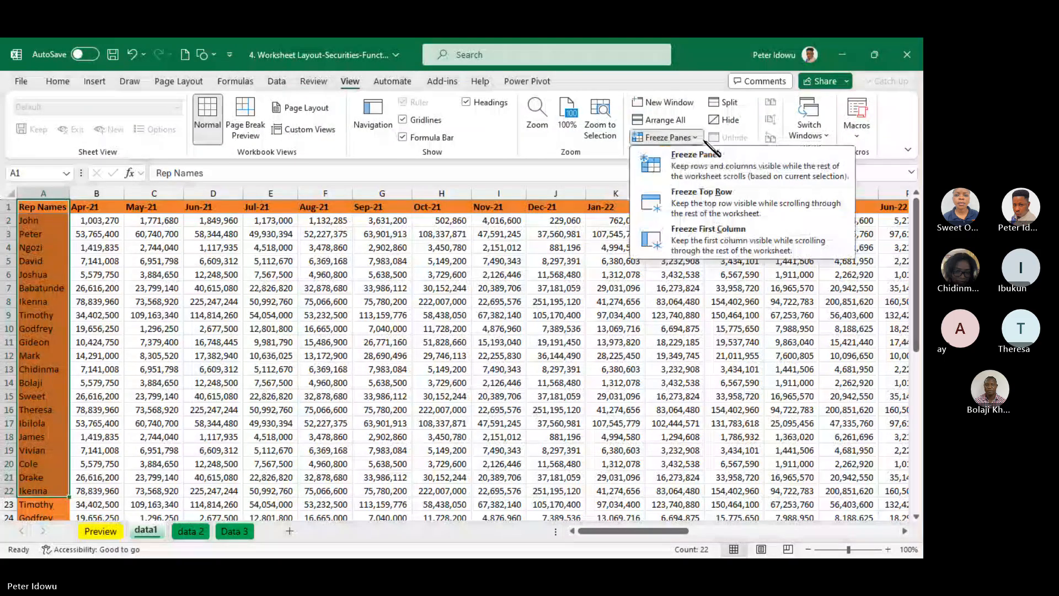
left_click(705, 141)
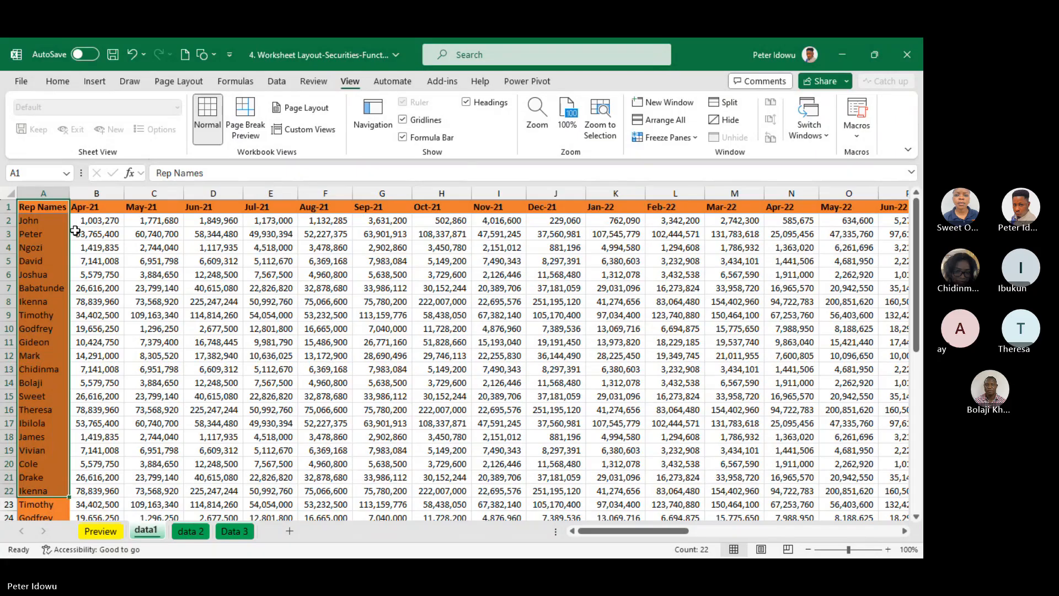
Freeze the panes of data1 at cell B2, so both the header row and the Rep Names column are held
left_click(102, 220)
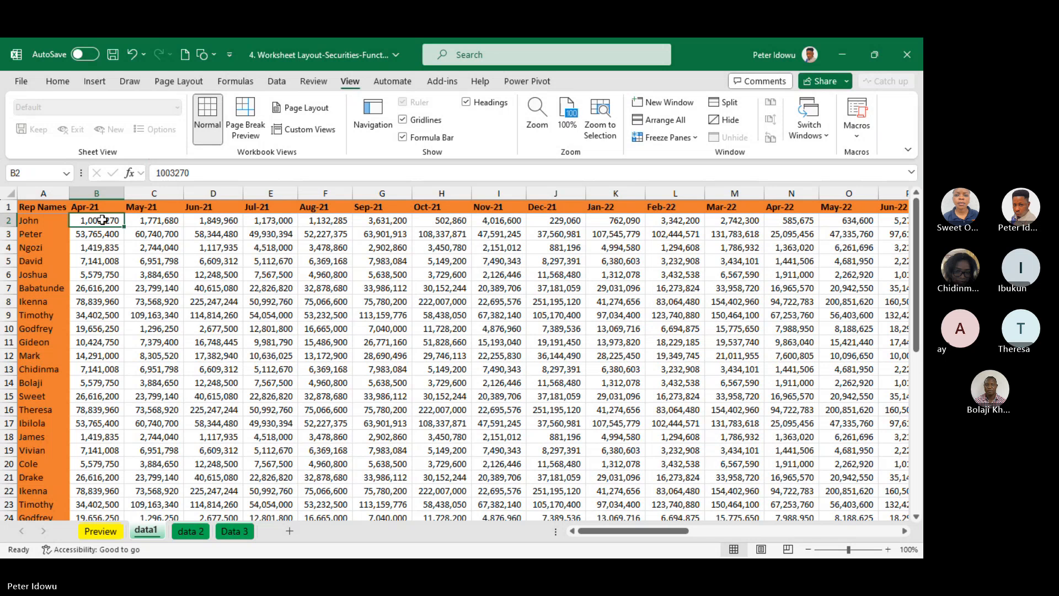
left_click(42, 222)
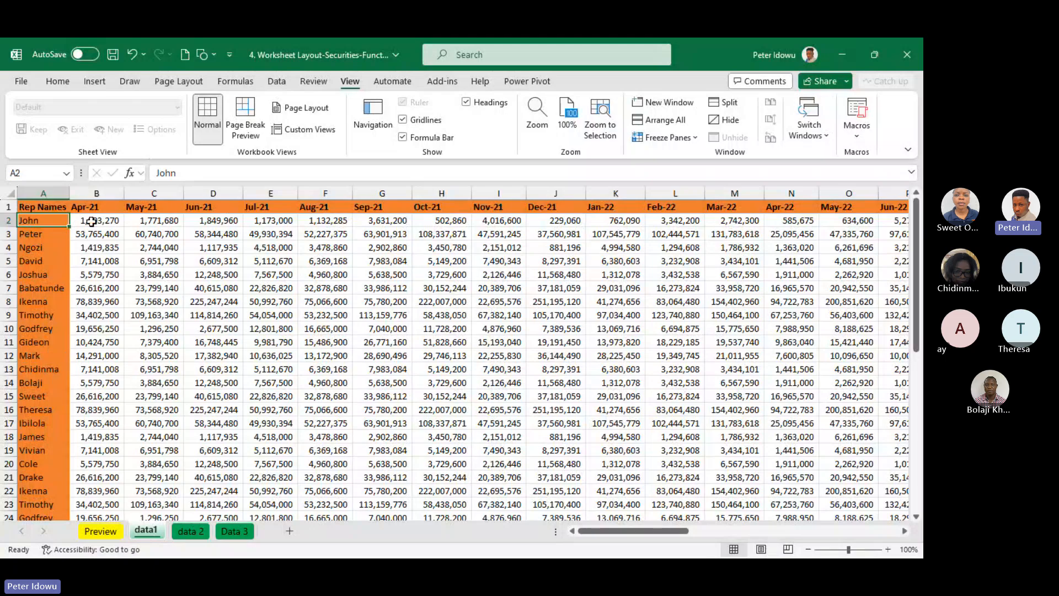
left_click(92, 220)
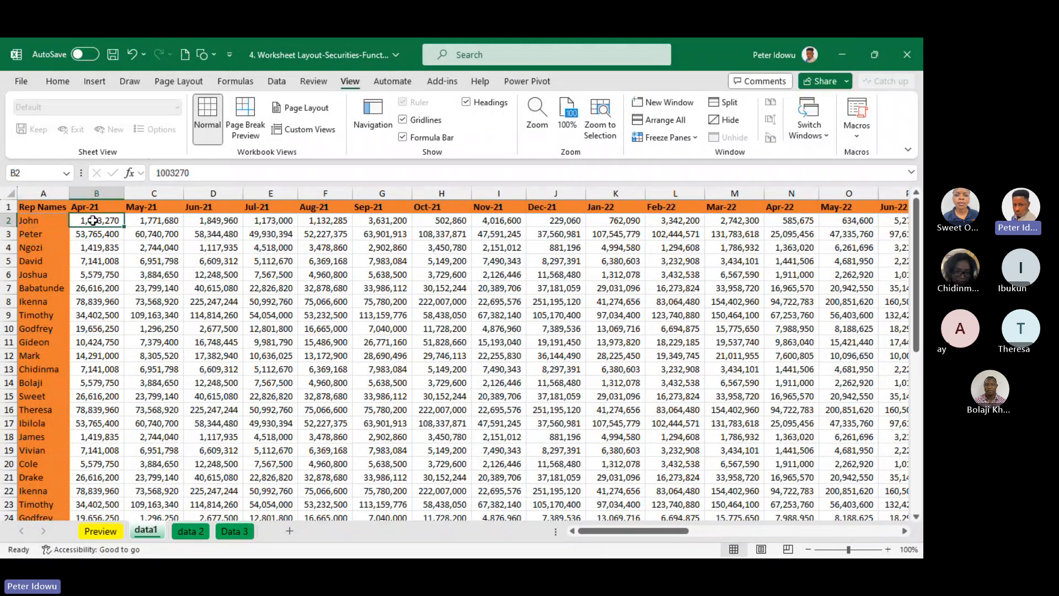
left_click(107, 205)
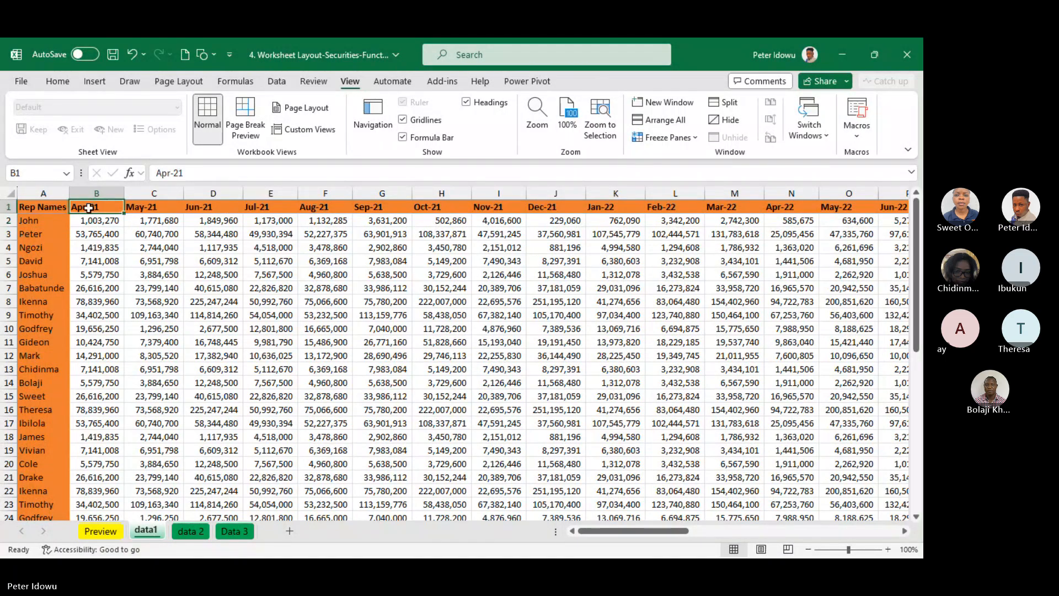
left_click(57, 206)
left_click(101, 206)
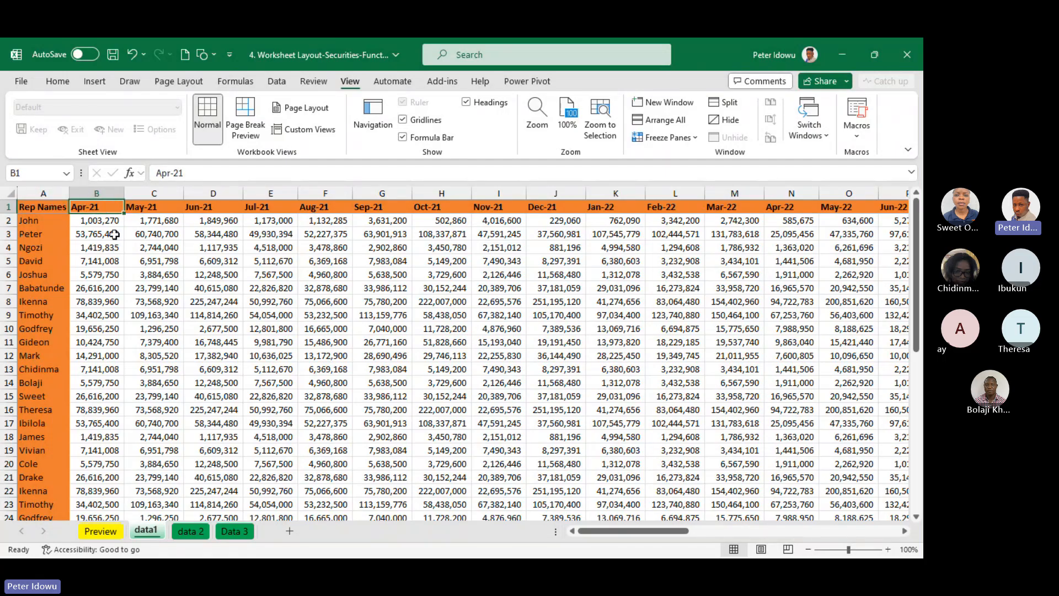
left_click(108, 221)
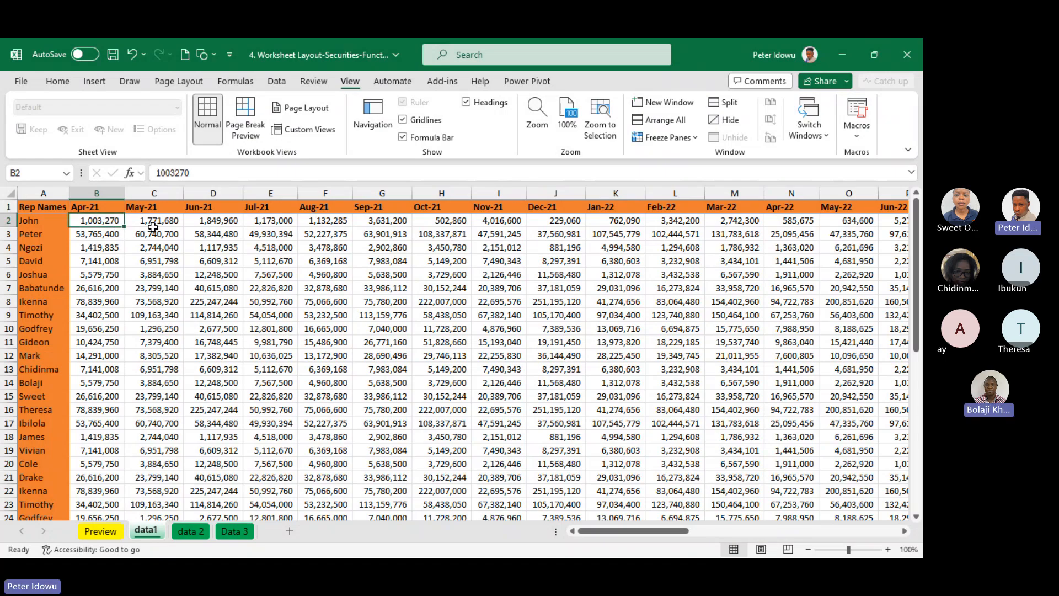
left_click(153, 223)
left_click(102, 222)
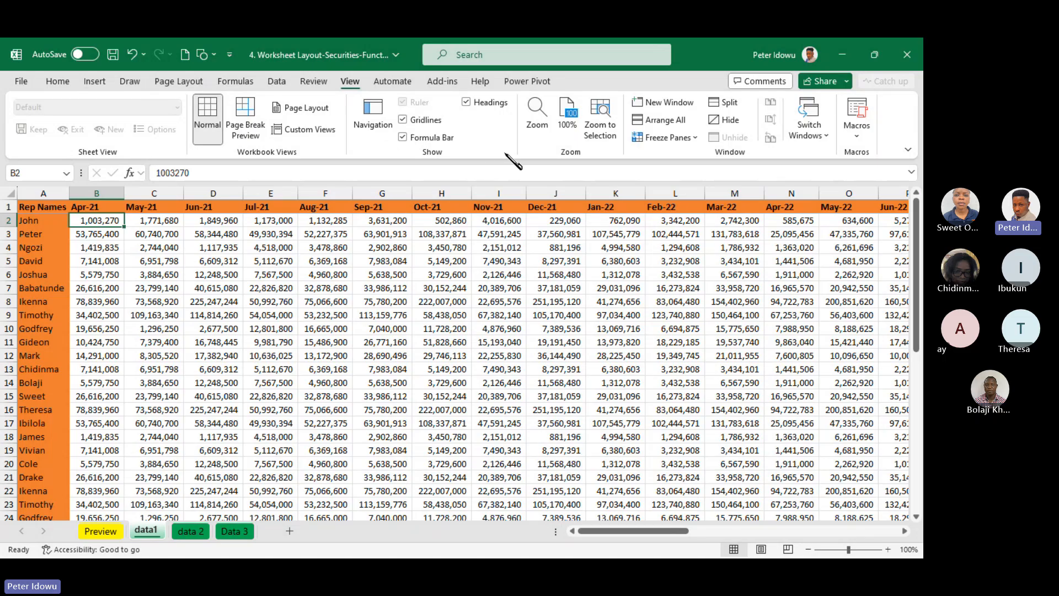
left_click(667, 138)
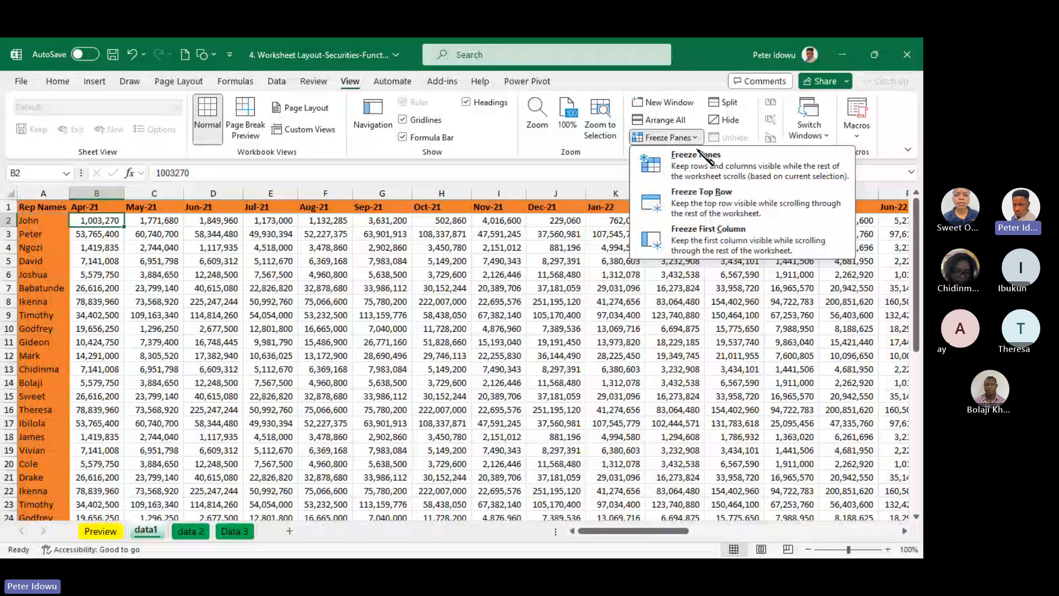
left_click(696, 156)
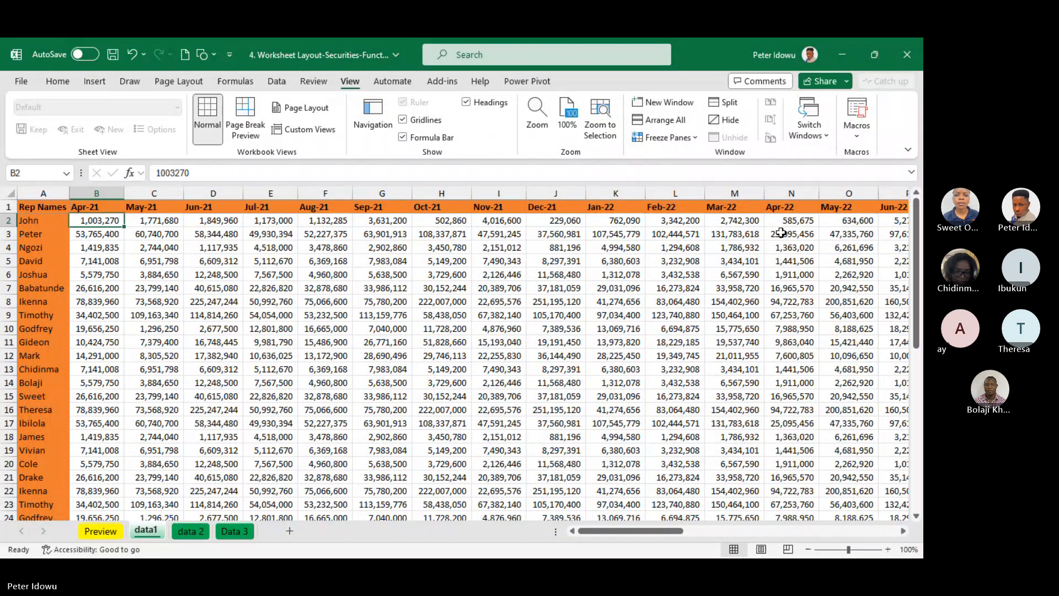
Check the frozen header row and Rep Names column in both directions, and unfreeze the panes of data1
left_click_drag(916, 221, 913, 190)
left_click_drag(639, 530, 307, 548)
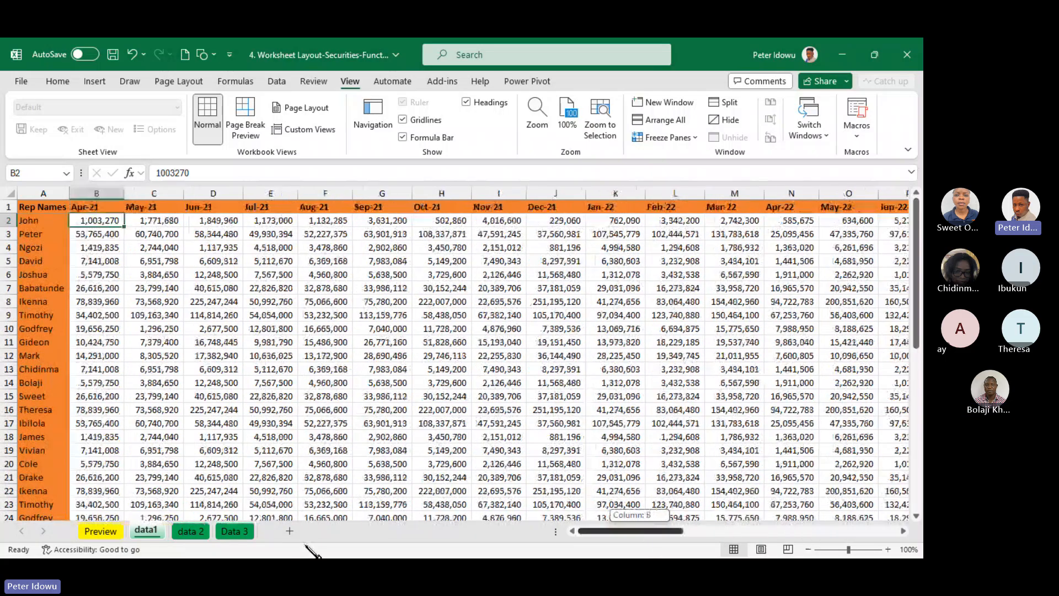
left_click(694, 138)
left_click(711, 158)
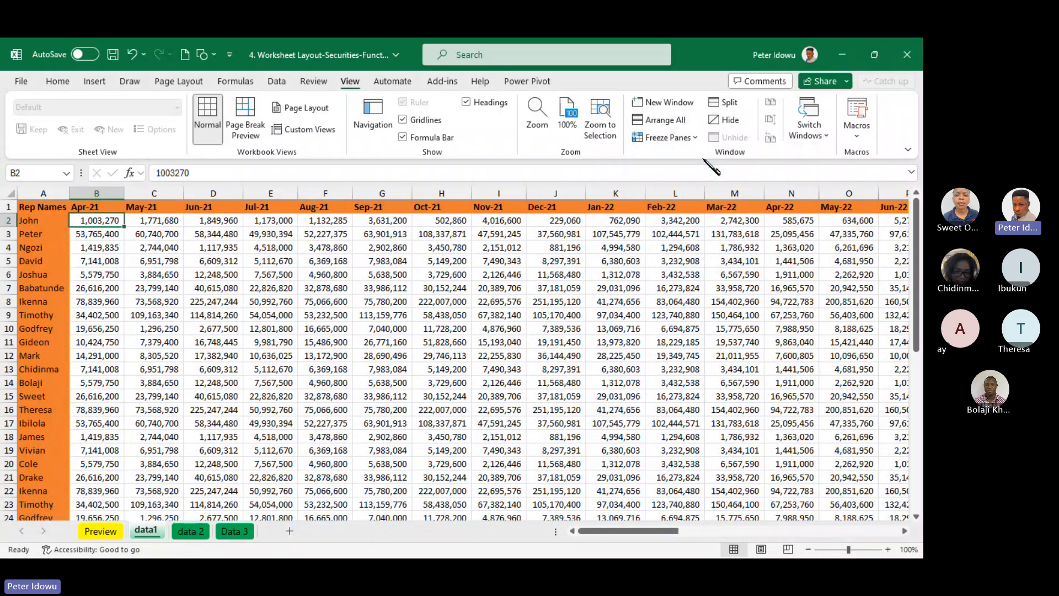
Fill the Rep Names and Apr-21 columns of data1, A1:B46, with orange
left_click(496, 274)
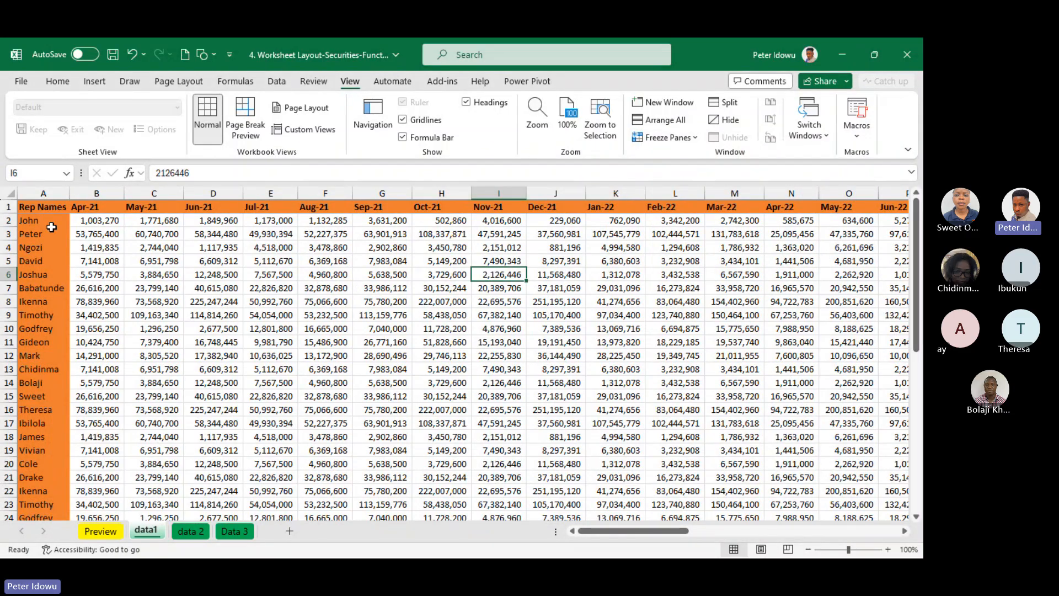
left_click_drag(44, 207, 86, 488)
left_click(57, 82)
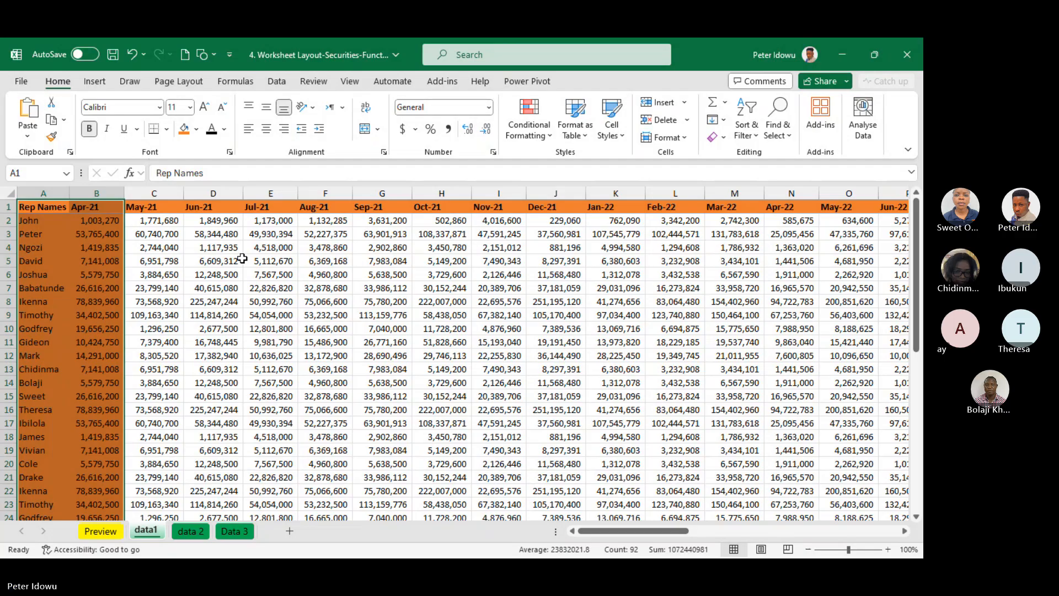
left_click(162, 234)
left_click(166, 220)
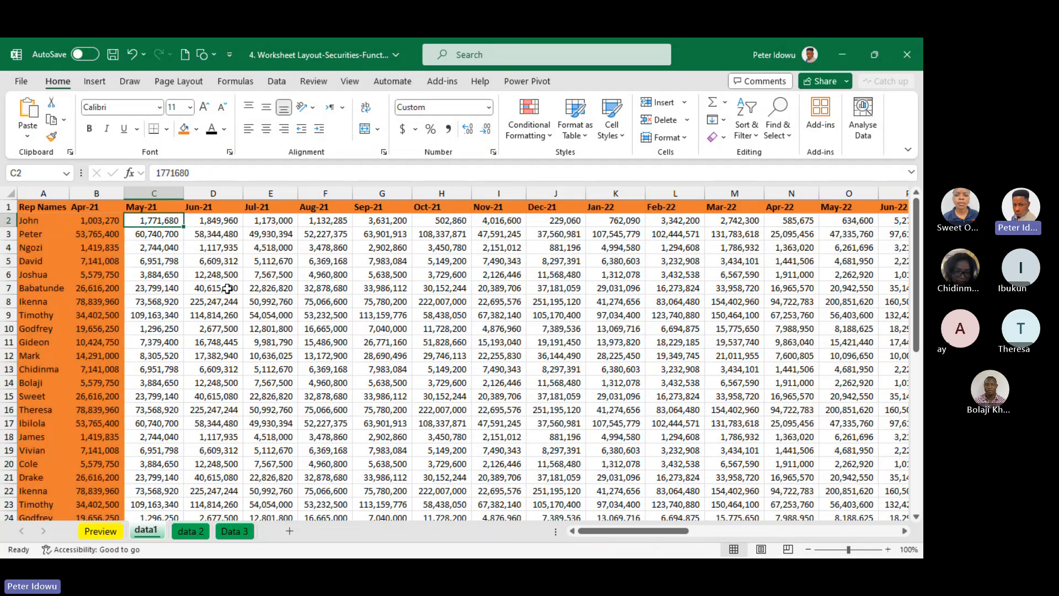
left_click(175, 236)
left_click(172, 223)
key("Right")
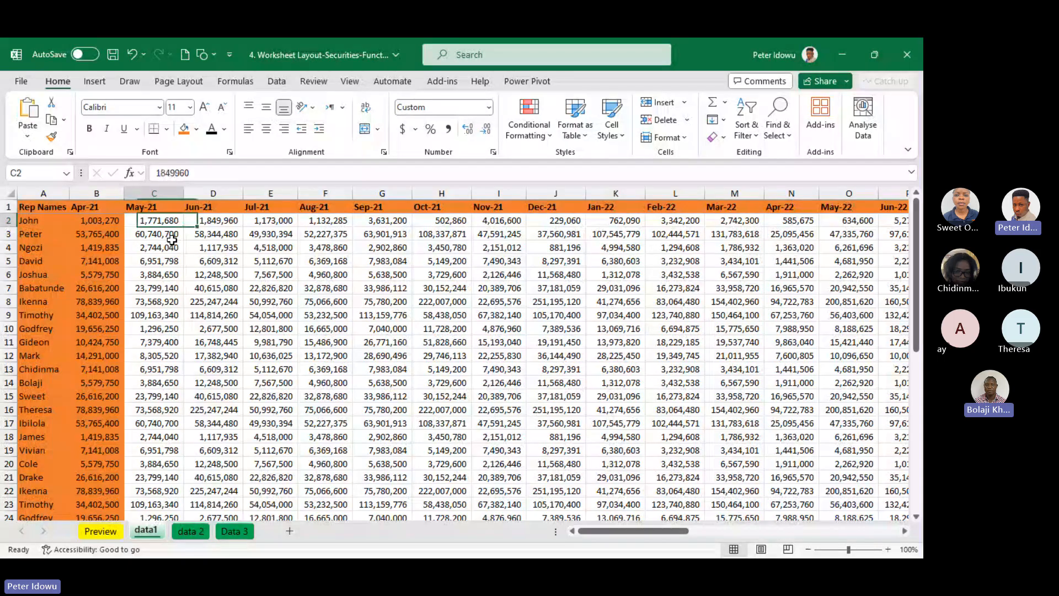
left_click(99, 224)
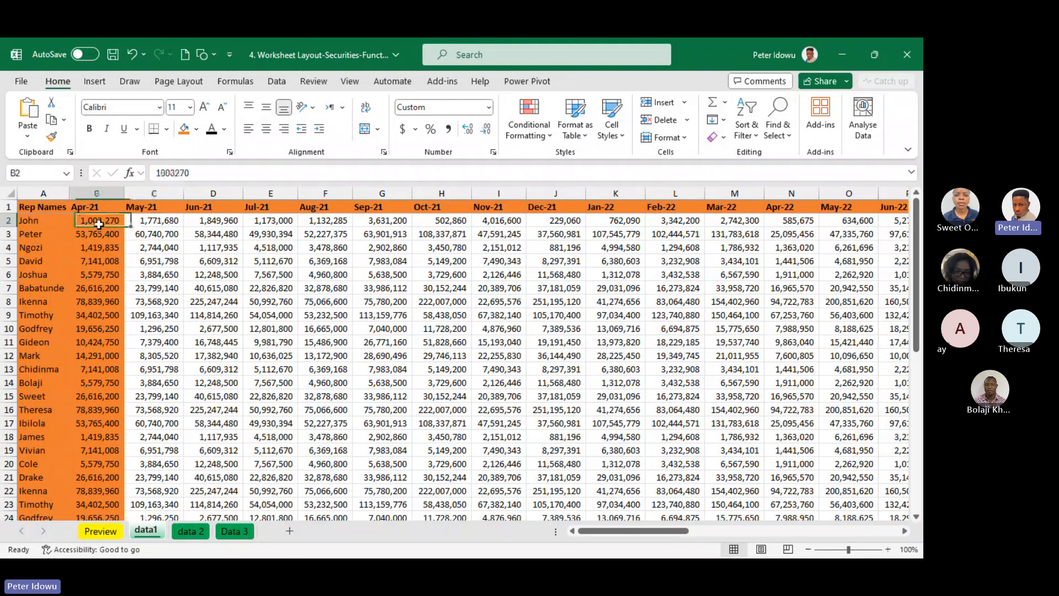
left_click(143, 222)
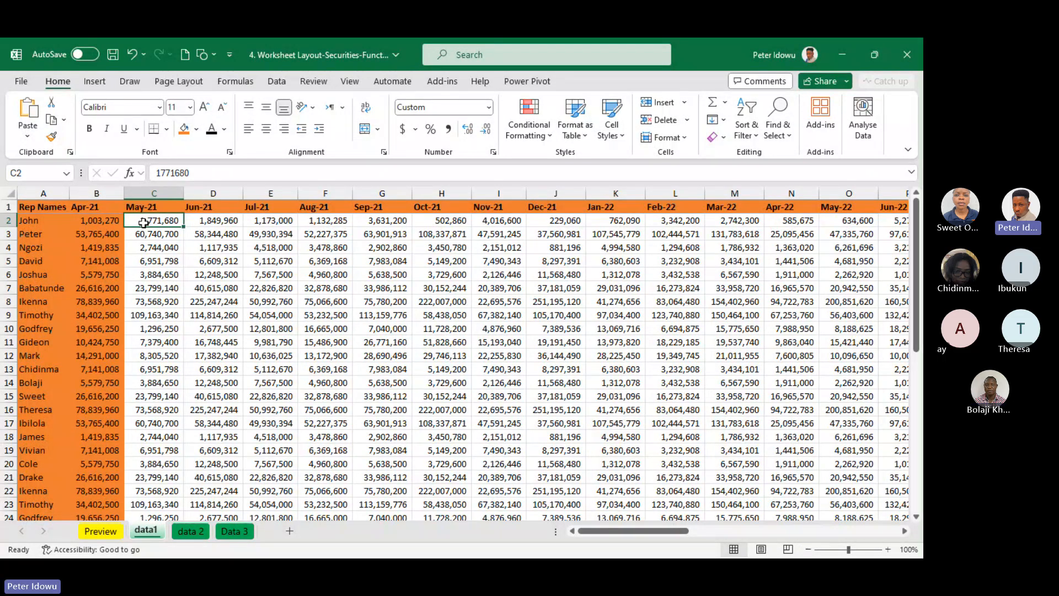
Apply thick outside borders to cell C3 of data1
left_click(142, 237)
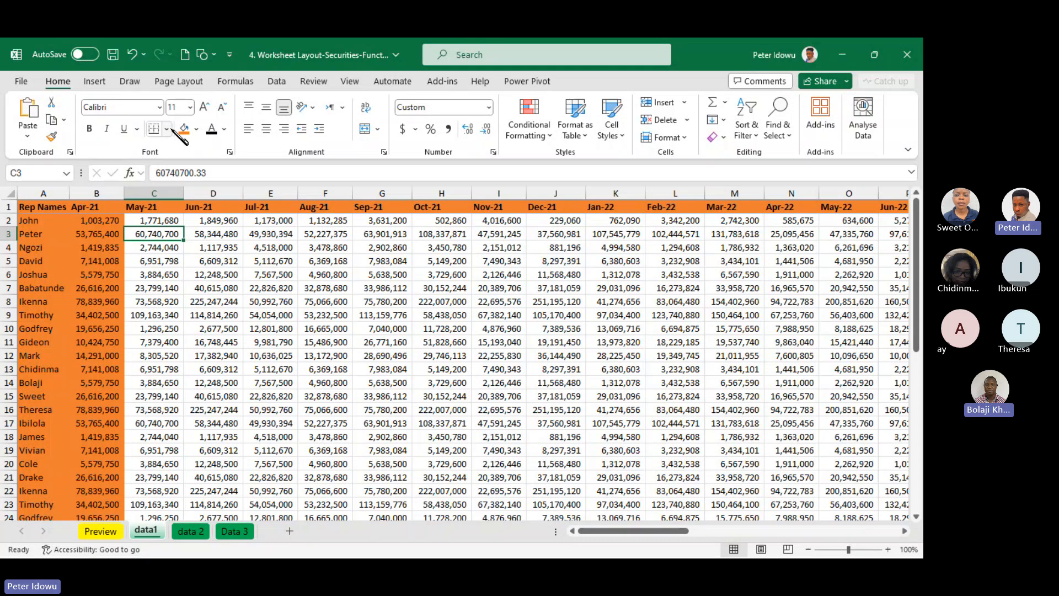
left_click(166, 128)
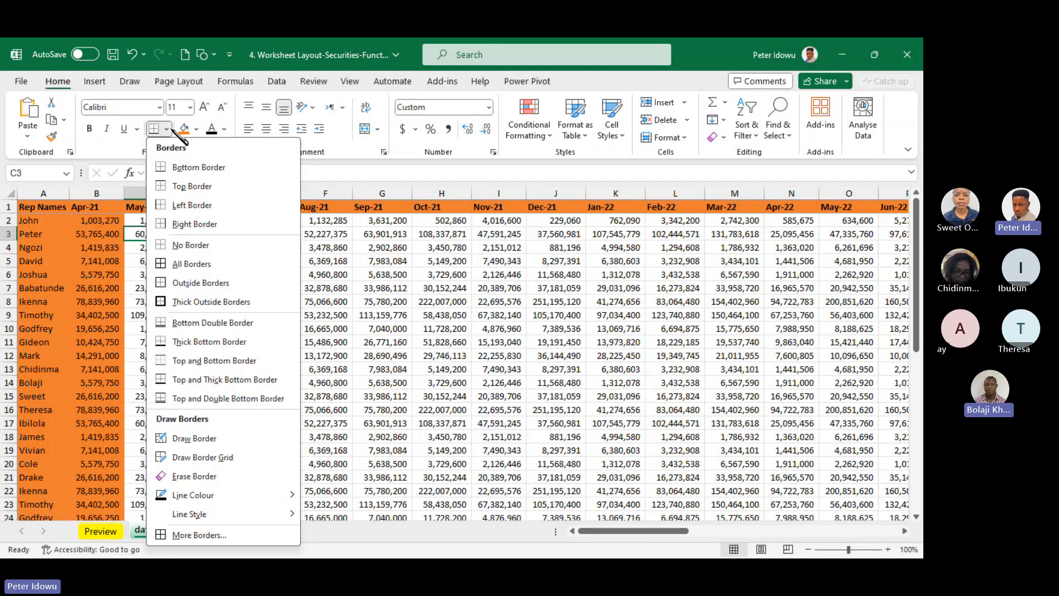
left_click(205, 302)
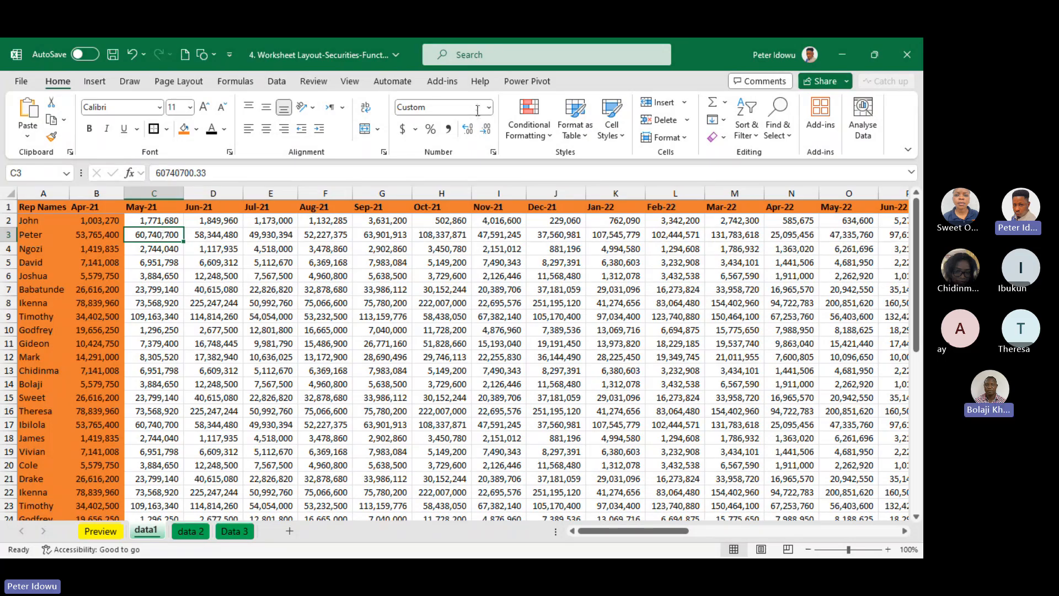
Freeze the panes of data1 at cell C3, so rows 1:2 and columns A:B are held, and select C1:G2
left_click(350, 81)
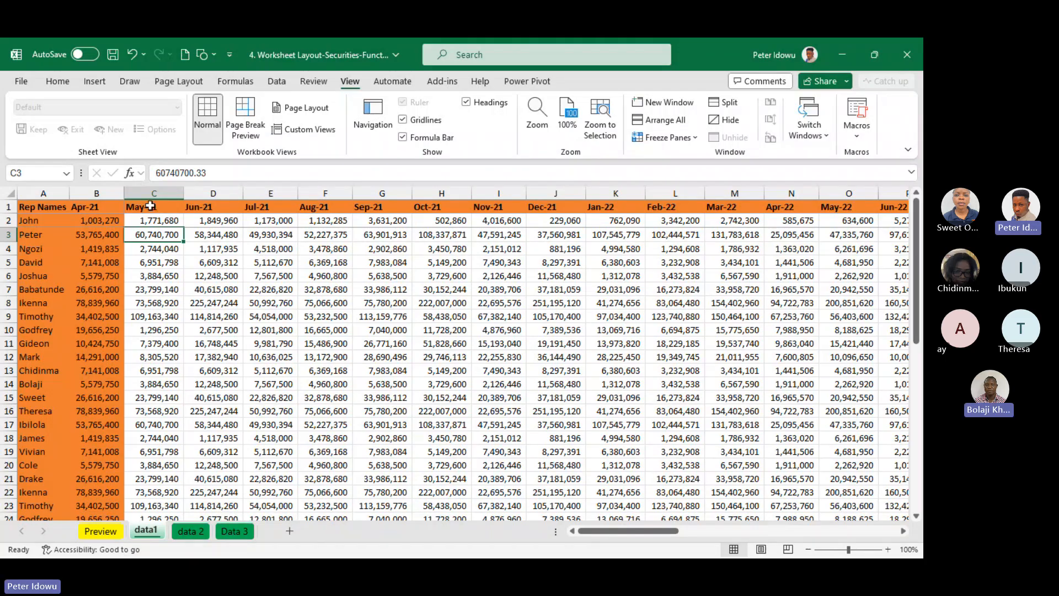
left_click_drag(156, 213, 364, 228)
left_click_drag(919, 234, 914, 208)
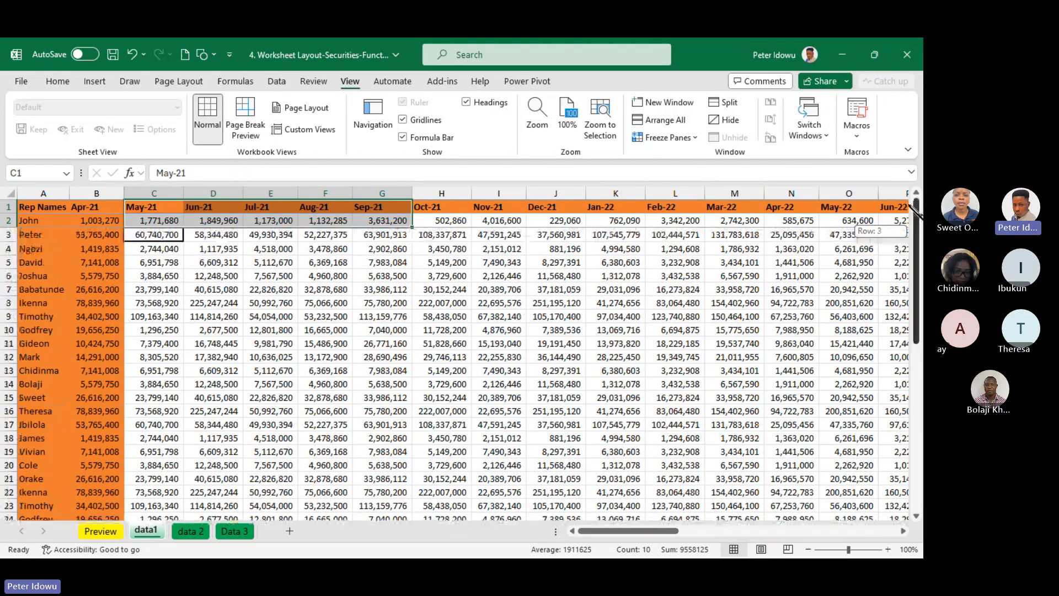
Unfreeze the panes of data1
left_click(57, 81)
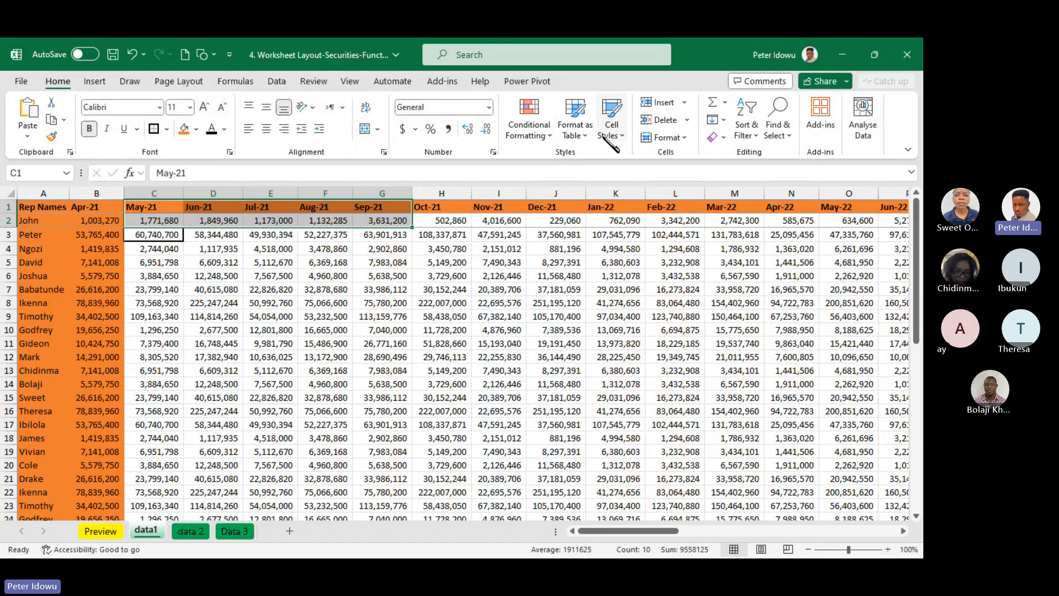
left_click(350, 82)
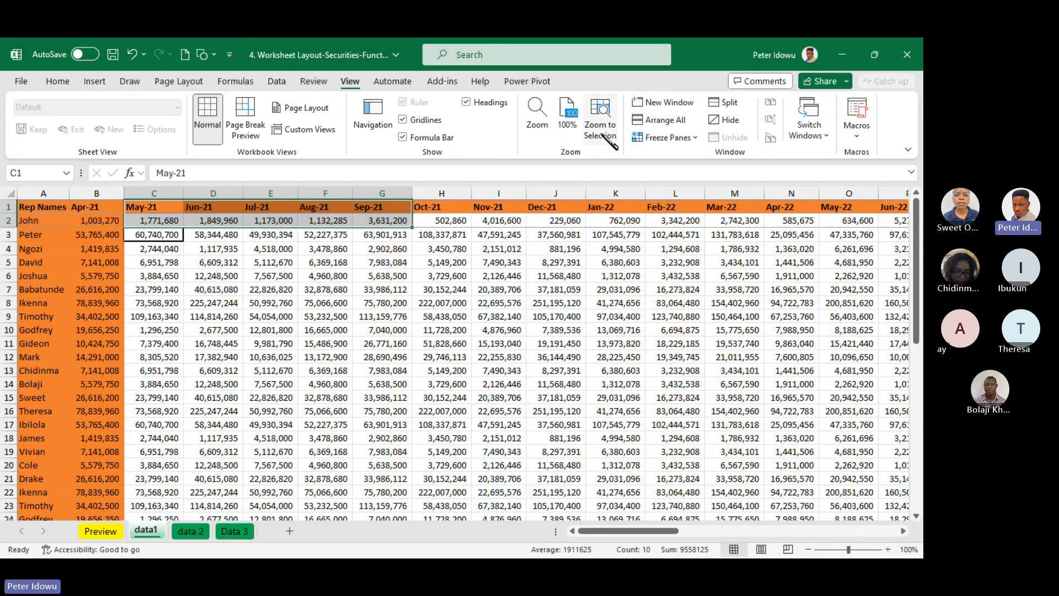
left_click(666, 138)
left_click(684, 160)
left_click(253, 301)
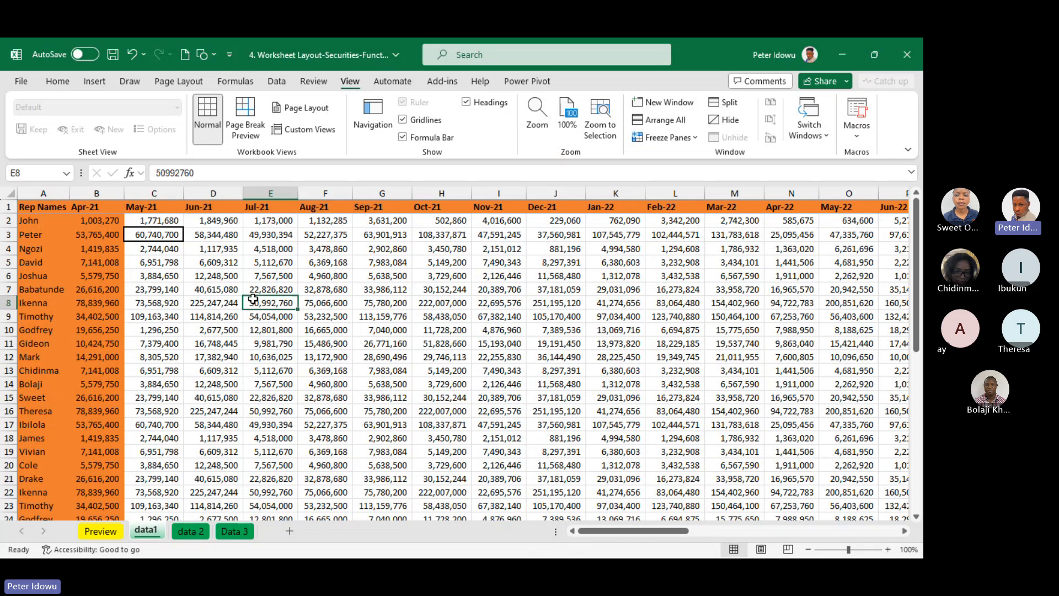
Freeze the panes of data1 at cell C2, so the header row and the Rep Names and Apr-21 columns are held
left_click(156, 220)
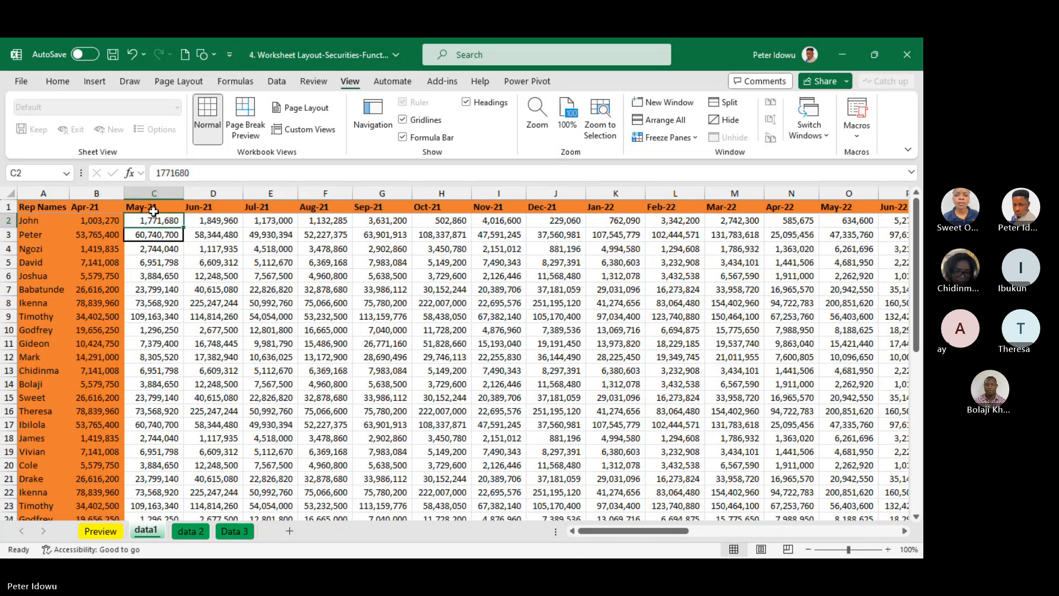
key("alt+h")
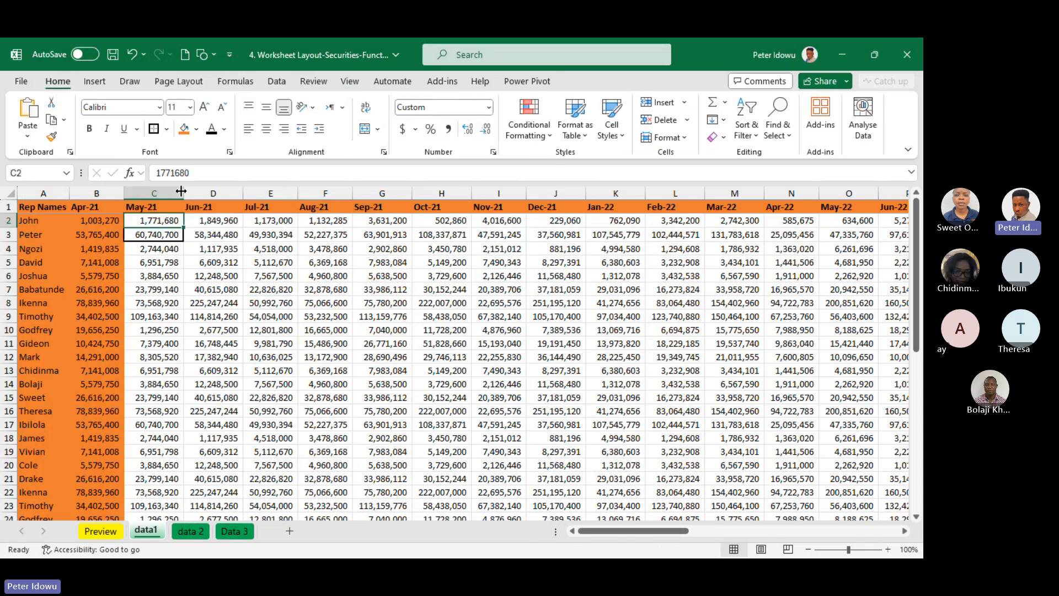
left_click(353, 58)
left_click(589, 84)
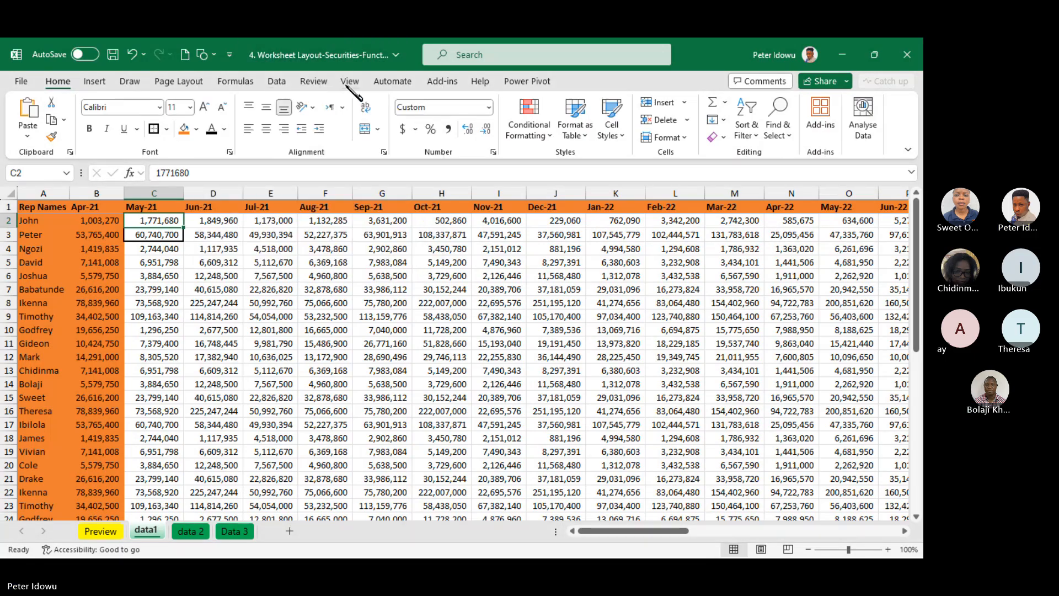
left_click(349, 83)
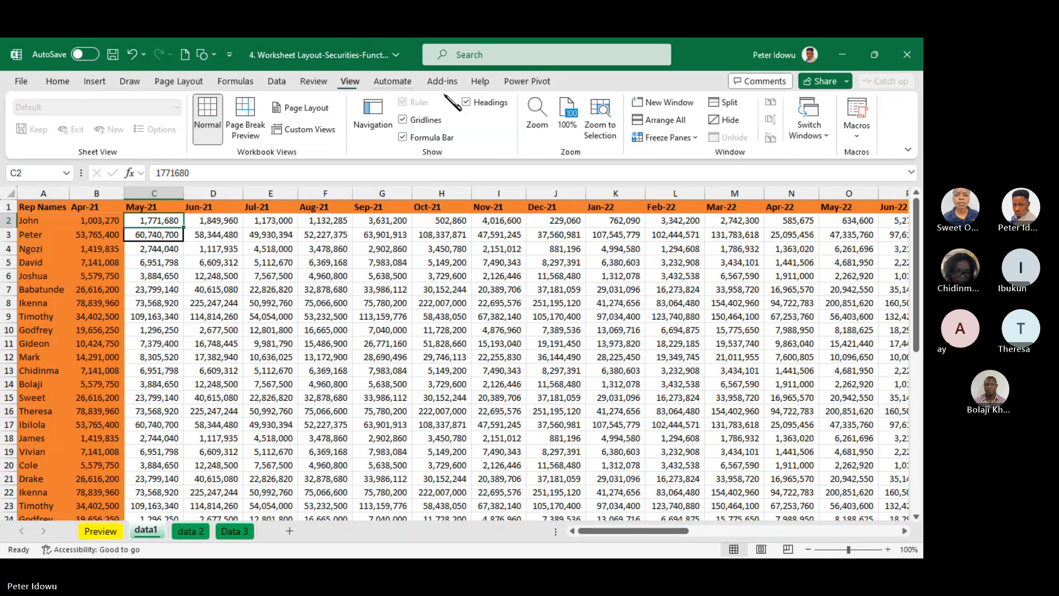
left_click(667, 138)
left_click(684, 159)
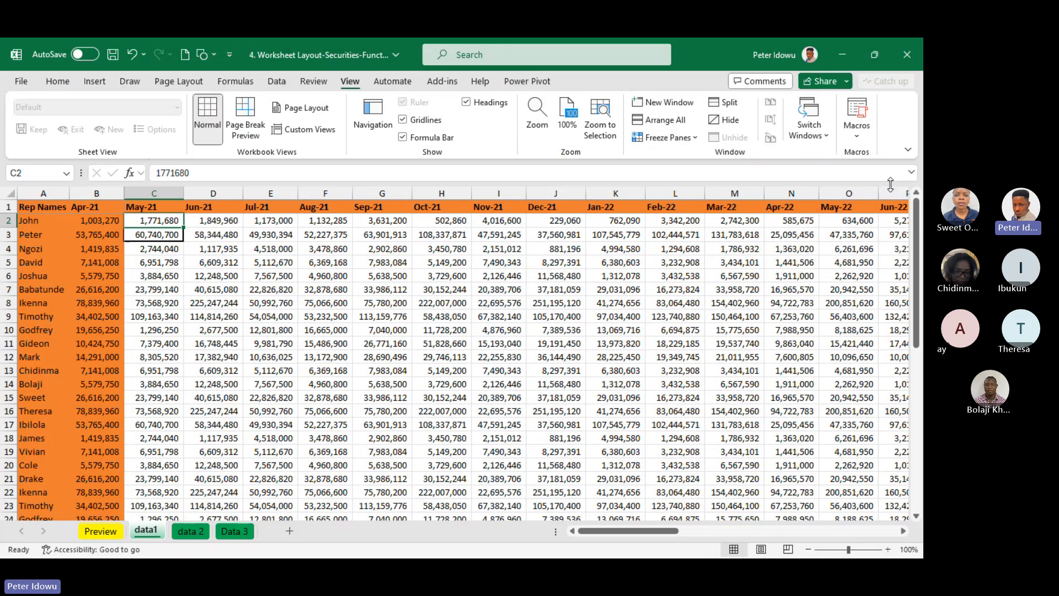
mouse_move(918, 229)
left_mouse_down()
mouse_move(919, 367)
mouse_move(917, 224)
left_mouse_up()
Remove the borders from cells C2 and C3 by applying No Border
left_click(57, 81)
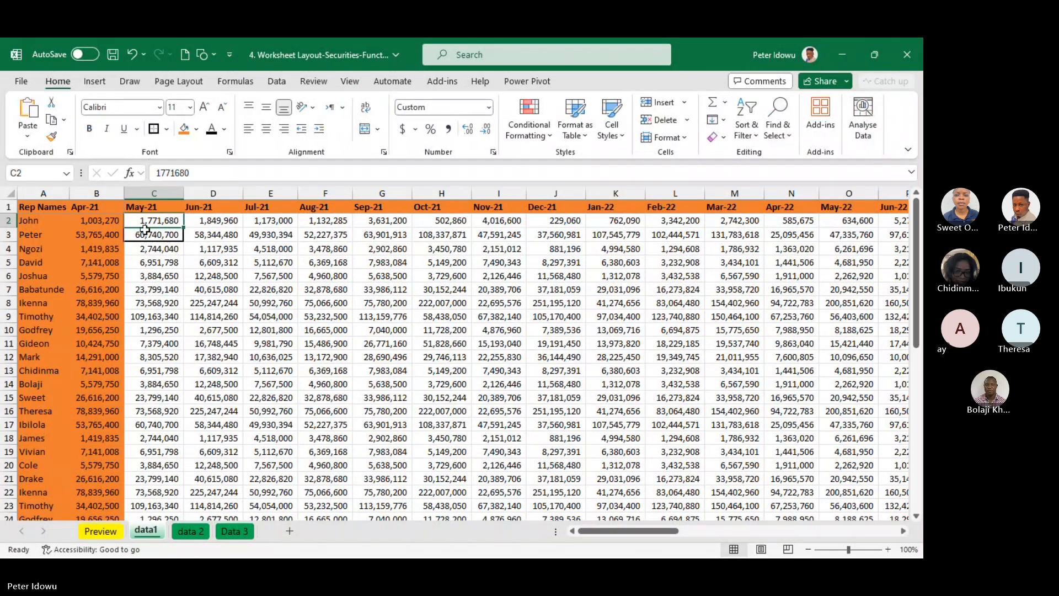
left_click(166, 129)
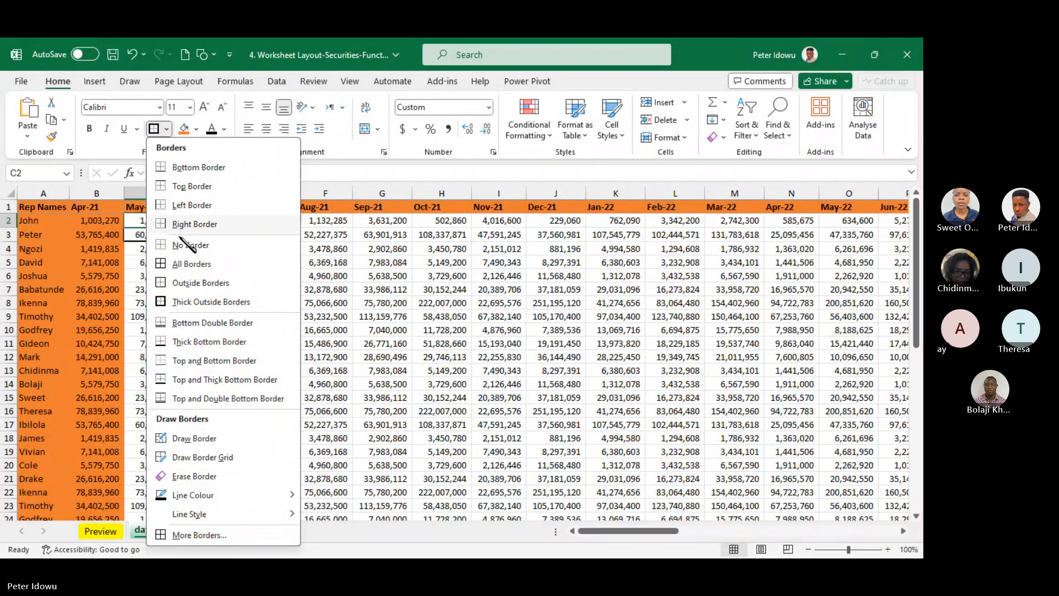
left_click(208, 250)
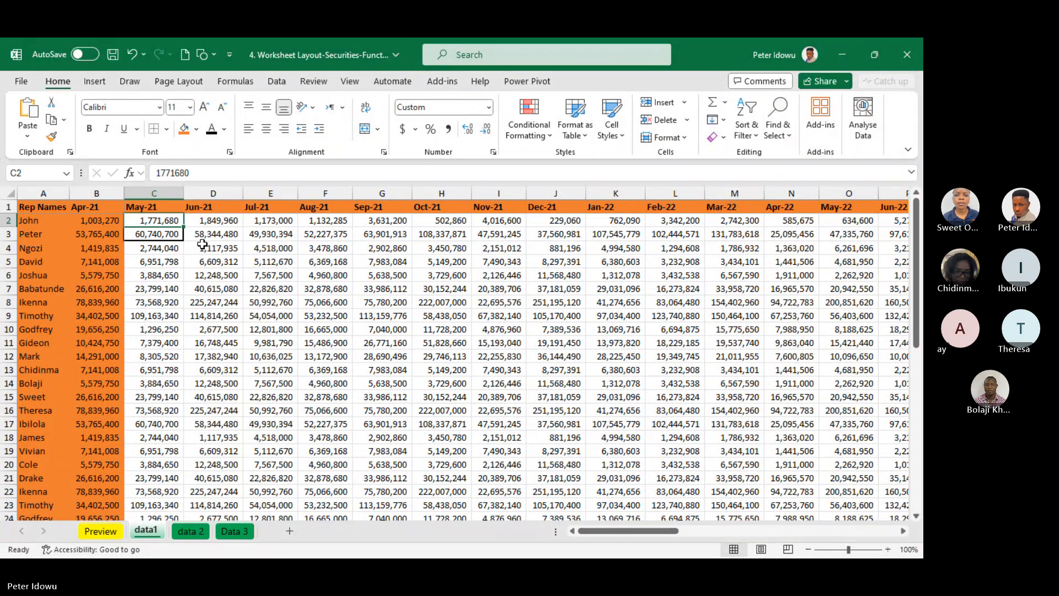
left_click_drag(150, 221, 151, 231)
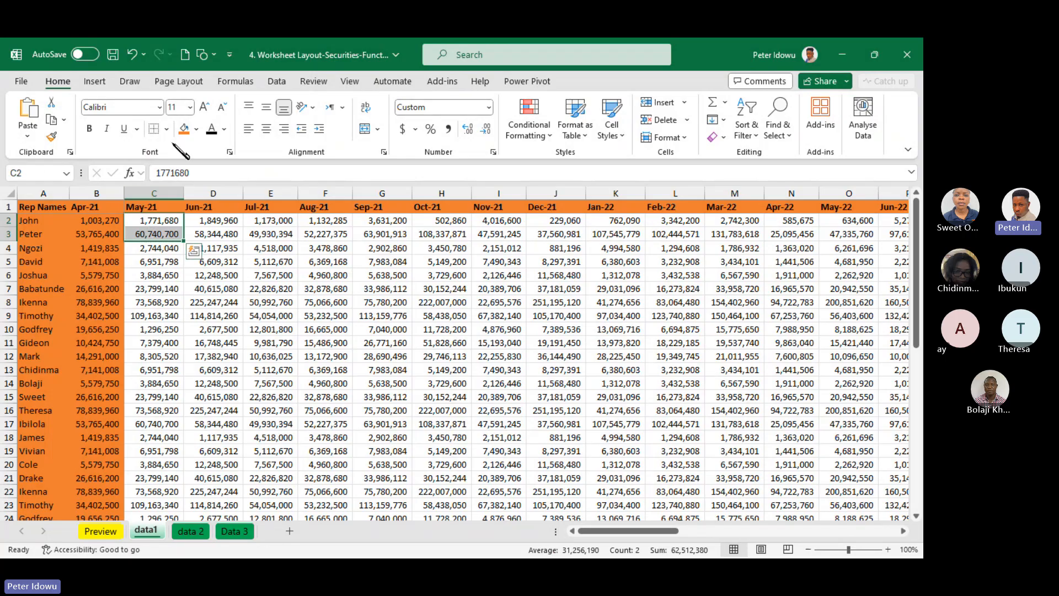
left_click(253, 297)
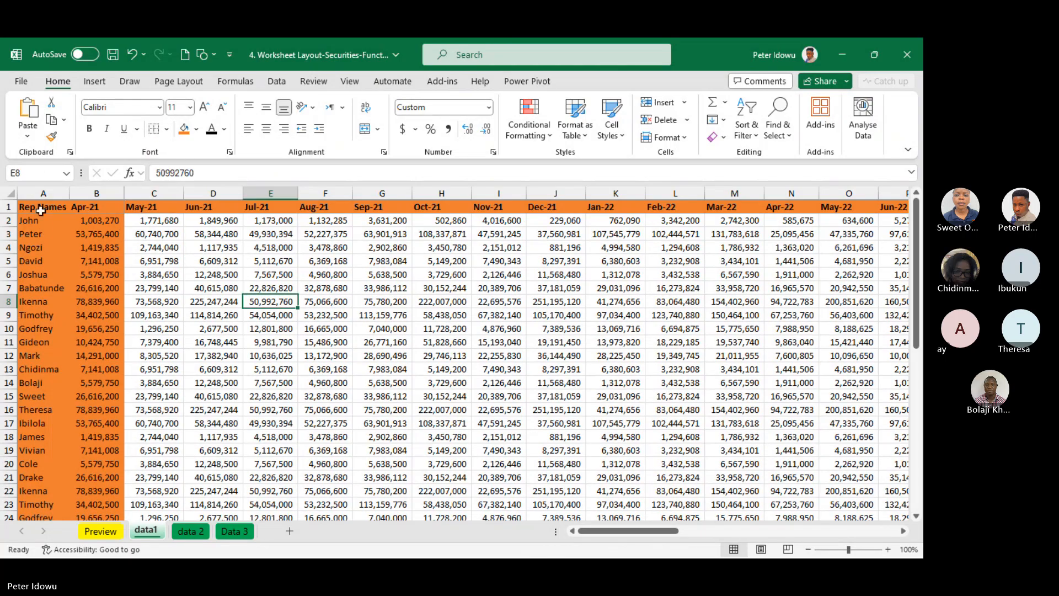
Clear the fill colour from the whole data1 table, A1:AQ46
left_click_drag(40, 209, 102, 208)
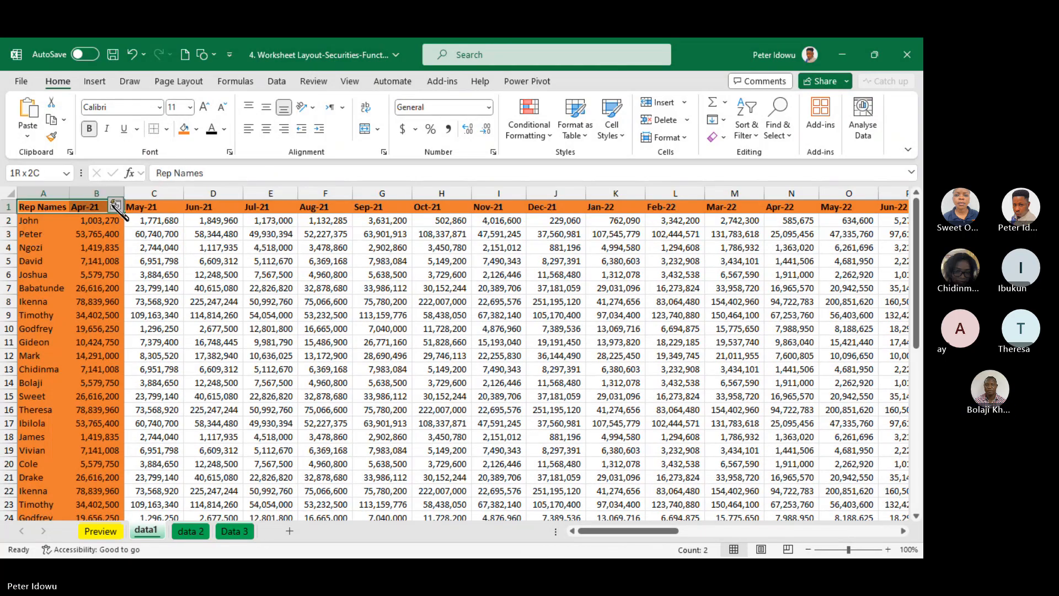
key("ctrl+shift+Right")
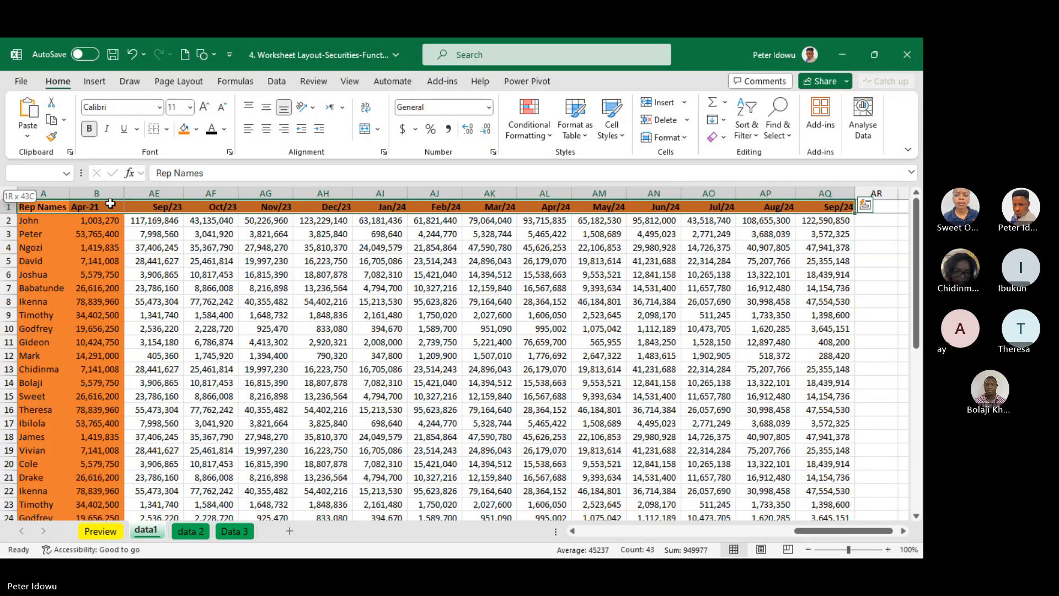
key("ctrl+shift+Down")
left_click(196, 129)
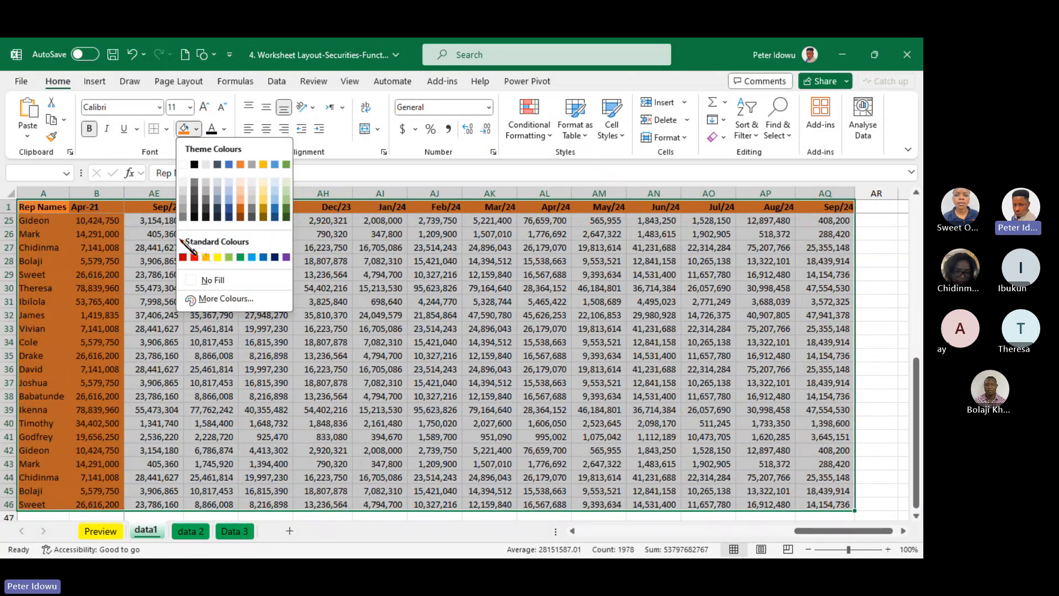
left_click(188, 279)
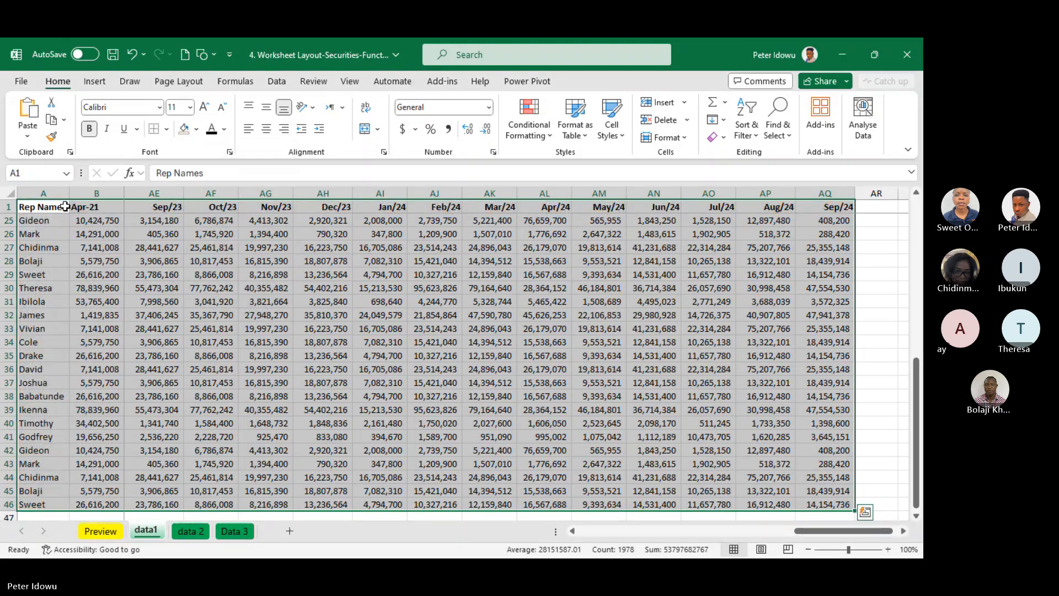
Fill the header row of data1, A1:AQ1, with the standard orange colour
left_click(65, 206)
key("ctrl+shift+Right")
left_click(196, 129)
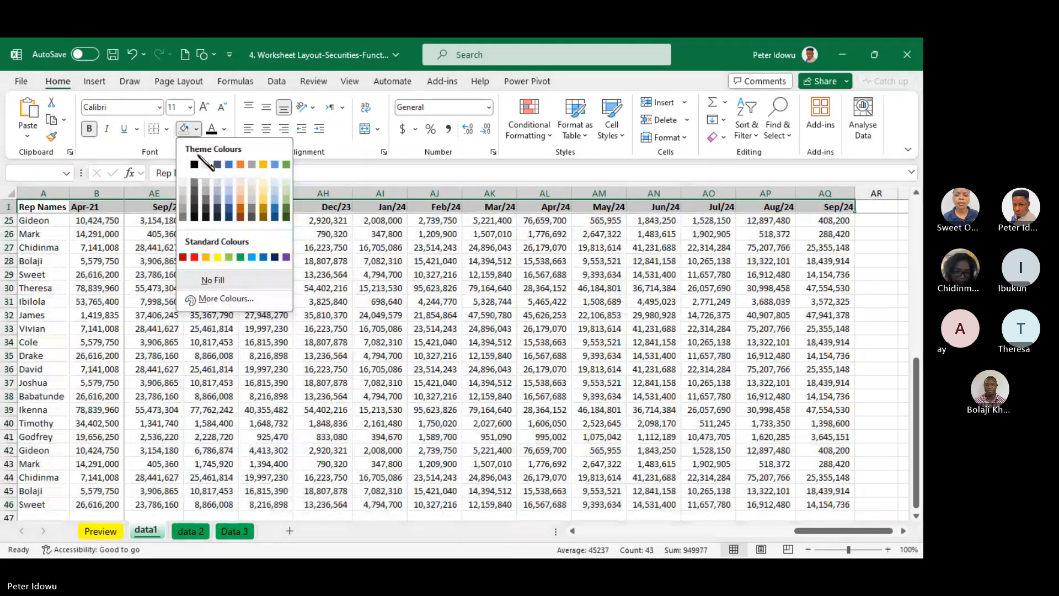
left_click(206, 257)
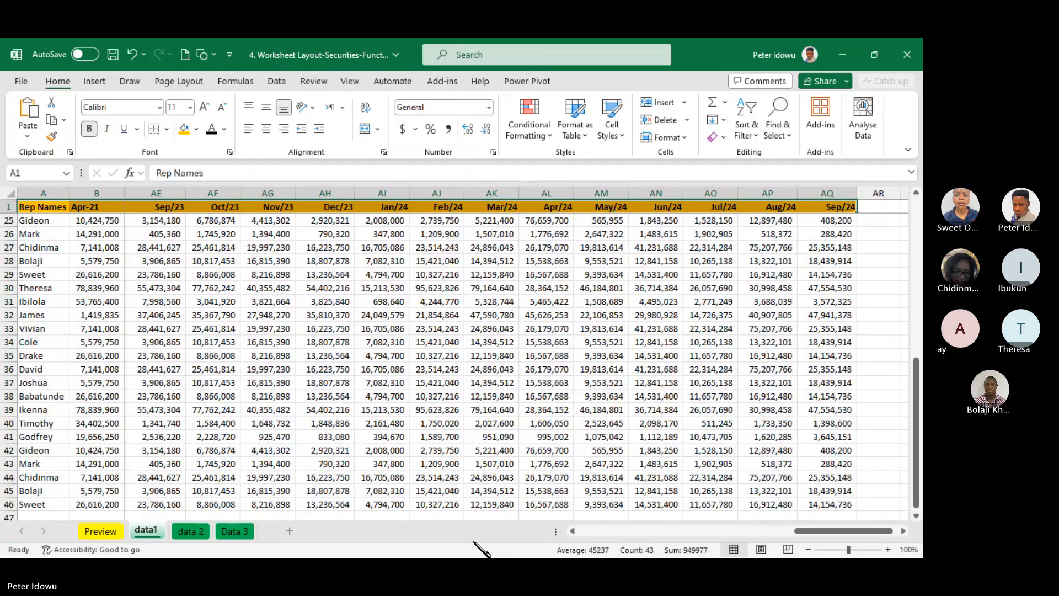
Remove the frozen rows and columns from data1 with Unfreeze Panes
left_click_drag(814, 529, 593, 531)
left_click(350, 81)
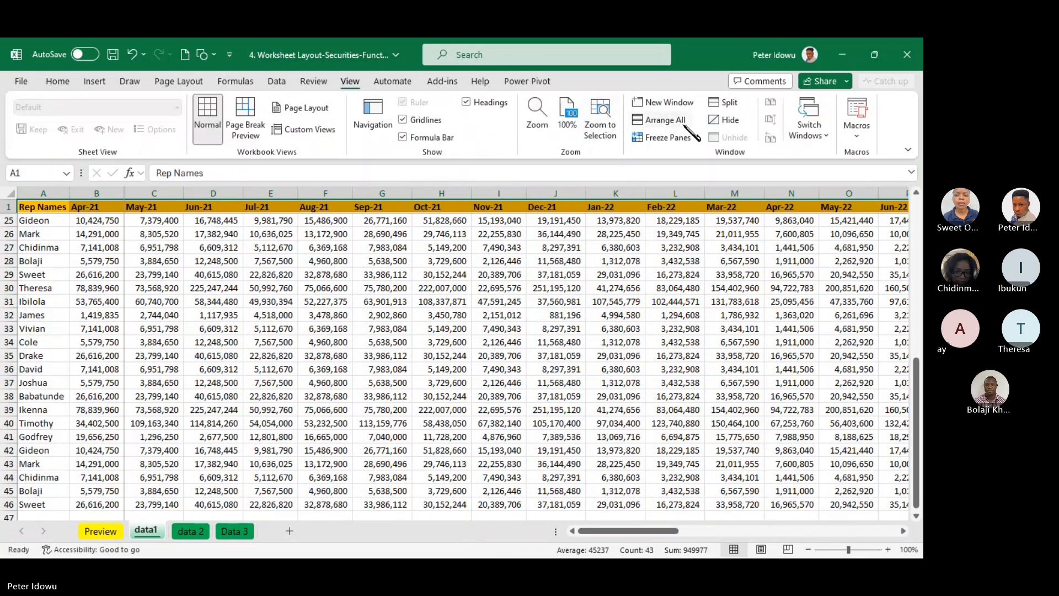
left_click(686, 138)
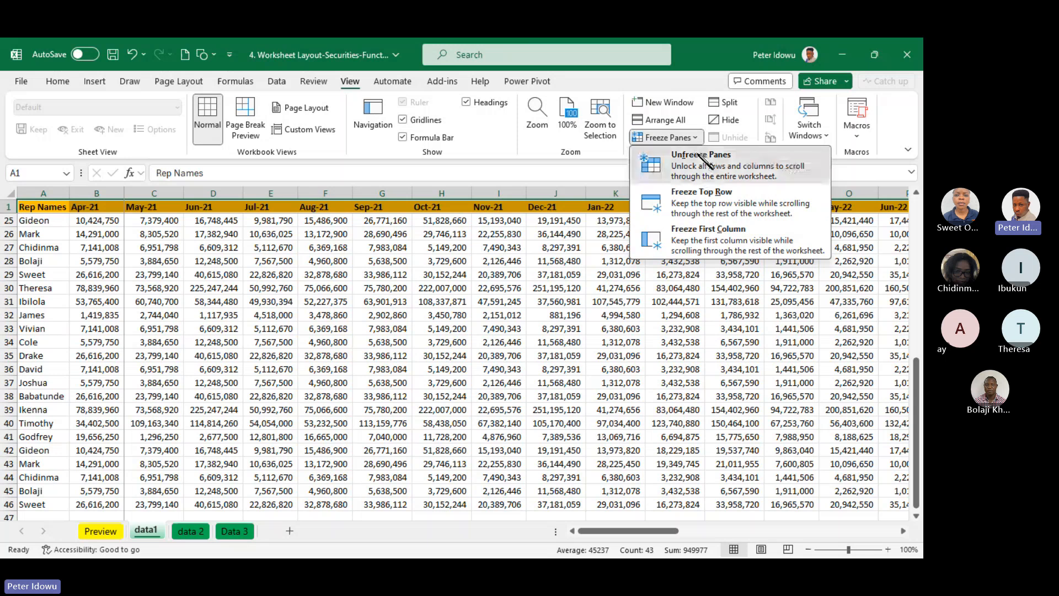
left_click(701, 159)
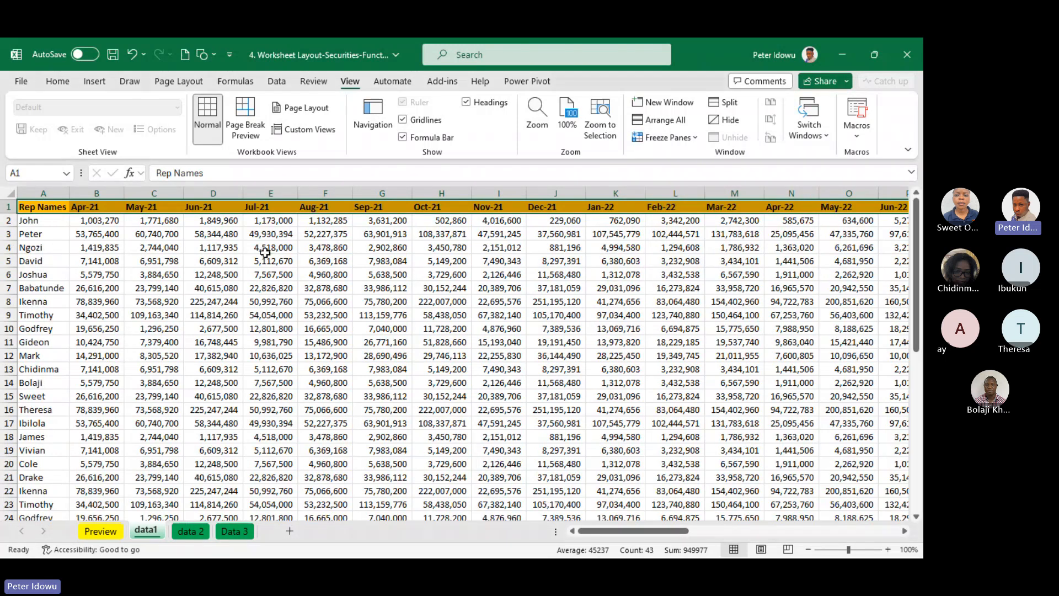
Insert a new column before Apr-21 in data1 and enter the header Channel in B1
right_click(95, 193)
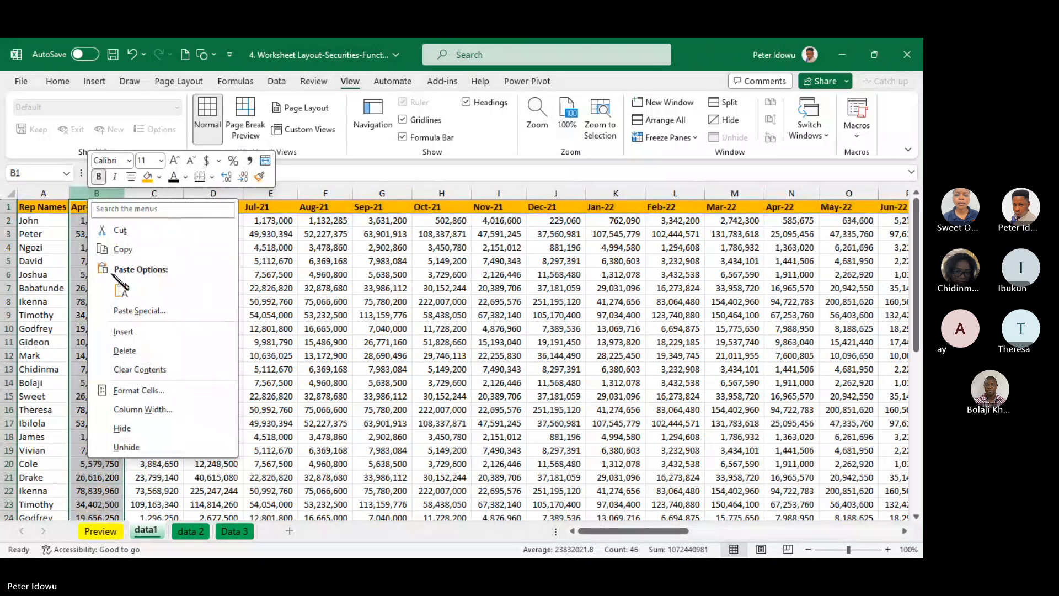
left_click(131, 332)
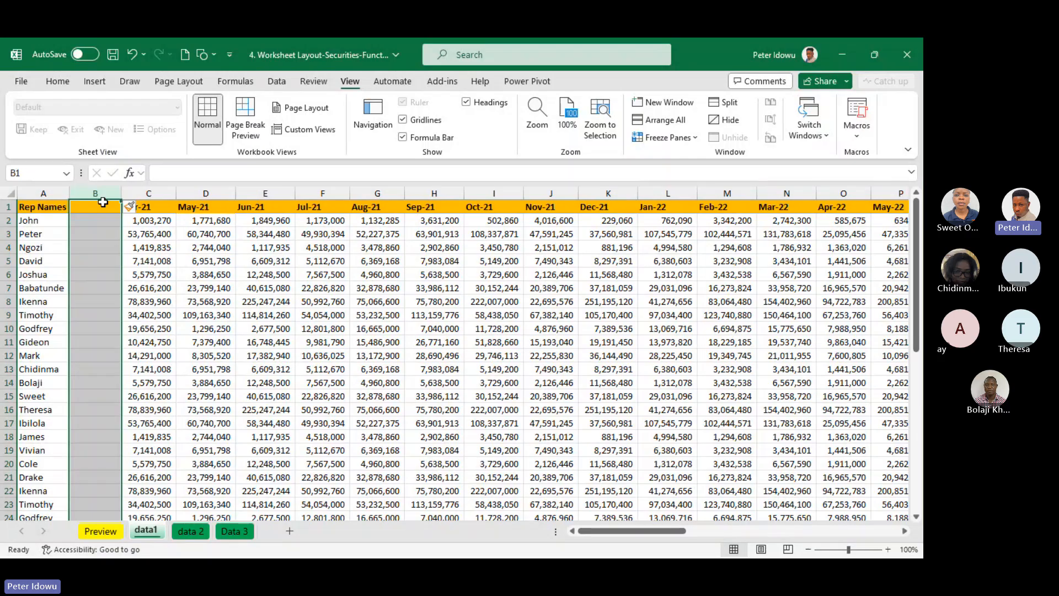
left_click(103, 205)
type("Cha")
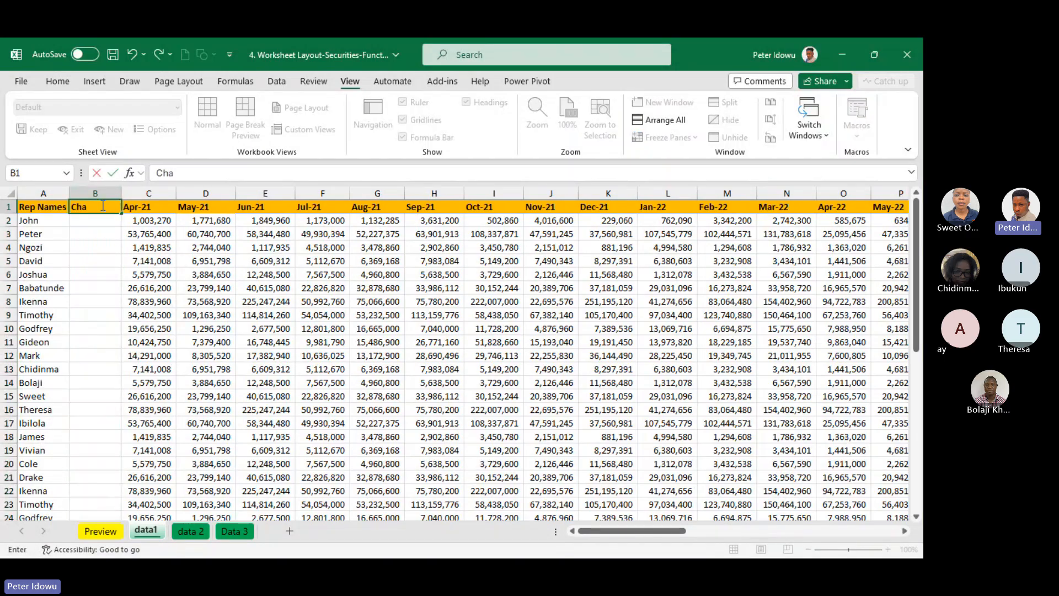
type("nnel")
left_click(108, 219)
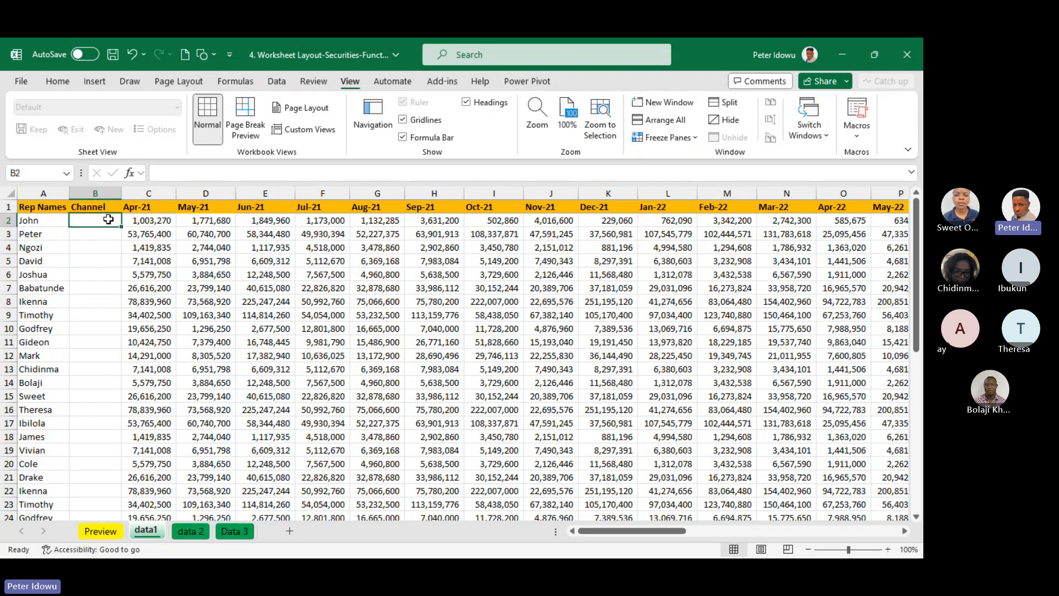
Enter consumer in B2 and RX in B3 under the Channel header
type("cons")
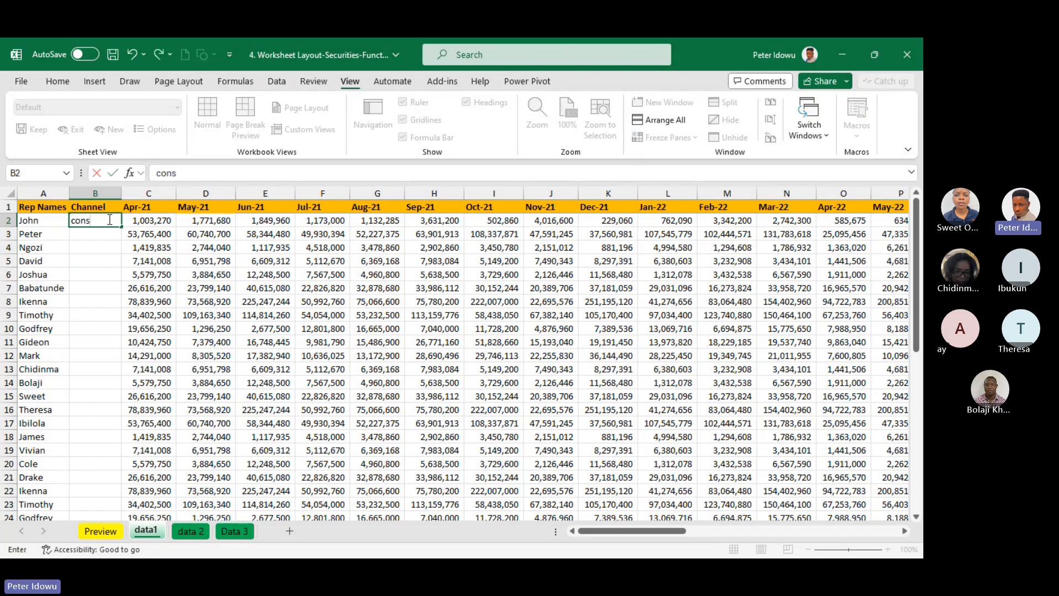
type("umer")
key("Return")
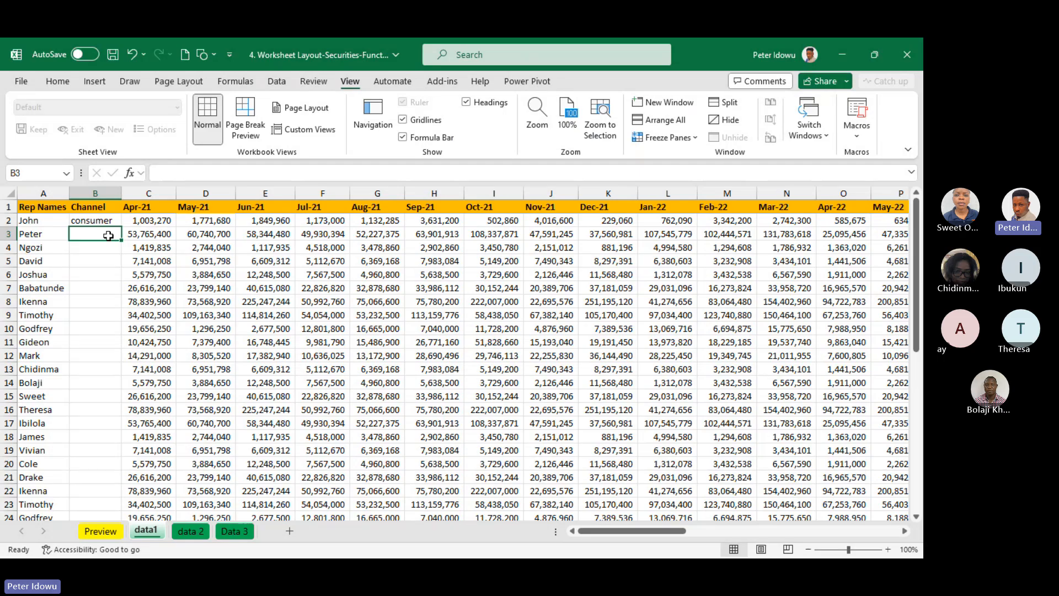
type("RX")
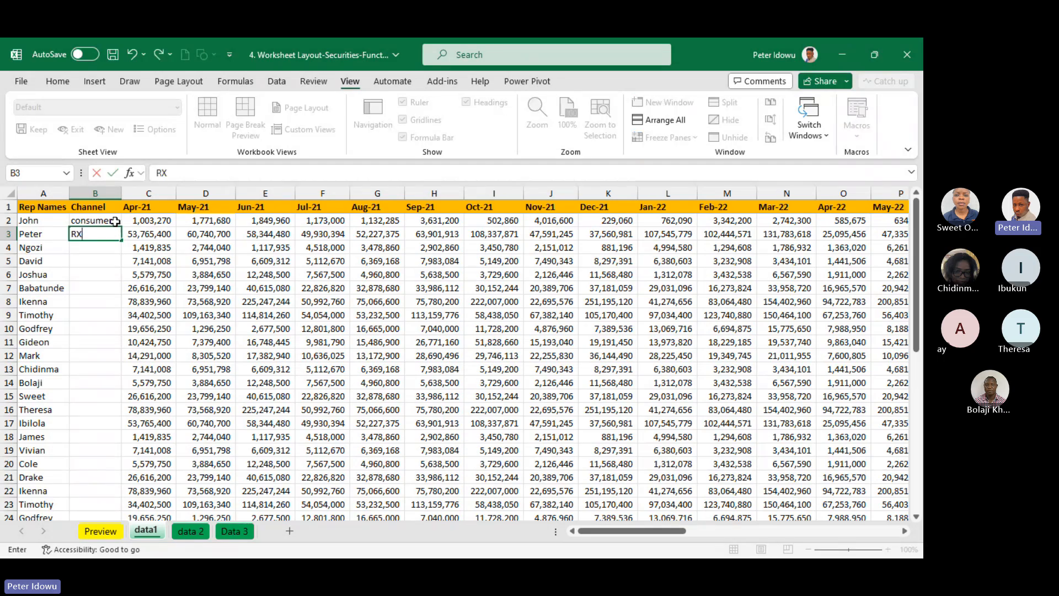
left_click(114, 221)
Copy the consumer and RX pair from B2:B3 to B4:B5 and fill the alternating pattern down to B46
left_click_drag(112, 220, 111, 234)
key("ctrl+c")
left_click(112, 247)
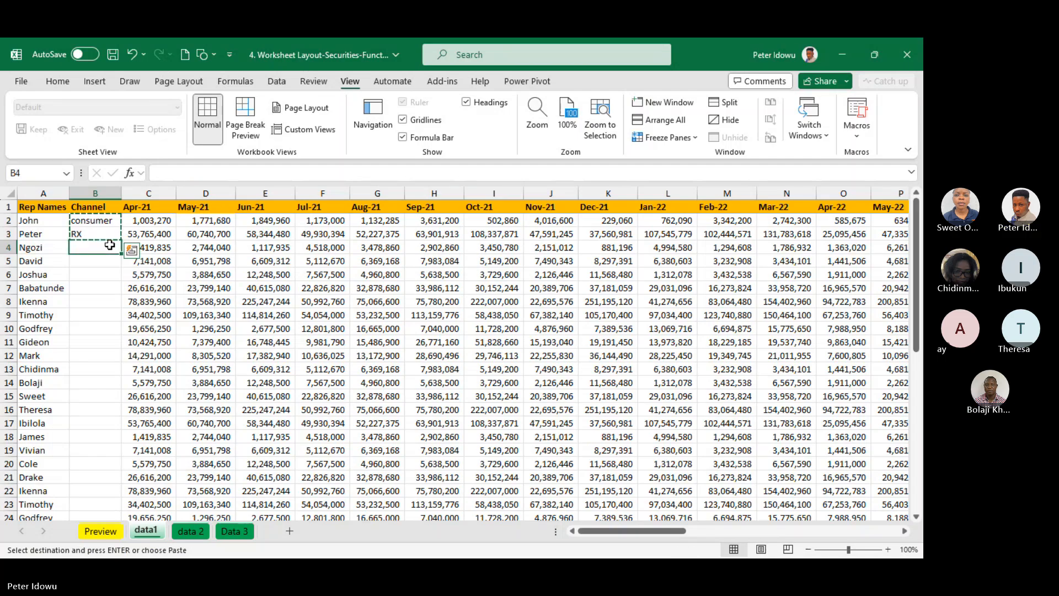
key("ctrl+v")
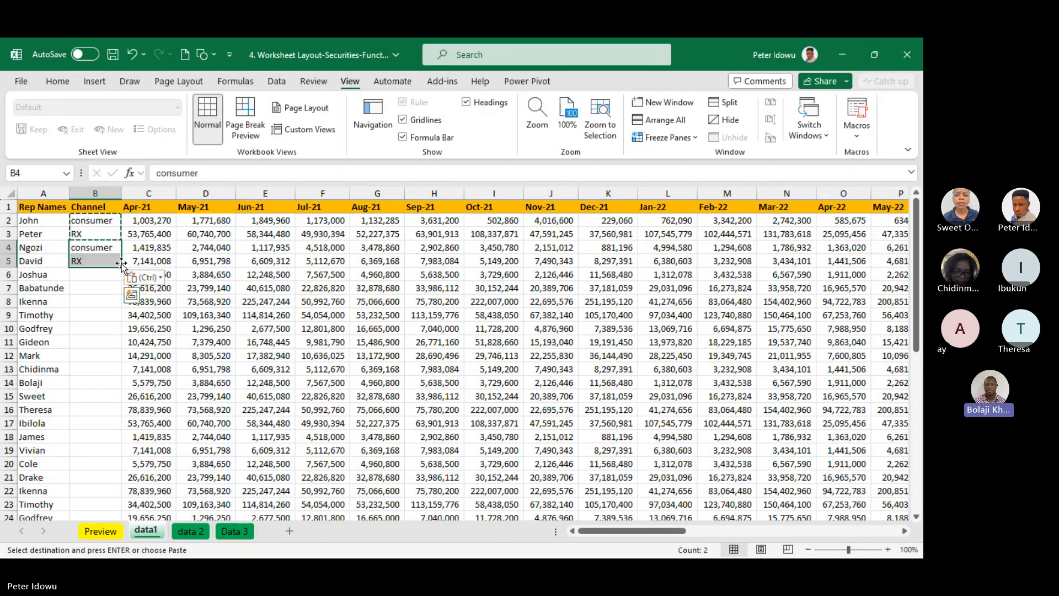
left_click_drag(121, 264, 84, 497)
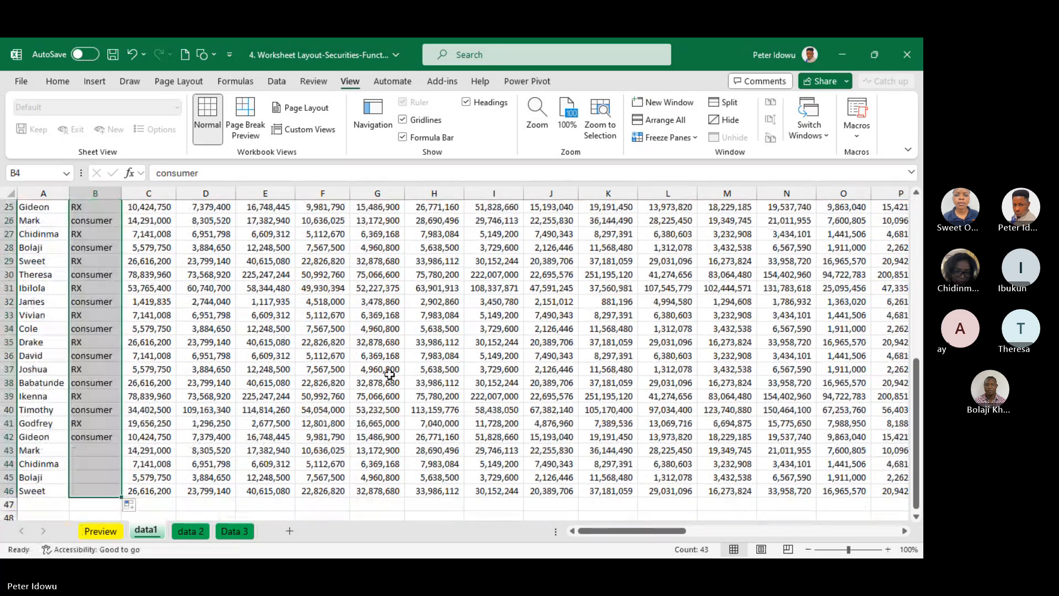
Widen the Channel column B slightly
left_click_drag(918, 446, 916, 275)
left_click_drag(121, 189, 127, 189)
left_click(208, 237)
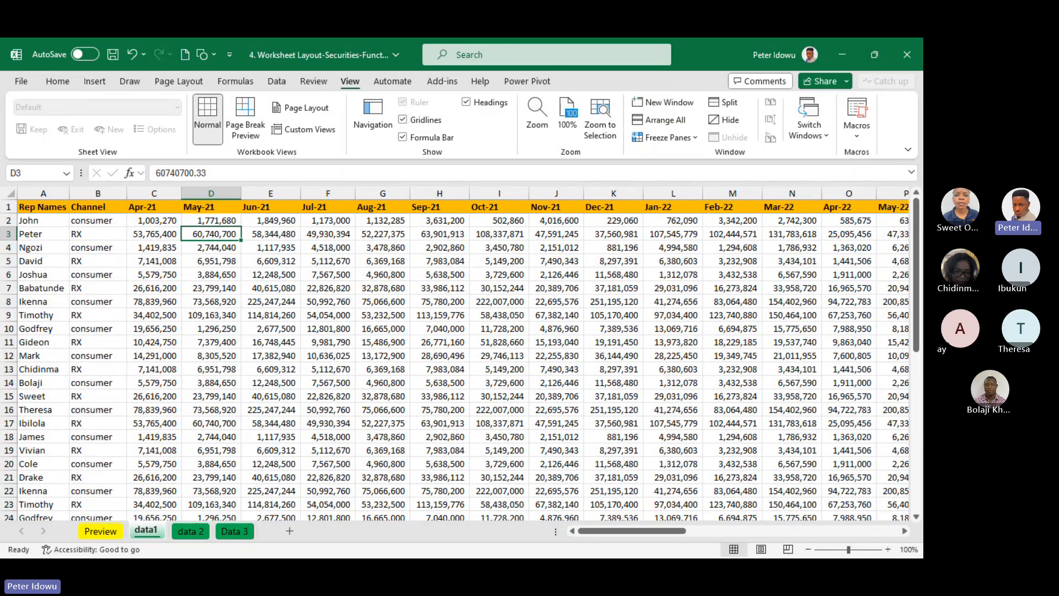
Examine the unfrozen data1 table down to row 46 and across to column AR, checking the header row and the Jul-21 column
left_click_drag(919, 309, 915, 514)
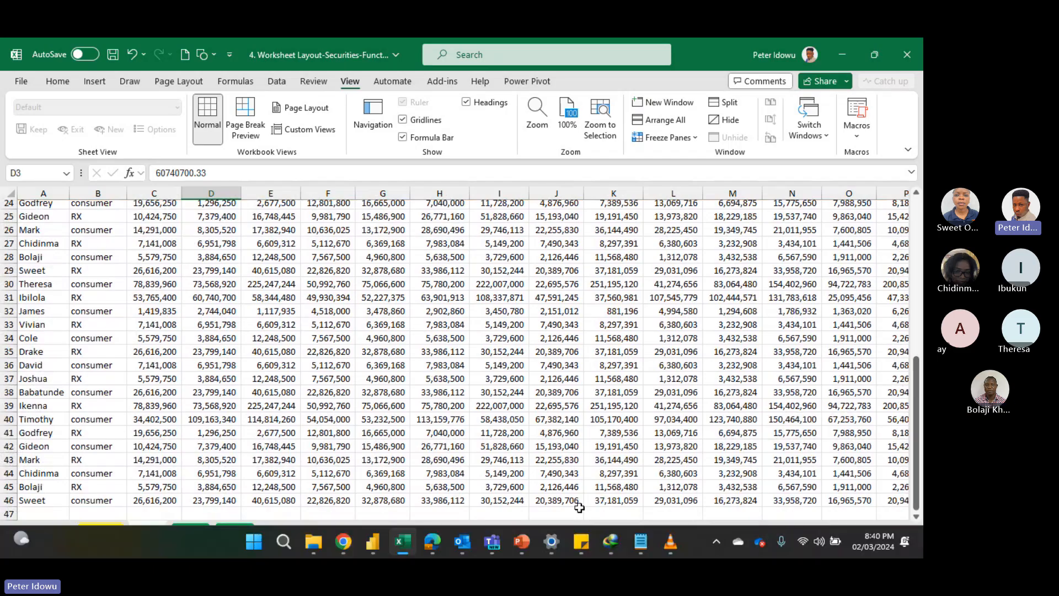
left_click_drag(673, 530, 748, 531)
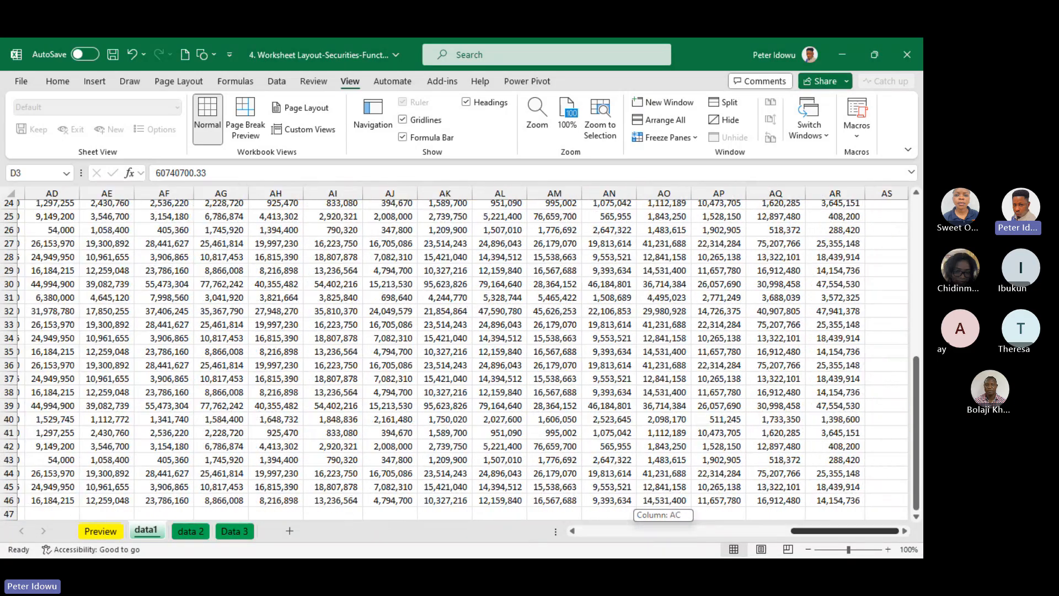
left_click_drag(887, 531, 674, 531)
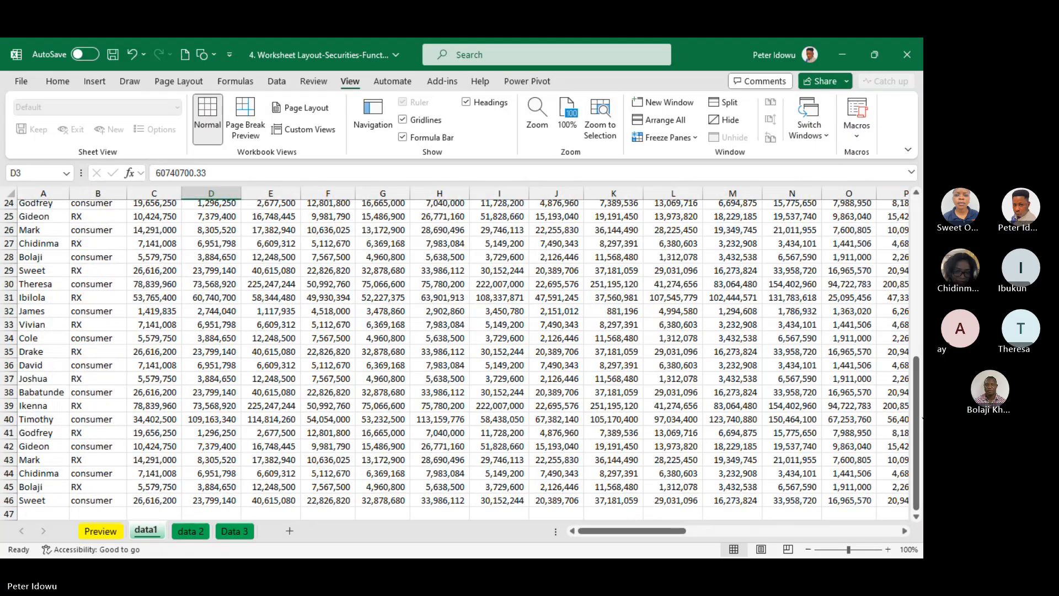
left_click_drag(918, 417, 918, 171)
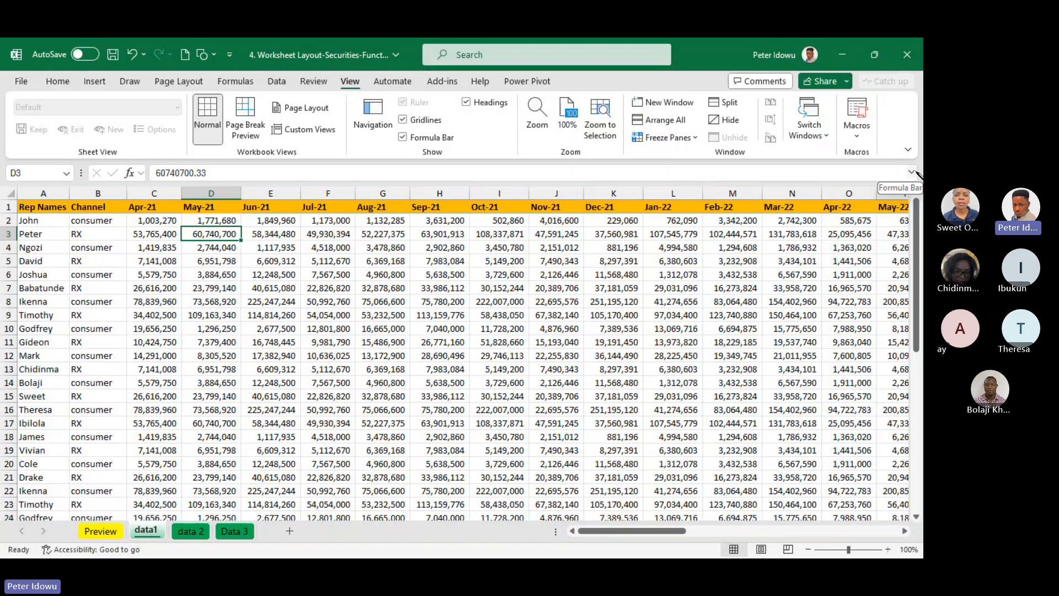
mouse_move(917, 251)
left_mouse_down()
mouse_move(913, 277)
mouse_move(913, 257)
left_mouse_up()
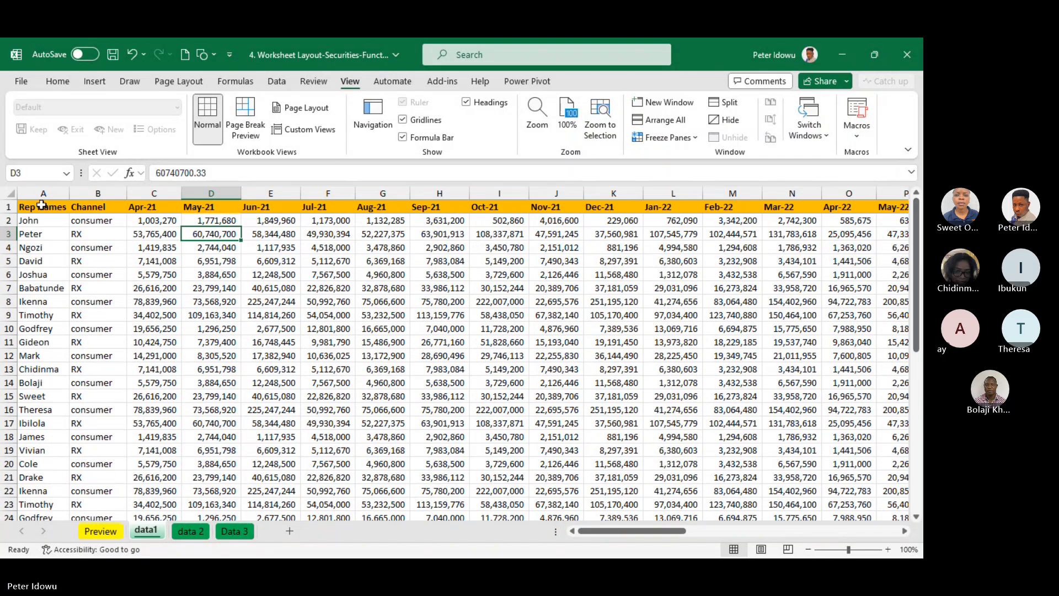
left_click_drag(42, 206, 180, 206)
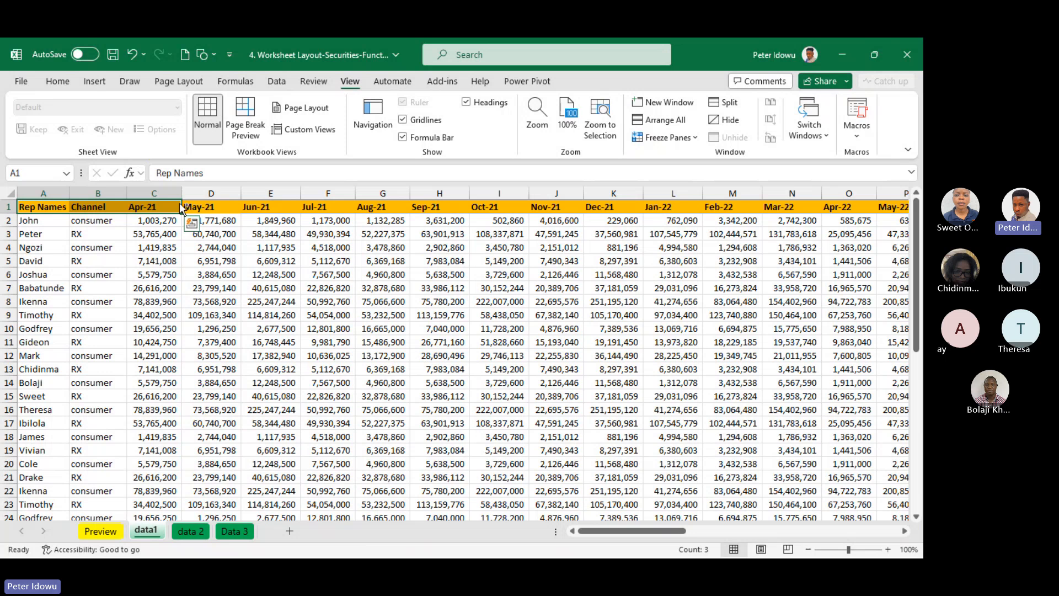
key("ctrl+shift+Right")
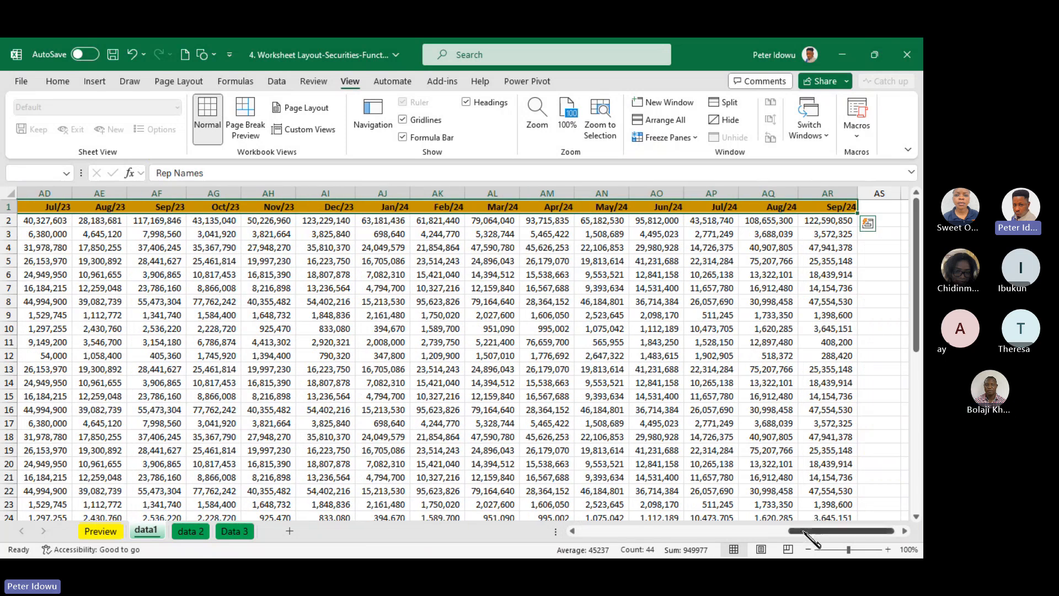
left_click_drag(828, 531, 612, 537)
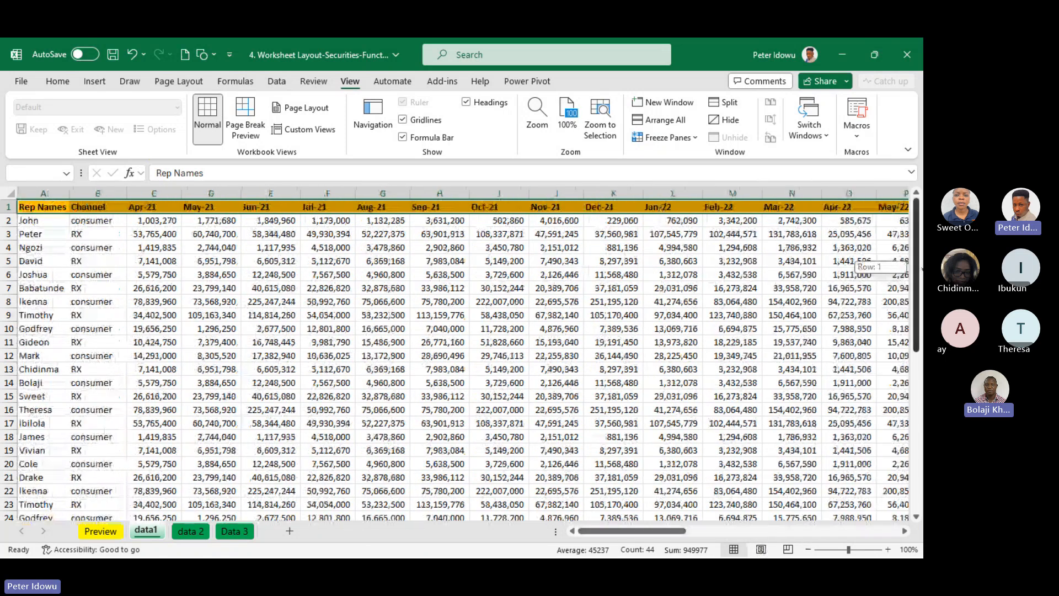
left_click_drag(916, 266, 896, 397)
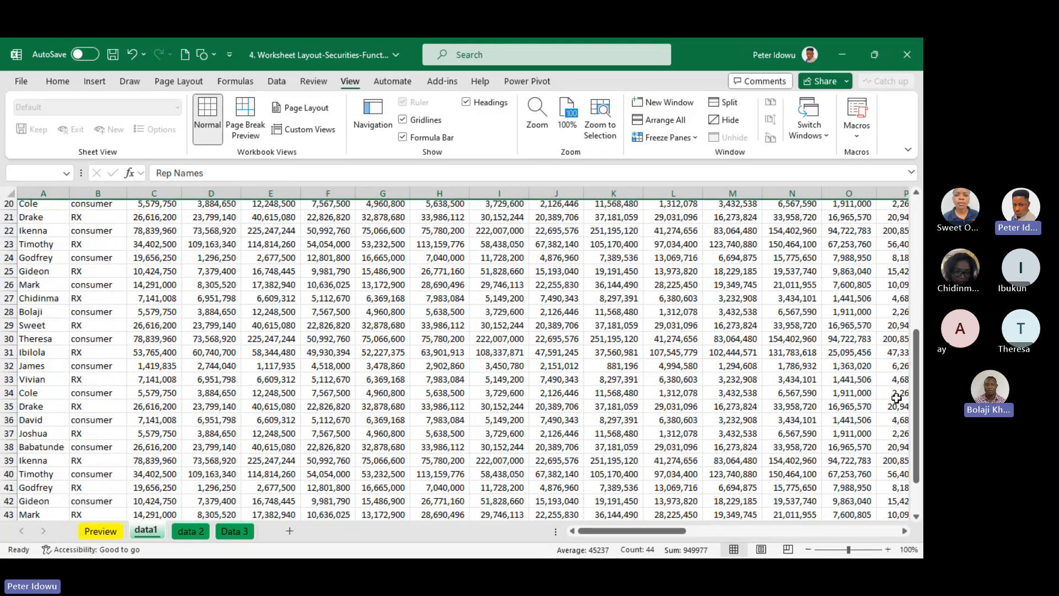
left_click(332, 329)
left_click_drag(917, 474, 336, 209)
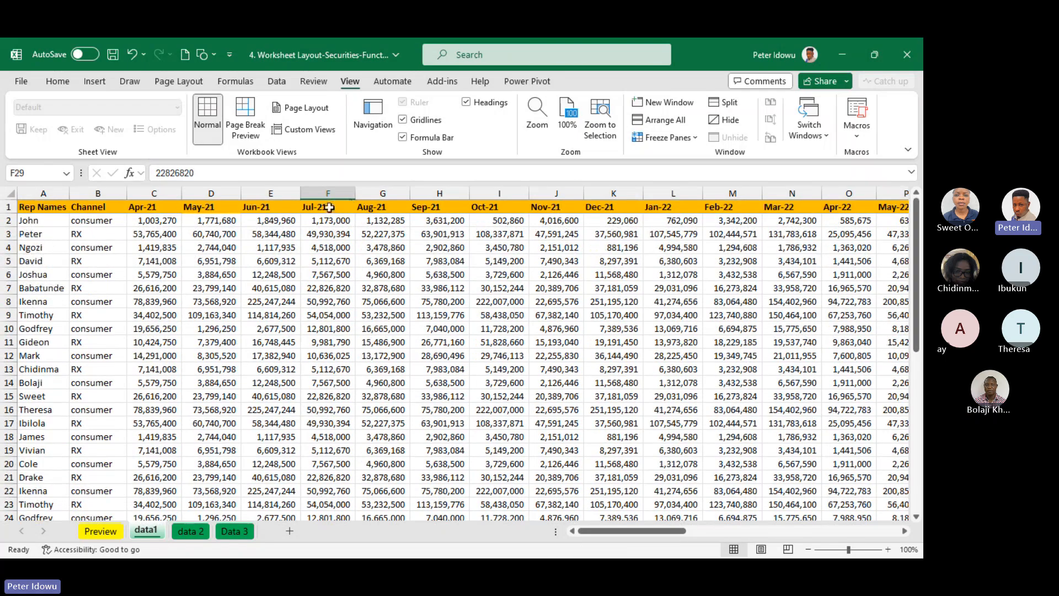
left_click(336, 209)
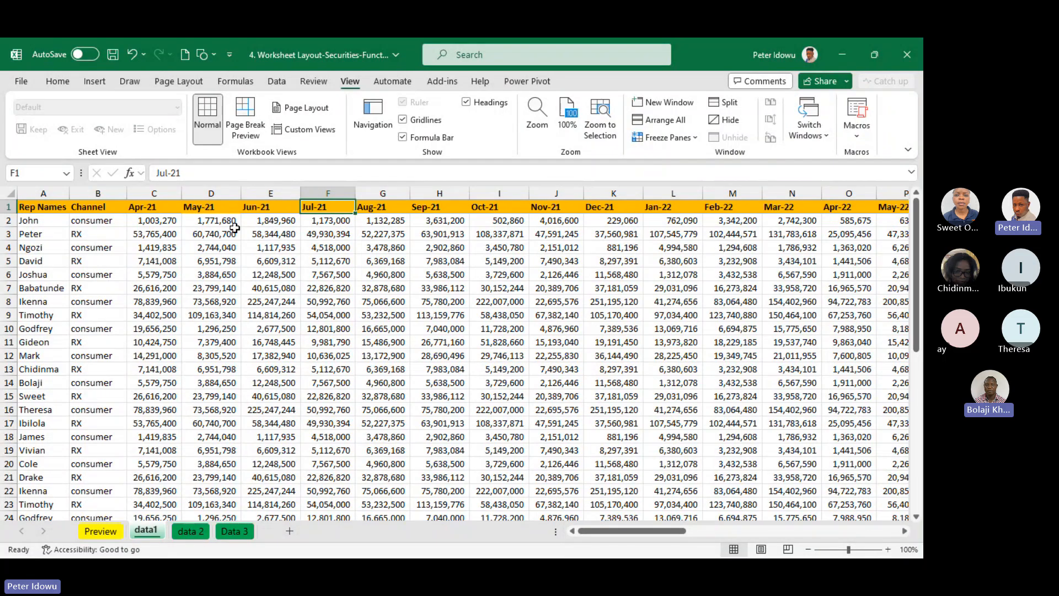
Apply Freeze Top Row to data1 with the header cells A1:F1 selected and test the vertical scrolling
left_click_drag(33, 207, 331, 208)
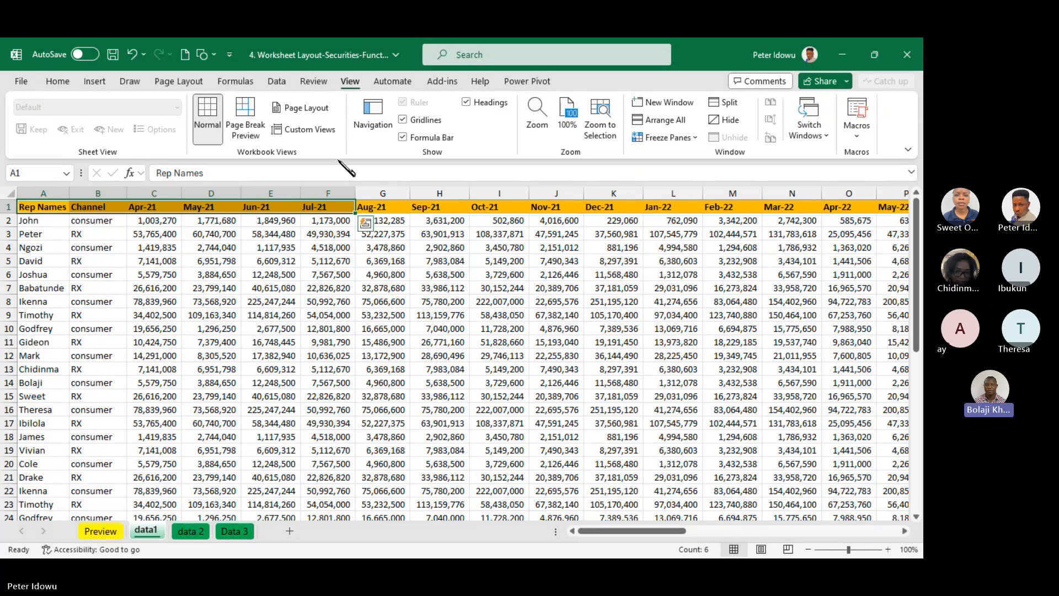
left_click(690, 139)
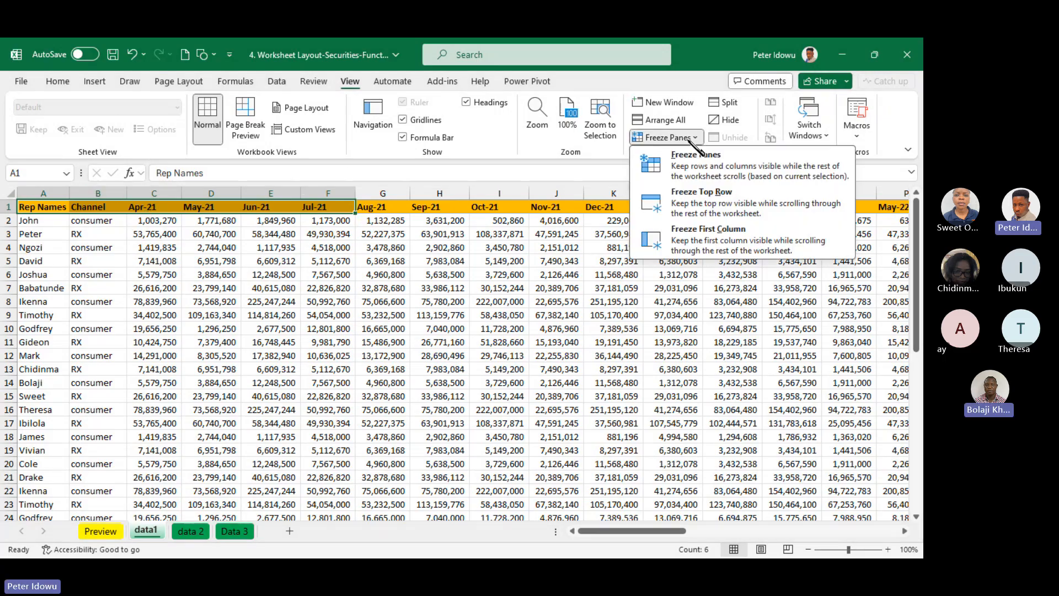
left_click(705, 210)
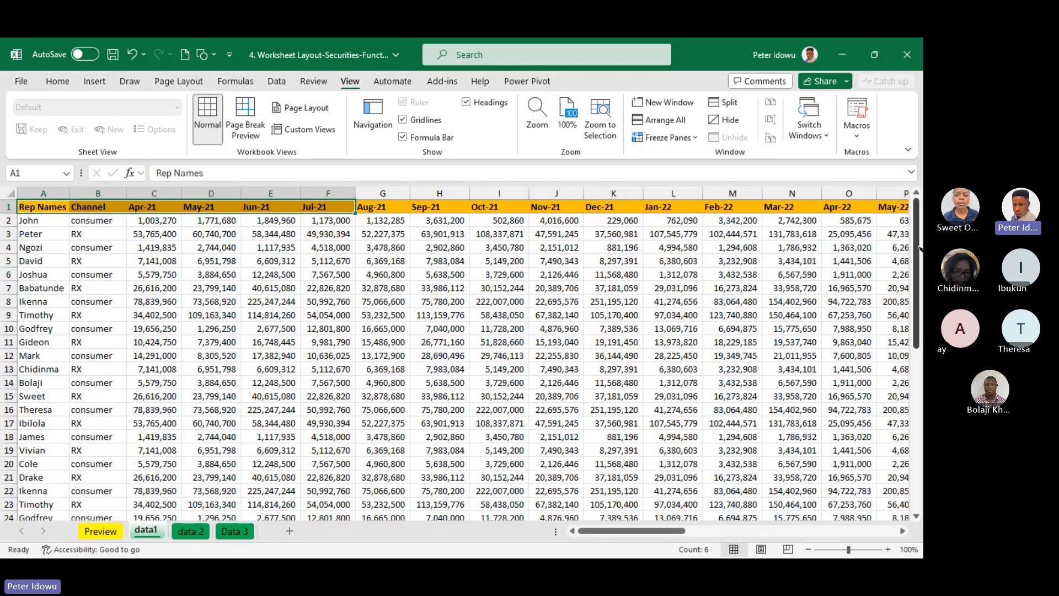
left_click_drag(919, 250, 917, 179)
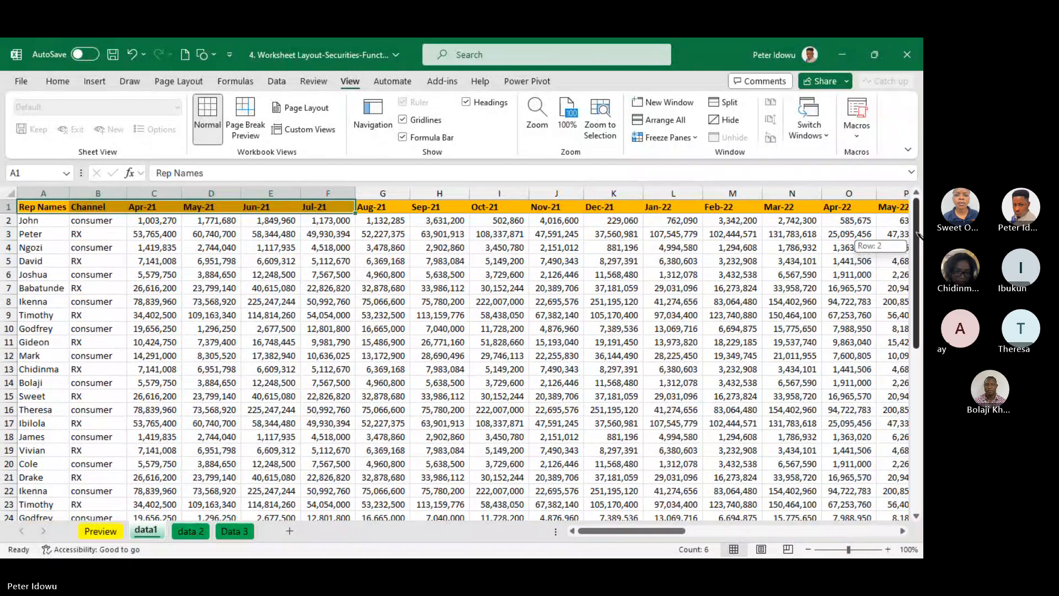
mouse_move(919, 236)
left_mouse_down()
mouse_move(918, 393)
mouse_move(918, 231)
left_mouse_up()
Reapply Freeze Top Row, test the scrolling in both directions, and remove the freeze with Unfreeze Panes
left_click(659, 138)
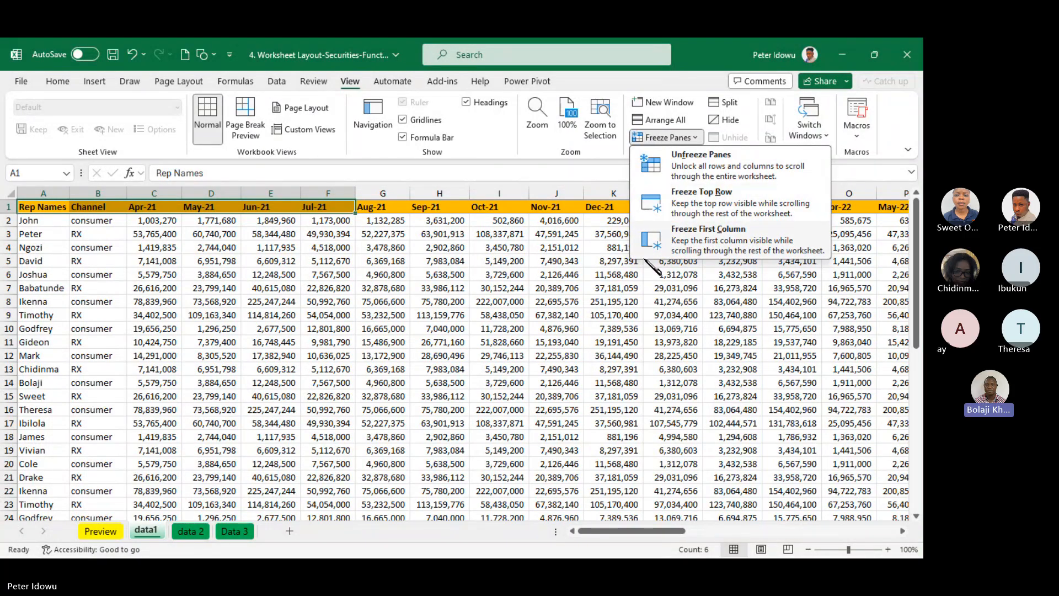
left_click(714, 204)
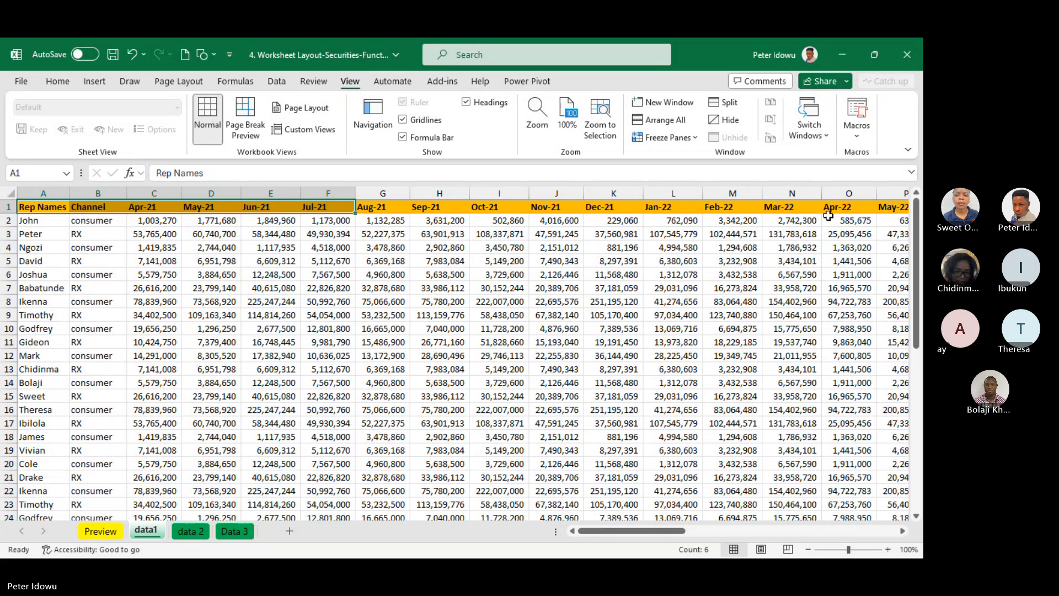
mouse_move(917, 256)
left_mouse_down()
mouse_move(908, 398)
mouse_move(916, 254)
left_mouse_up()
mouse_move(669, 530)
left_mouse_down()
mouse_move(721, 530)
mouse_move(673, 531)
left_mouse_up()
left_click(668, 137)
left_click(692, 161)
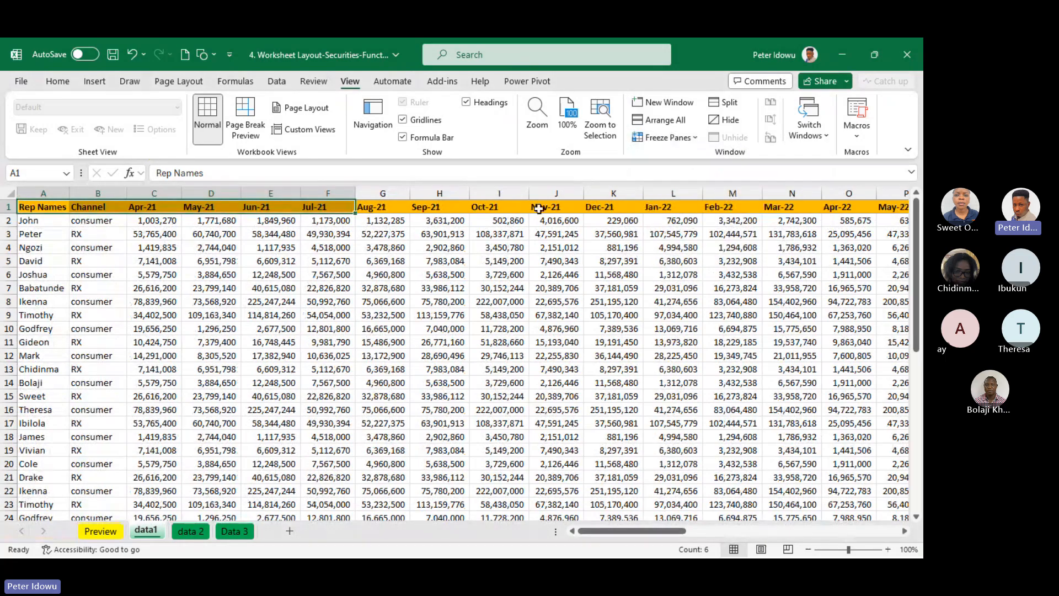
Apply Freeze Top Row to data1 with cells A2:A3 selected and test the horizontal scrolling
left_click(664, 138)
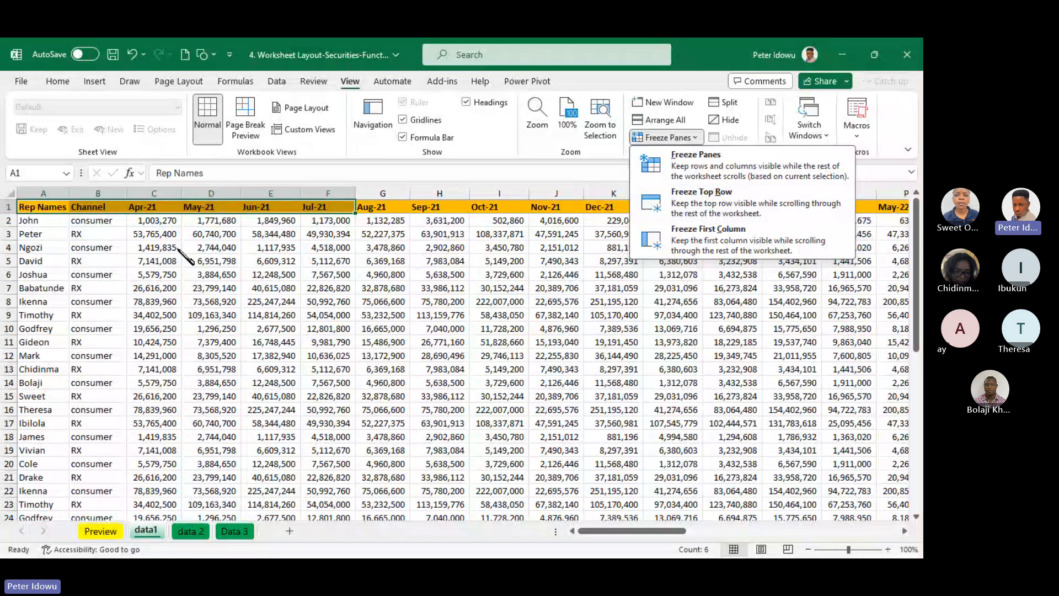
left_click(27, 223)
left_click_drag(28, 221, 46, 239)
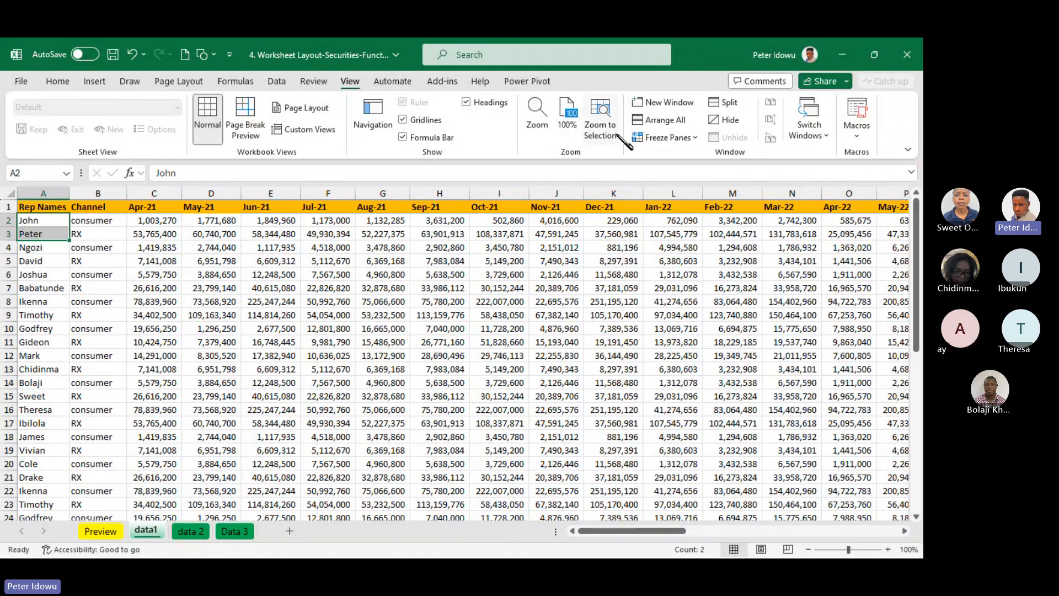
left_click(665, 137)
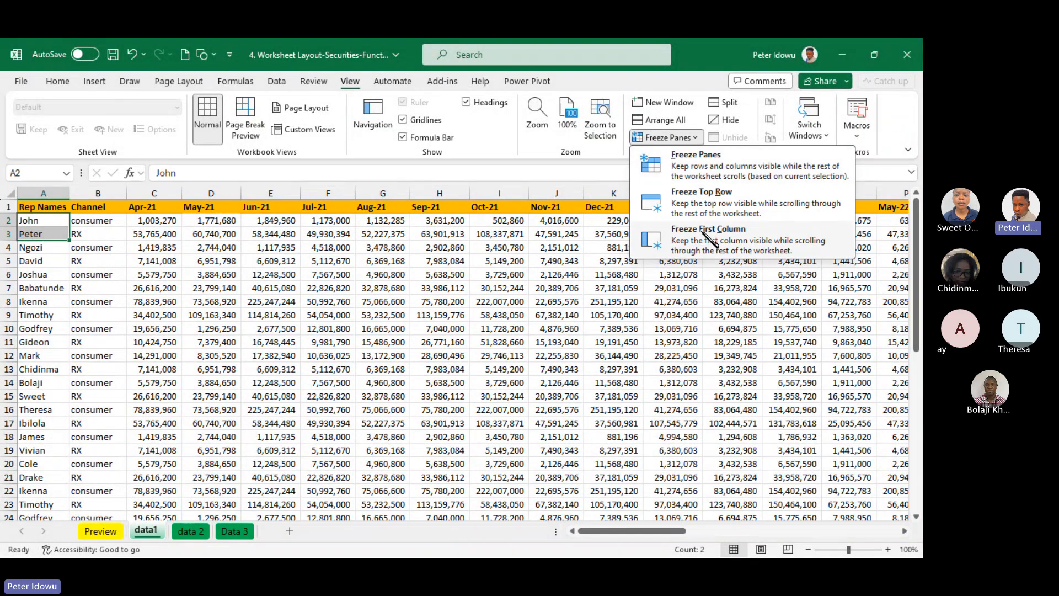
left_click(742, 206)
mouse_move(678, 531)
left_mouse_down()
mouse_move(759, 521)
mouse_move(678, 529)
left_mouse_up()
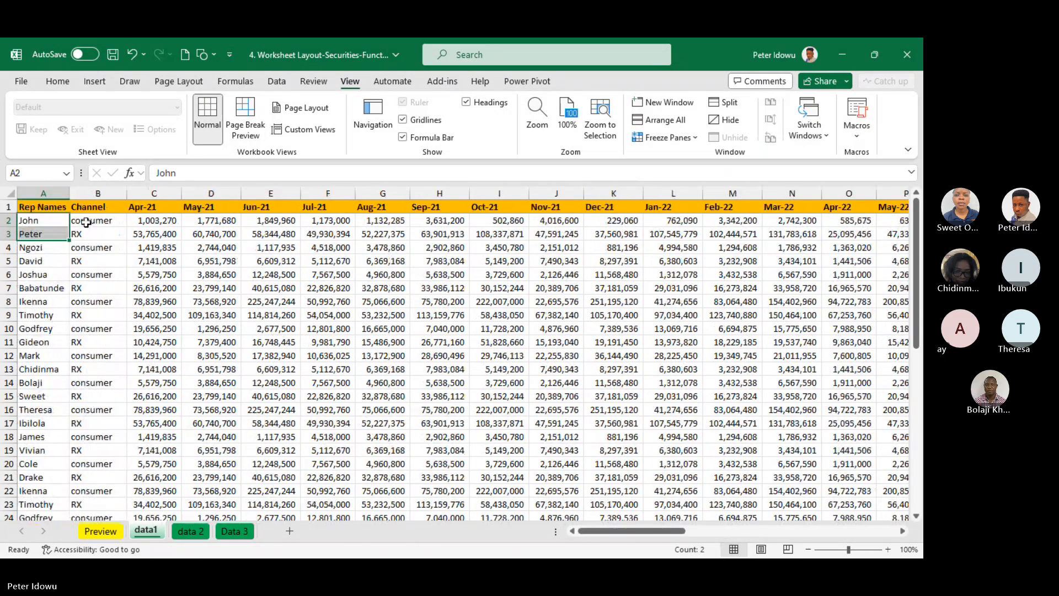
Reapply Freeze Top Row with cell E2 selected and check how the columns scroll sideways
left_click(84, 216)
left_click(255, 221)
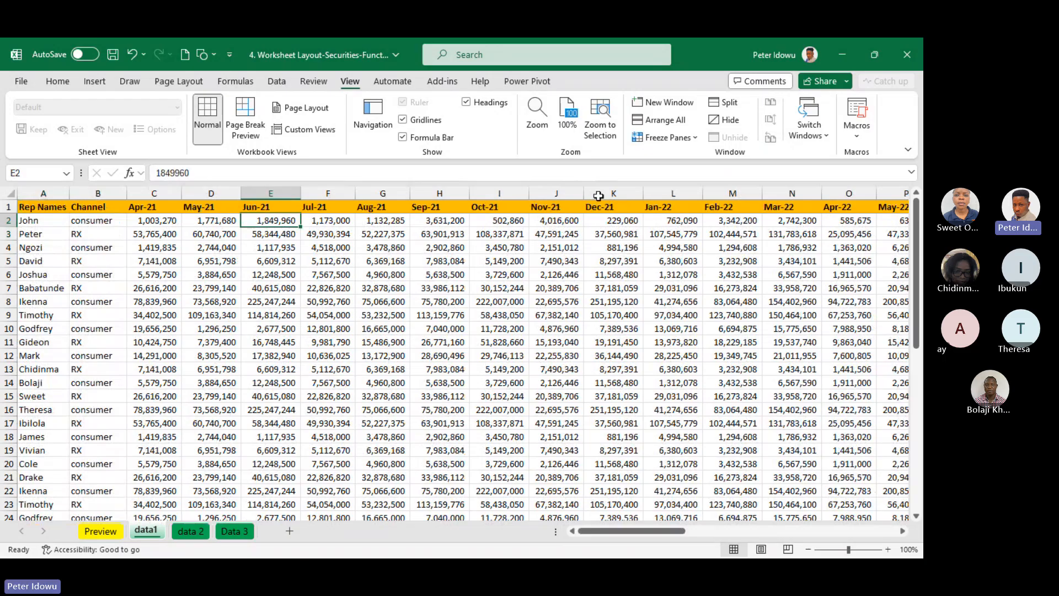
left_click(691, 141)
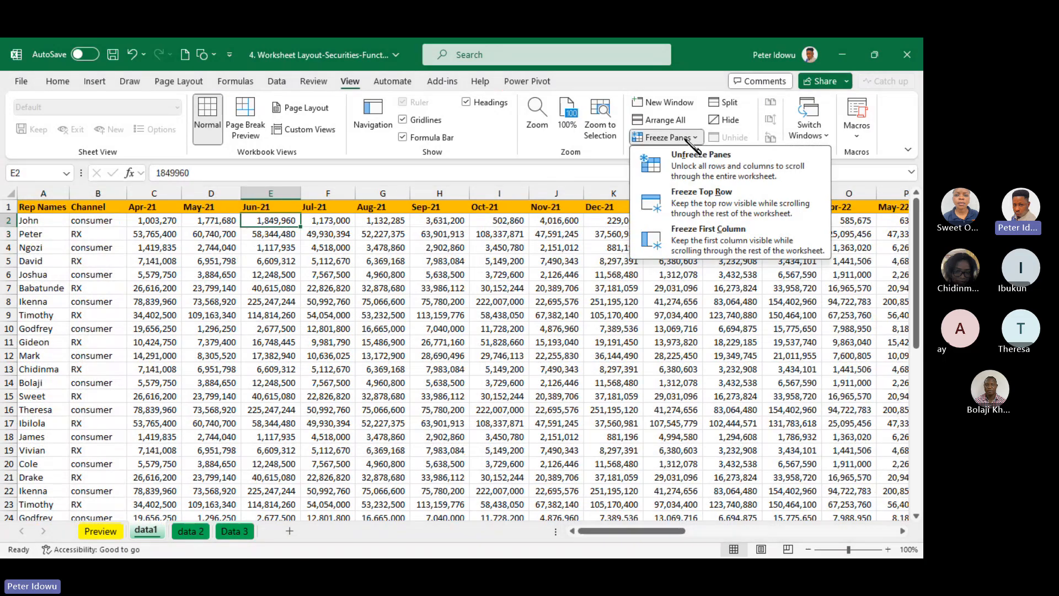
left_click(691, 205)
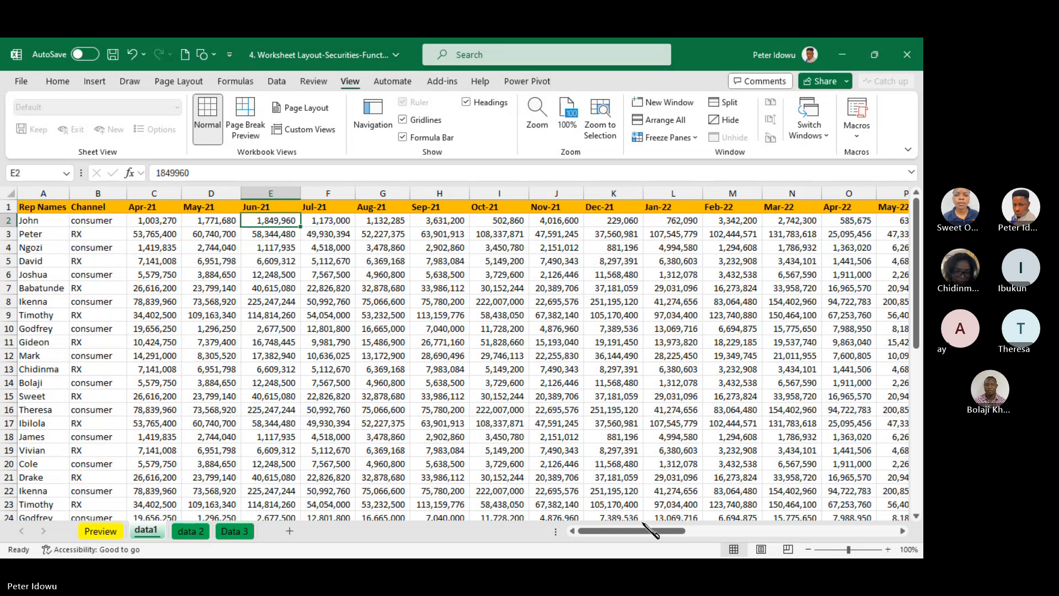
mouse_move(651, 530)
left_mouse_down()
mouse_move(705, 533)
mouse_move(650, 530)
left_mouse_up()
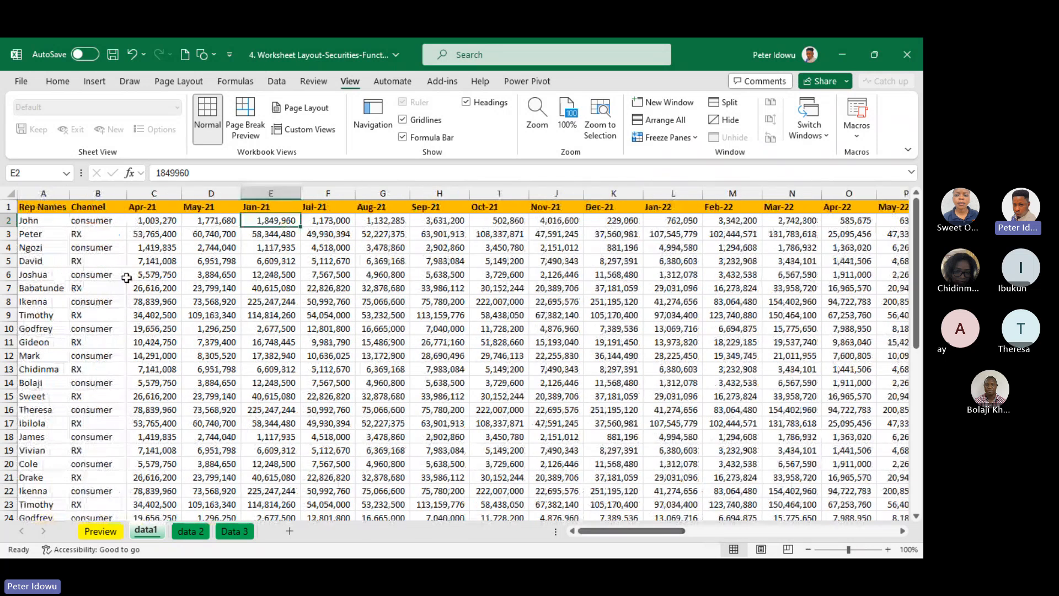
Widen the Rep Names column A slightly
left_click_drag(72, 192, 80, 192)
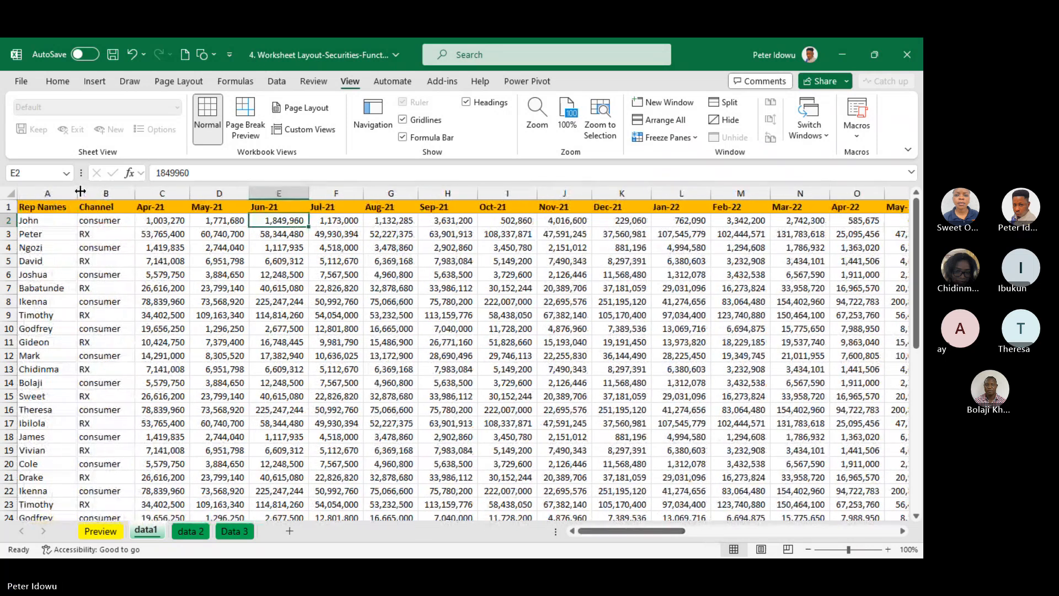
With the Channel column B selected, unfreeze the panes, reapply Freeze Top Row and test the horizontal scrolling
left_click(107, 216)
left_click(110, 193)
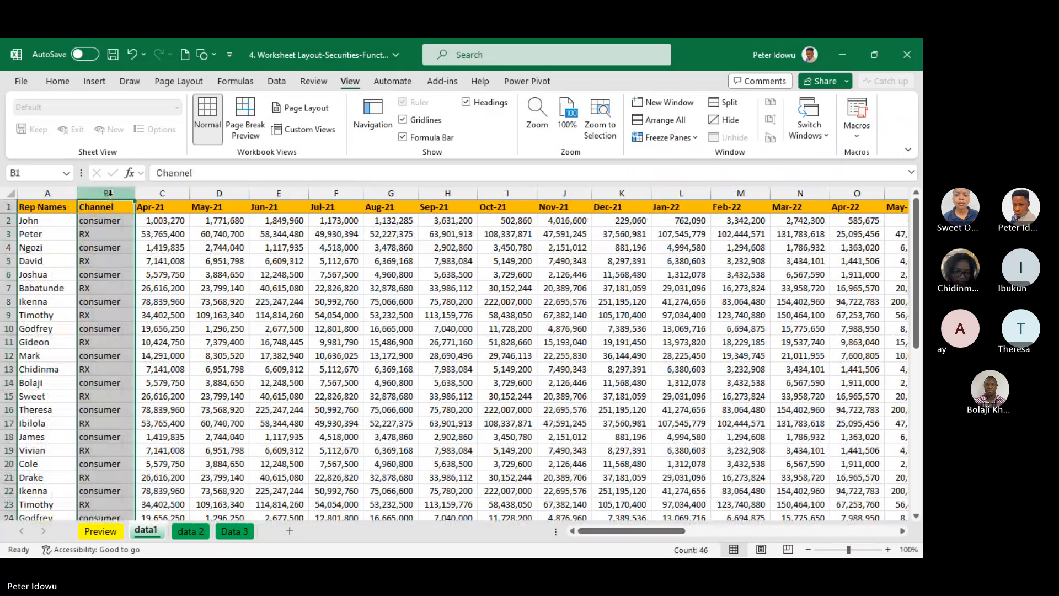
left_click(684, 140)
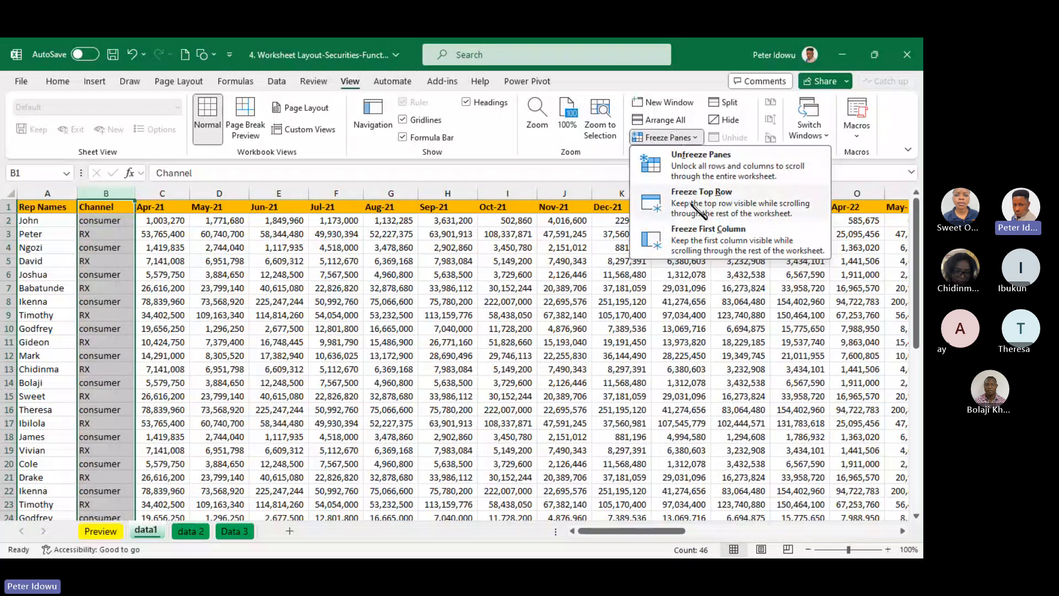
left_click(698, 163)
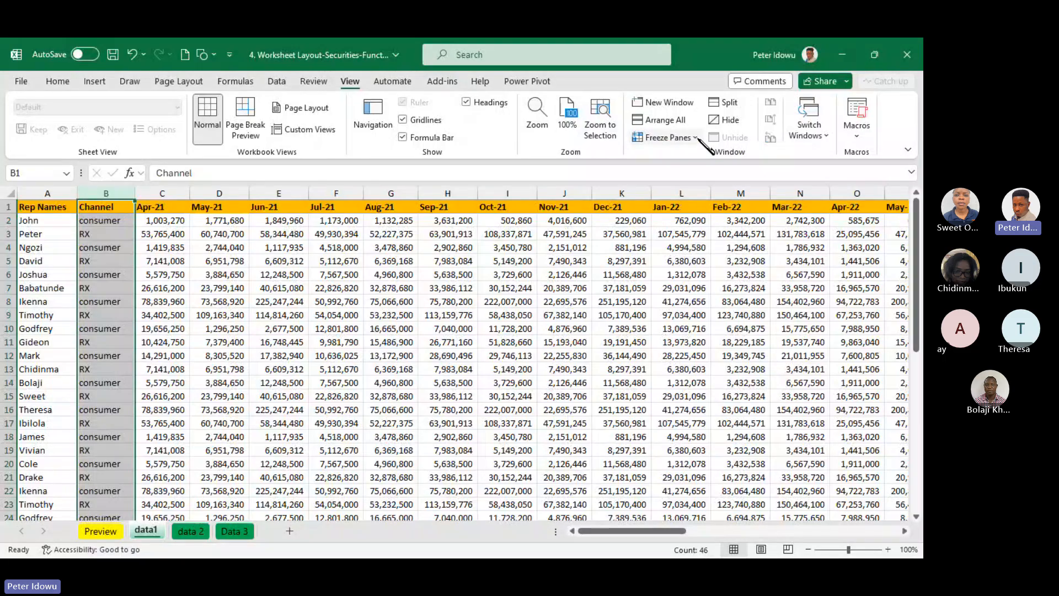
left_click(698, 139)
left_click(699, 211)
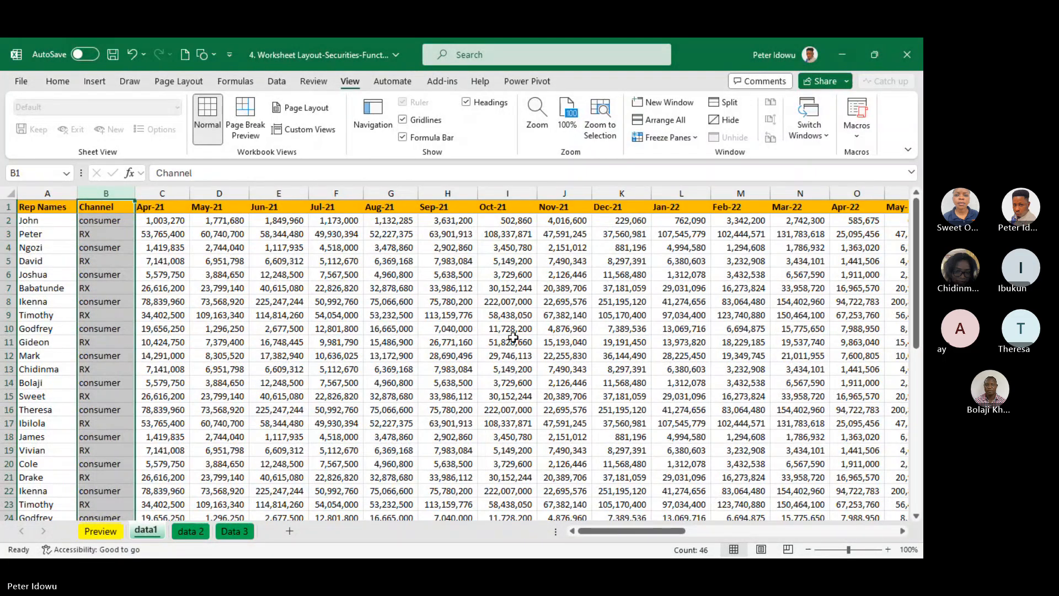
left_click_drag(634, 531, 606, 531)
Delete the Channel column, then apply Freeze Top Row with A2 selected and test the horizontal scrolling
right_click(116, 195)
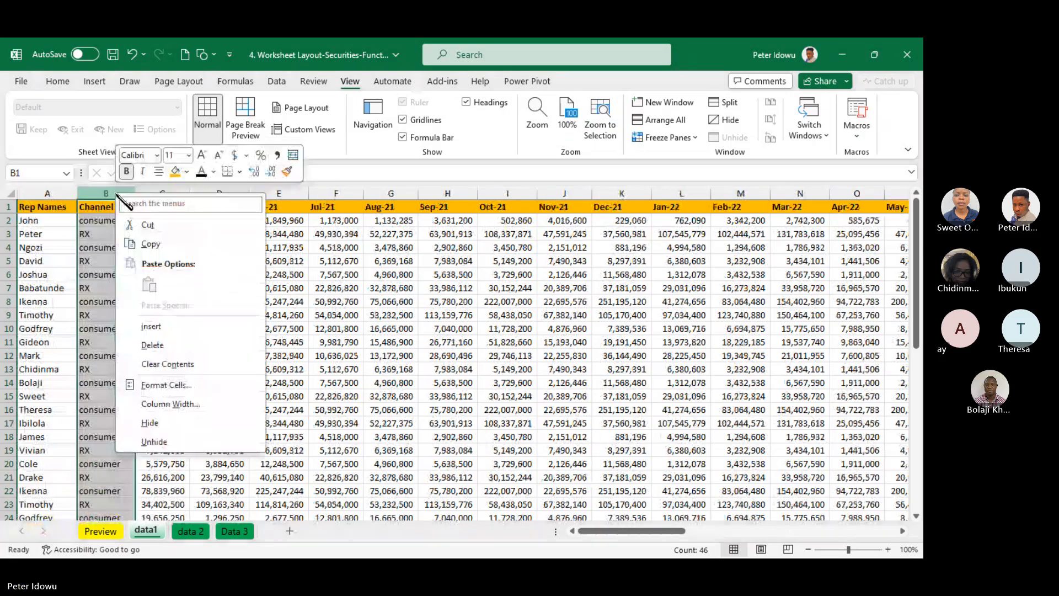
left_click(160, 347)
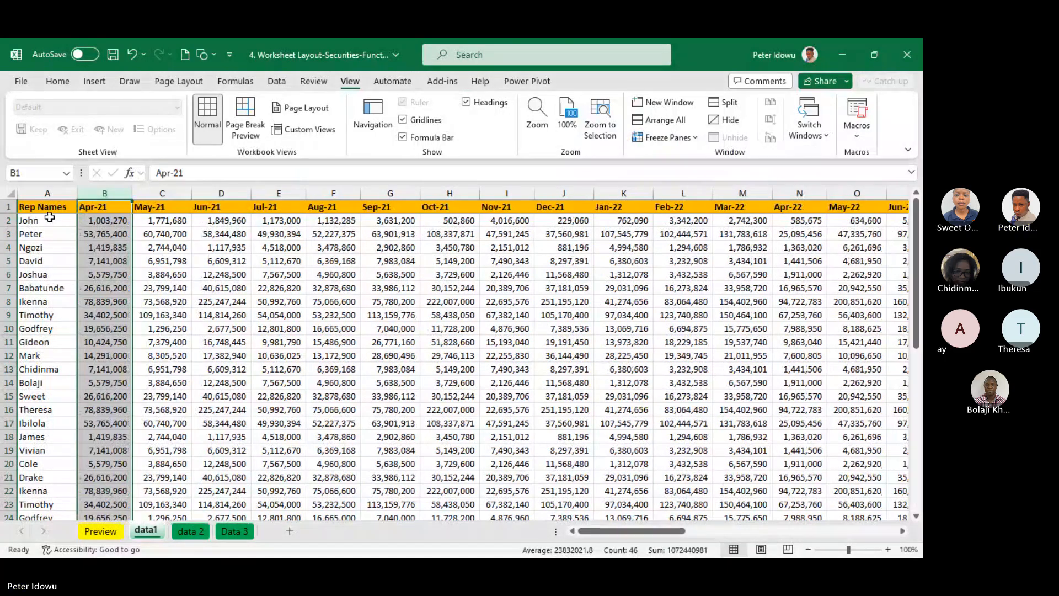
left_click(50, 220)
left_click(678, 138)
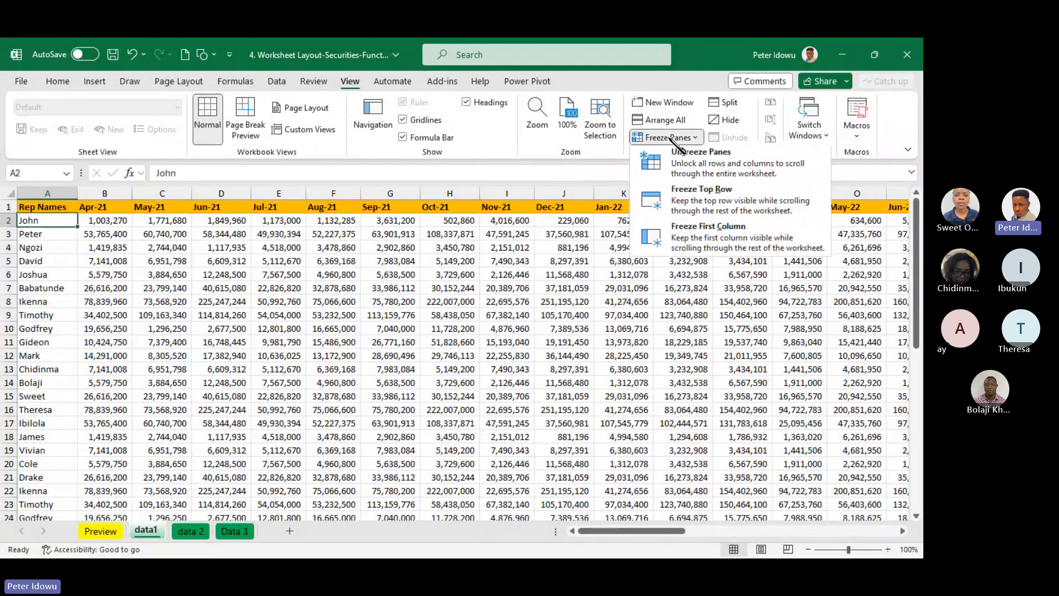
left_click(699, 202)
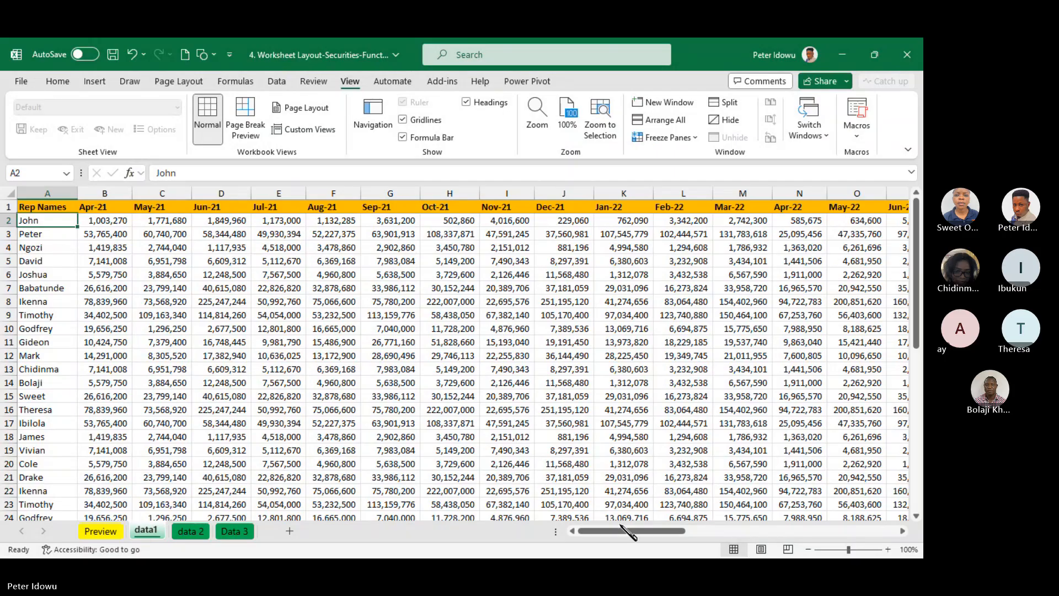
left_click_drag(632, 532, 773, 516)
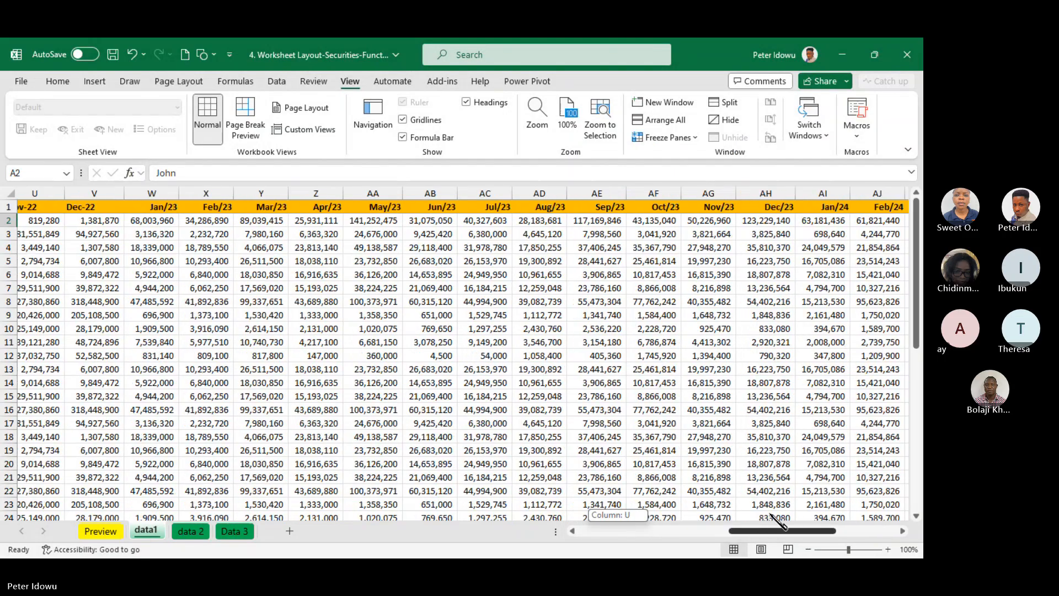
Discard the stray entry in A2 and undo the deletion of the Channel column
type("`")
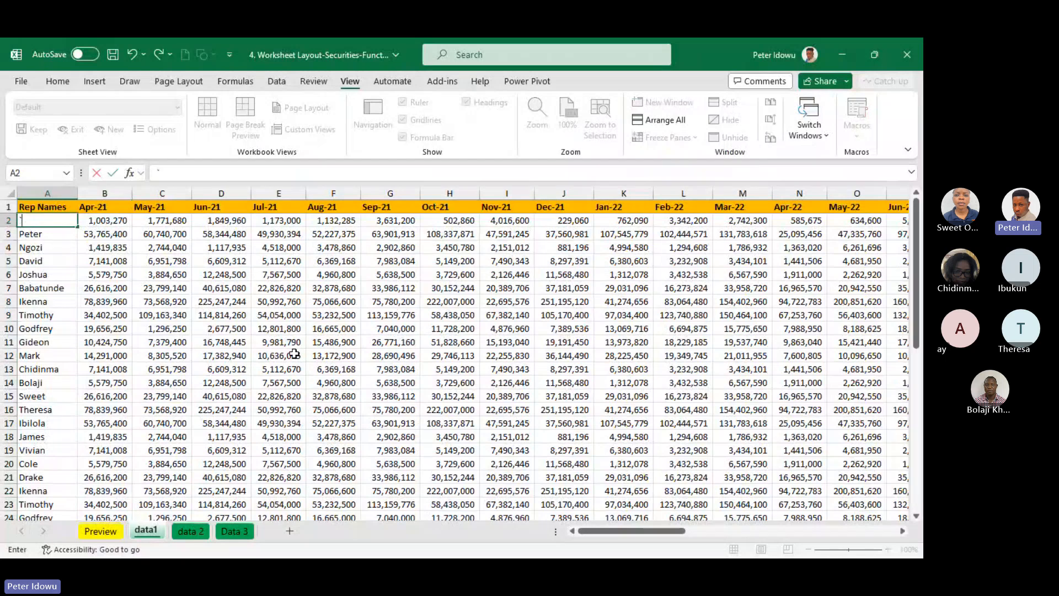
key("Escape")
key("ctrl+z")
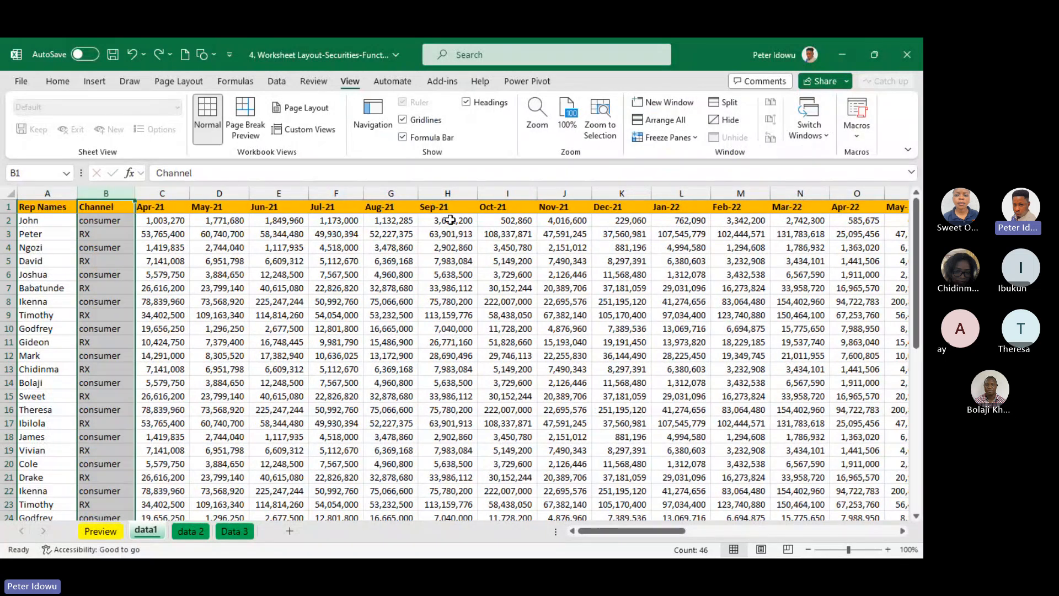
Examine the Rep Names column by highlighting A1:A16 and A2:A9, and check the scrolling in both directions
left_click_drag(54, 218, 57, 278)
left_click(278, 247)
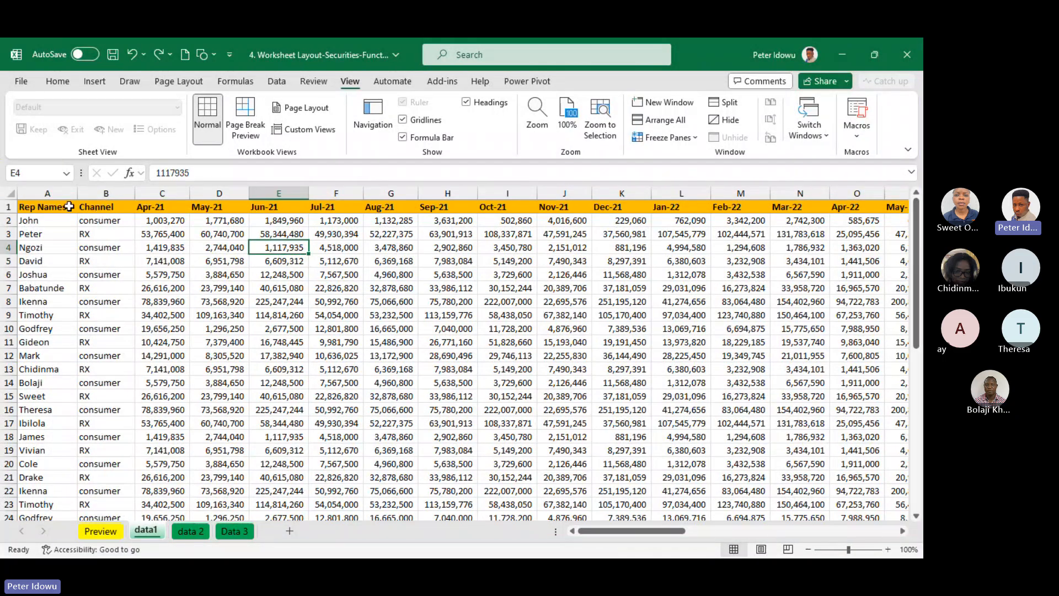
left_click_drag(68, 208, 50, 408)
left_click_drag(617, 531, 611, 532)
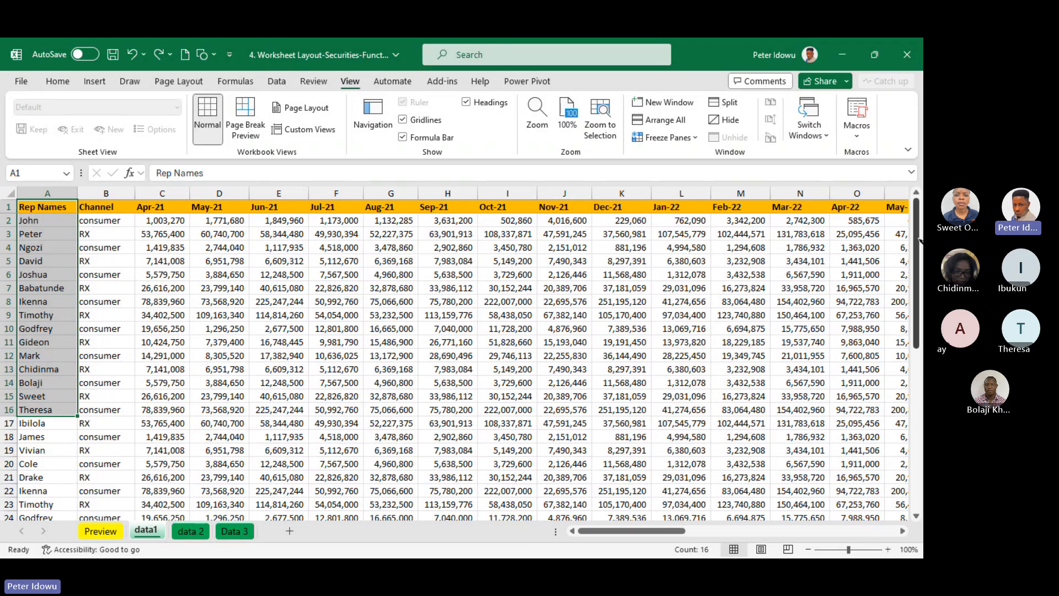
left_click_drag(918, 239, 911, 174)
left_click(105, 208)
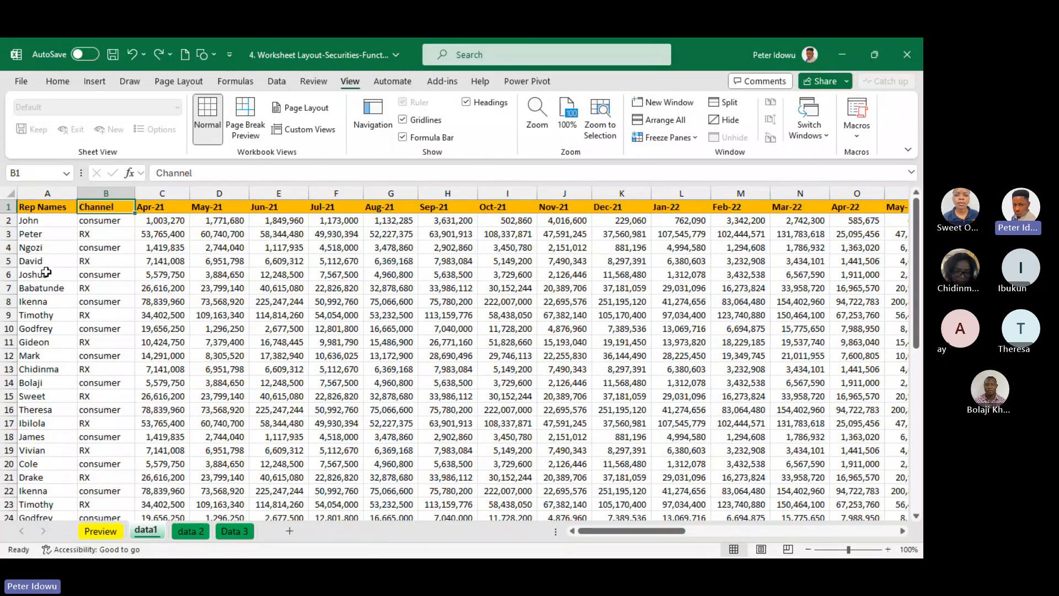
left_click(51, 222)
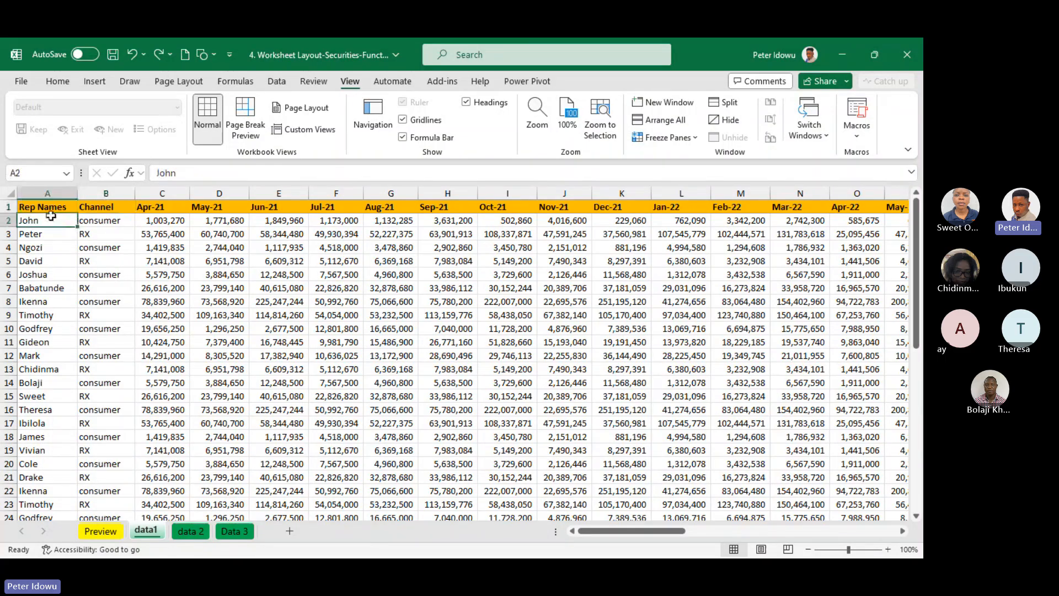
left_click_drag(51, 220, 47, 316)
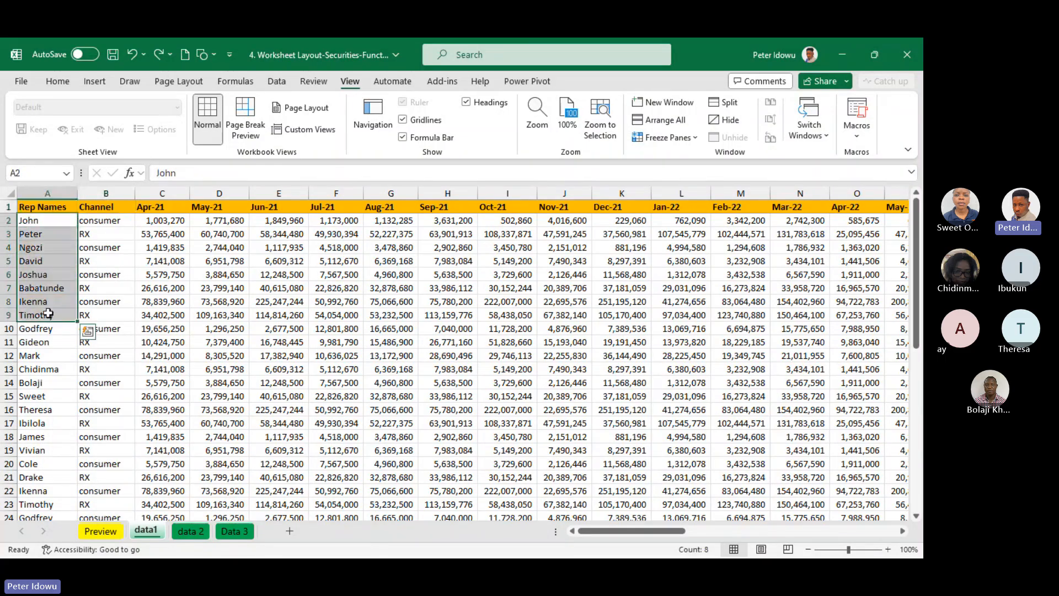
Unfreeze the current panes, then apply Freeze Panes at cell B2 to lock row 1 and column A
left_click(112, 220)
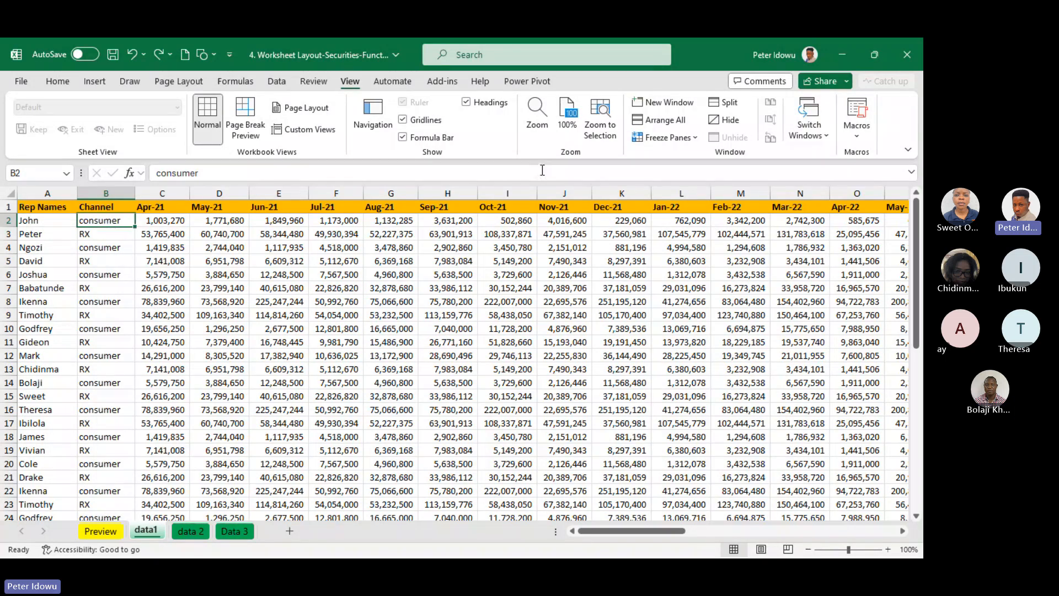
left_click(665, 137)
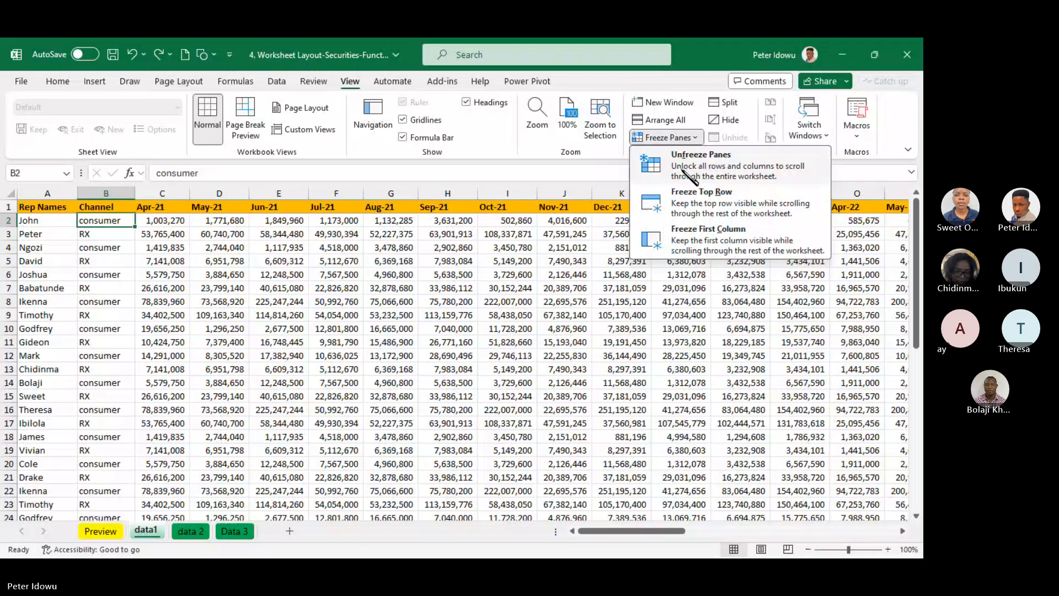
left_click(684, 171)
left_click(690, 138)
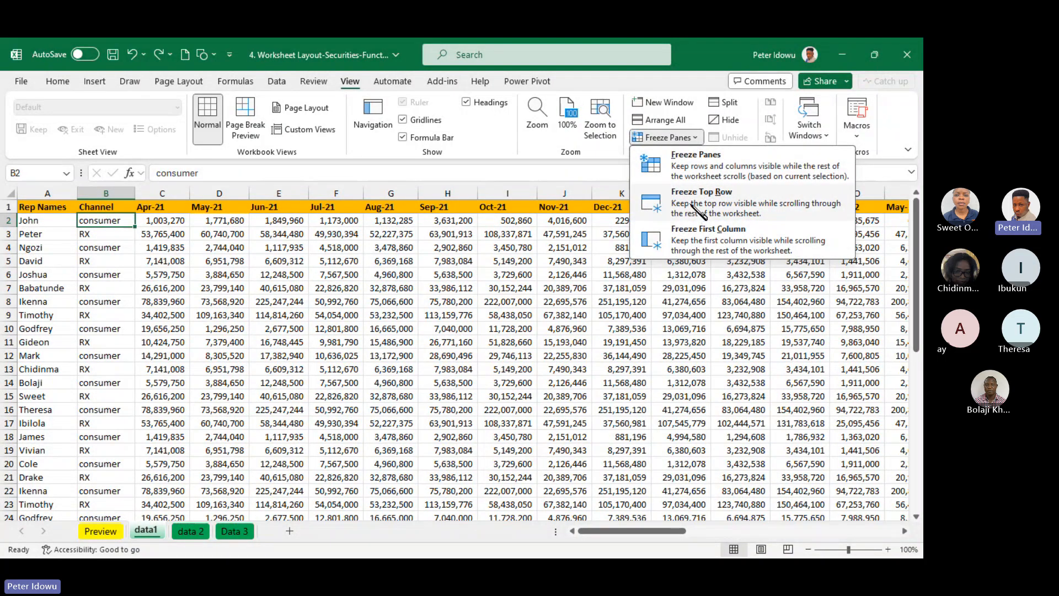
left_click(704, 178)
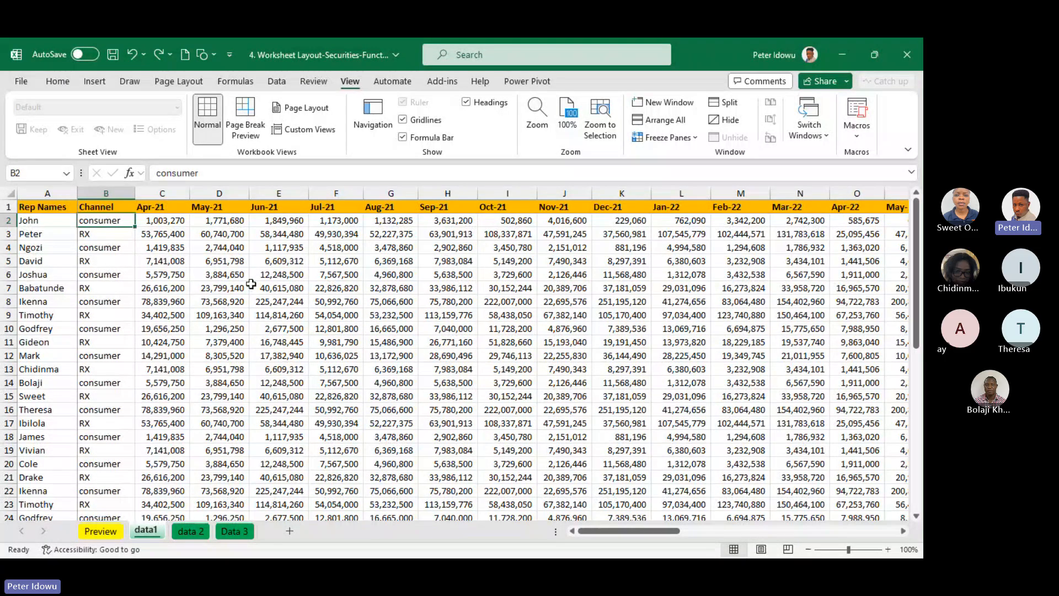
Apply Thick Outside Borders to cell B2
left_click(71, 87)
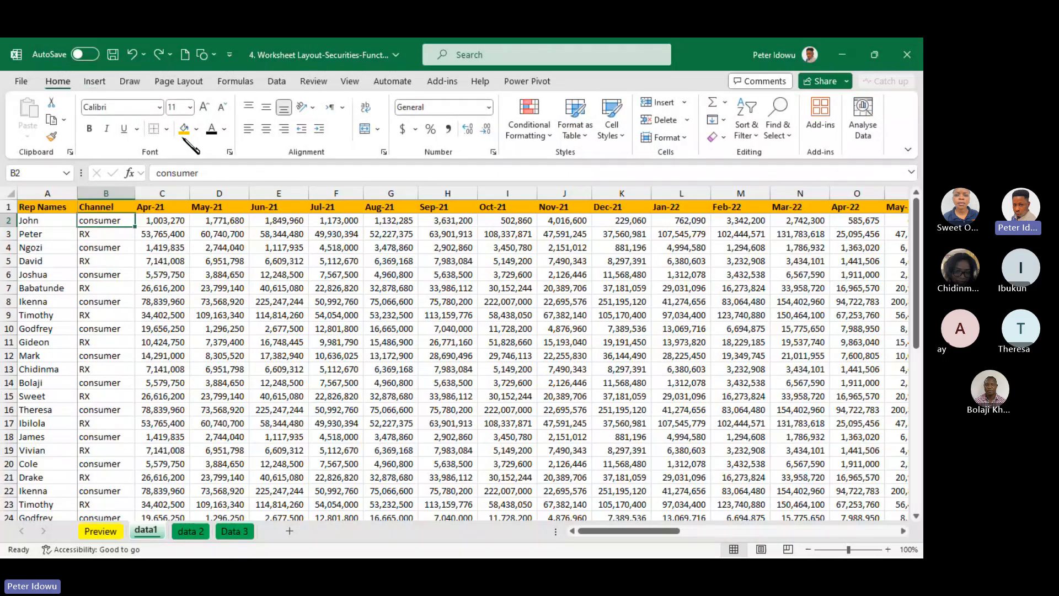
left_click(165, 130)
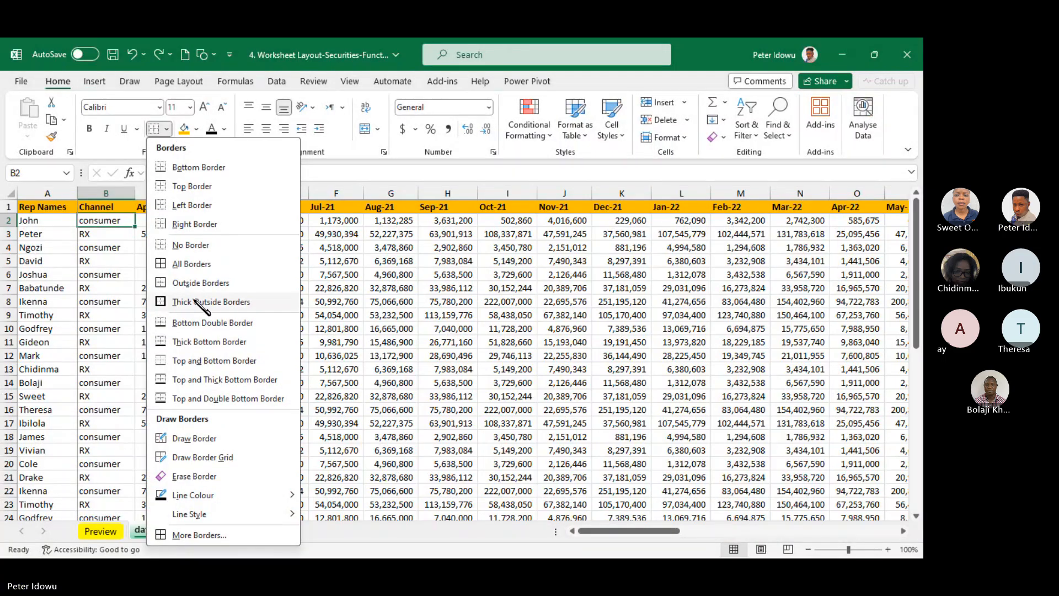
left_click(197, 302)
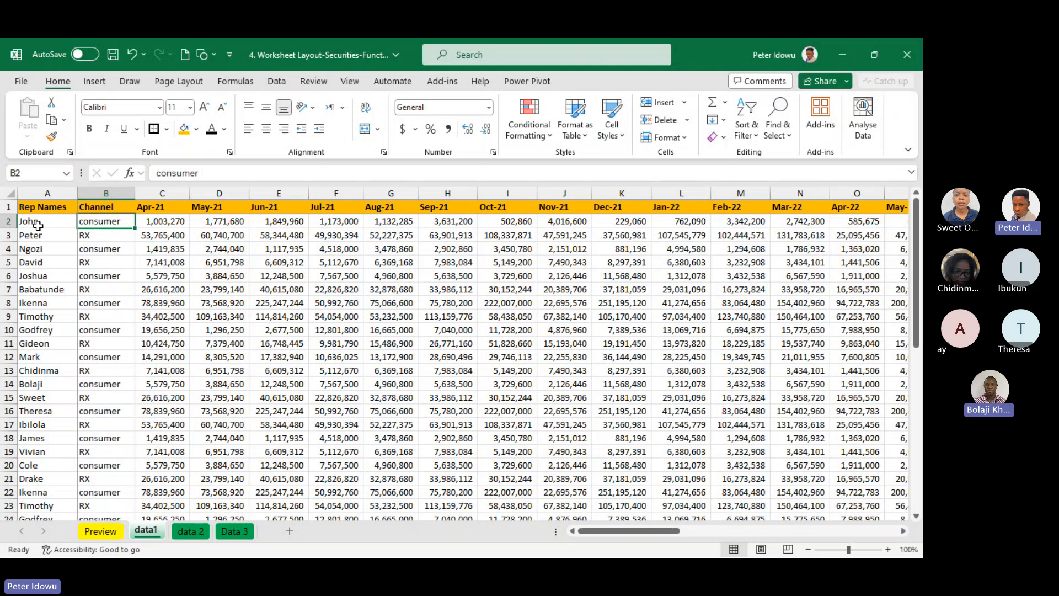
Examine the cells above, below and beside B2, and test the frozen row and column by scrolling both ways
left_click(112, 206)
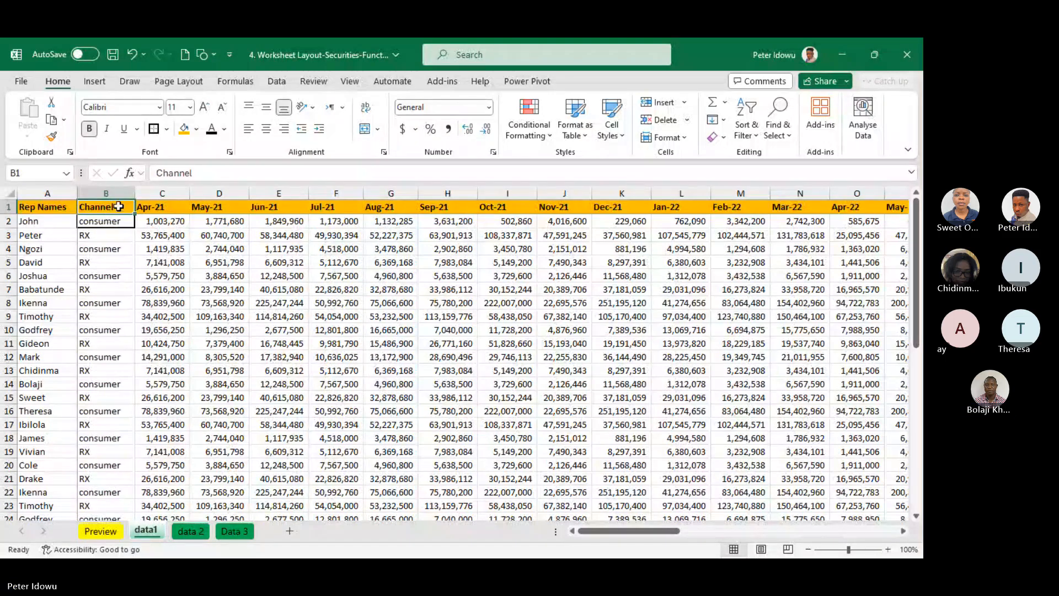
left_click(109, 222)
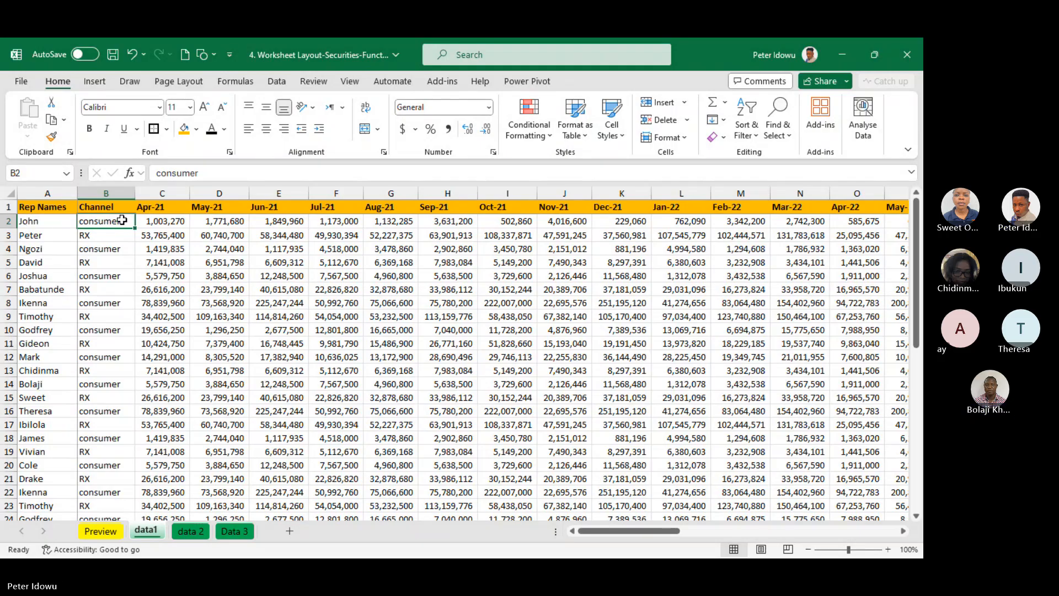
left_click(120, 240)
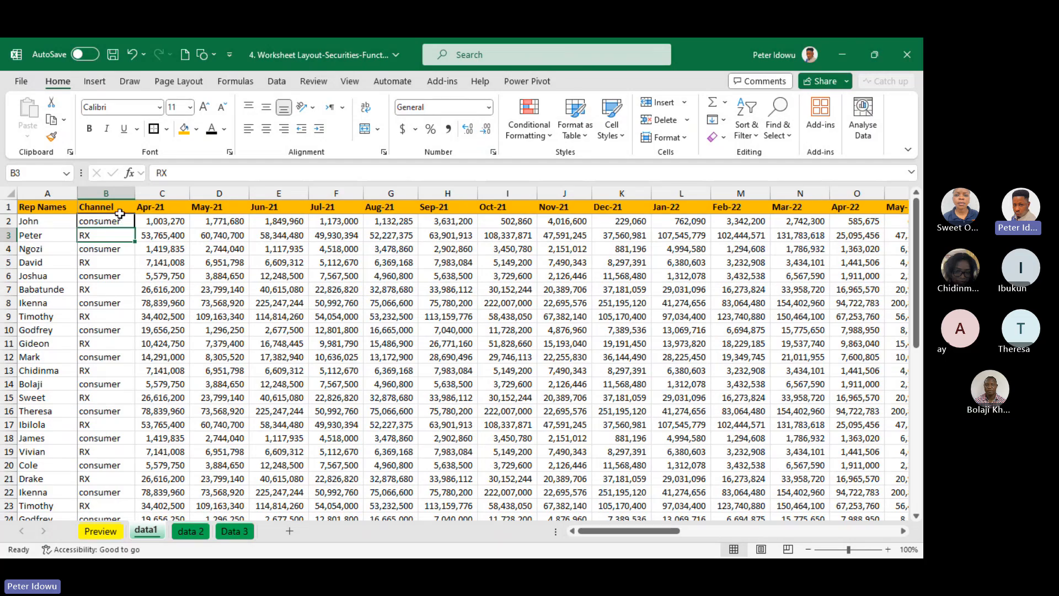
left_click(119, 219)
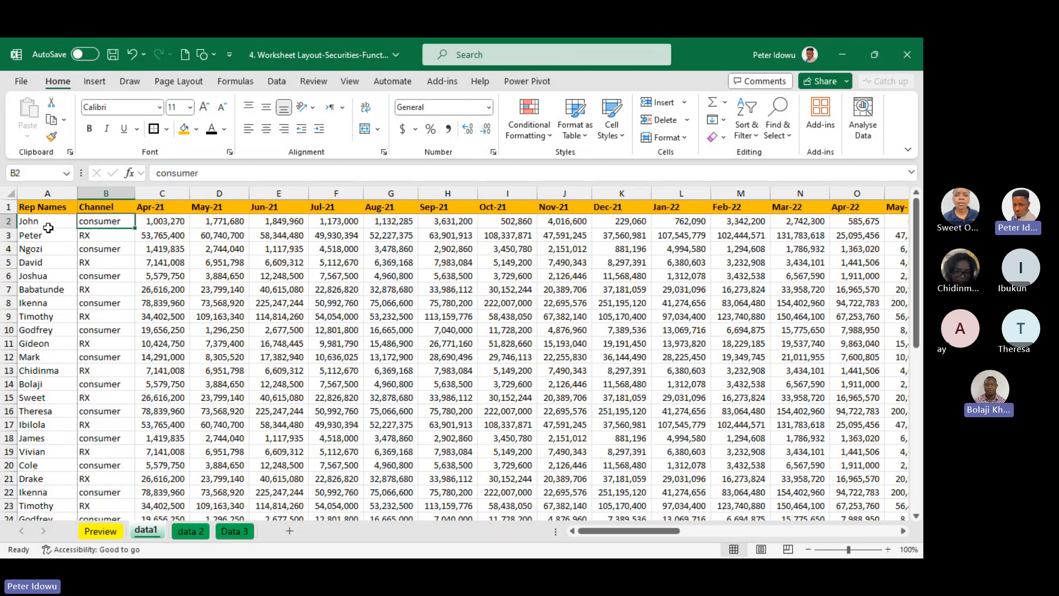
left_click(49, 226)
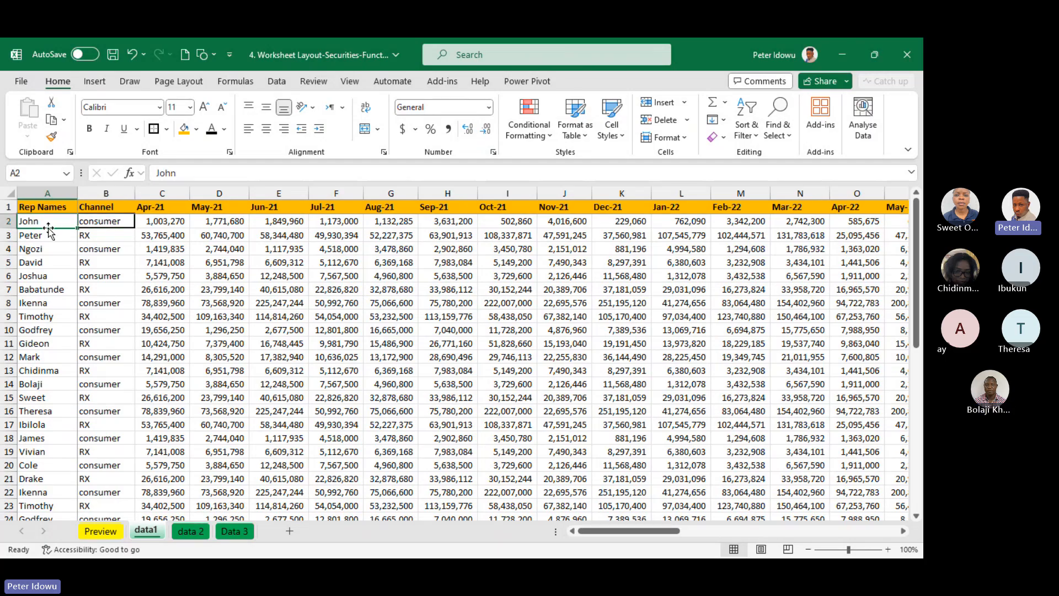
left_click(111, 221)
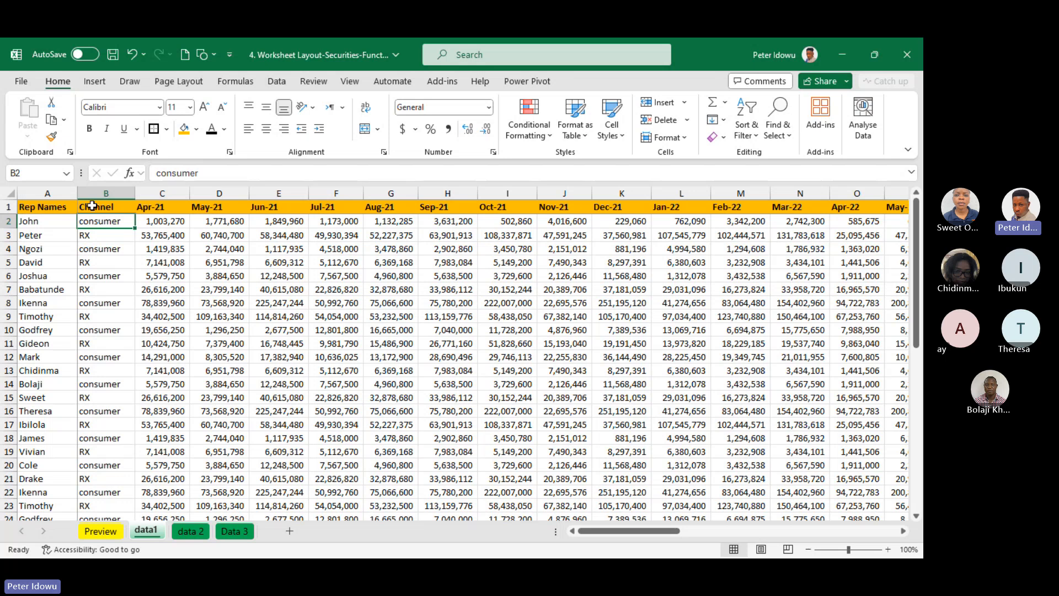
left_click(115, 248)
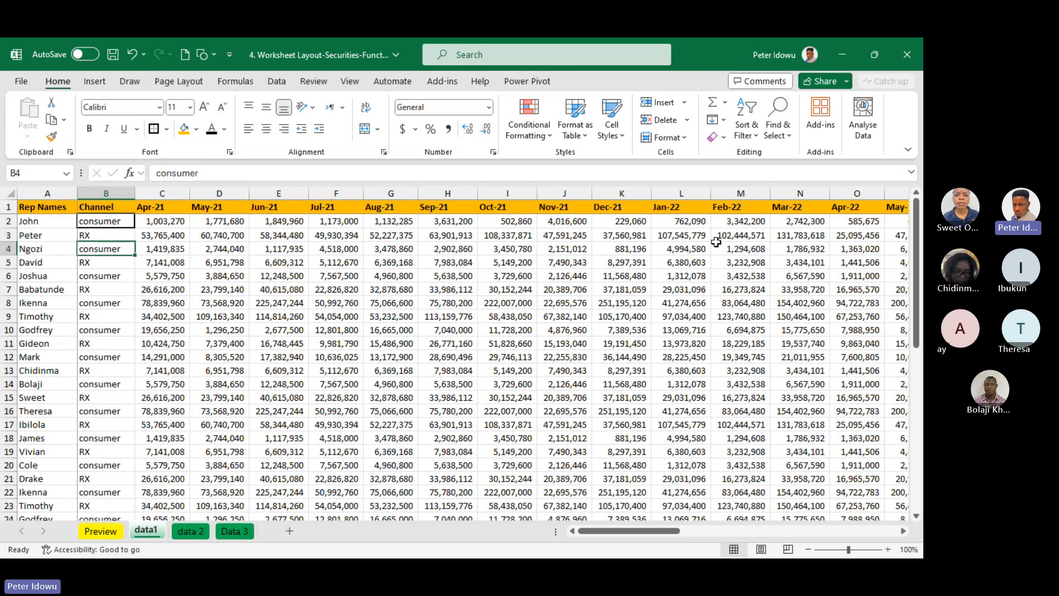
left_click_drag(917, 250, 918, 213)
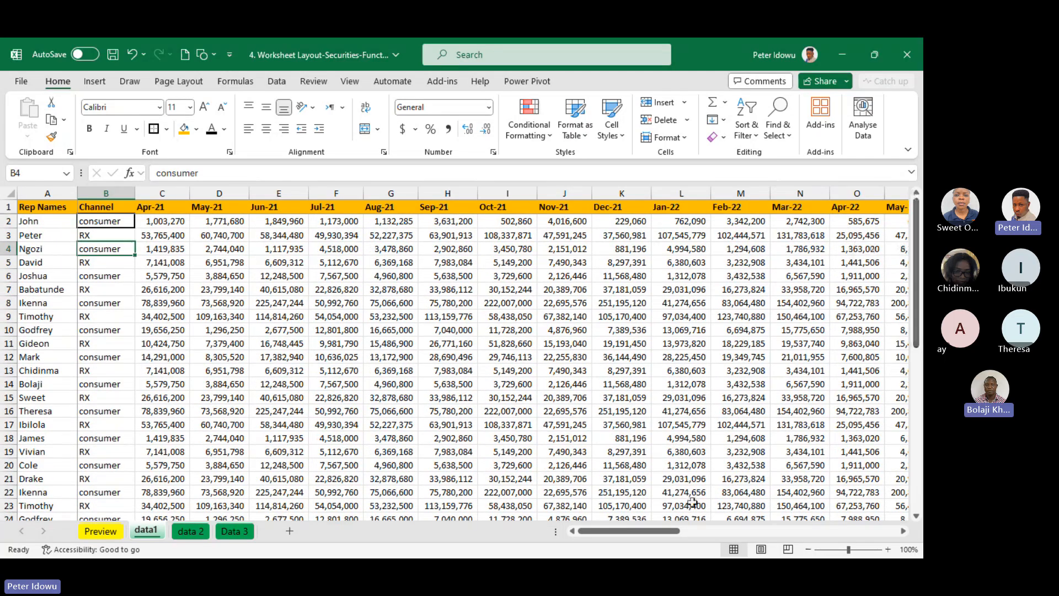
left_click_drag(662, 531, 629, 512)
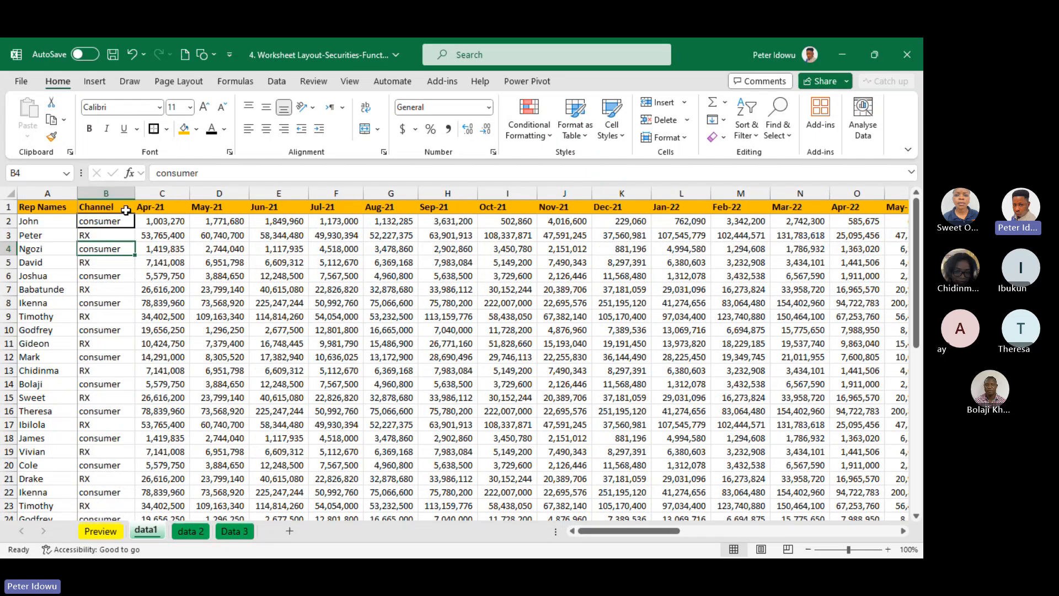
Remove the border from cell B2 with the No Border option
left_click(122, 220)
left_click(167, 129)
left_click(193, 246)
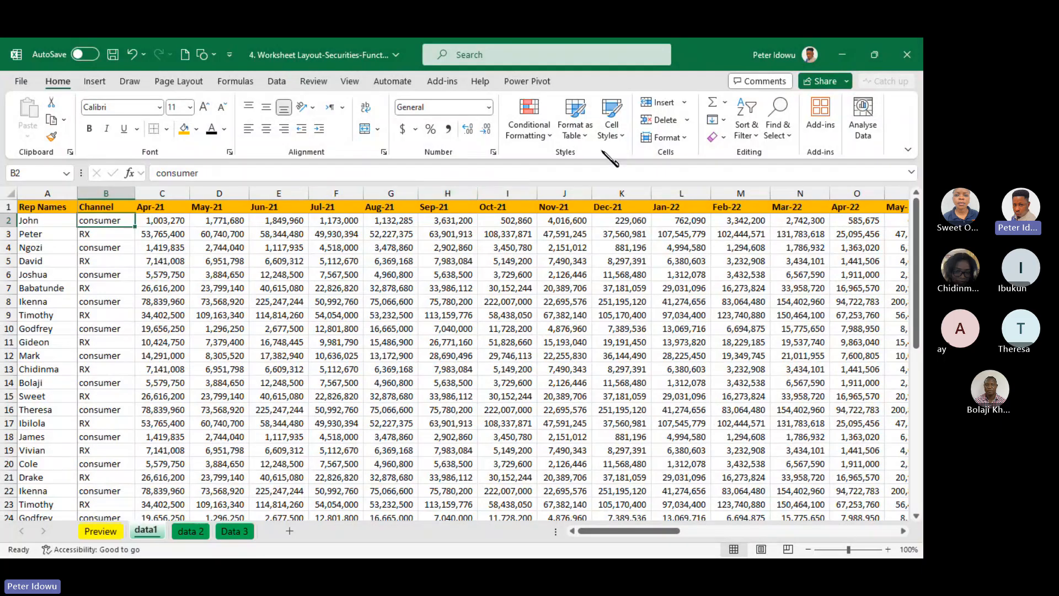
Unfreeze the panes on data1 and select cell E11
left_click(351, 81)
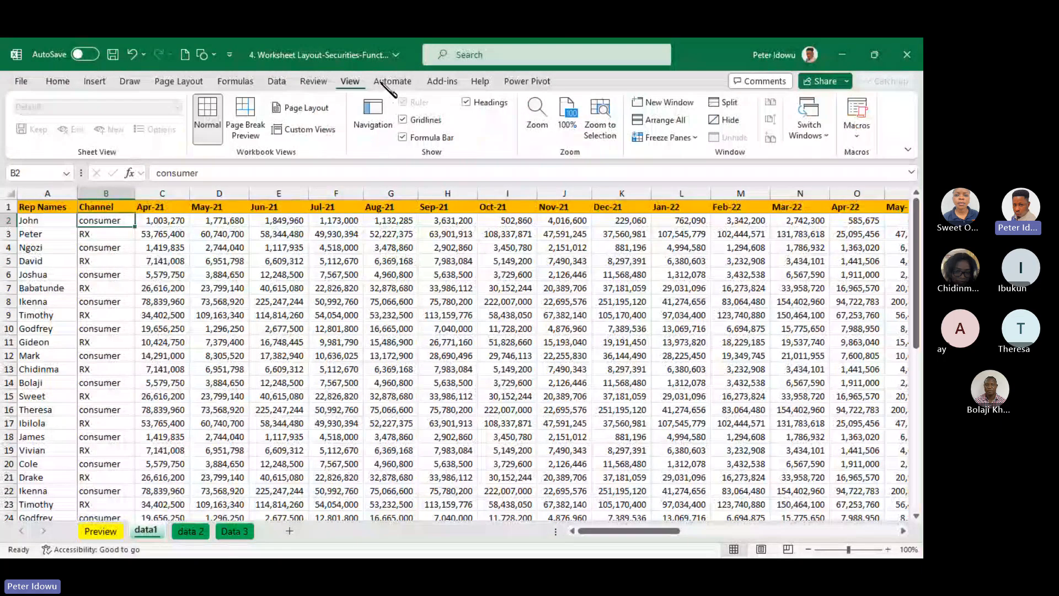
left_click(639, 137)
left_click(684, 151)
left_click(285, 343)
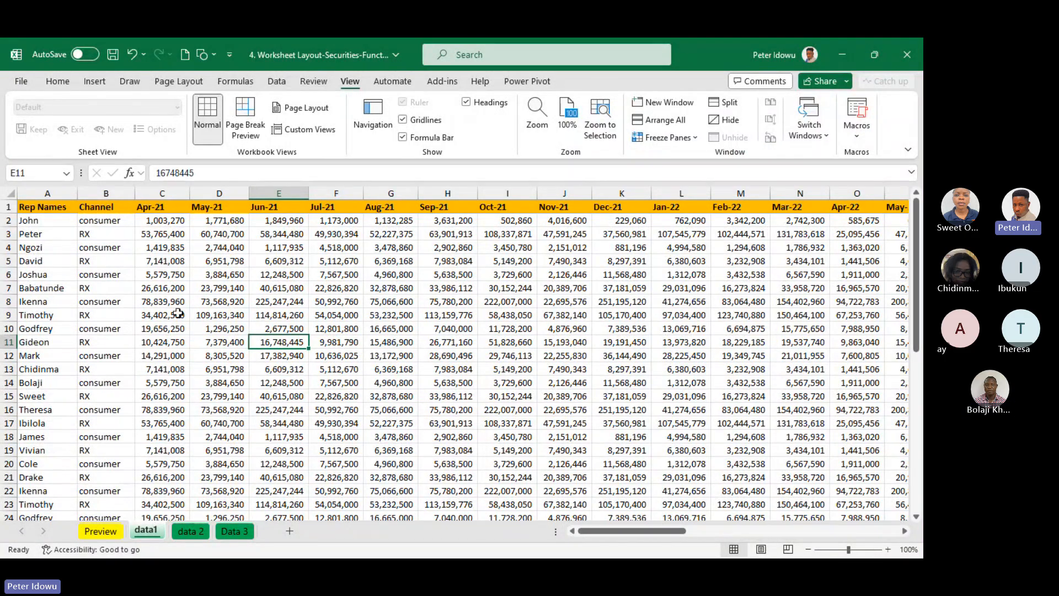
Apply Thick Outside Borders to cell C2 on data1
left_click(175, 221)
left_click(58, 81)
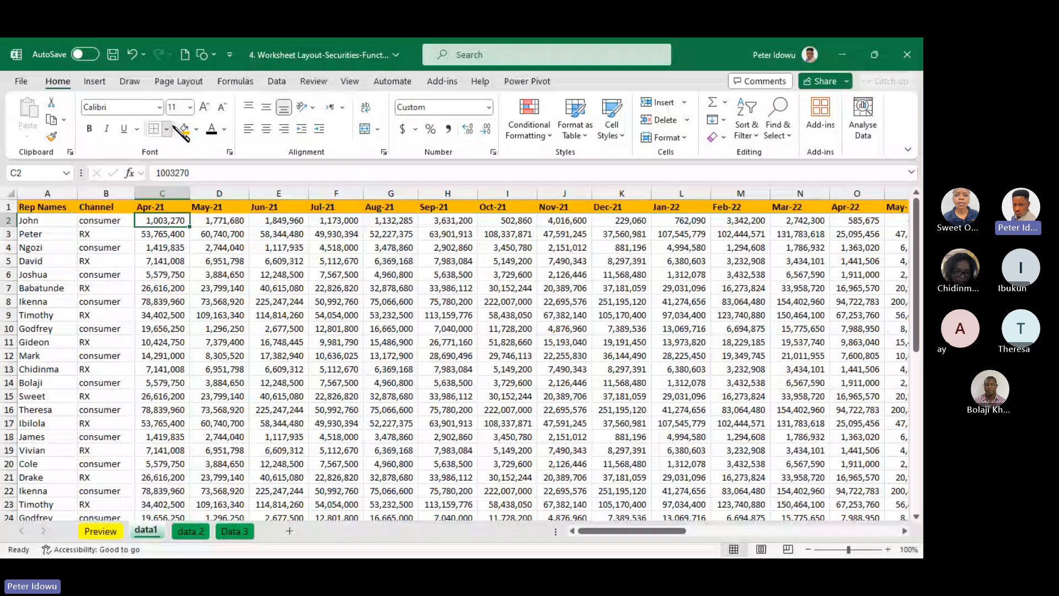
left_click(166, 129)
left_click(211, 302)
left_click(299, 280)
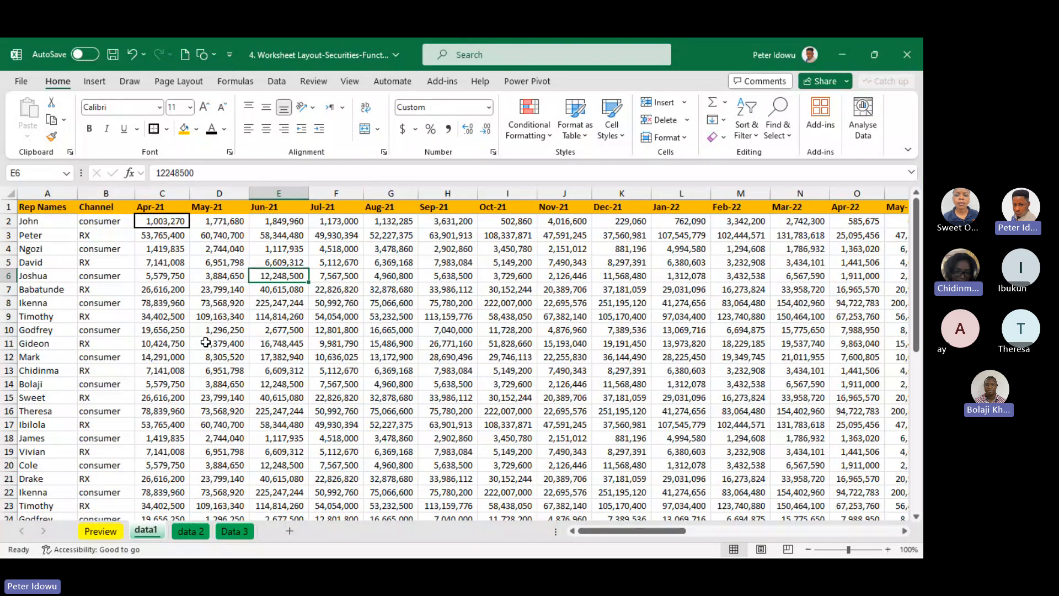
Remove the thick border from cell C2 with the No Border option
left_click(166, 129)
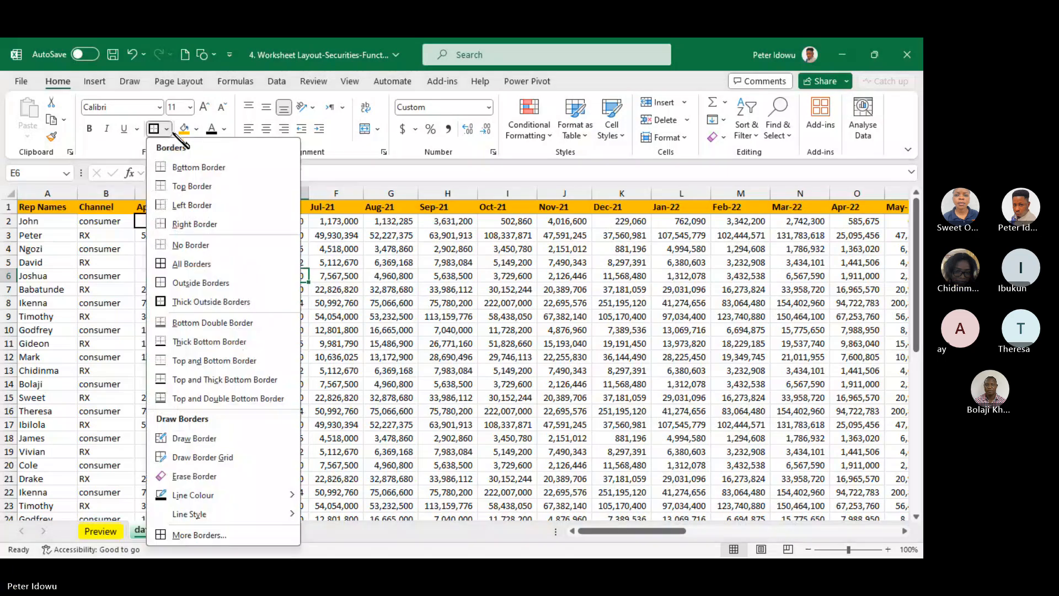
left_click(201, 246)
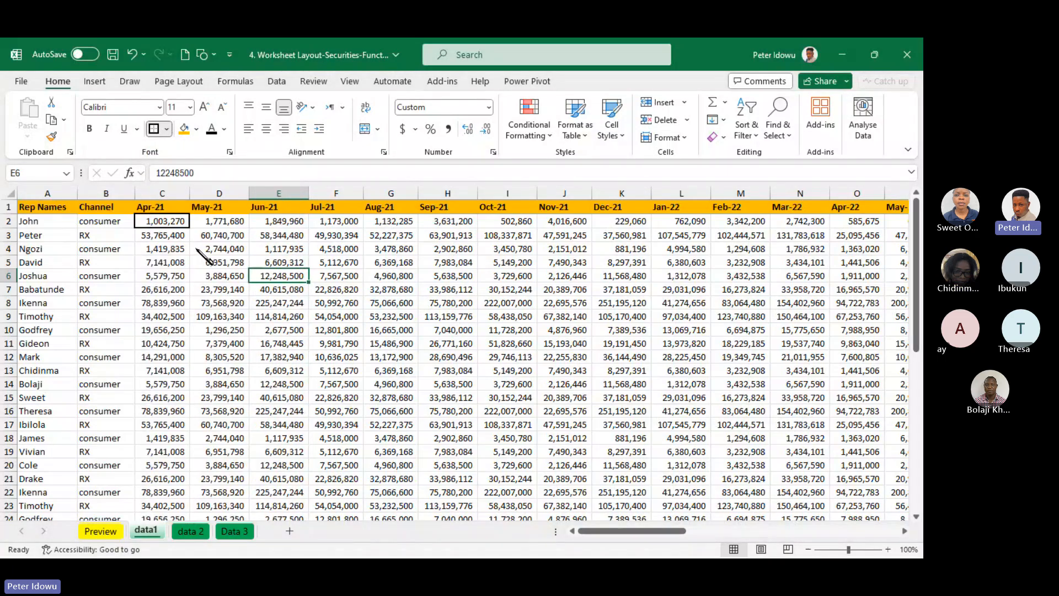
left_click(173, 254)
left_click(166, 221)
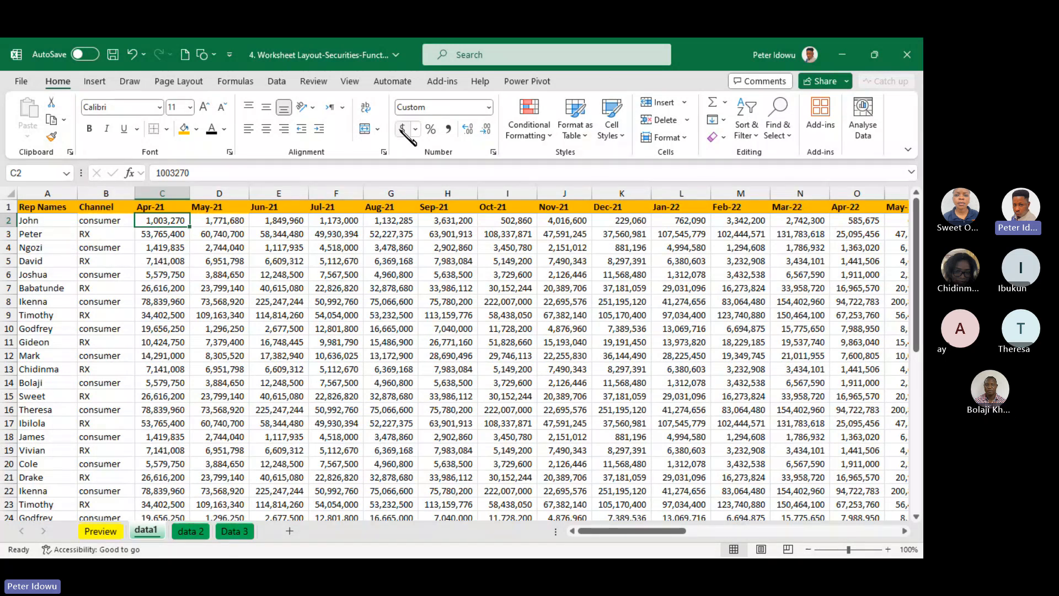
left_click(349, 81)
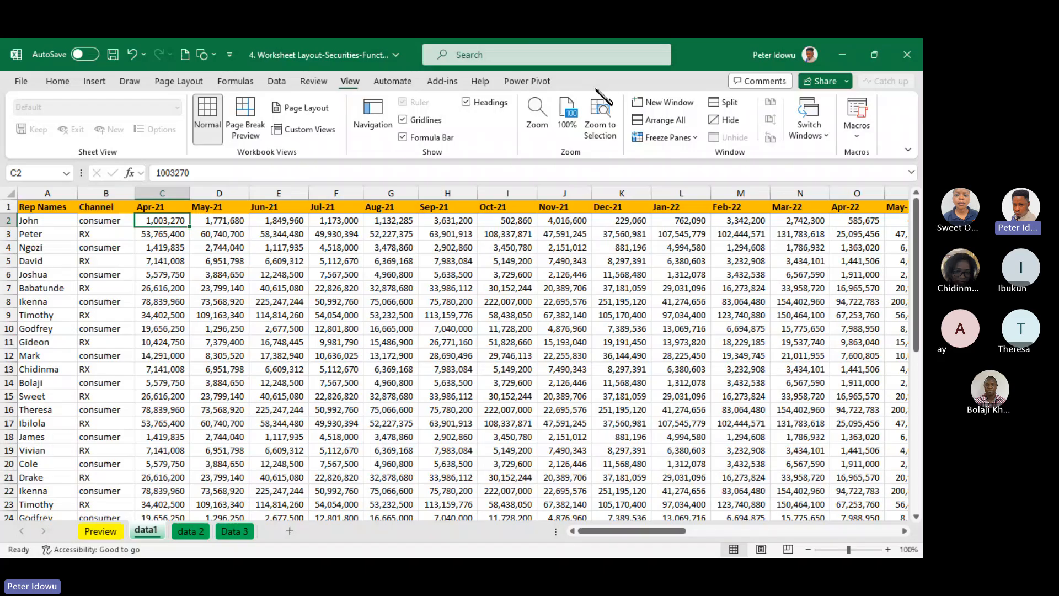
left_click(667, 137)
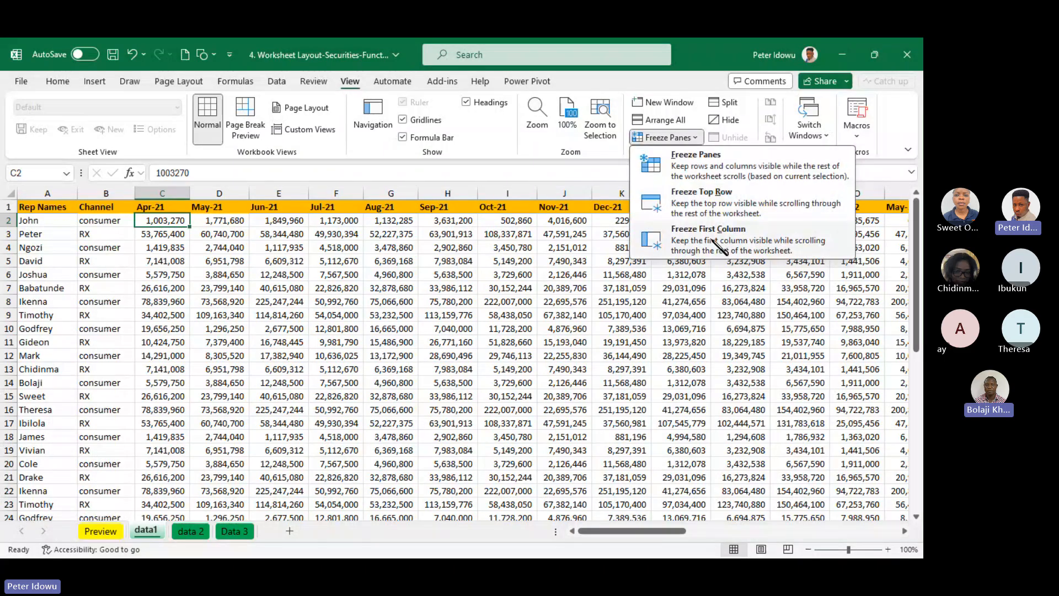
left_click(364, 299)
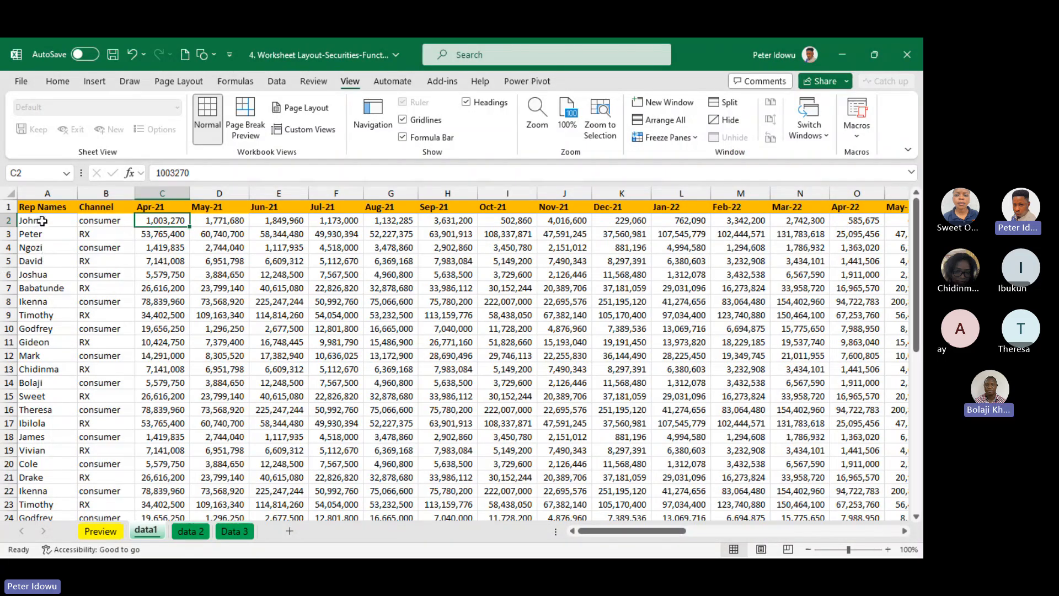
Fill the Rep Names column from A1 to A46 with the same orange as the header row
left_click_drag(52, 206, 51, 230)
key("ctrl+shift+Down")
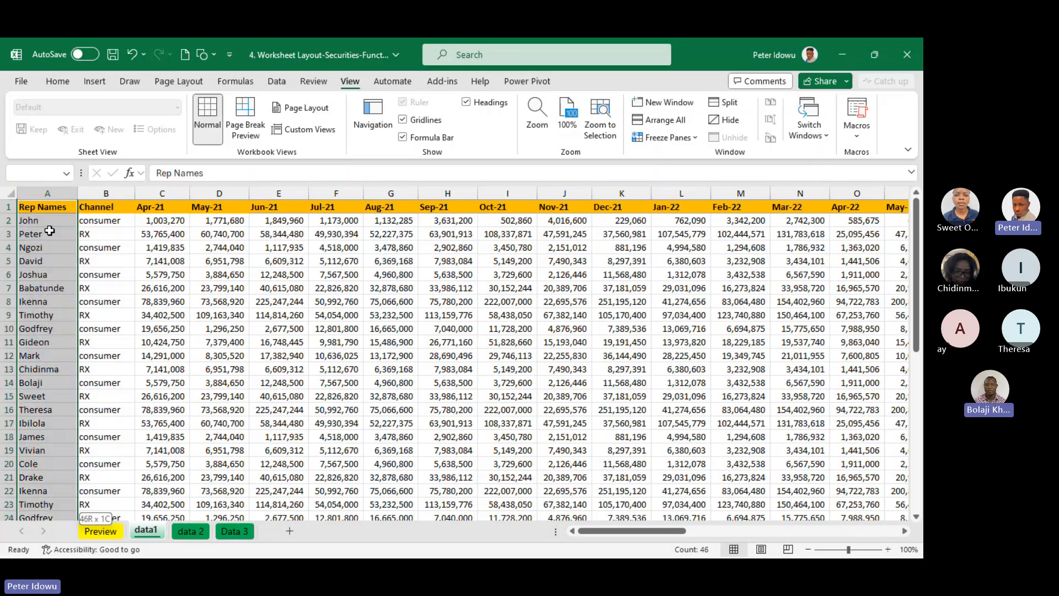
left_click(59, 83)
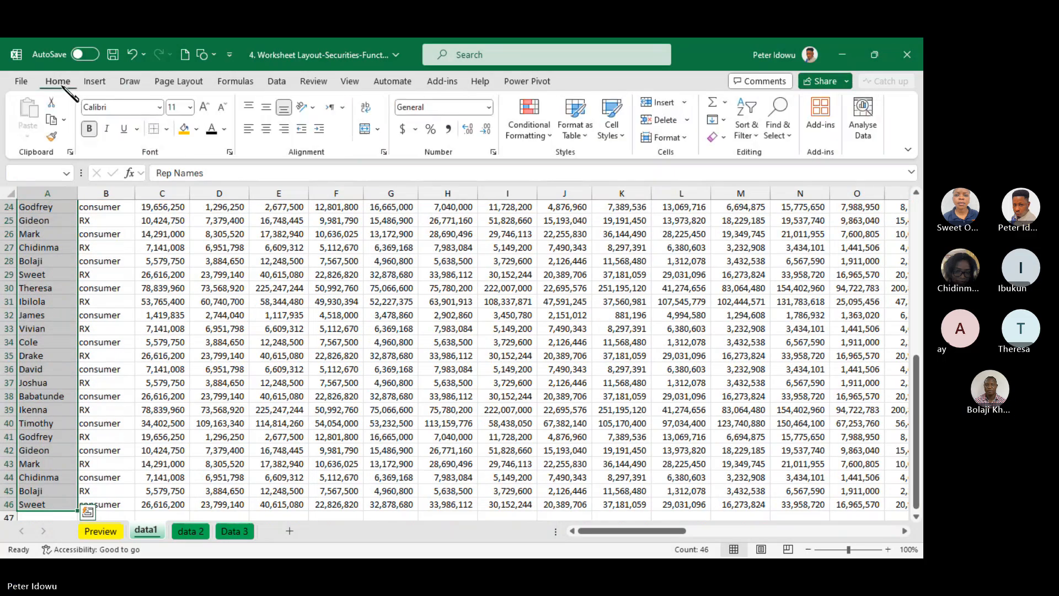
left_click(183, 129)
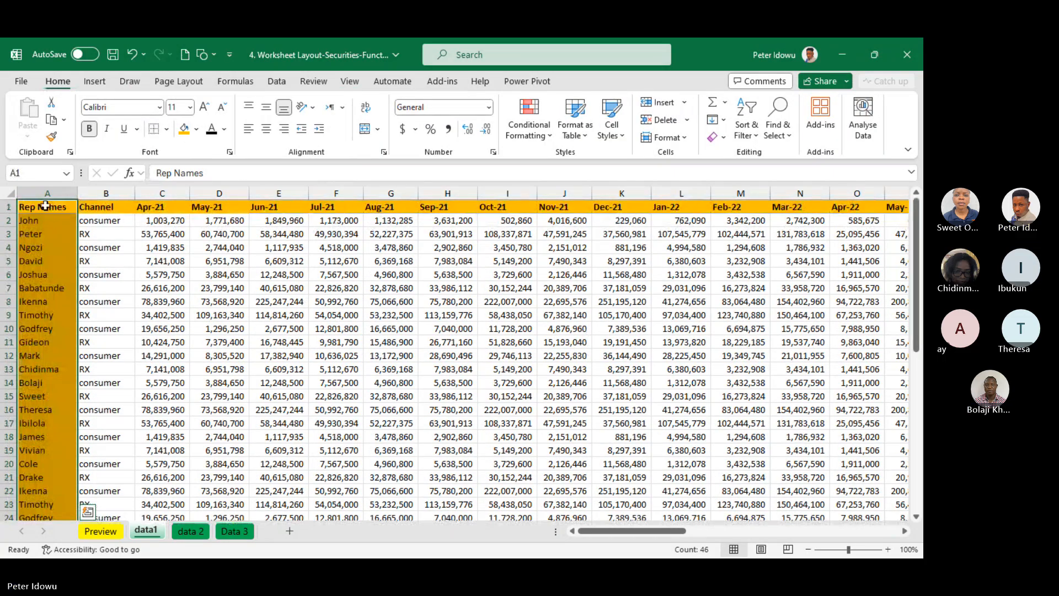
left_click(45, 206)
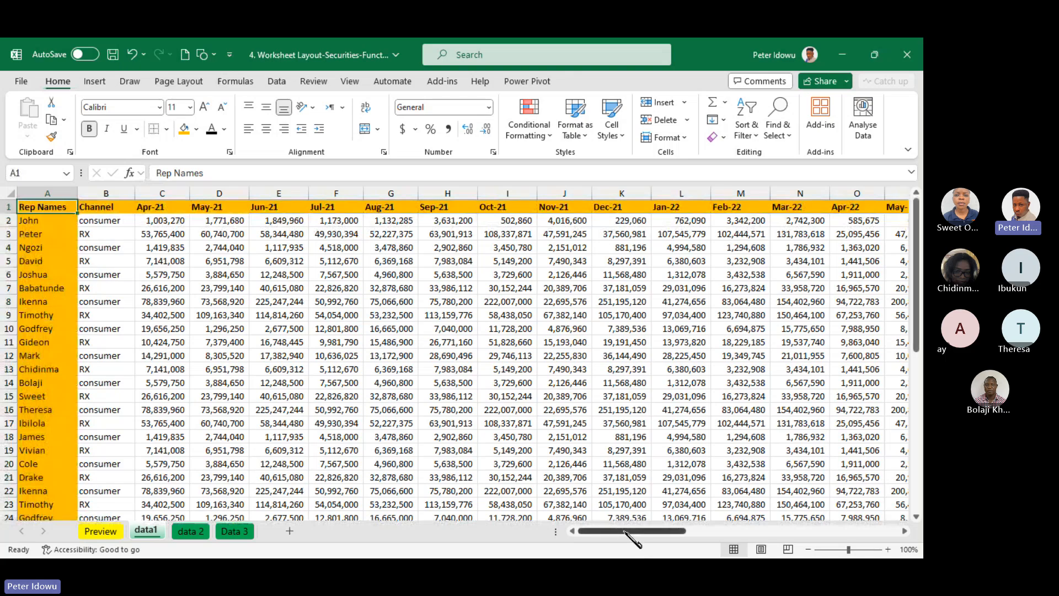
Examine the orange Rep Names column and the Channel and Apr-21 cells next to it, selecting cells in each
left_click_drag(626, 532, 595, 521)
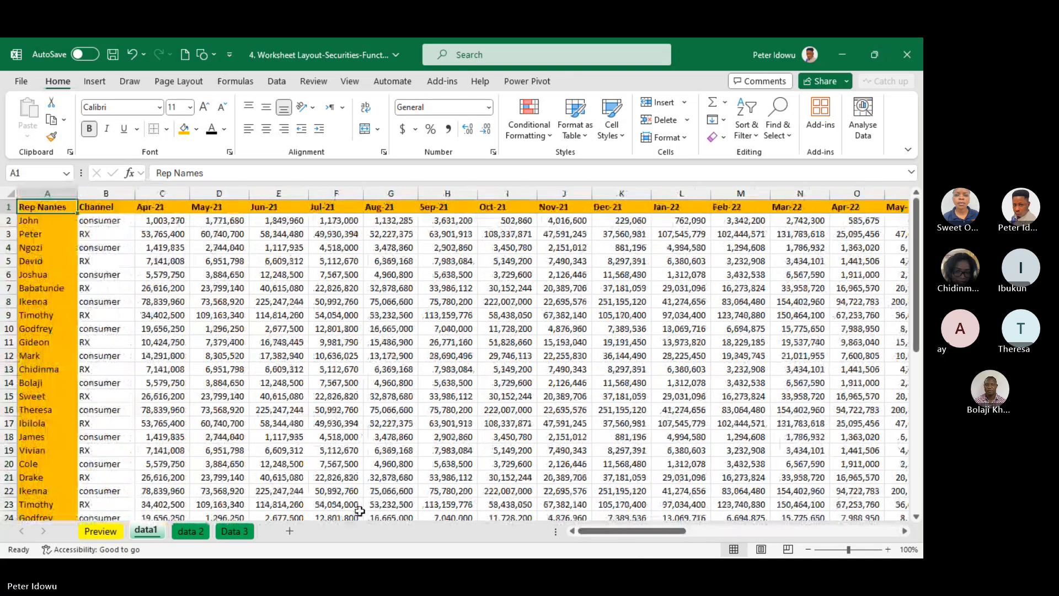
left_click_drag(50, 206, 52, 517)
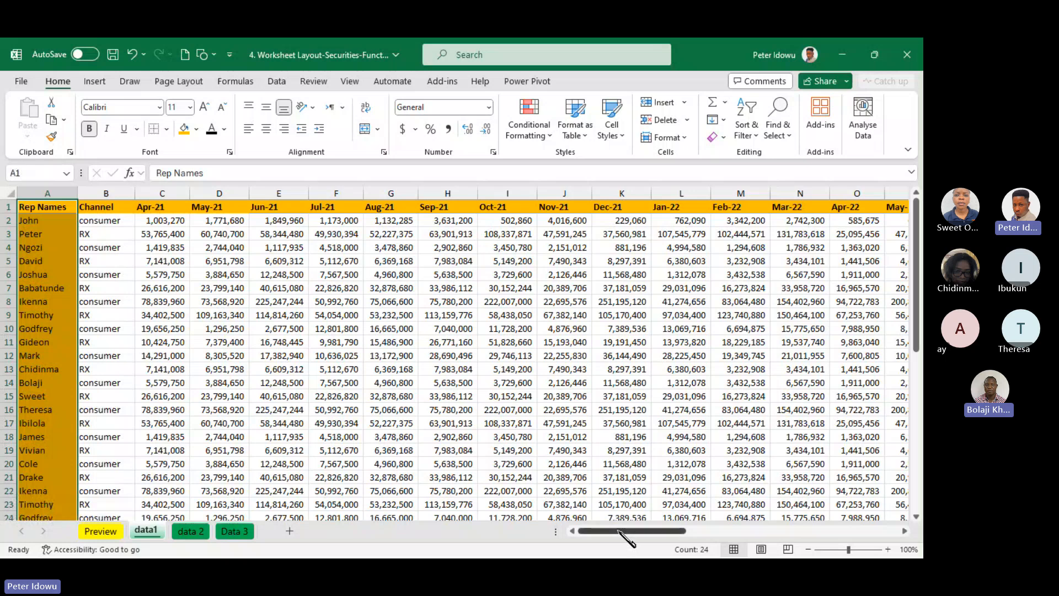
mouse_move(612, 530)
left_mouse_down()
mouse_move(637, 531)
mouse_move(590, 531)
mouse_move(644, 530)
mouse_move(619, 531)
left_mouse_up()
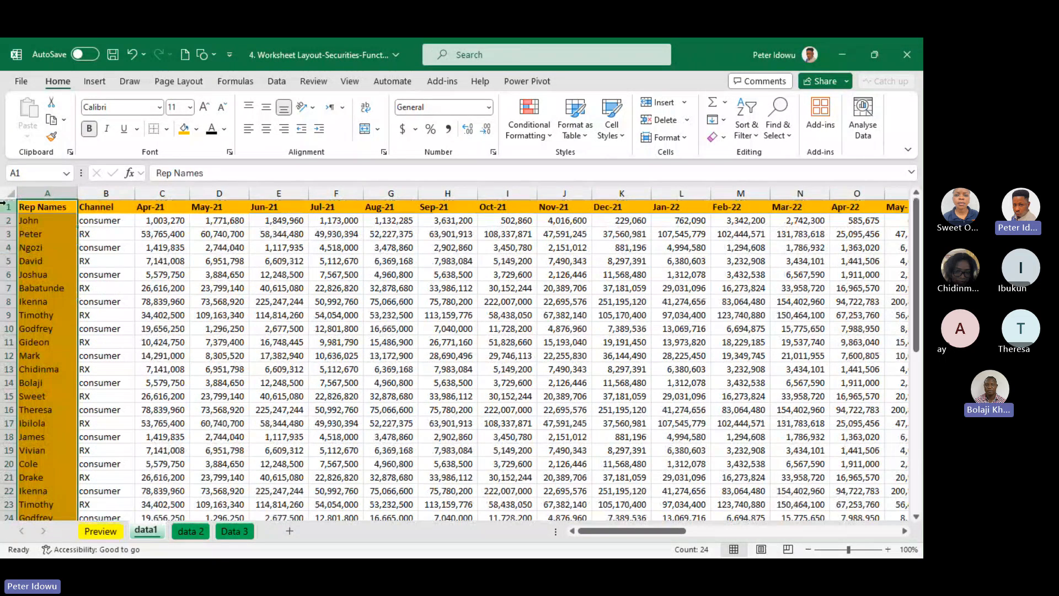
left_click(33, 203)
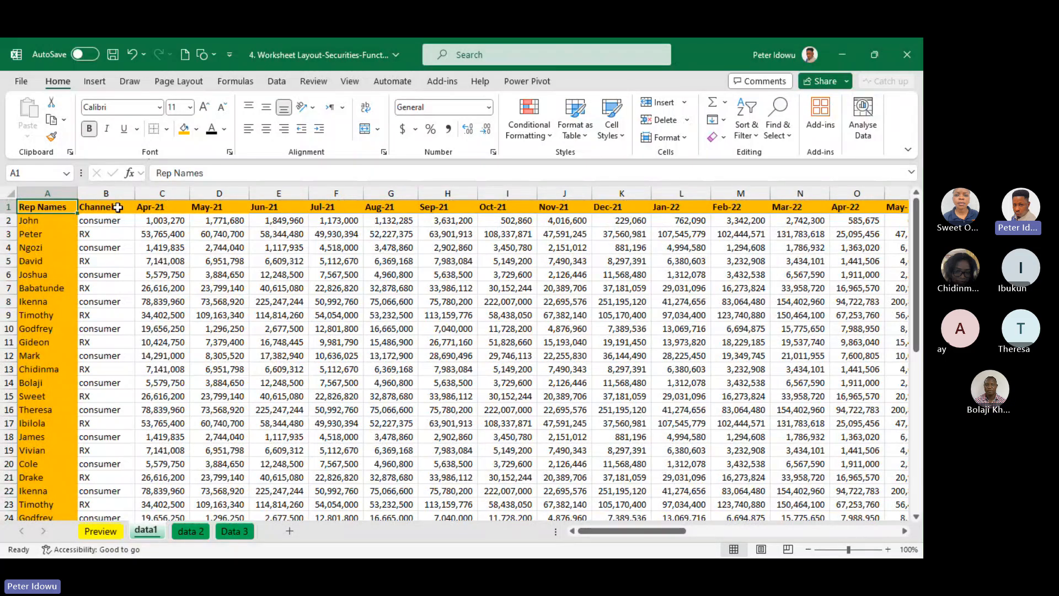
left_click(118, 250)
left_click(174, 248)
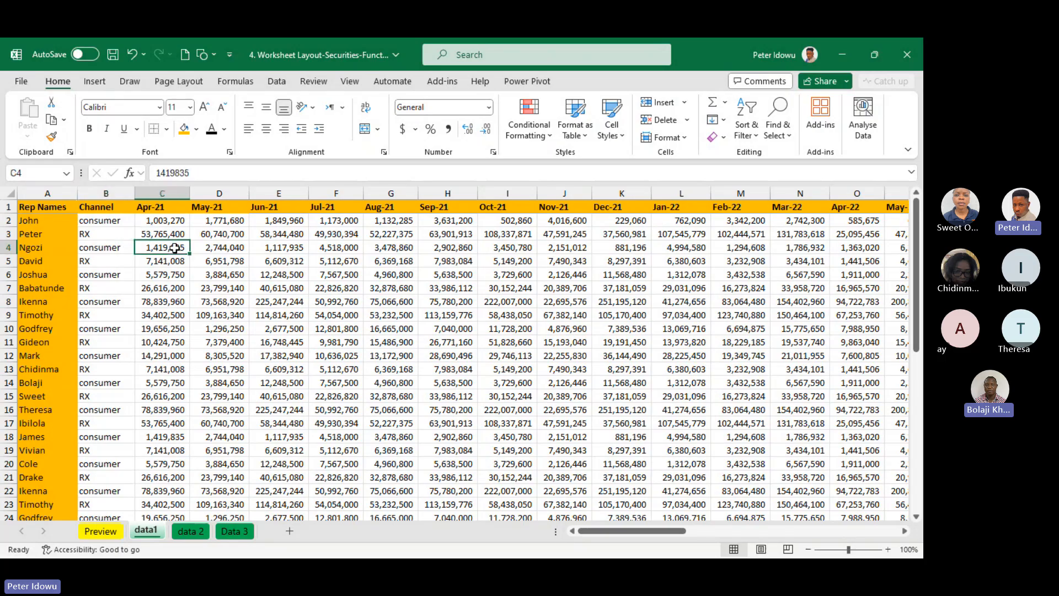
left_click(112, 231)
left_click(127, 285)
left_click(124, 232)
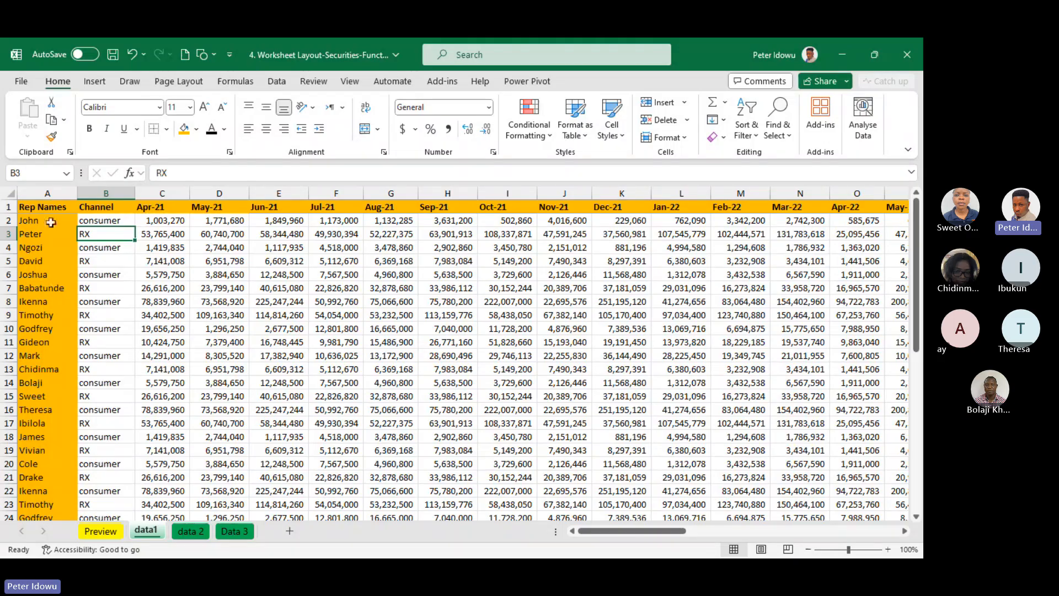
left_click(51, 222)
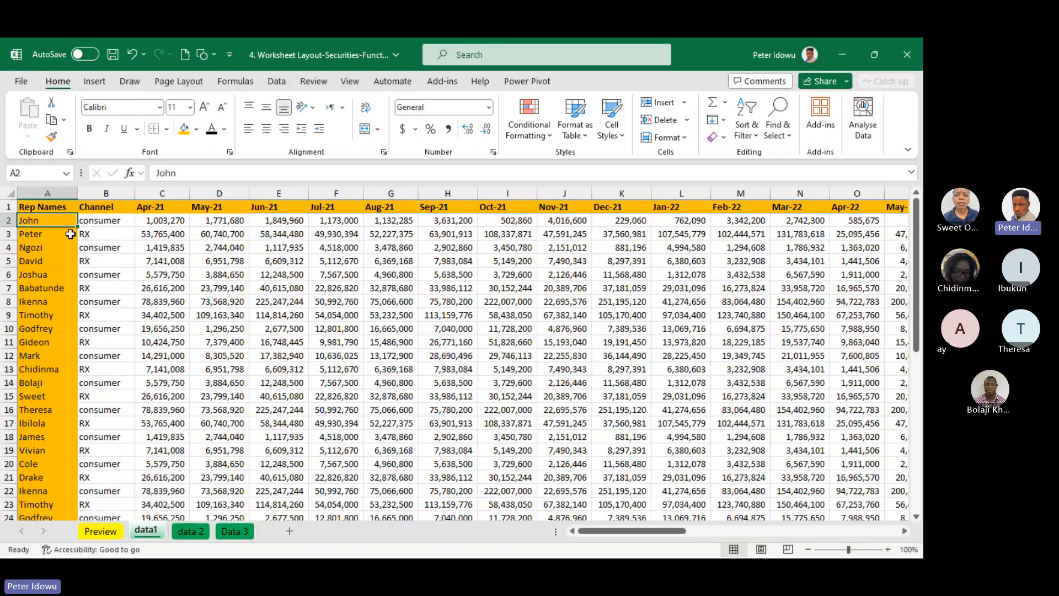
left_click_drag(65, 204, 61, 326)
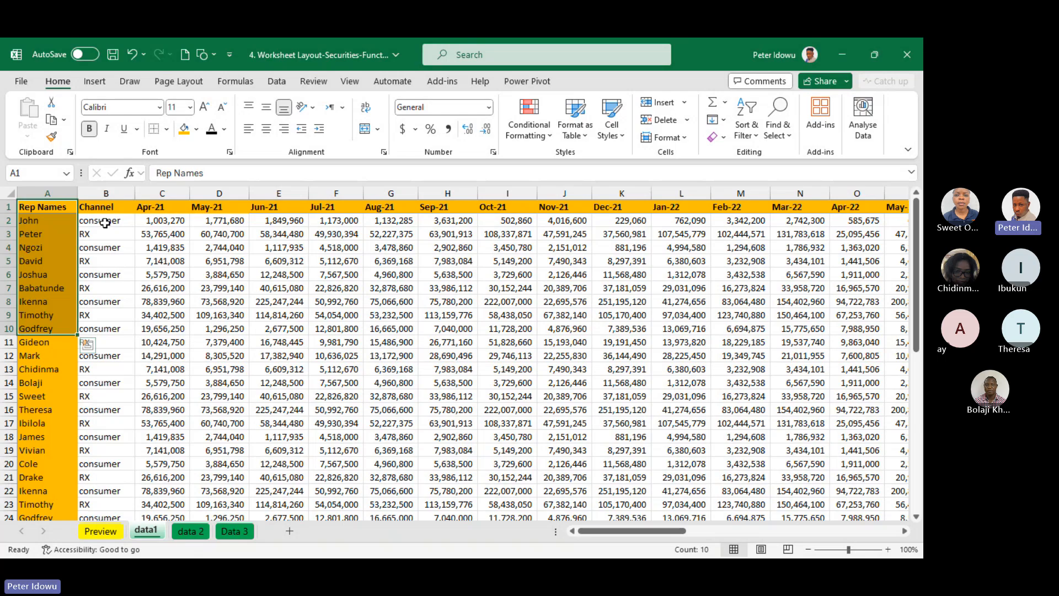
left_click(122, 220)
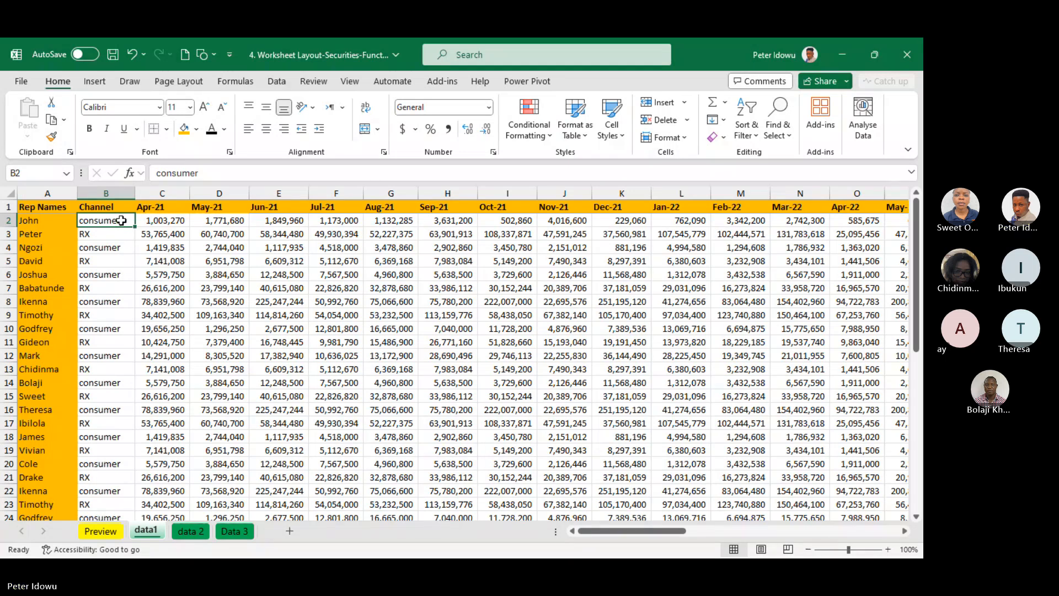
left_click(120, 245)
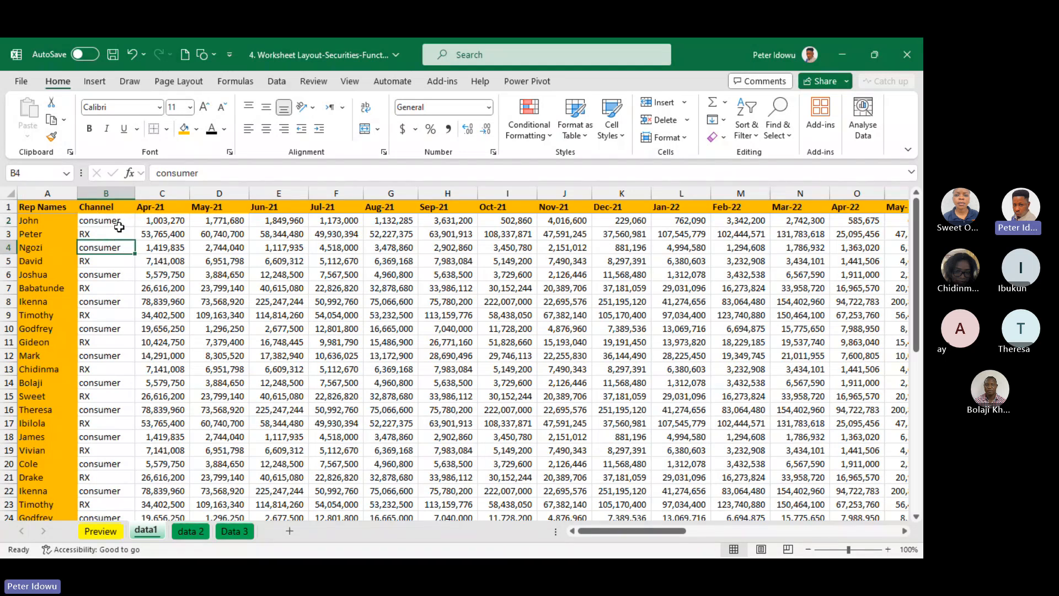
Mark cell B2 with Thick Outside Borders
left_click(120, 221)
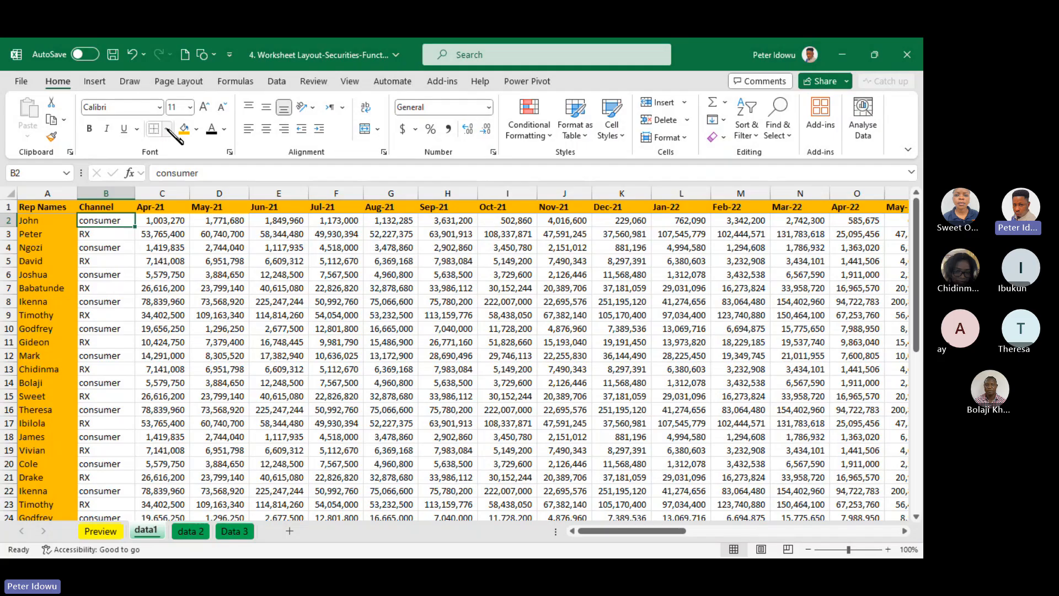
left_click(168, 130)
left_click(184, 298)
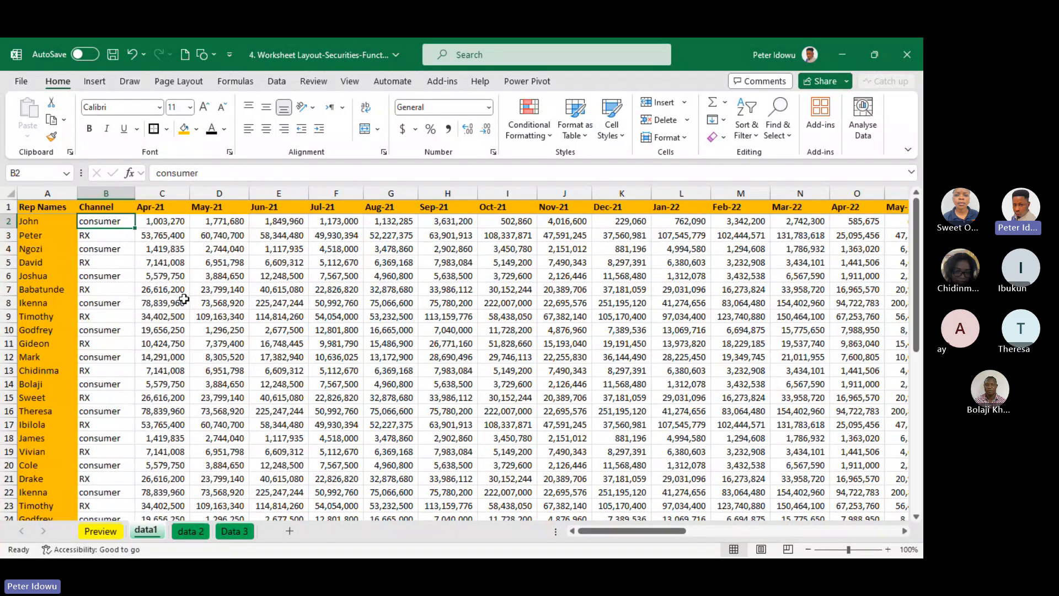
left_click(170, 277)
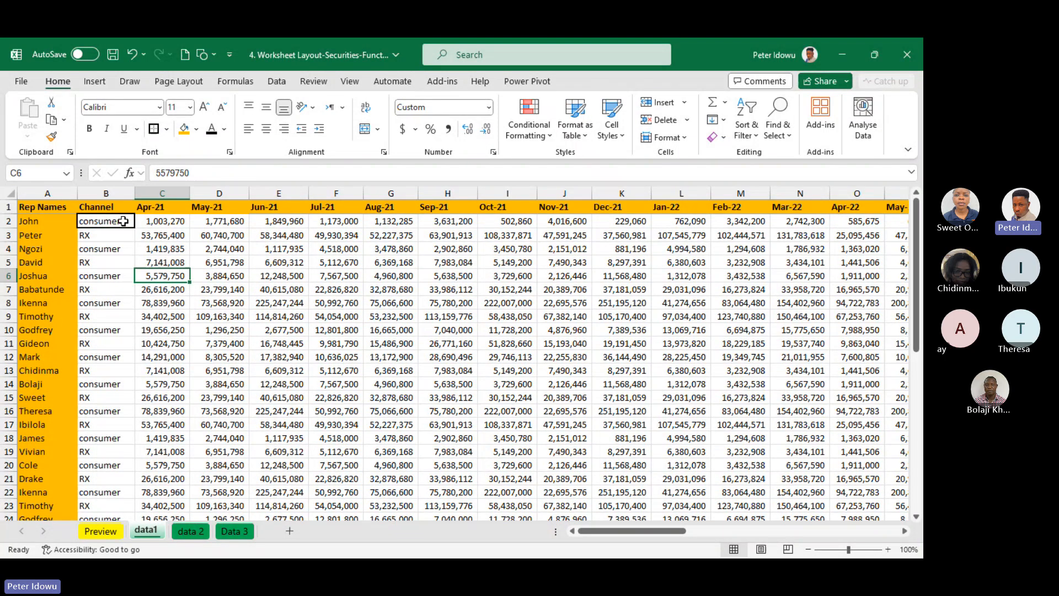
Examine how cell B2 sits beside the Rep Names column by alternately selecting it and the names in column A
left_click(123, 222)
left_click(127, 236)
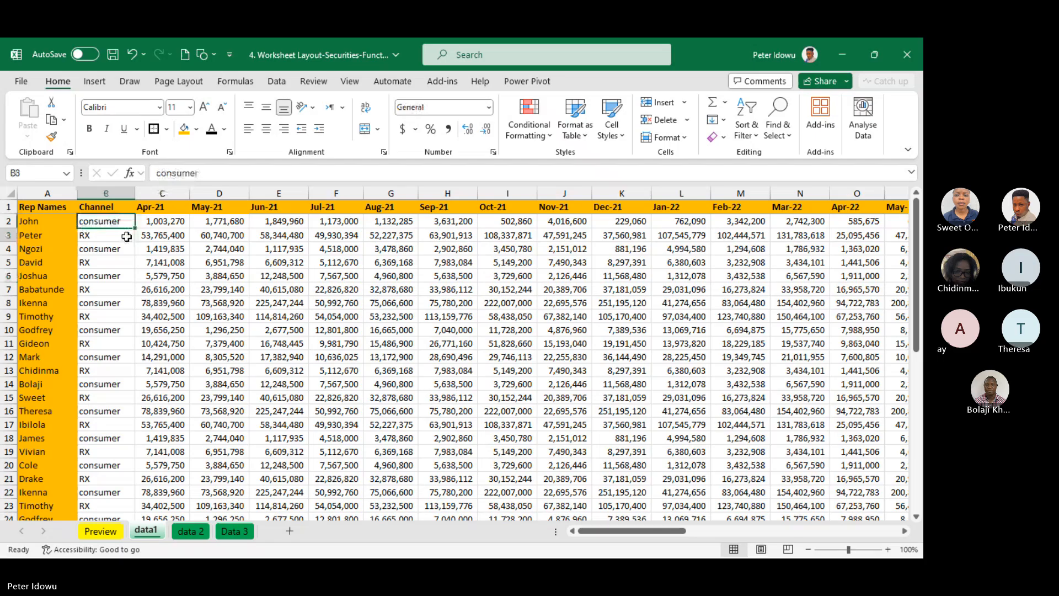
left_click(103, 226)
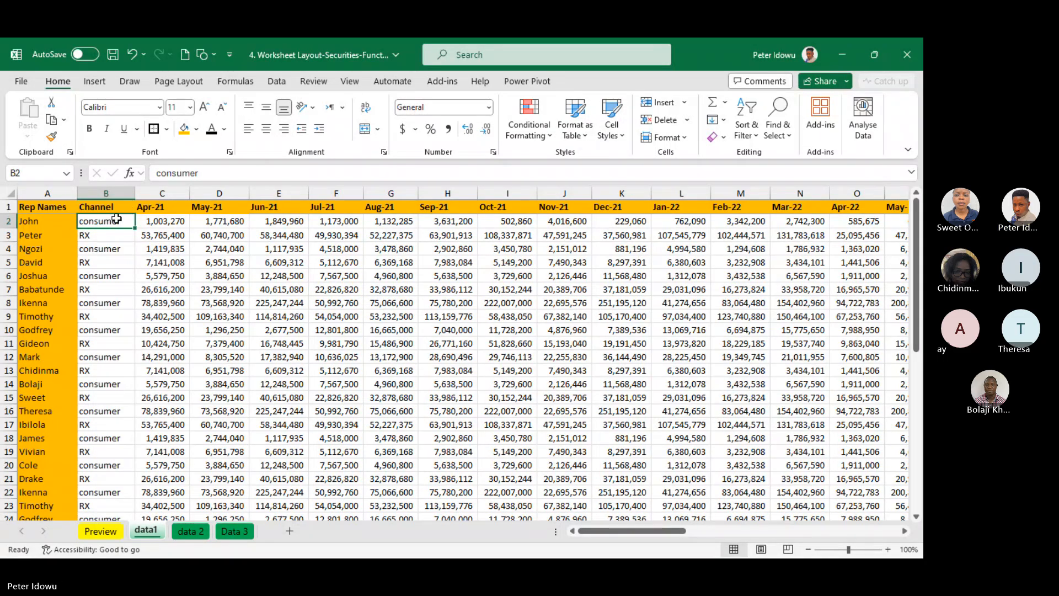
left_click_drag(55, 220, 55, 370)
left_click(106, 226)
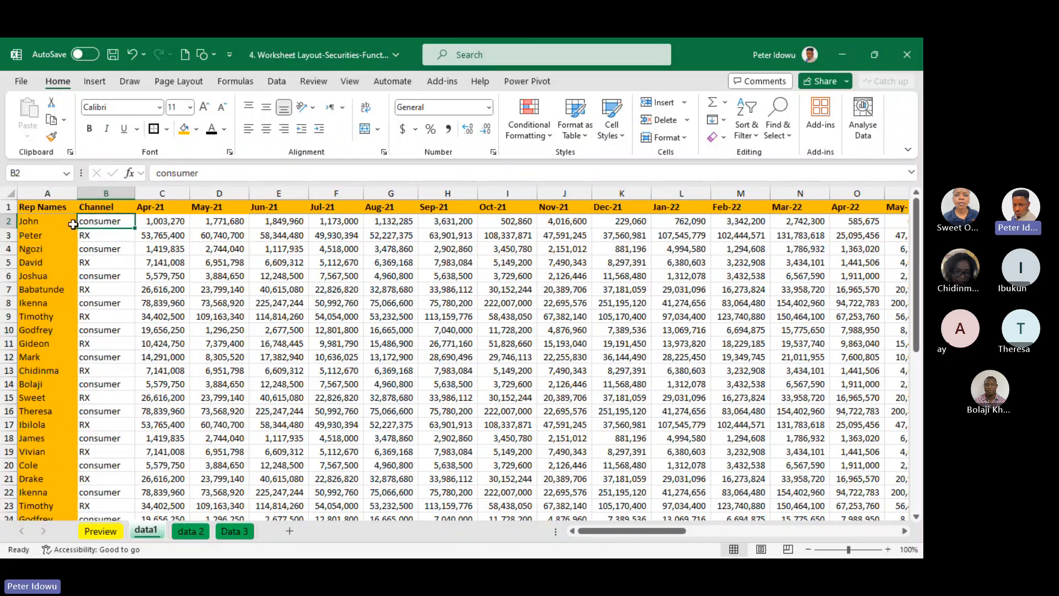
left_click_drag(50, 221, 57, 356)
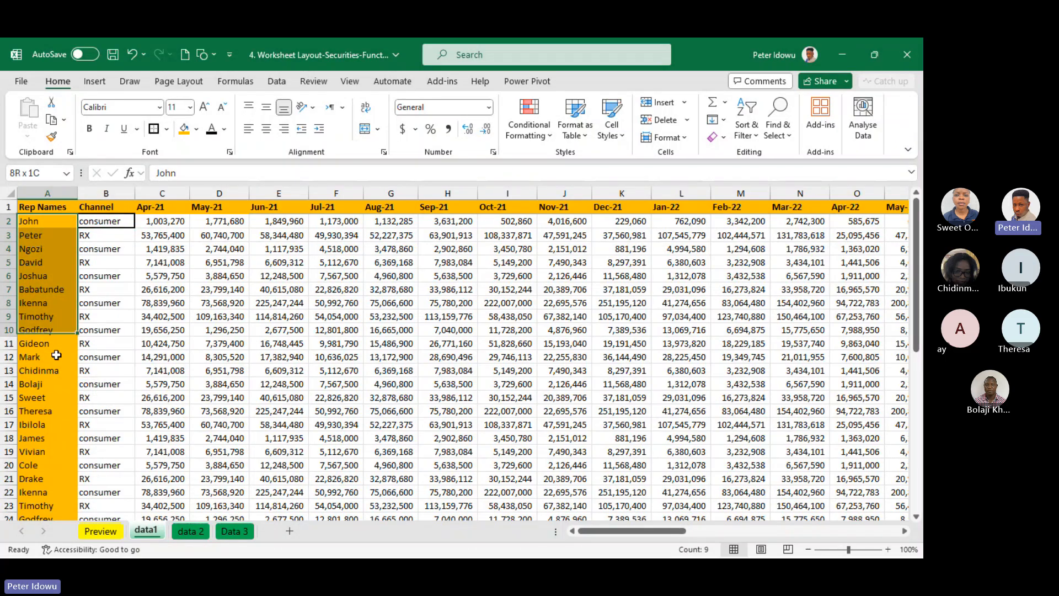
left_click(117, 223)
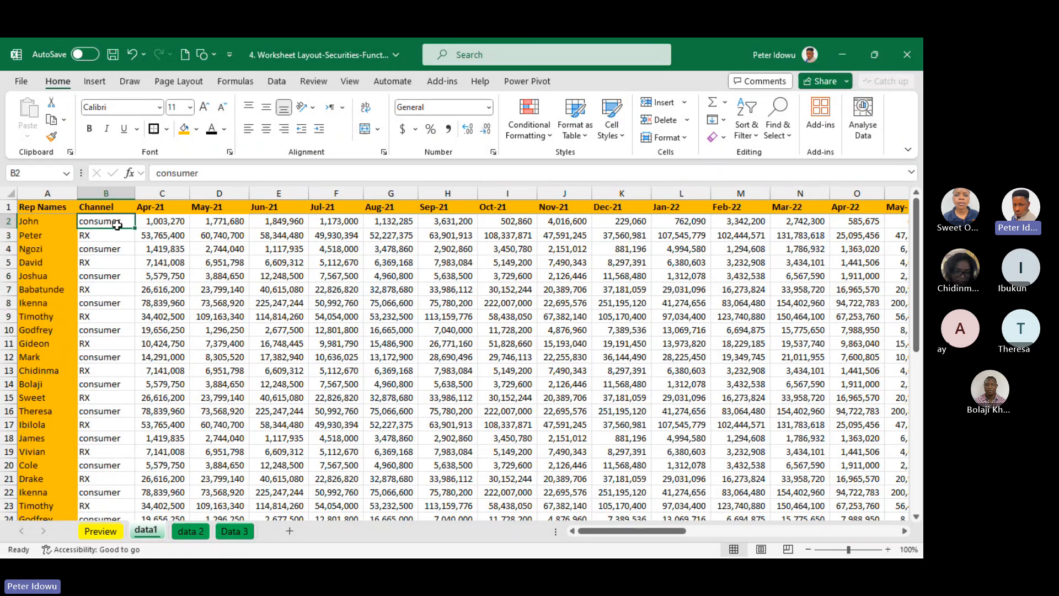
mouse_move(49, 237)
left_mouse_down()
mouse_move(50, 246)
mouse_move(49, 221)
left_mouse_up()
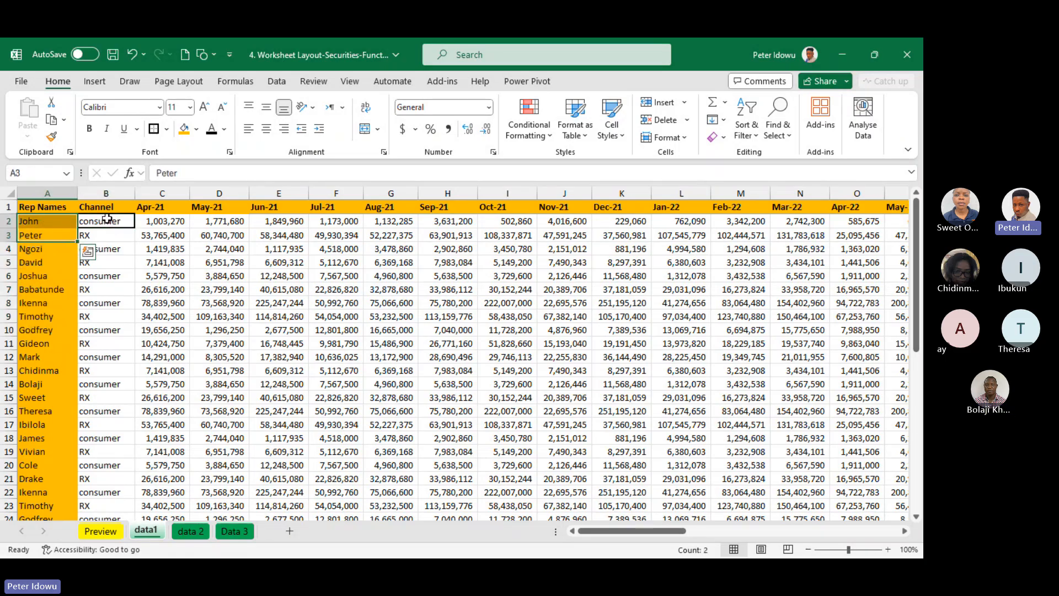
left_click(105, 218)
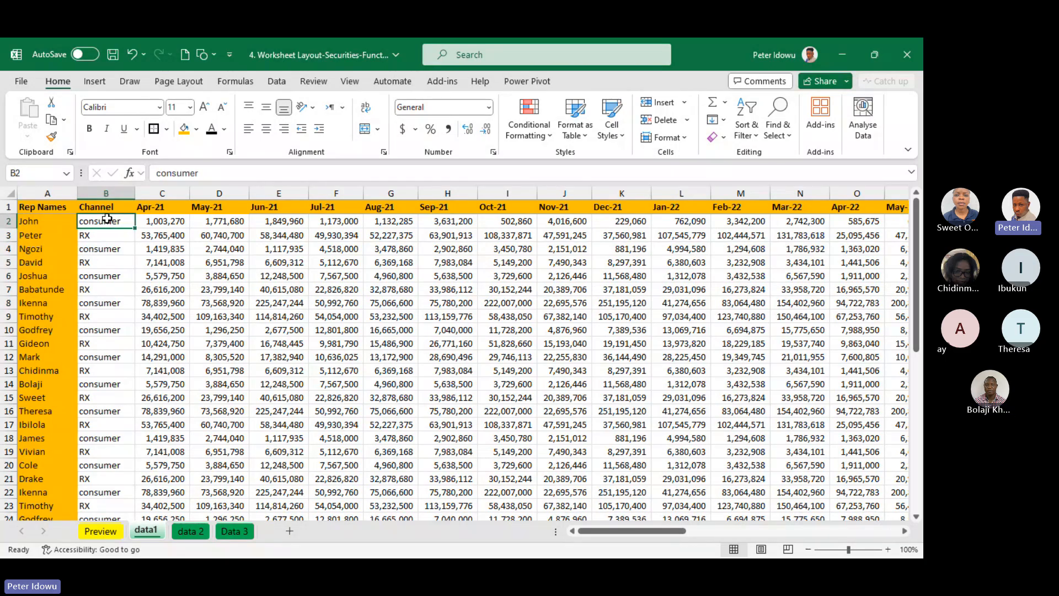
mouse_move(106, 219)
left_mouse_down()
mouse_move(110, 425)
mouse_move(111, 220)
left_mouse_up()
Examine the header row above cell B2, starting from Rep Names and ending with B2 selected
left_click(51, 207)
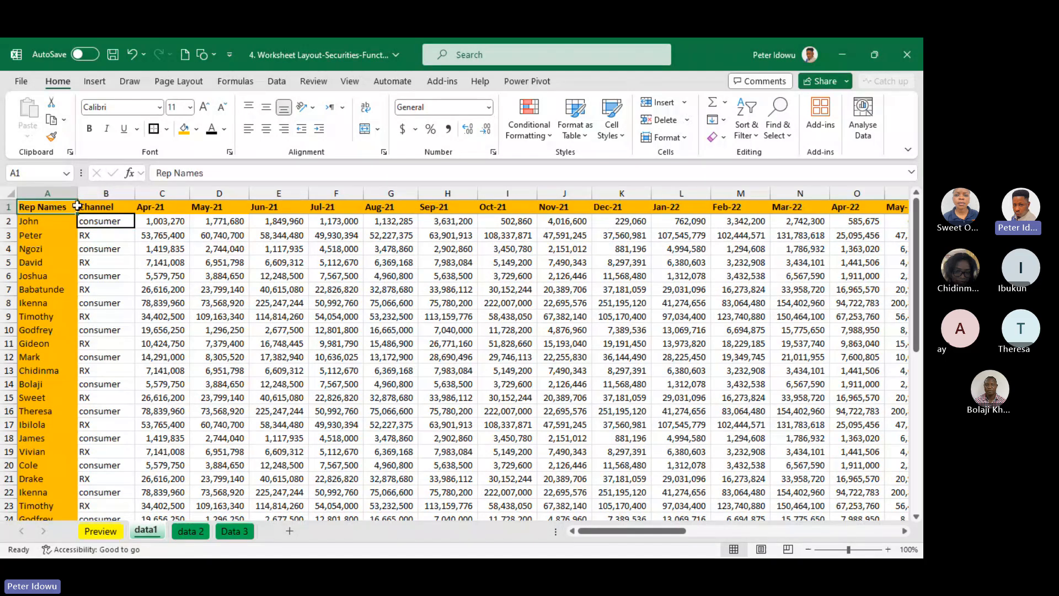
key("shift+Right")
key("shift+Right")
key("shift+Right")
key("shift+Right")
left_click(122, 222)
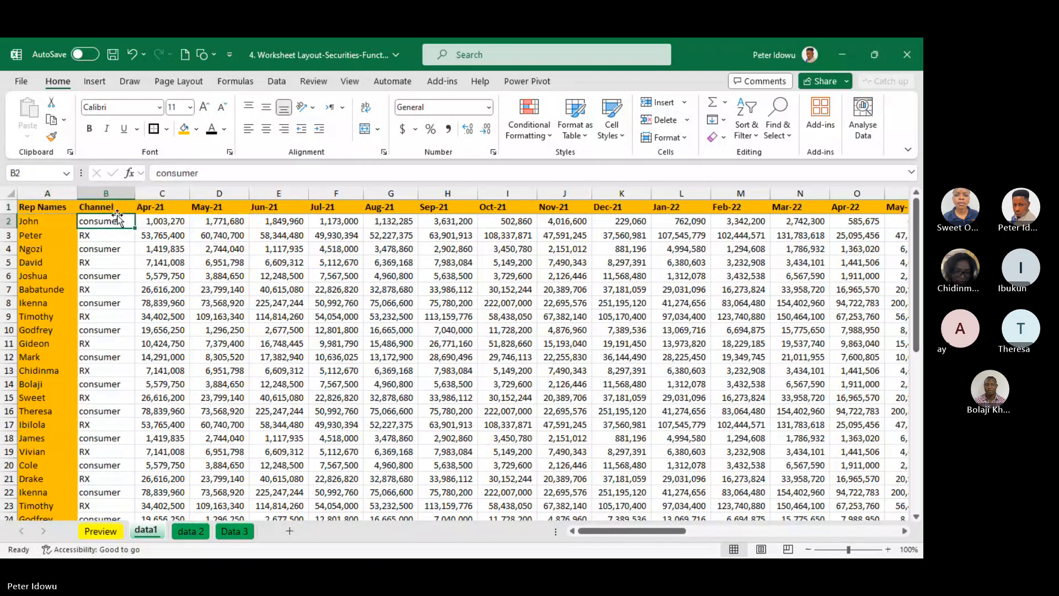
left_click(120, 206)
left_click(118, 217)
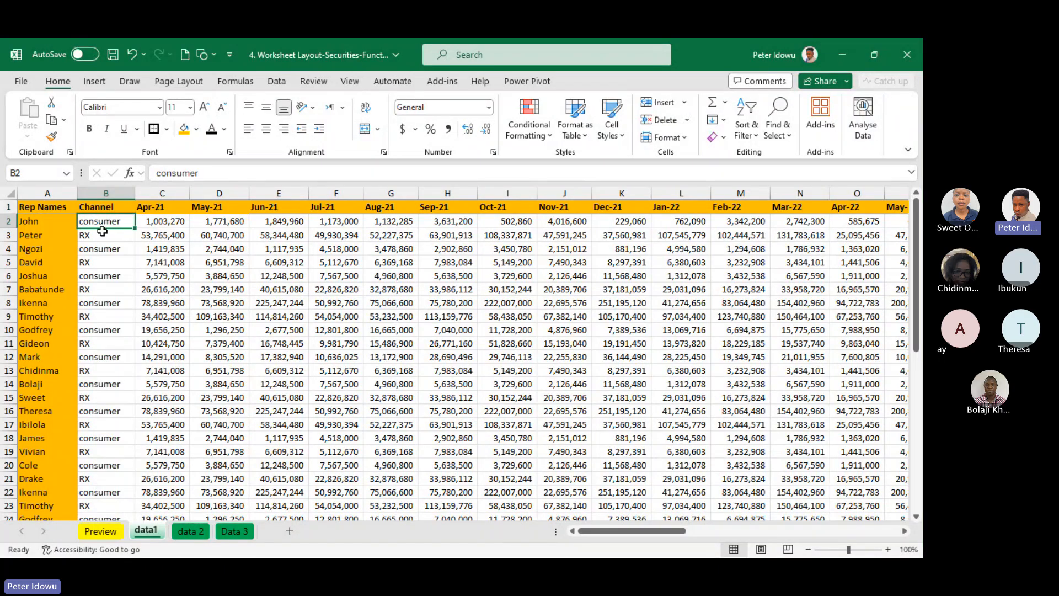
Freeze the panes at cell B2 and check the header row and Rep Names column against the later months
left_click_drag(40, 207, 425, 213)
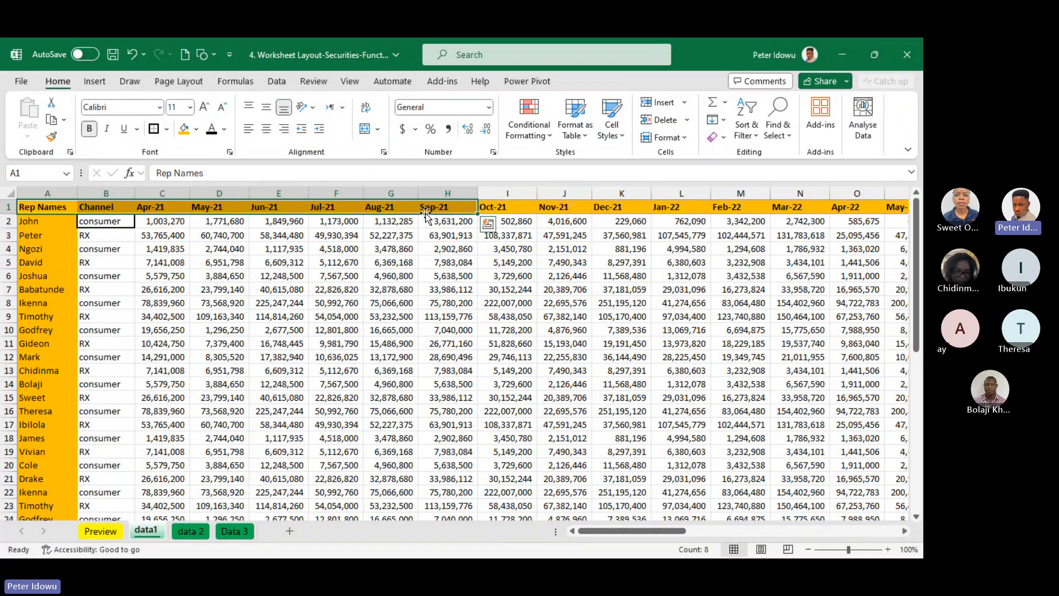
left_click(144, 265)
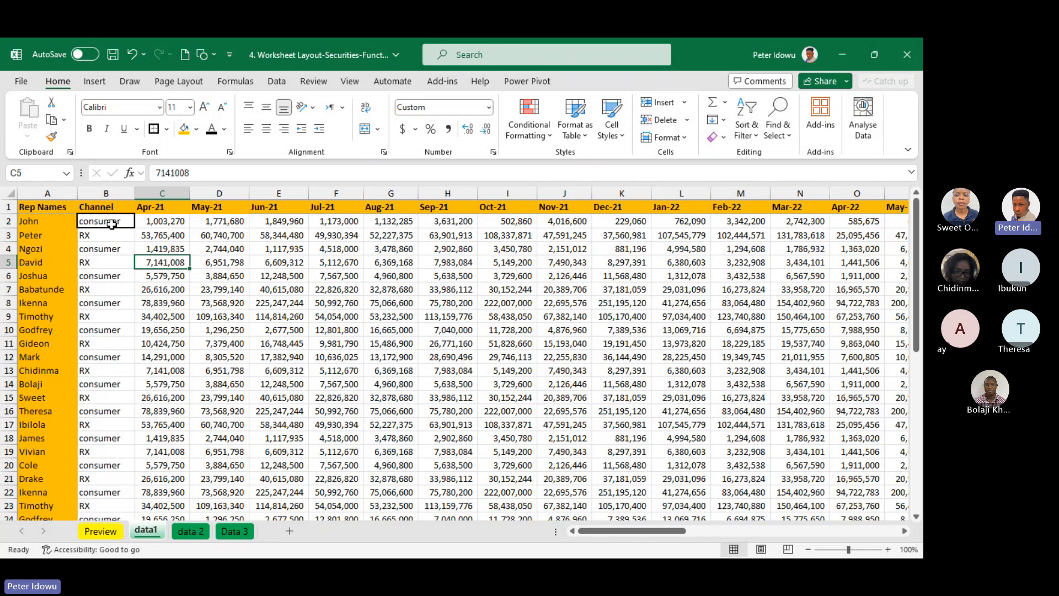
left_click(112, 224)
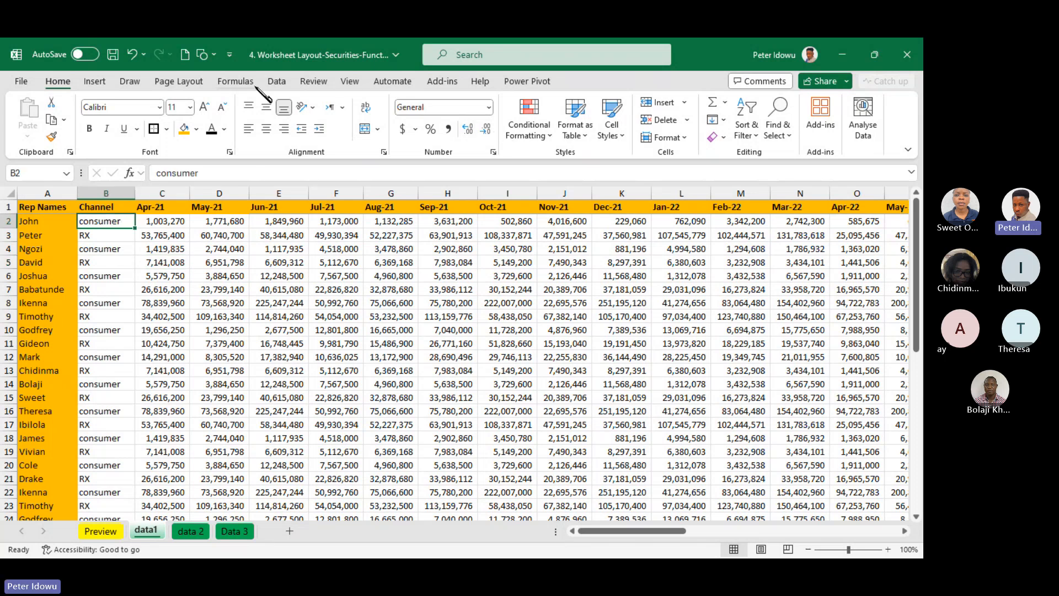
left_click(352, 82)
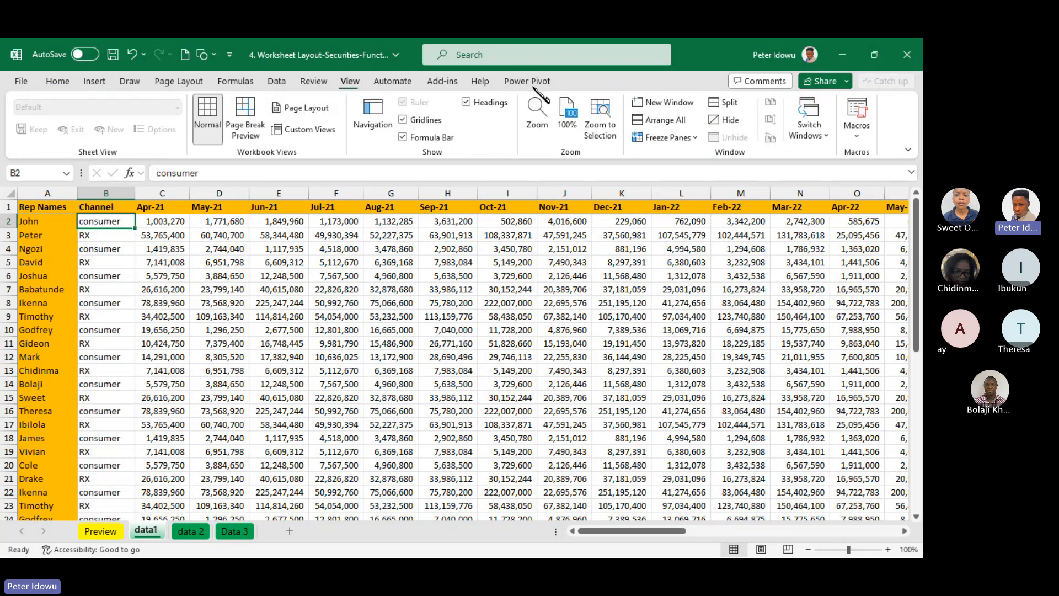
left_click(663, 138)
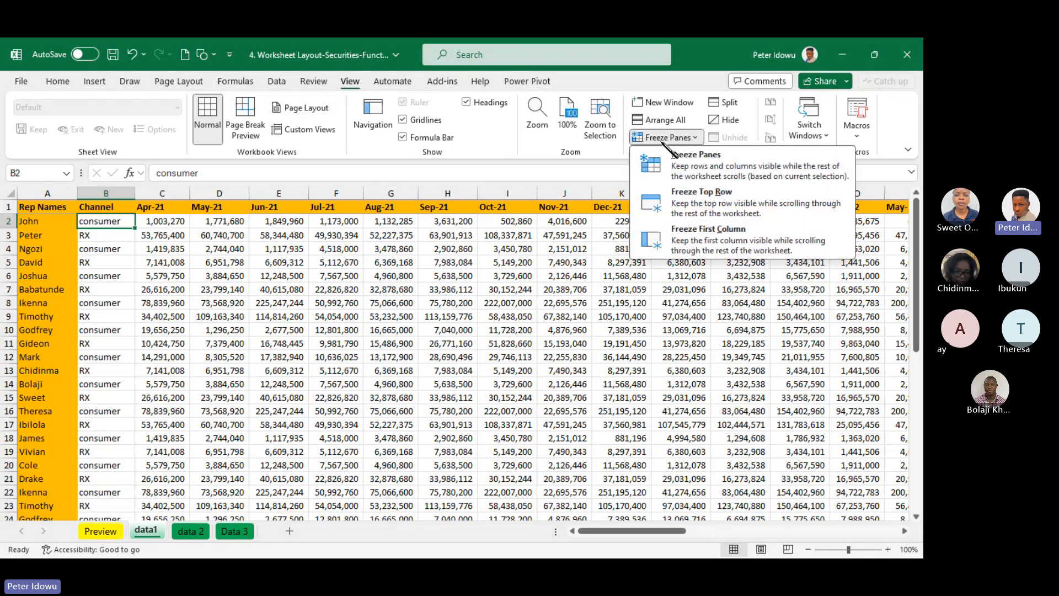
left_click(713, 169)
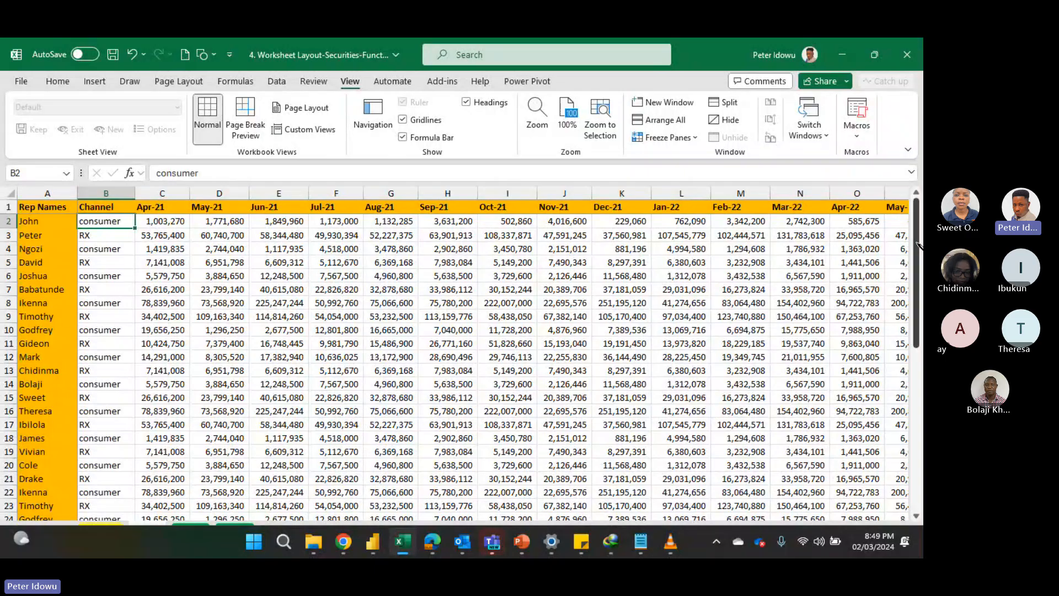
left_click_drag(918, 246, 913, 201)
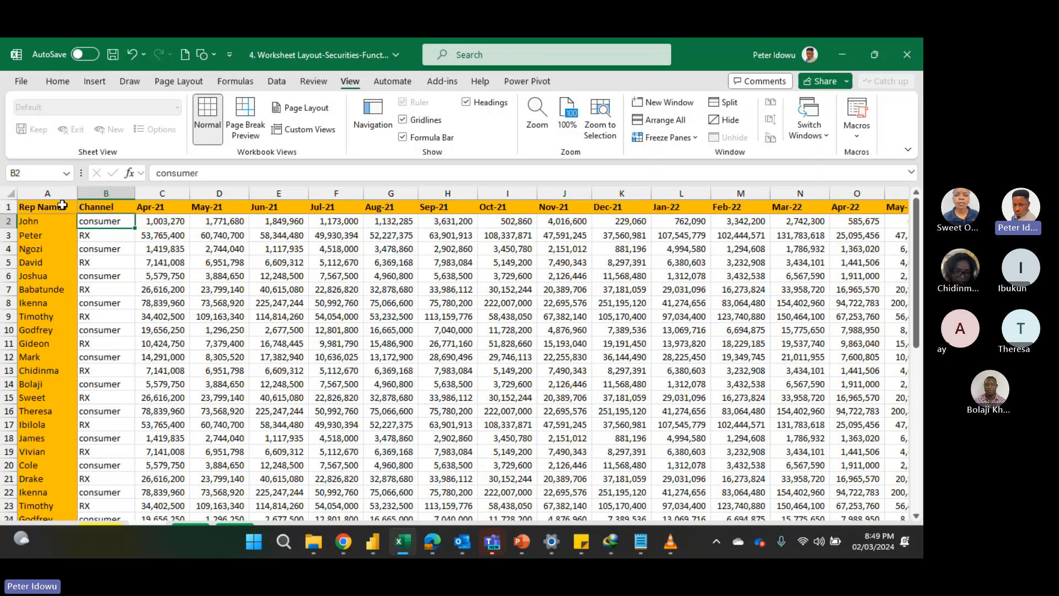
left_click_drag(62, 205, 391, 207)
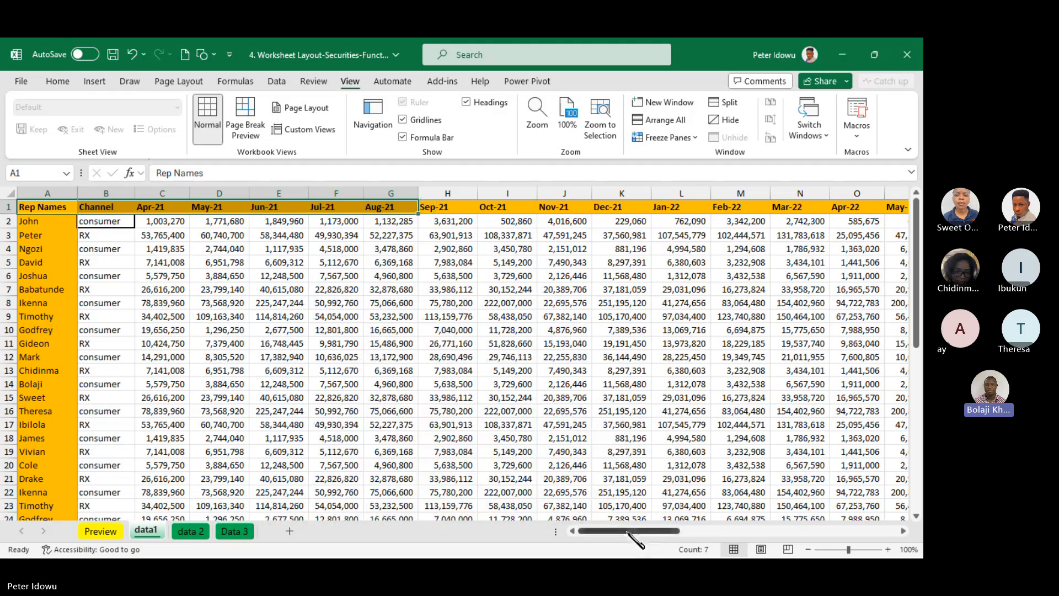
left_click_drag(629, 532, 855, 512)
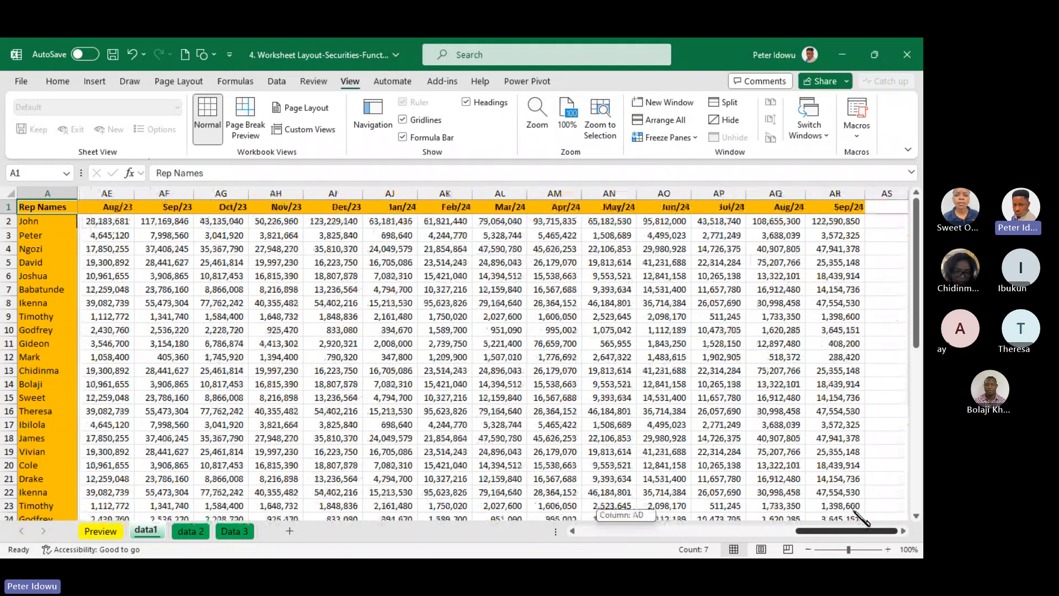
left_click_drag(863, 516, 338, 478)
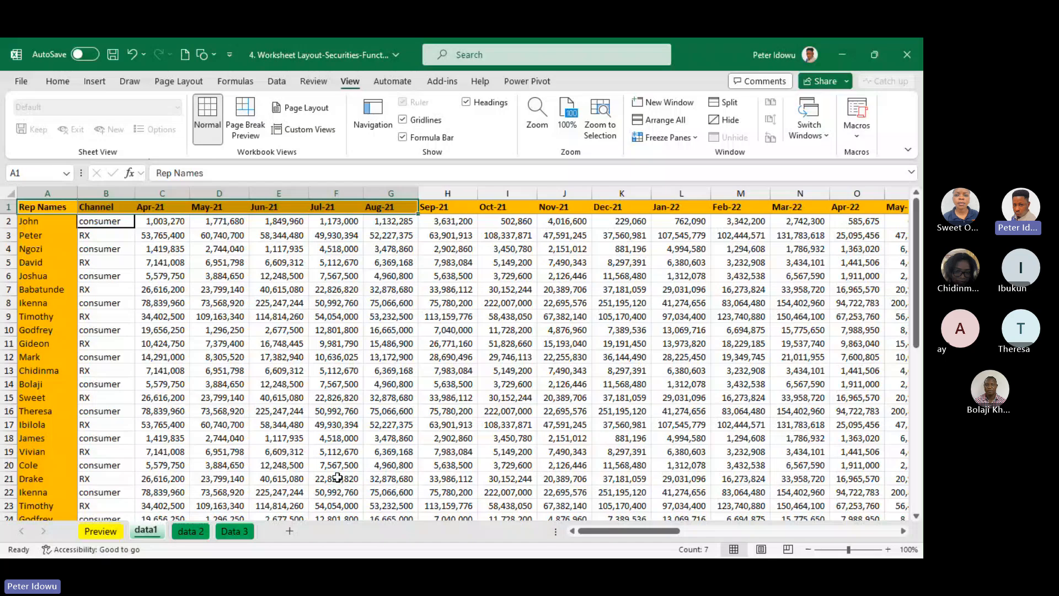
Unfreeze the panes on data1 and check how the sheet scrolls
left_click(126, 211)
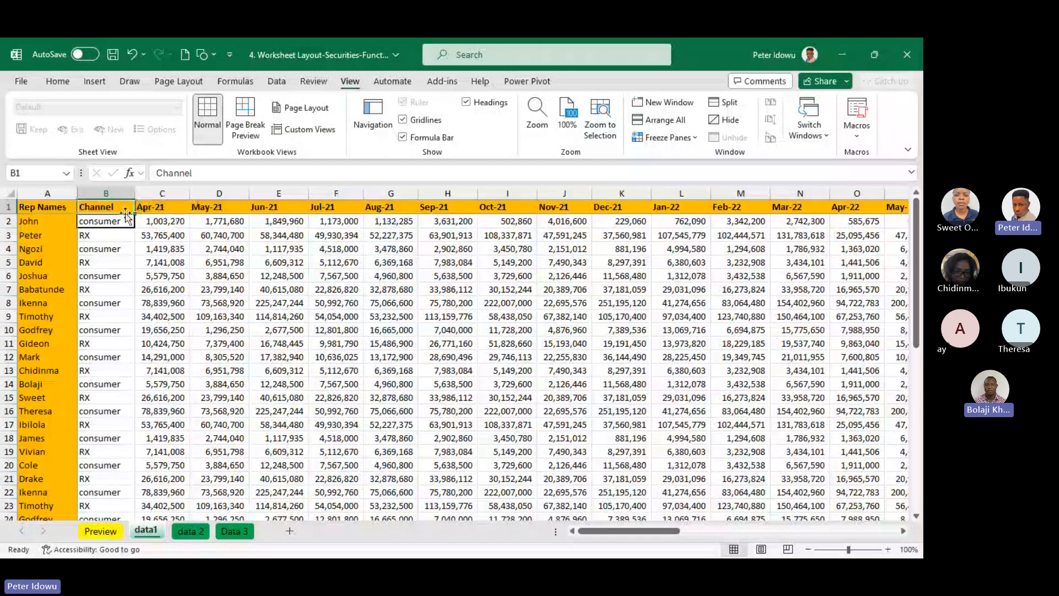
left_click(684, 139)
left_click(697, 160)
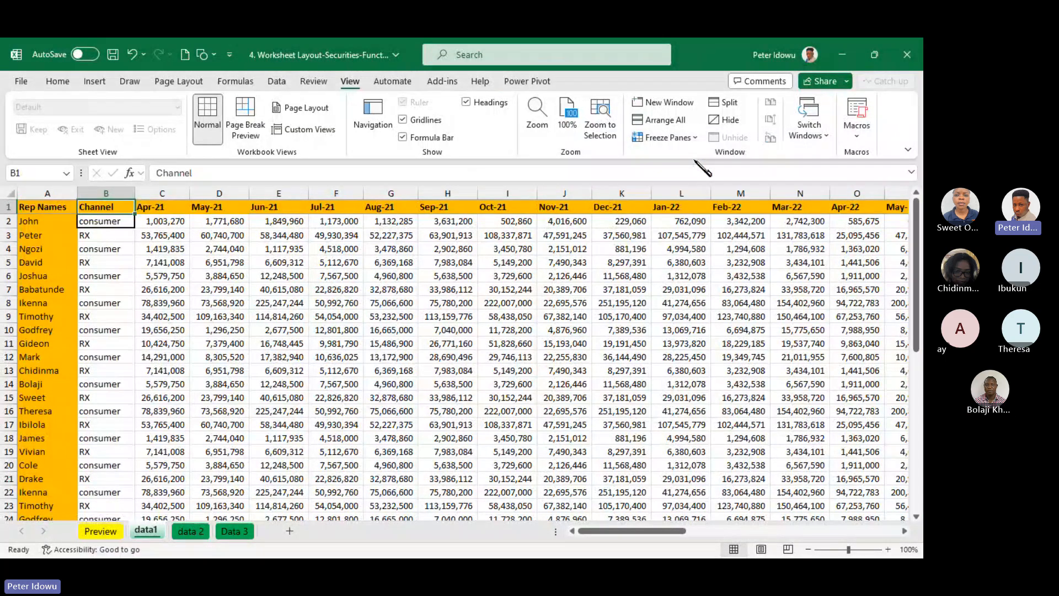
left_click_drag(916, 251, 915, 309)
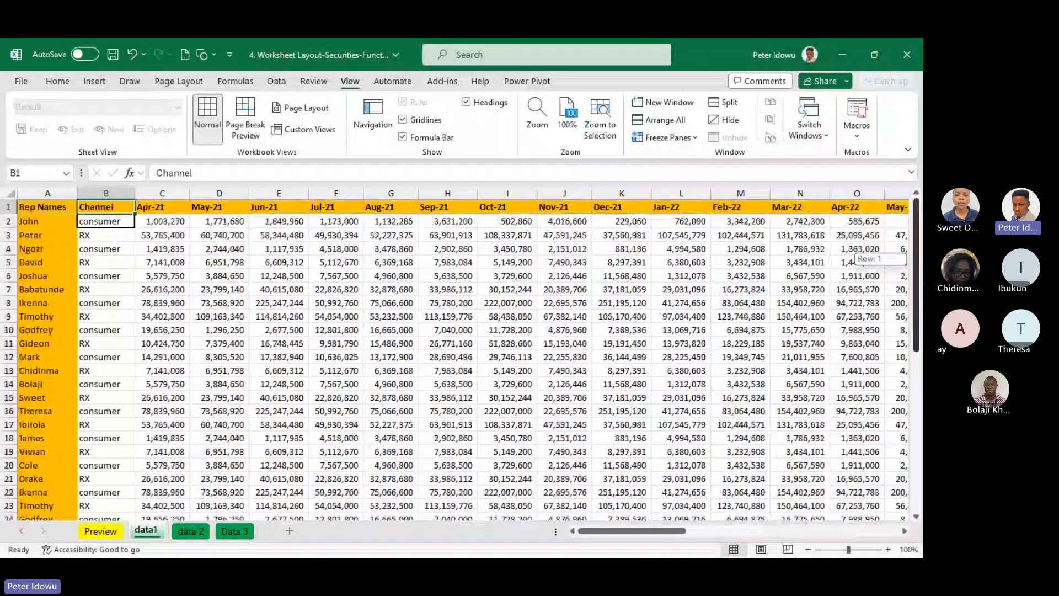
left_click_drag(621, 531, 614, 552)
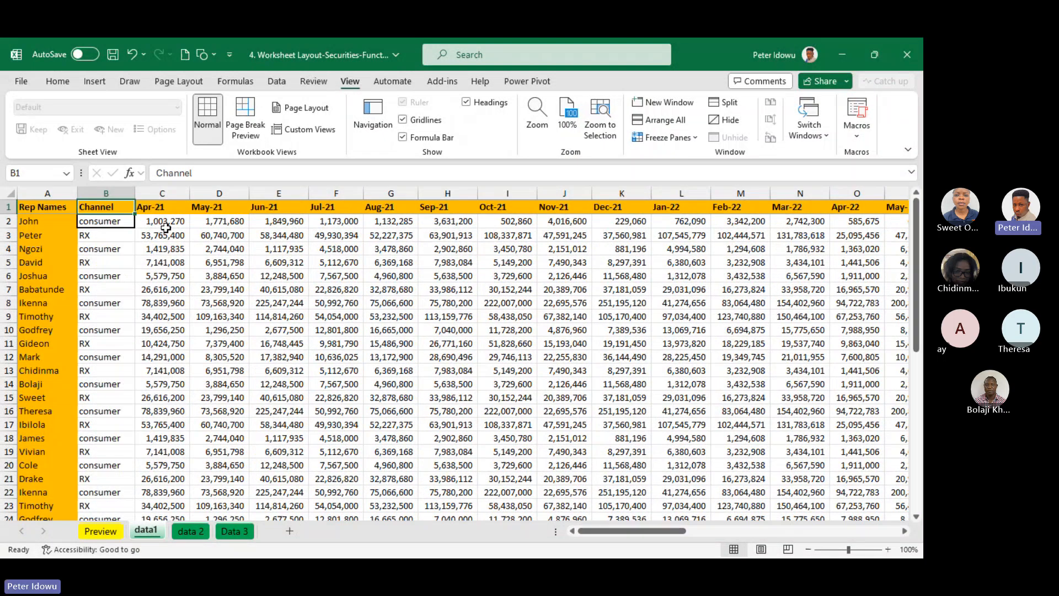
Remove the border from cell B2 and mark cell C2 with Thick Outside Borders
left_click(126, 221)
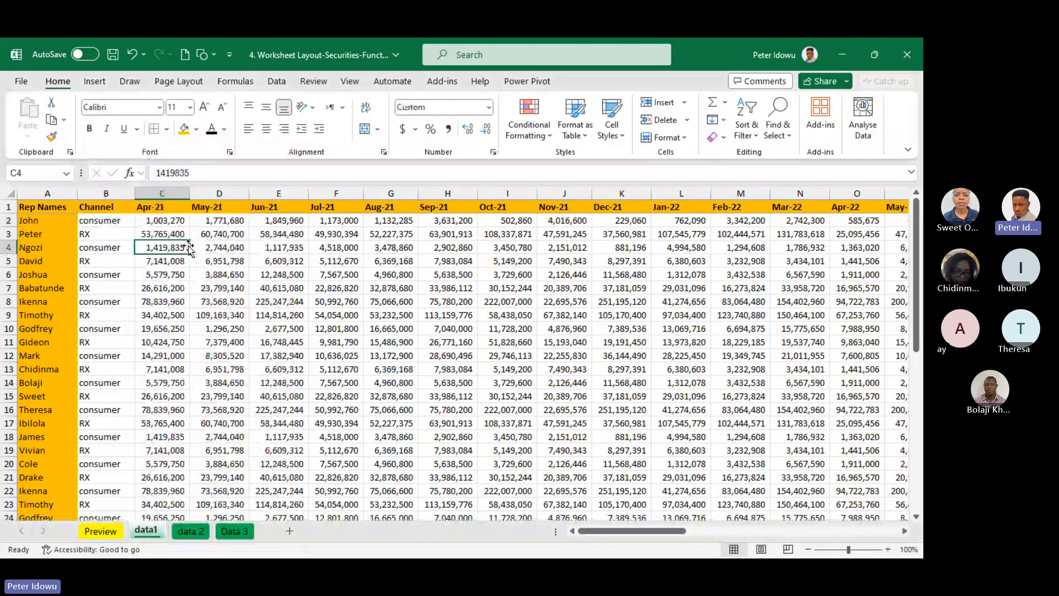
left_click(175, 221)
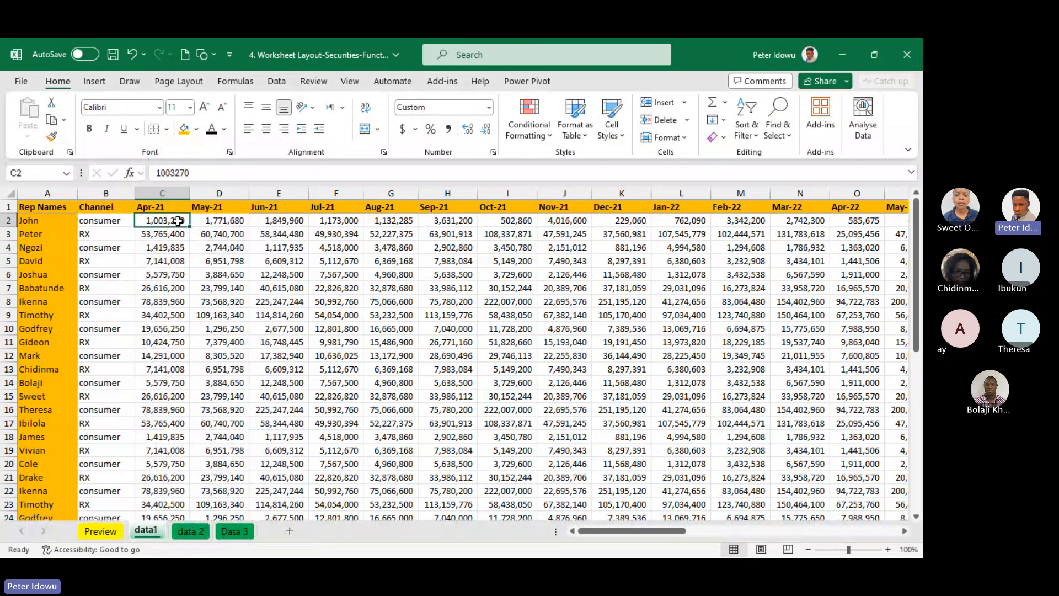
left_click(166, 130)
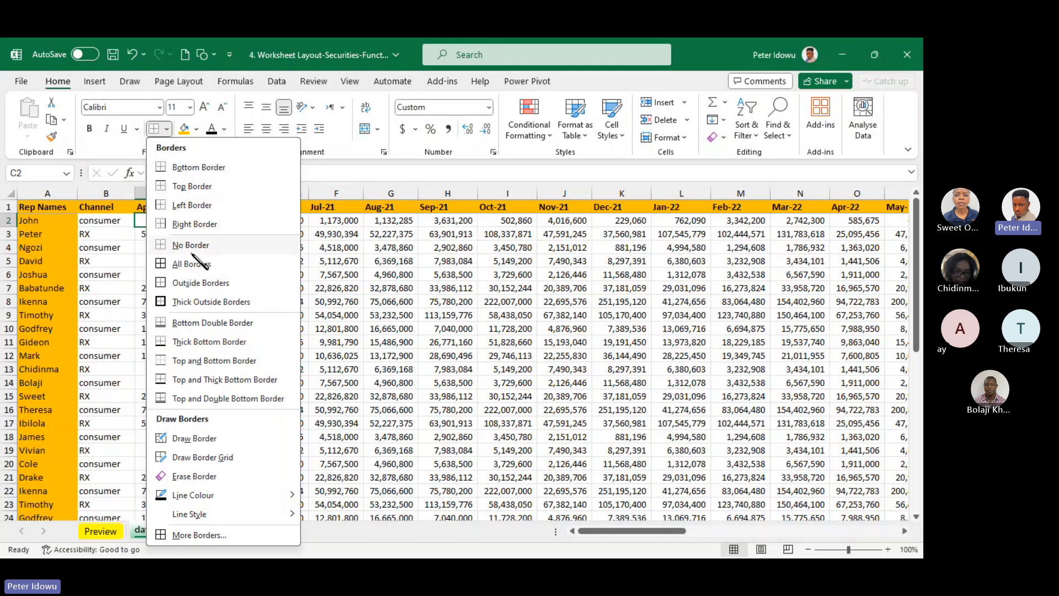
left_click(200, 301)
left_click(200, 302)
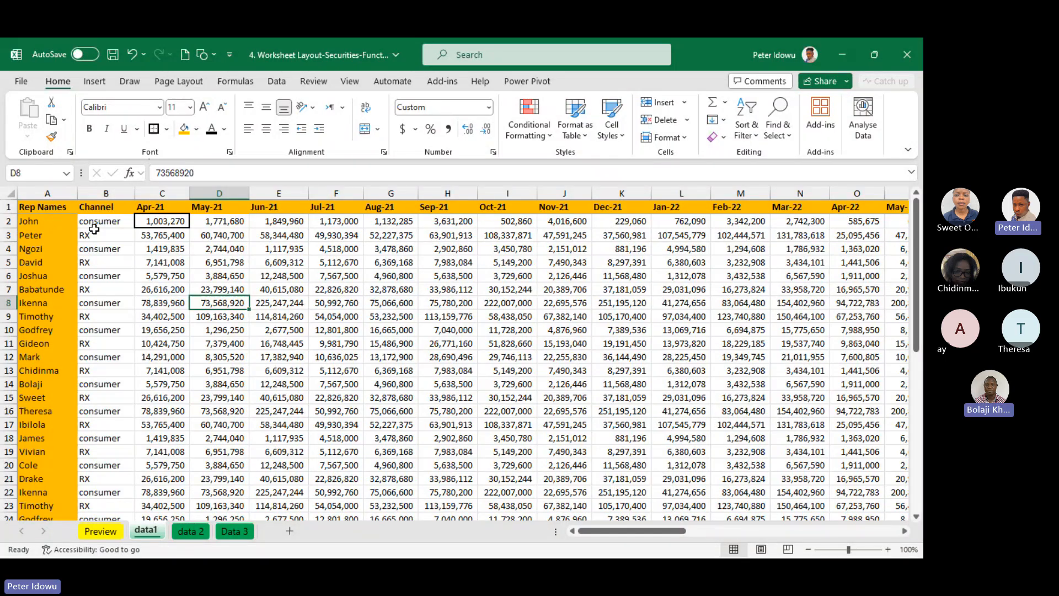
Examine the Rep Names and Channel cells beside C2 and the header row above it, selecting cells in each
left_click(65, 220)
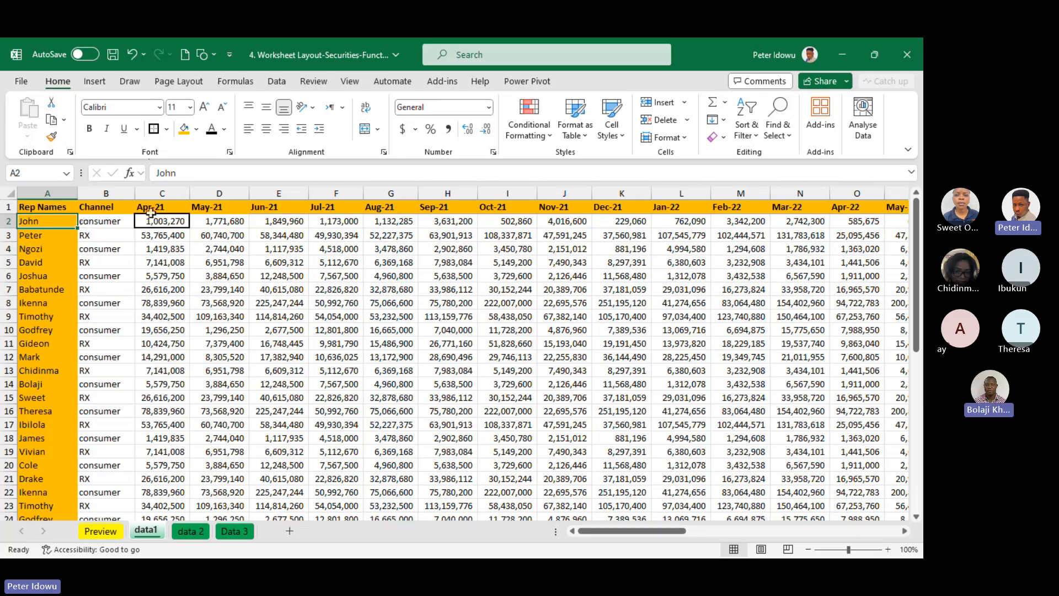
left_click(94, 220)
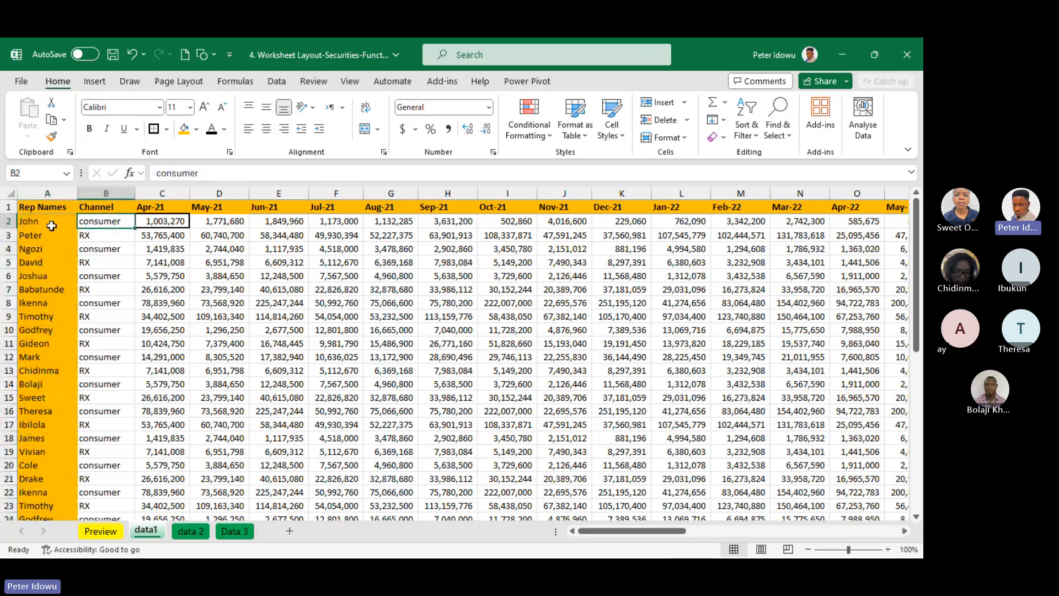
left_click(183, 221)
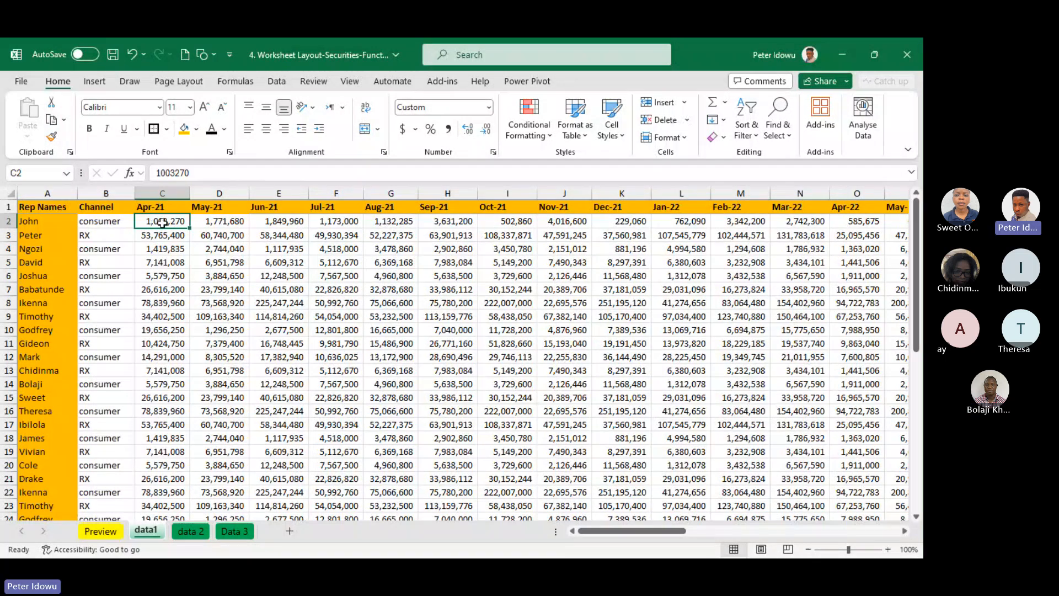
left_click(54, 224)
left_click(105, 223)
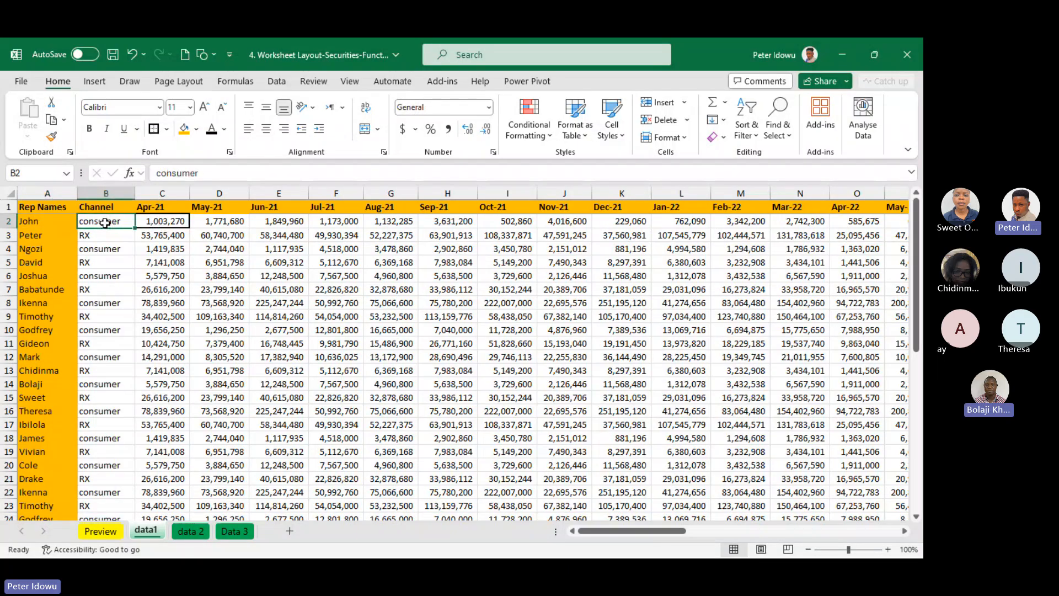
left_click(153, 222)
left_click(44, 207)
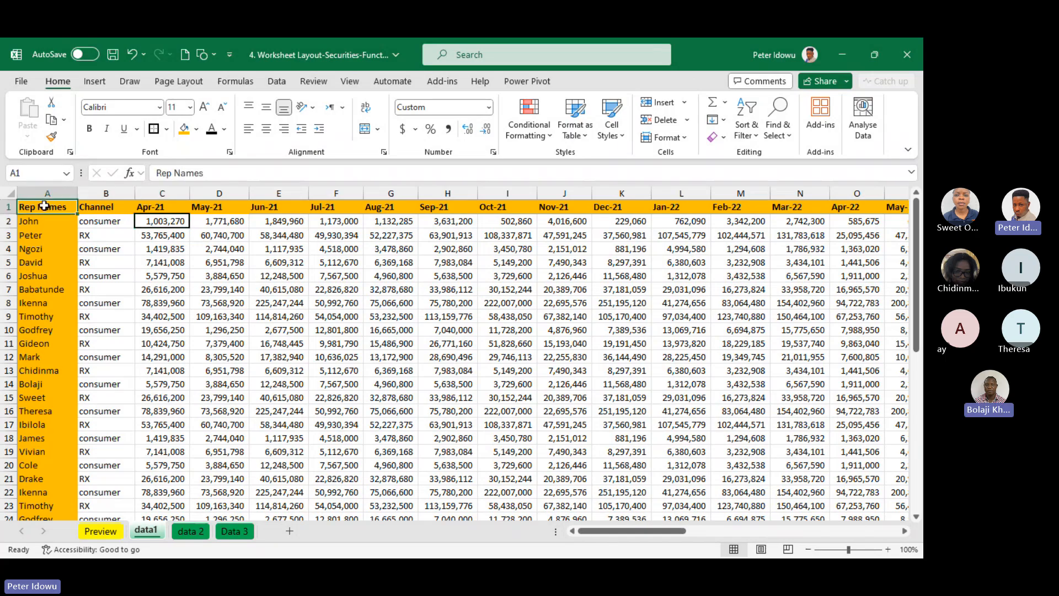
left_click_drag(80, 206, 428, 202)
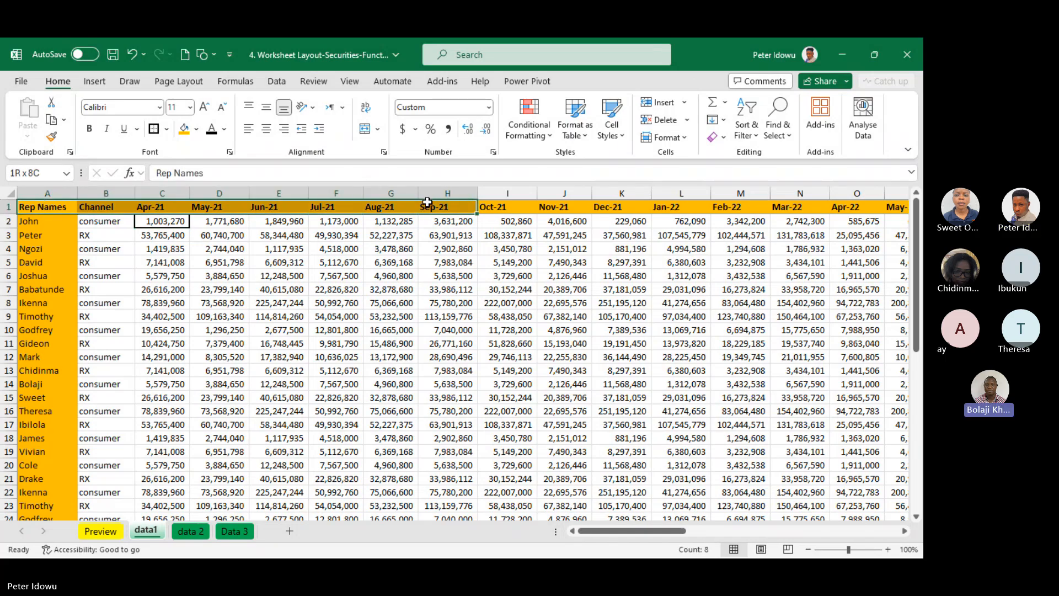
left_click(153, 222)
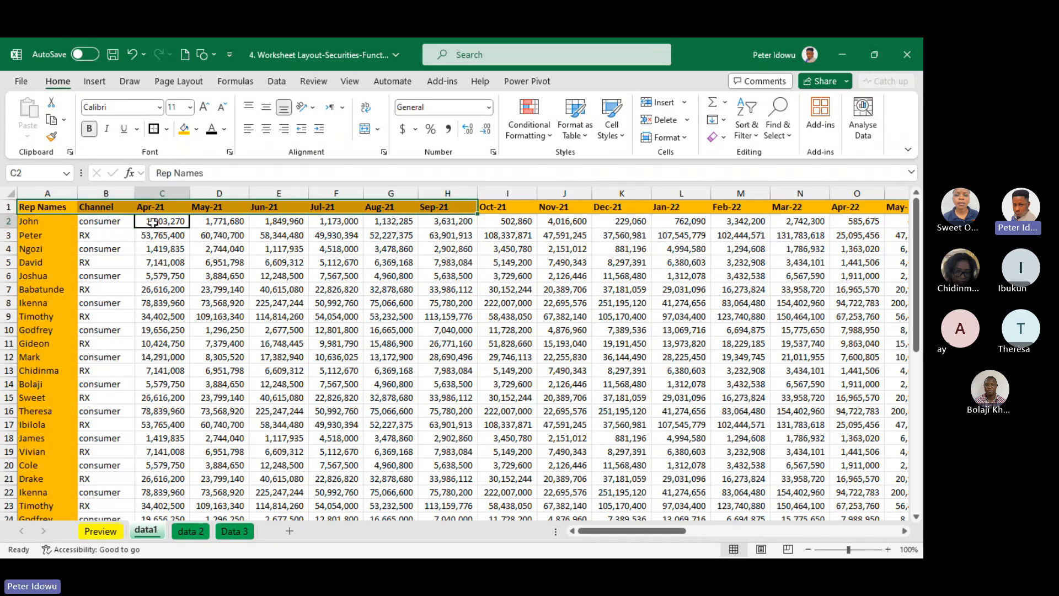
left_click_drag(41, 207, 491, 203)
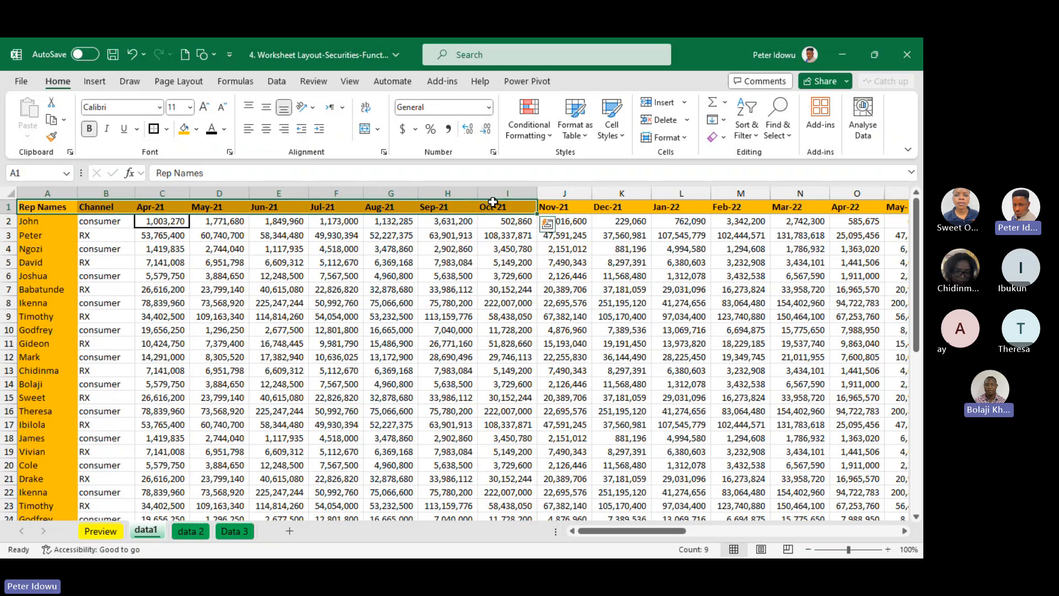
Freeze the panes at cell C2 and check the header row with the Rep Names and Channel columns
left_click(158, 222)
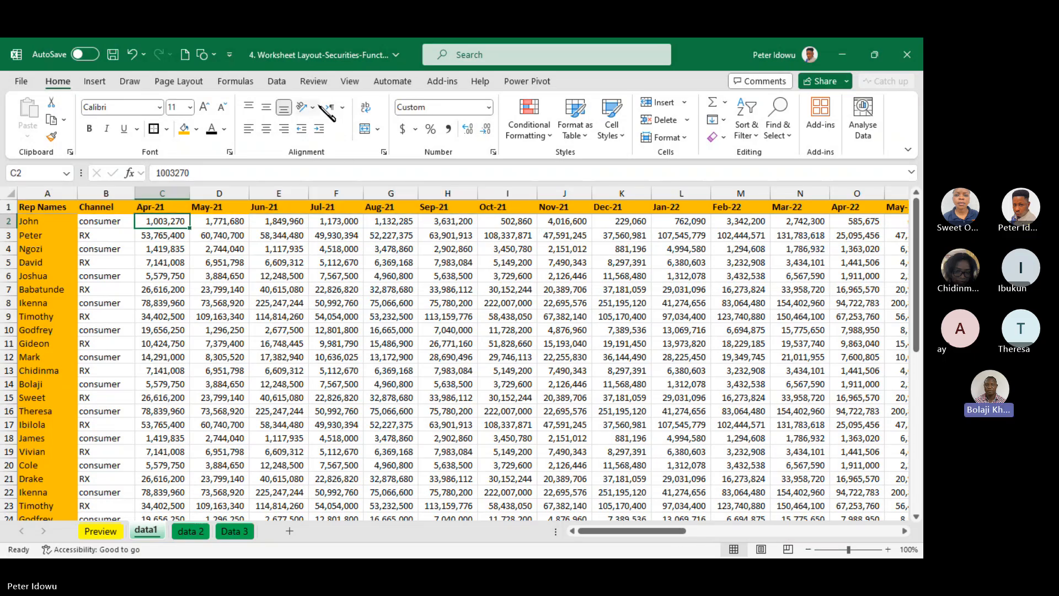
left_click(349, 81)
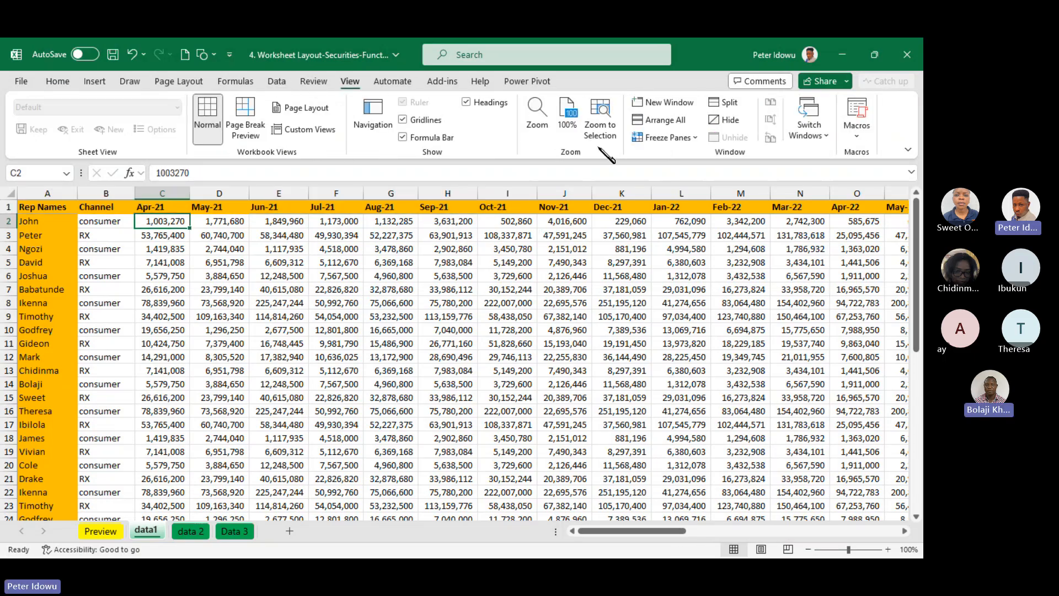
left_click(674, 138)
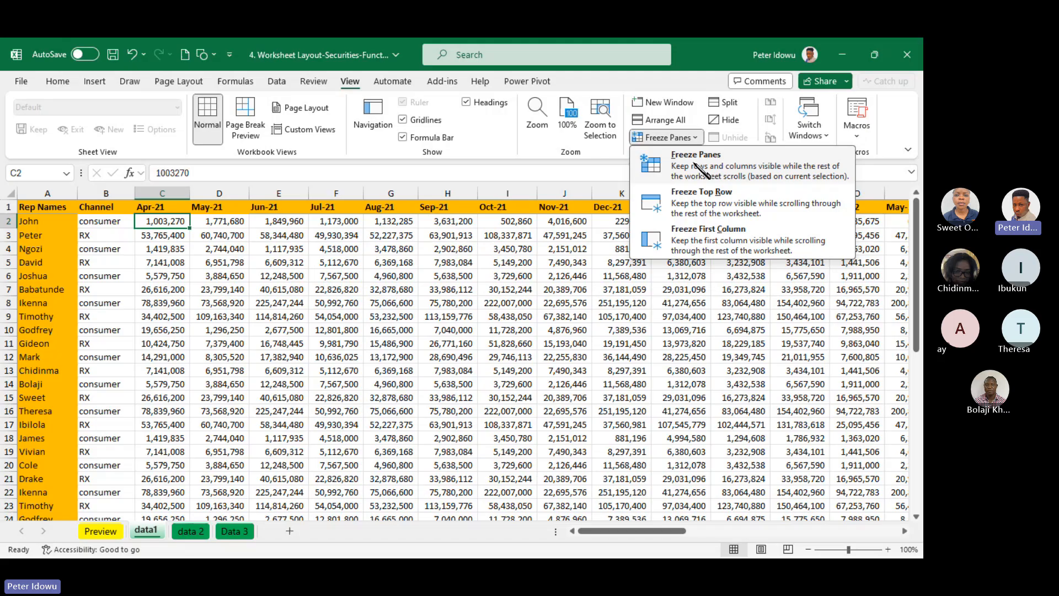
left_click(701, 170)
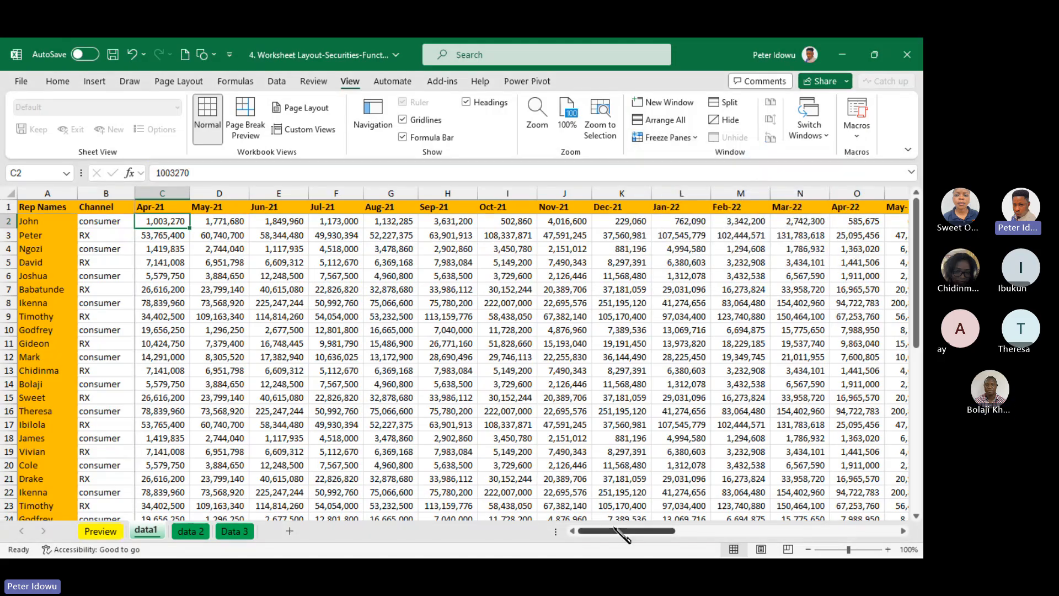
left_click_drag(624, 532, 589, 532)
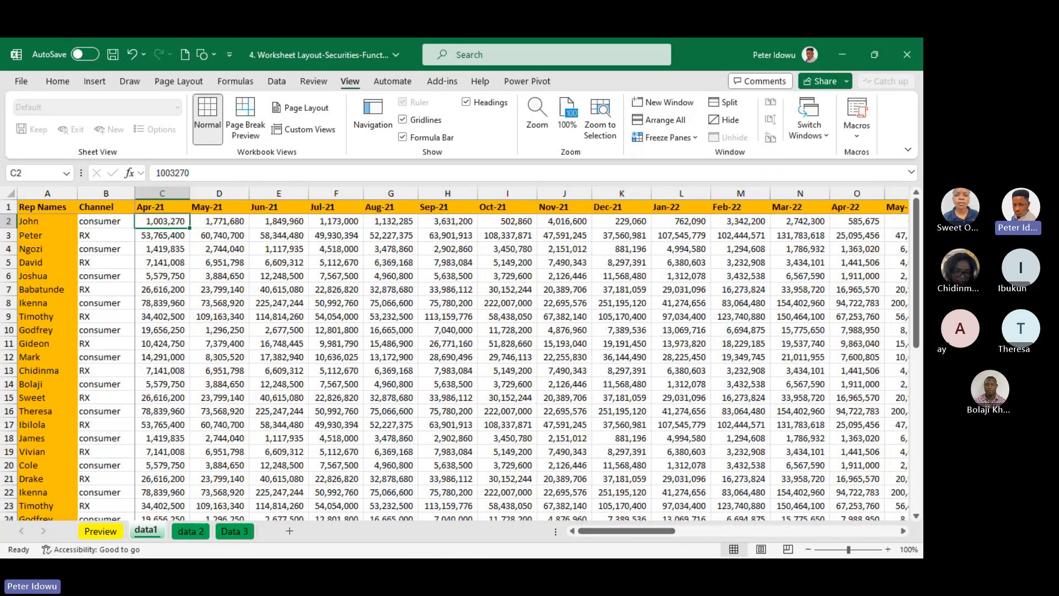
left_click_drag(917, 298, 922, 296)
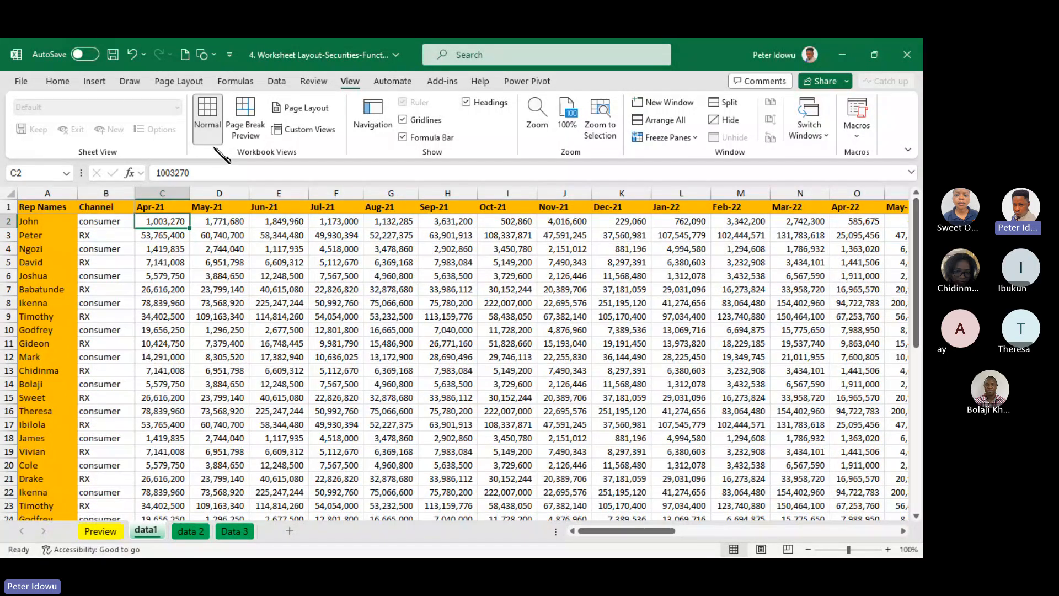
Unfreeze the header row and the Rep Names and Channel columns
left_click(59, 81)
left_click(350, 82)
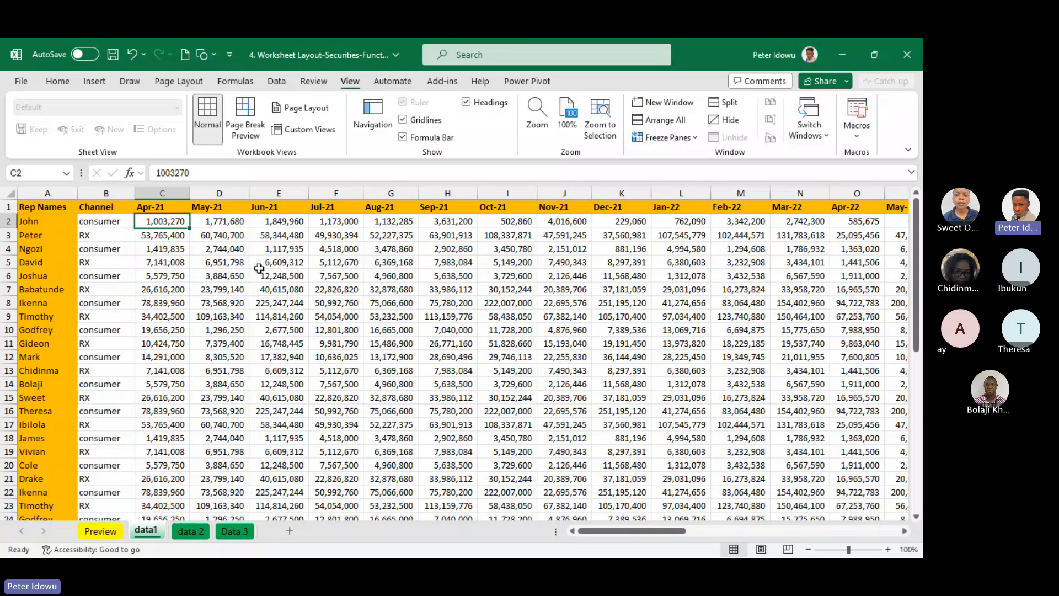
Remove the border from cell C2
left_click(393, 302)
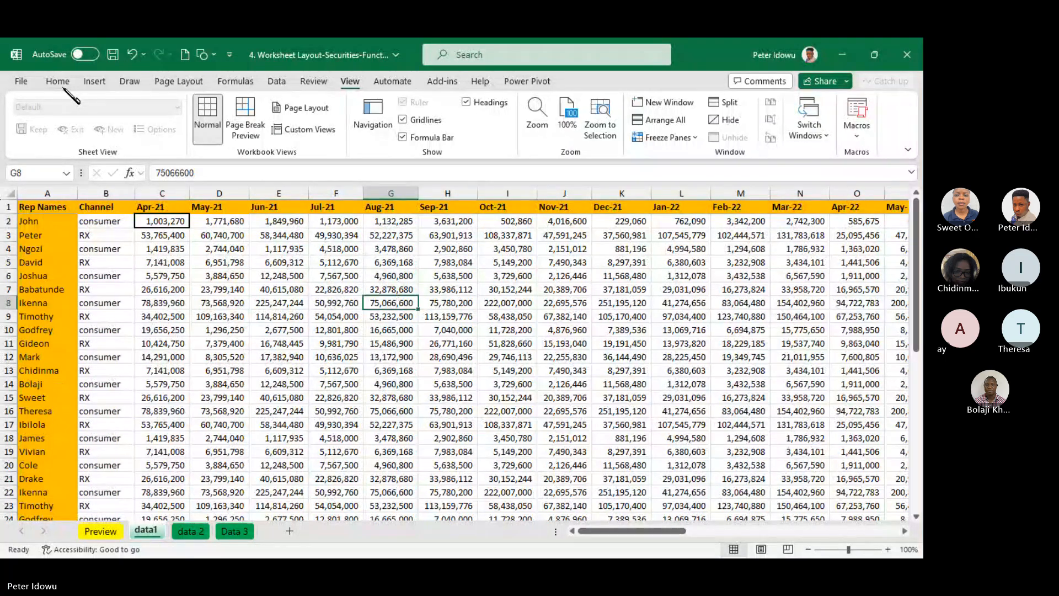
left_click(61, 83)
left_click(162, 221)
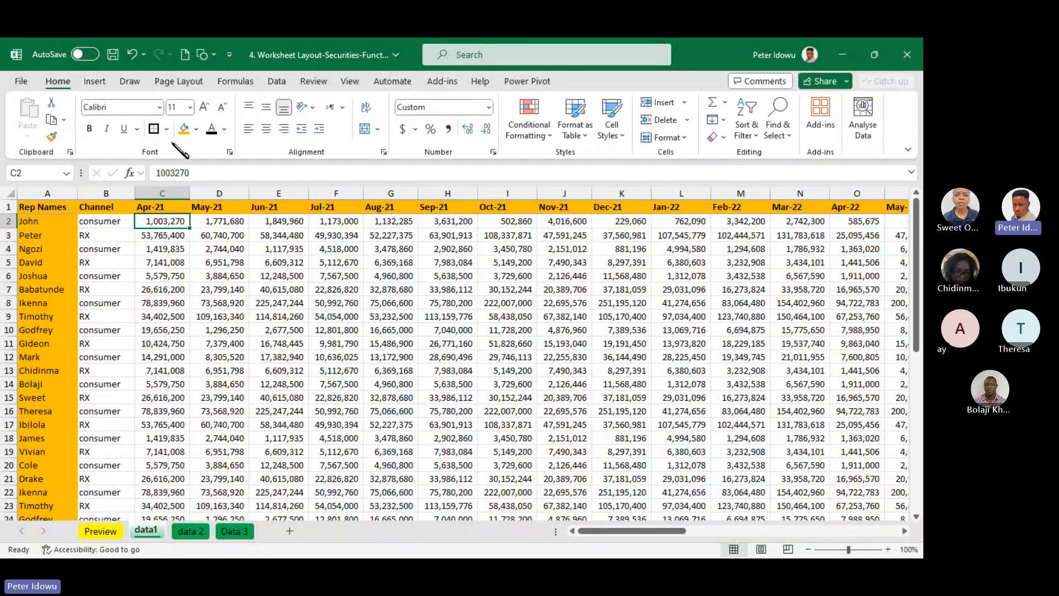
left_click(167, 129)
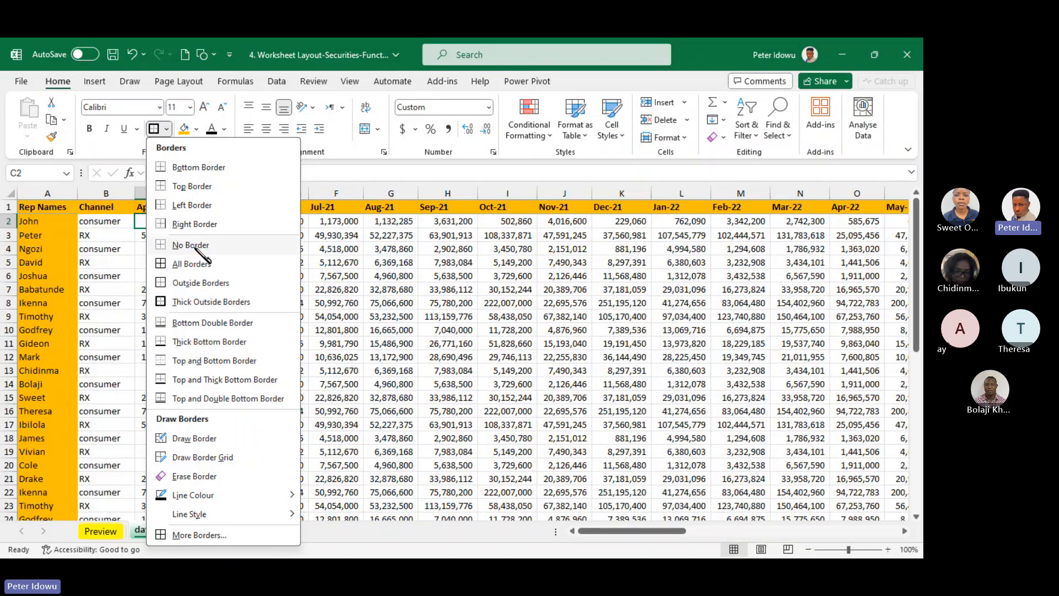
left_click(193, 246)
Mark cell F7 with Thick Outside Borders
left_click(350, 289)
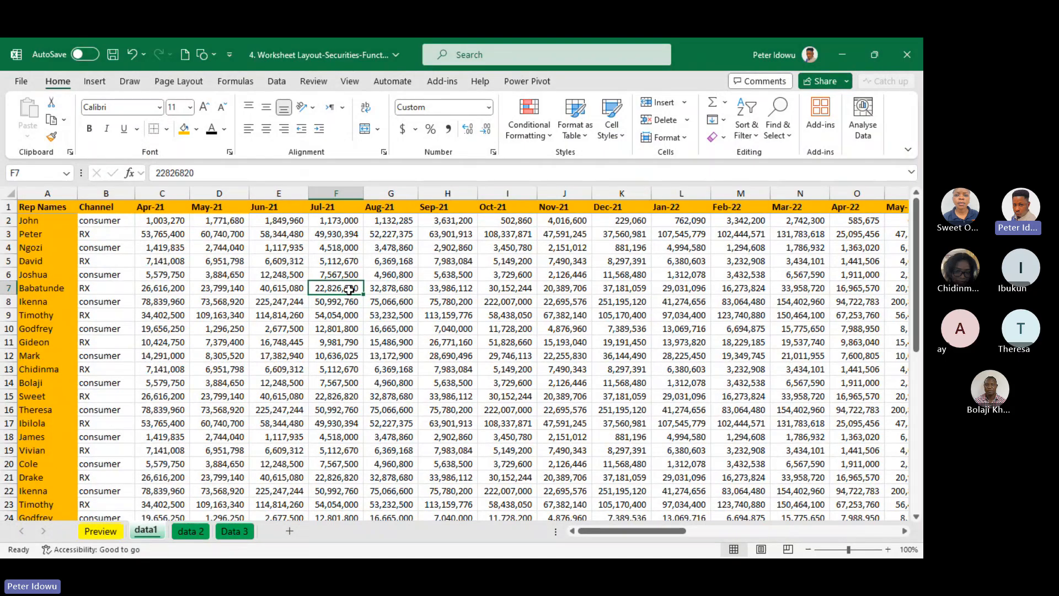
left_click(166, 129)
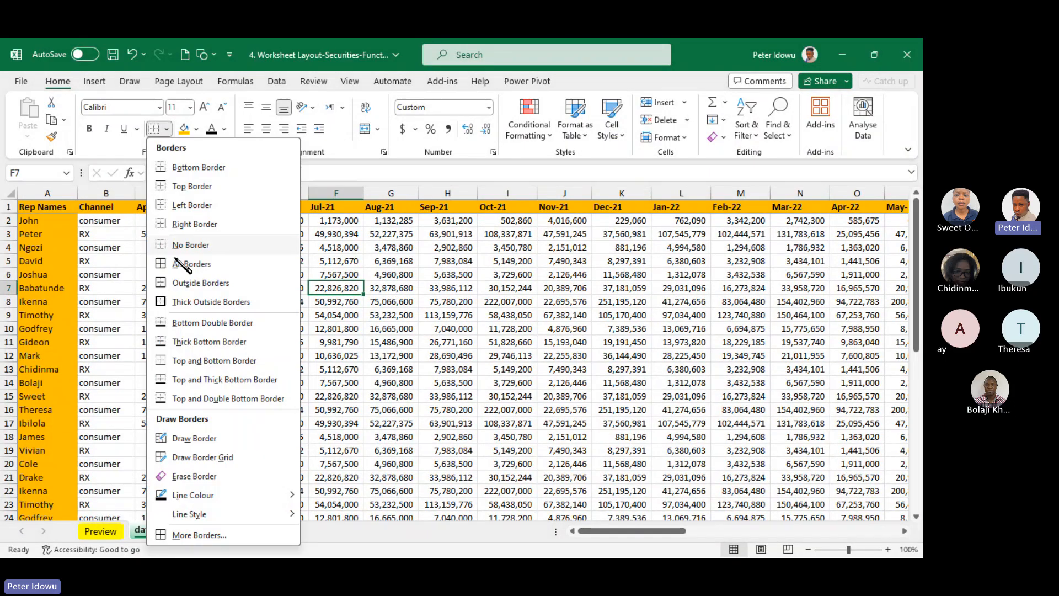
left_click(193, 302)
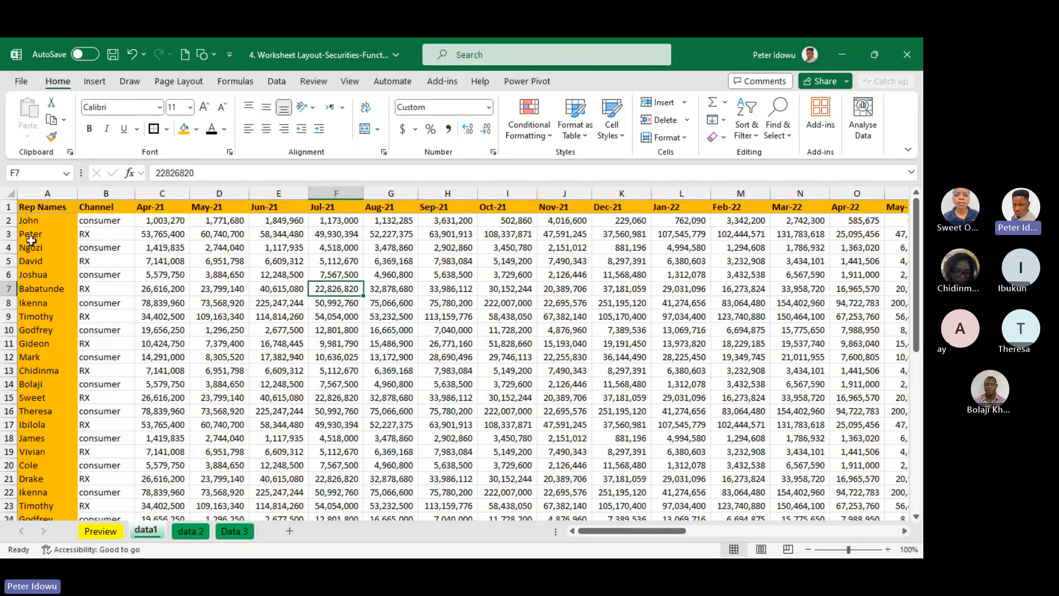
Fill the data in rows 2 to 6 with orange, from the Rep Names column through the Sep/24 column
left_click_drag(29, 220, 41, 278)
key("shift+Right")
key("shift+Right")
key("shift+Right")
key("shift+Right")
key("shift+Right")
key("shift+Right")
key("shift+Right")
key("shift+Right")
key("shift+Right")
key("shift+Right")
key("shift+Right")
key("shift+Right")
key("shift+Right")
key("shift+Right")
key("shift+Right")
key("shift+Right")
key("shift+Right")
key("shift+Right")
key("shift+Right")
key("shift+Right")
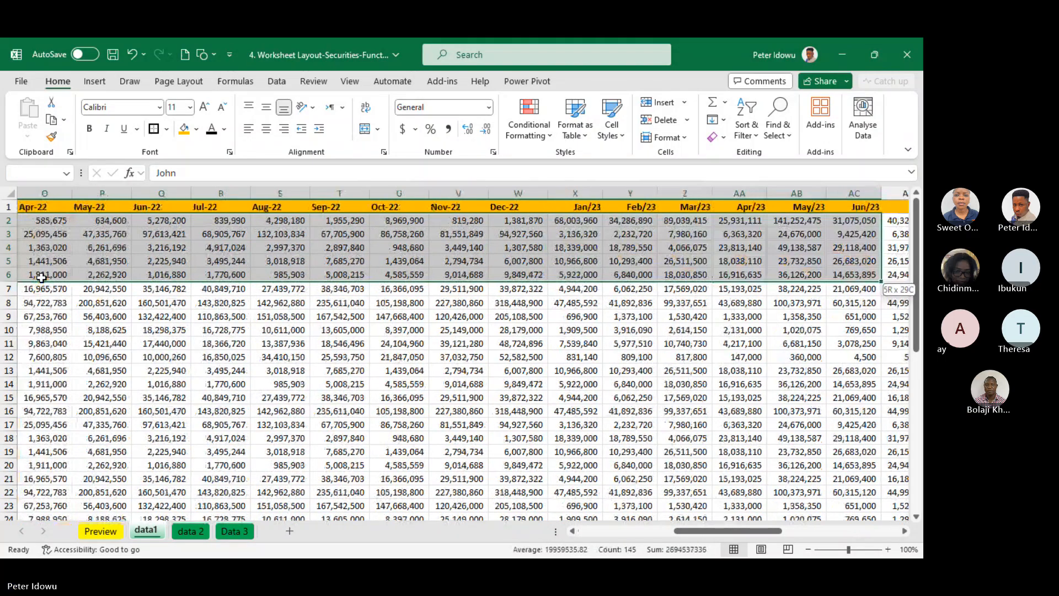
key("shift+Right")
key("shift+Right")
key("shift+Right")
key("shift+Right")
key("shift+Right")
key("shift+Right")
key("shift+Right")
key("shift+Right")
key("shift+Right")
key("shift+Right")
key("shift+Right")
key("shift+Right")
key("shift+Right")
key("shift+Right")
key("shift+Right")
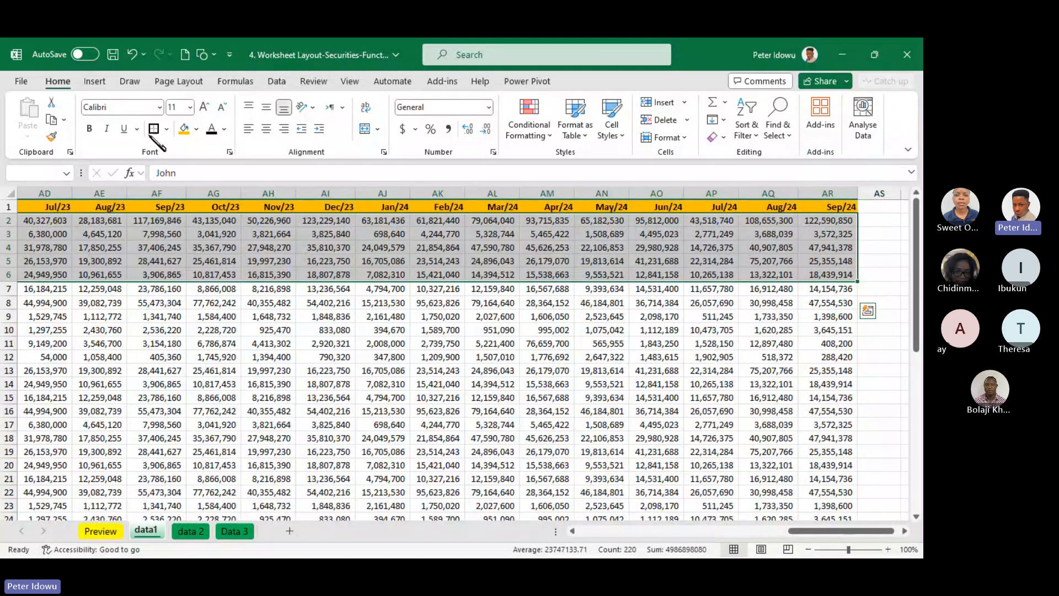
left_click(185, 129)
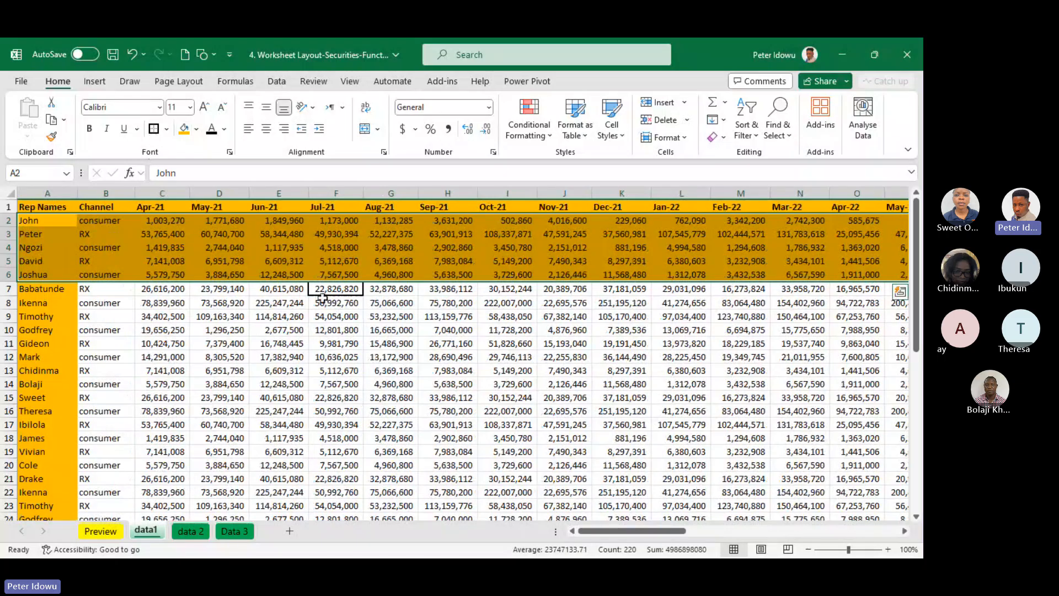
left_click(356, 315)
left_click(353, 289)
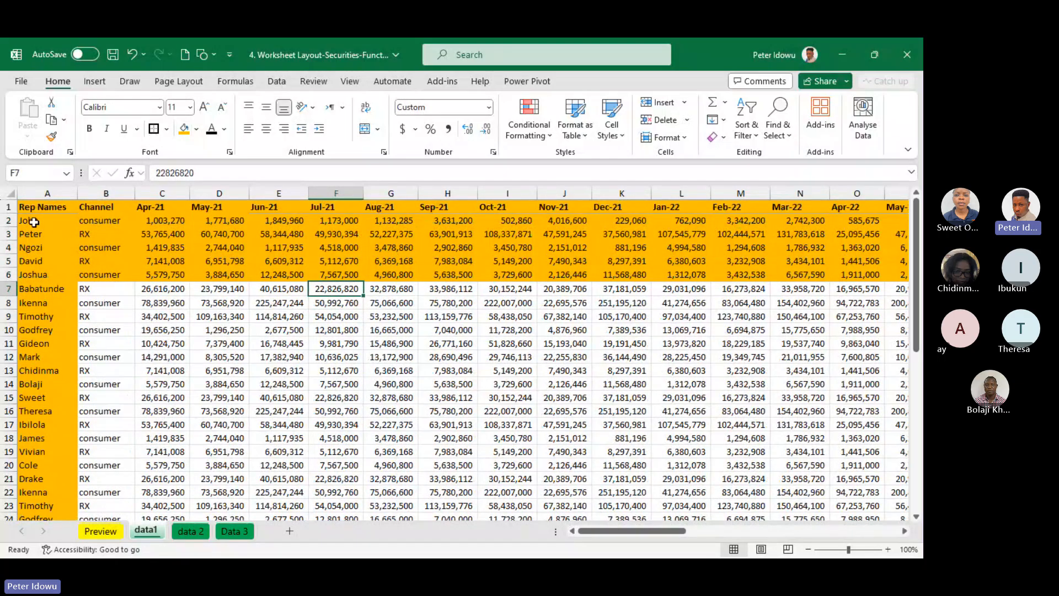
Fill columns A to E with orange from row 2 down to the last data row, row 46
left_click_drag(34, 221, 266, 231)
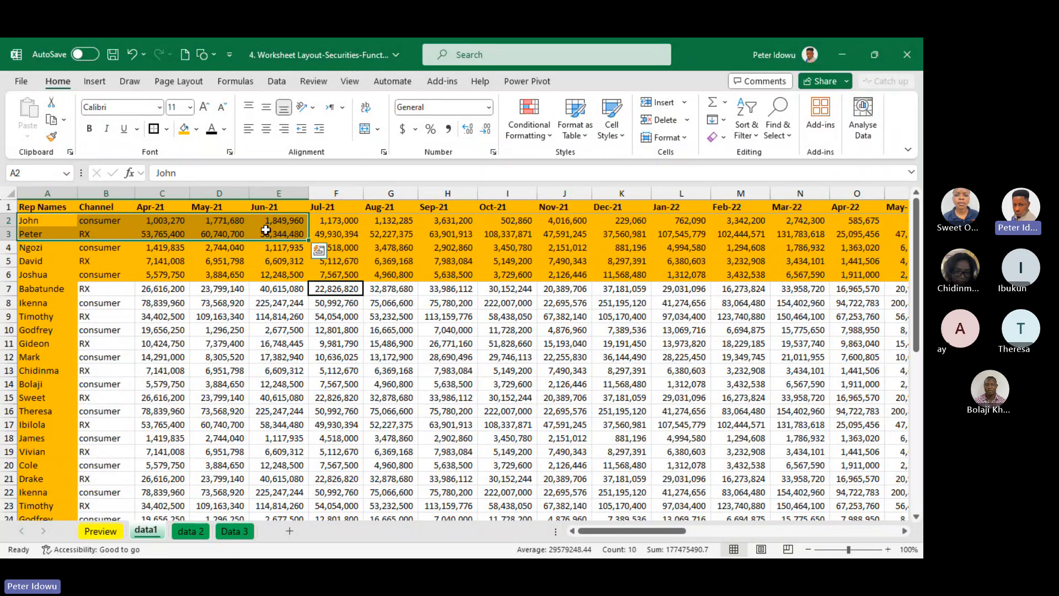
key("ctrl+shift+Down")
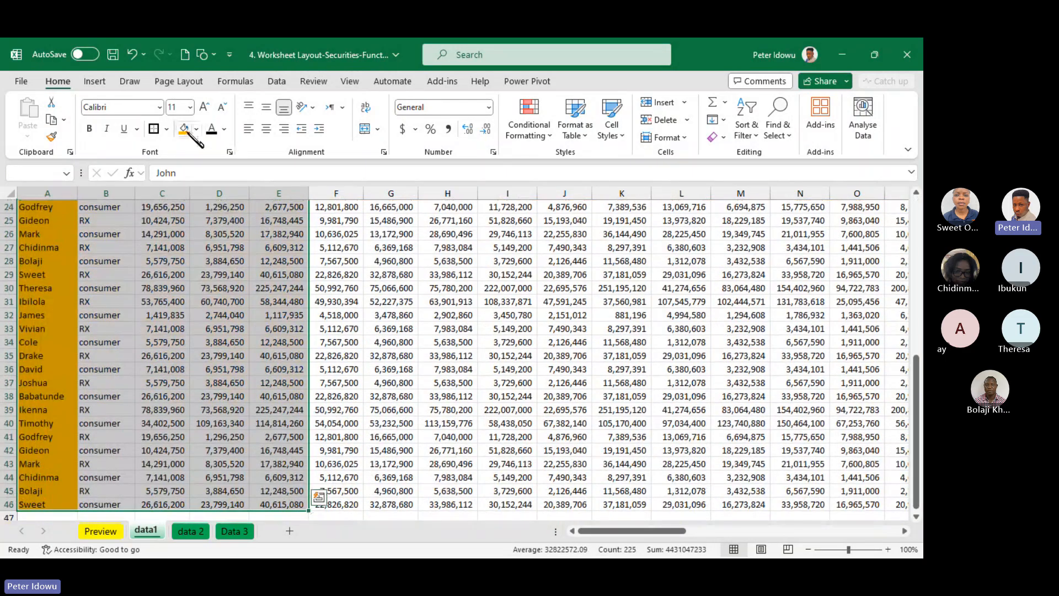
left_click(189, 133)
left_click(377, 330)
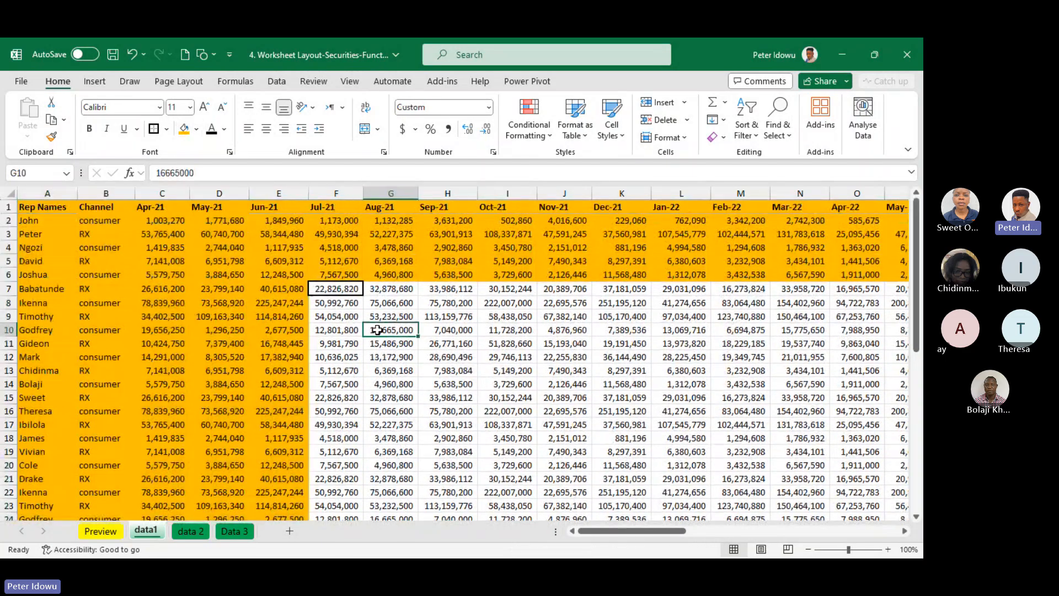
Freeze the panes at cell F7 and check rows 1 to 6 and columns A to E while scrolling both ways
left_click(330, 283)
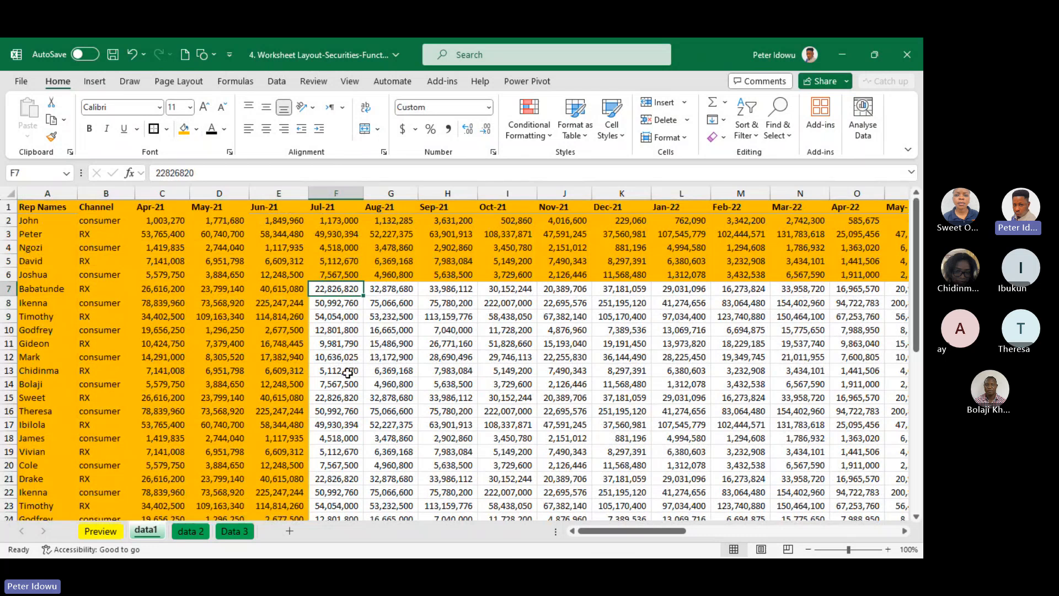
left_click(349, 83)
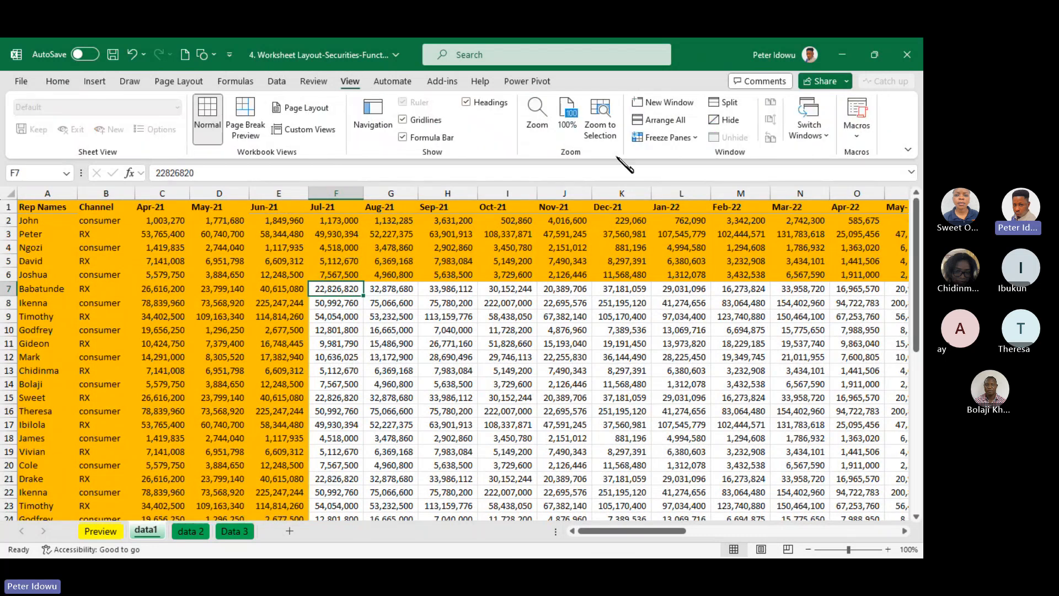
left_click(664, 138)
left_click(695, 163)
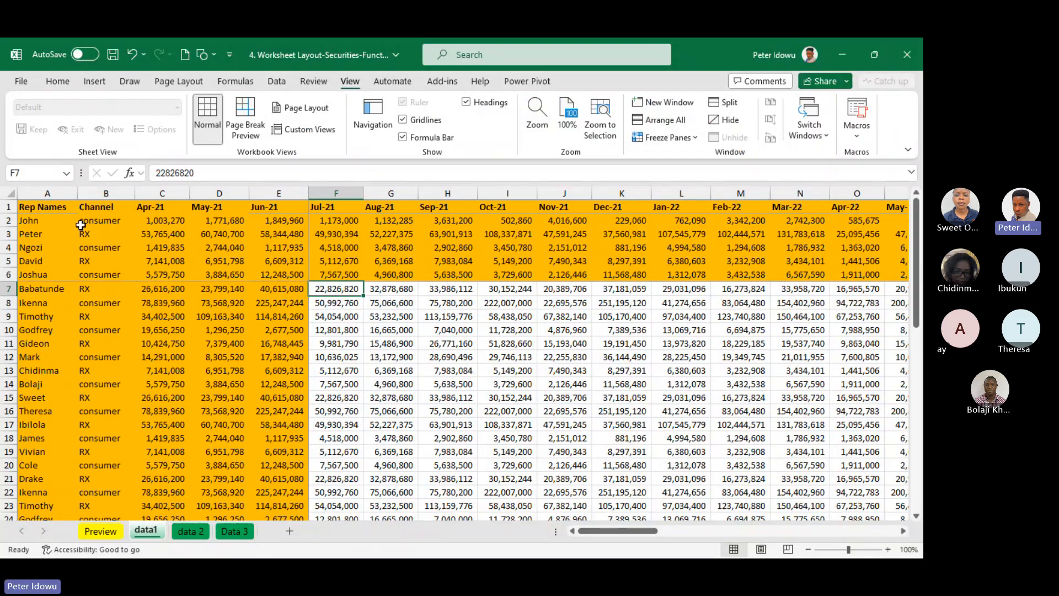
left_click_drag(608, 529, 339, 541)
mouse_move(918, 265)
left_mouse_down()
mouse_move(917, 373)
mouse_move(918, 265)
left_mouse_up()
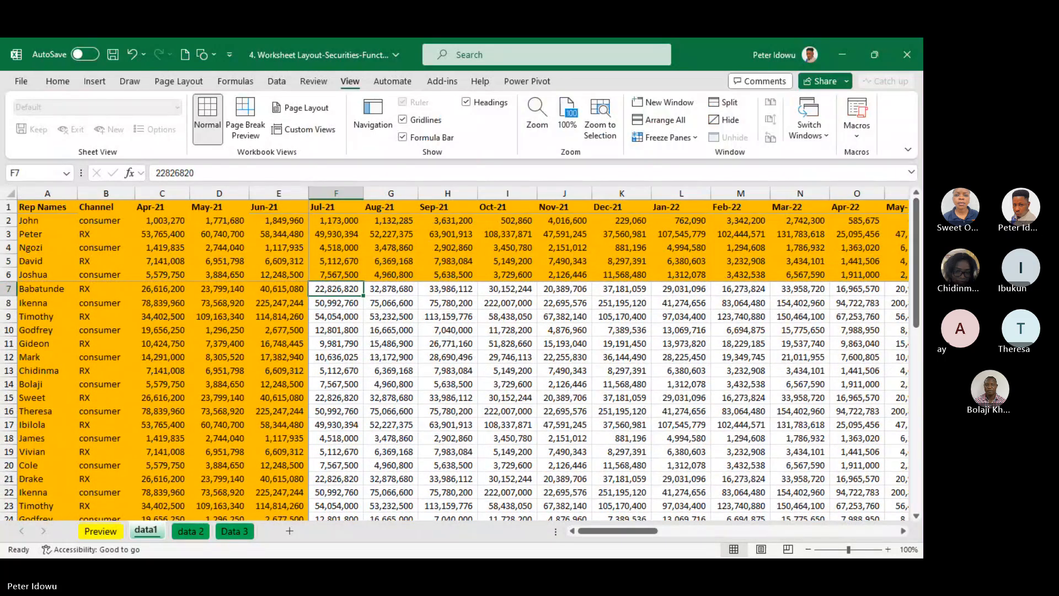
left_click(420, 327)
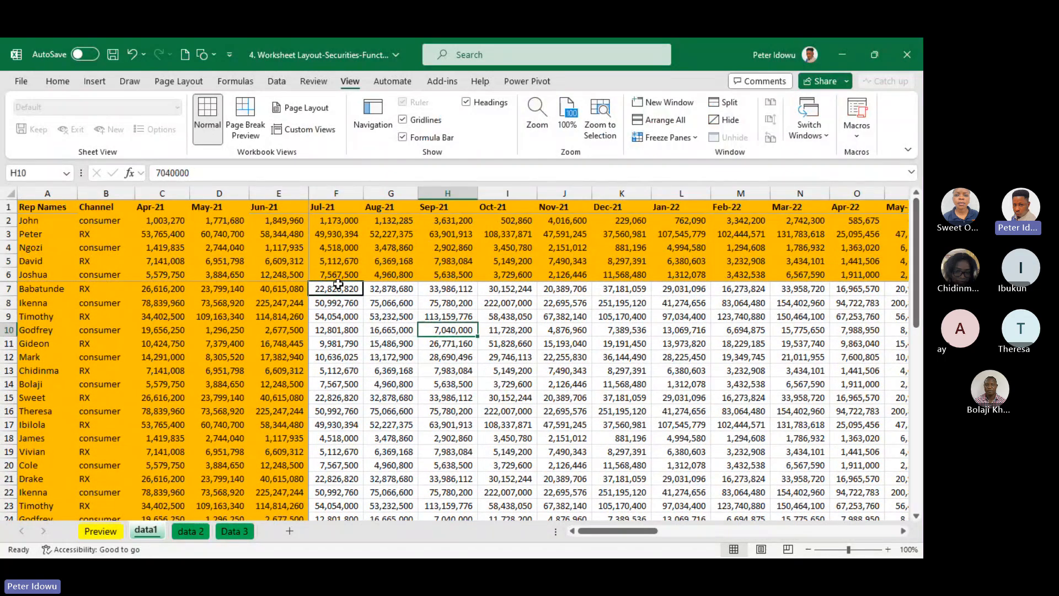
left_click(338, 283)
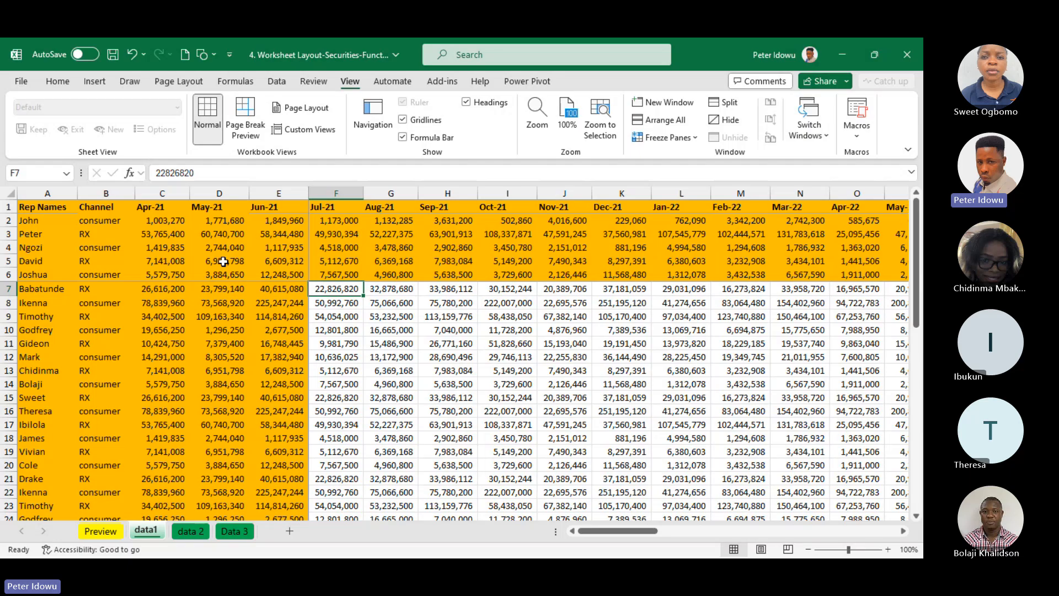
left_click(447, 370)
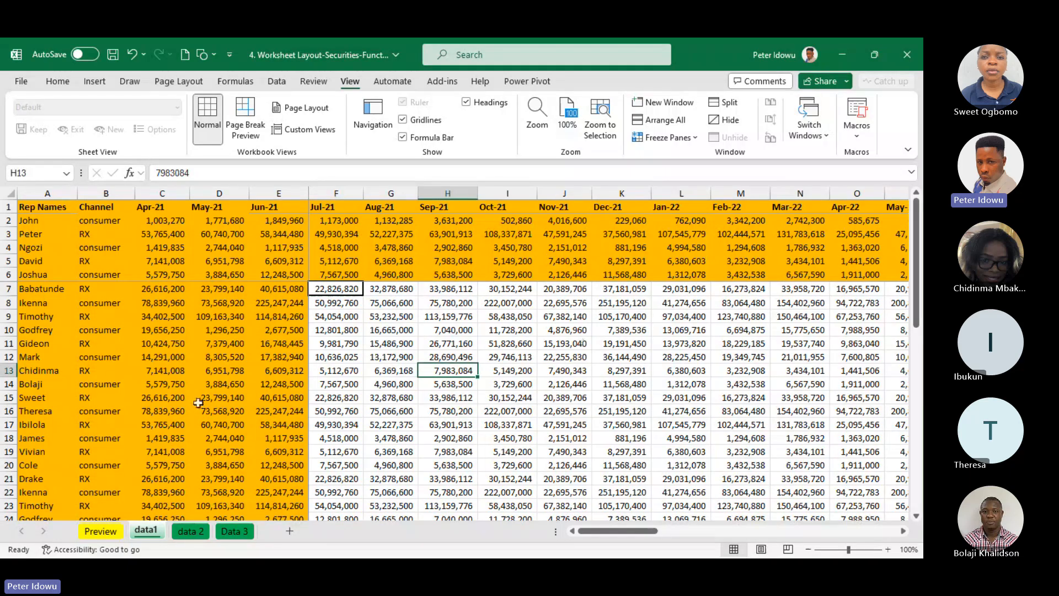
Review the discussion topics on the Preview sheet and bring up the data 2 sheet to look over its sales figures
left_click(102, 531)
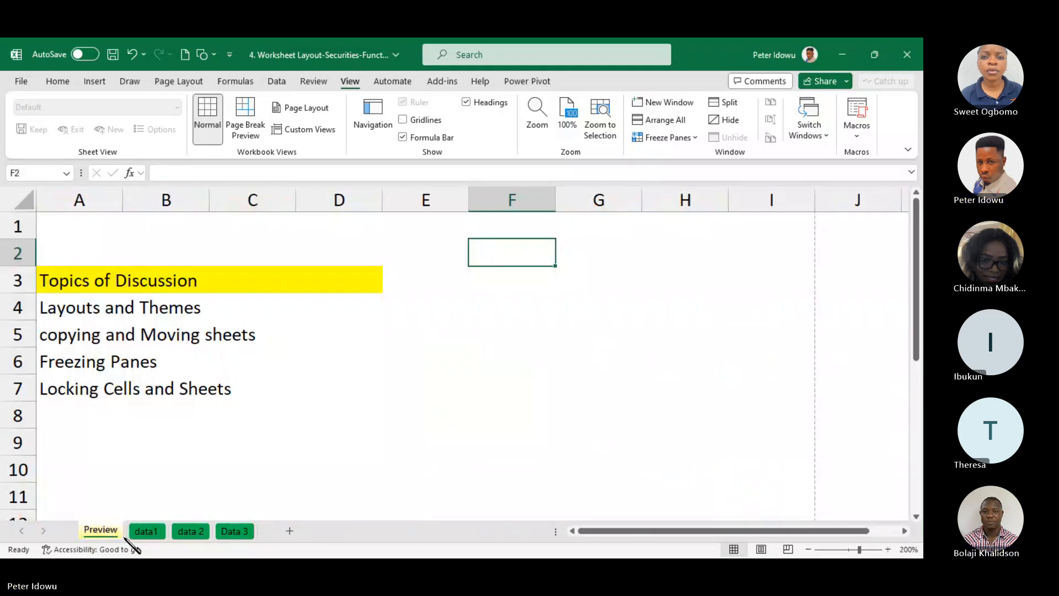
left_click(177, 532)
left_click(147, 532)
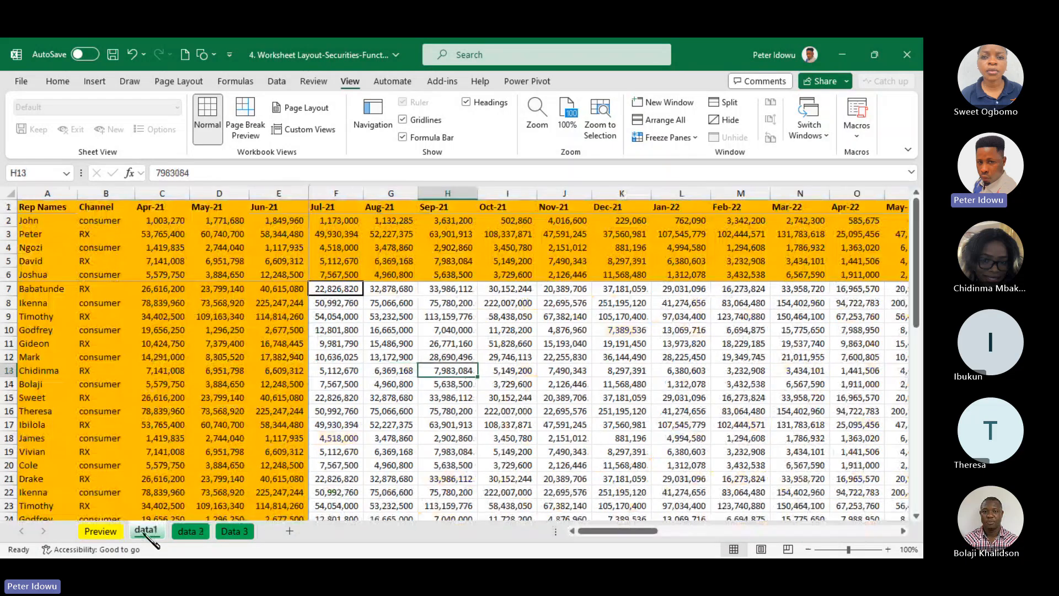
left_click(115, 534)
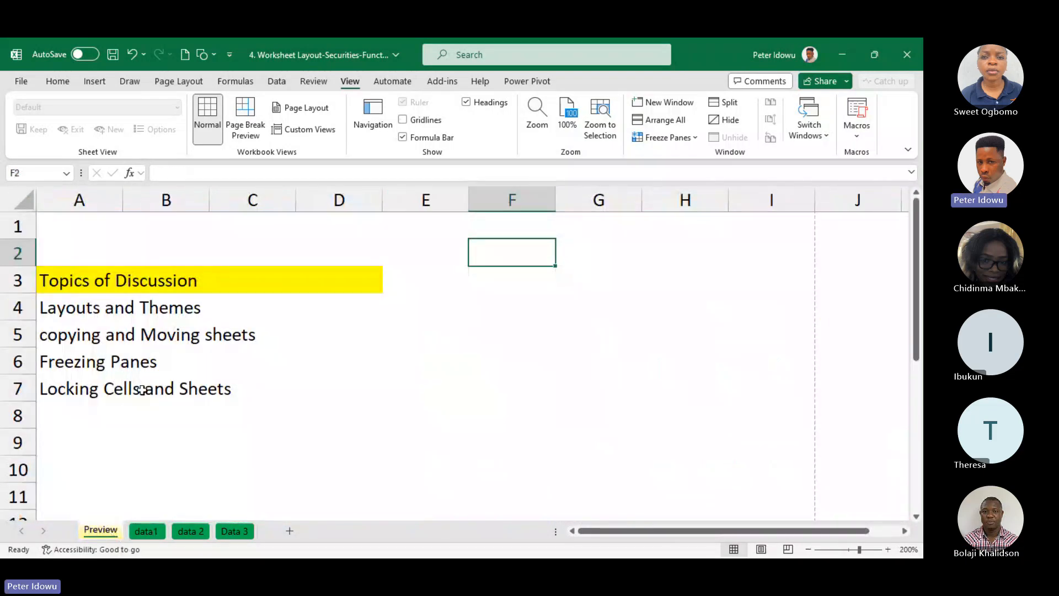
left_click(192, 531)
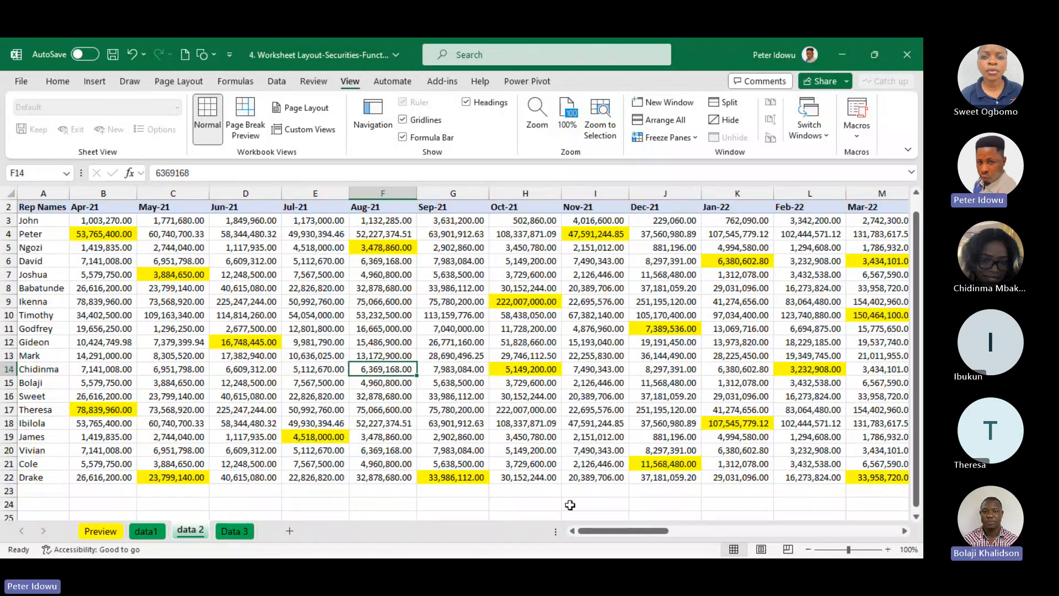
left_click_drag(598, 531, 497, 544)
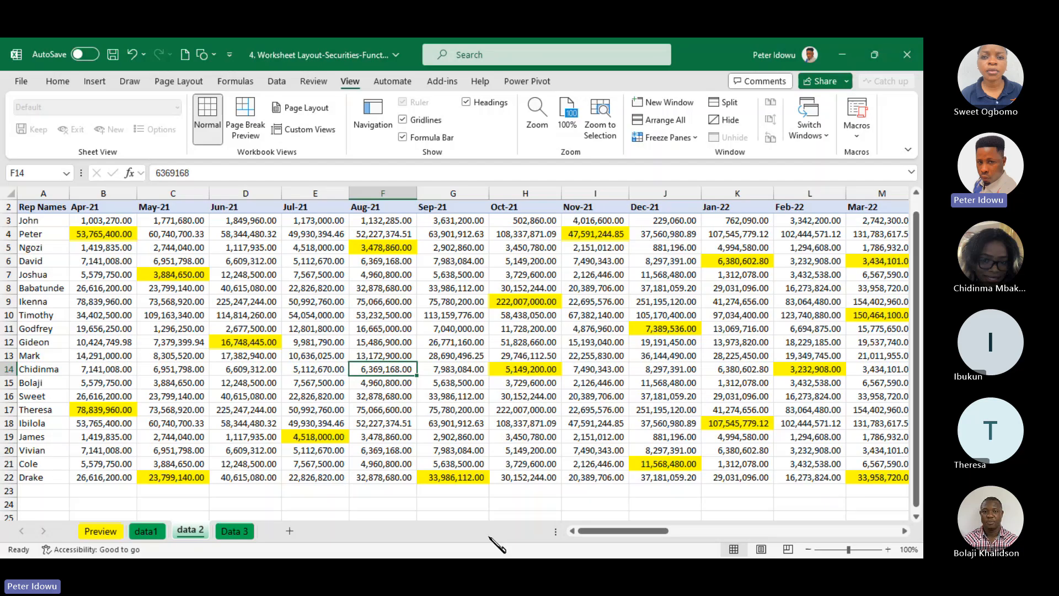
left_click(522, 383)
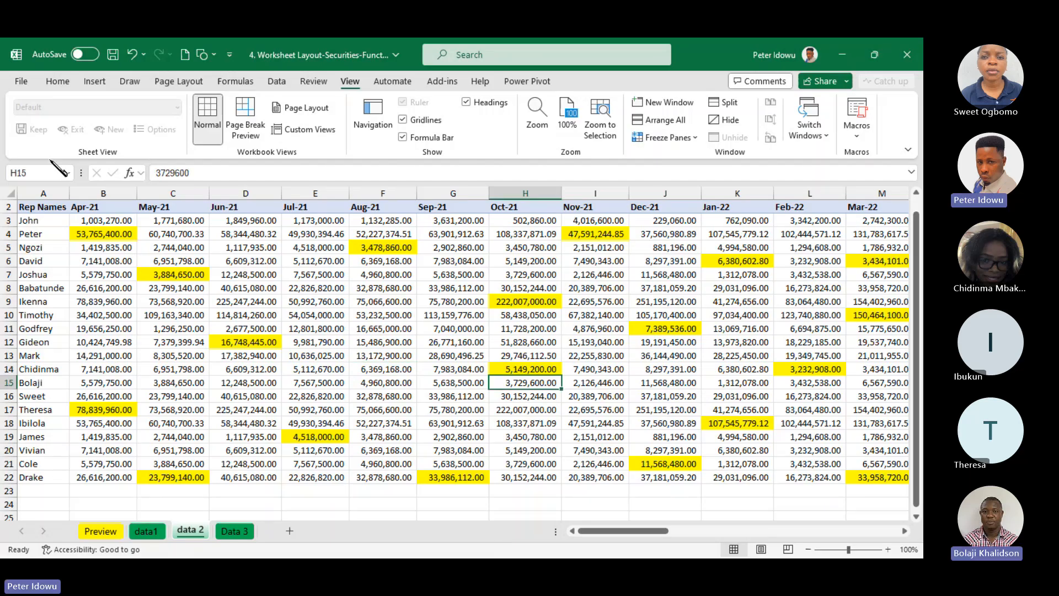
Encrypt the workbook with a password, entering and re-entering the password, and return to the data 2 sheet
left_click(21, 81)
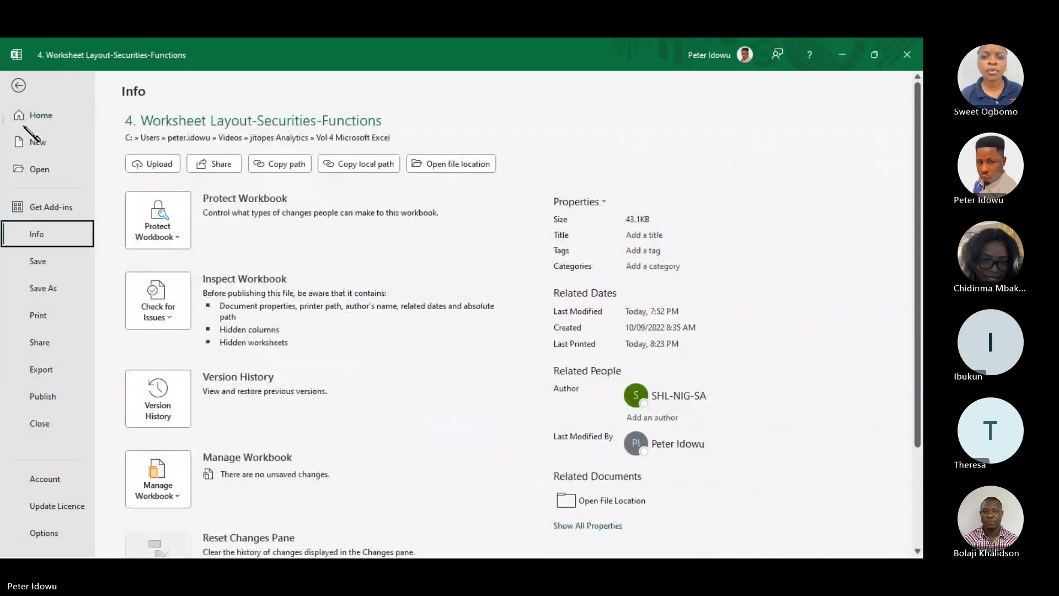
left_click(20, 85)
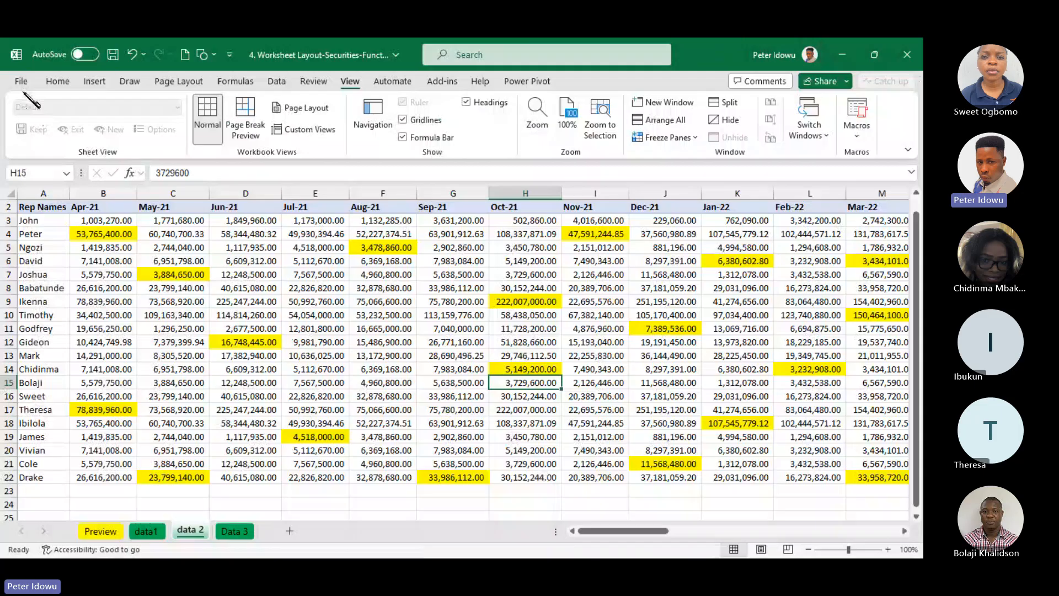
left_click(22, 82)
left_click(36, 234)
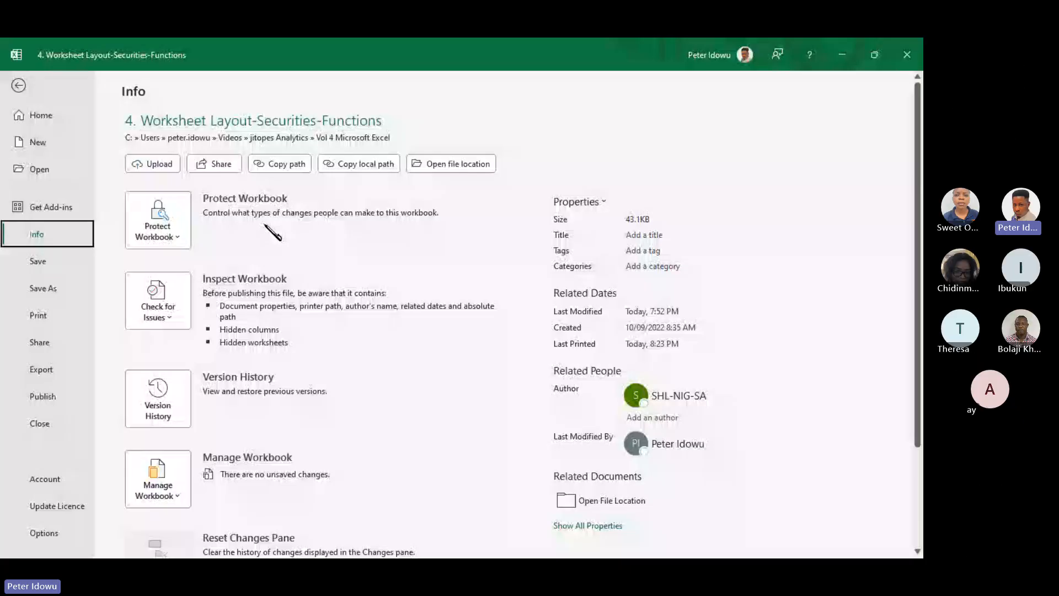
left_click(170, 225)
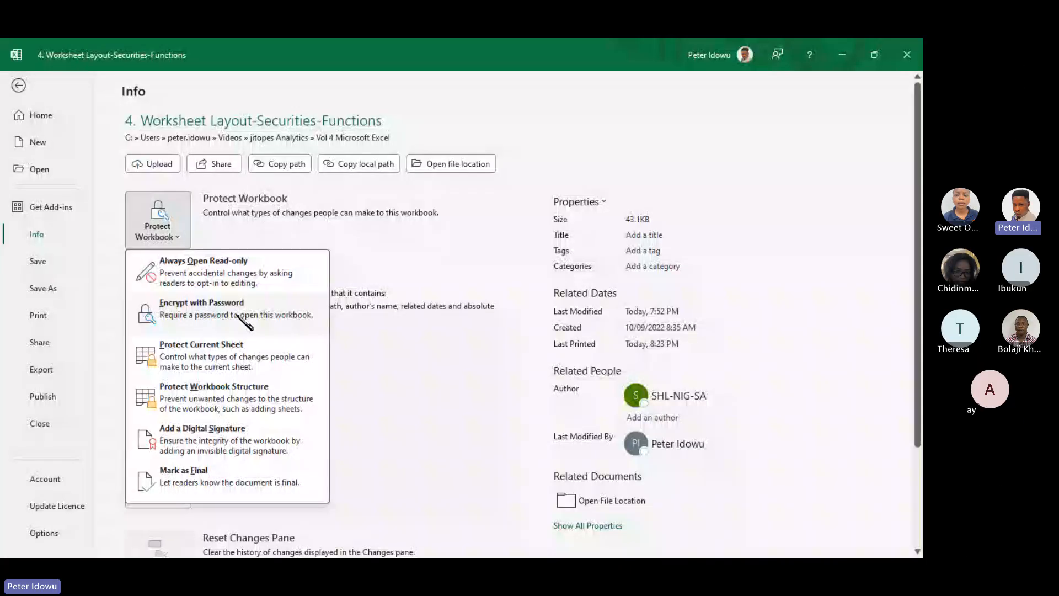
left_click(239, 314)
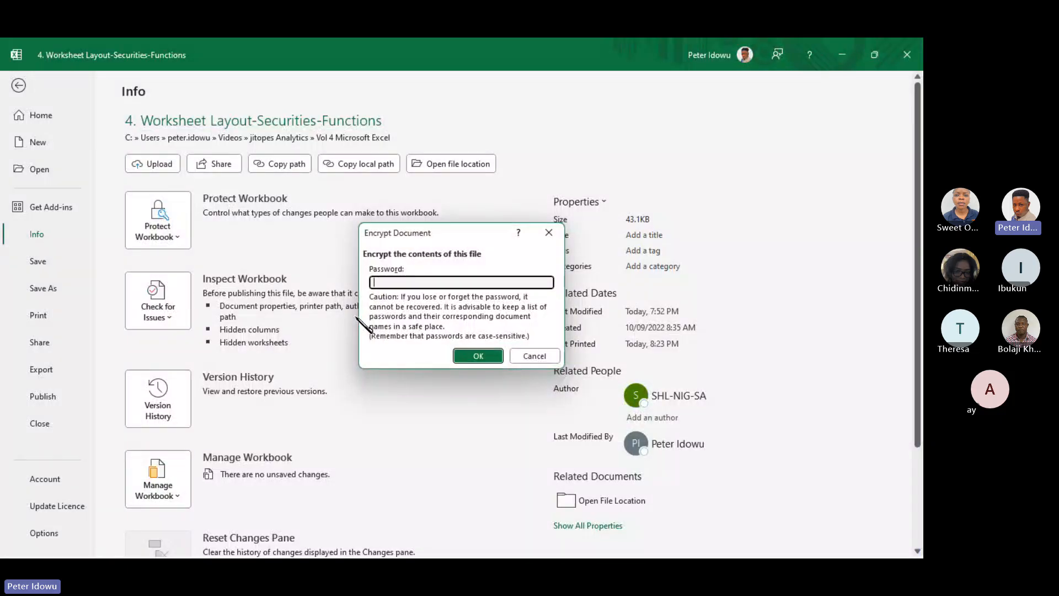
type("******")
left_click(477, 355)
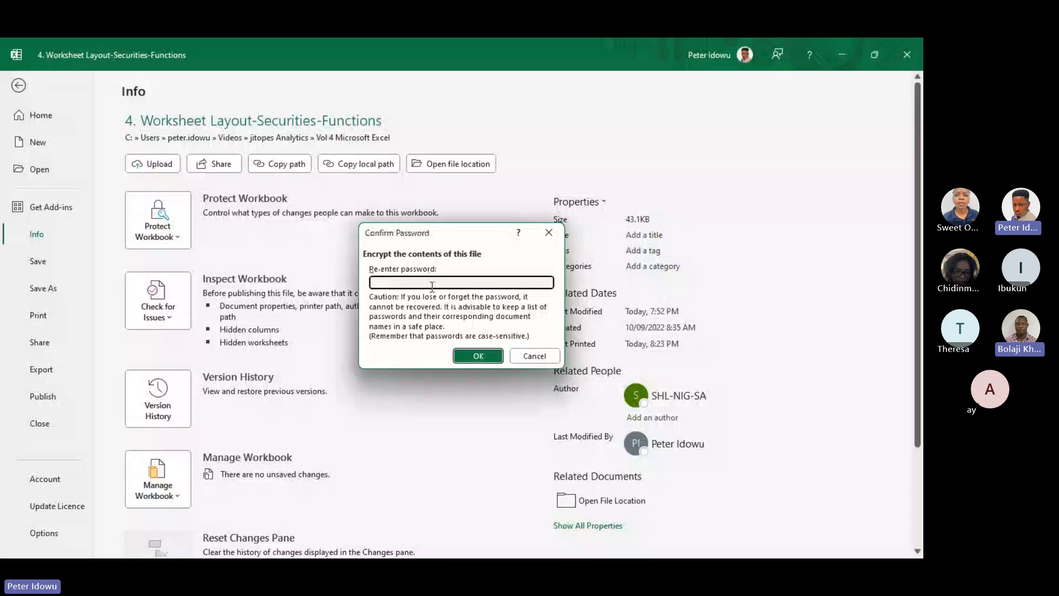
type("****")
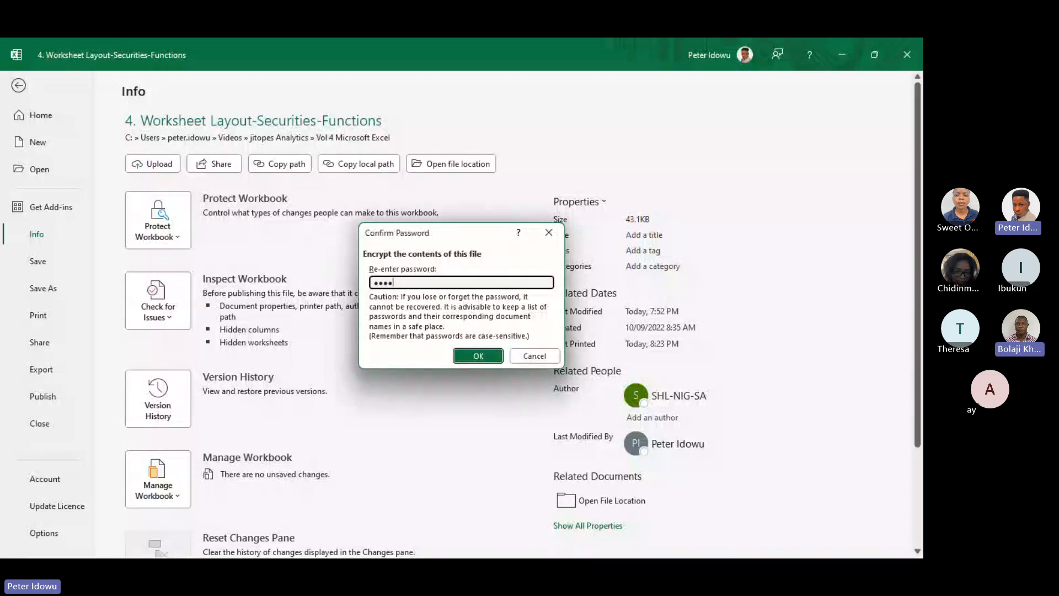
left_click(489, 358)
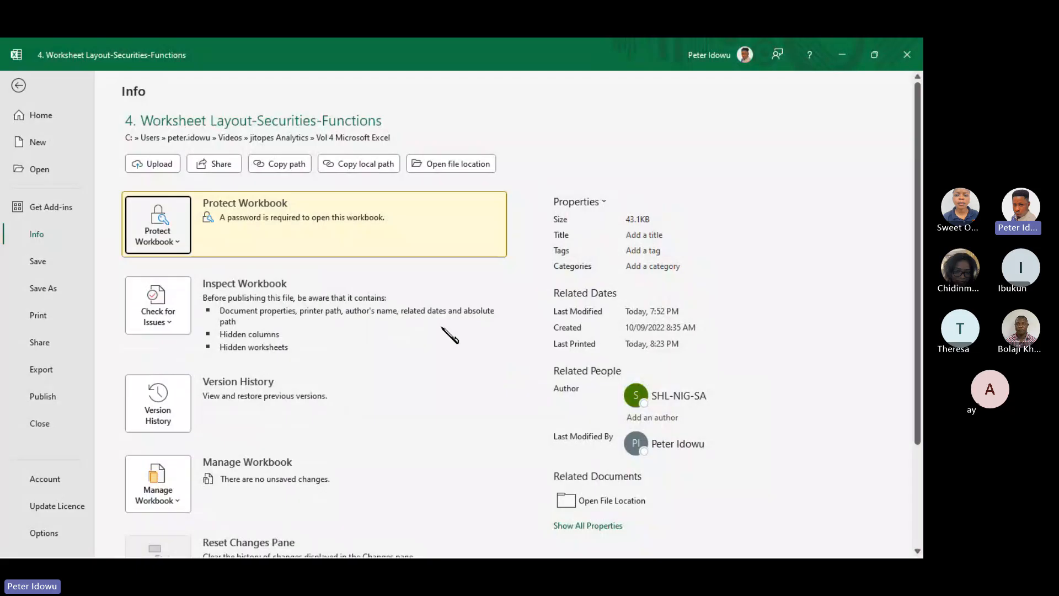
left_click(19, 86)
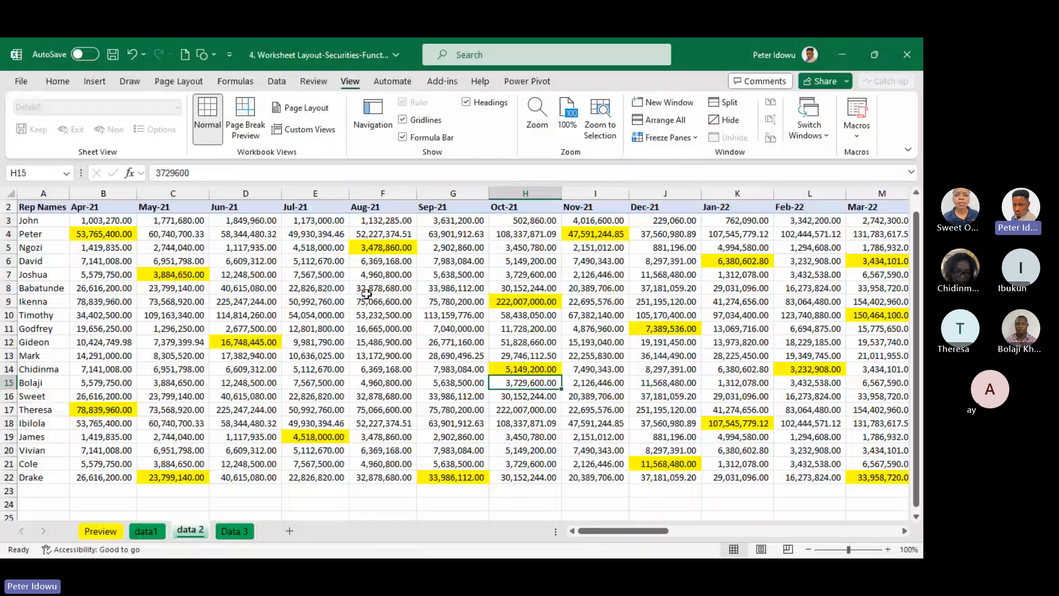
Save and close the workbook, and reopen 4. Worksheet Layout-Securities-Functions from the Vol 4 Microsoft Excel folder by entering its password
key("ctrl+s")
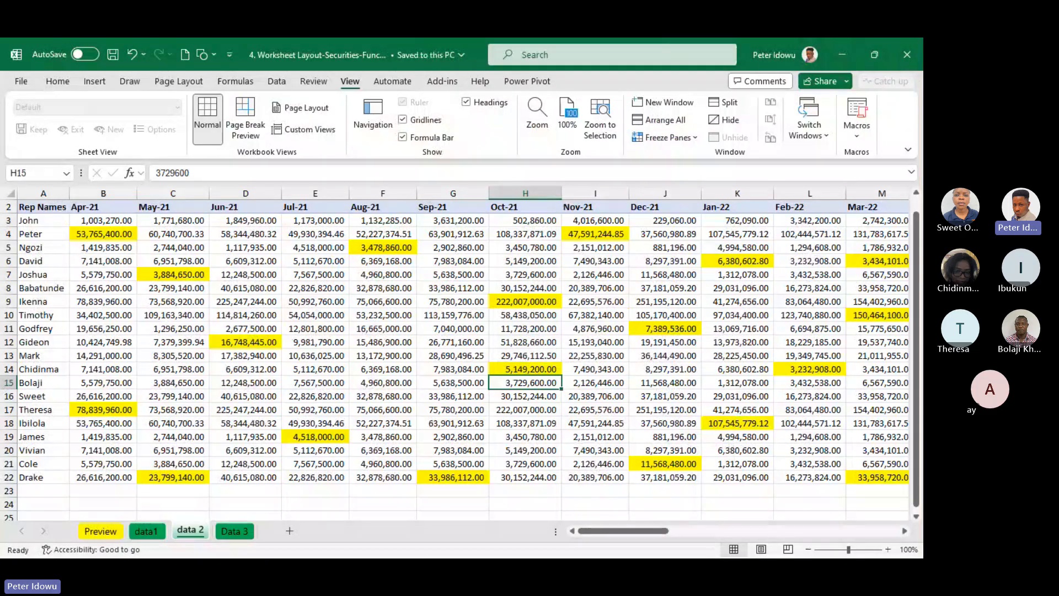
left_click(906, 55)
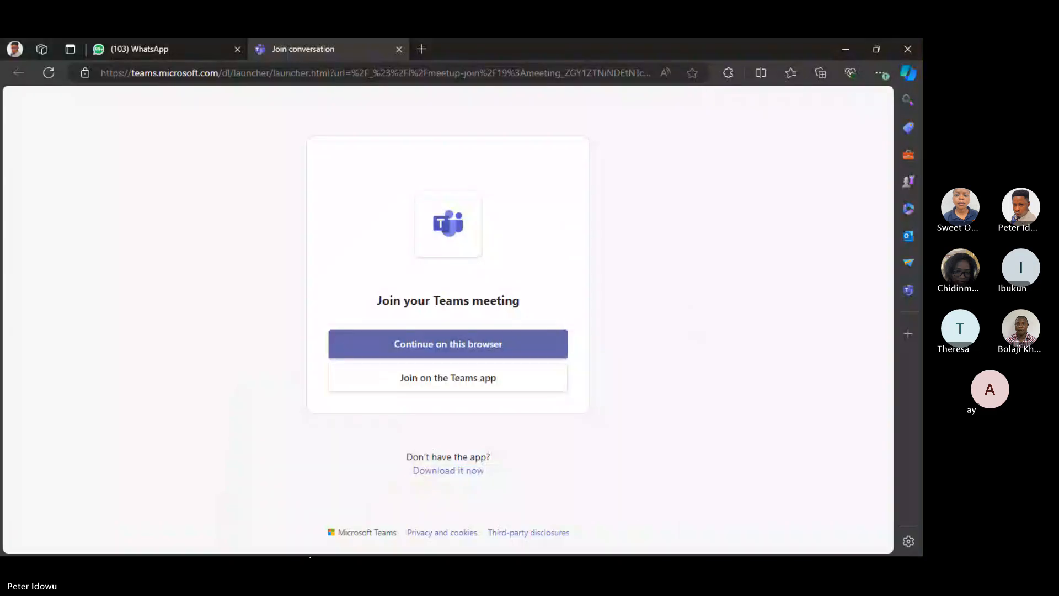
left_click(319, 543)
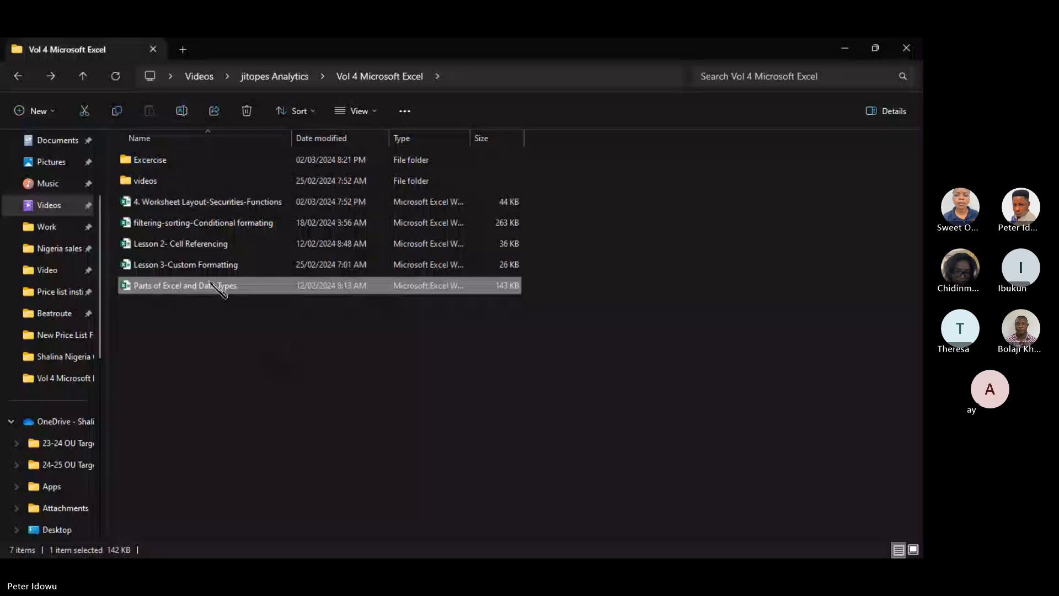
double_click(209, 202)
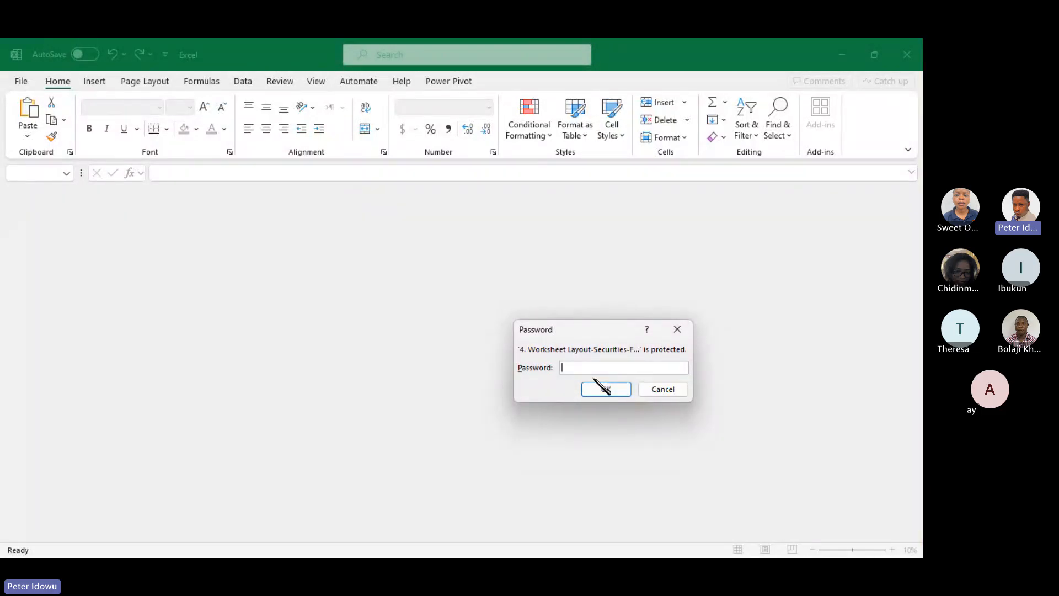
type("****")
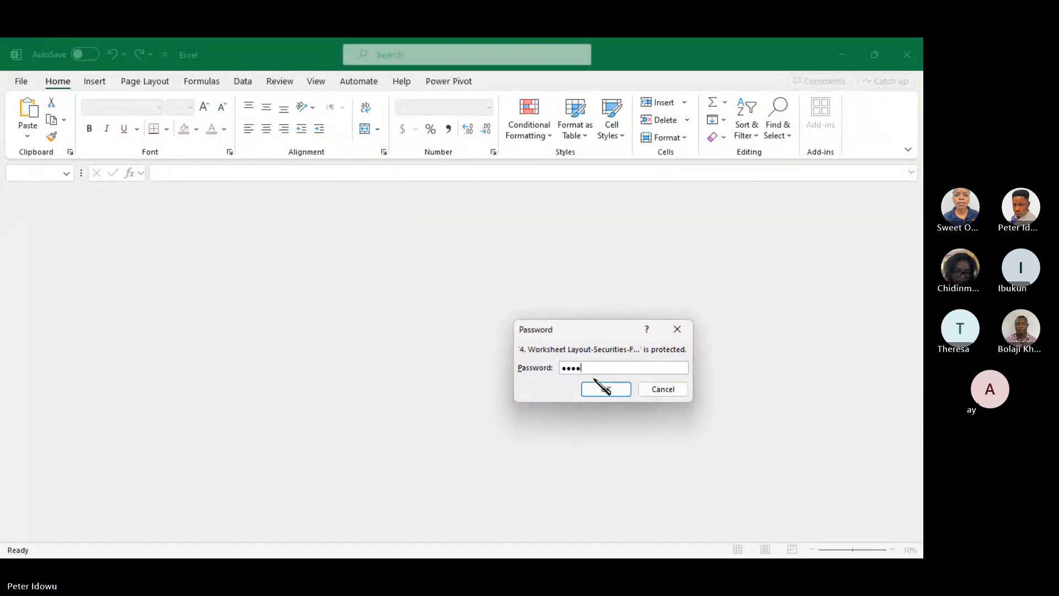
left_click(605, 388)
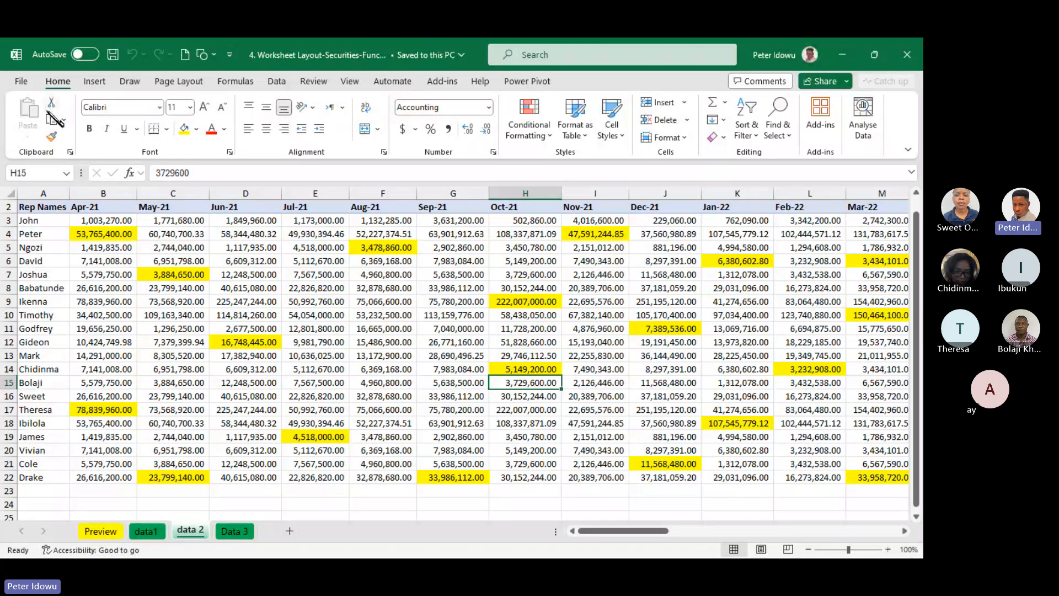
Remove the workbook's encryption by clearing its password completely, and return to the data 2 sheet
left_click(21, 81)
left_click(166, 232)
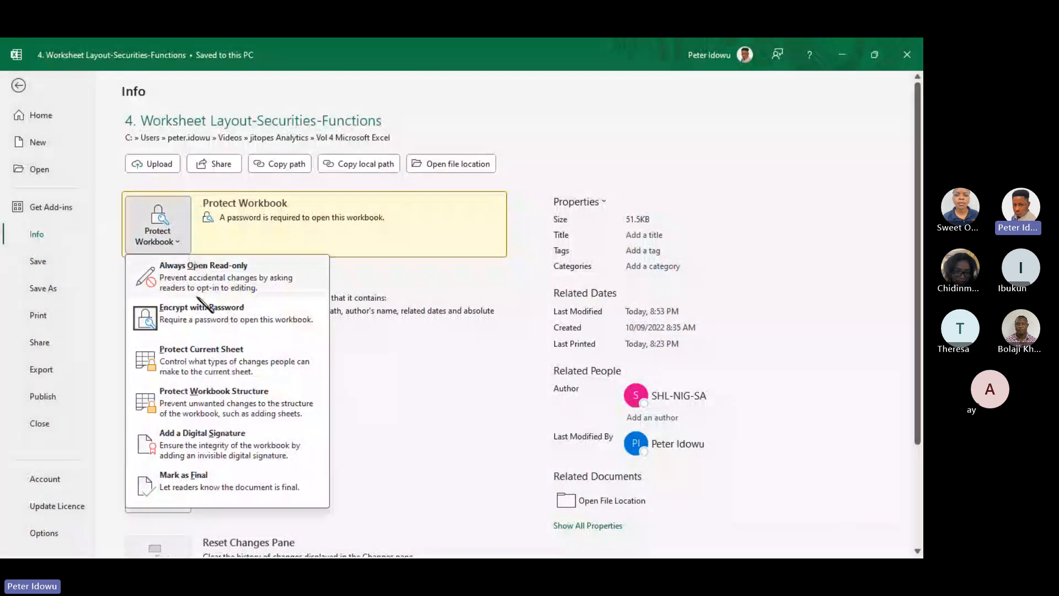
left_click(210, 325)
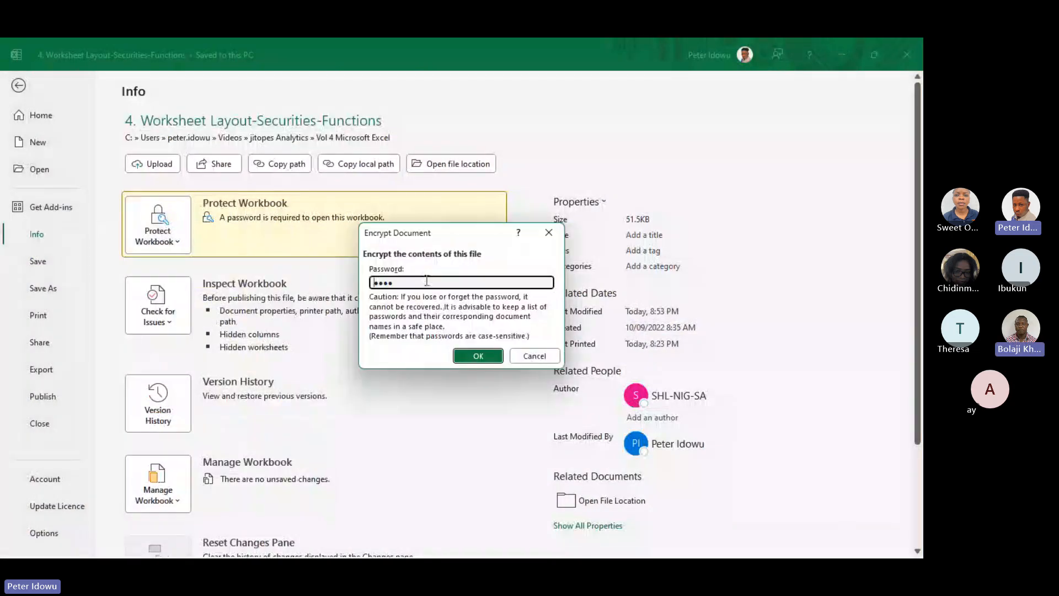
type("12")
key("BackSpace")
key("BackSpace")
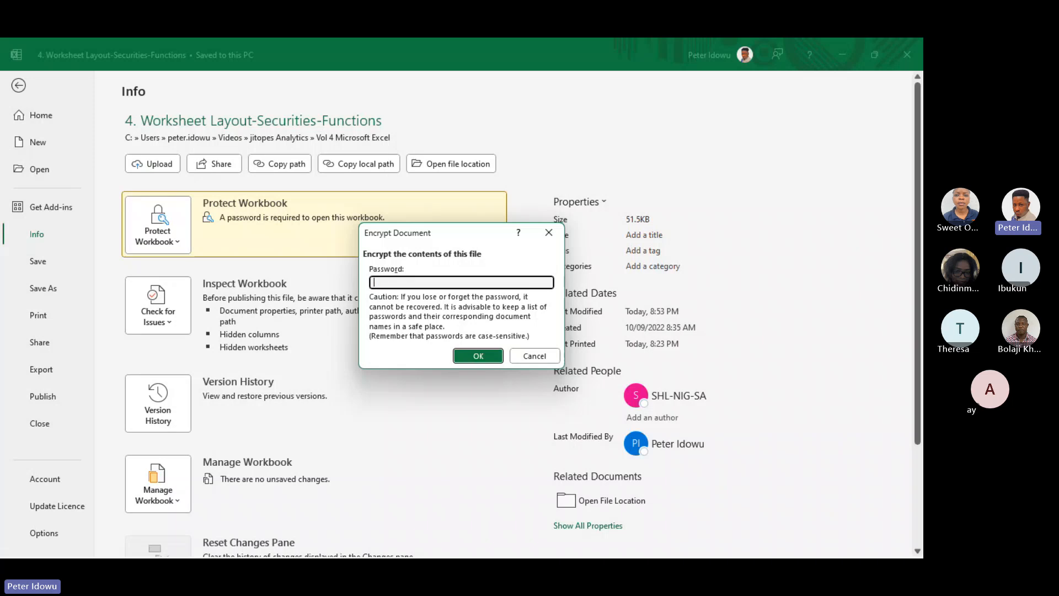
left_click(487, 361)
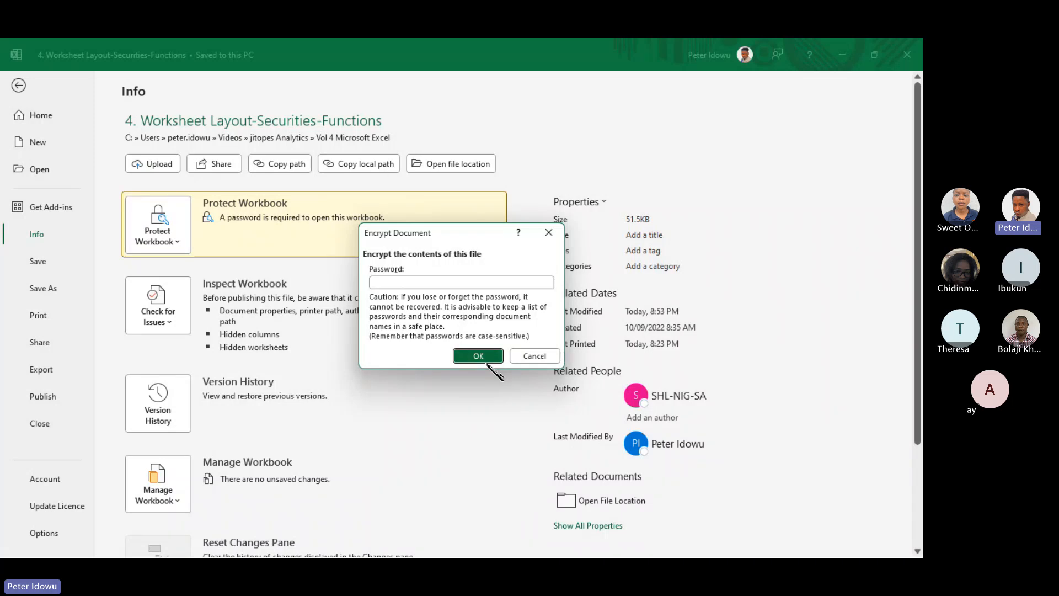
left_click(24, 93)
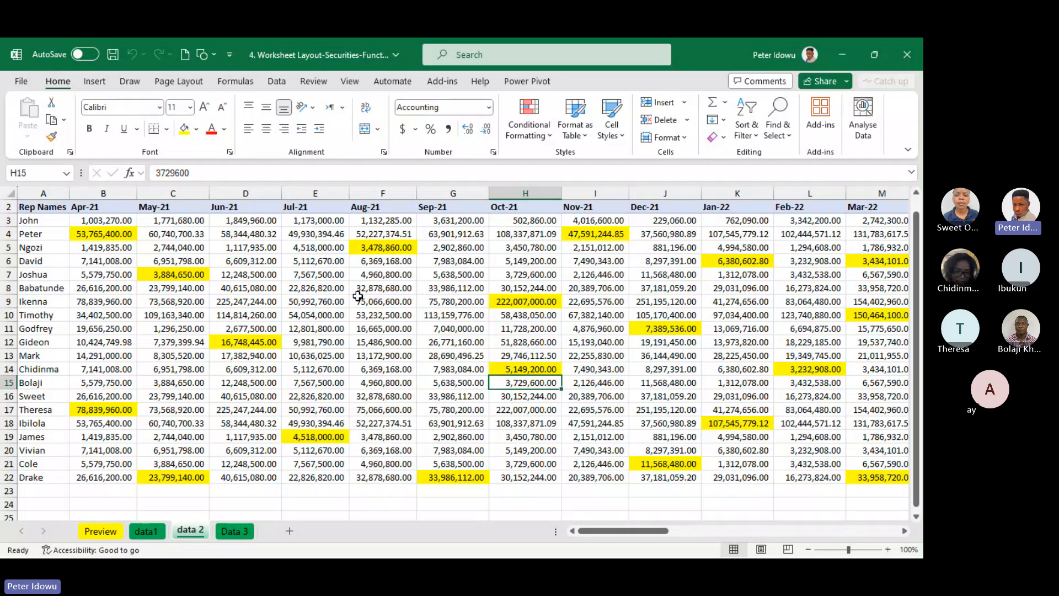
left_click(451, 305)
left_click(246, 342)
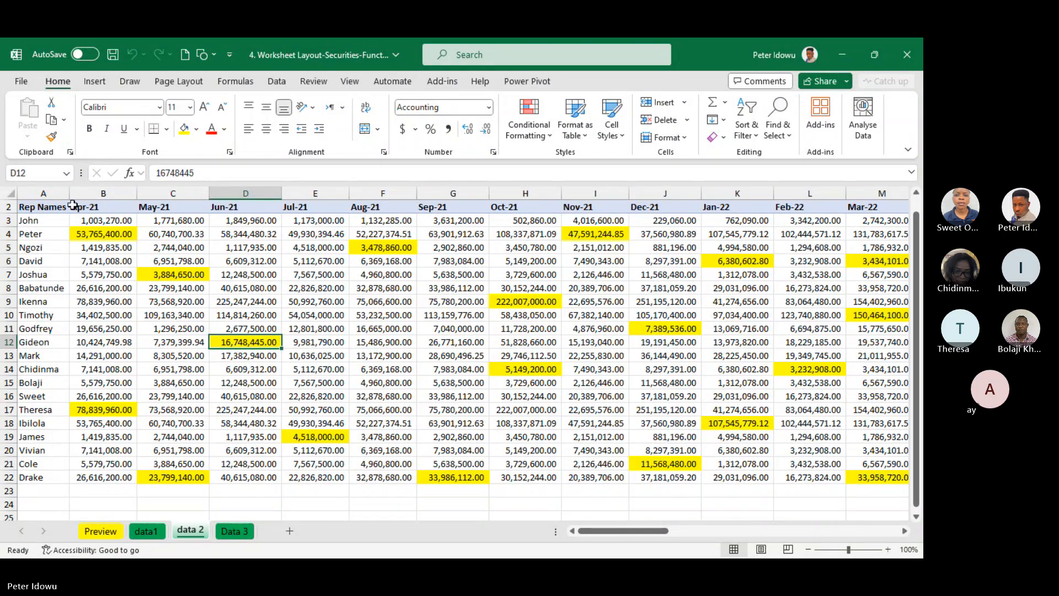
left_click_drag(77, 208, 499, 453)
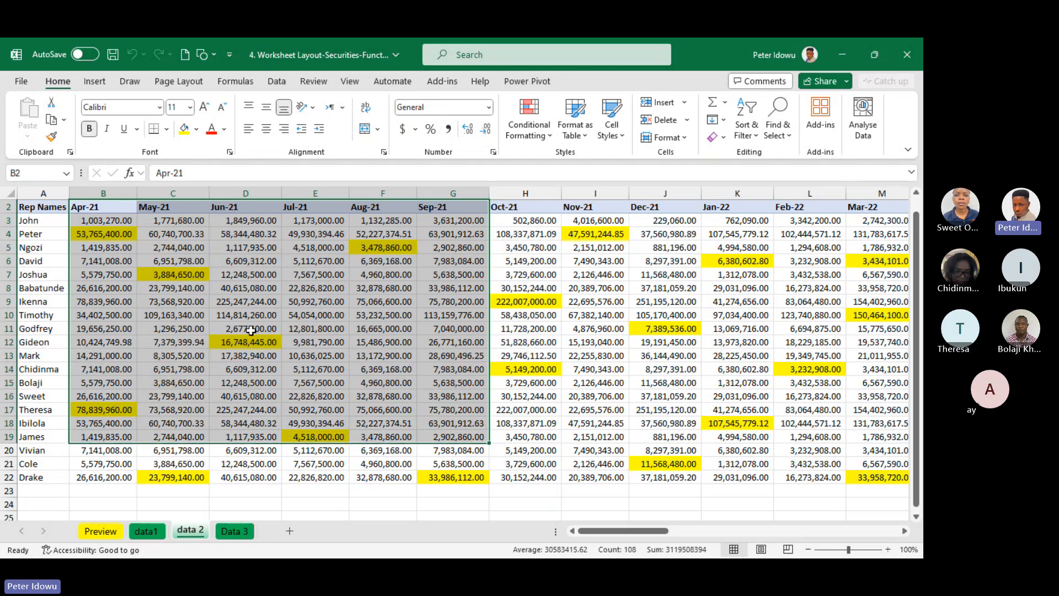
left_click(556, 341)
left_click(814, 329)
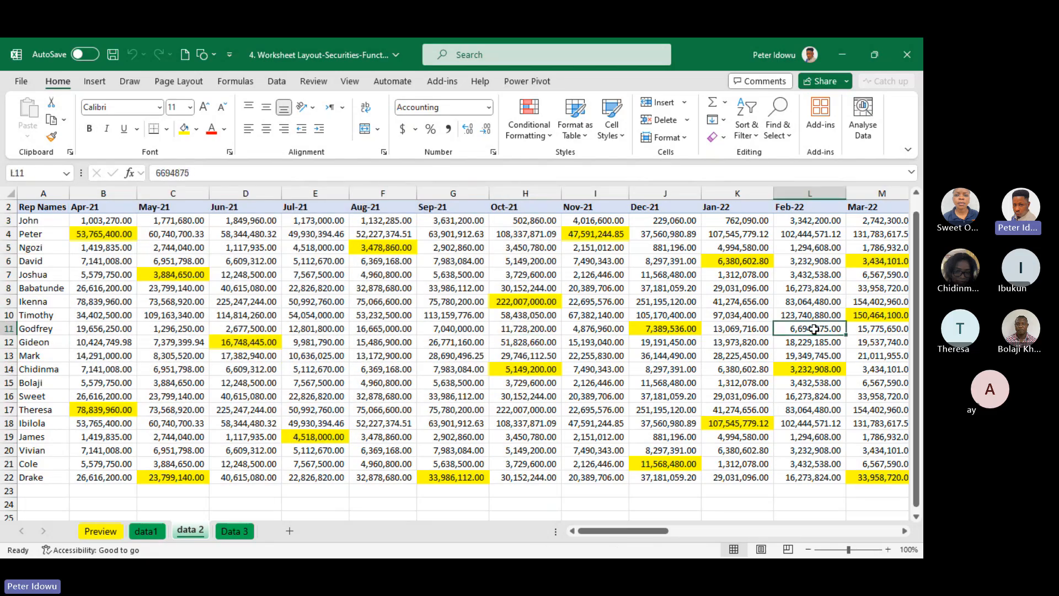
left_click(239, 313)
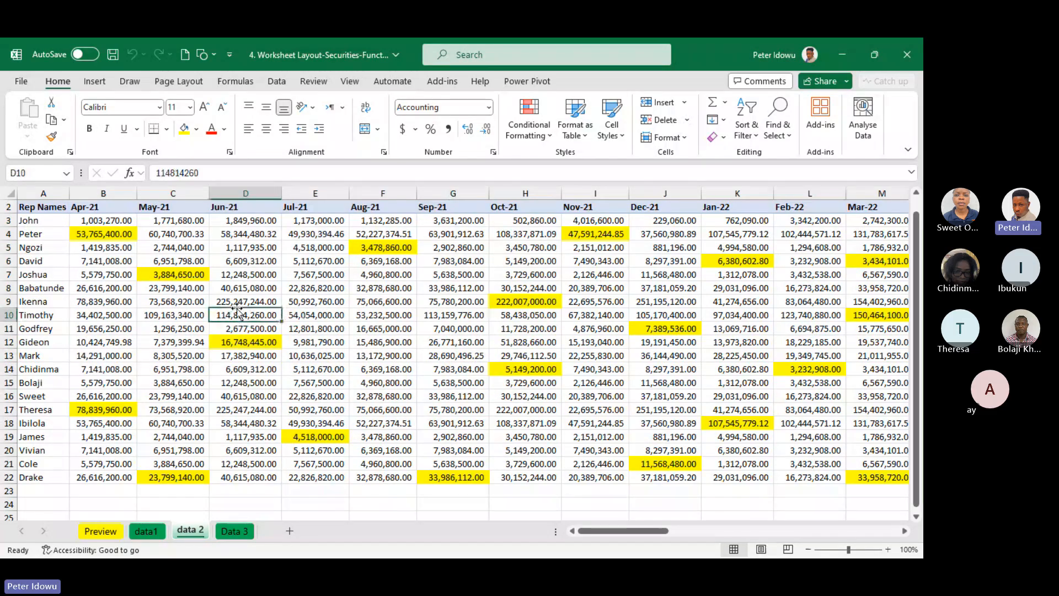
Start protecting the data 2 sheet and enter the password for unprotecting it
left_click(313, 82)
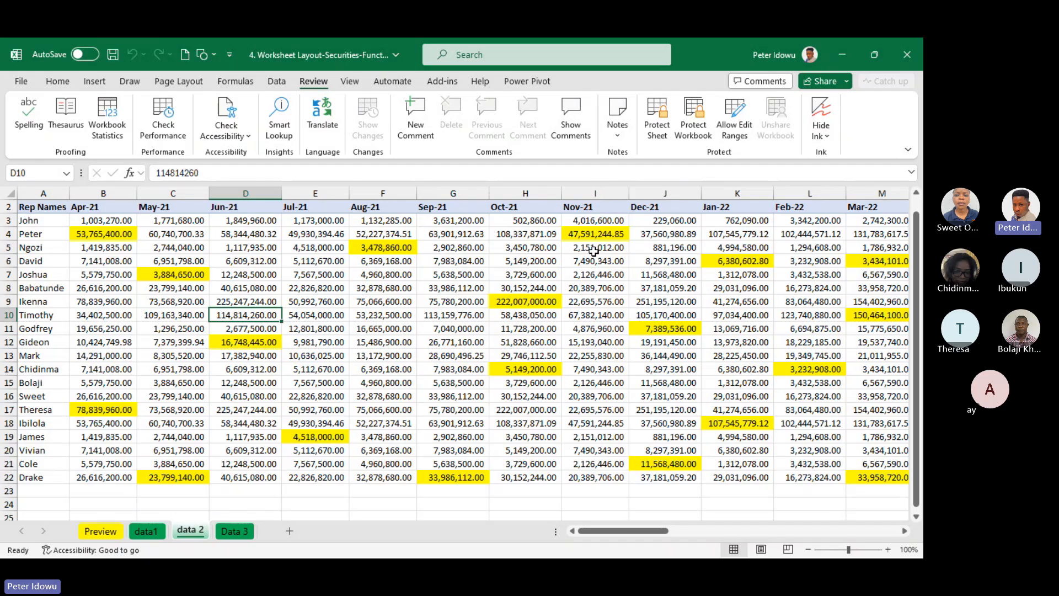
left_click(657, 131)
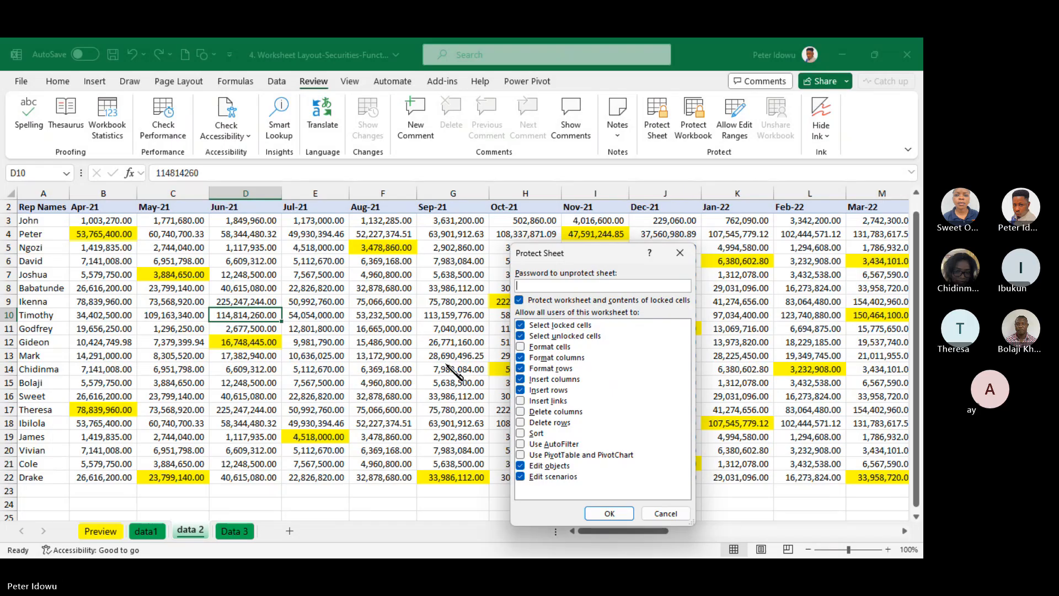
type("1234")
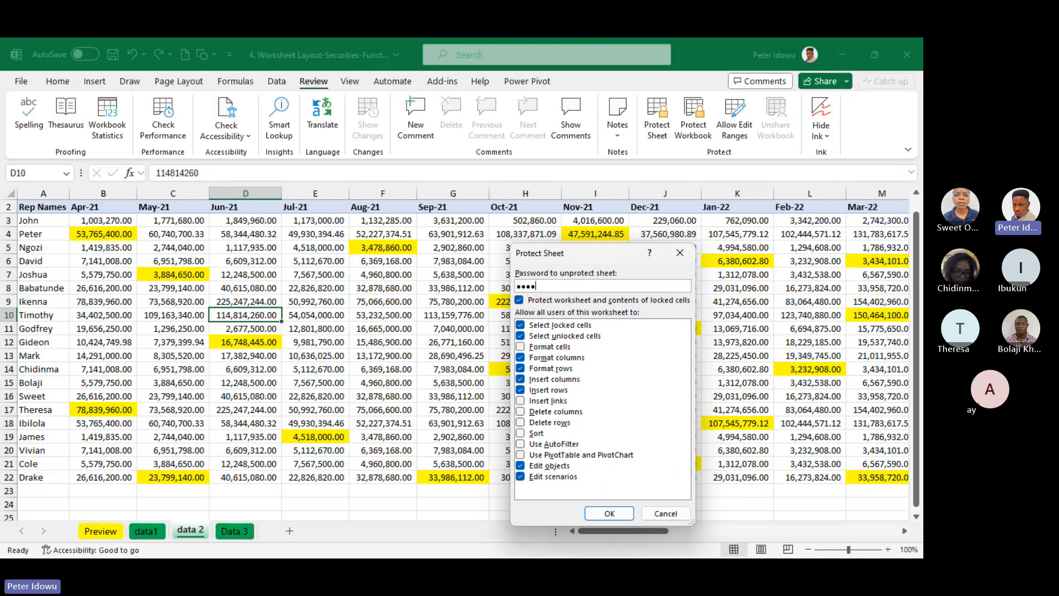
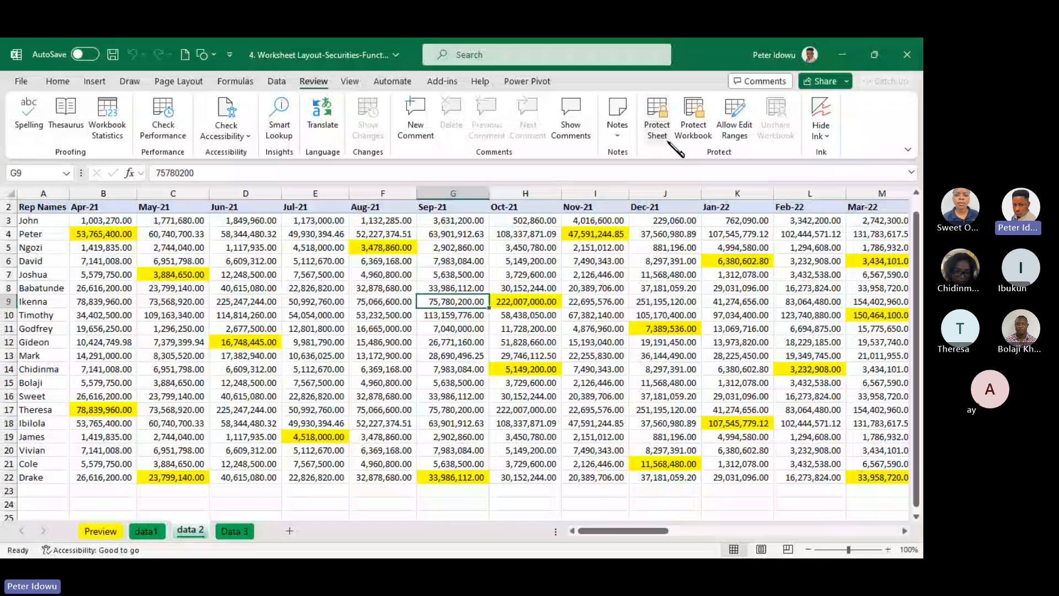
Protect the data 2 sheet with an unprotect password, entering and re-entering the password
left_click(659, 124)
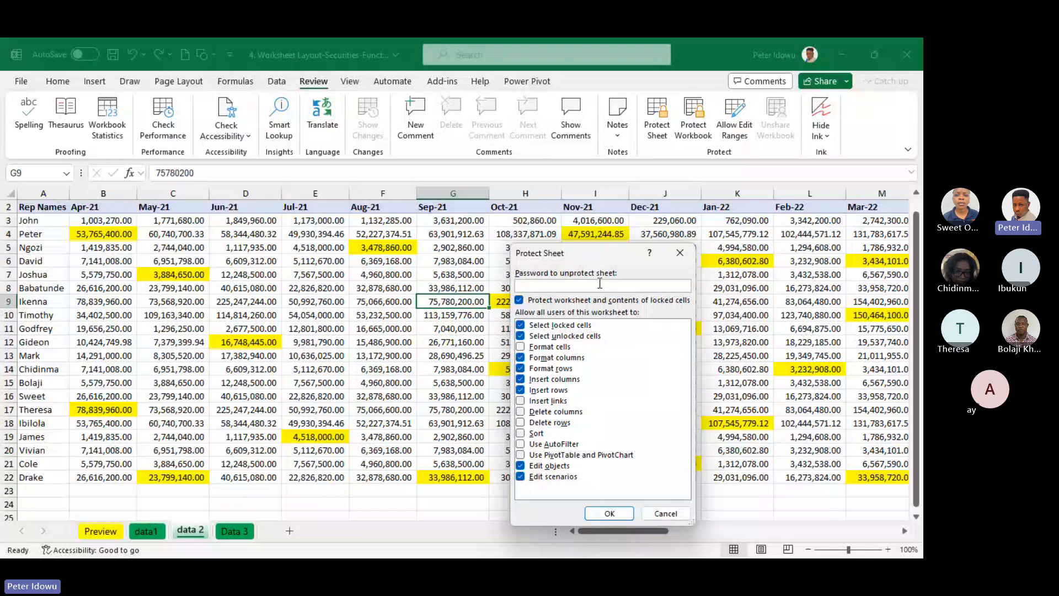
left_click(564, 286)
type("1234")
left_click_drag(607, 252, 609, 198)
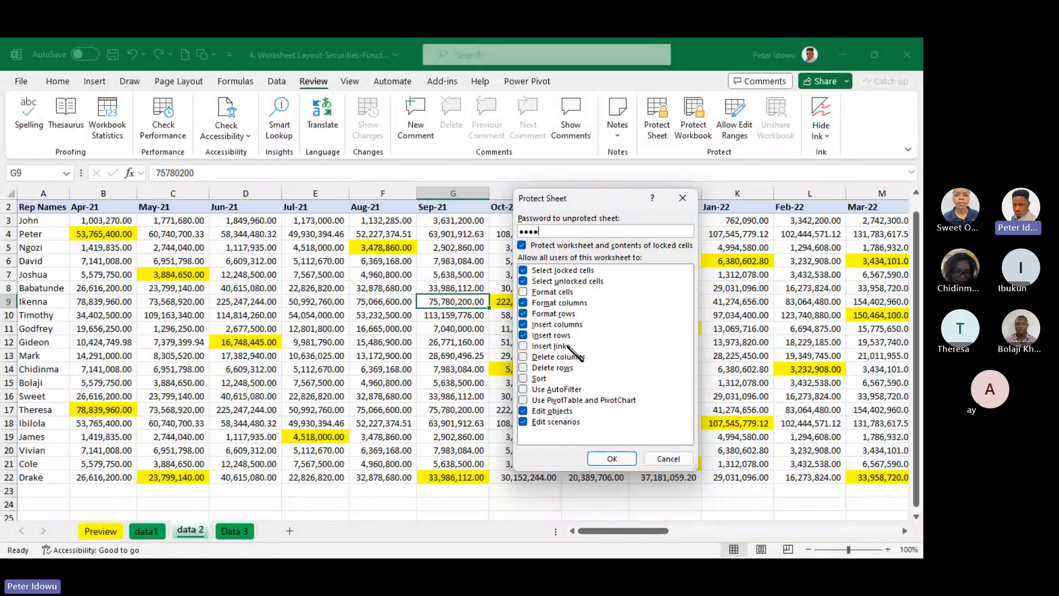
left_click(614, 465)
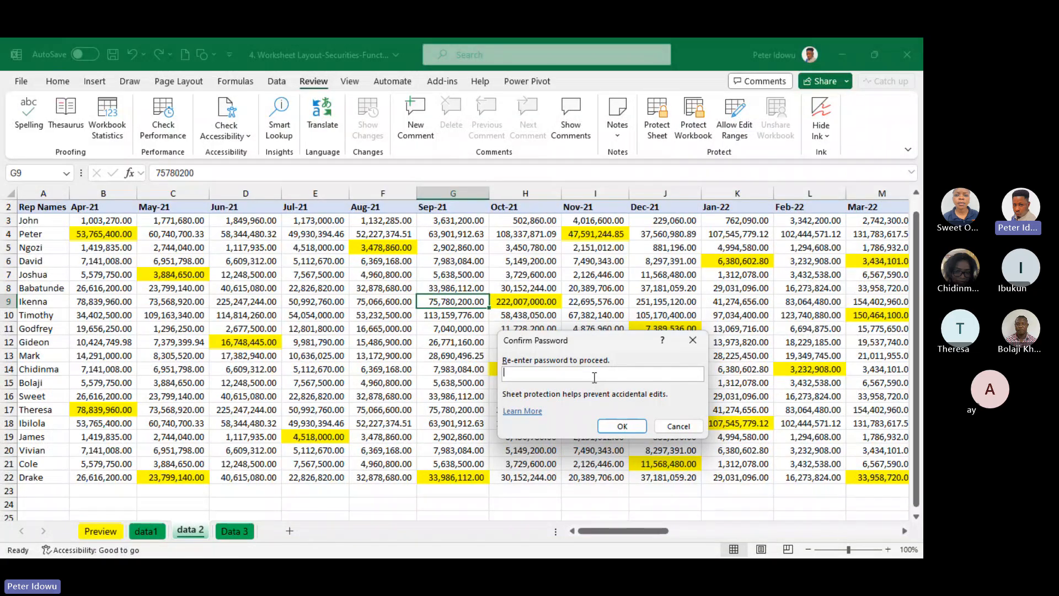
key("Return")
Try to edit cells H18 and D9 on the protected data 2 sheet and dismiss the warnings
double_click(533, 427)
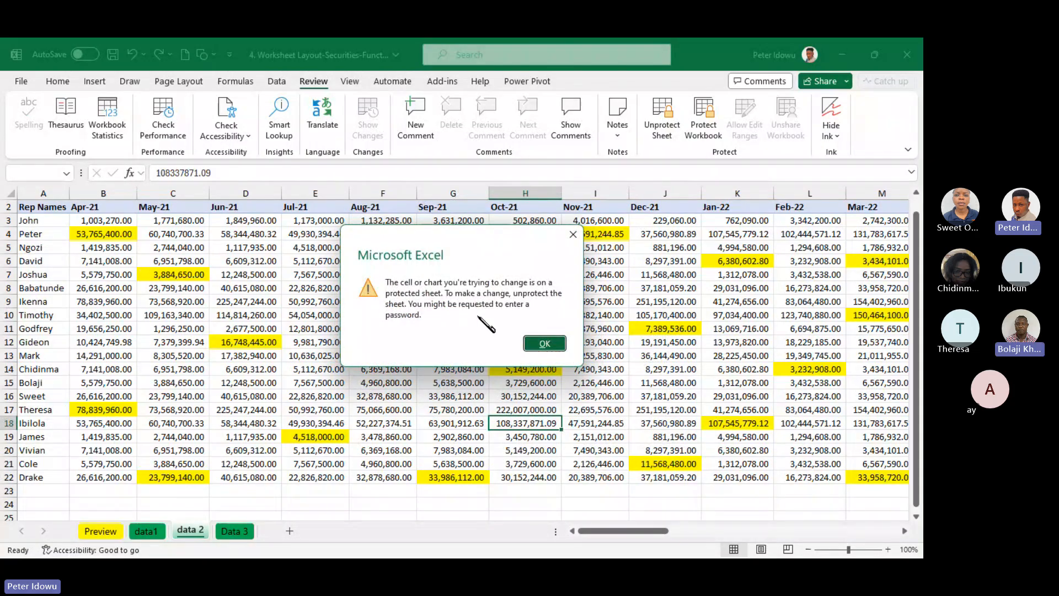
left_click(531, 342)
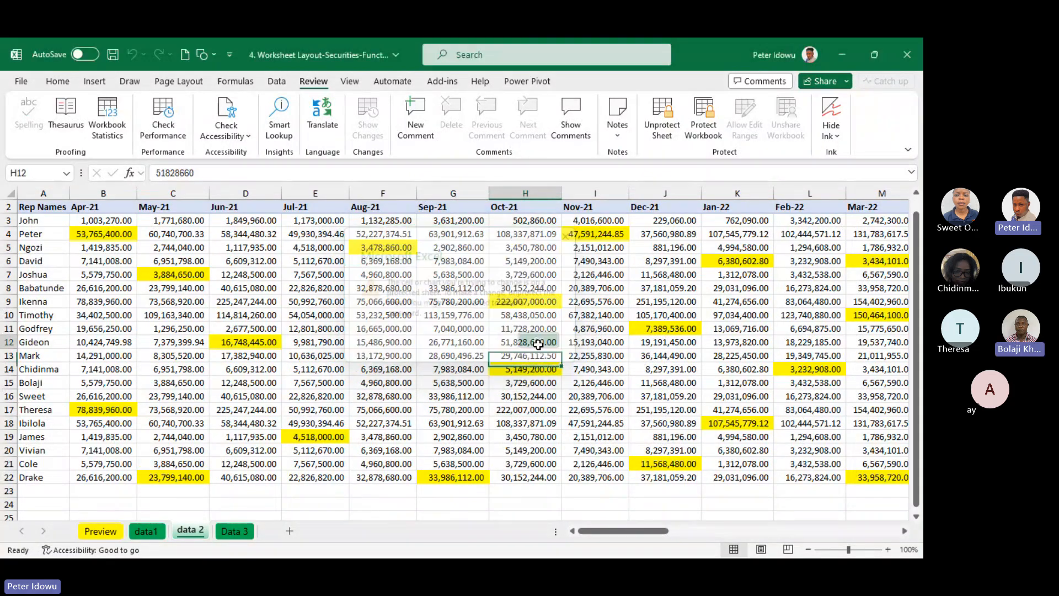
double_click(242, 301)
left_click(532, 344)
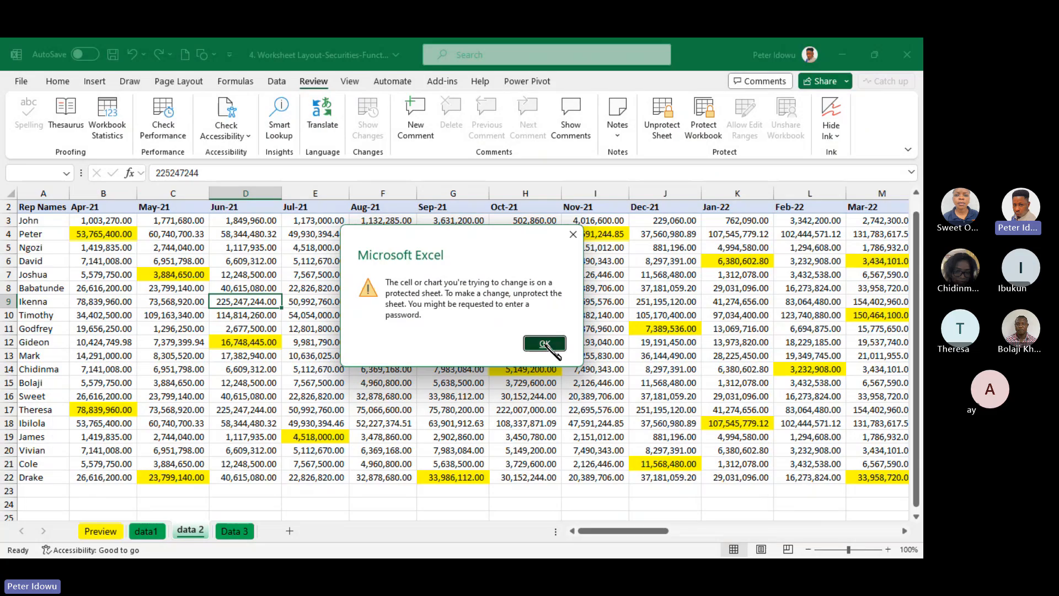
Try to edit a value in the Sep/24 column and cell H12 on the protected data 2 sheet, dismissing the warnings
left_click(627, 288)
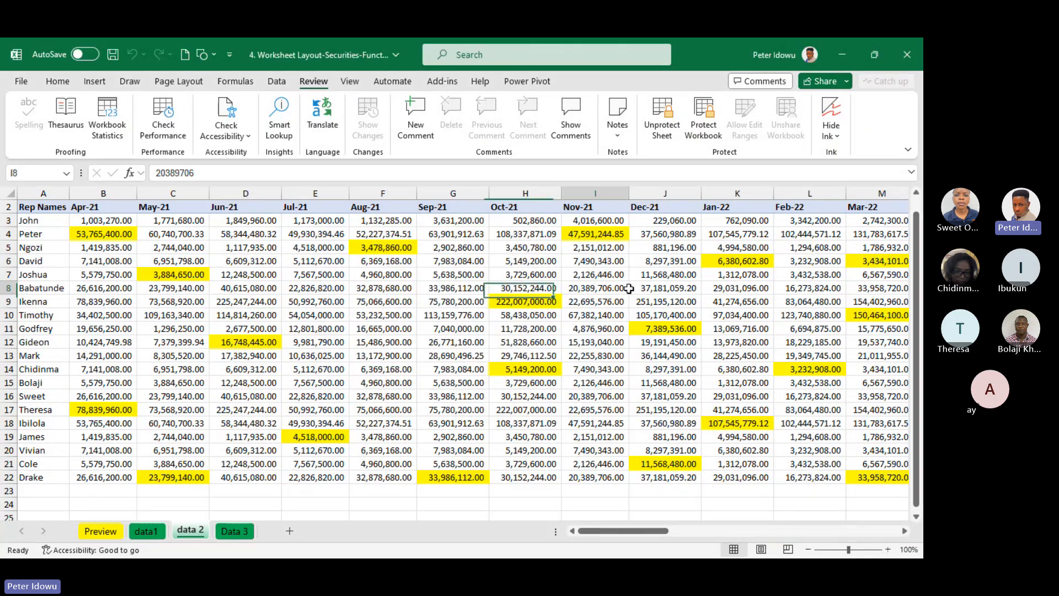
key("ctrl+Right")
scroll(629, 290, "right", 3)
left_click(627, 290)
double_click(466, 302)
left_click(554, 345)
left_click(469, 354)
left_click(469, 346)
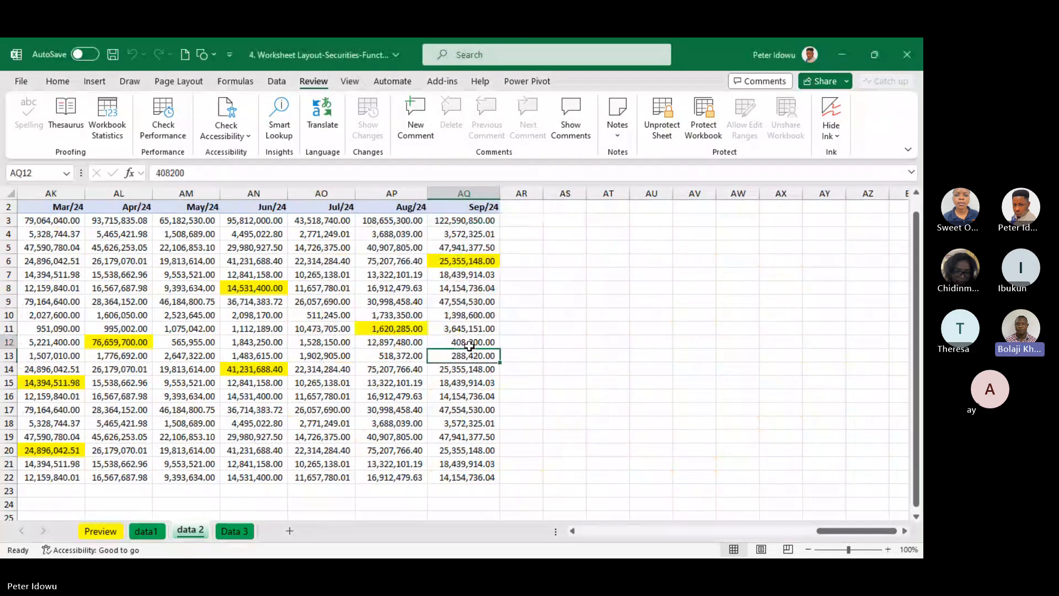
left_click_drag(843, 531, 496, 517)
double_click(550, 341)
left_click(543, 345)
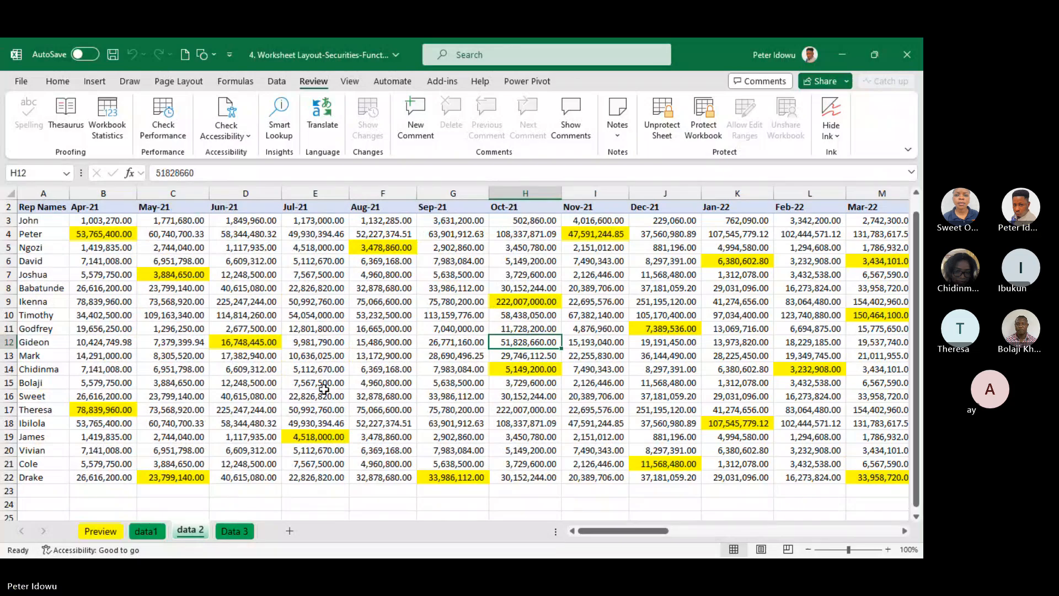
Open the Data 3 sheet and review its Rep Name, Week 1 Sales and Week 2 Plan columns
left_click(236, 531)
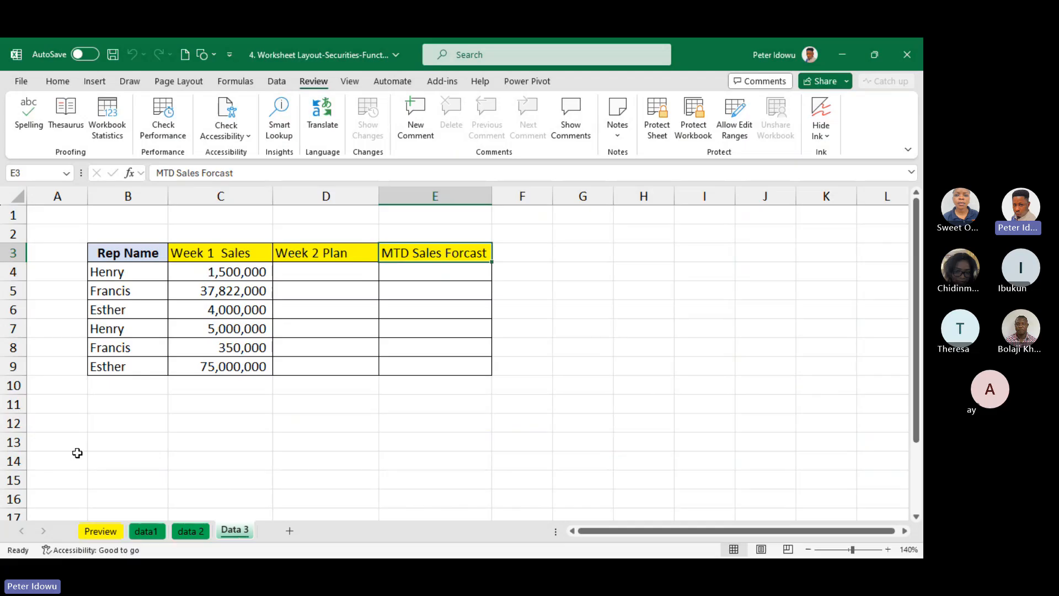
left_click_drag(246, 272, 229, 371)
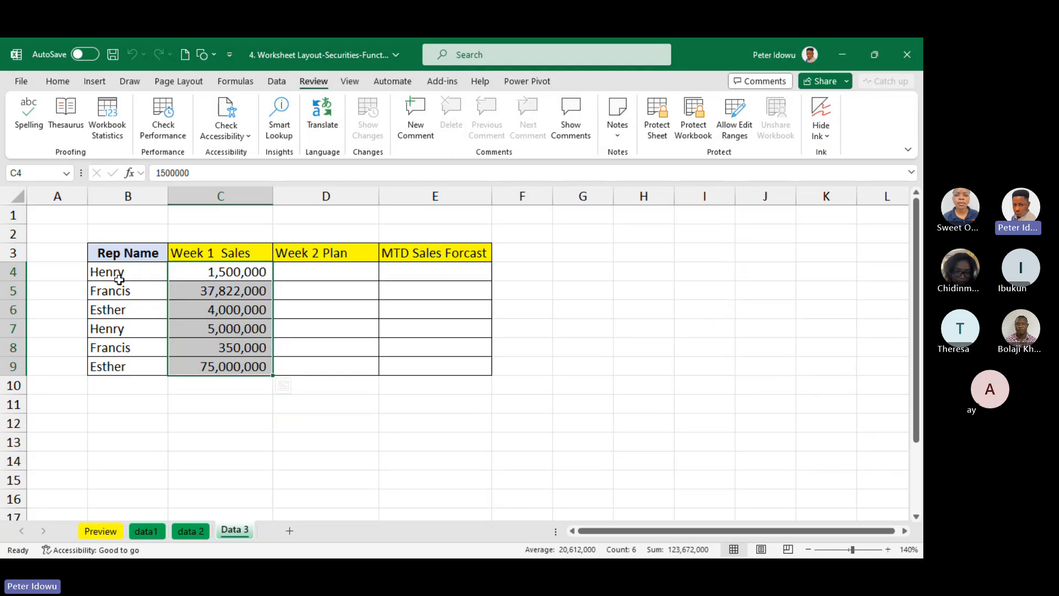
left_click_drag(117, 278, 109, 367)
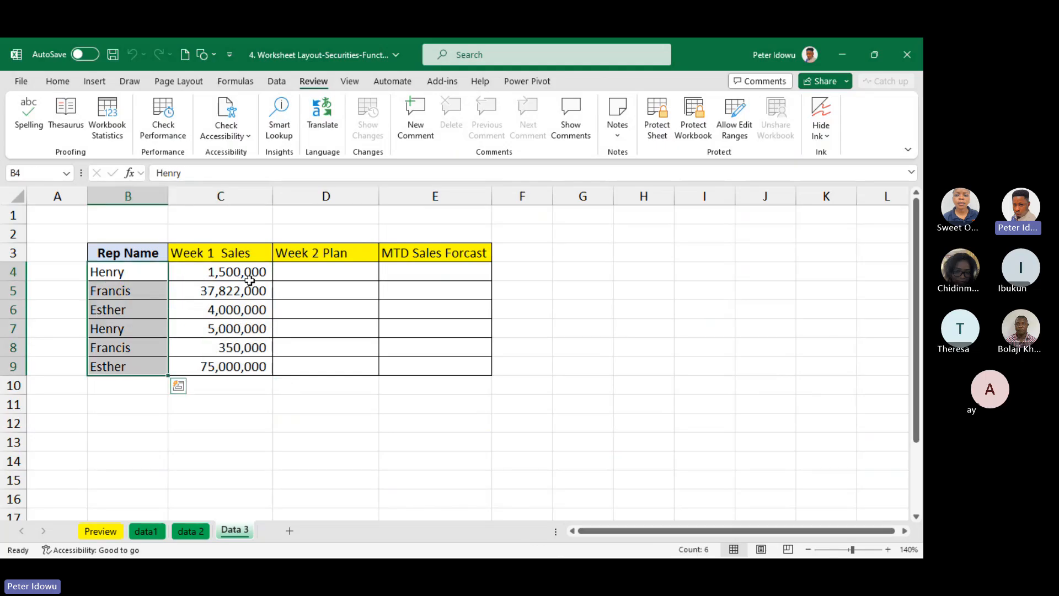
left_click_drag(250, 276, 236, 367)
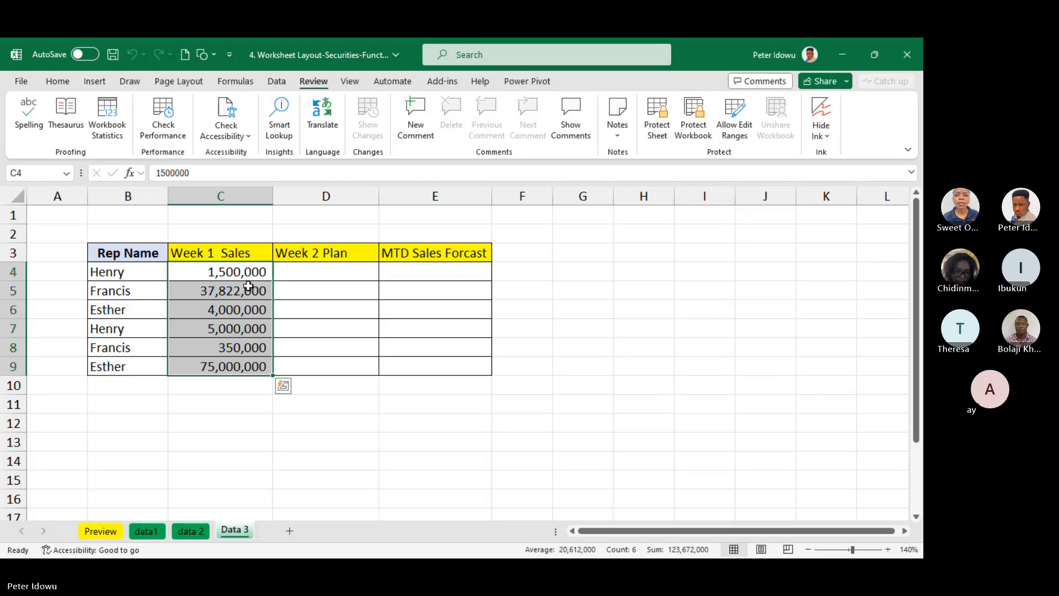
left_click(316, 270)
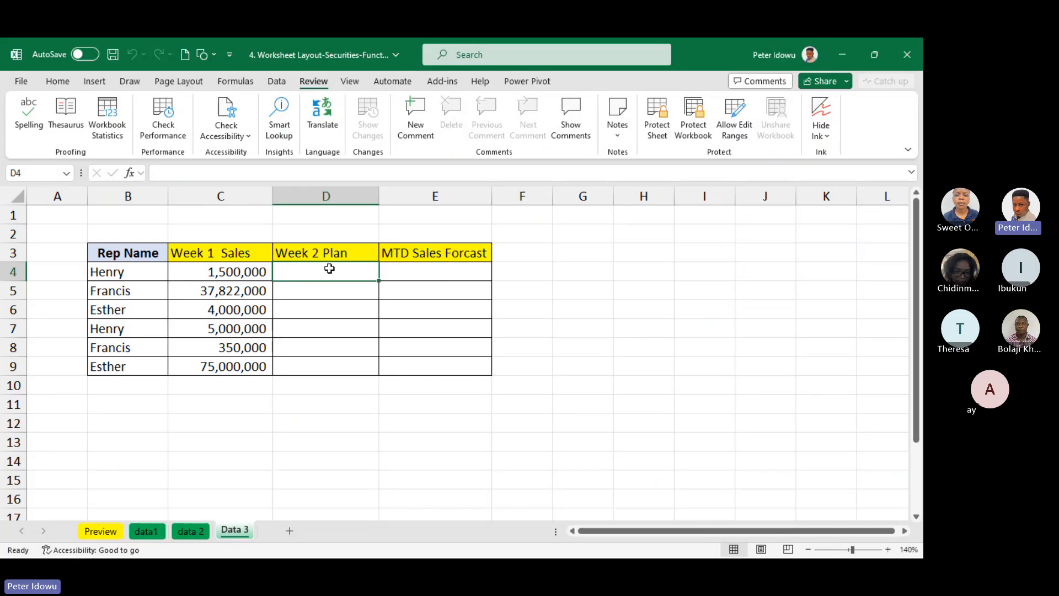
left_click_drag(347, 252, 309, 368)
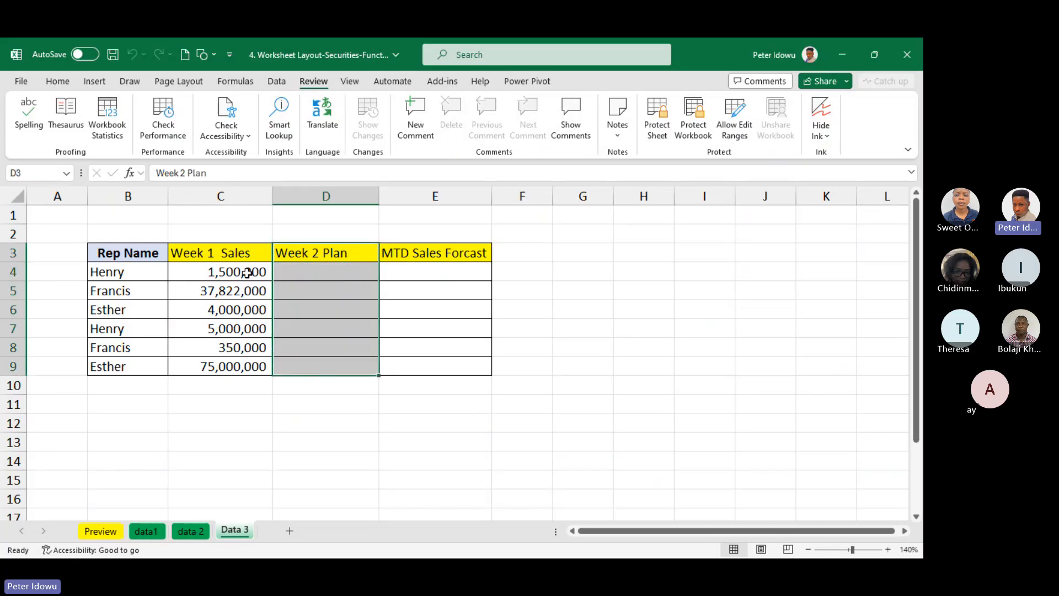
left_click_drag(249, 273, 236, 366)
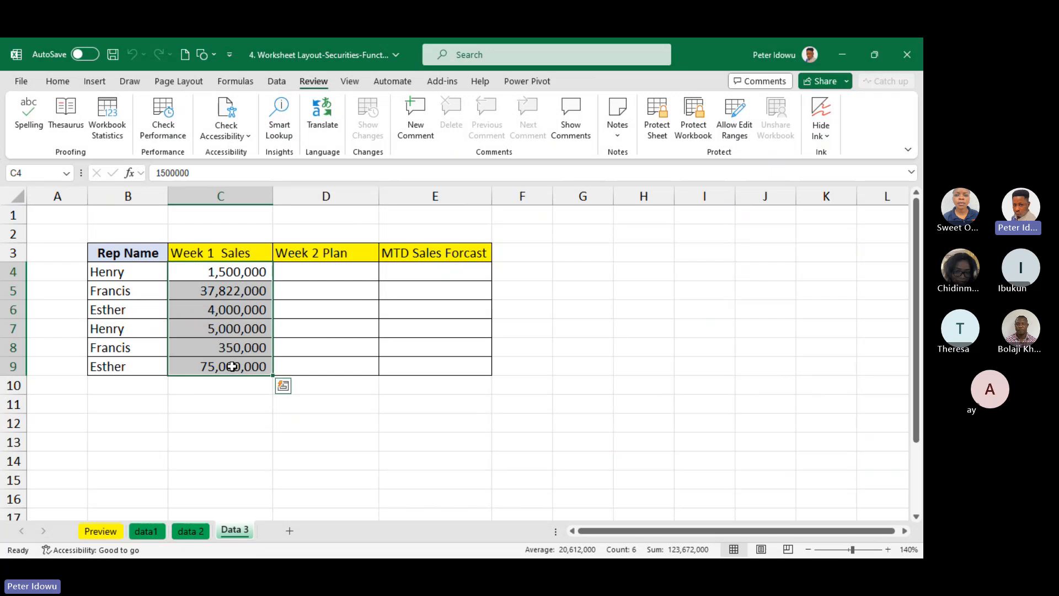
double_click(252, 305)
left_click(287, 288)
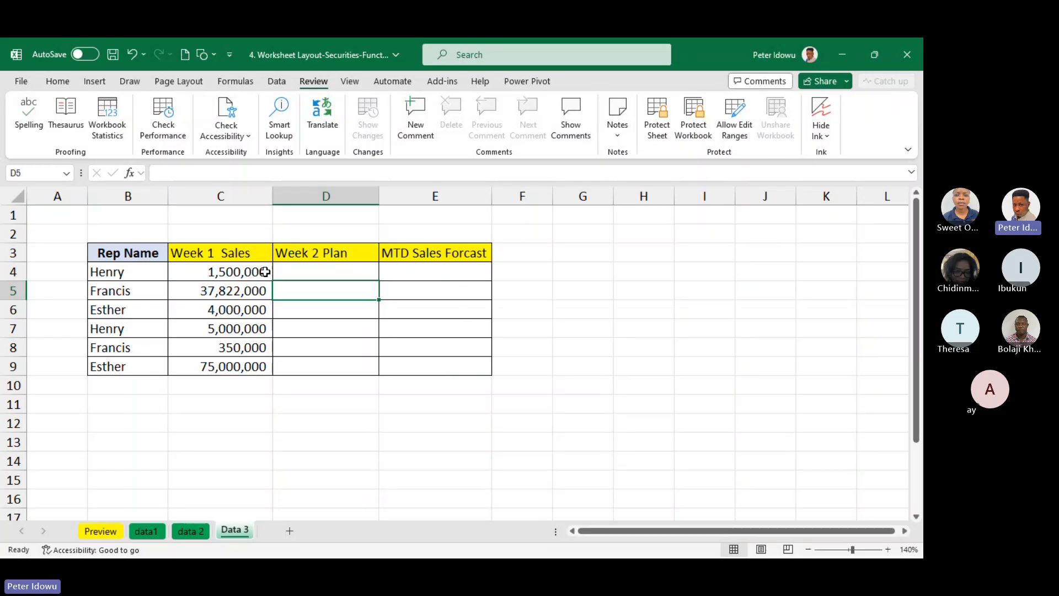
left_click(345, 277)
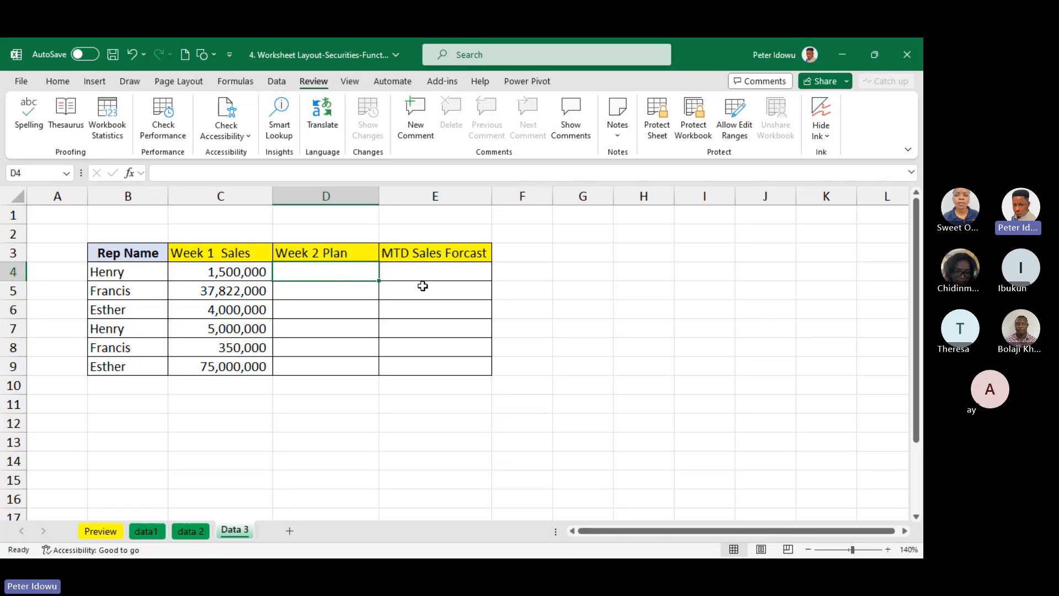
Calculate MTD Sales Forcast in E4 with =C4+D4 and fill the formula down to E9
left_click(421, 275)
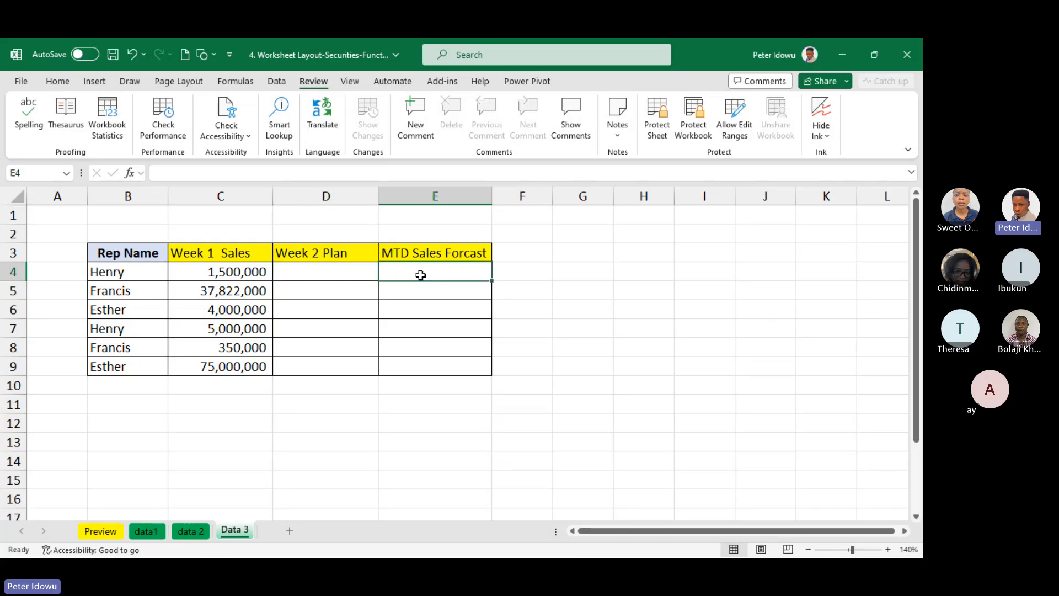
type("=")
left_click(245, 275)
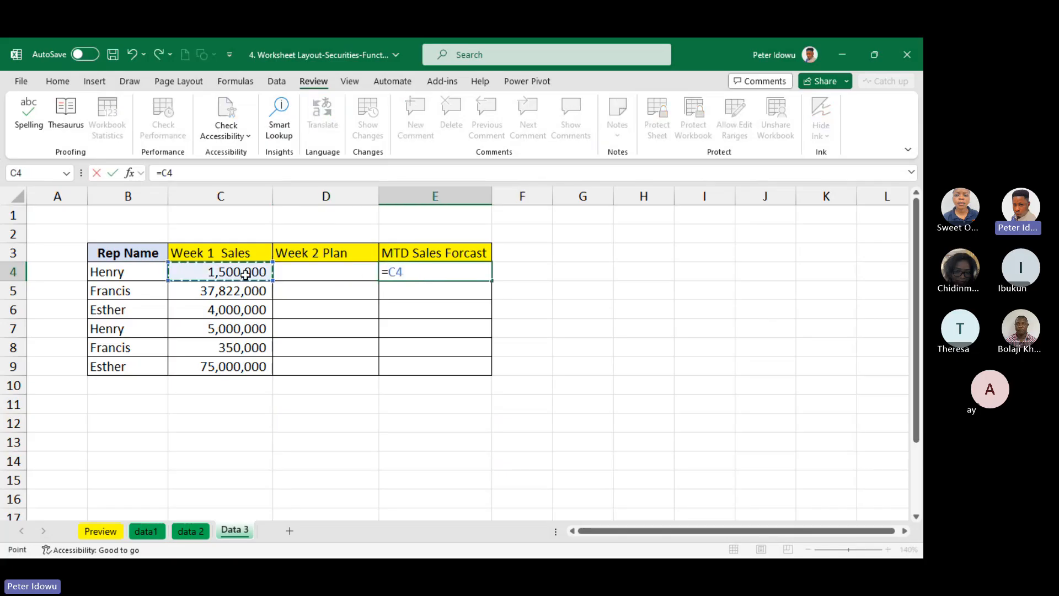
type("+")
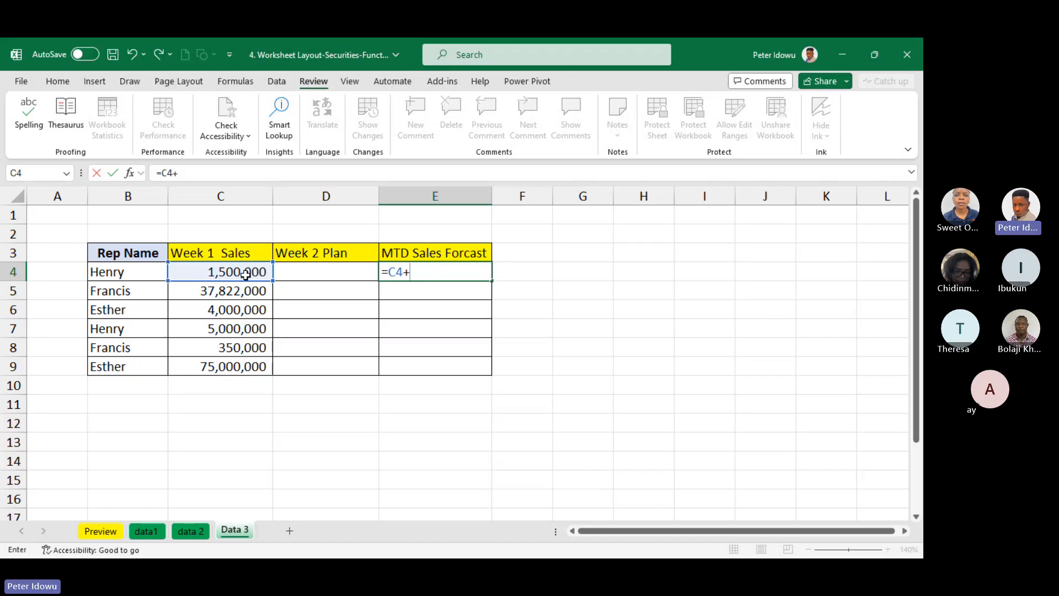
left_click(327, 273)
key("Return")
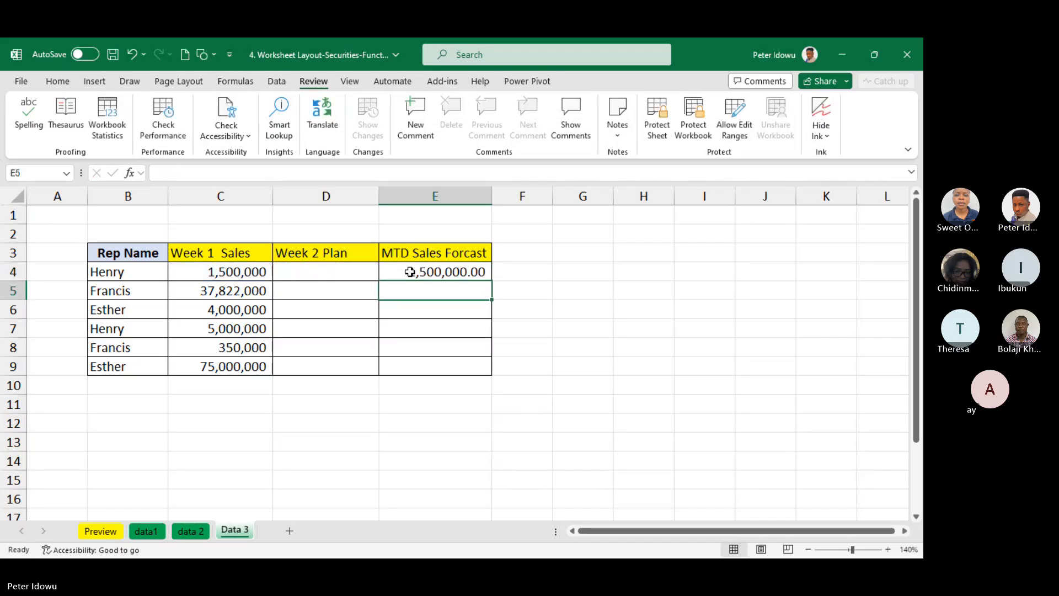
double_click(411, 271)
key("Escape")
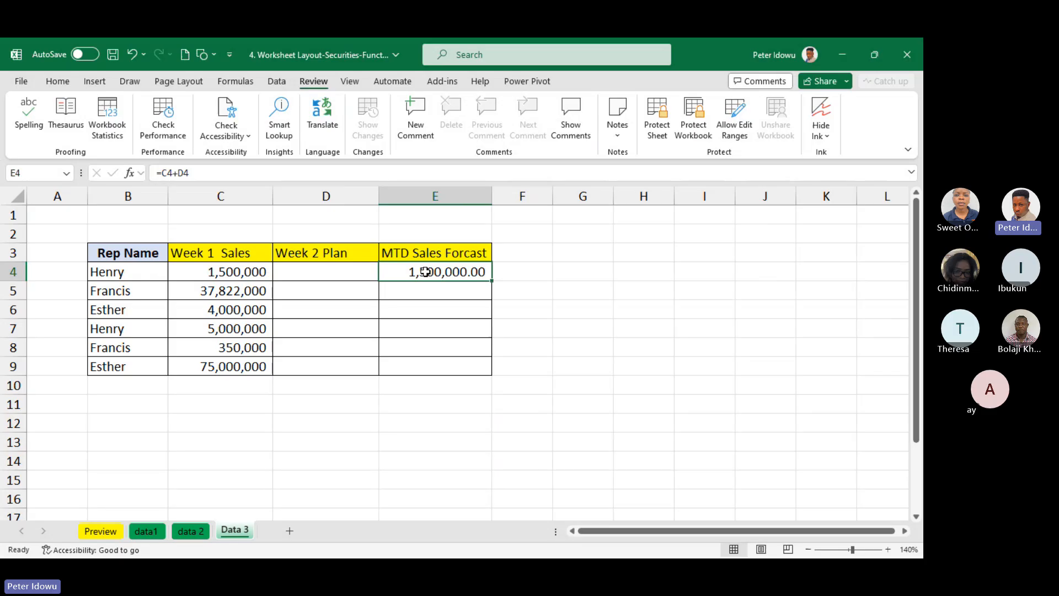
left_click_drag(492, 280, 473, 373)
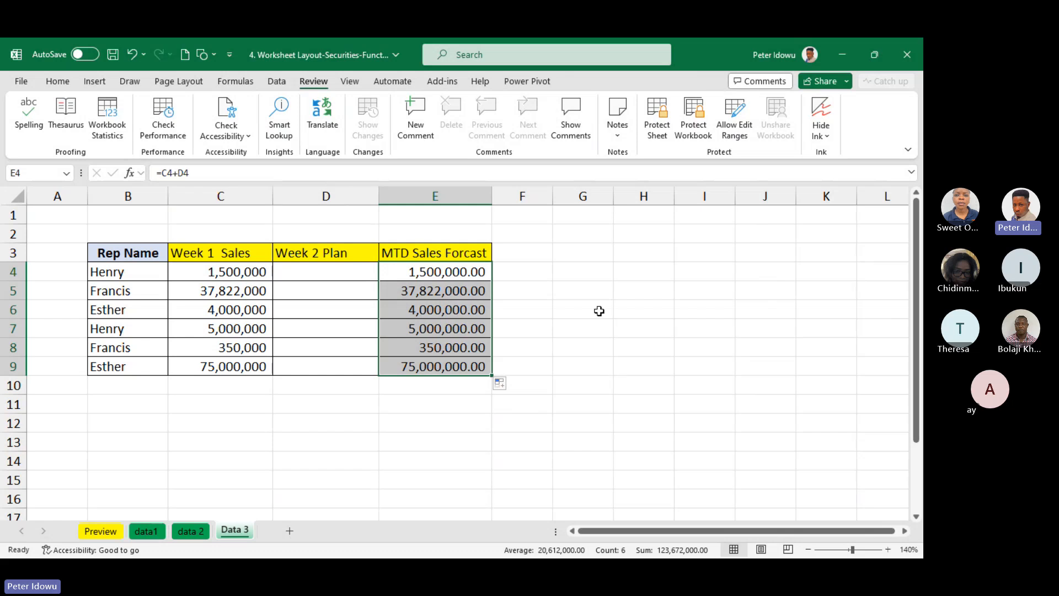
Check that the Week 2 Plan cells D4:D9 can be opened for editing, leaving them empty
left_click_drag(343, 267, 319, 369)
left_click_drag(348, 267, 321, 369)
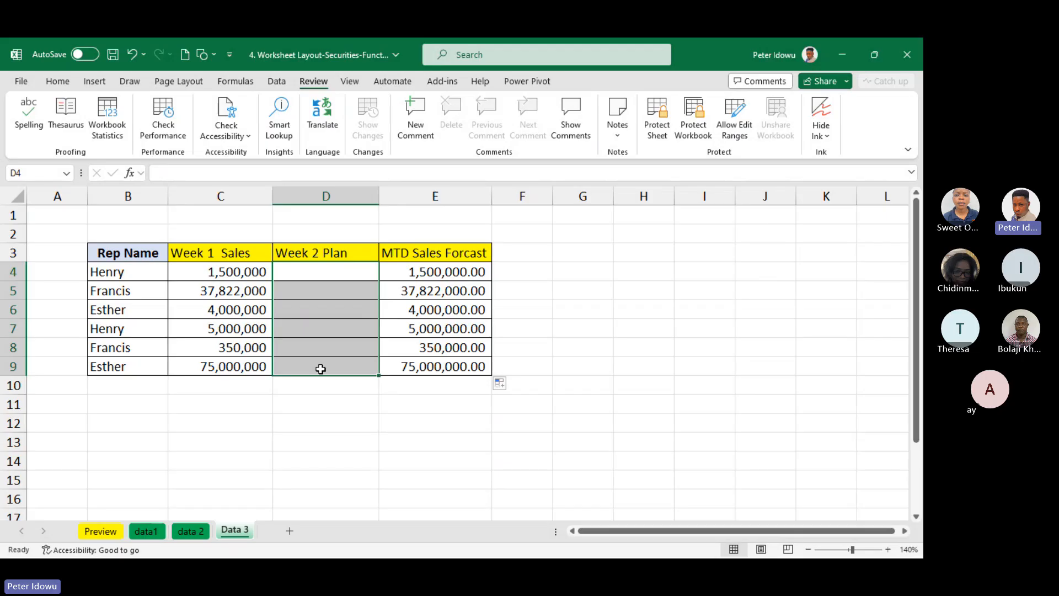
double_click(337, 269)
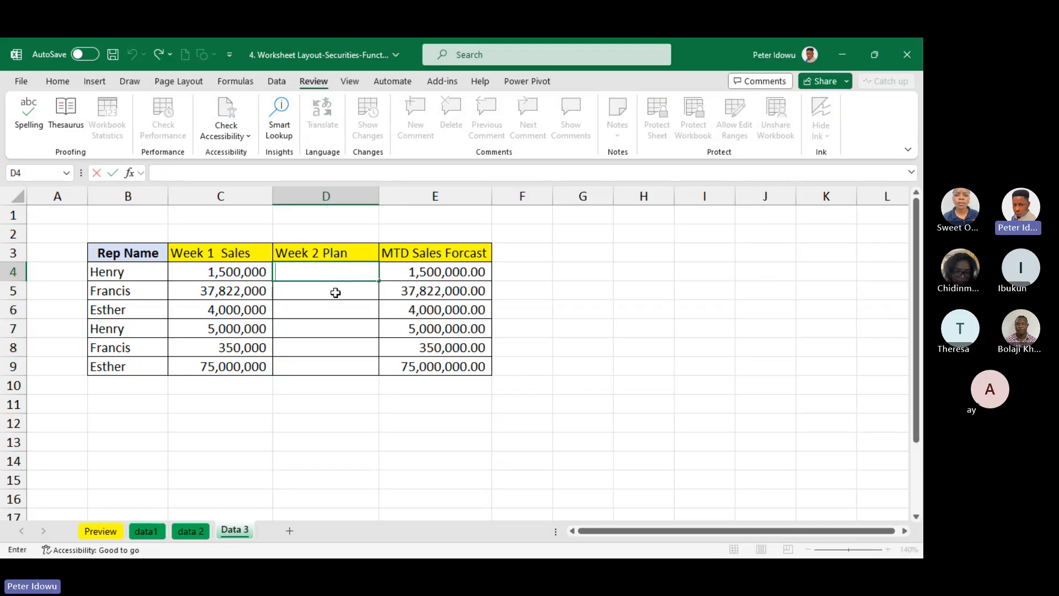
left_click(334, 293)
left_click(333, 326)
left_click(316, 372)
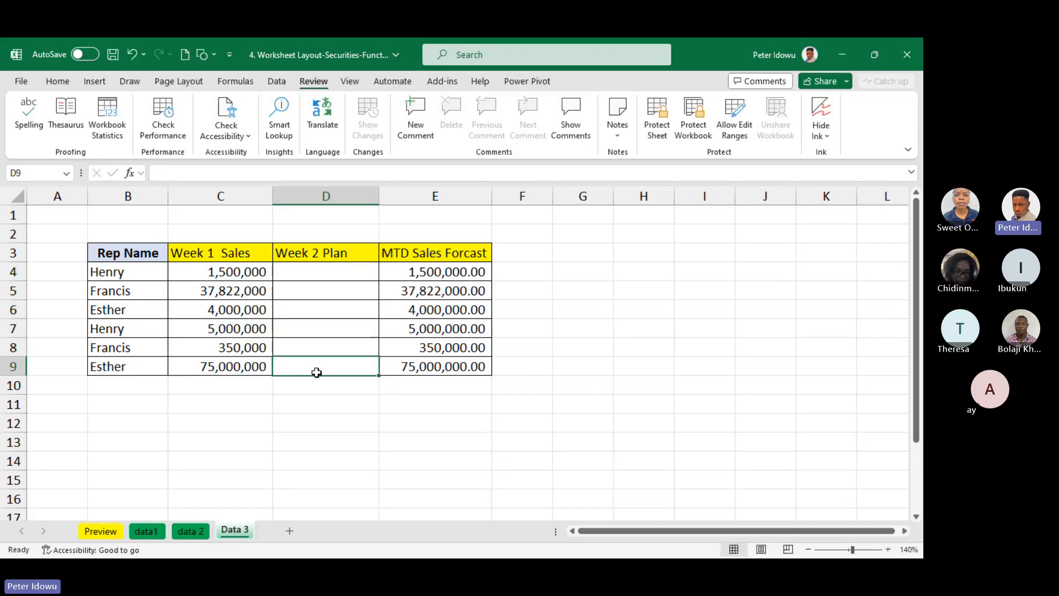
Check whether the Week 1 Sales and MTD Sales Forcast cells can be edited without changing them, and review the table headers
double_click(243, 273)
left_click(238, 301)
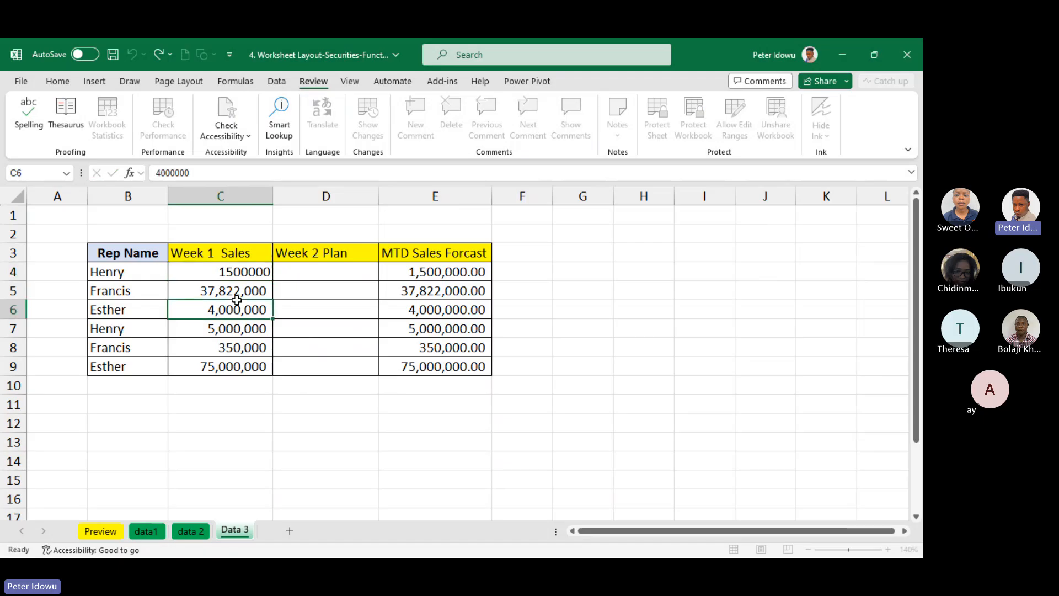
double_click(249, 361)
double_click(246, 292)
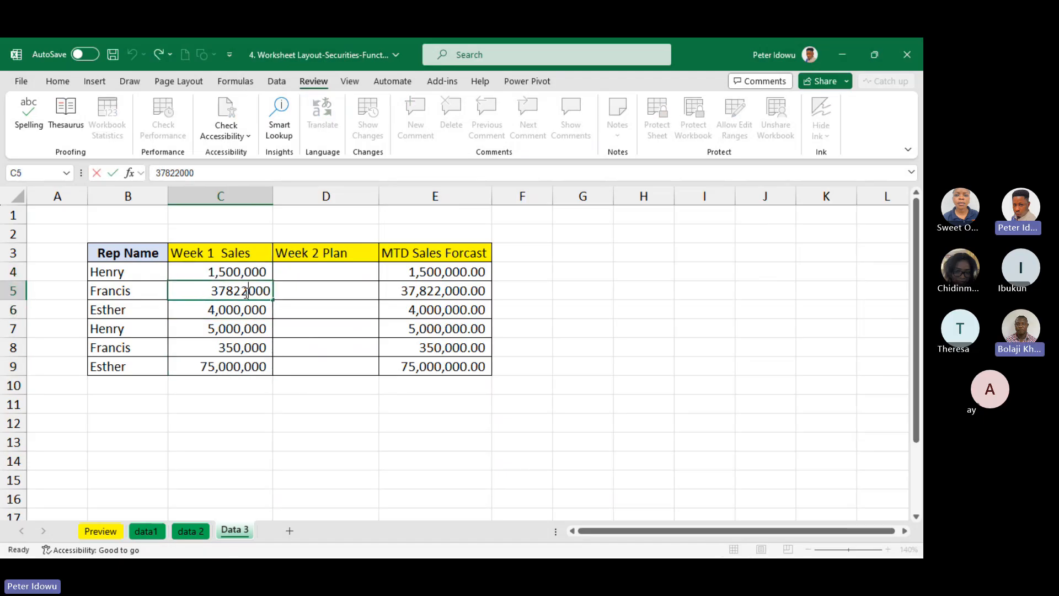
double_click(237, 272)
key("Escape")
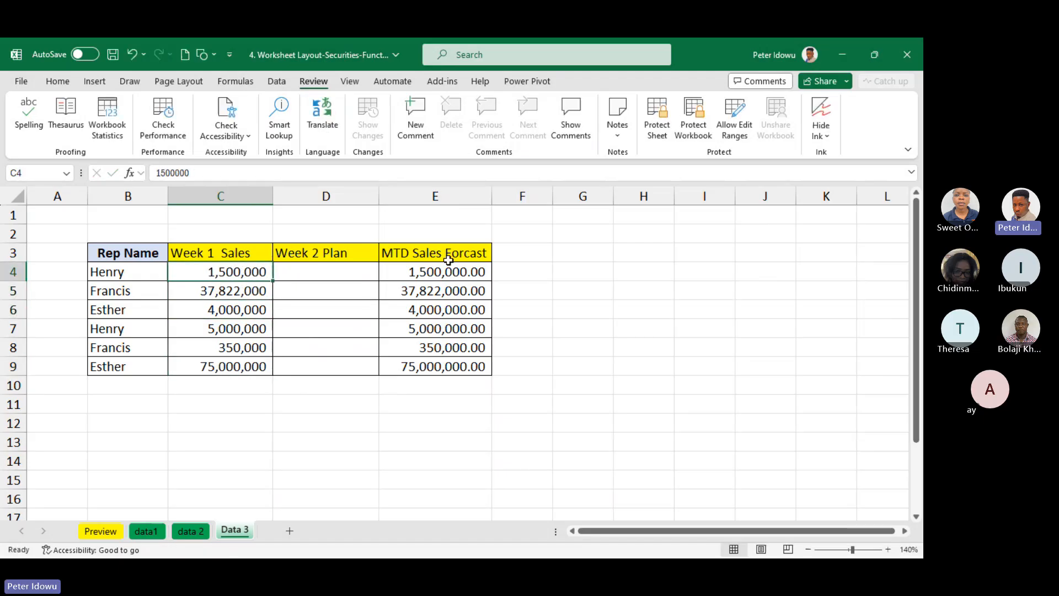
left_click(453, 272)
double_click(455, 270)
left_click(454, 293)
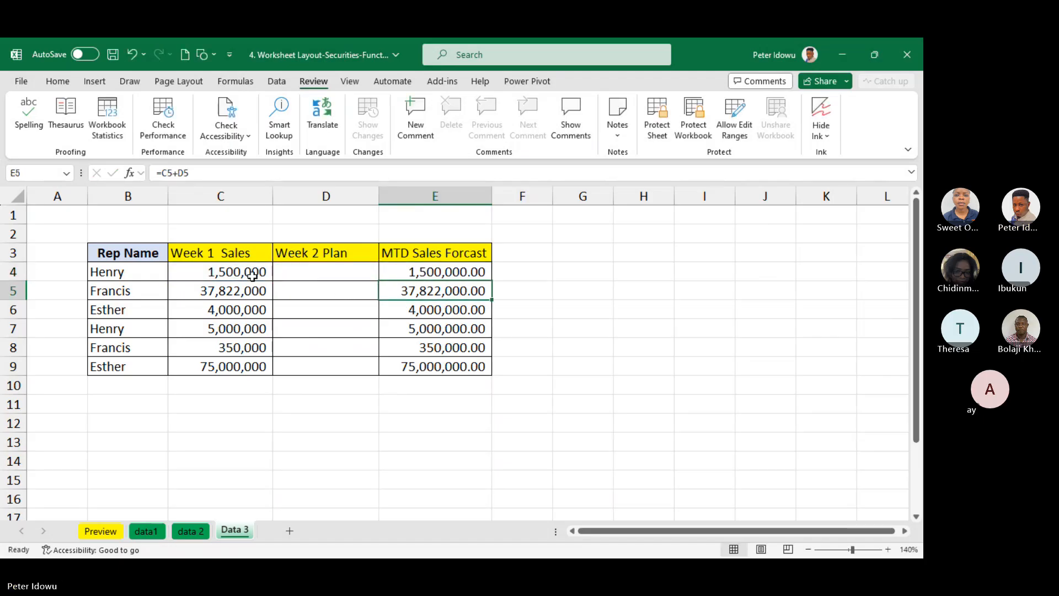
left_click_drag(119, 255, 385, 224)
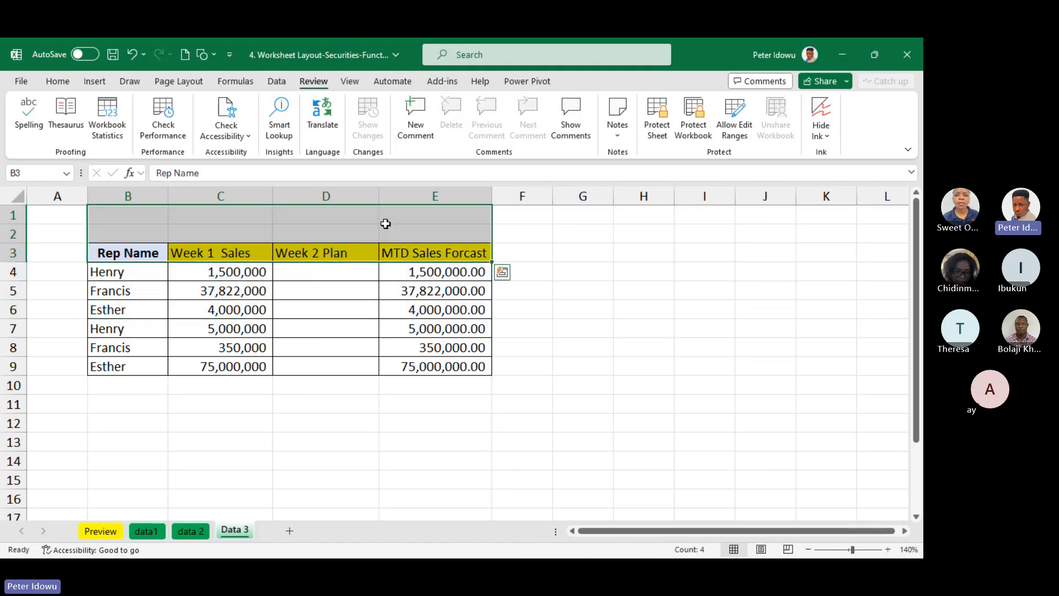
Protect the Data 3 sheet with a password, entering and confirming the password and keeping the default permissions
left_click(629, 308)
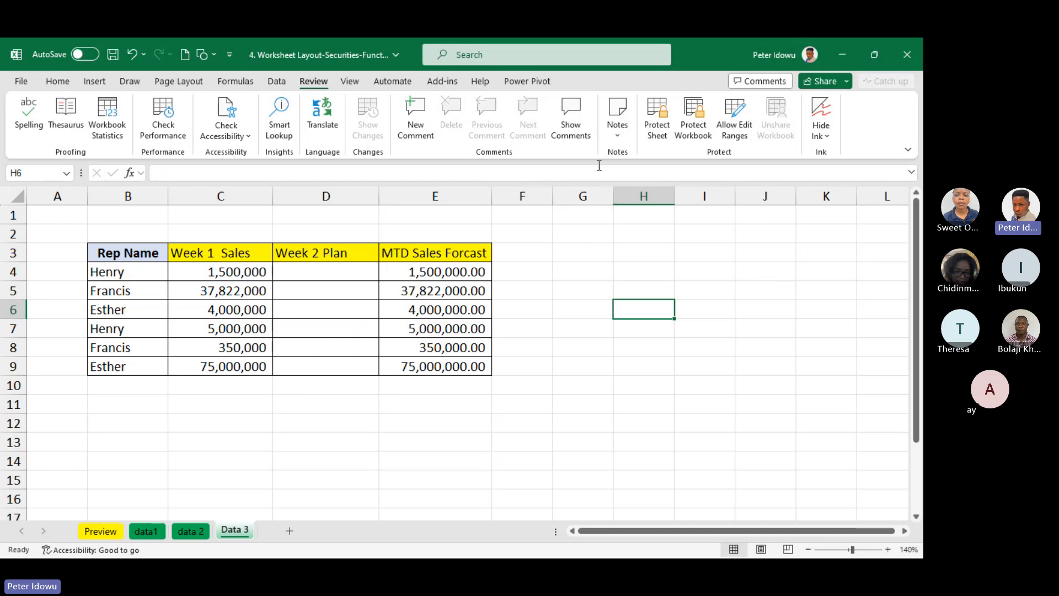
left_click(656, 124)
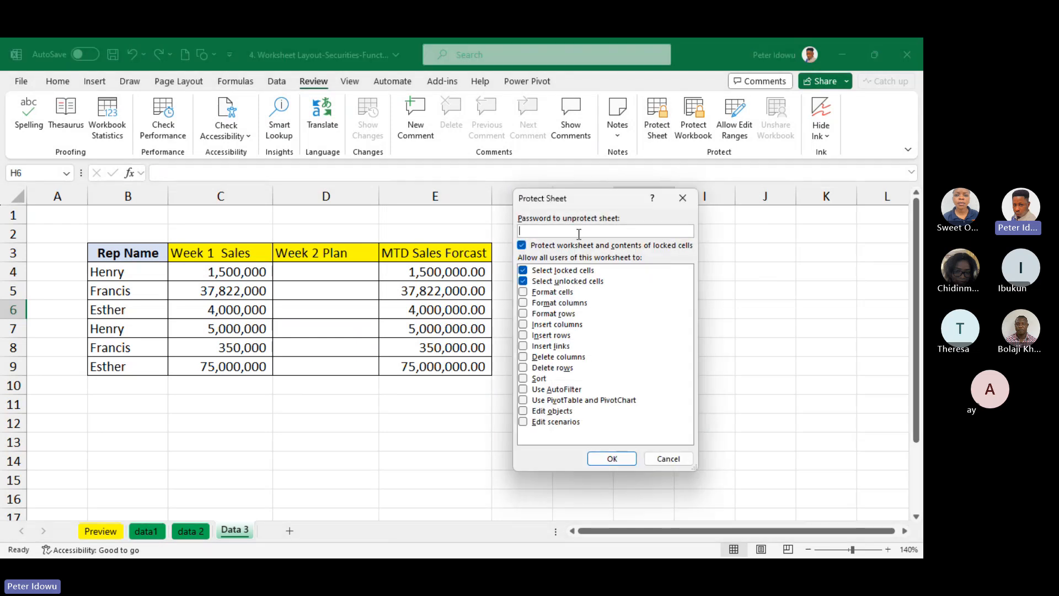
type("123")
left_click(614, 459)
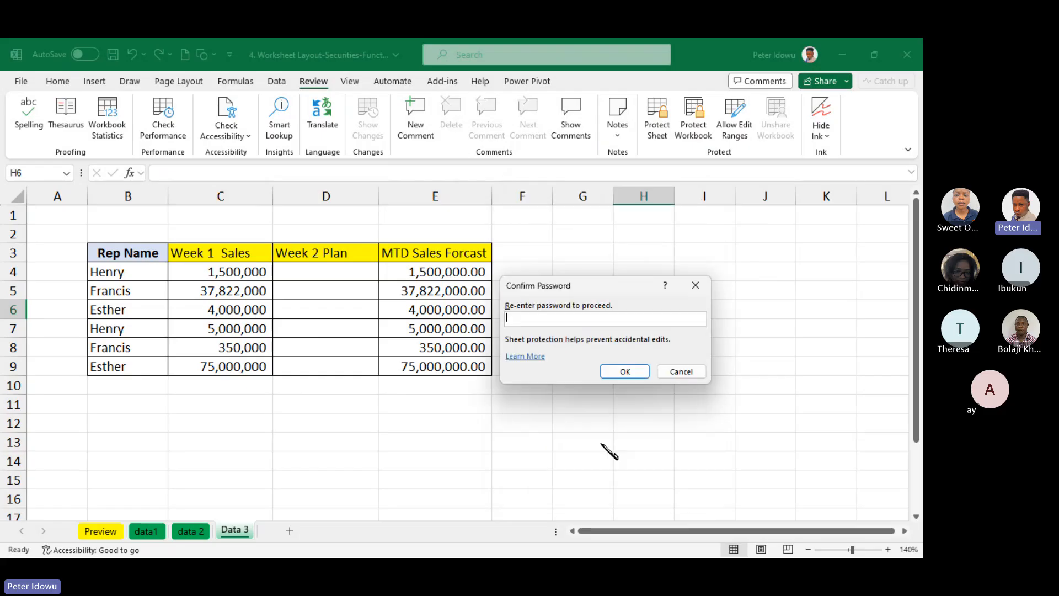
type("1234")
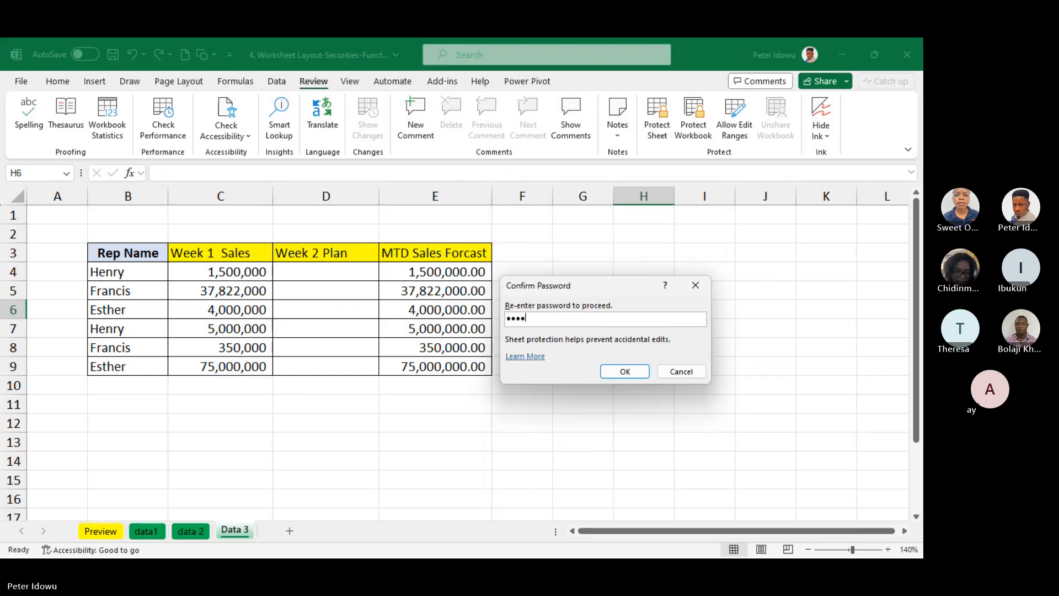
left_click(625, 371)
left_click(557, 277)
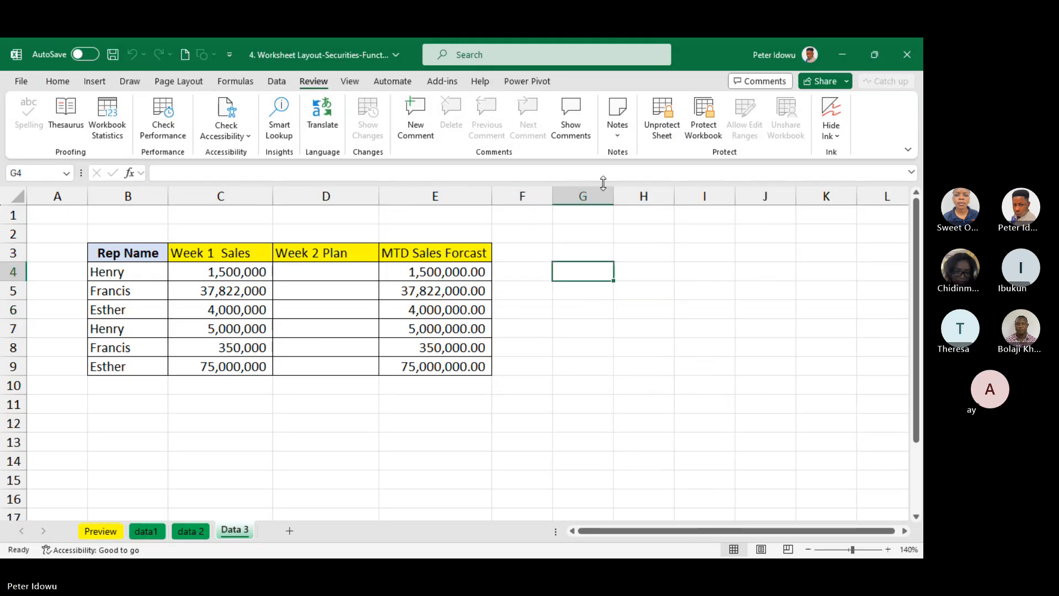
left_click(660, 137)
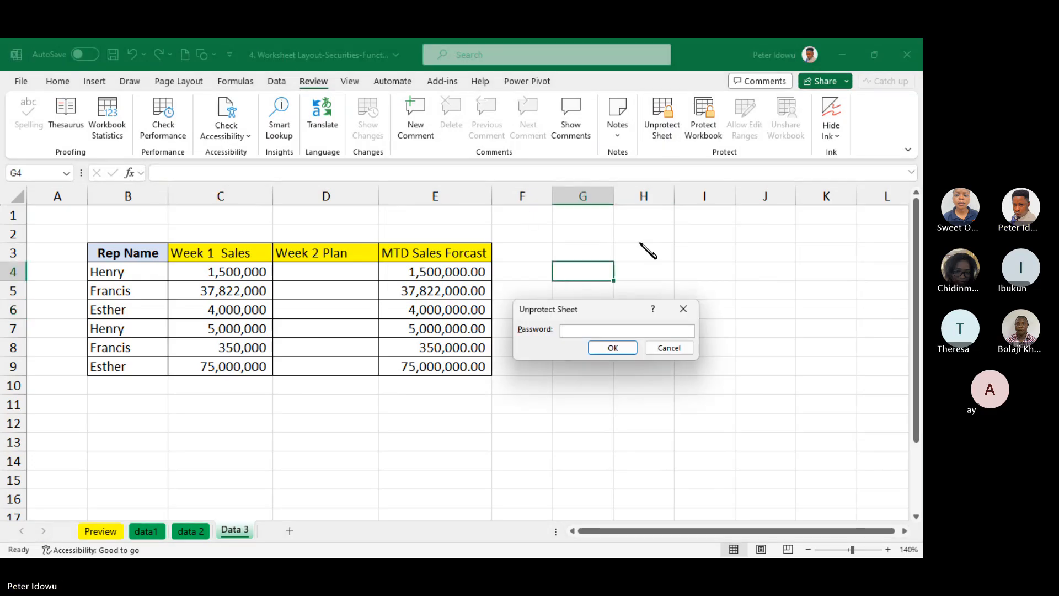
left_click(683, 309)
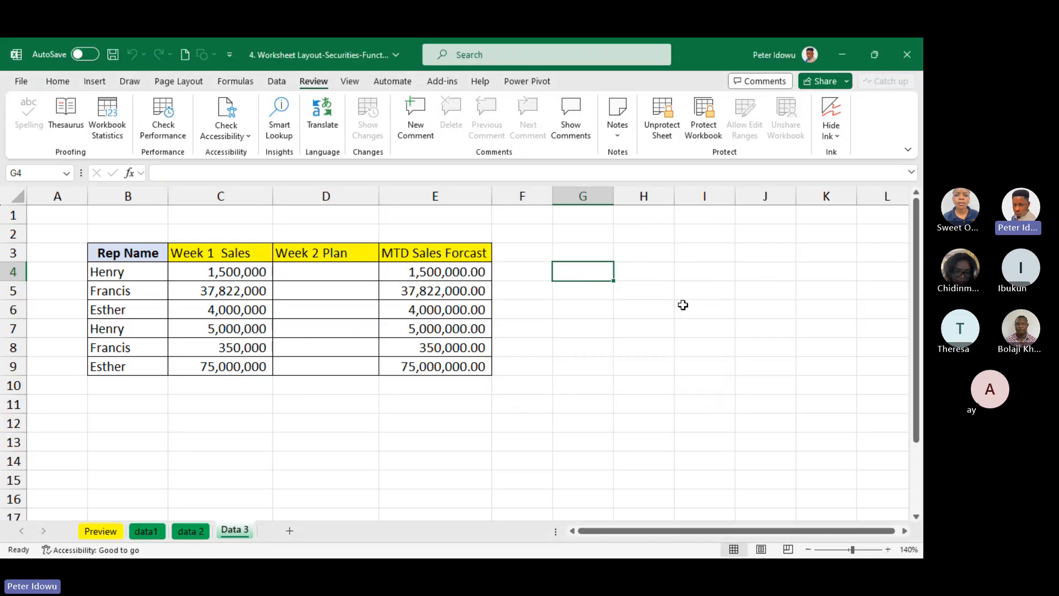
Test whether the row 4 cells under MTD Sales Forcast, Week 2 Plan, Week 1 Sales and Rep Name can be edited on the protected sheet
double_click(426, 270)
left_click(542, 341)
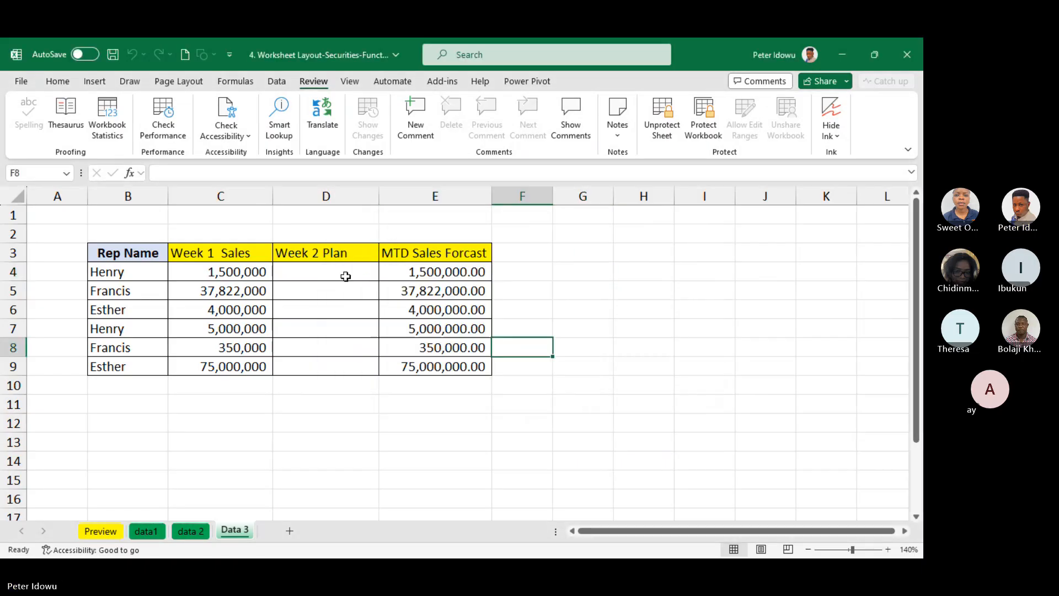
left_click(331, 272)
double_click(331, 273)
key("Escape")
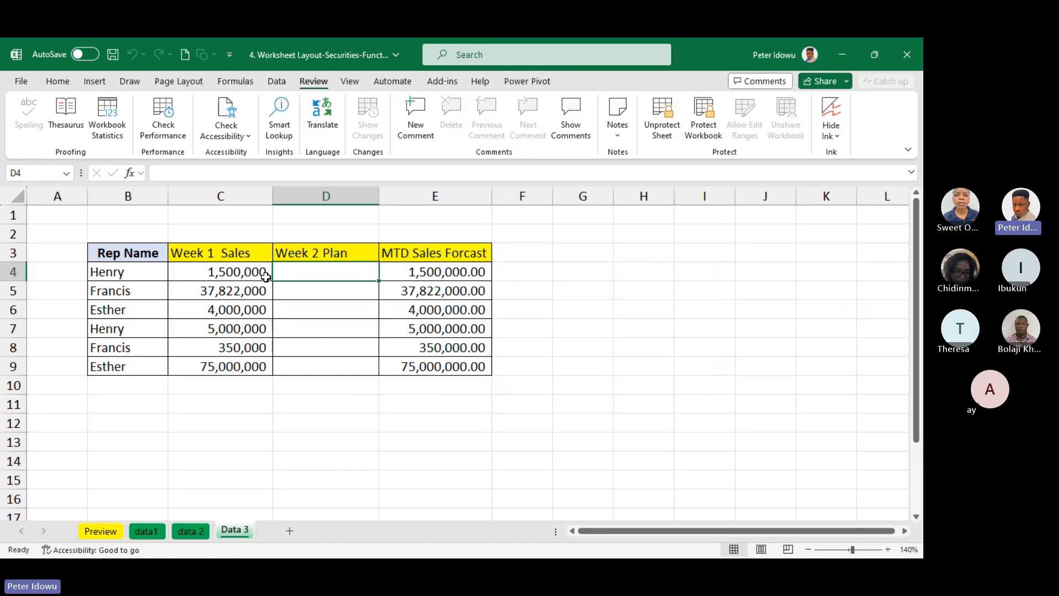
left_click(251, 273)
double_click(264, 279)
key("Return")
left_click(130, 272)
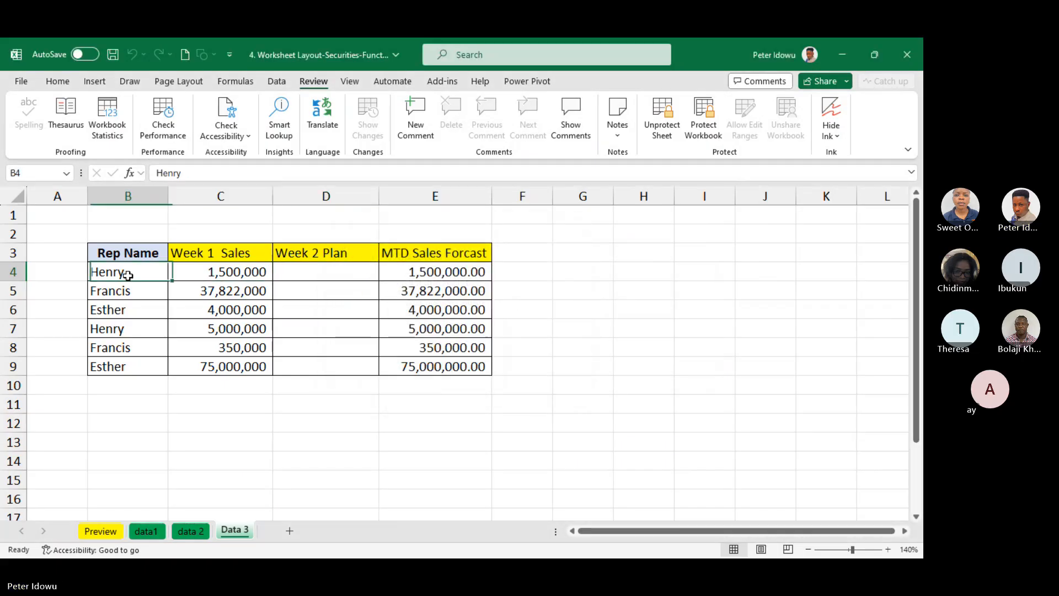
double_click(130, 272)
key("Return")
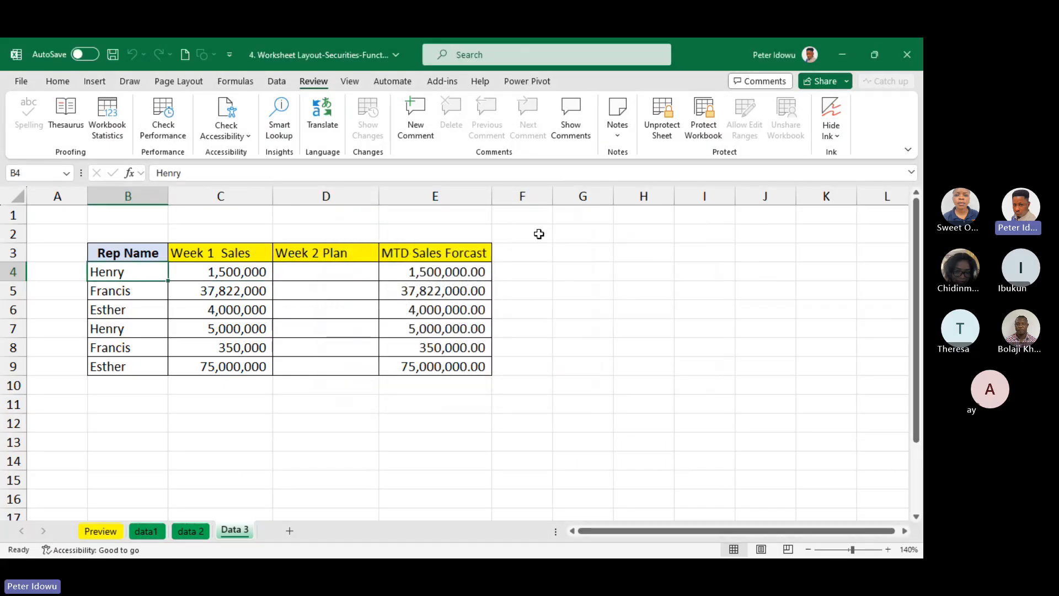
Unprotect the Data 3 sheet by entering its sheet password
left_click(665, 128)
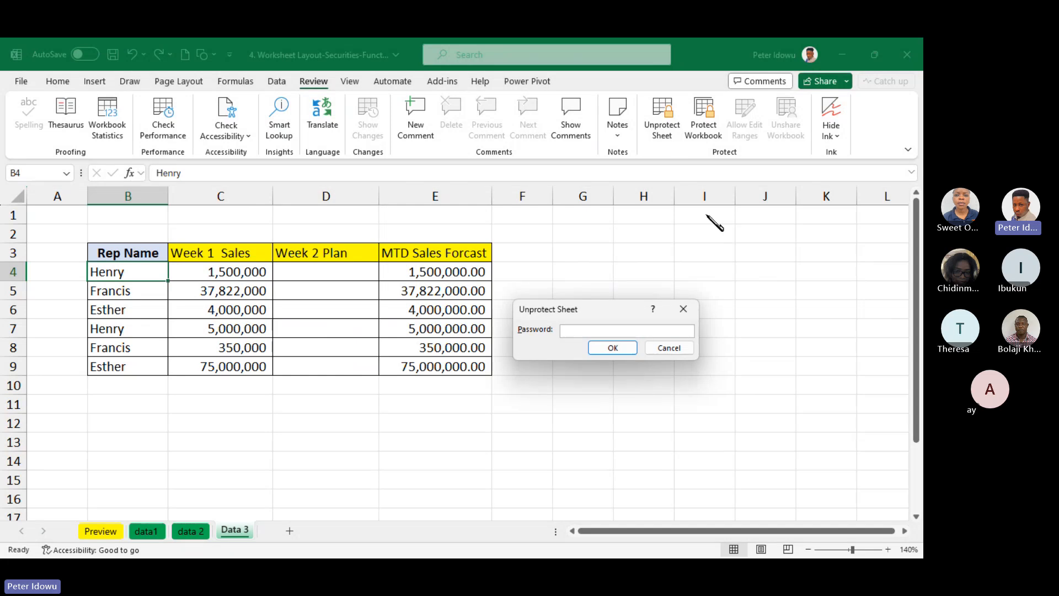
left_click(693, 312)
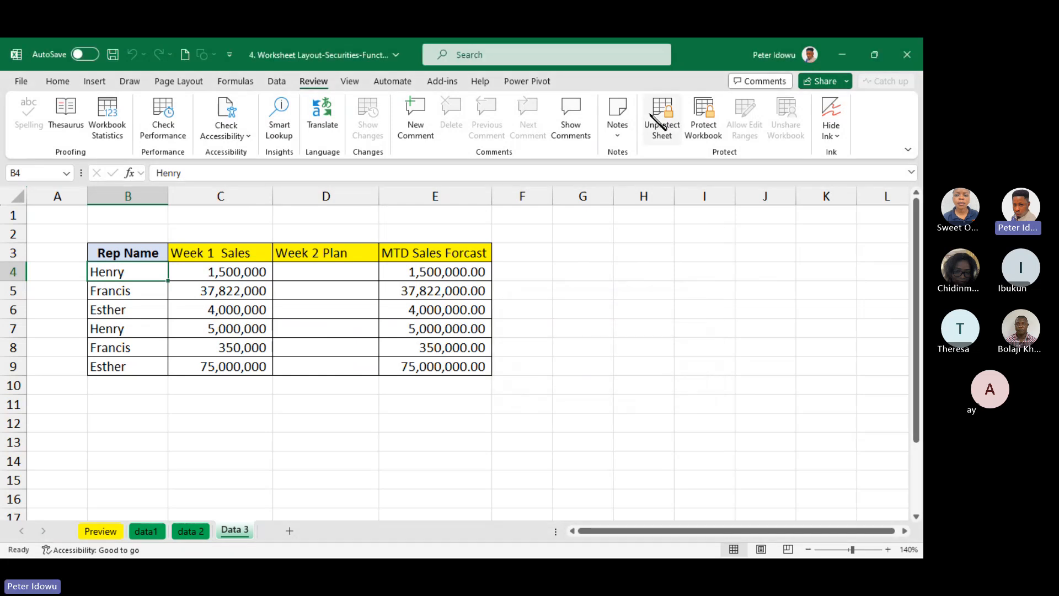
left_click(662, 123)
type("12")
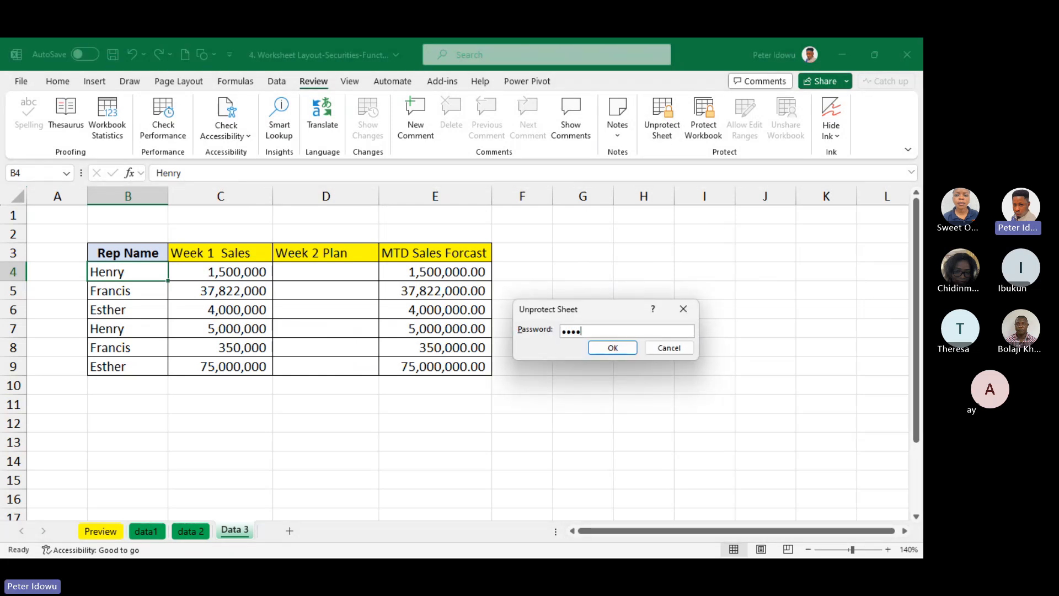
type("34")
left_click(620, 347)
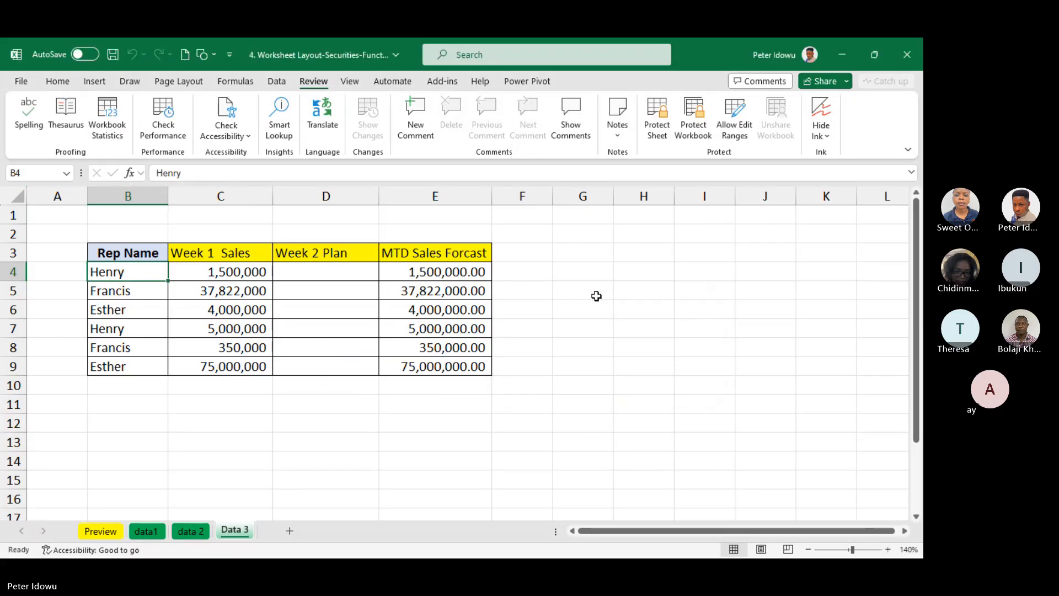
Delete the Week 2 Plan range $D$4:$D$9 from the ranges users are allowed to edit
left_click(734, 126)
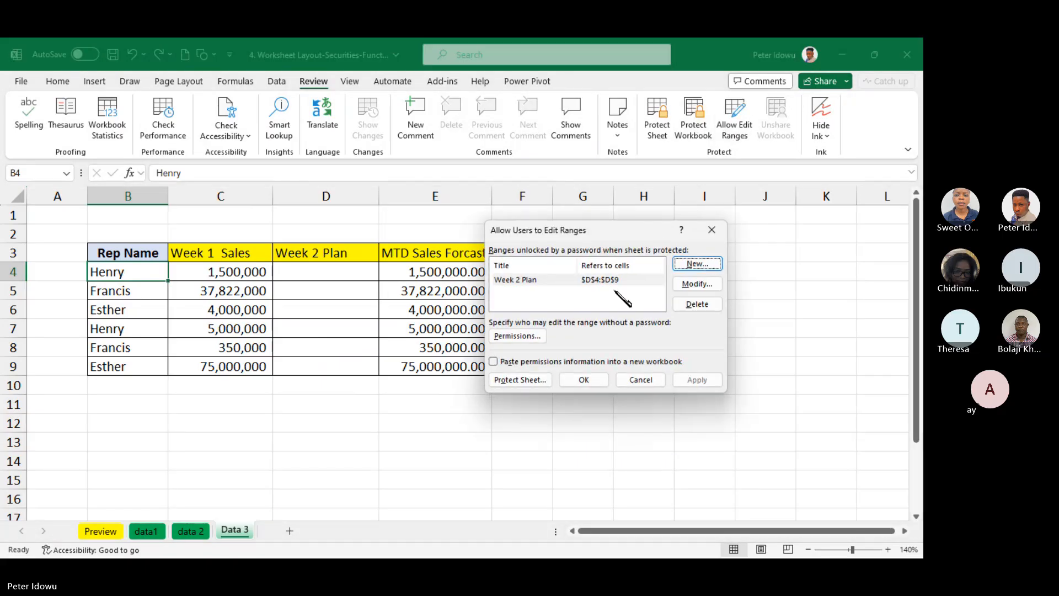
left_click(698, 303)
left_click(585, 380)
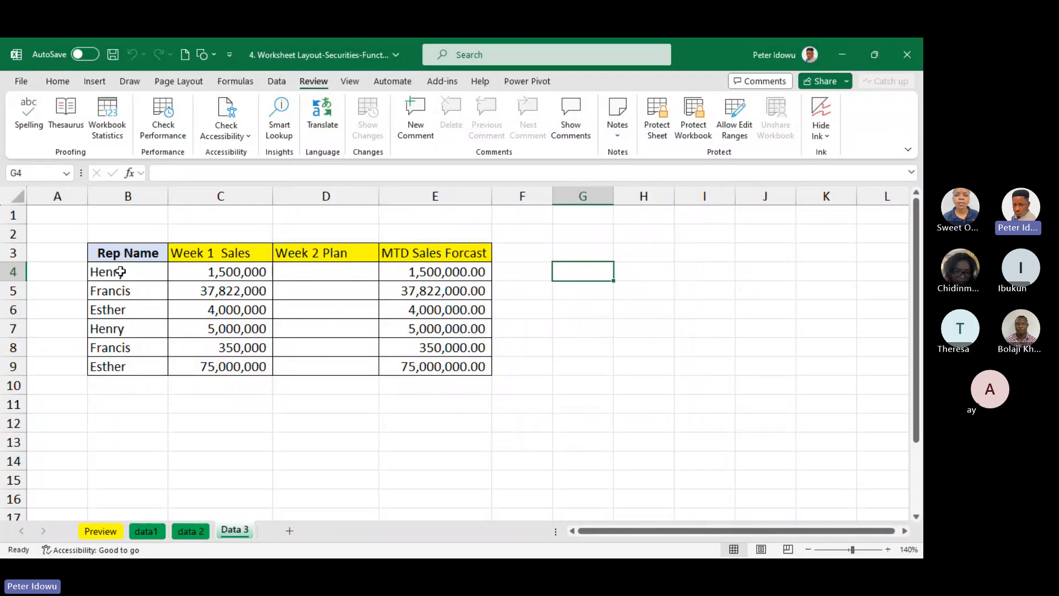
left_click_drag(102, 239, 397, 286)
Protect the Data 3 sheet again by entering and confirming a sheet password with the default permissions
left_click(556, 234)
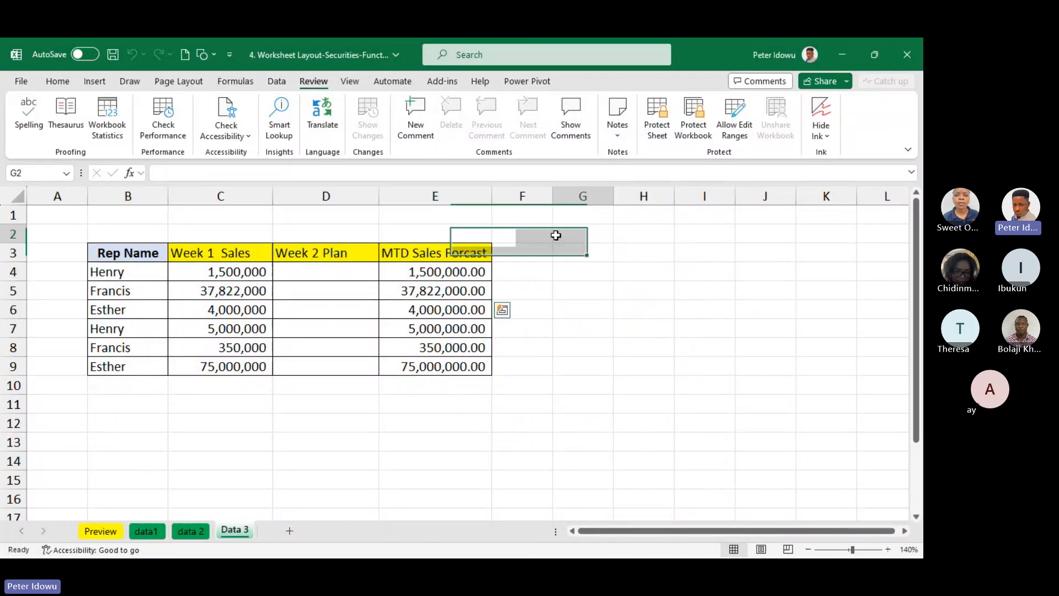
left_click(659, 117)
type("12")
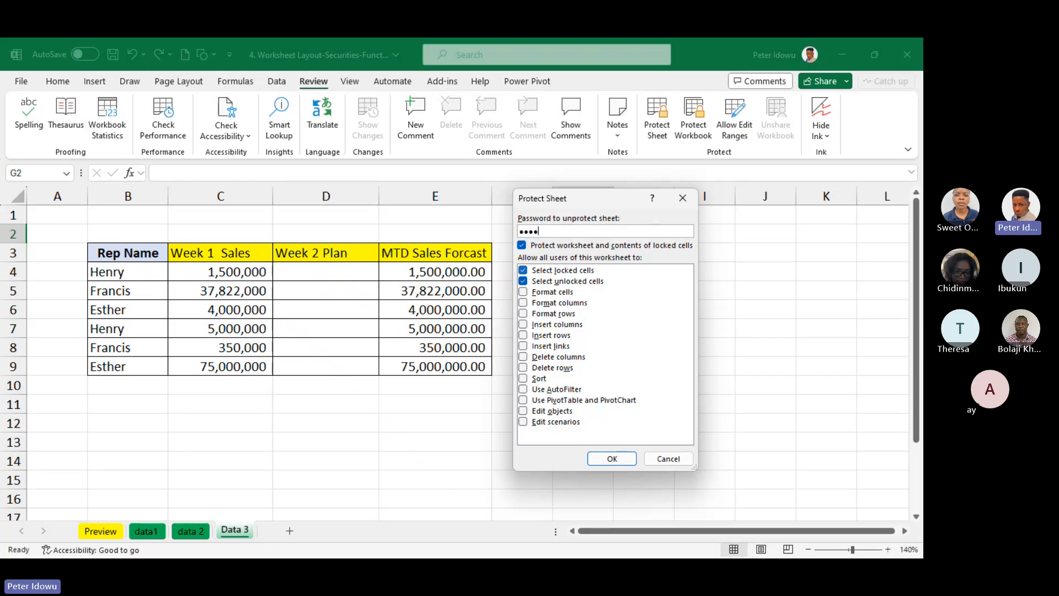
left_click(612, 459)
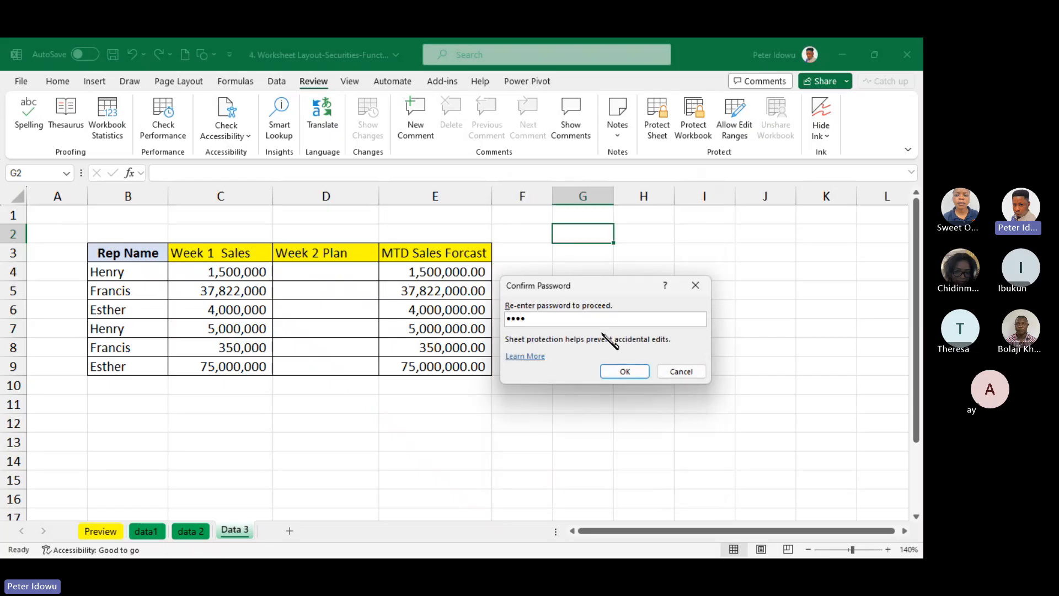
left_click(621, 371)
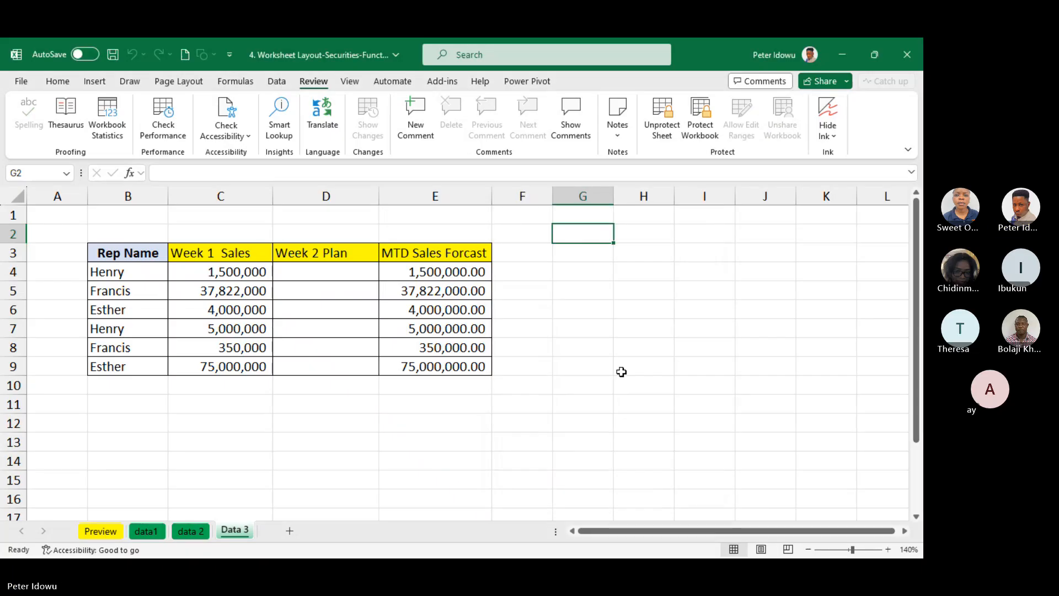
Test whether Week 2 Plan cells D4, D5 and D6 and MTD Sales Forcast cell E6 can be edited without the allowed range
double_click(307, 304)
key("Escape")
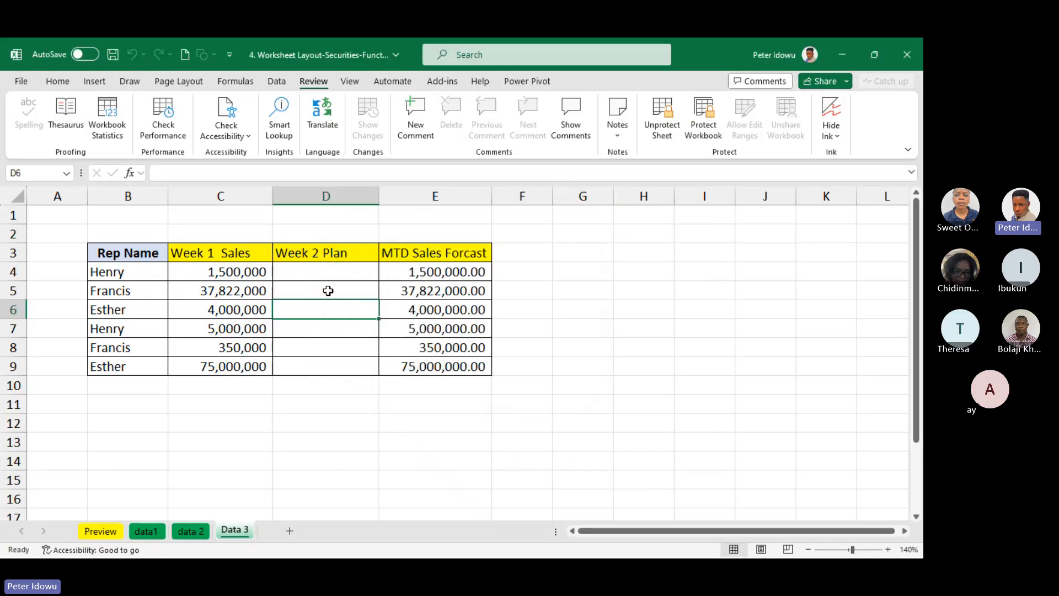
double_click(326, 291)
left_click(552, 339)
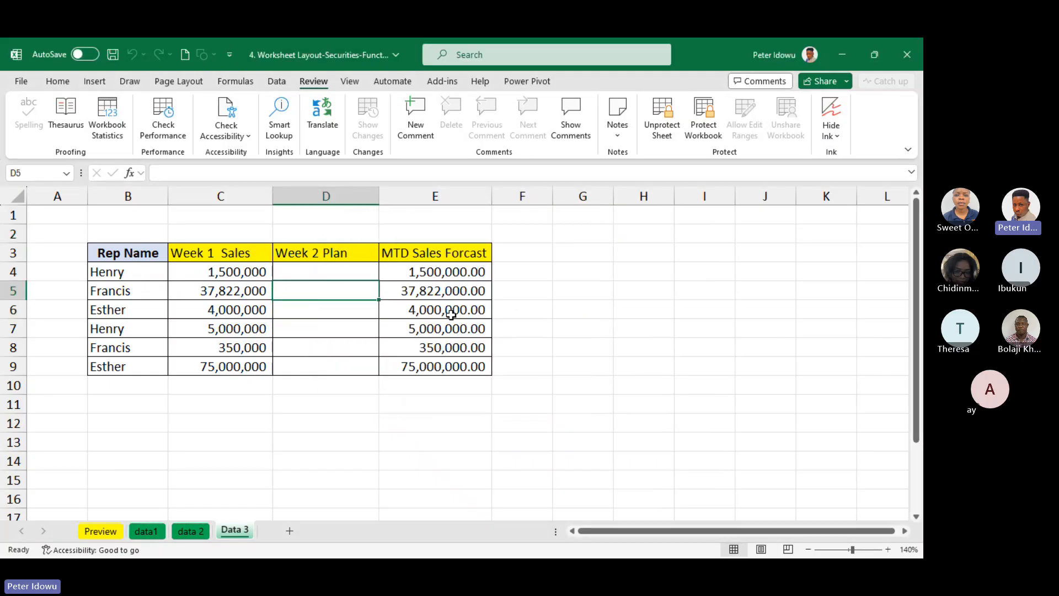
double_click(451, 315)
key("Escape")
left_click(358, 280)
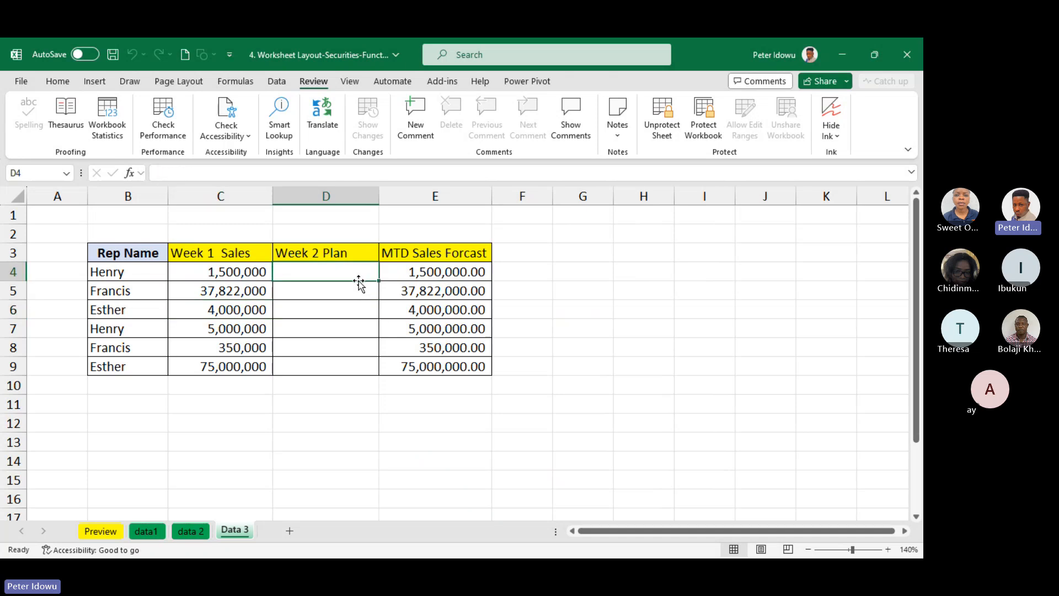
double_click(358, 277)
key("Escape")
Review which columns should stay locked, B3:C9 and E3:E9, and which cells should be editable, D4:D9
left_click_drag(132, 256, 232, 386)
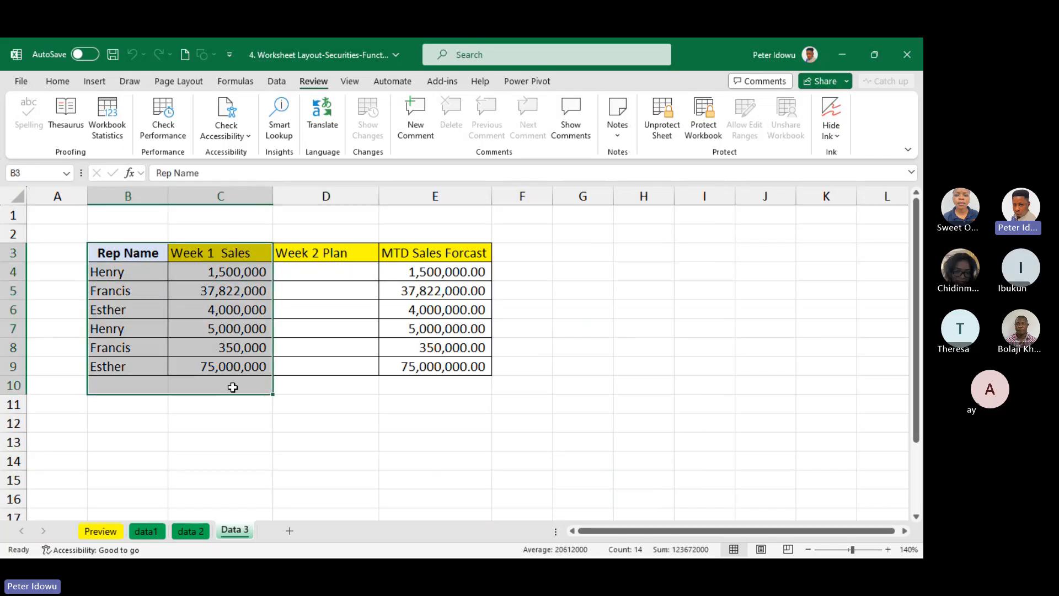
left_click(451, 254)
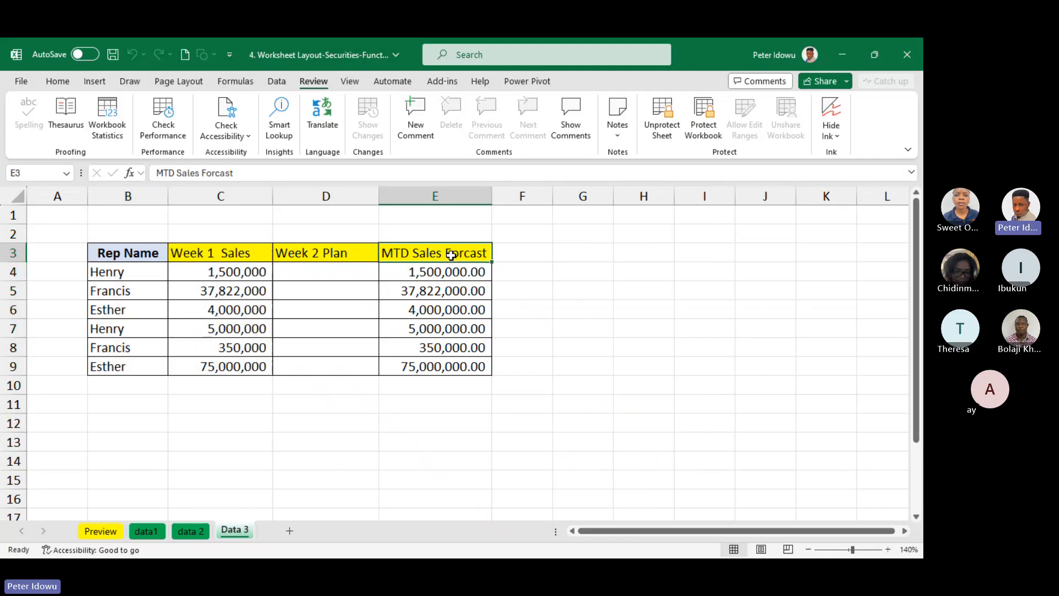
key("ctrl+shift+Down")
left_click_drag(156, 253, 218, 367)
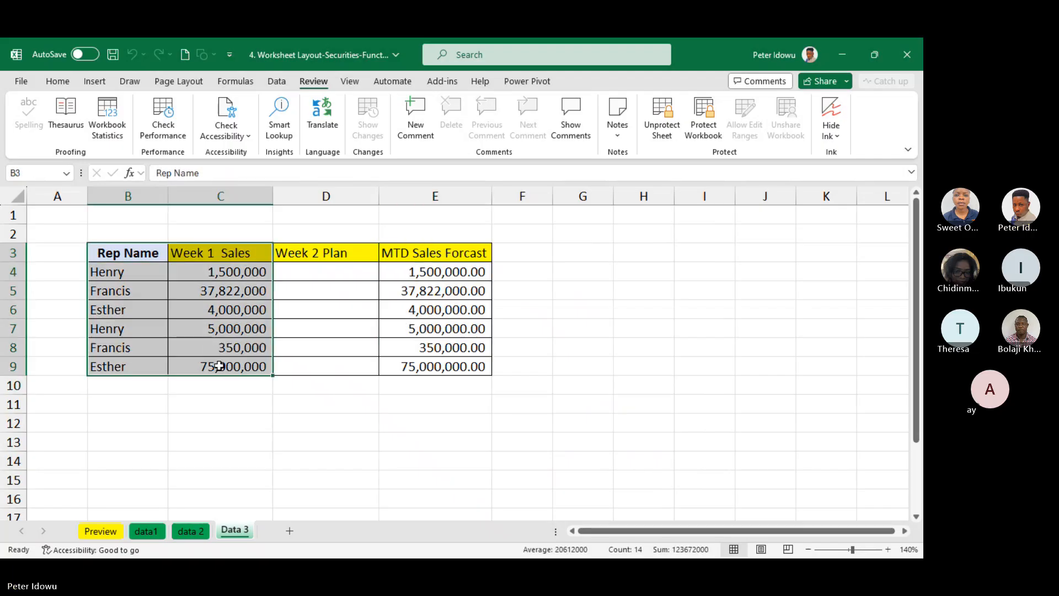
left_click_drag(426, 253, 422, 366)
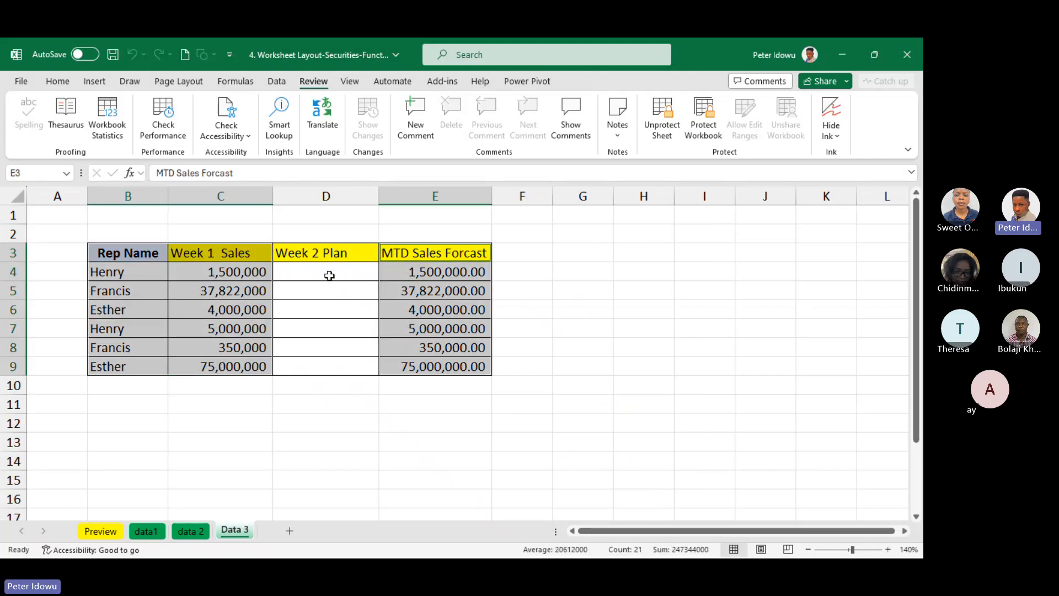
left_click_drag(330, 275, 335, 365)
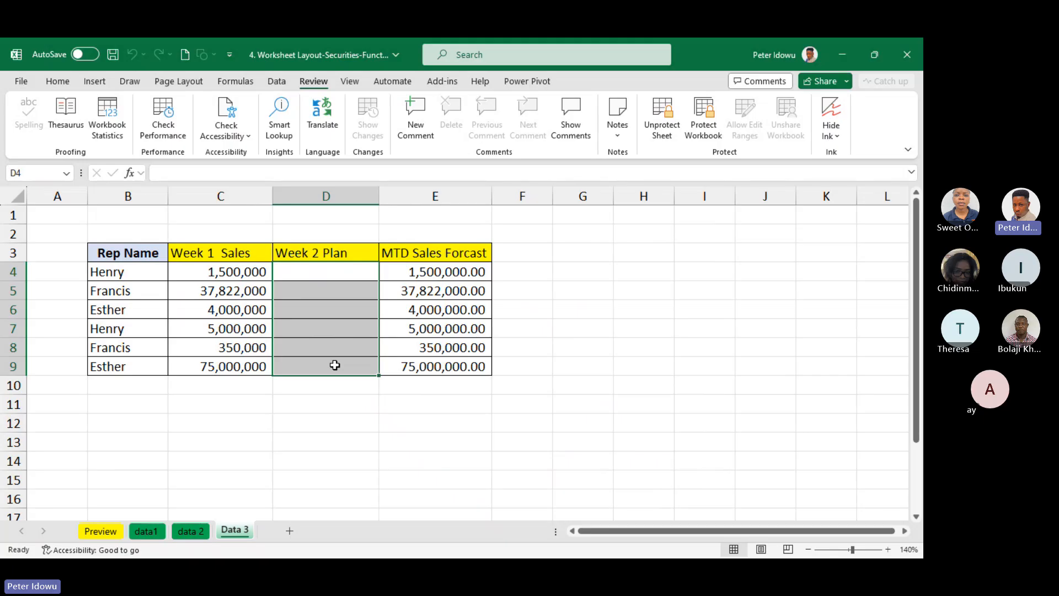
left_click(561, 328)
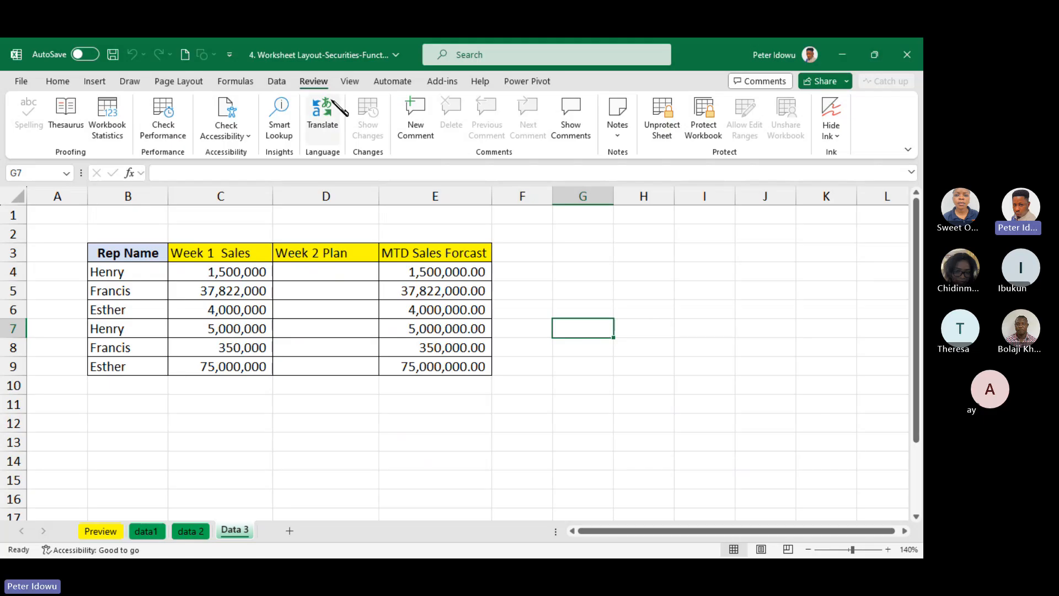
left_click(530, 287)
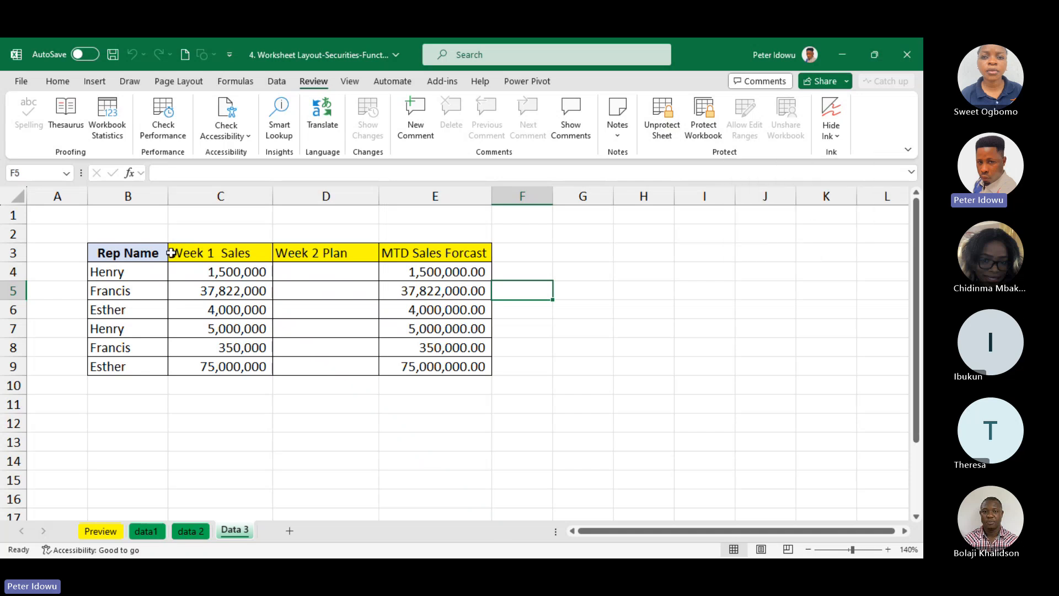
Select the table B3:E9 and unprotect the Data 3 sheet by entering the sheet password
left_click_drag(176, 253, 449, 360)
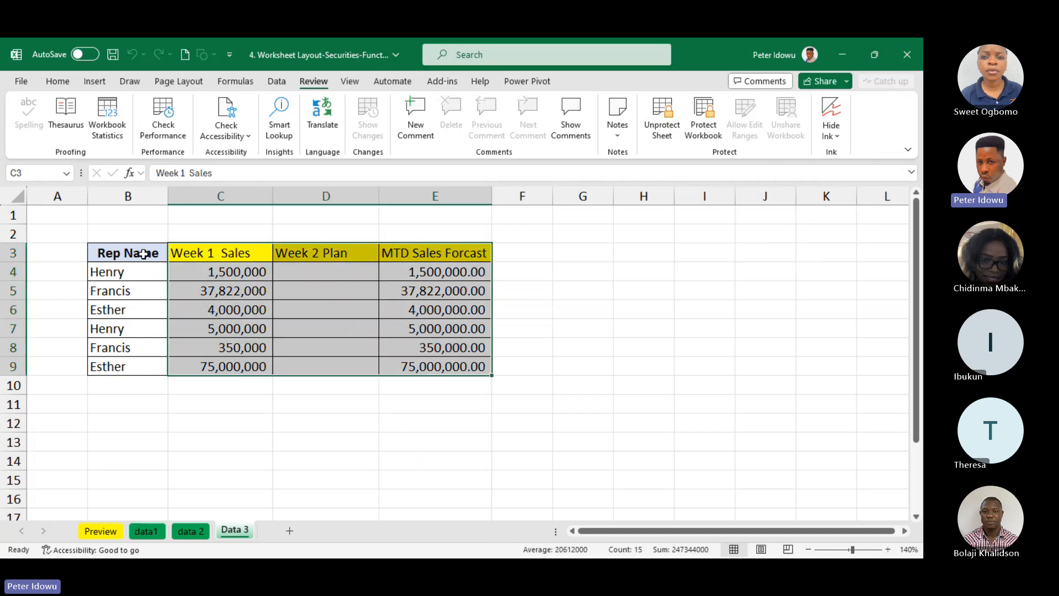
left_click_drag(144, 252, 454, 367)
left_click(668, 123)
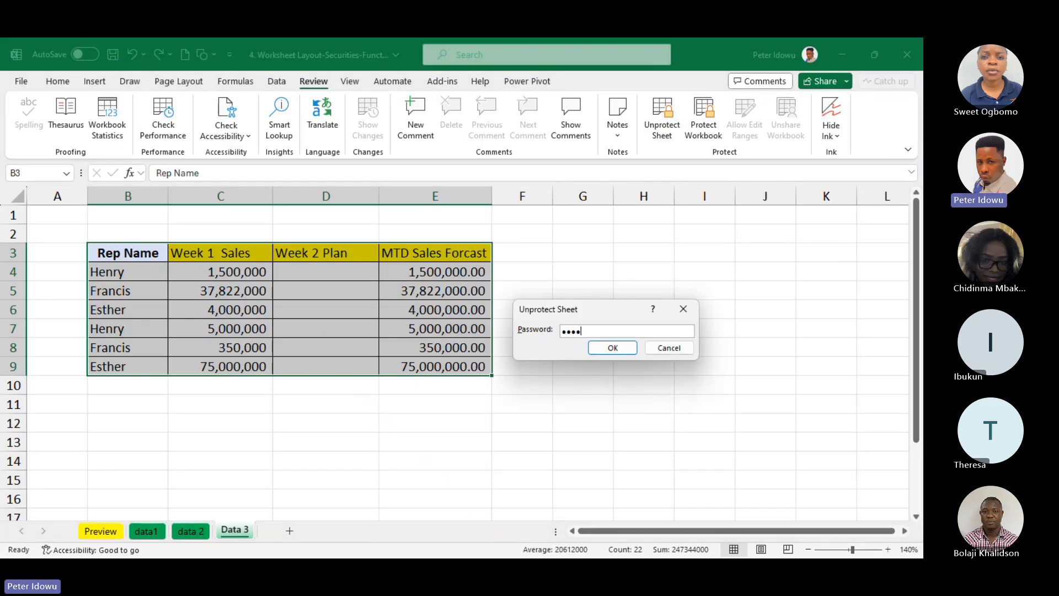
left_click(612, 348)
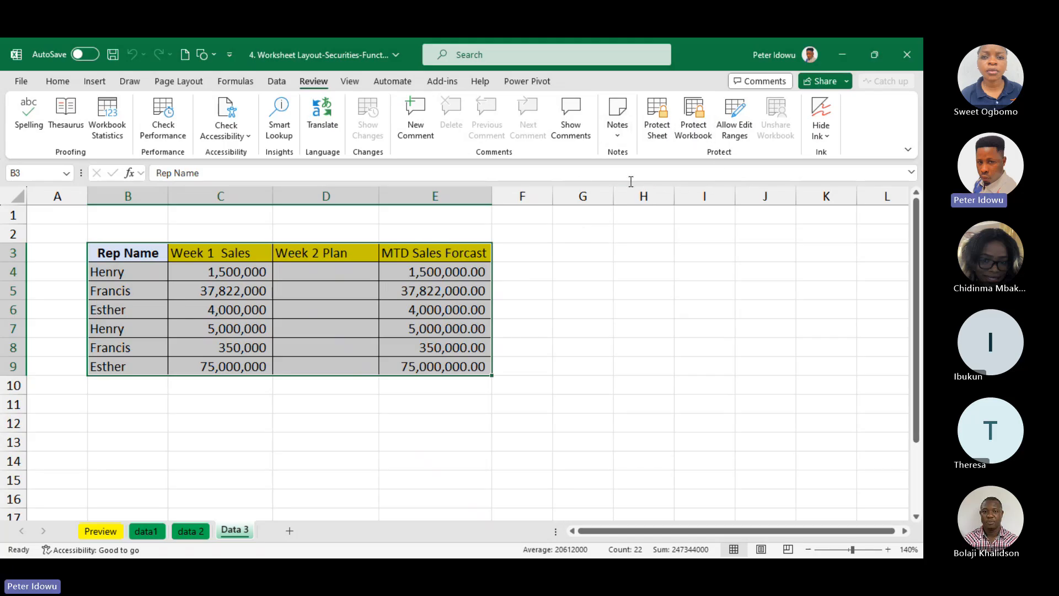
Start a new allowed edit range for the sheet and title it Week 2 plan
left_click(734, 136)
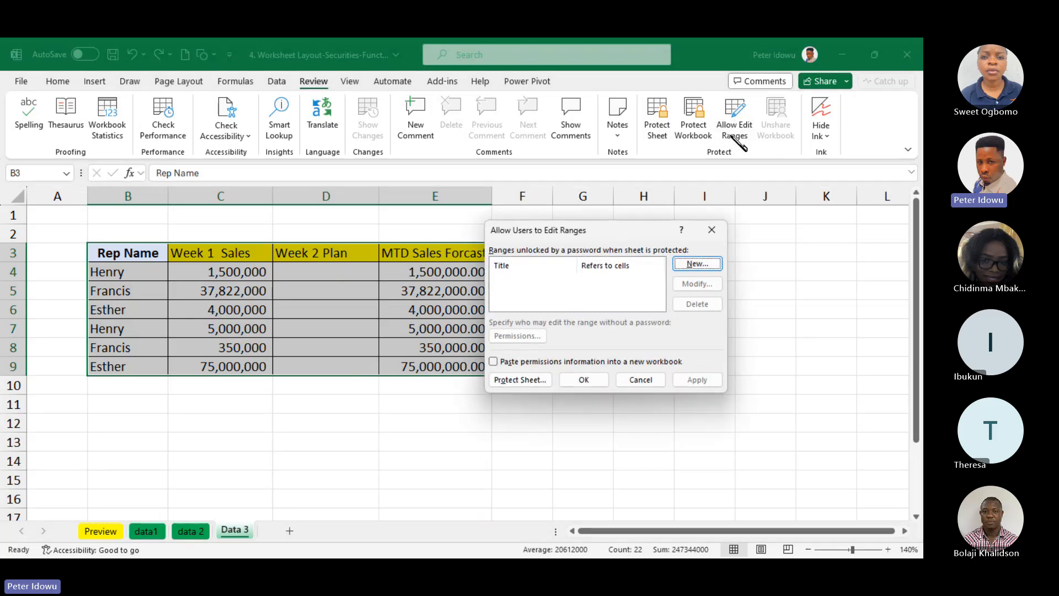
left_click(697, 264)
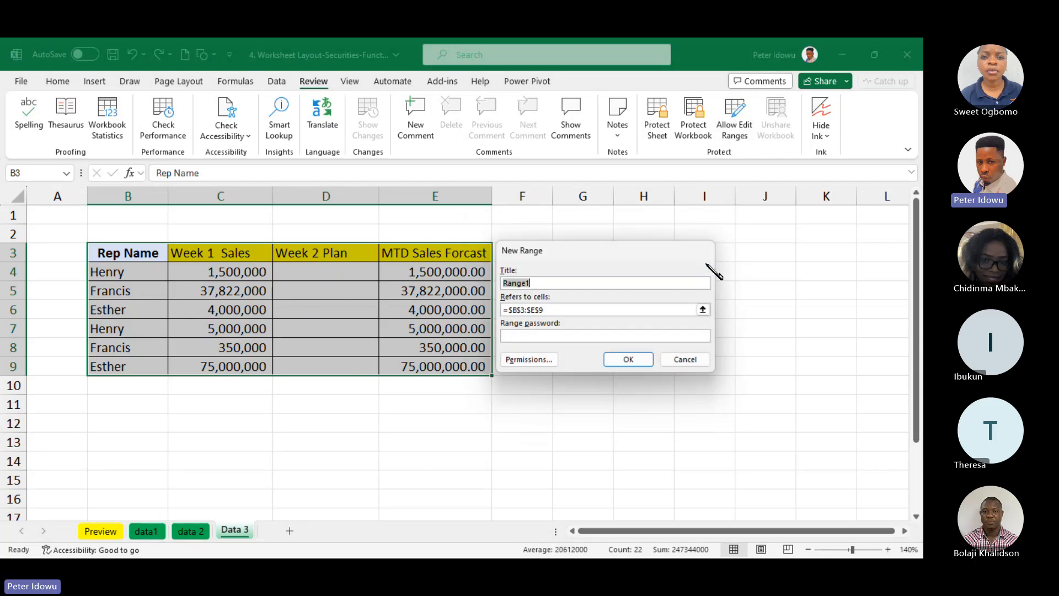
left_click(574, 281)
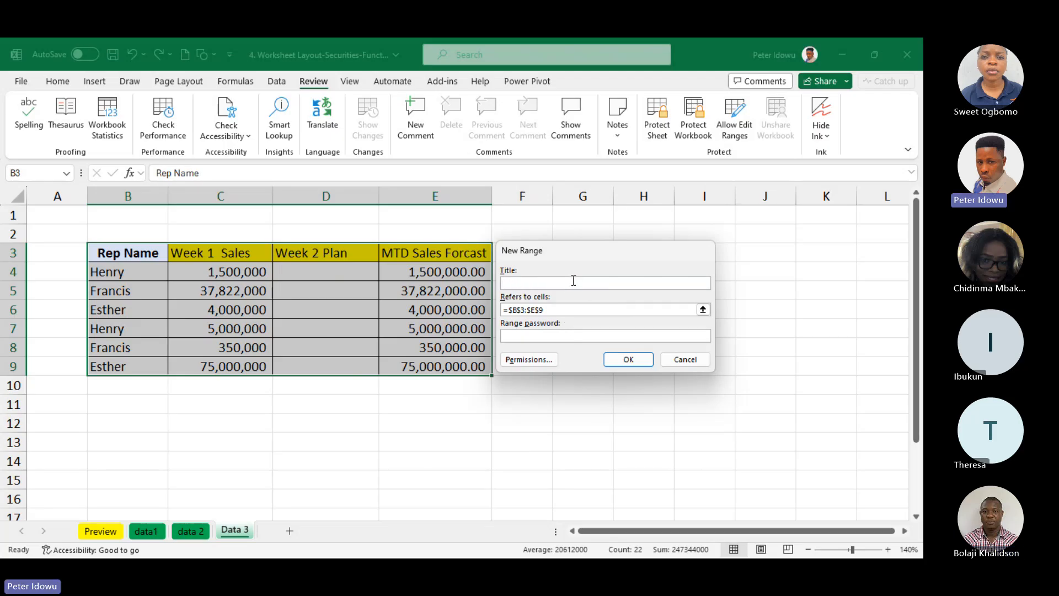
type("Week 2 plan")
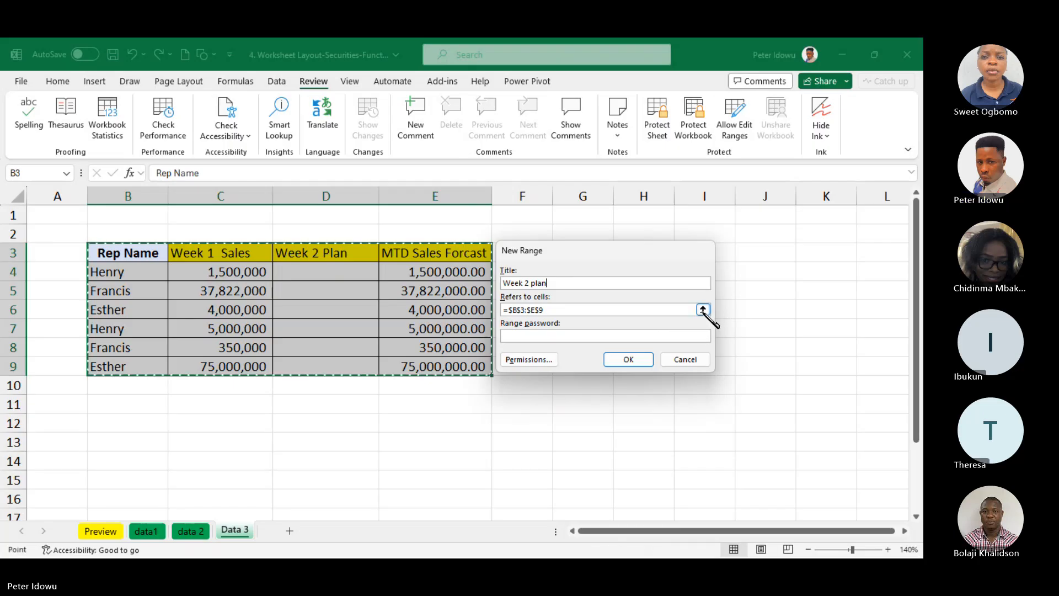
Make the new range refer to cells D4:D9 without a range password and apply it to the allowed edit ranges
left_click(703, 310)
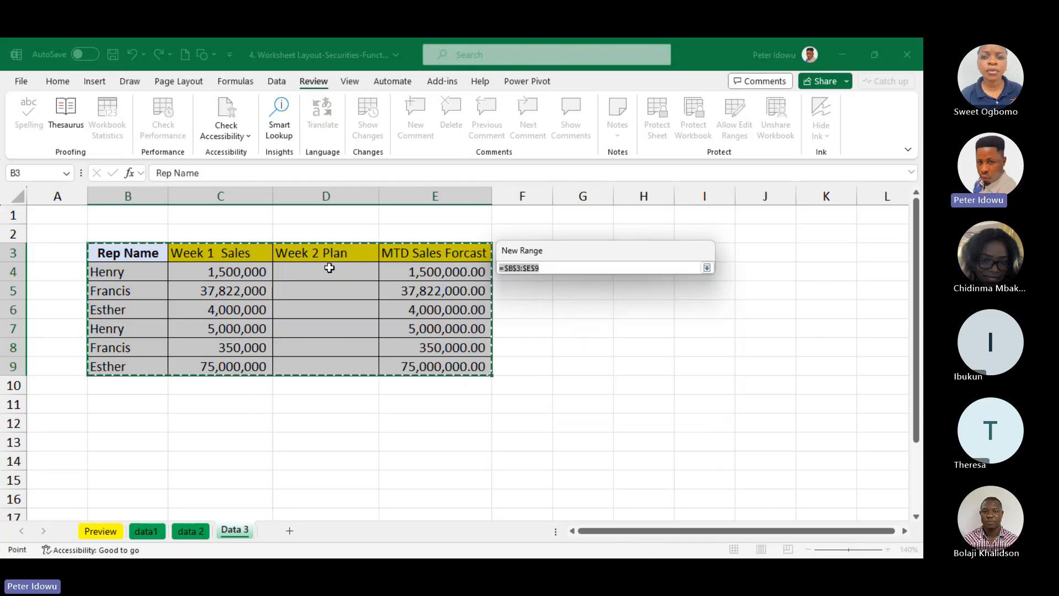
left_click_drag(329, 270, 319, 362)
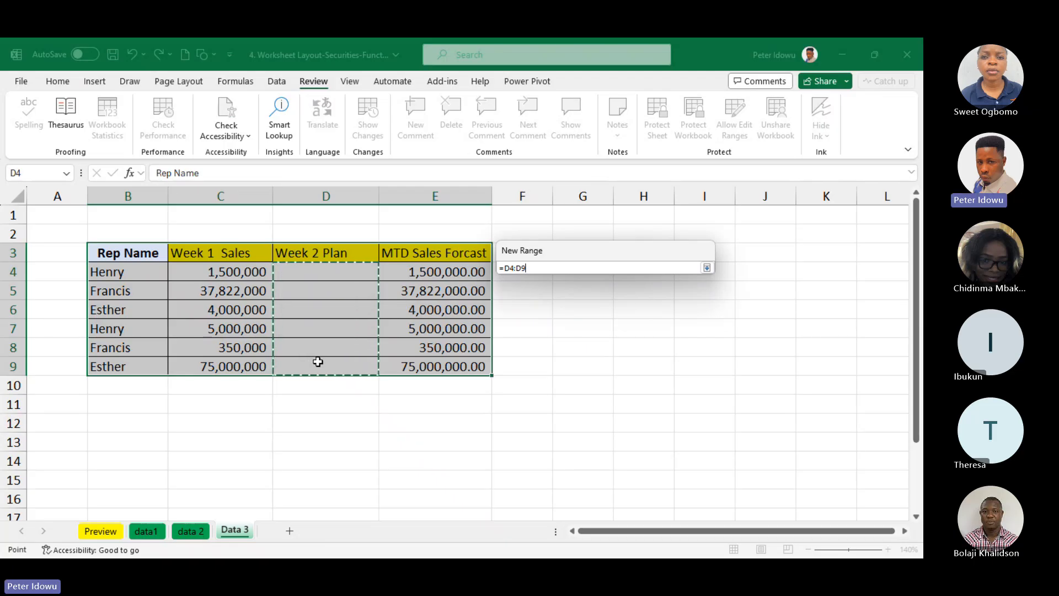
key("Return")
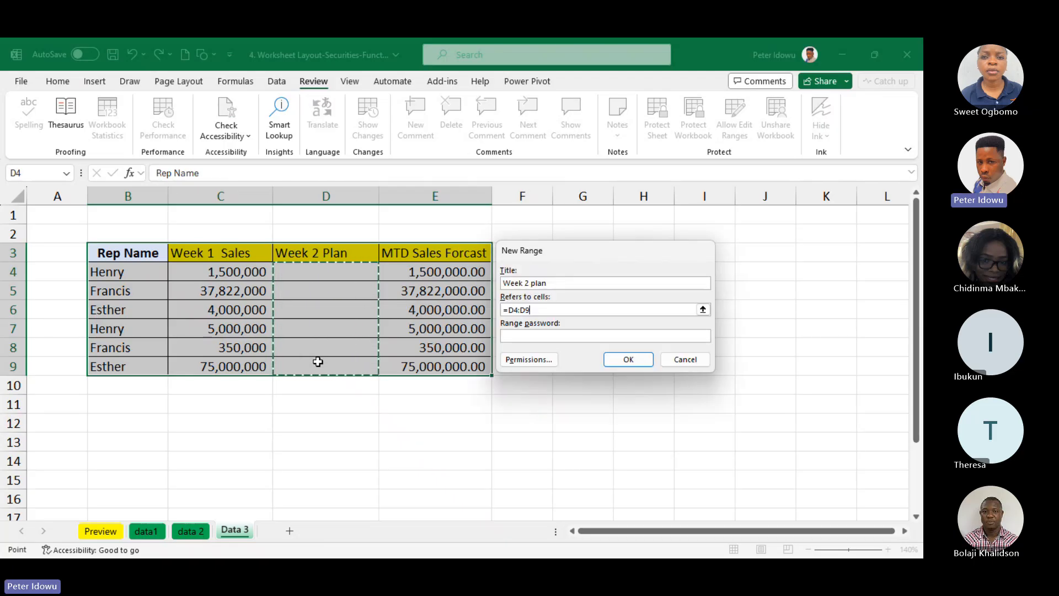
left_click(613, 359)
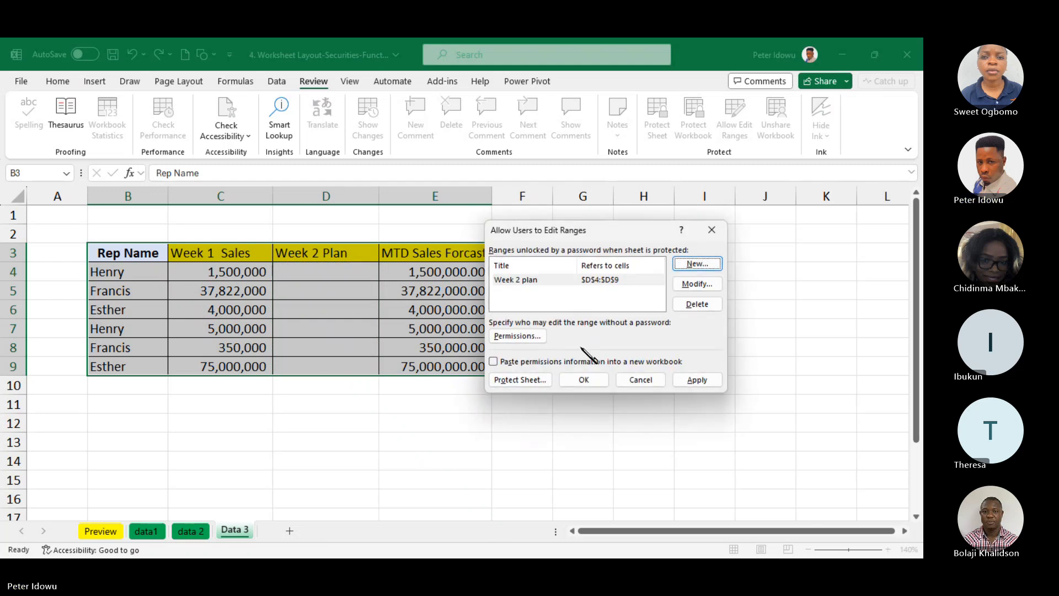
left_click(697, 379)
left_click(585, 379)
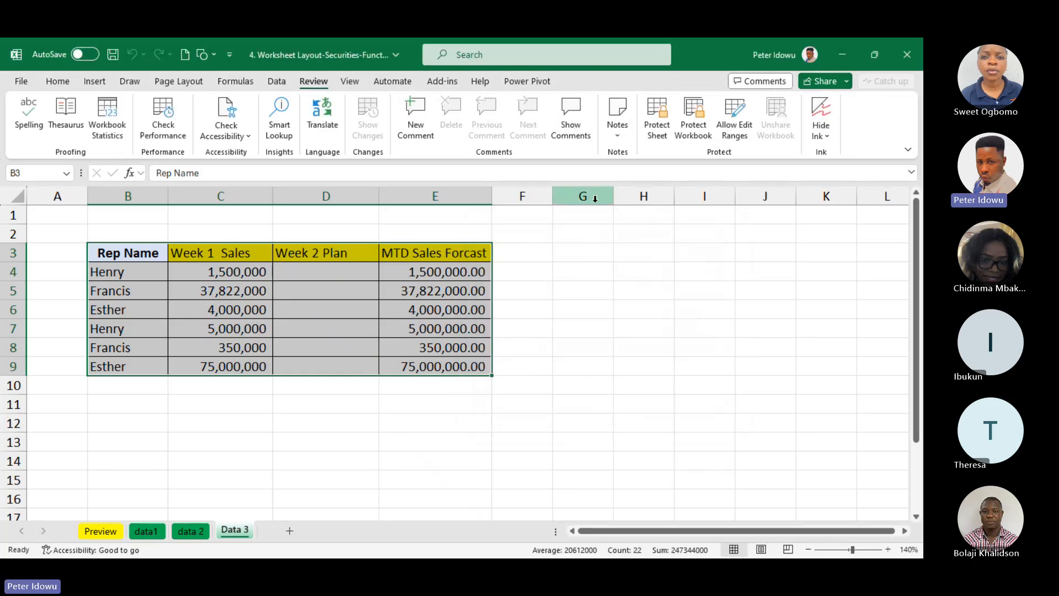
Protect the Data 3 sheet with the default permissions, entering and confirming the sheet password
left_click(657, 124)
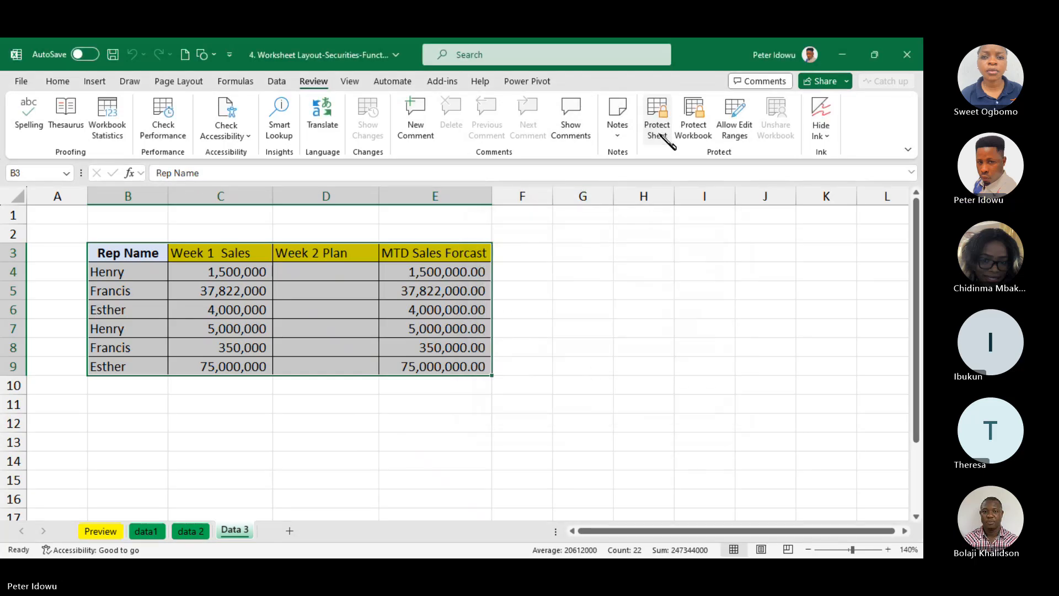
type("12")
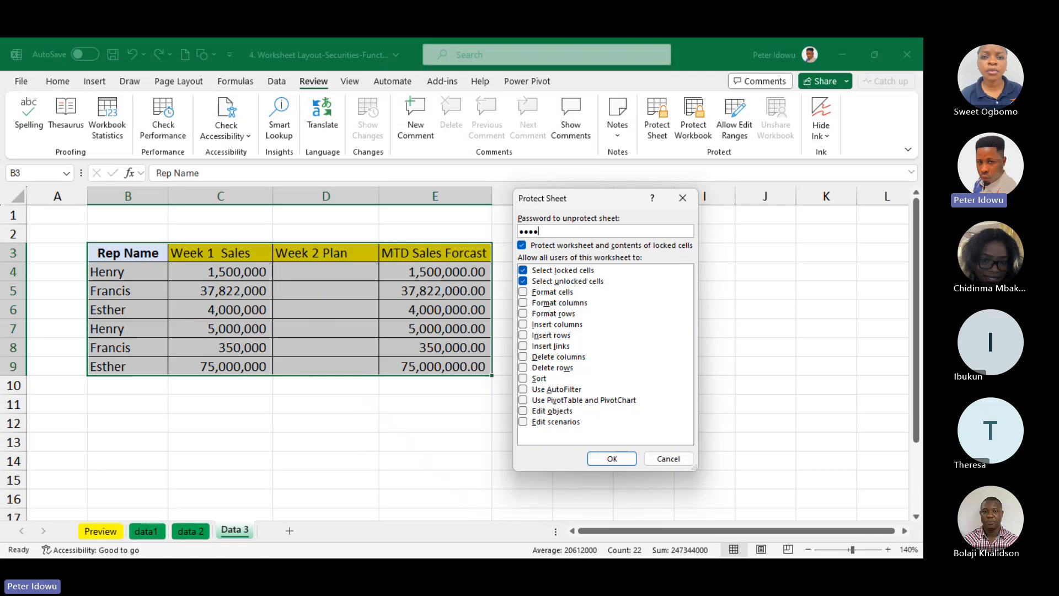
left_click(612, 458)
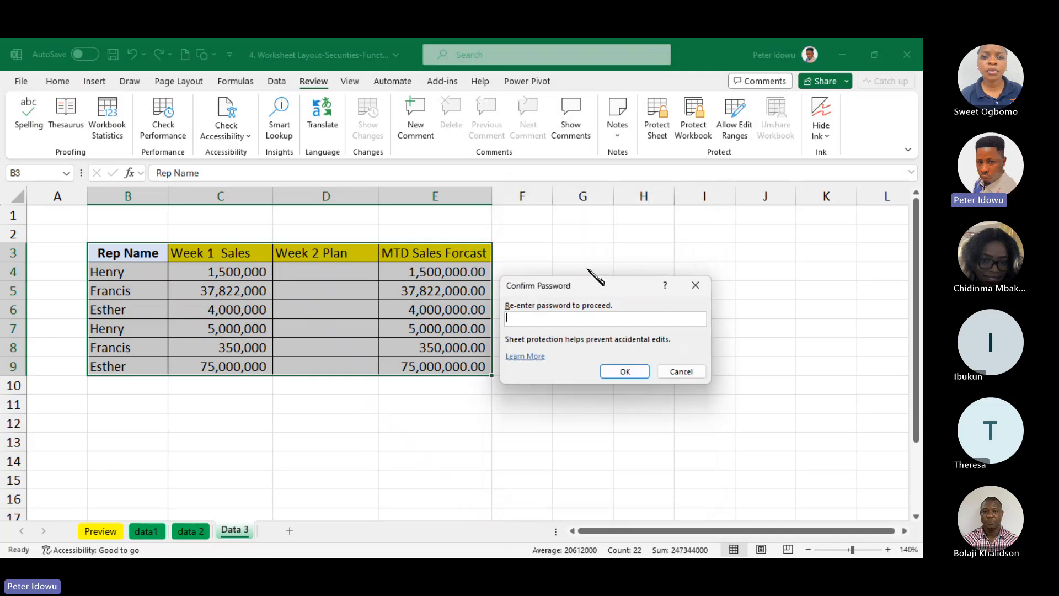
type("1")
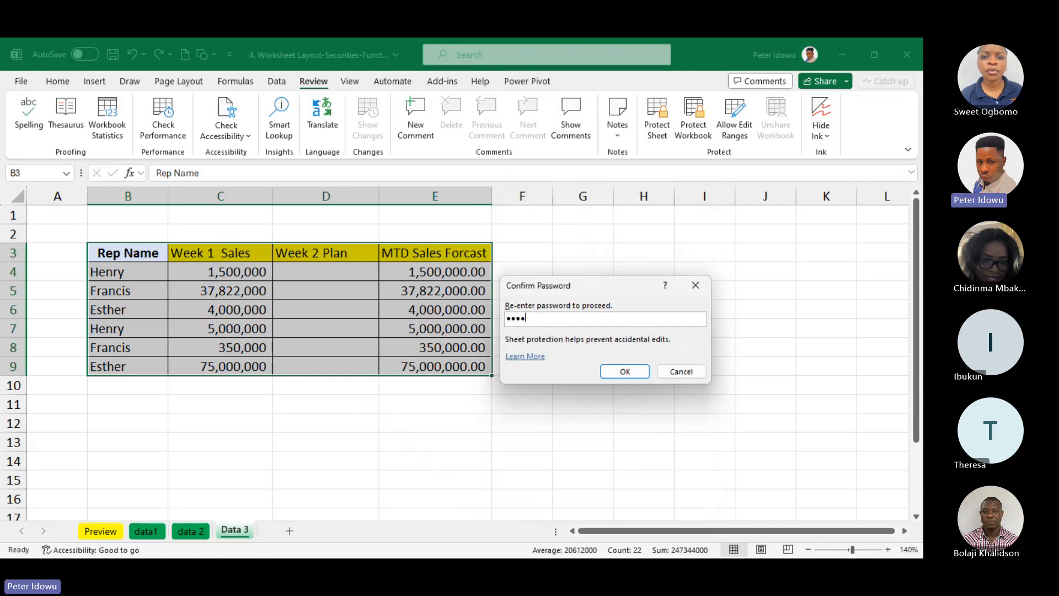
left_click(625, 372)
Test the sheet protection by trying to edit cells H9, E6, E4 and C4 outside the allowed range
double_click(621, 368)
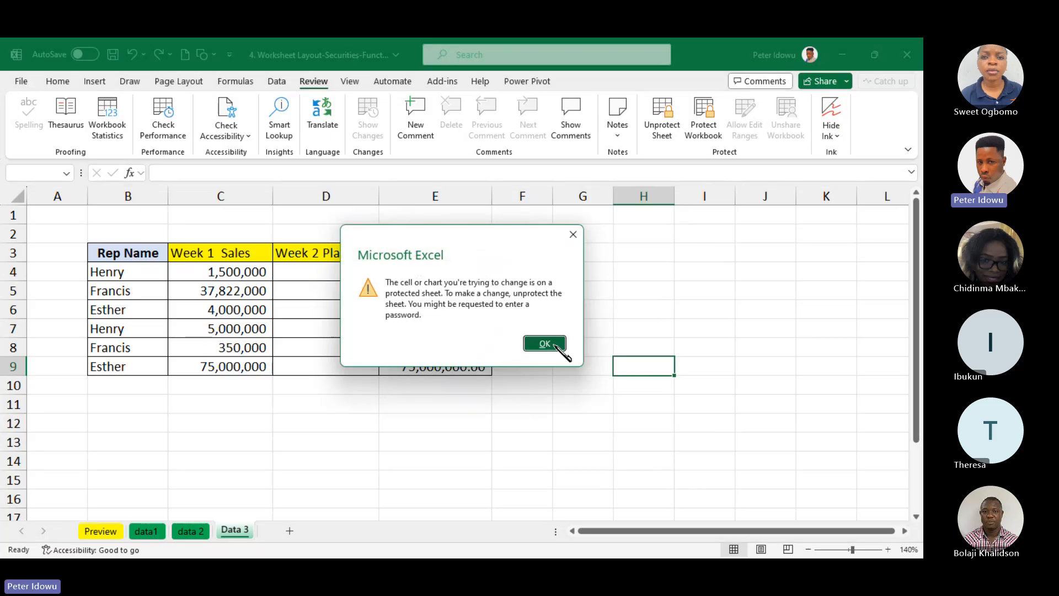
left_click(538, 340)
double_click(442, 310)
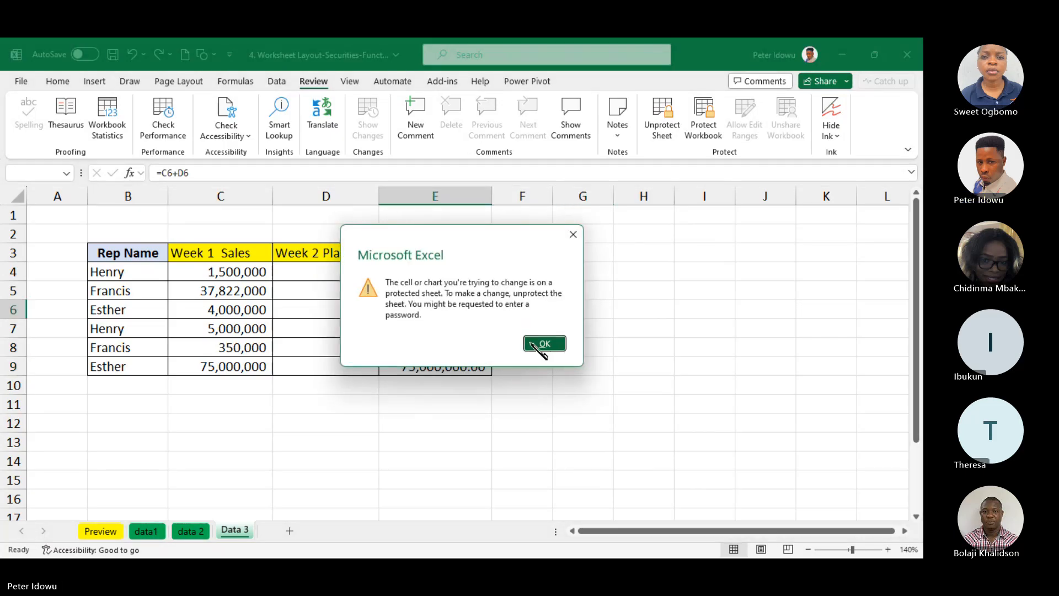
left_click(540, 343)
left_click(445, 276)
double_click(444, 277)
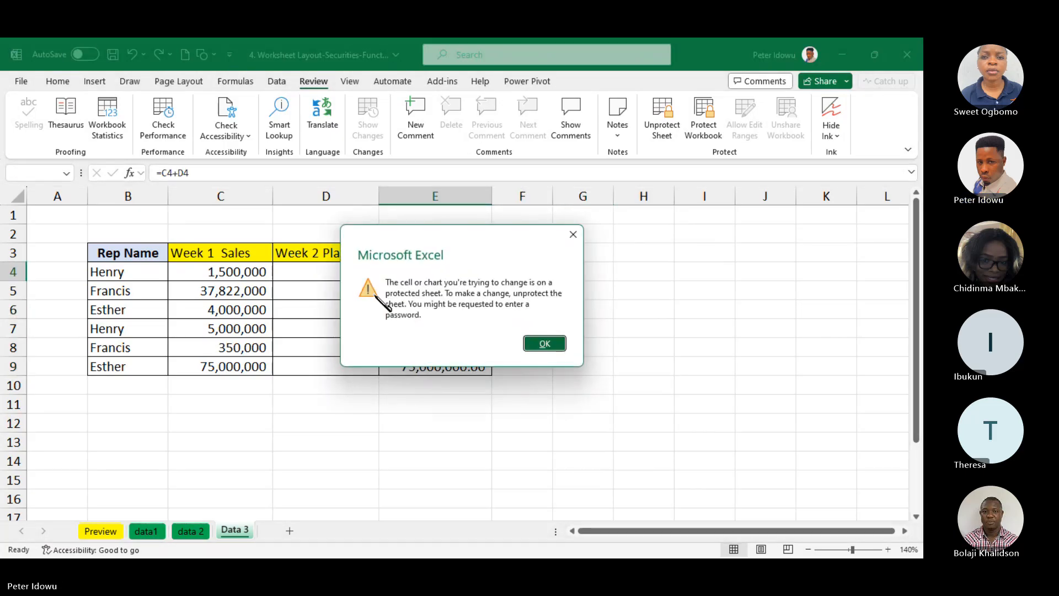
left_click(548, 345)
left_click(228, 264)
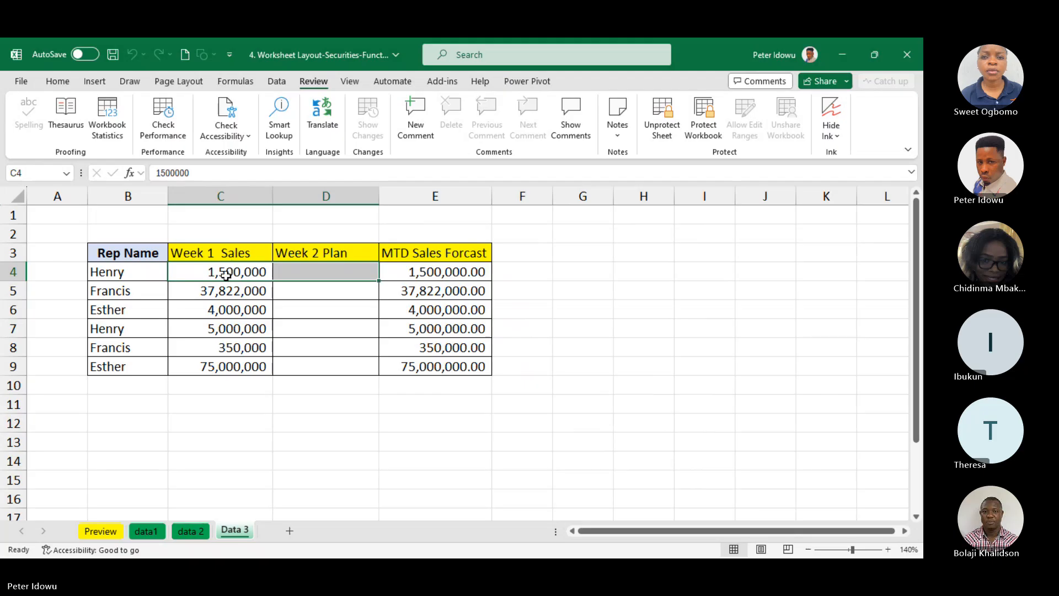
double_click(228, 268)
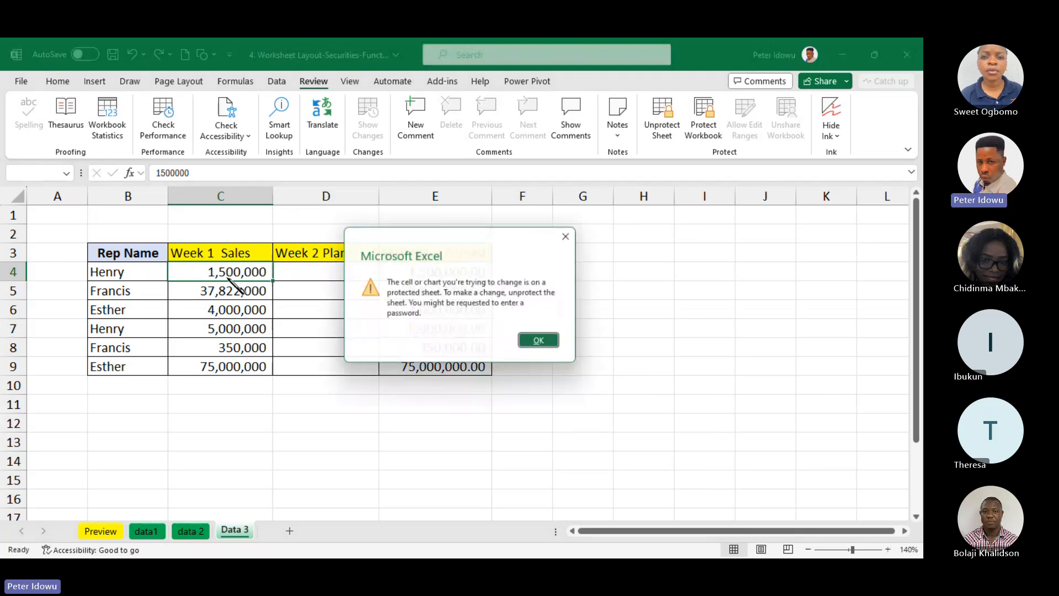
left_click(549, 345)
Enter 4500000 in Week 2 Plan cell D4 and 670000 in D5 on the protected sheet
double_click(336, 273)
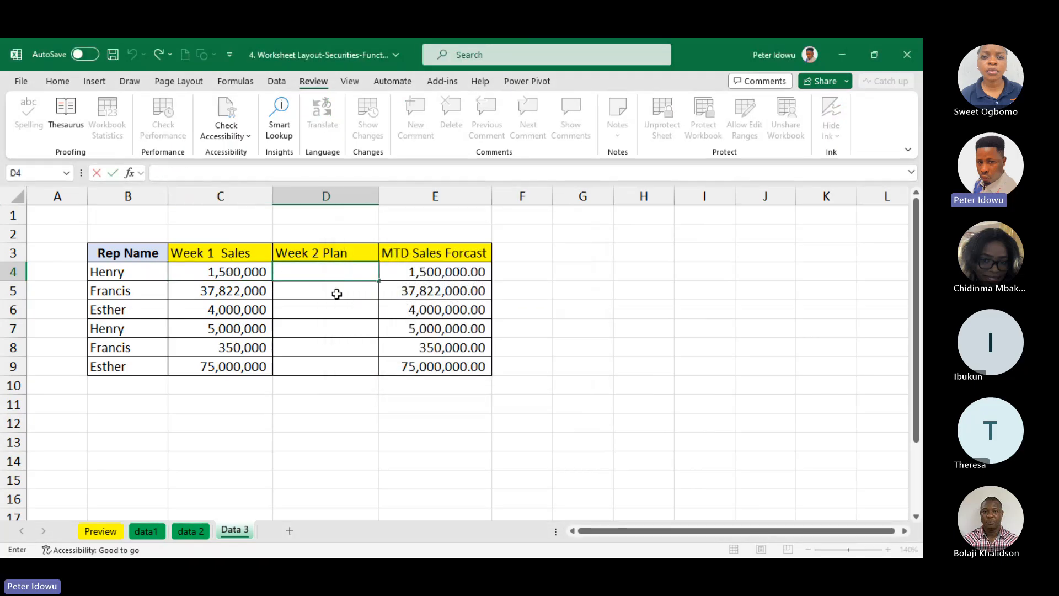
key("Return")
left_click(338, 274)
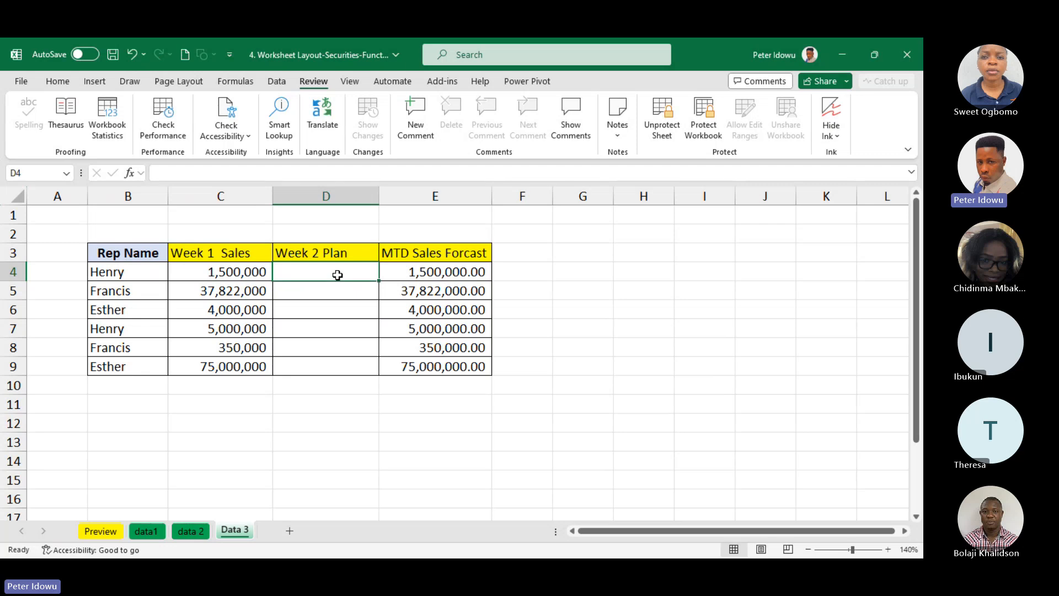
type("4500000")
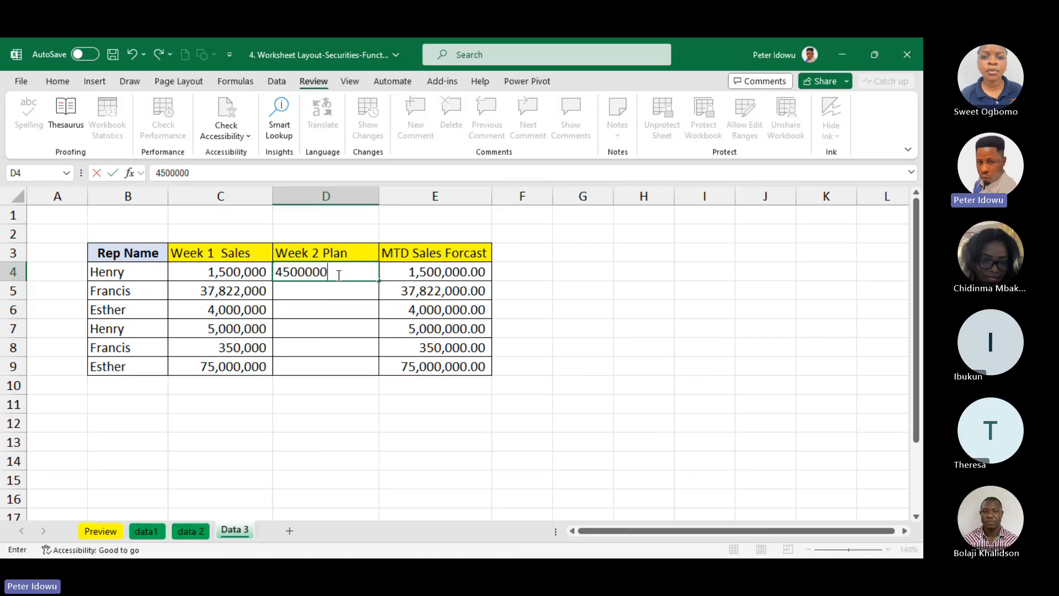
key("Return")
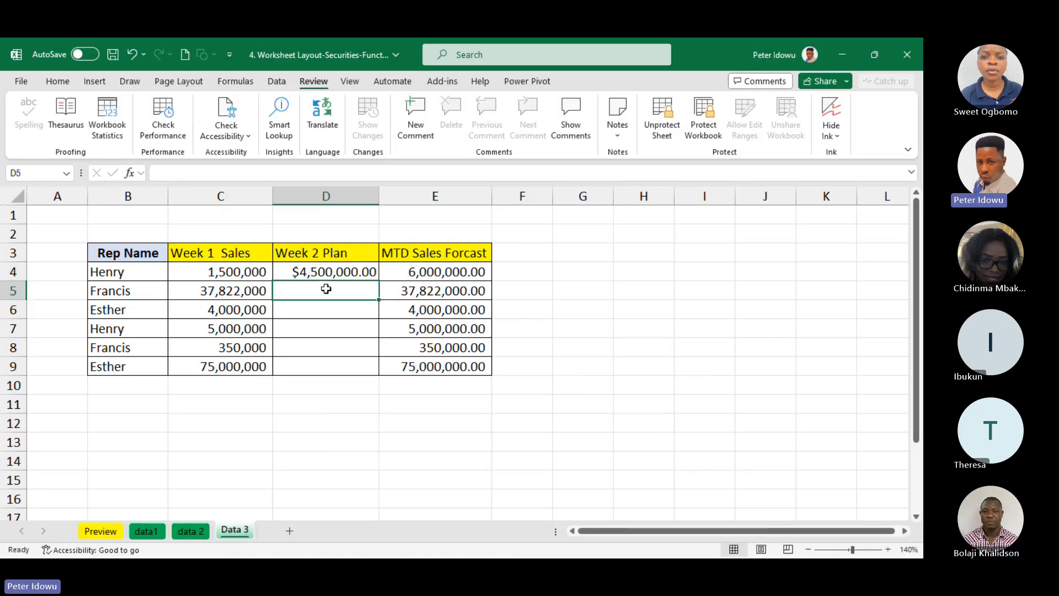
type("670000")
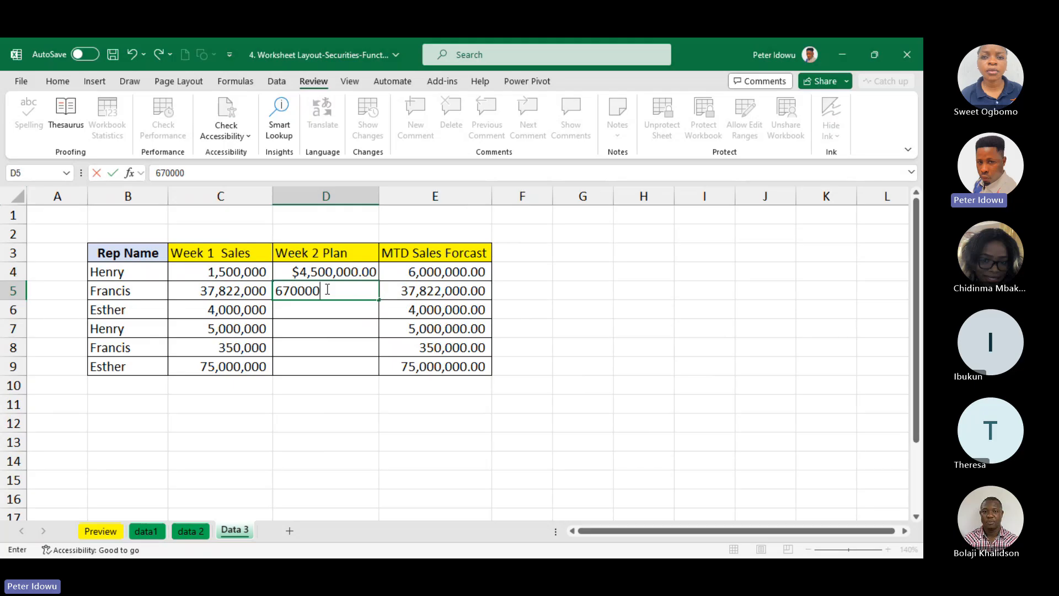
key("Return")
Try to edit the MTD Sales Forcast formulas in cells E4 and E6, dismissing any warnings
left_click(438, 284)
key("Up")
key("Up")
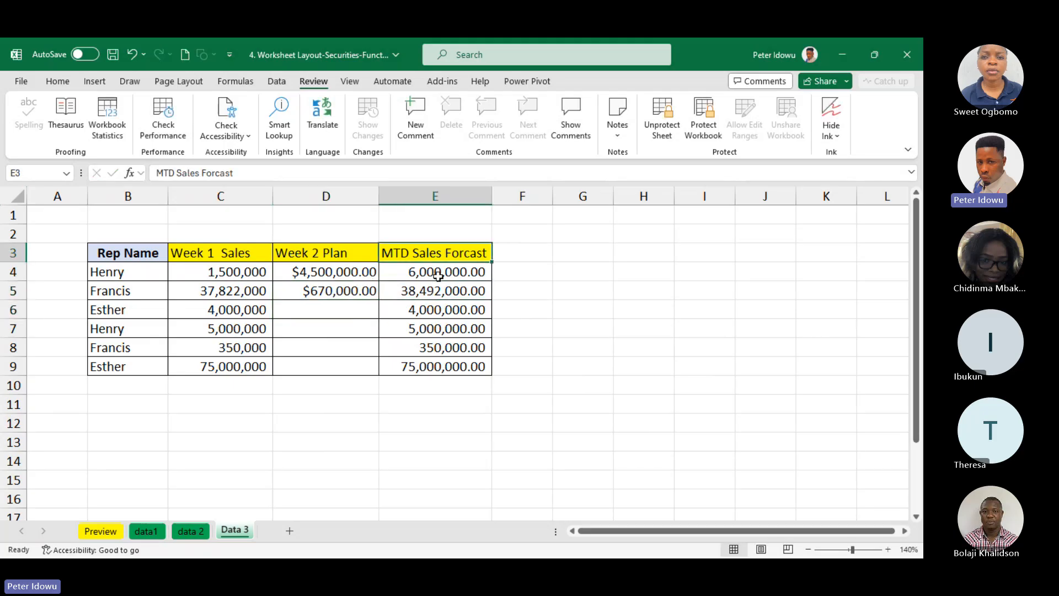
double_click(439, 277)
key("Return")
double_click(458, 307)
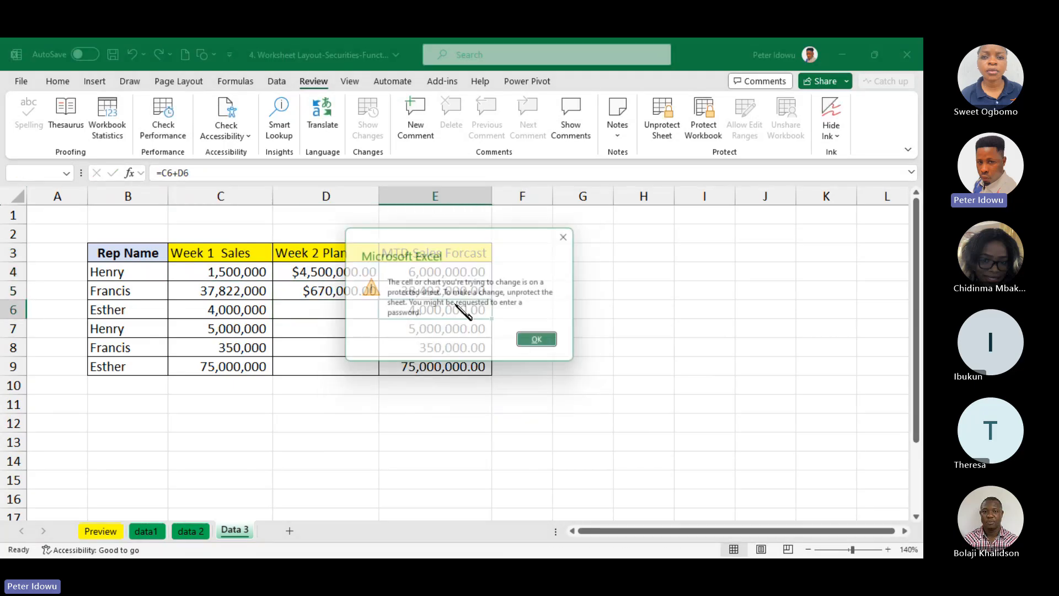
key("Return")
left_click(462, 363)
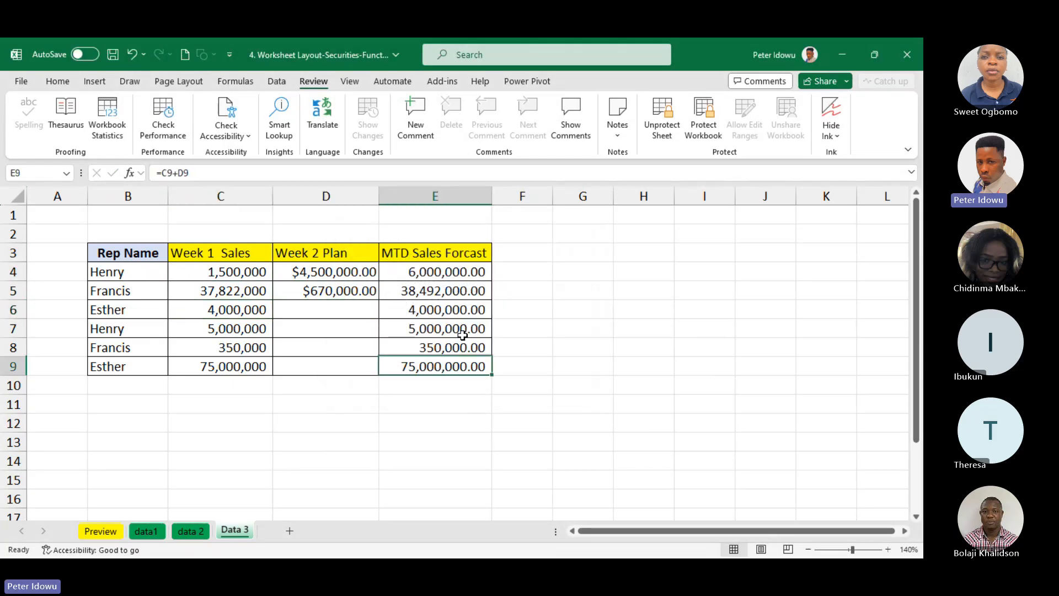
Check that Week 2 Plan cell D4 opens for editing, leave it without changes, and highlight the allowed range D4:D9
double_click(326, 271)
key("Escape")
left_click_drag(326, 272, 343, 366)
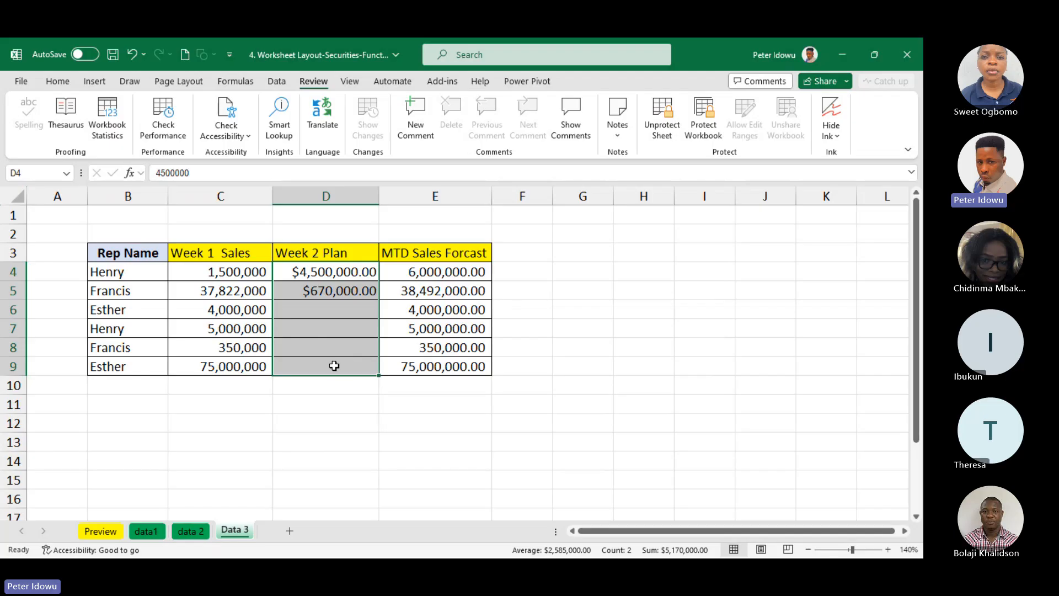
left_click(323, 273)
Unprotect the Data 3 sheet by entering the sheet password and clear the contents of Week 2 Plan cells D4:D9
left_click_drag(323, 273, 322, 375)
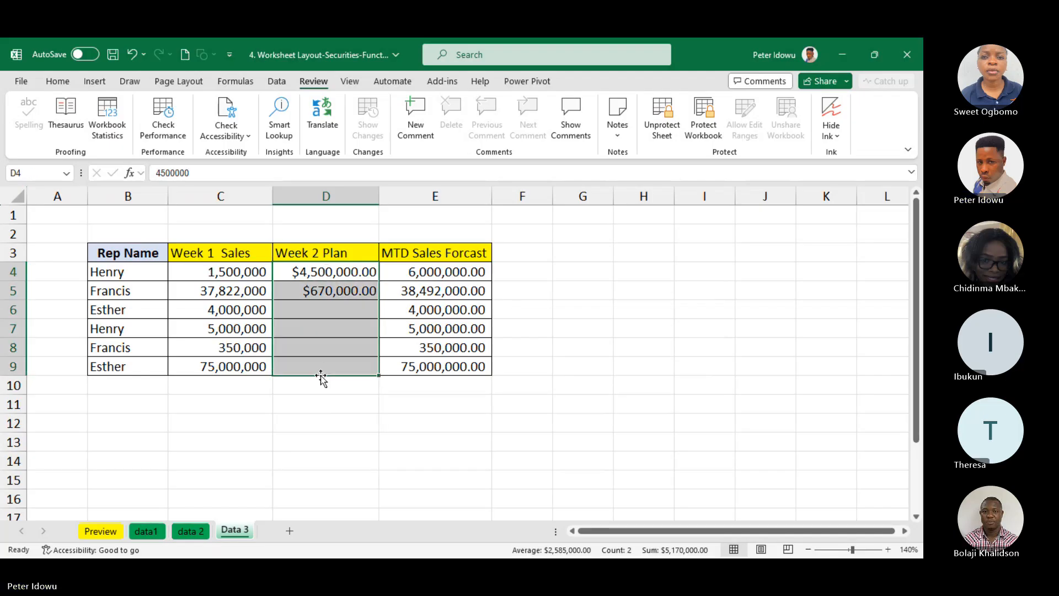
left_click(662, 118)
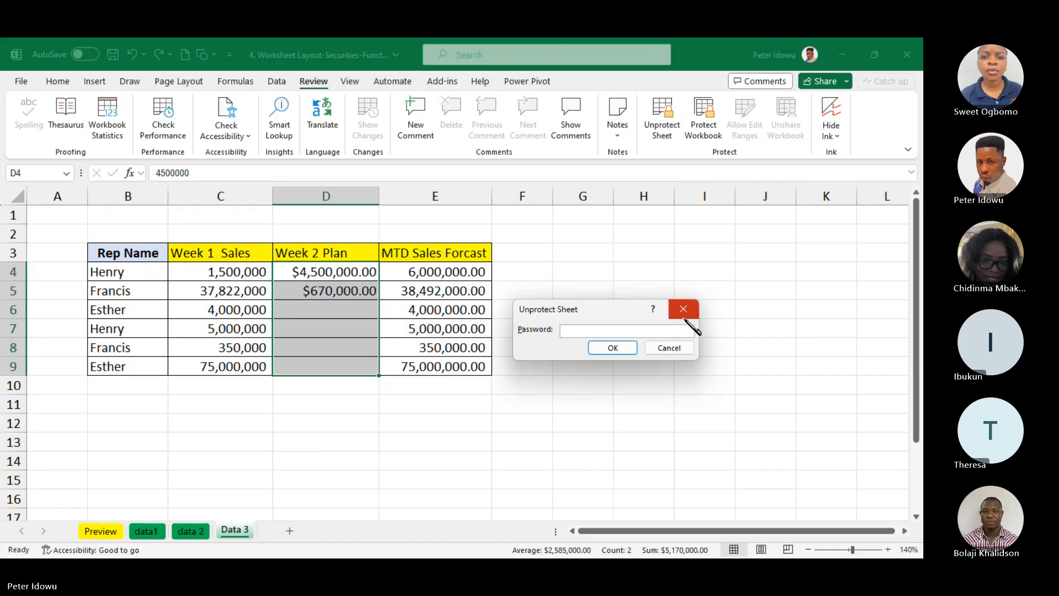
type("••")
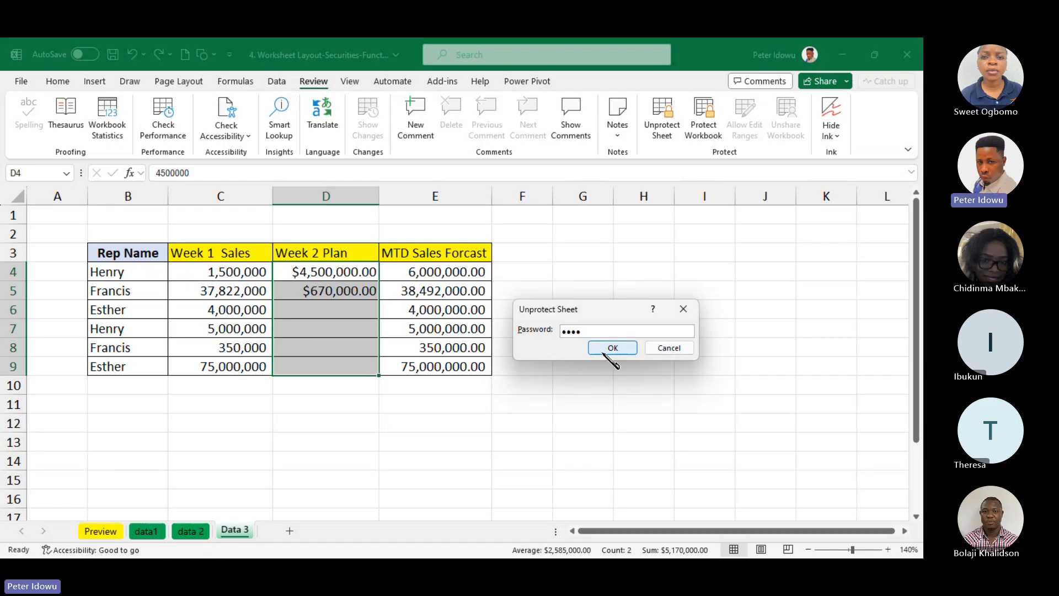
type("••")
left_click(612, 348)
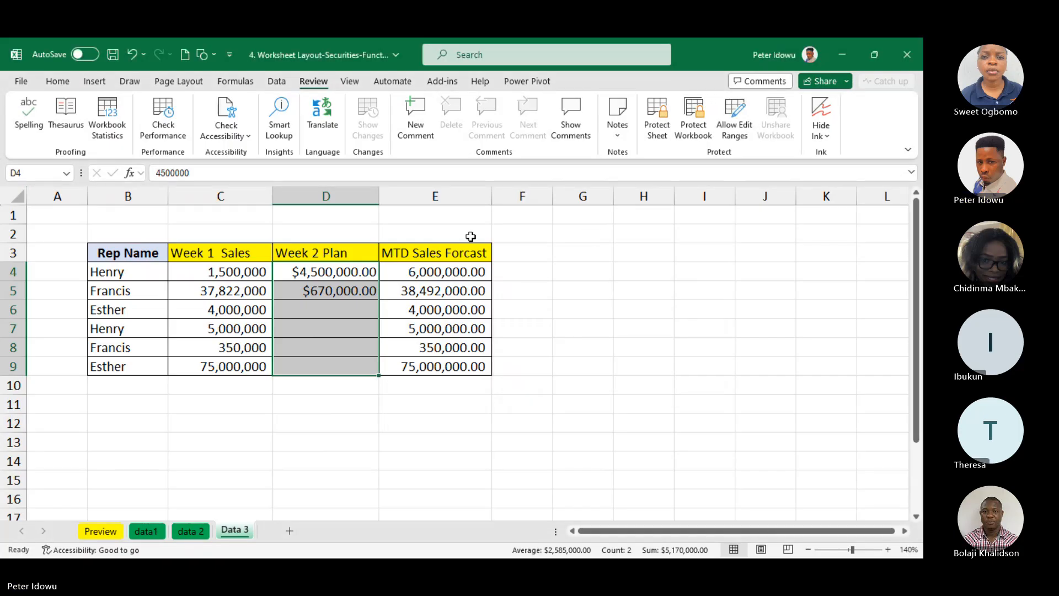
right_click(352, 288)
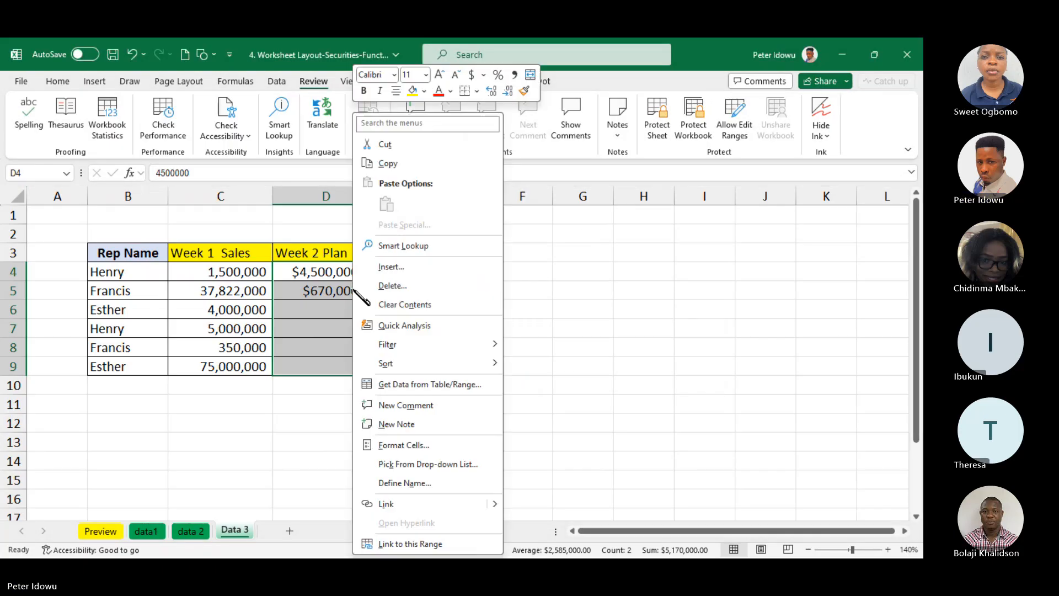
left_click(423, 304)
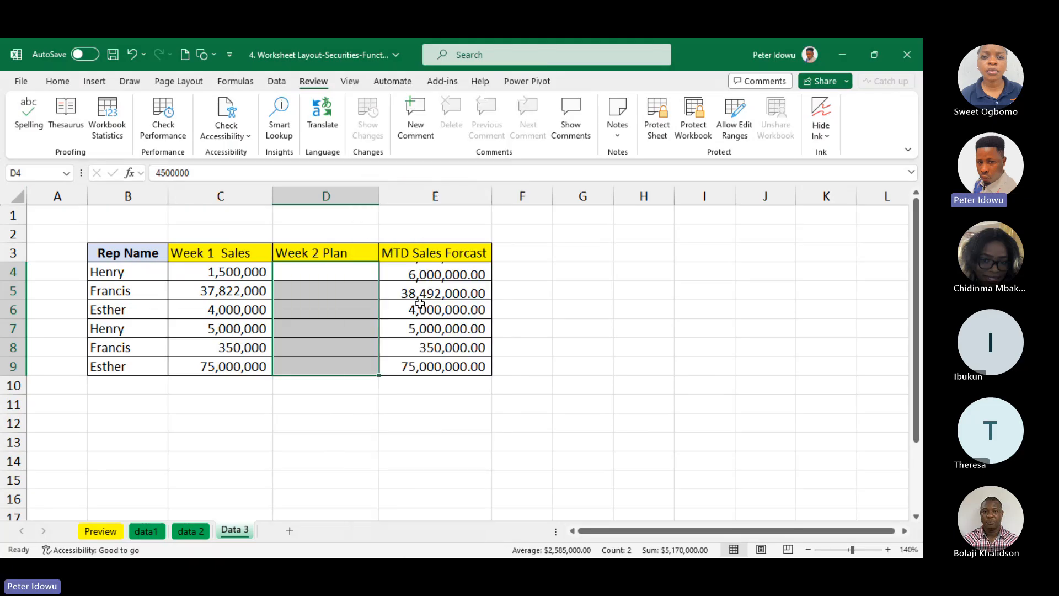
Delete the Week 2 plan range (D4:D9) from the ranges users are allowed to edit
left_click(696, 138)
key("Escape")
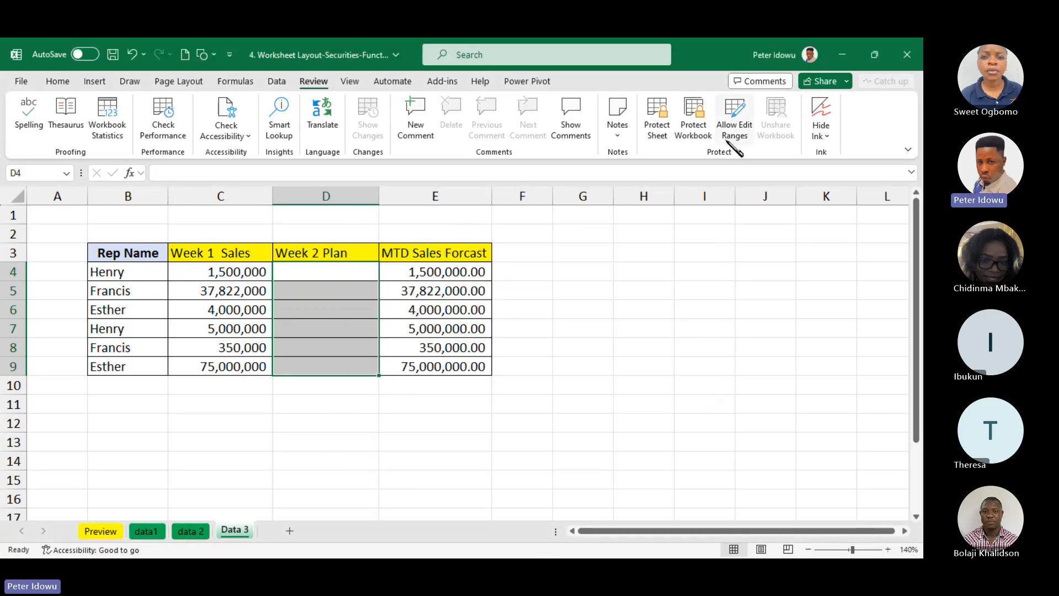
left_click(728, 140)
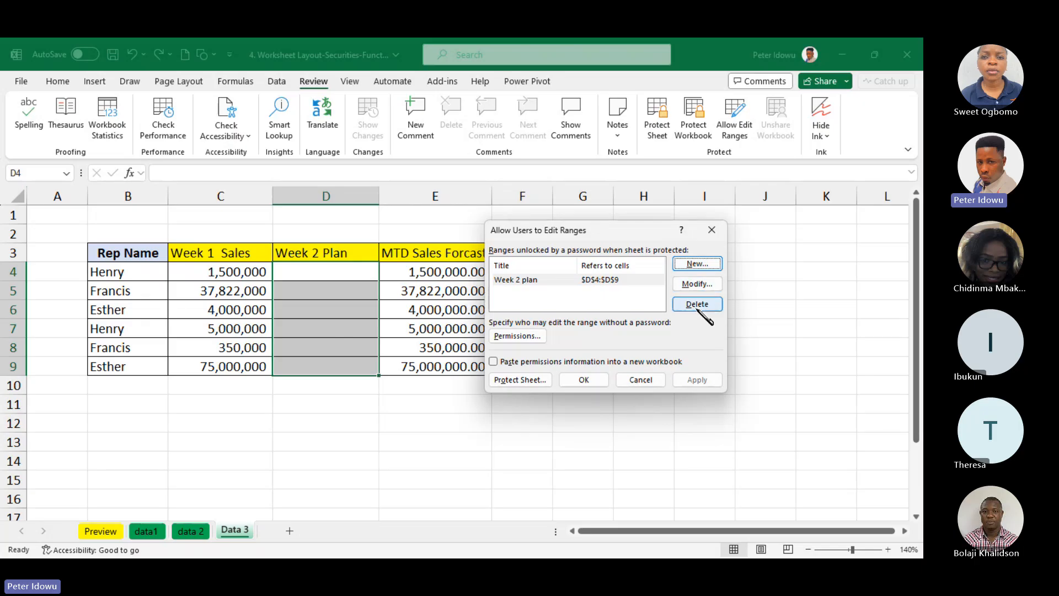
left_click(585, 380)
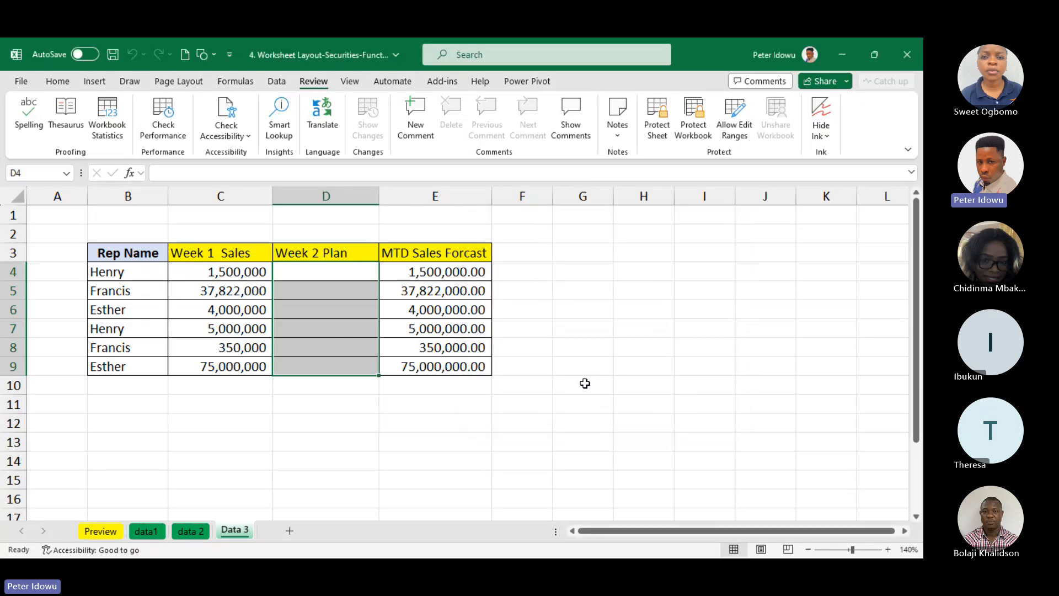
left_click(585, 383)
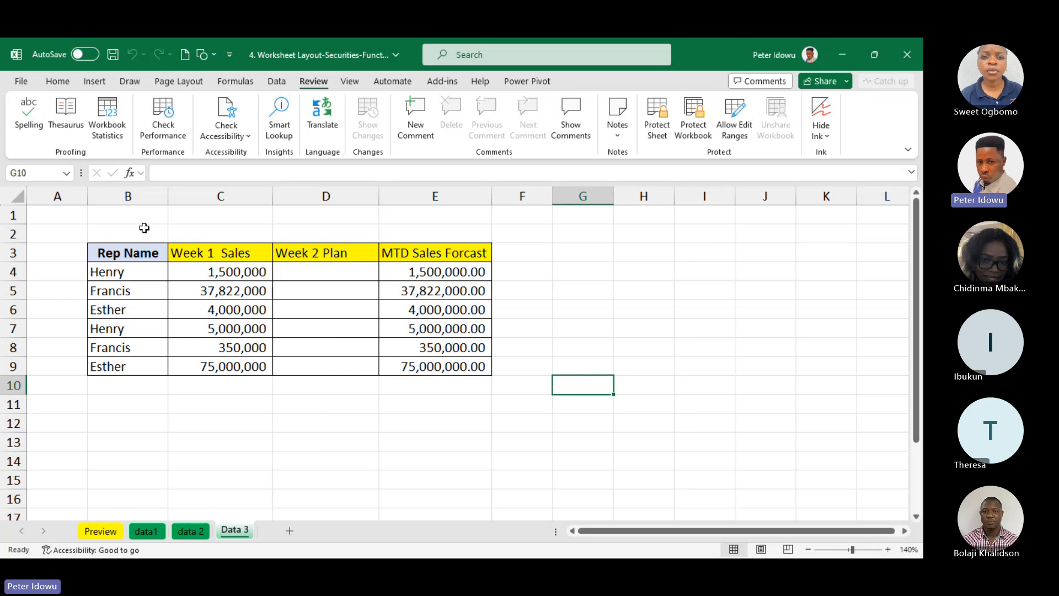
Select the whole Data 3 sheet, inspect the Locked setting in its cell protection format, and leave it without changes
left_click_drag(47, 215, 379, 408)
left_click(611, 358)
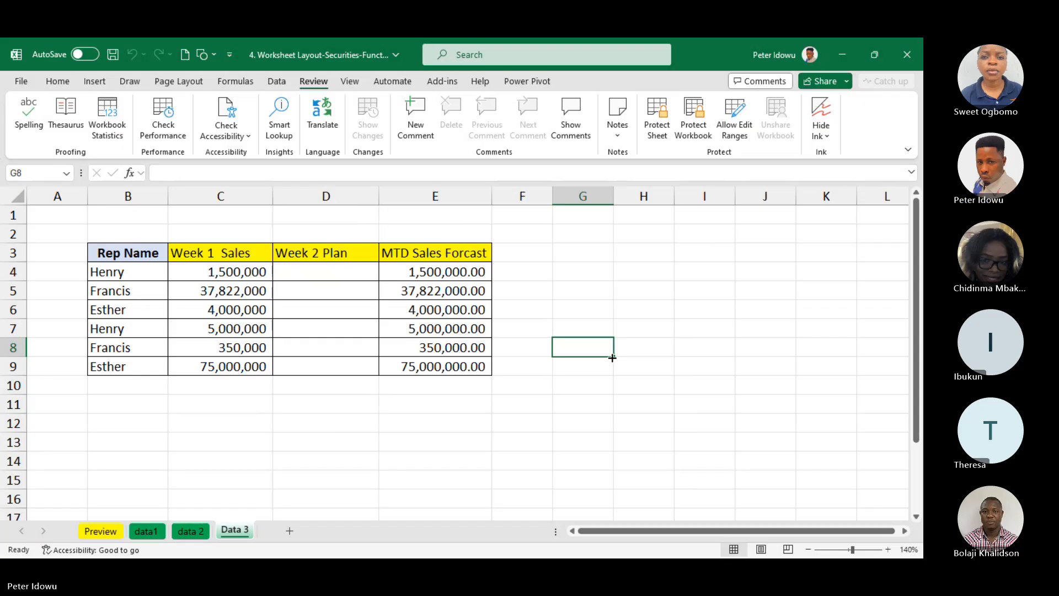
key("ctrl+Up")
key("Left")
key("Home")
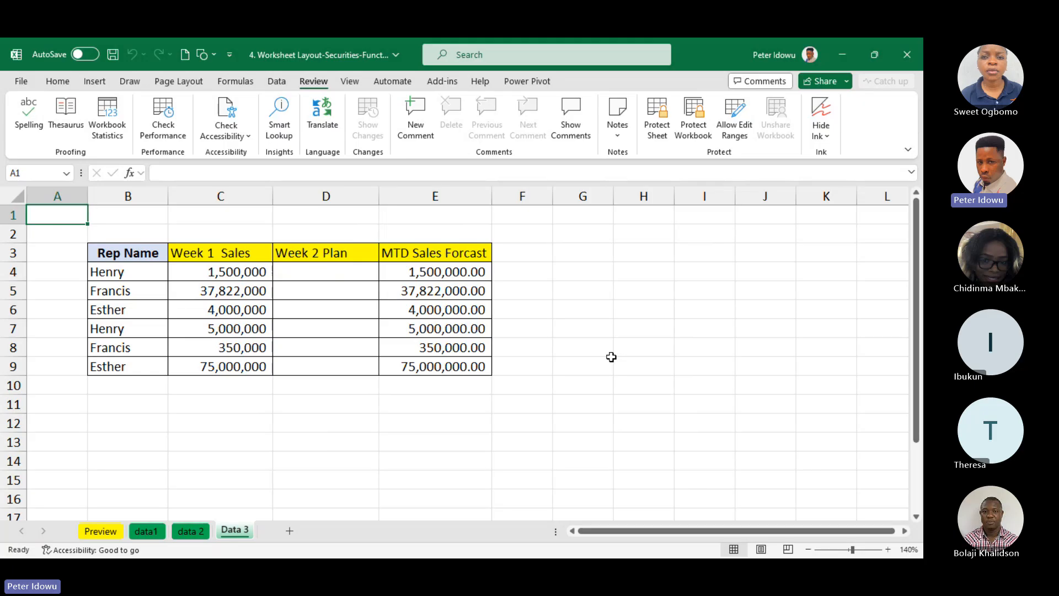
key("ctrl+a")
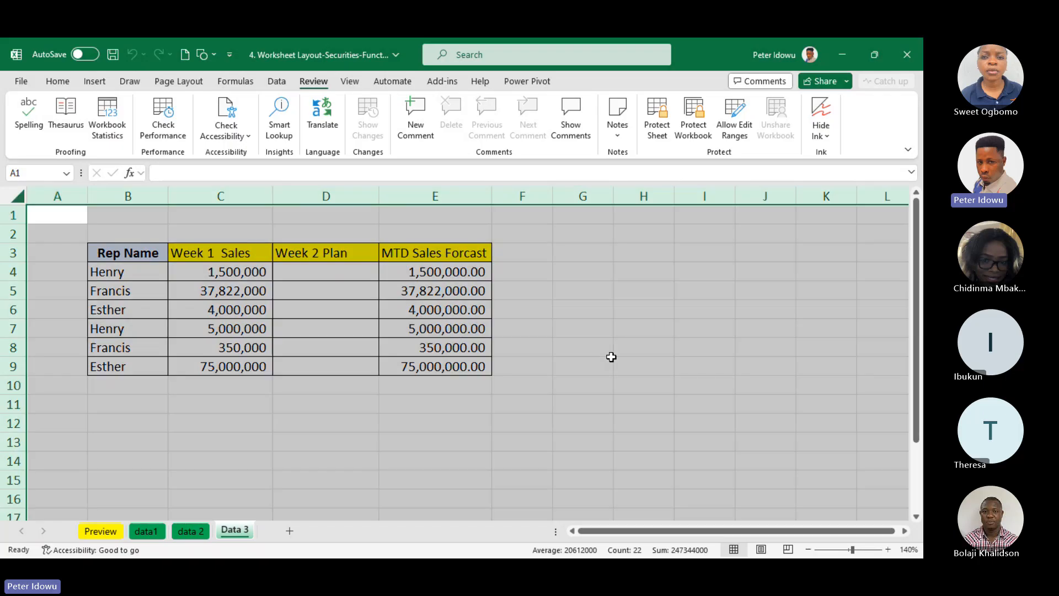
right_click(47, 215)
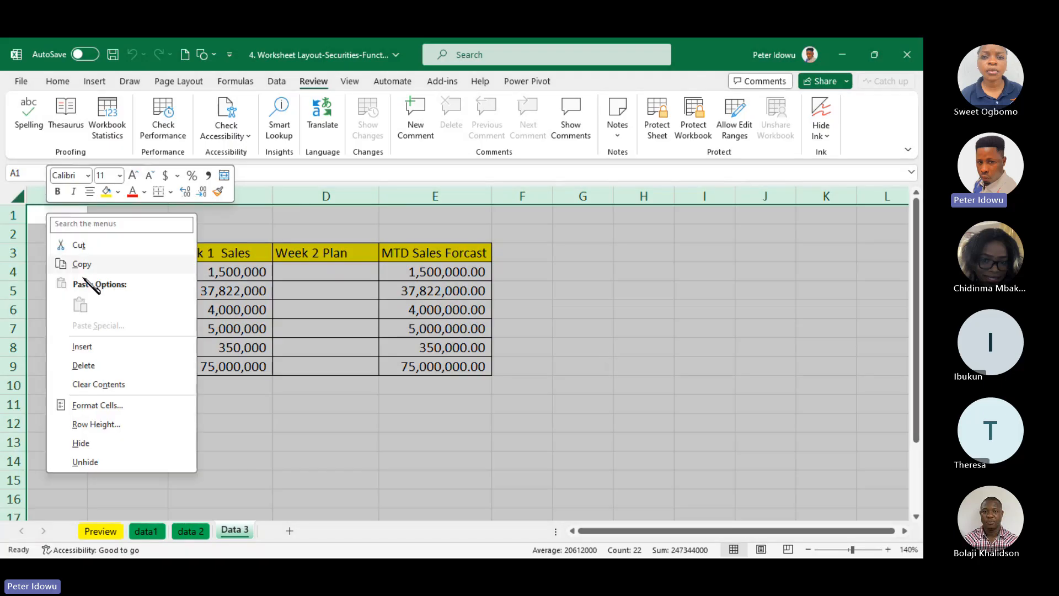
left_click(115, 407)
left_click(236, 262)
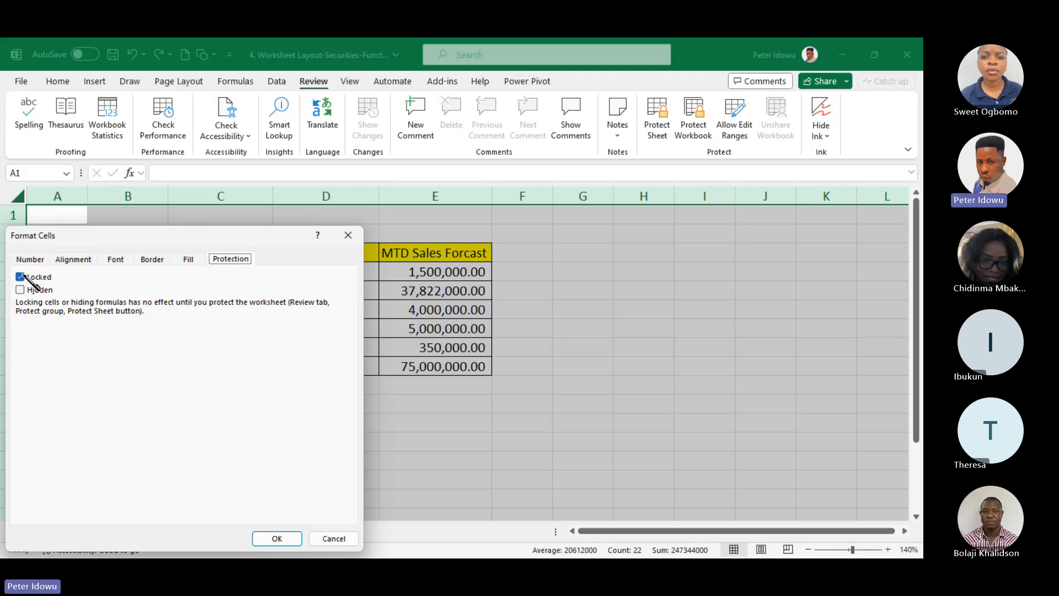
left_click(349, 236)
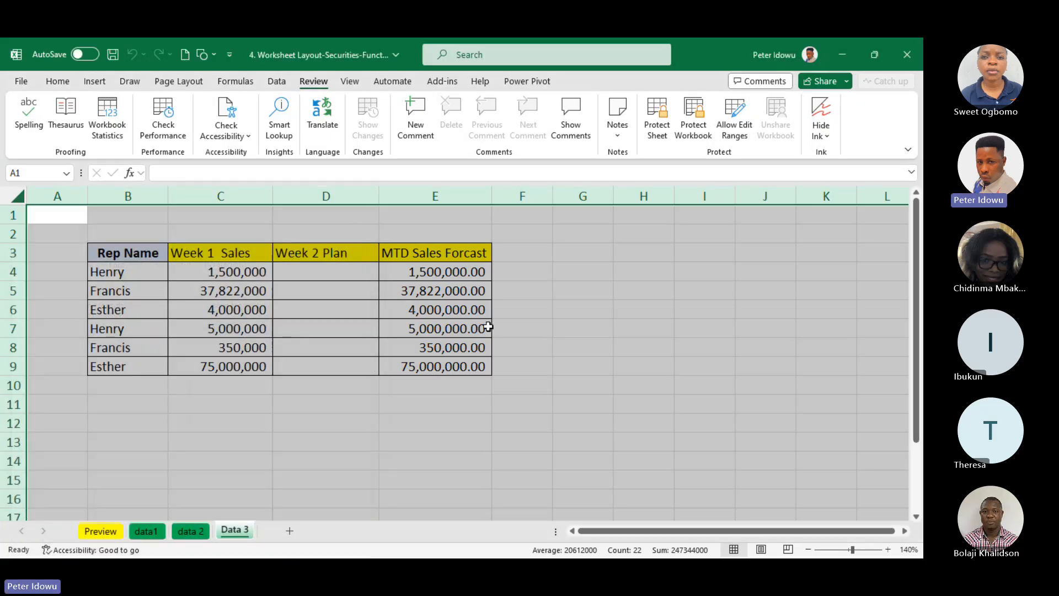
left_click(488, 327)
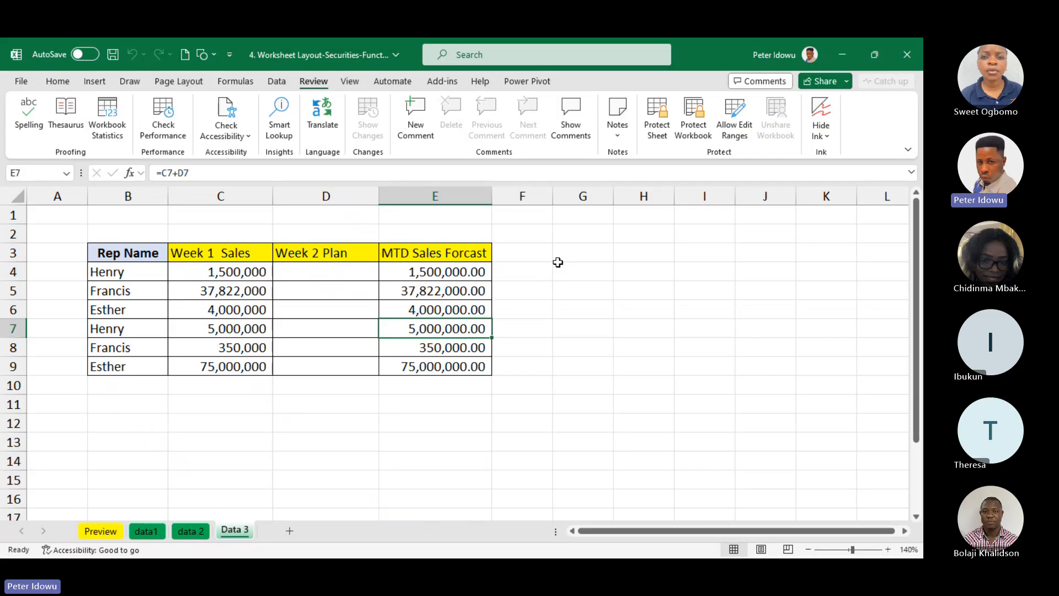
Turn off the Locked protection setting for Week 2 Plan cells D4:D9
left_click_drag(317, 270, 301, 369)
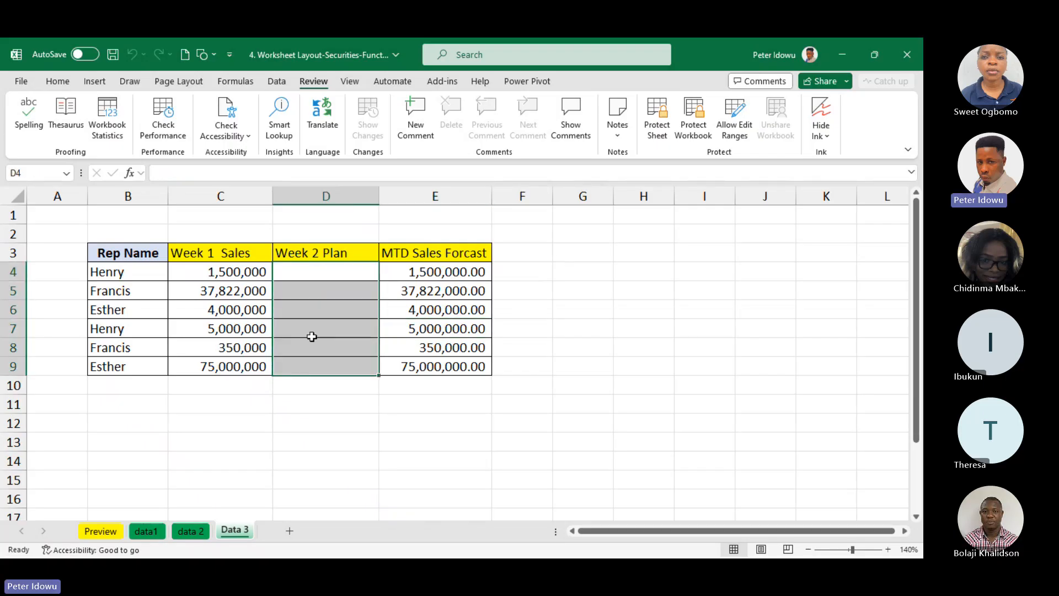
left_click_drag(306, 270, 301, 367)
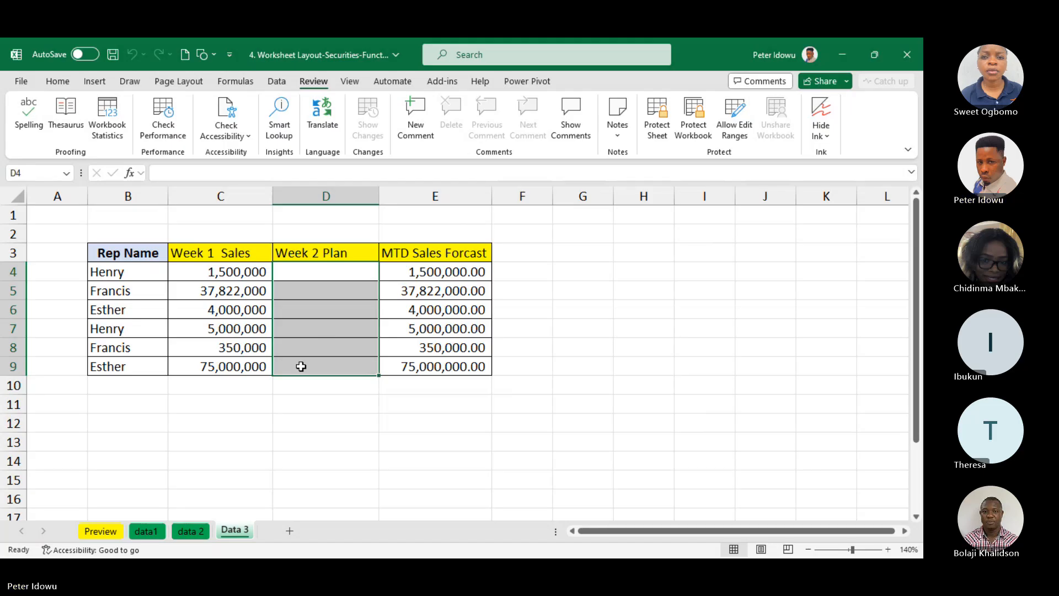
right_click(302, 366)
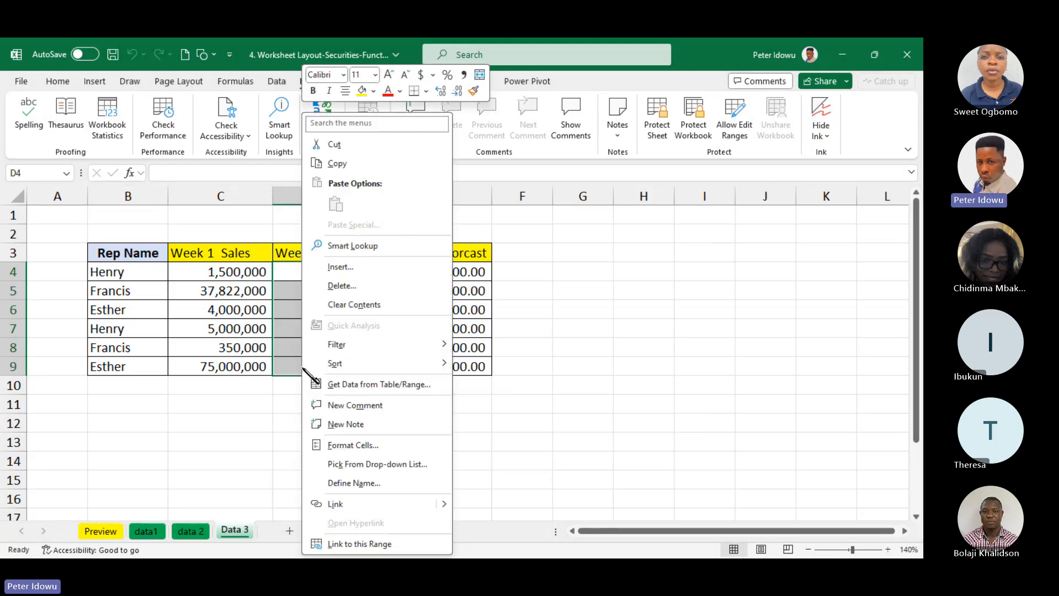
left_click(371, 445)
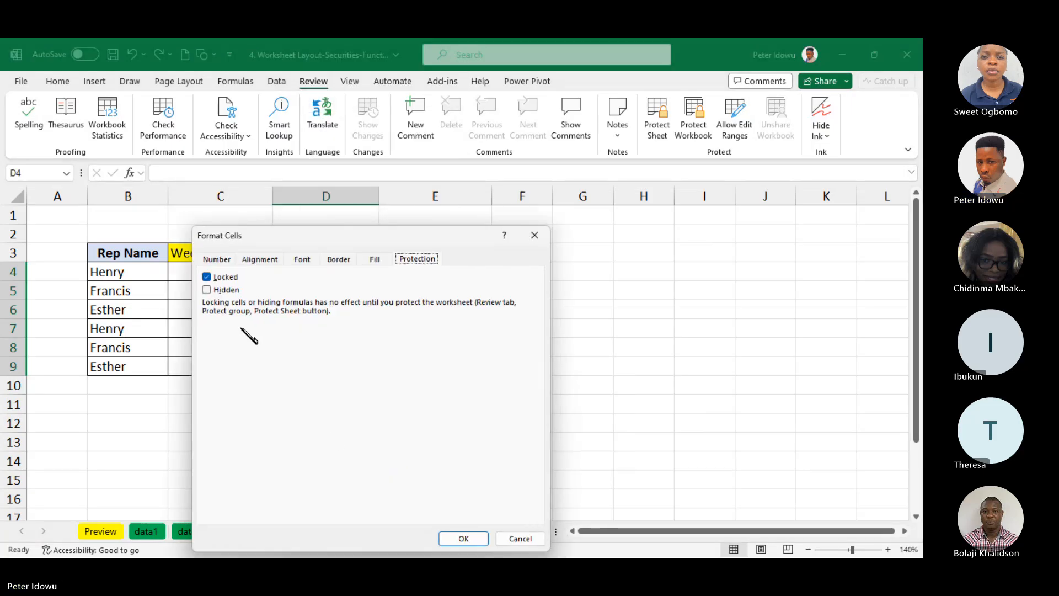
left_click(208, 277)
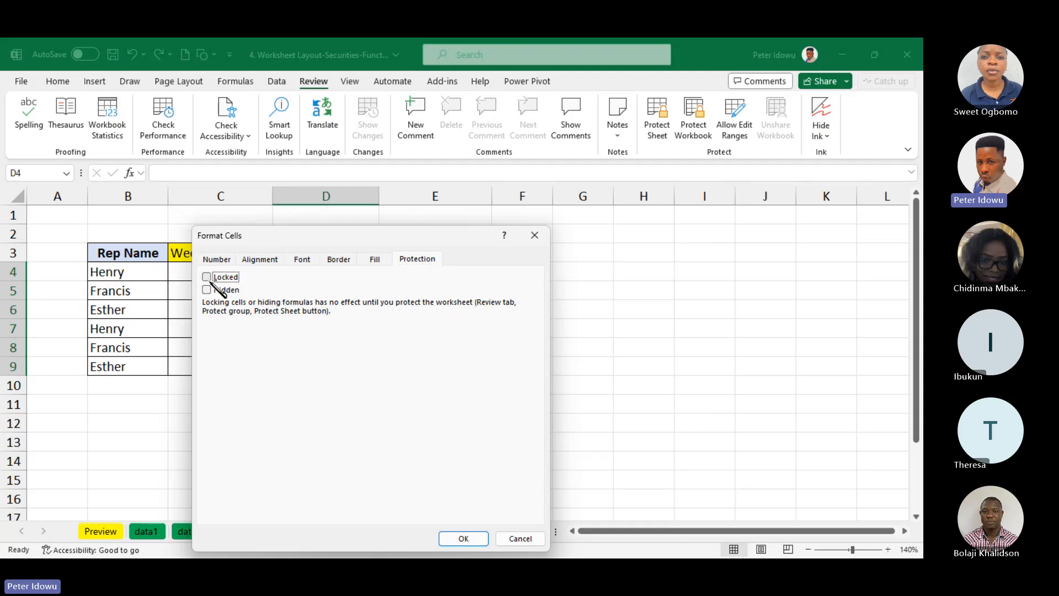
left_click(470, 542)
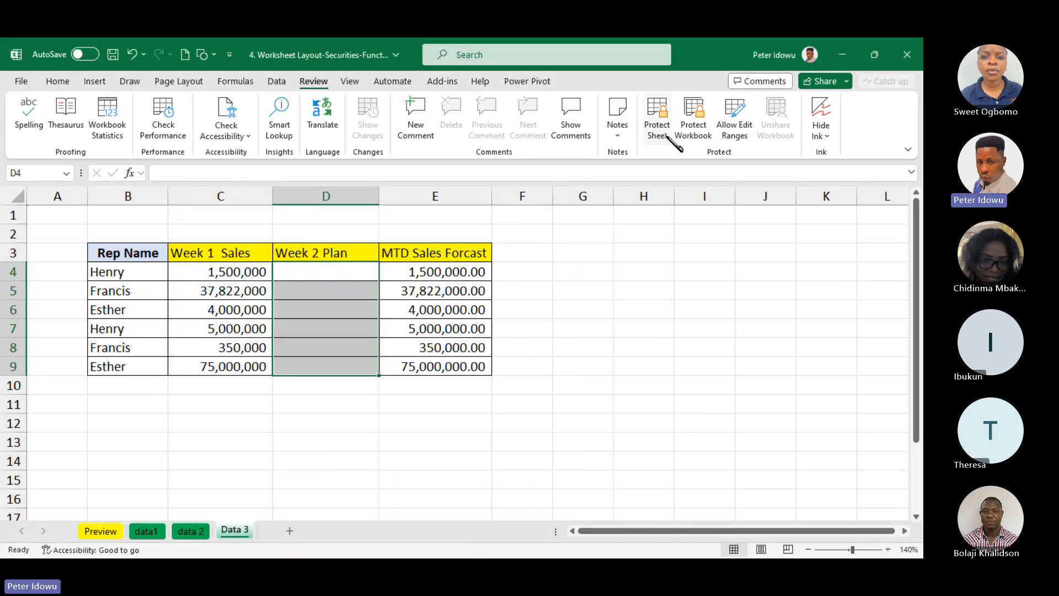
Protect the Data 3 sheet with a password, keeping the default user permissions, and re-enter the password to confirm
left_click(656, 119)
type("12")
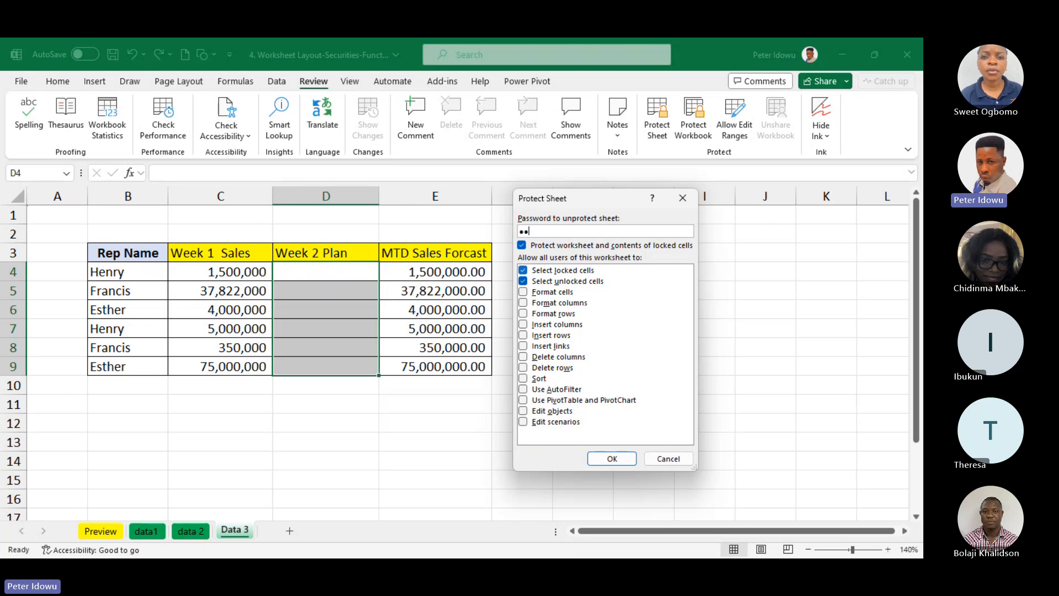
type("34")
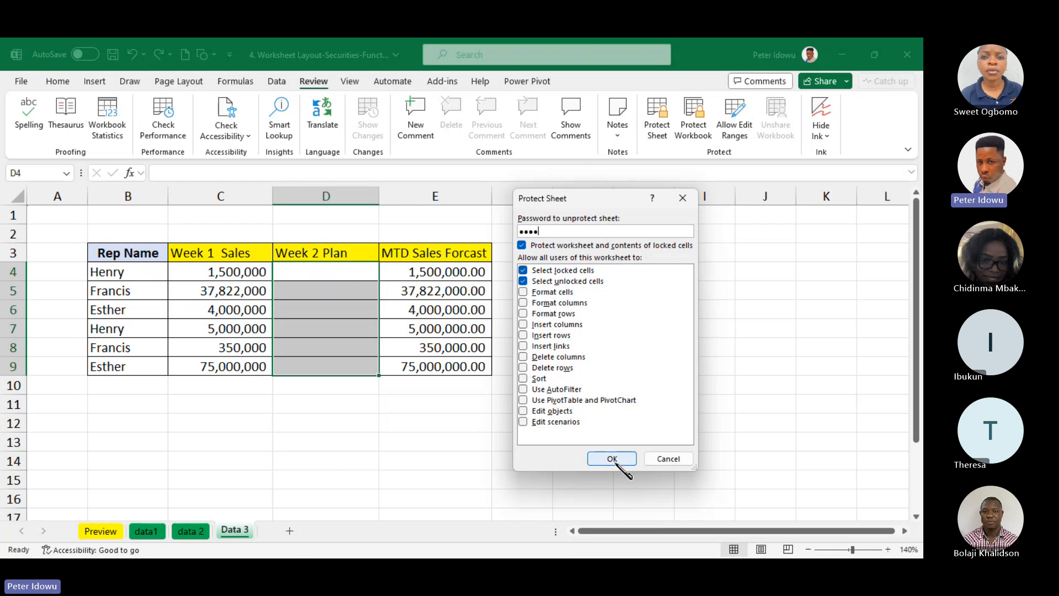
left_click(611, 458)
type("1")
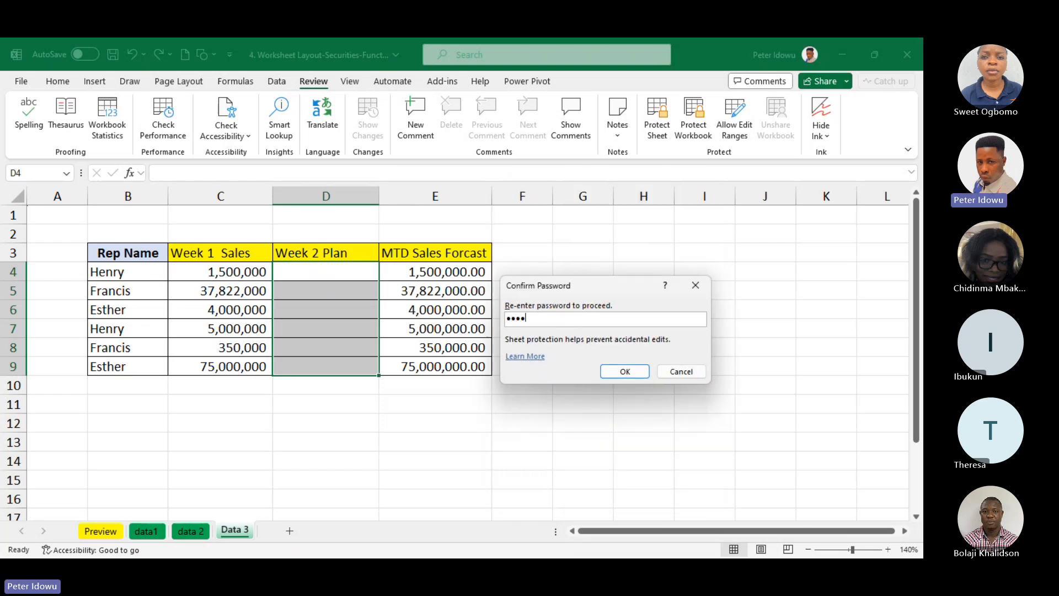
left_click(624, 372)
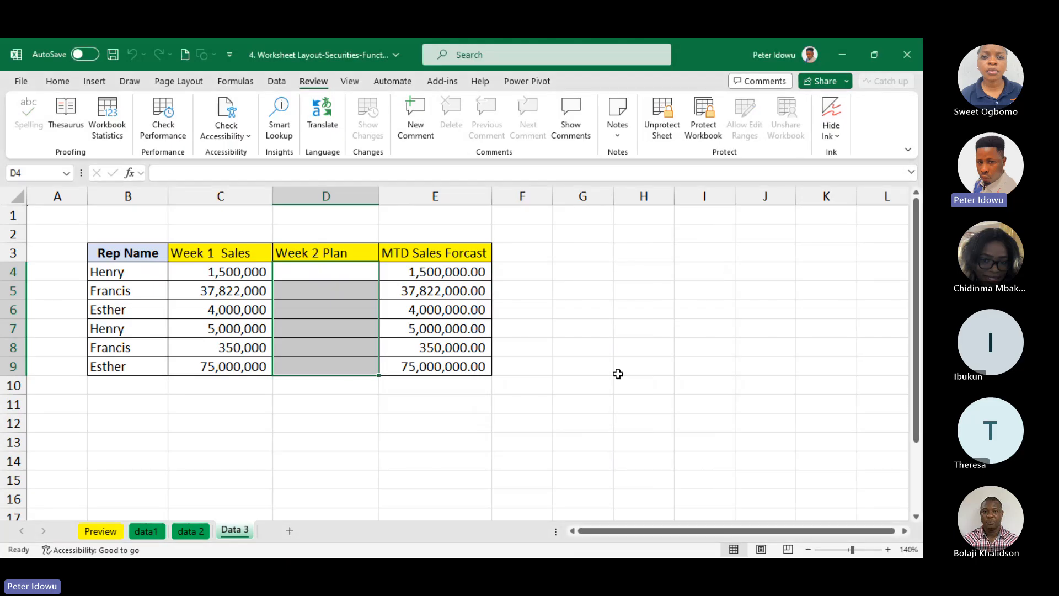
Try to edit MTD Sales Forcast cell E5, Week 1 Sales cell C5 and Rep Name cell B4 on the protected sheet
double_click(459, 289)
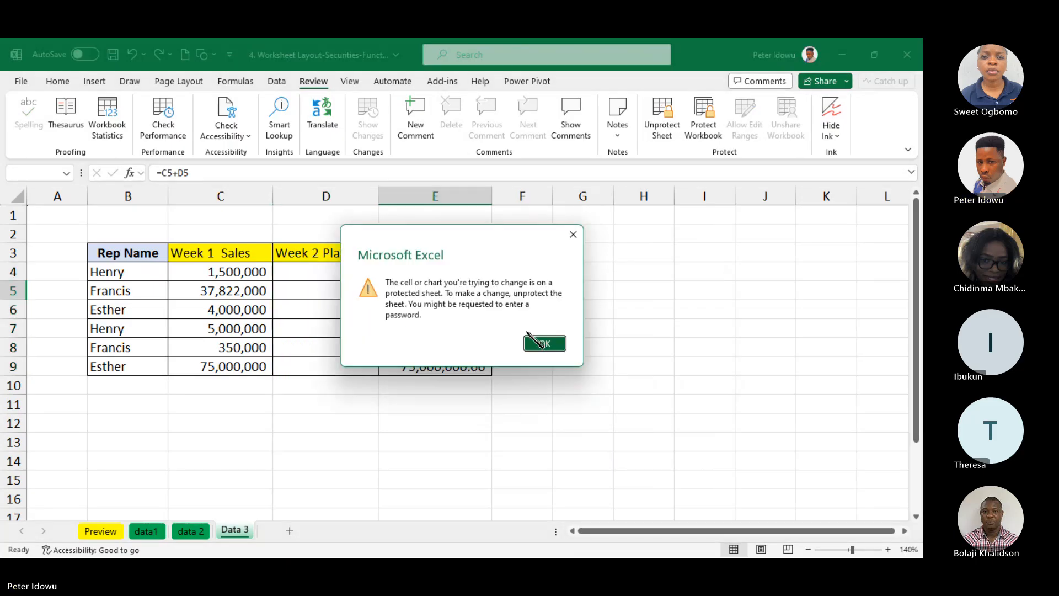
left_click(539, 343)
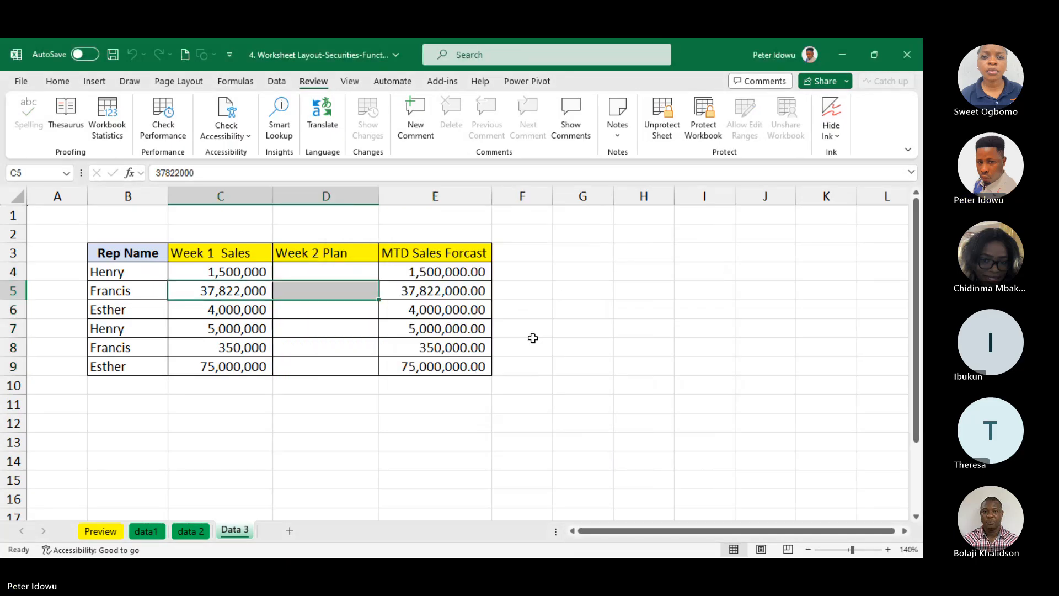
double_click(222, 294)
left_click(543, 344)
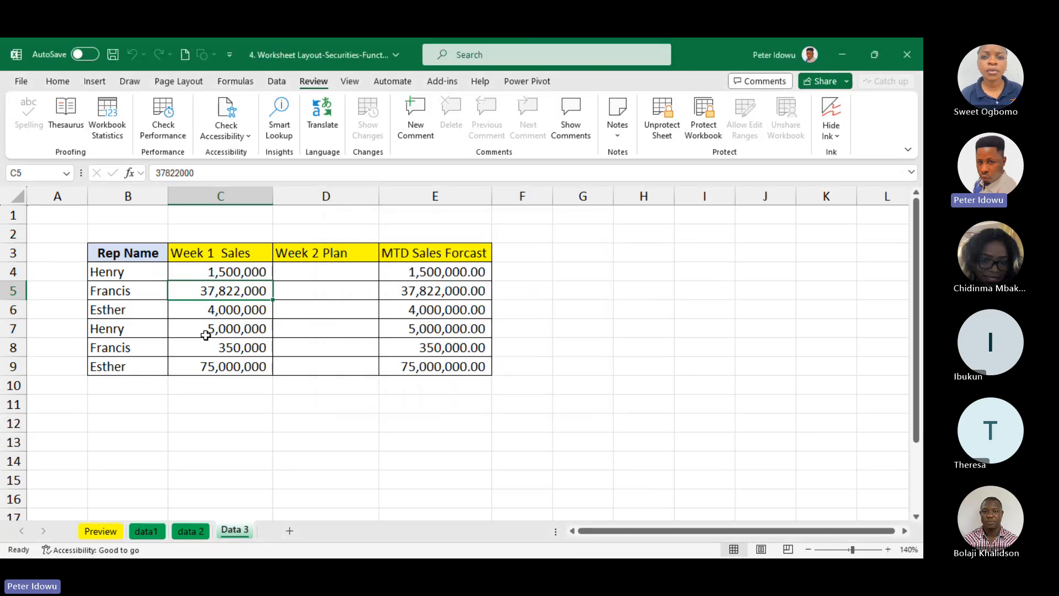
left_click(136, 300)
key("ctrl+Down")
key("ctrl+Up")
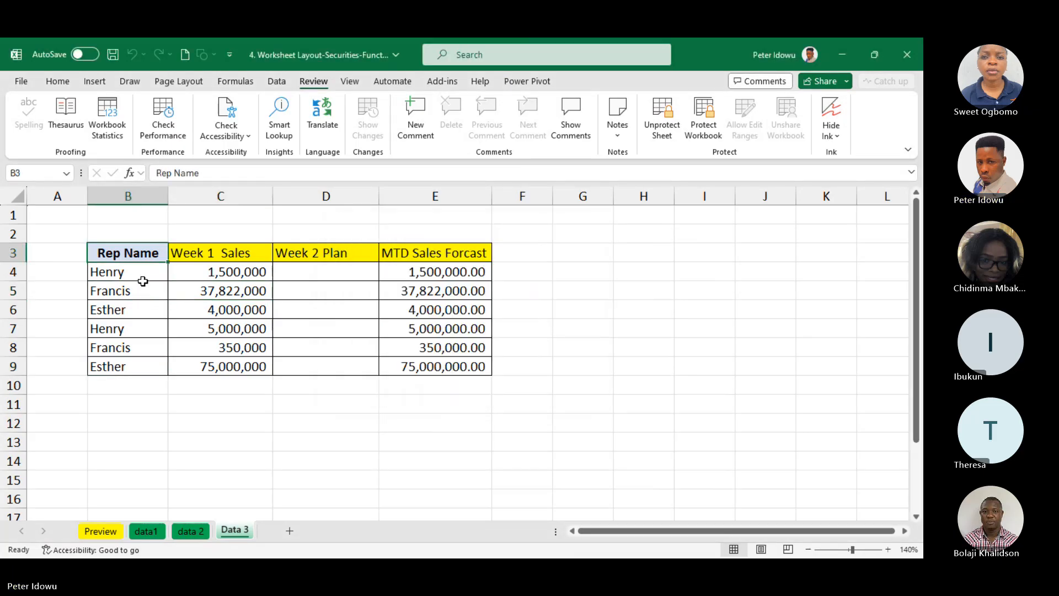
left_click(142, 278)
key("ctrl+Down")
double_click(142, 278)
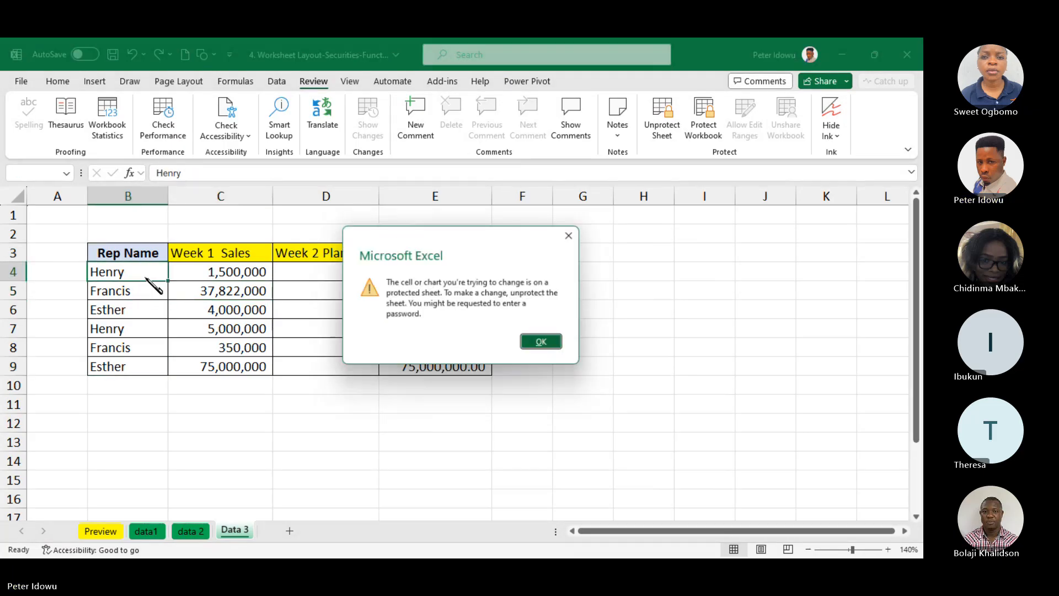
left_click(544, 344)
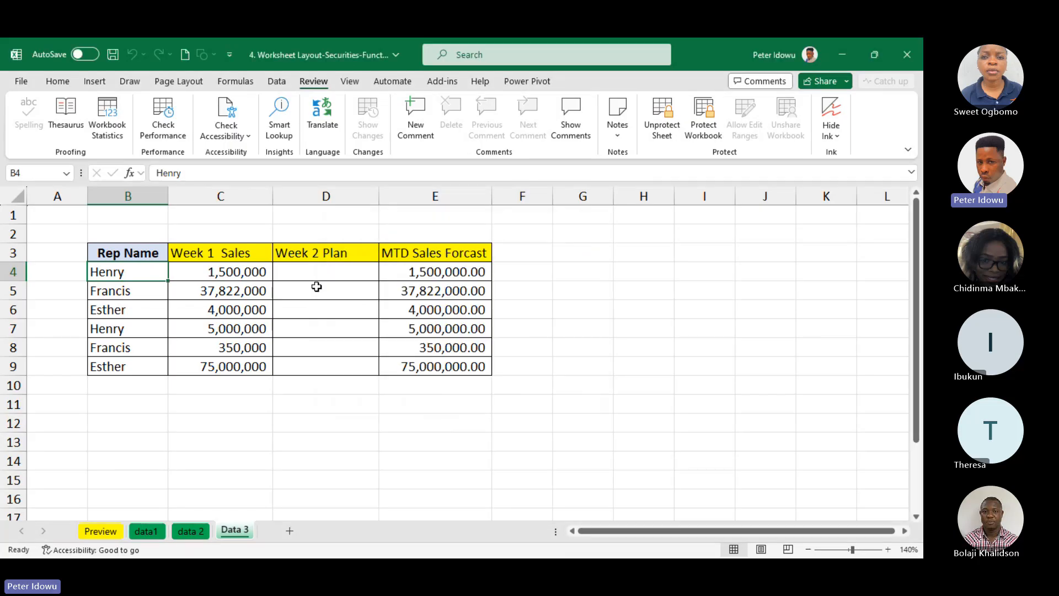
Test whether the Week 2 Plan cells in D4:D9 open for editing on the protected sheet, without entering any values
double_click(314, 269)
double_click(315, 290)
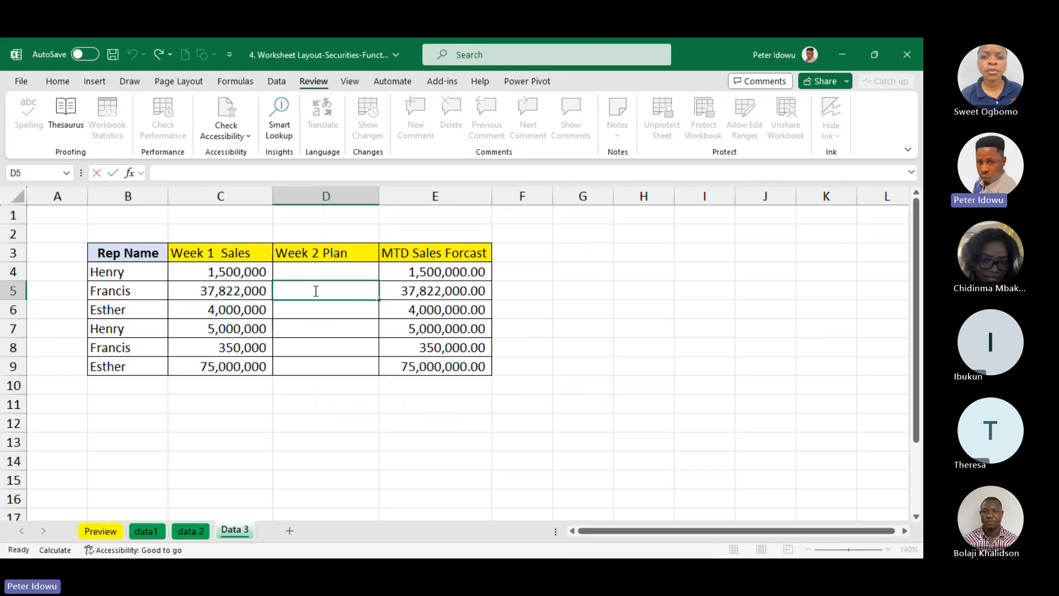
double_click(315, 310)
double_click(316, 330)
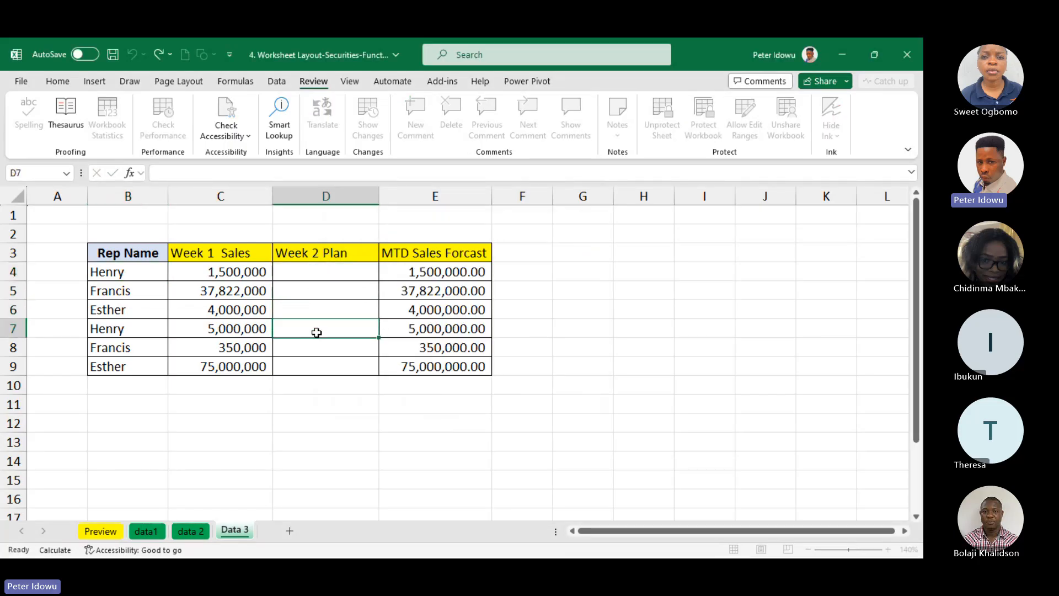
key("Up")
key("Up")
key("Up")
left_click(322, 347)
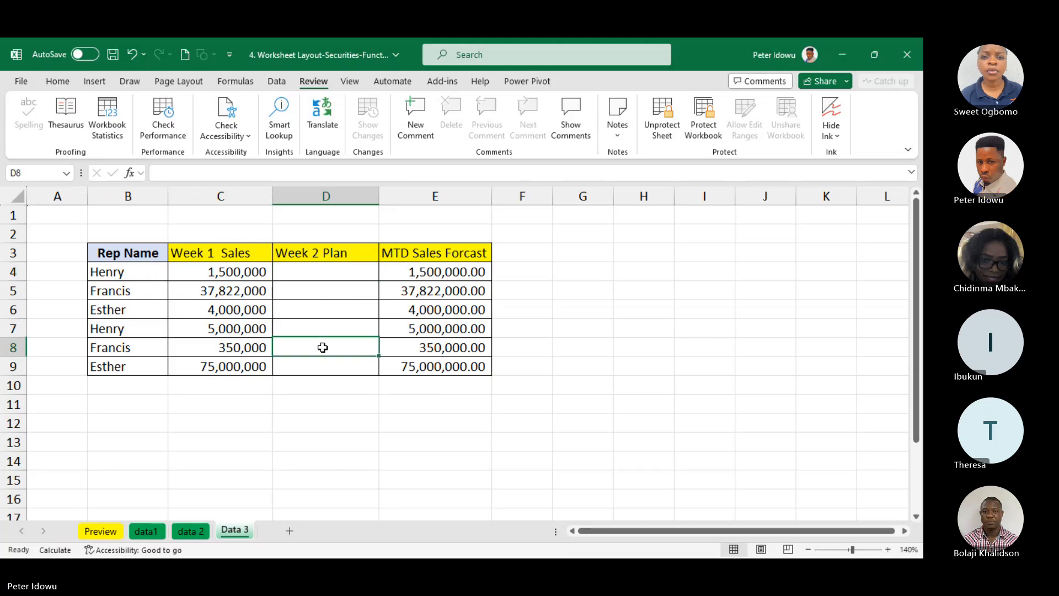
left_click(317, 362)
double_click(332, 293)
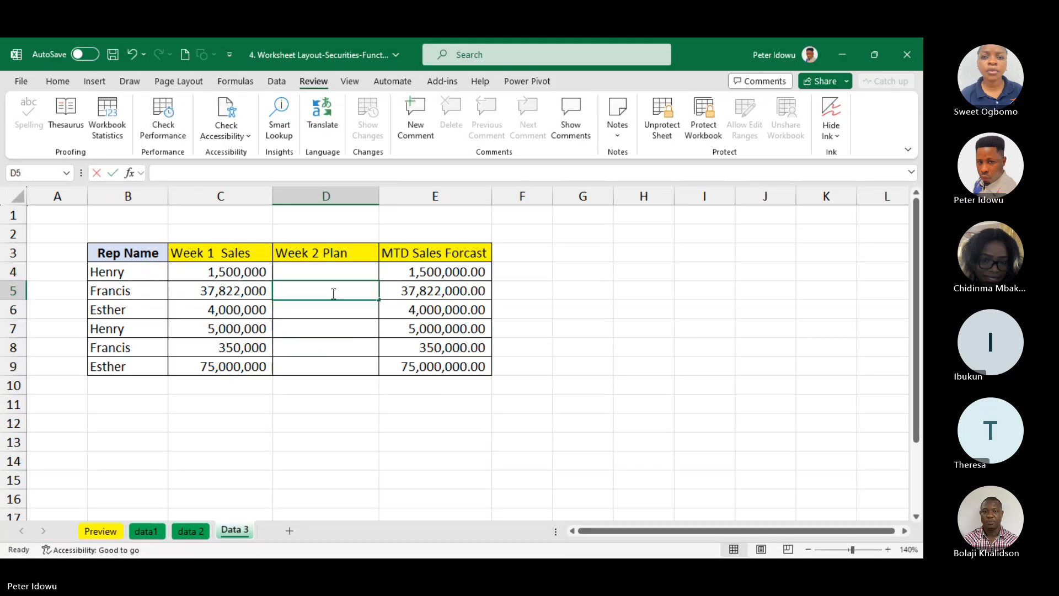
double_click(333, 271)
left_click(330, 323)
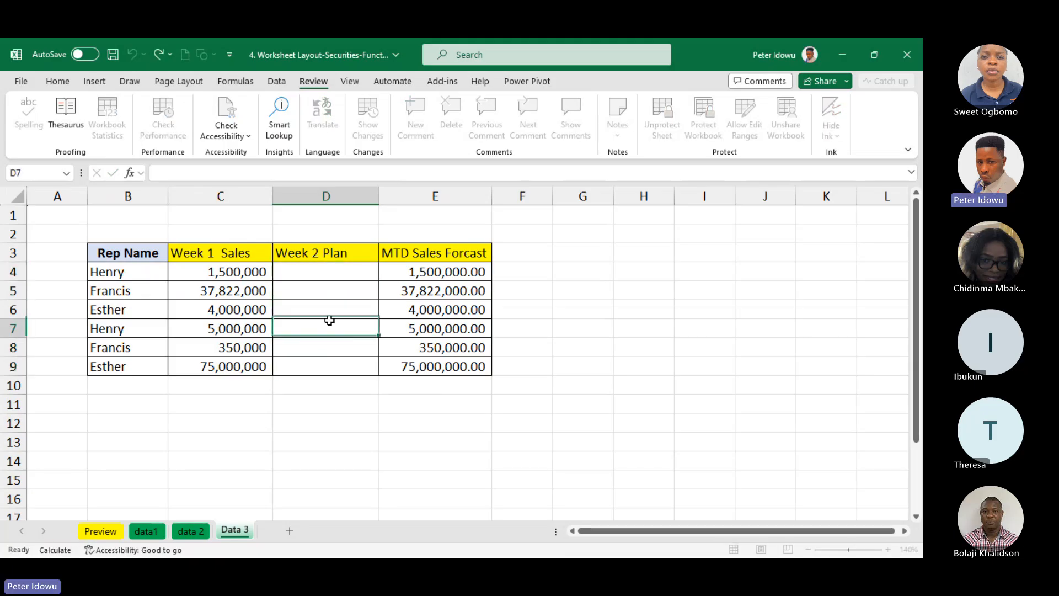
left_click(339, 286)
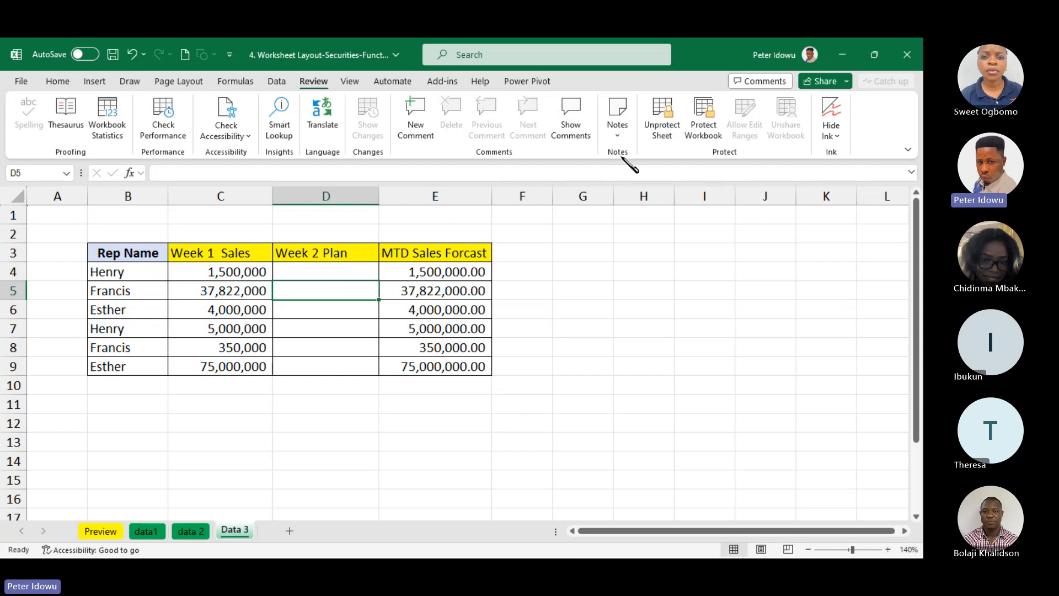
Unprotect the Data 3 sheet by entering the sheet password
left_click(662, 138)
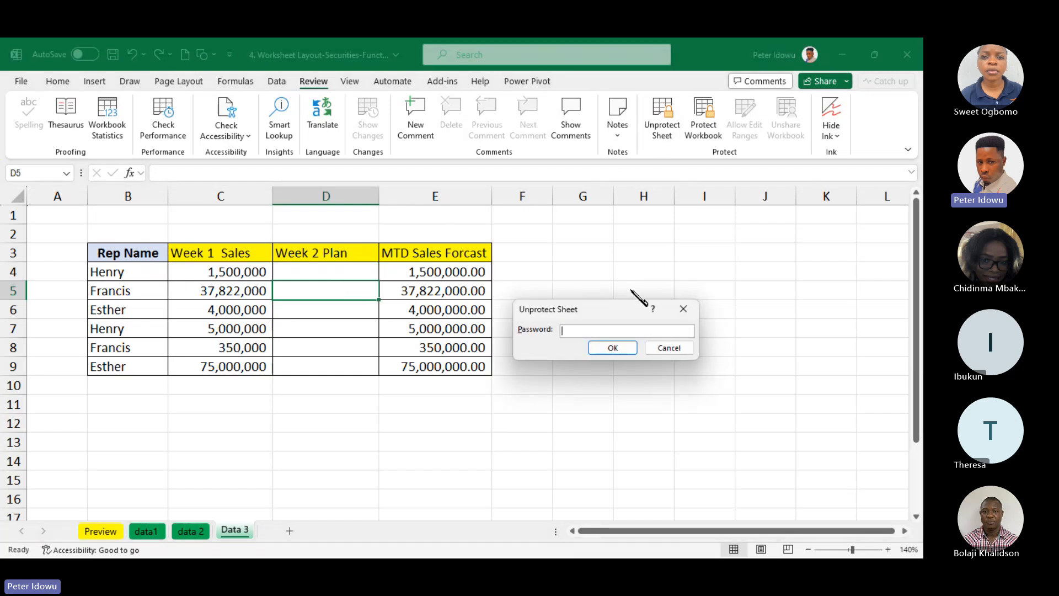
type("1234")
key("Return")
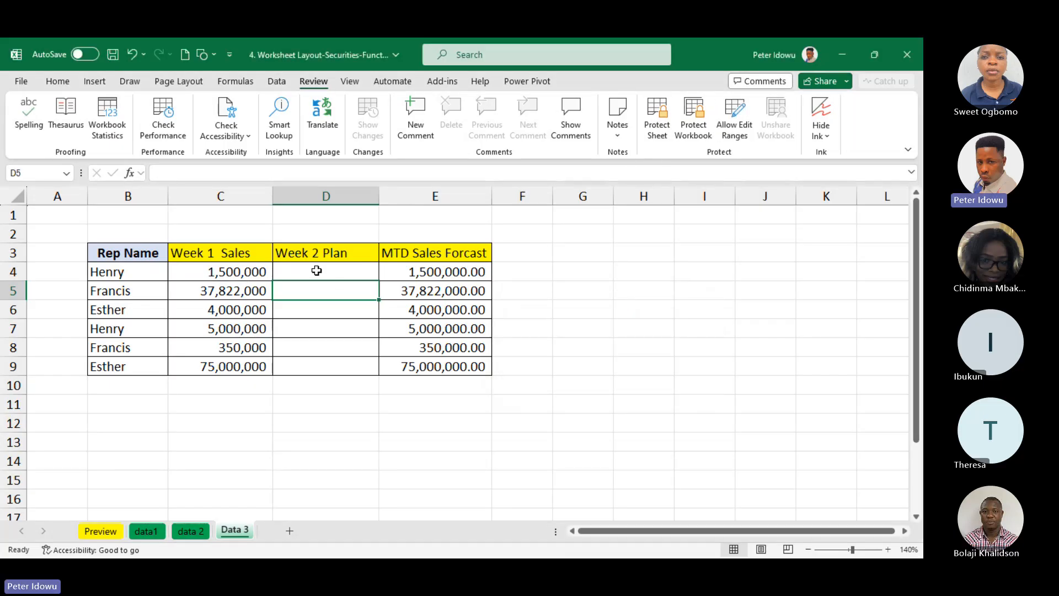
Check the cell protection settings of Week 2 Plan cells D4:D9, keeping the cells unlocked
left_click_drag(316, 271, 308, 365)
left_click(309, 365)
left_click_drag(314, 263, 314, 360)
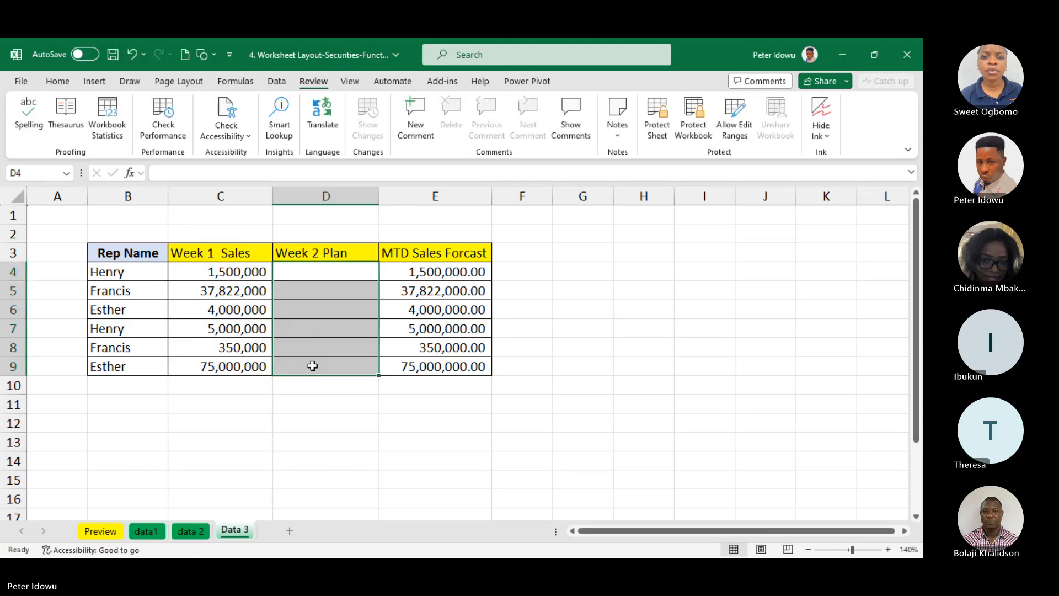
right_click(314, 361)
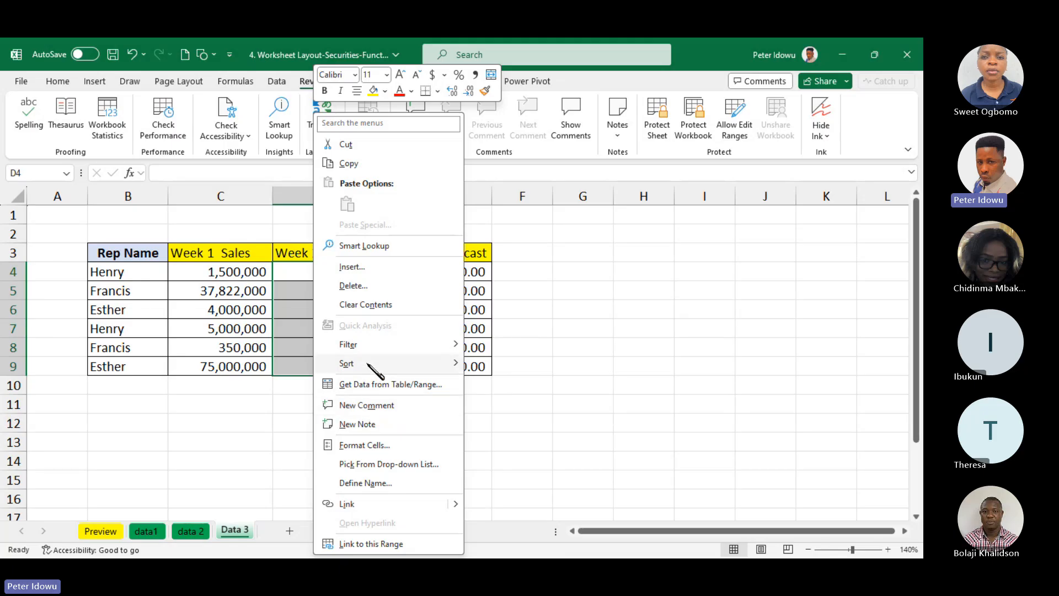
left_click(364, 445)
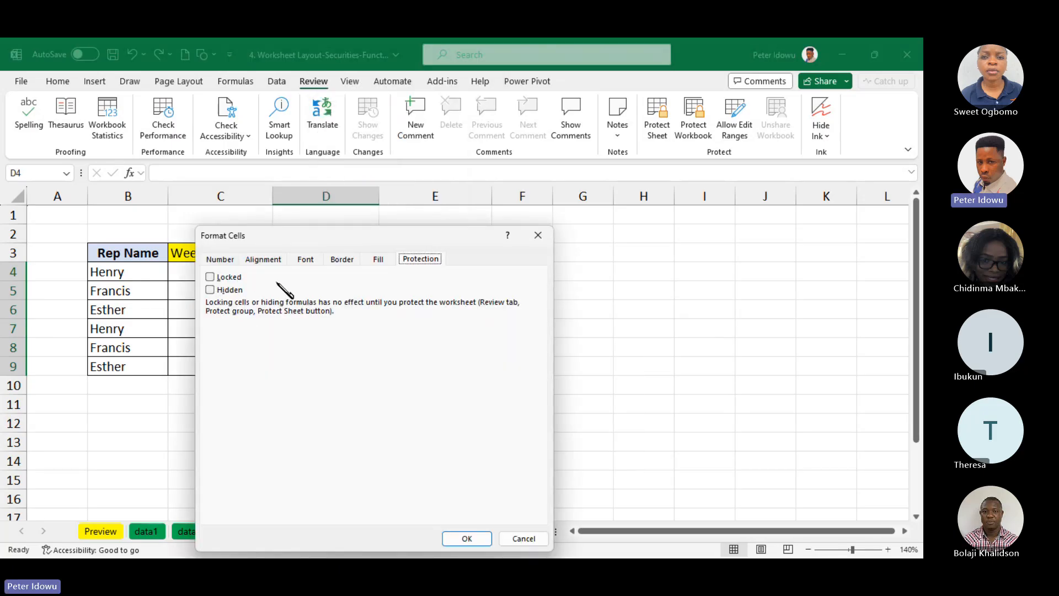
left_click(209, 277)
left_click(467, 538)
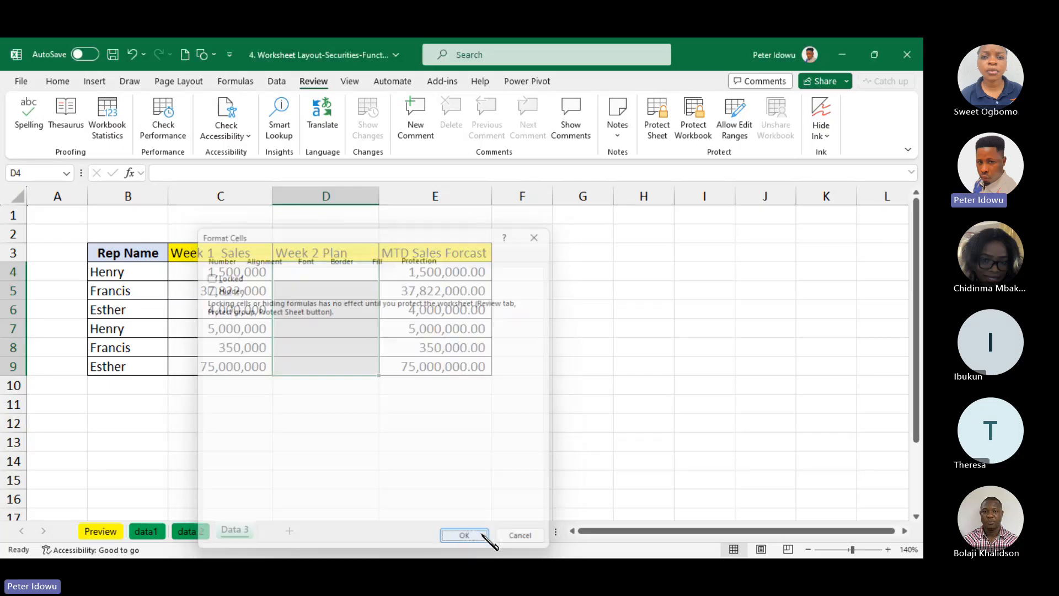
left_click(657, 119)
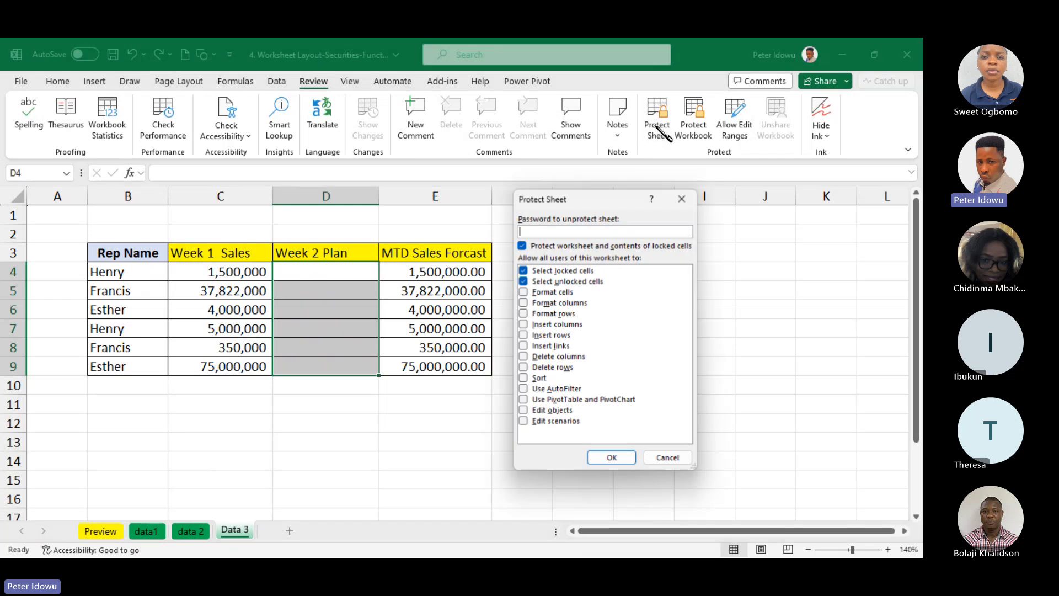
type("1")
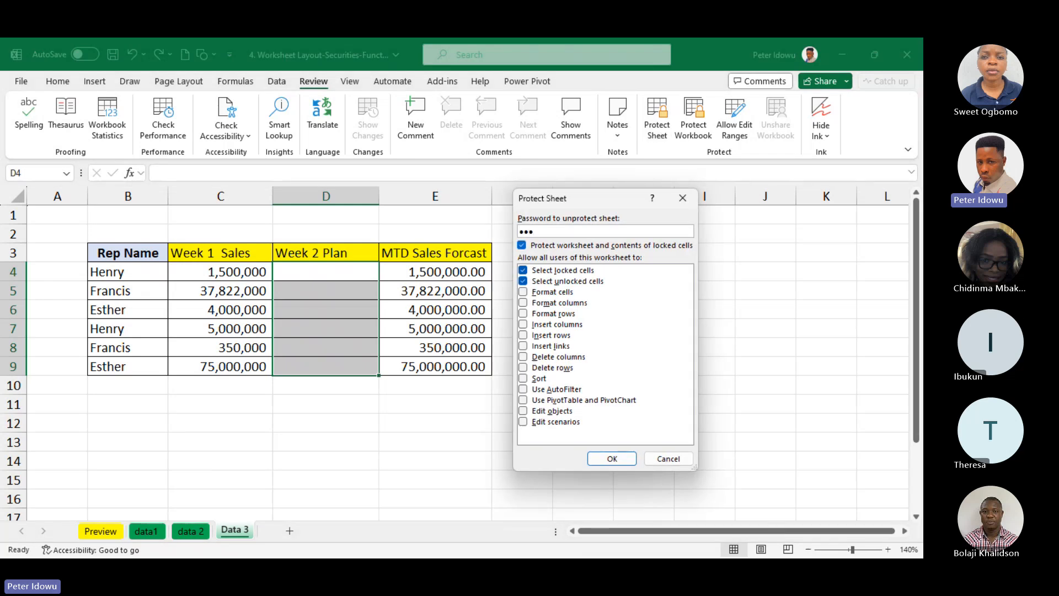
left_click(580, 248)
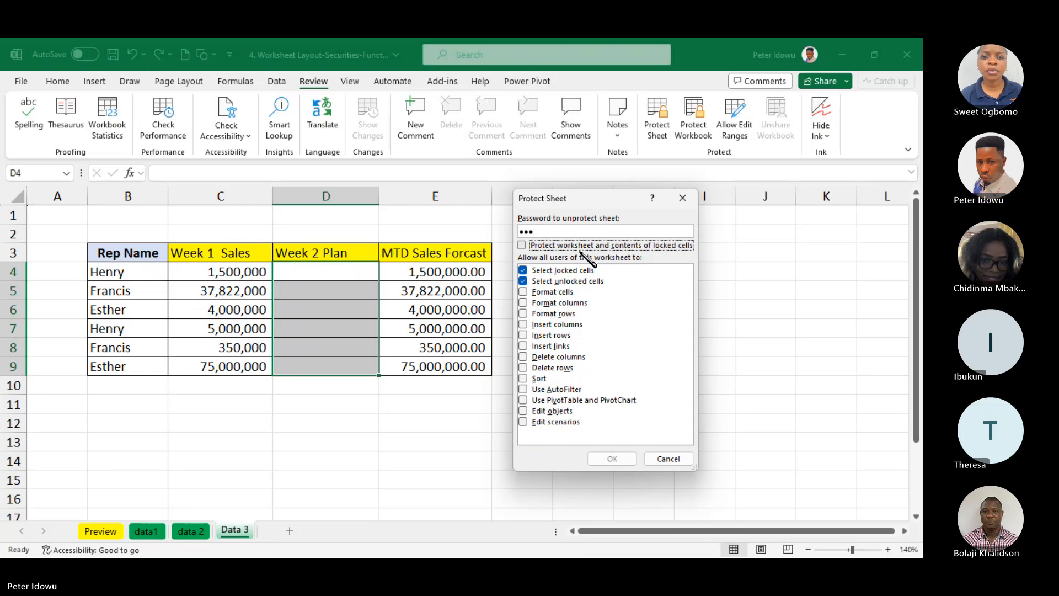
left_click(573, 233)
key("BackSpace")
key("BackSpace")
key("BackSpace")
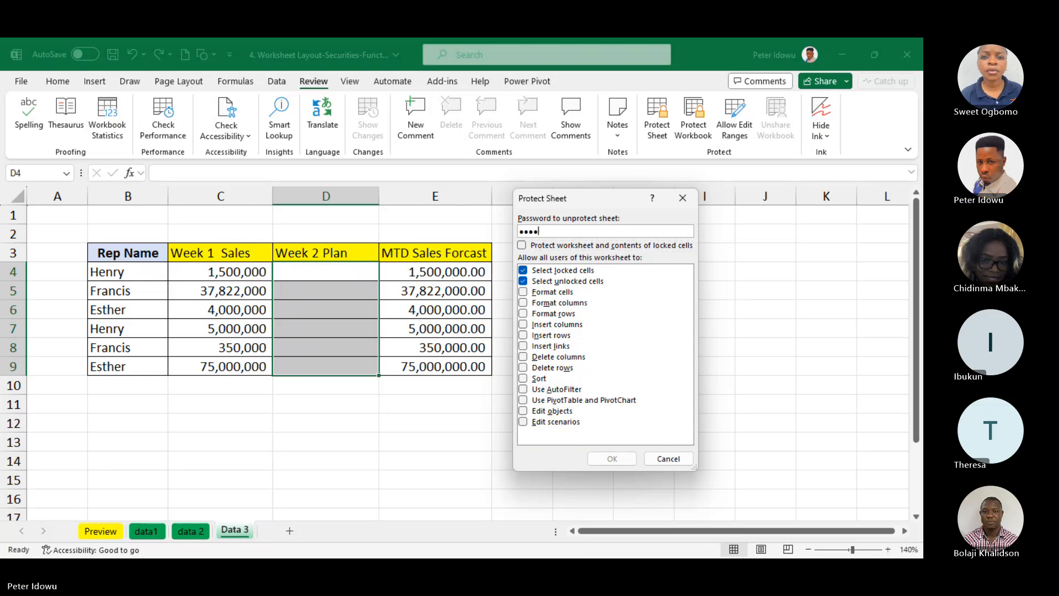
key("BackSpace")
type("12")
key("Escape")
left_click(657, 137)
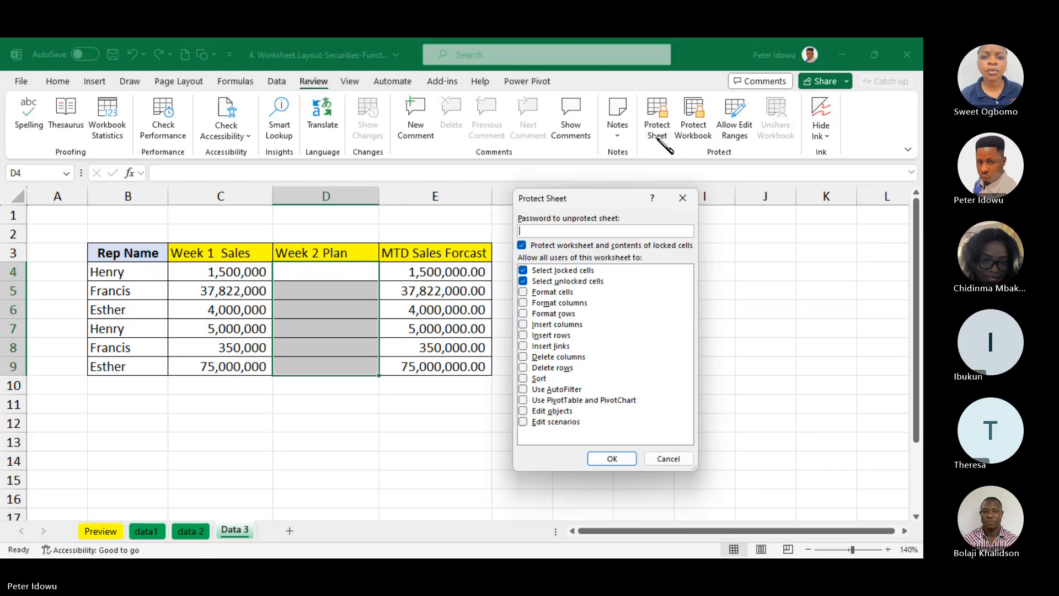
key("Escape")
left_click(323, 228)
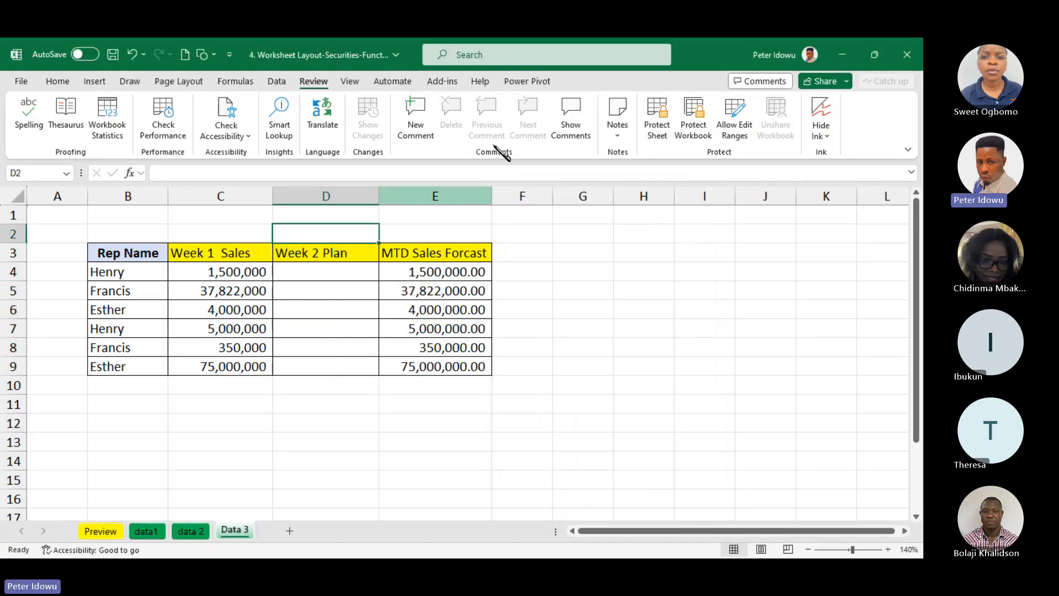
Protect the Data 3 sheet with a password and default user permissions, re-entering the password to confirm
left_click(655, 112)
type("12")
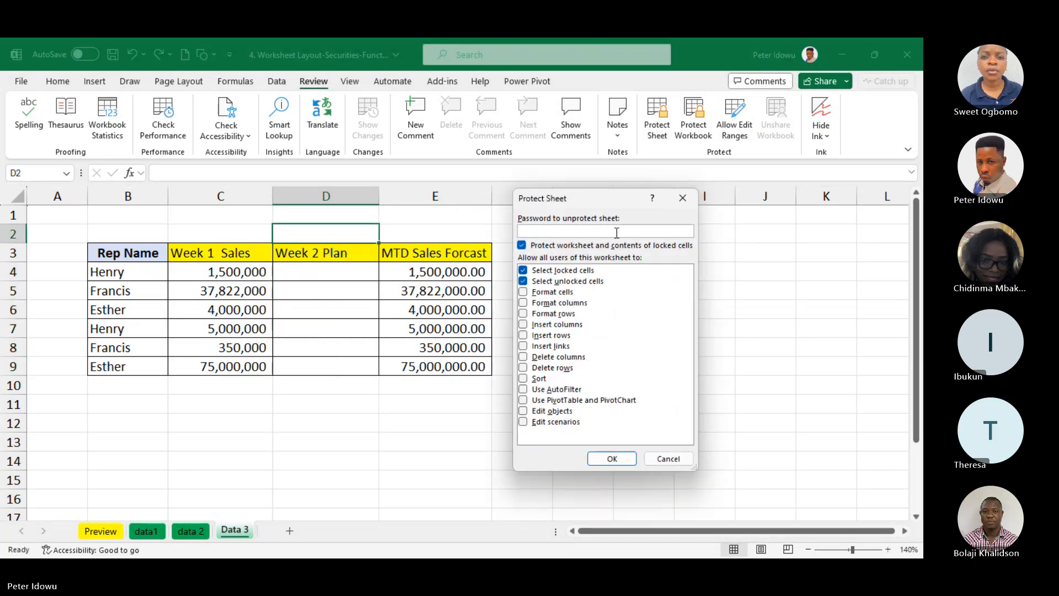
type("34")
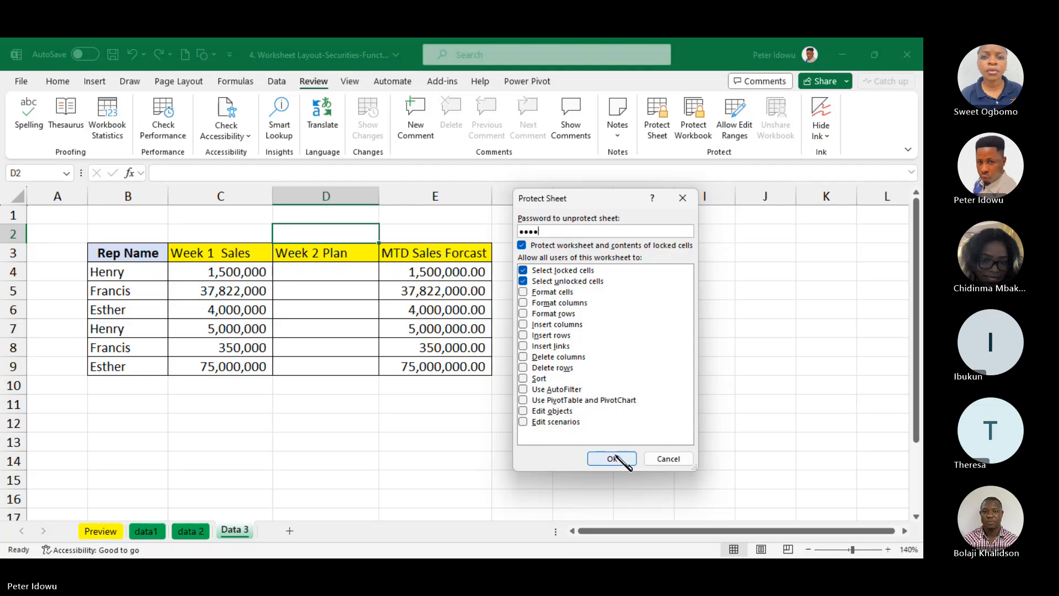
left_click(613, 459)
type("12")
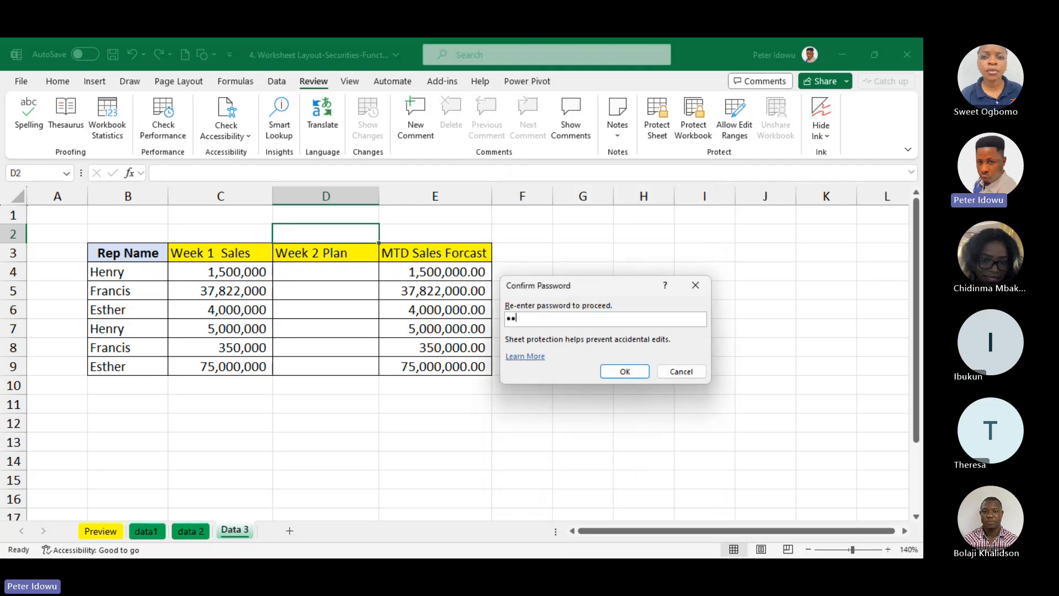
type("34")
left_click(629, 372)
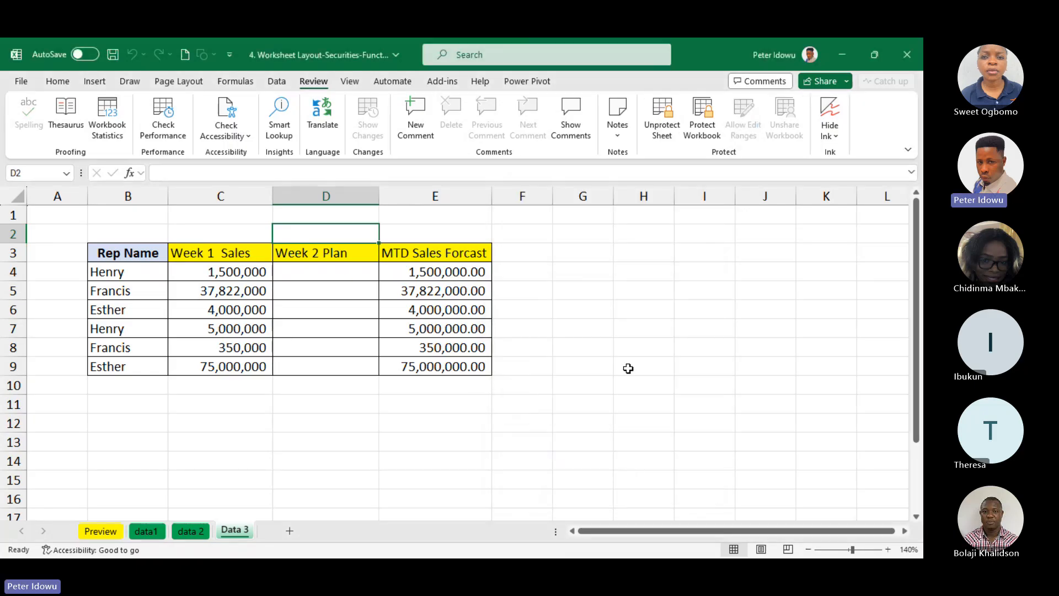
Test whether the Week 2 Plan cells open for editing on the protected Data 3 sheet, without entering values
double_click(359, 306)
double_click(324, 272)
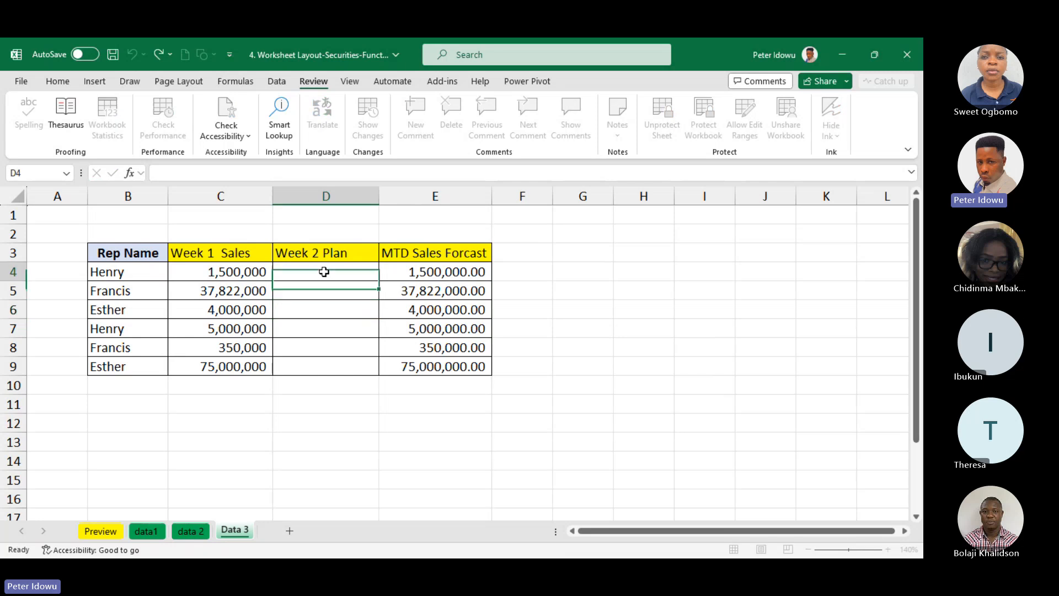
left_click(324, 295)
left_click(317, 329)
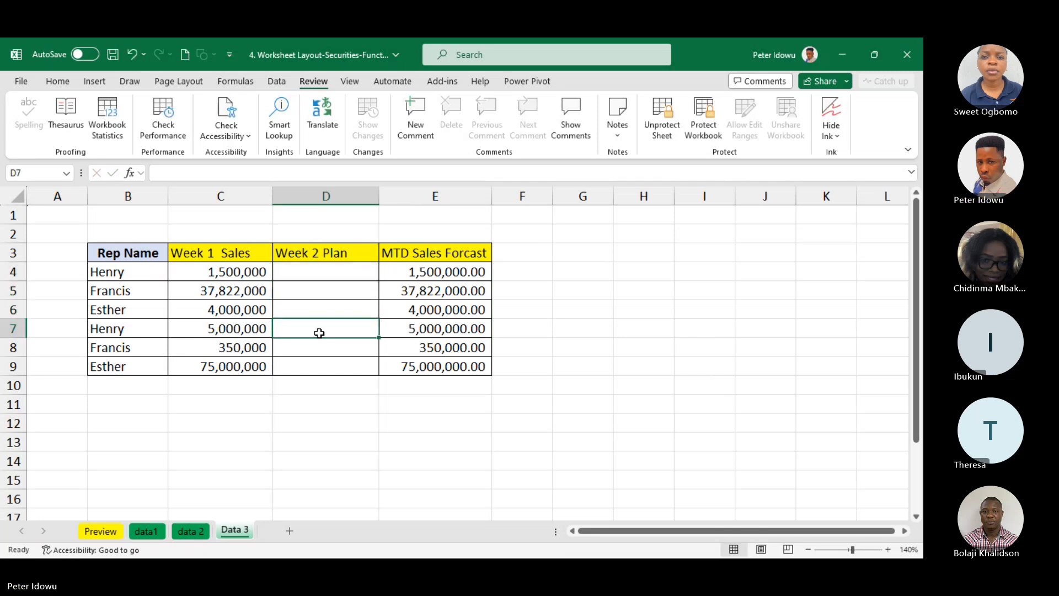
left_click(319, 344)
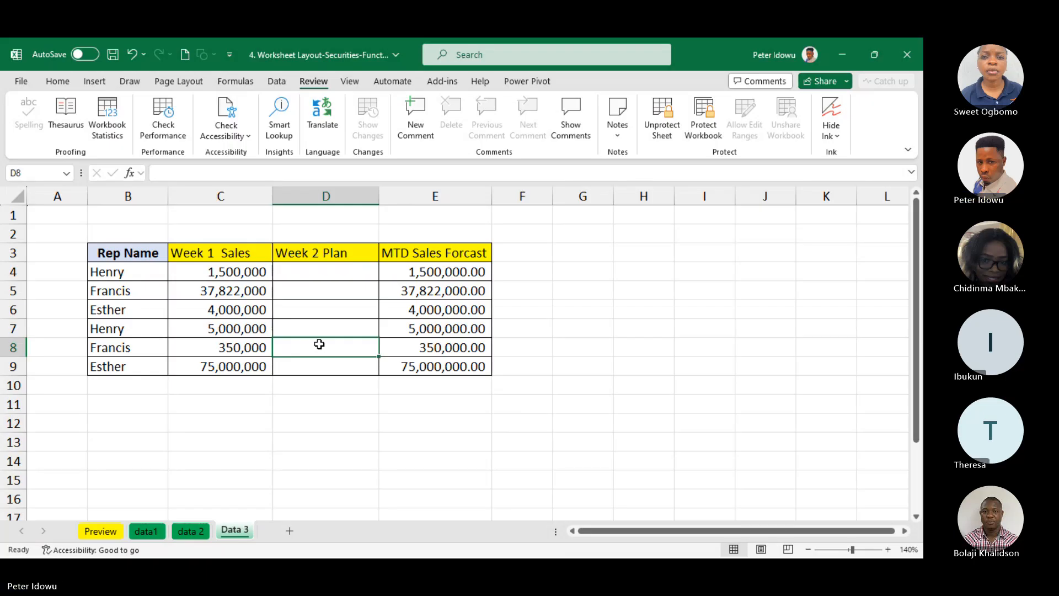
left_click(385, 275)
left_click(275, 285)
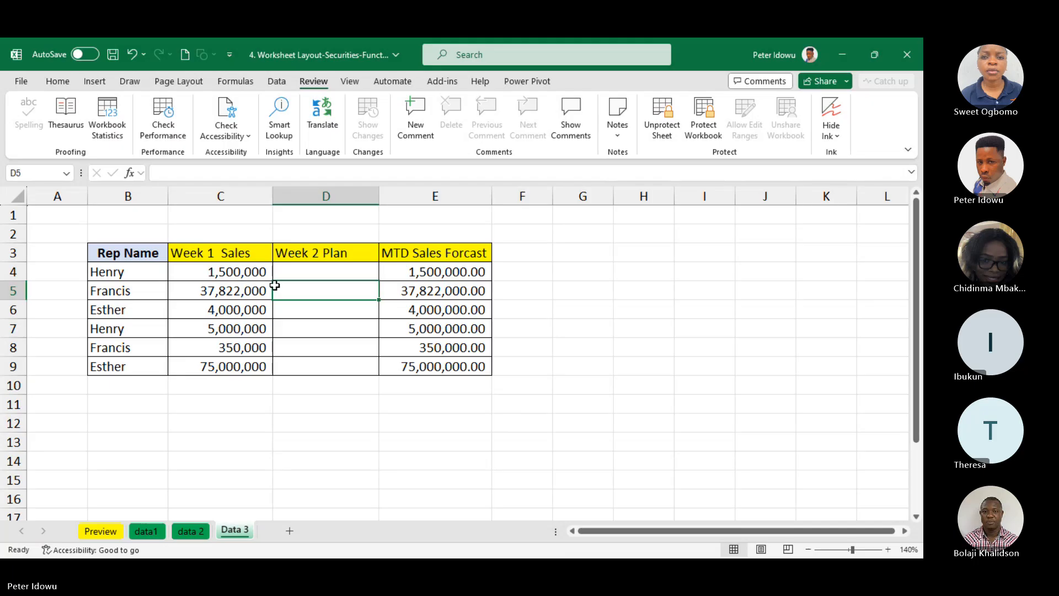
left_click(193, 311)
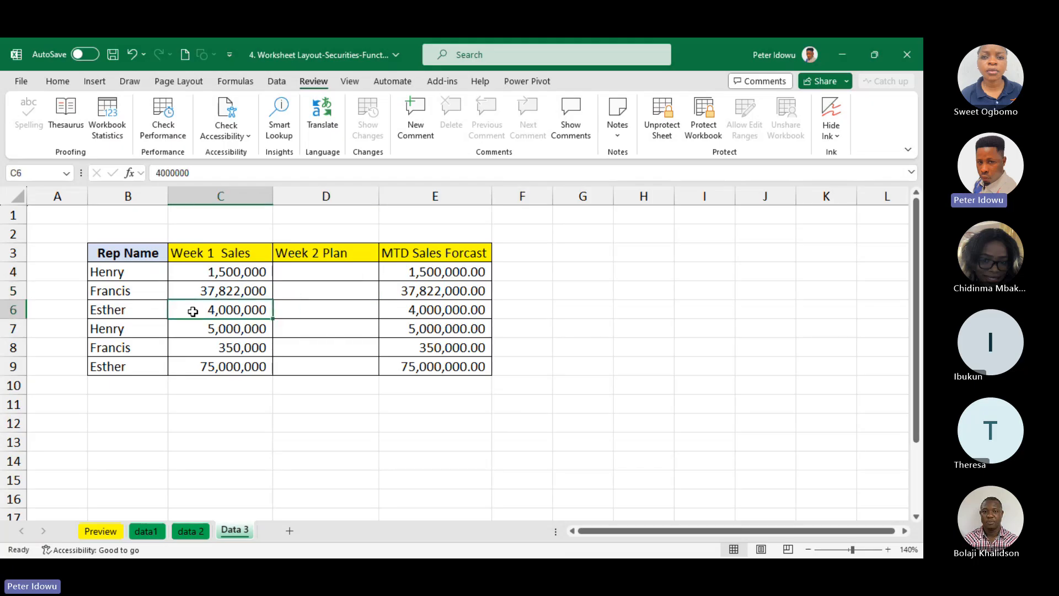
Switch to the data 2 sheet and try to edit Jun-21 cell D4, dismissing the protection message
left_click(191, 531)
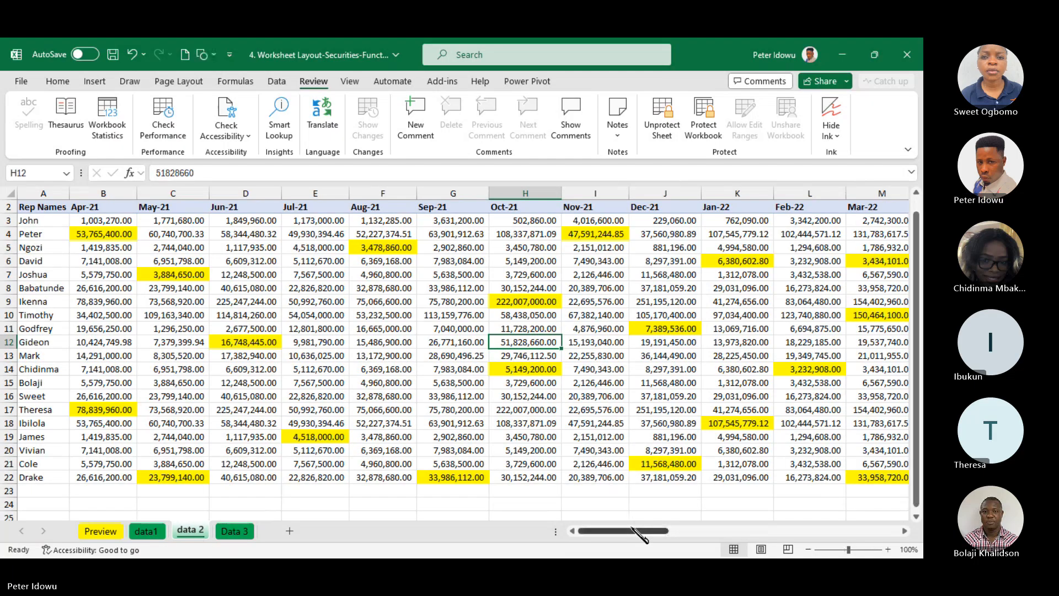
left_click_drag(635, 530, 415, 543)
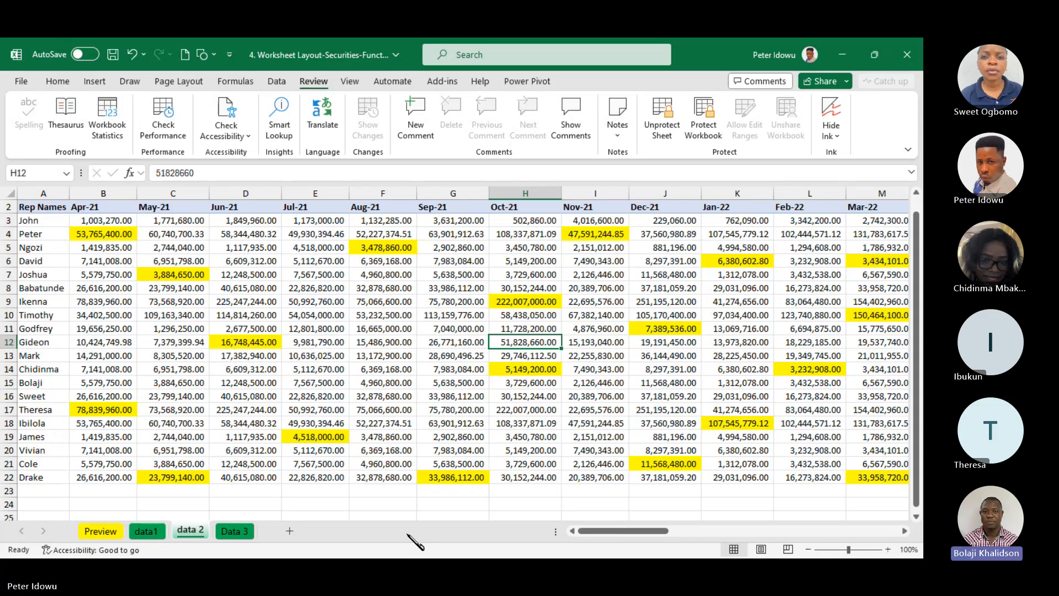
double_click(251, 234)
left_click(552, 344)
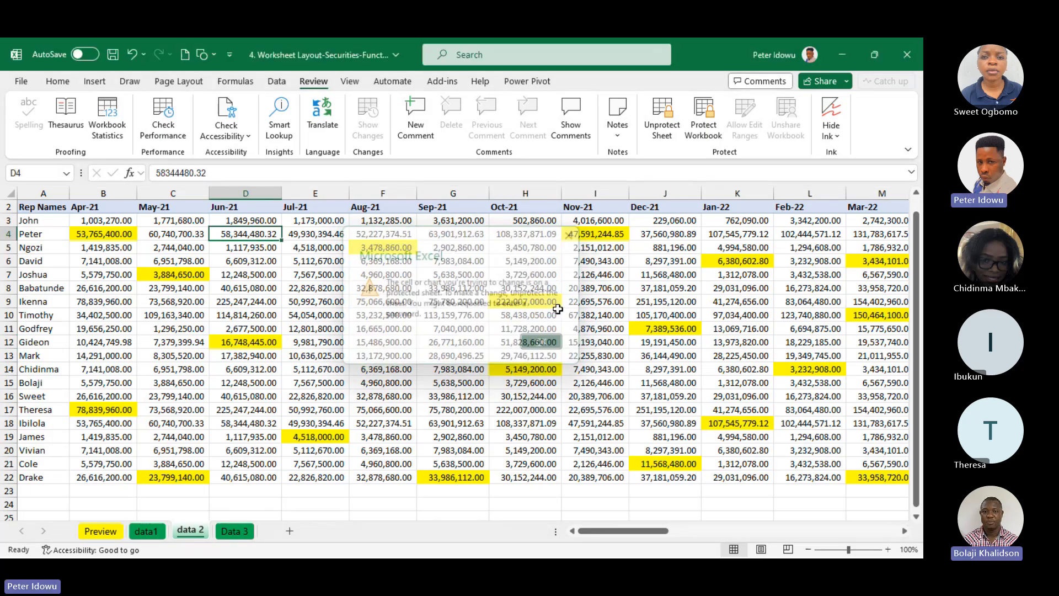
Unprotect the data 2 sheet by entering the sheet password
left_click(662, 116)
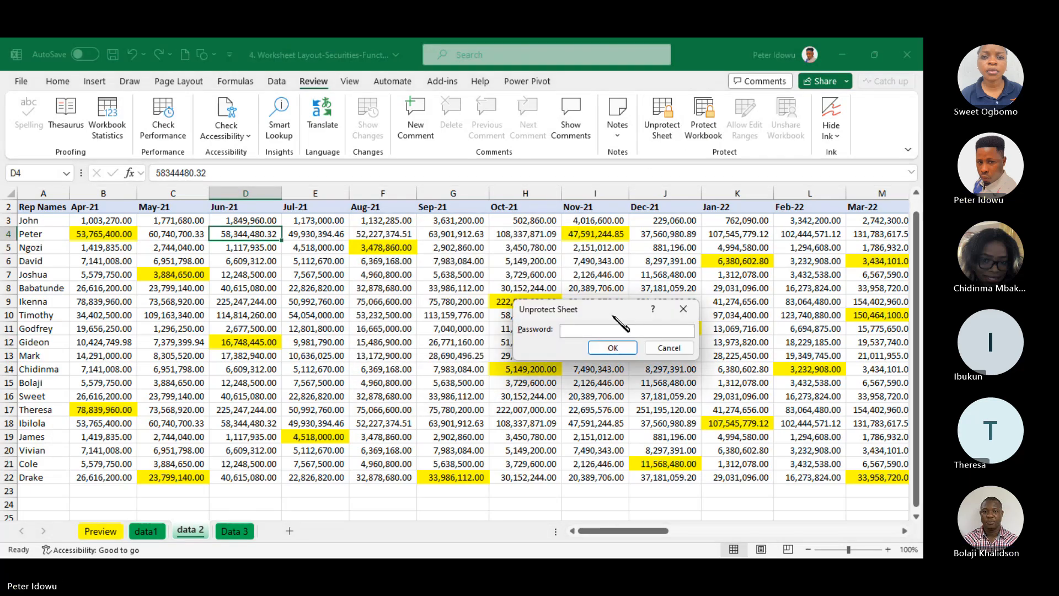
type("••••")
key("Return")
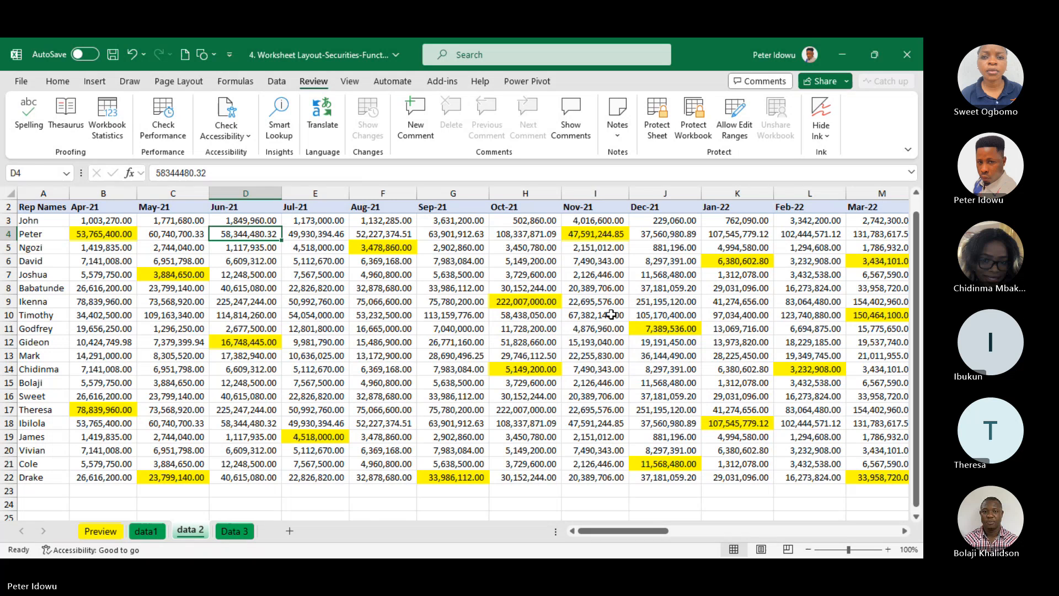
Examine the yellow-highlighted cells scattered across the monthly sales columns of the data 2 sheet
left_click(98, 221)
left_click(173, 237)
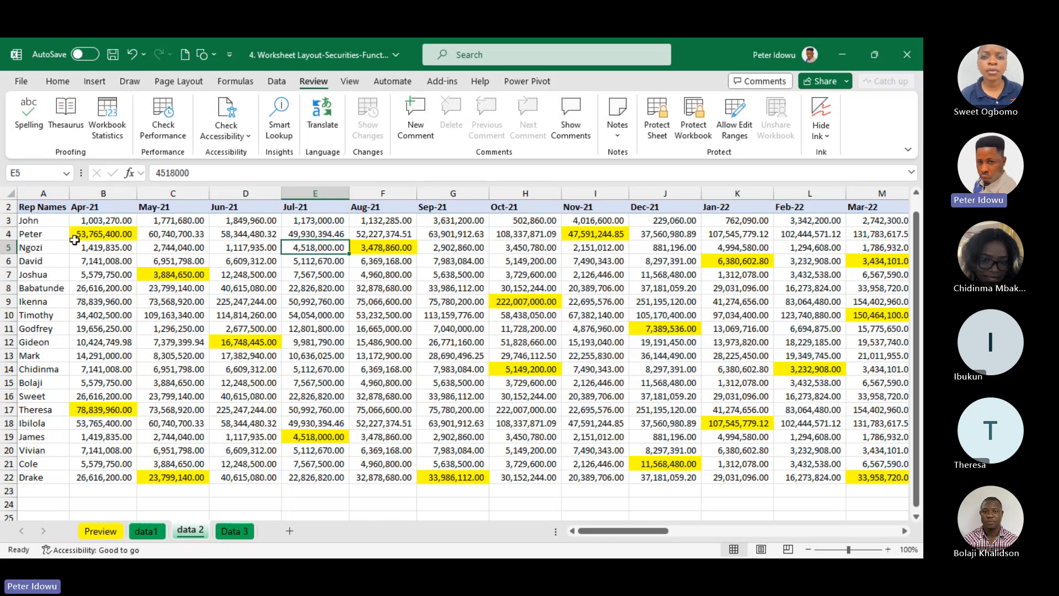
left_click(93, 233)
left_click(158, 273)
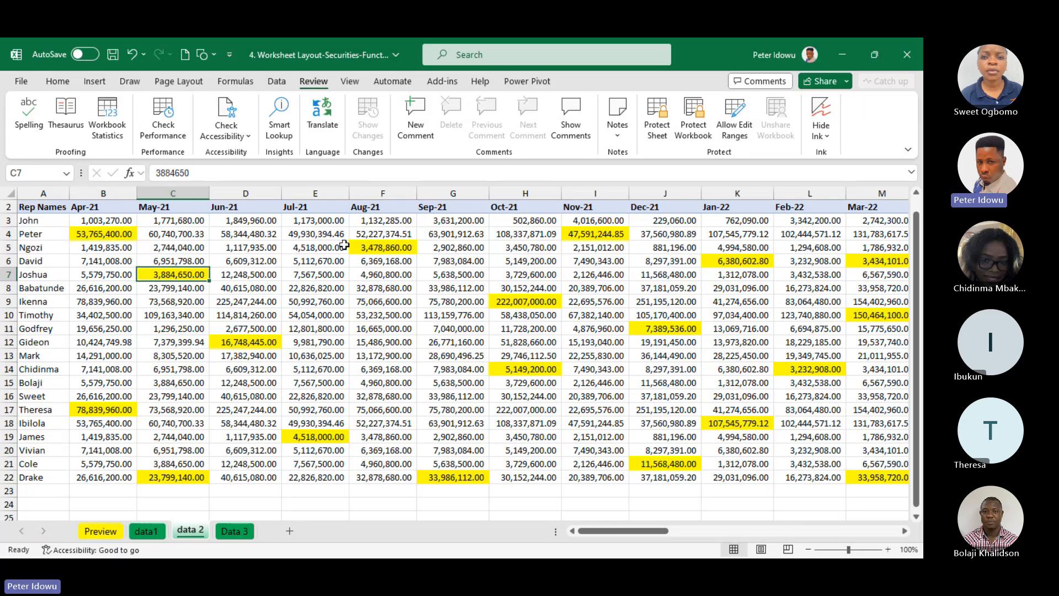
left_click_drag(344, 245, 546, 301)
left_click(544, 301)
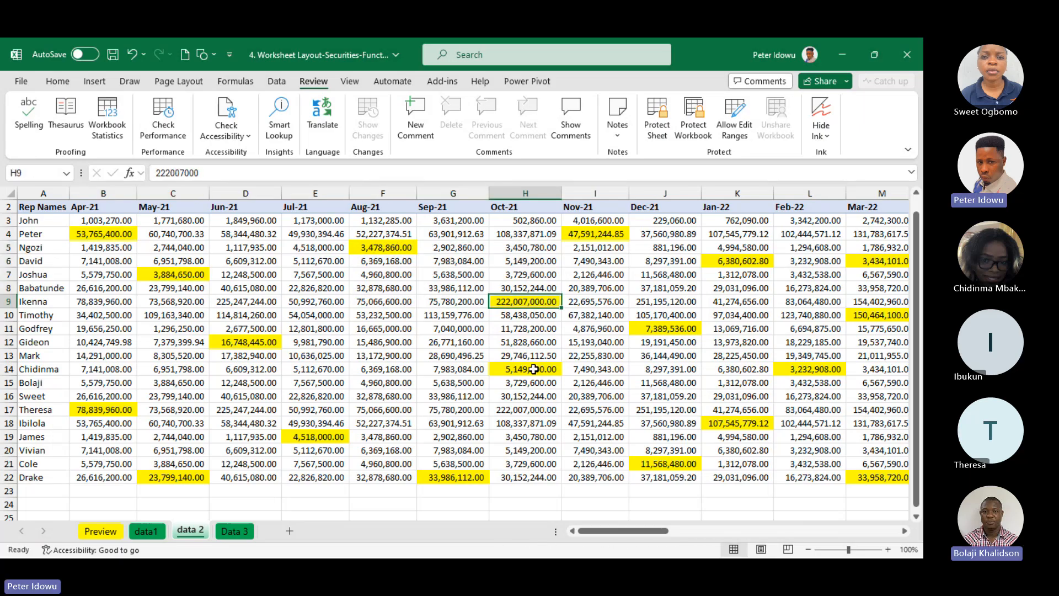
left_click(533, 372)
left_click(666, 298)
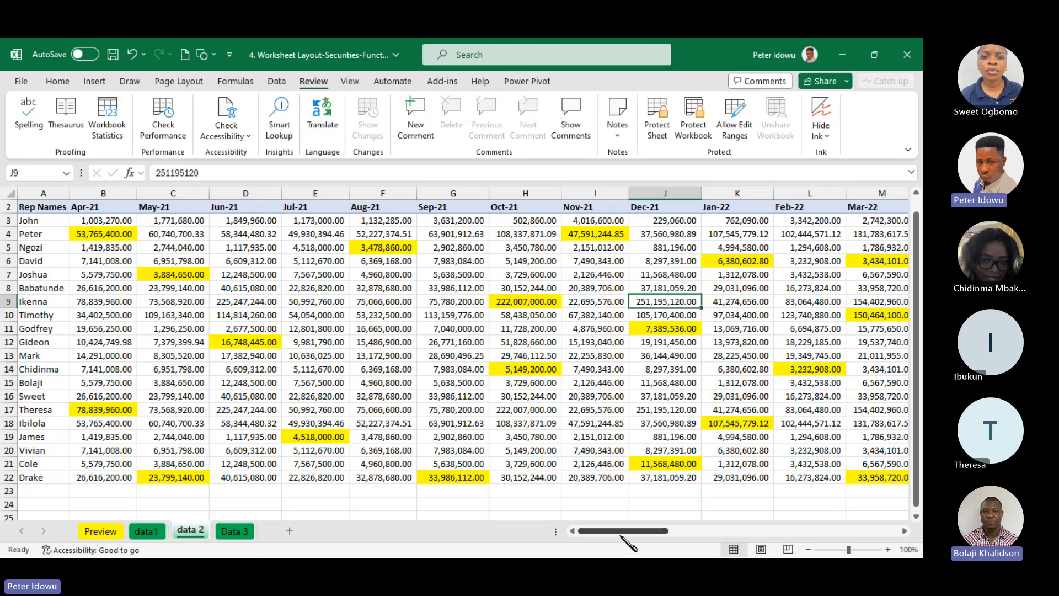
left_click_drag(622, 534, 101, 239)
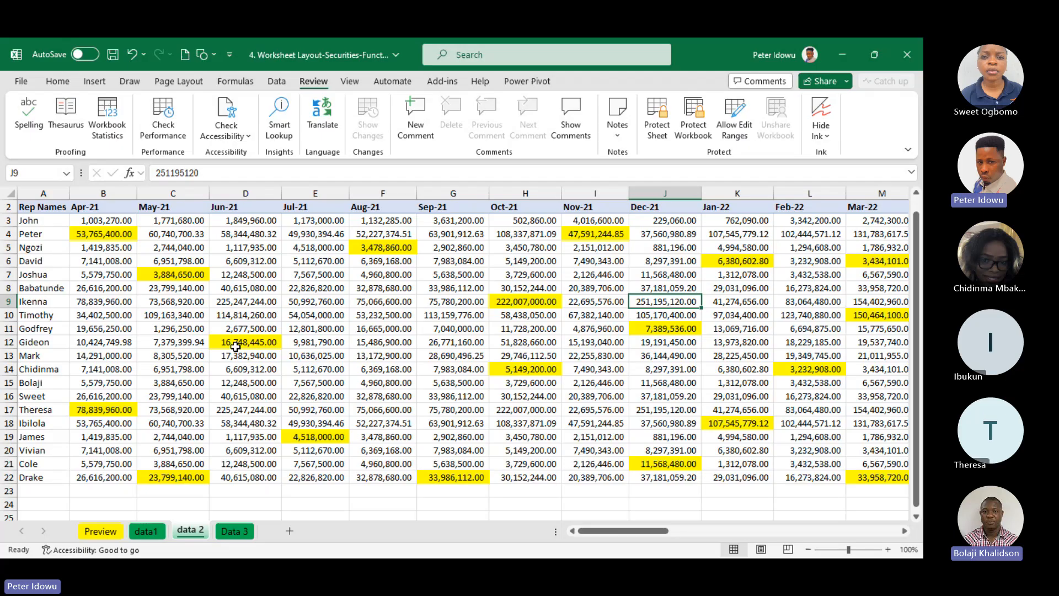
left_click(290, 408)
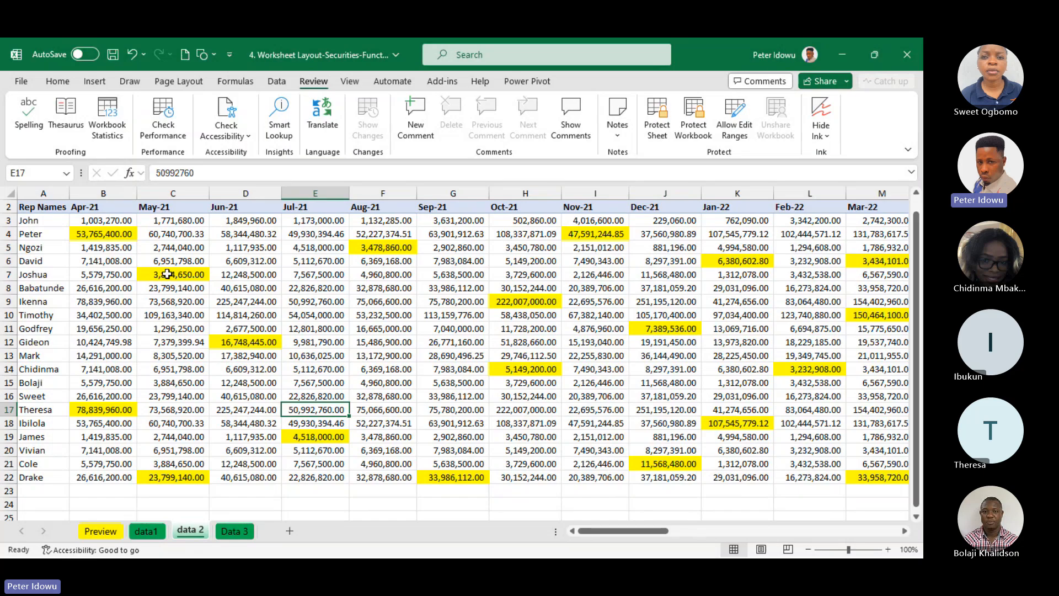
Select the whole data range on the data 2 sheet from A3 to its last column and row
left_click(45, 220)
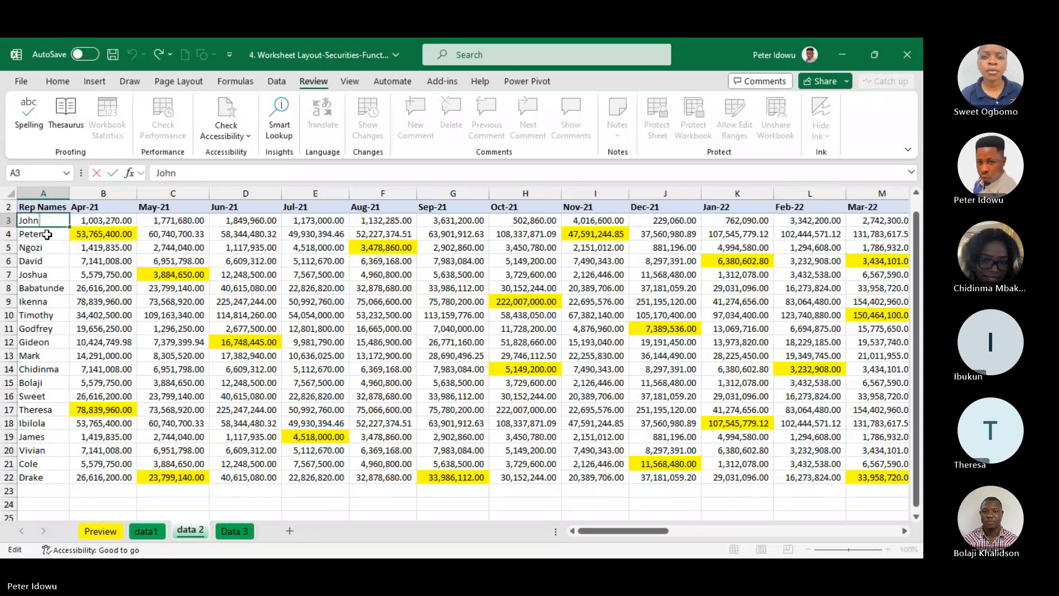
key("ctrl+shift+Right")
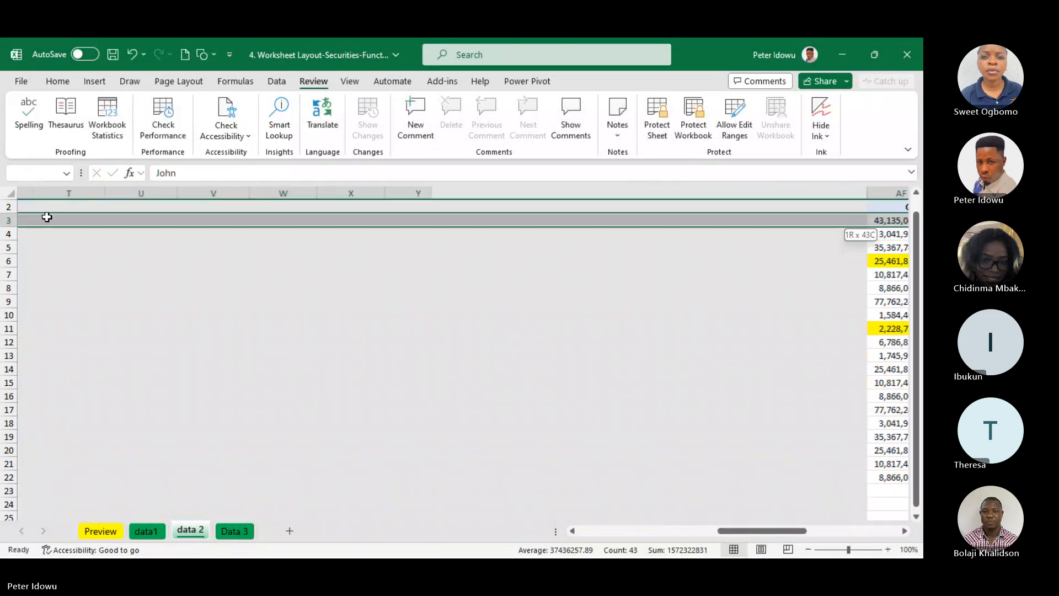
key("ctrl+shift+Down")
left_click_drag(844, 541, 412, 516)
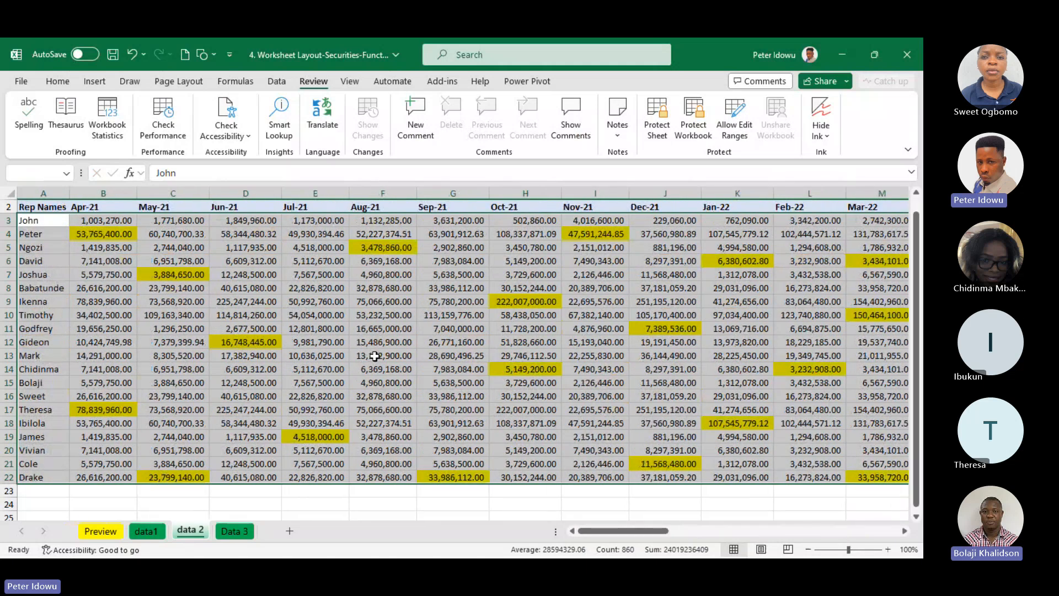
key("ctrl+f")
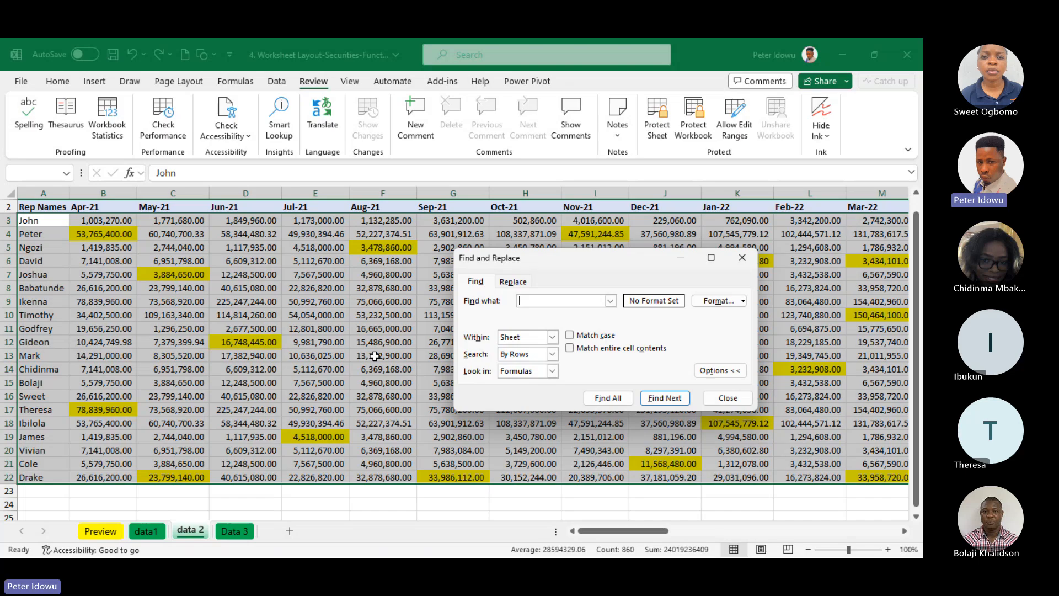
key("Escape")
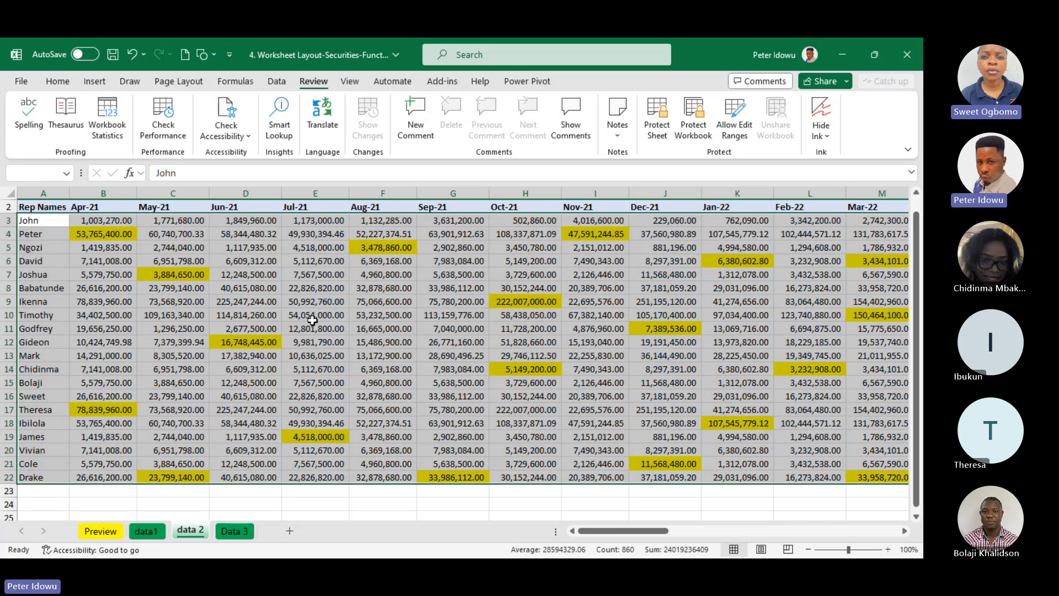
Add filters to the header row of the data 2 sheet, starting from Rep Names in A2
key("ctrl+f")
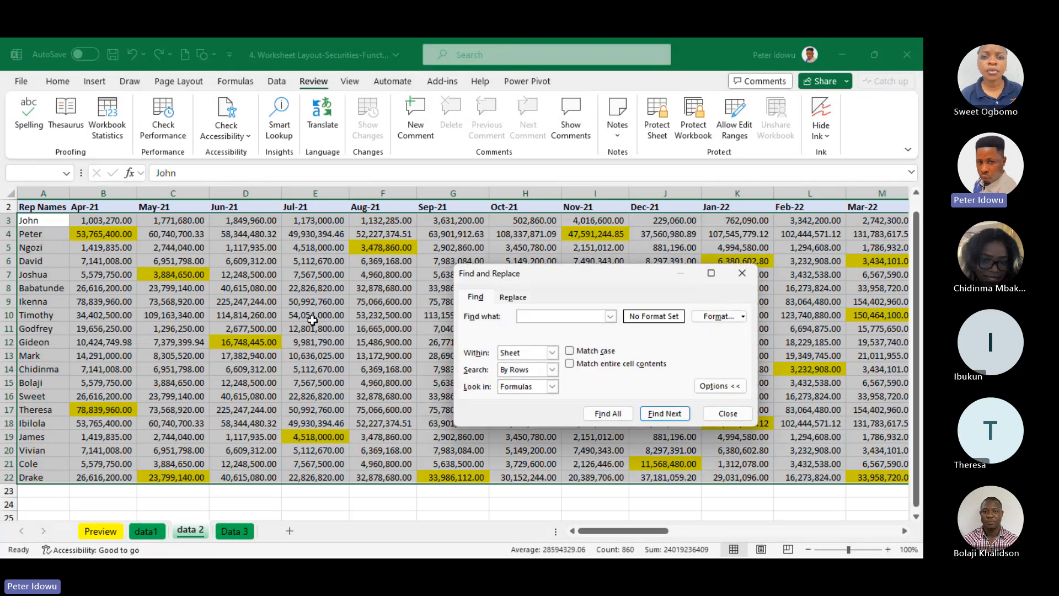
key("Escape")
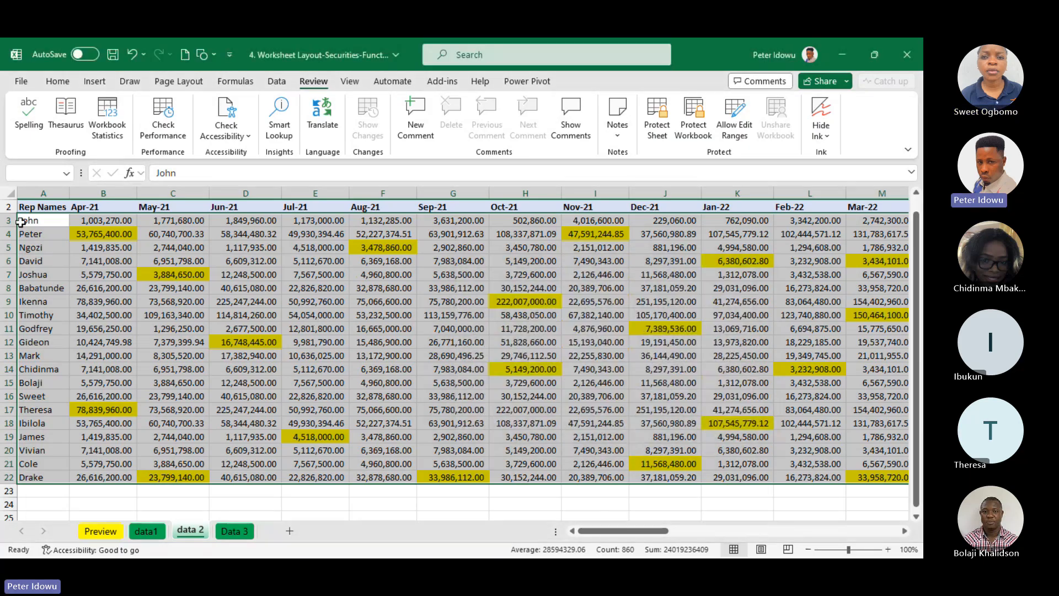
left_click(36, 208)
key("ctrl+shift+l")
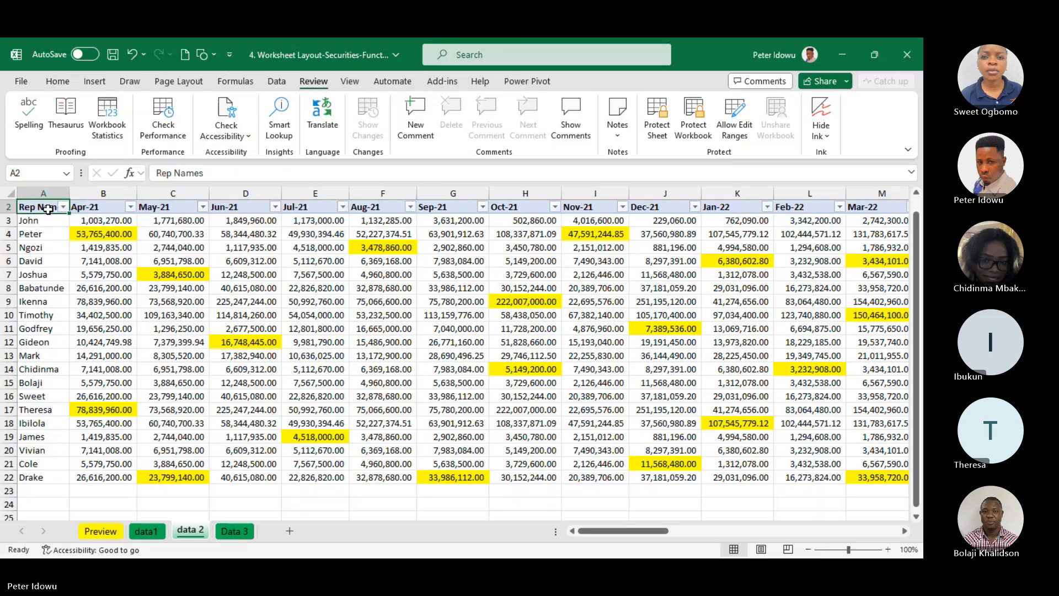
Filter the Rep Names column to only the rep in row 15, and undo the filter
left_click(63, 207)
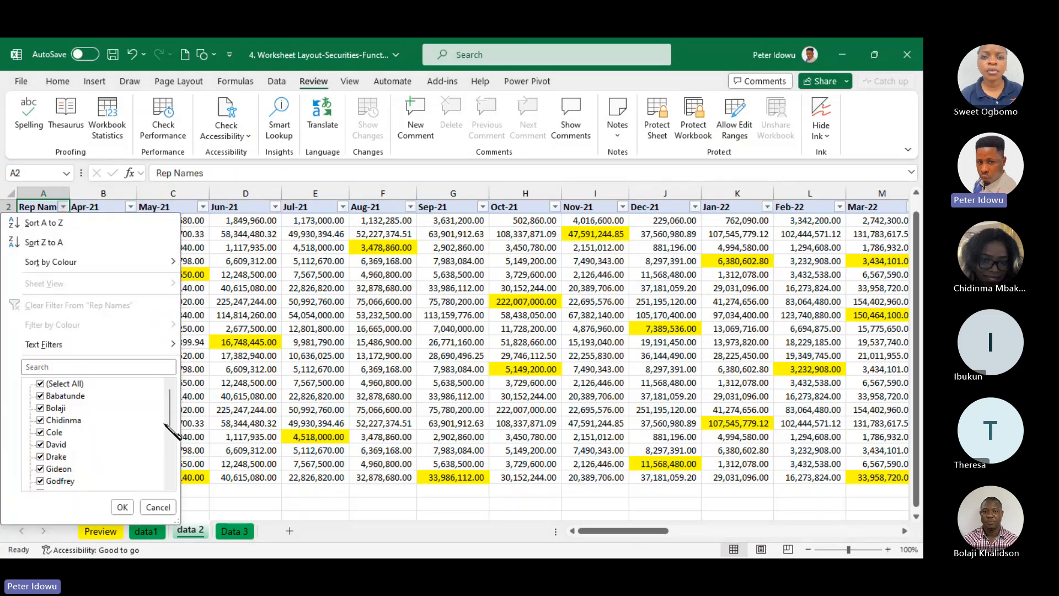
mouse_move(171, 411)
left_mouse_down()
mouse_move(162, 464)
mouse_move(166, 396)
left_mouse_up()
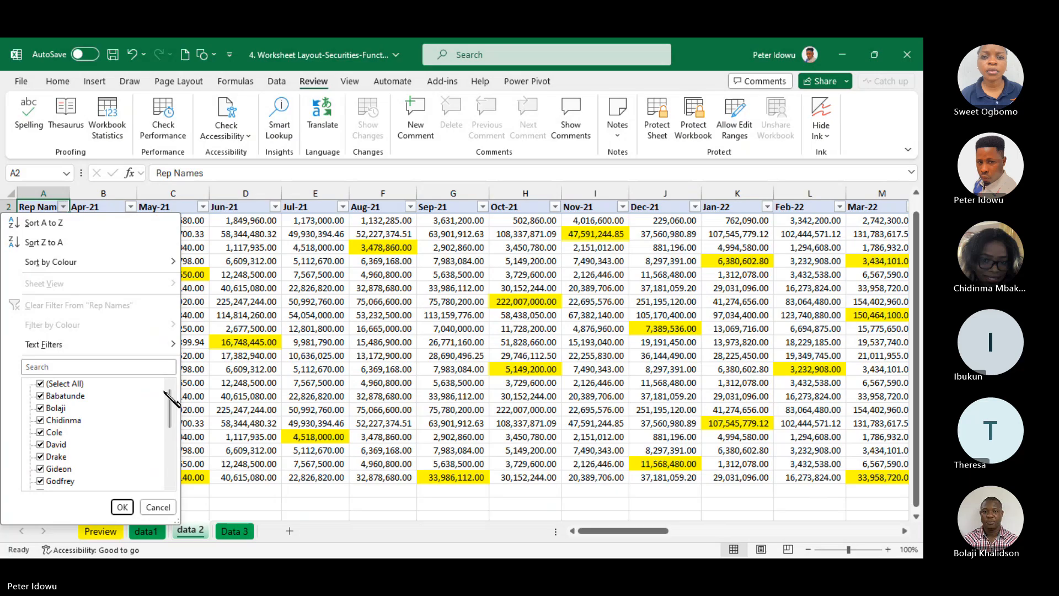
left_click(47, 386)
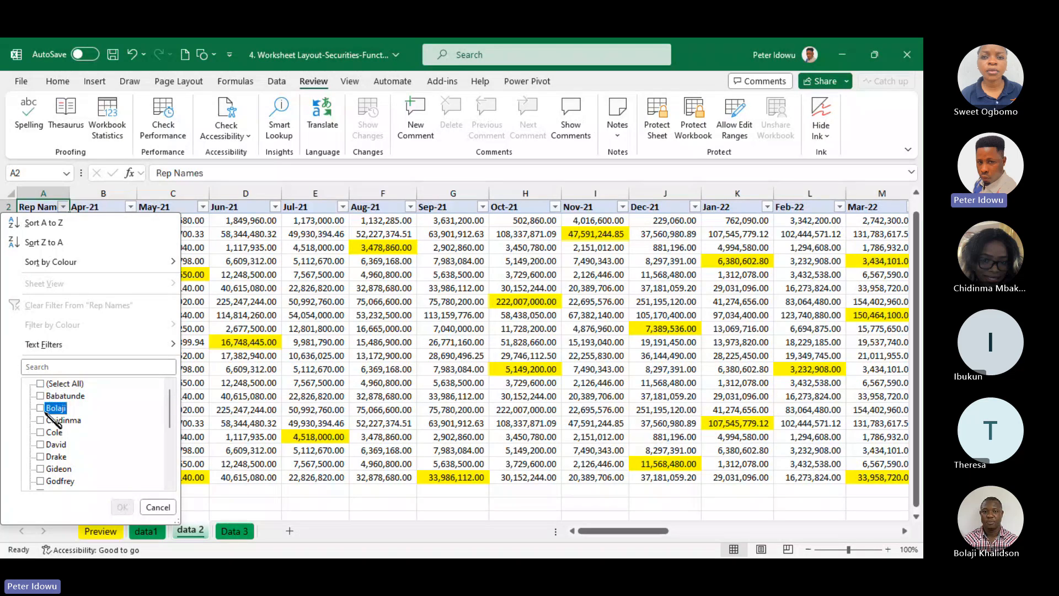
left_click(53, 408)
left_click(122, 507)
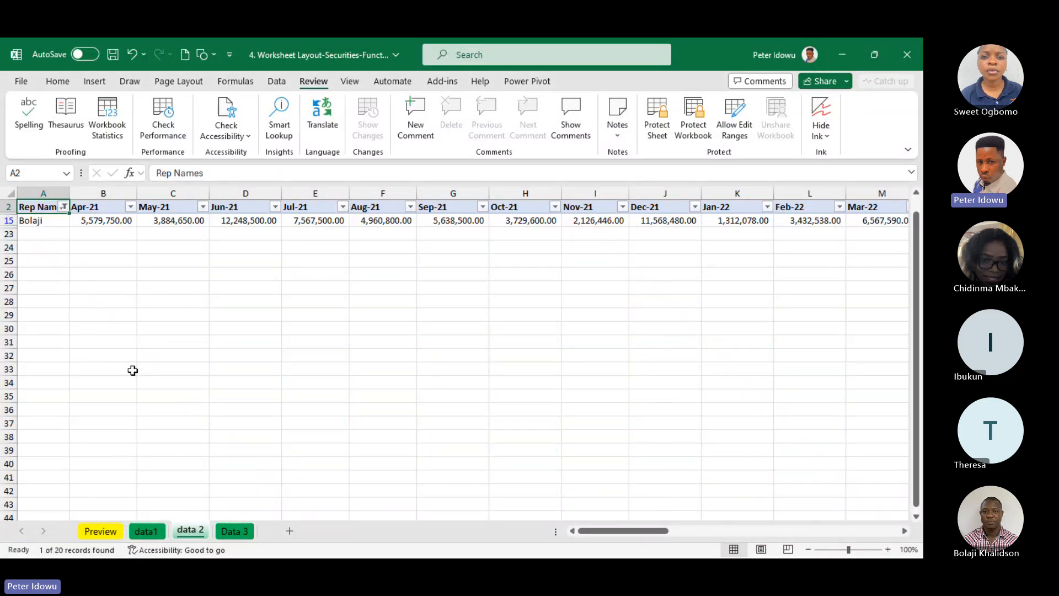
key("ctrl+z")
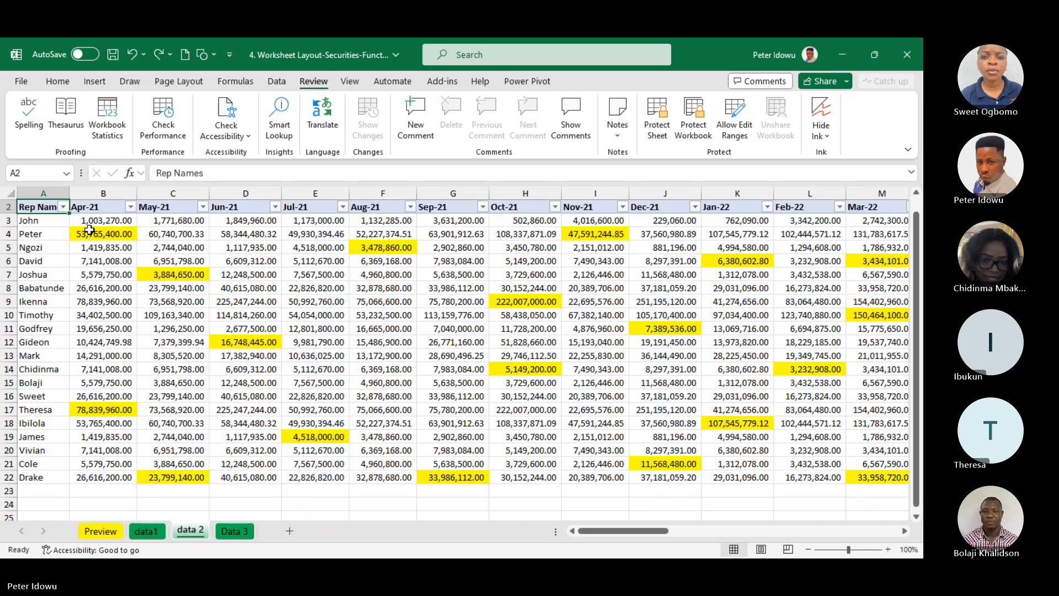
Apply a conditional format for duplicate values to the rep names in A3:A22, using Light Red Fill with Dark Red Text
left_click_drag(38, 220, 40, 475)
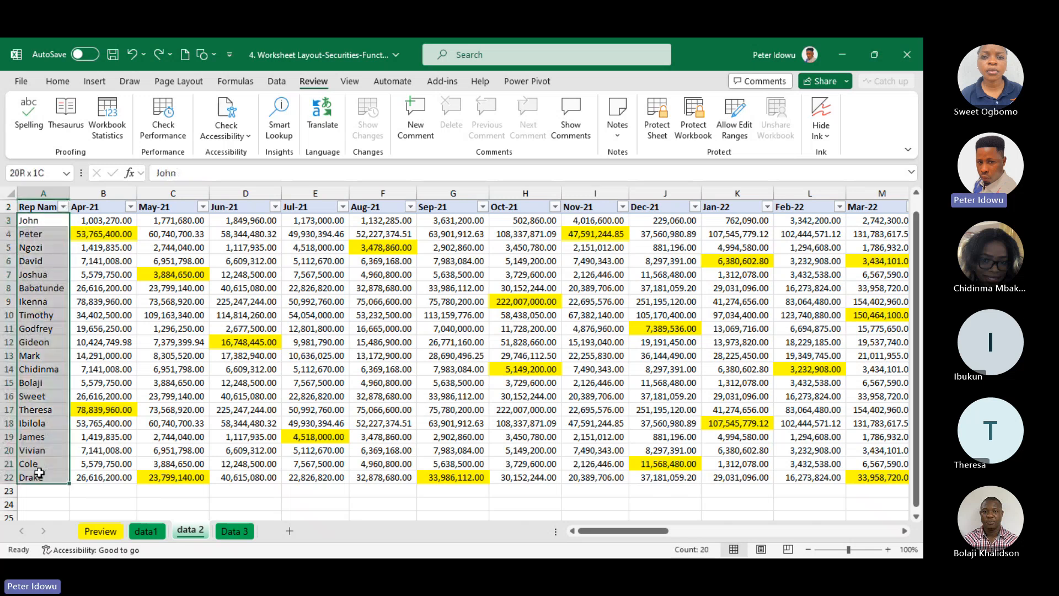
left_click(65, 83)
left_click(530, 124)
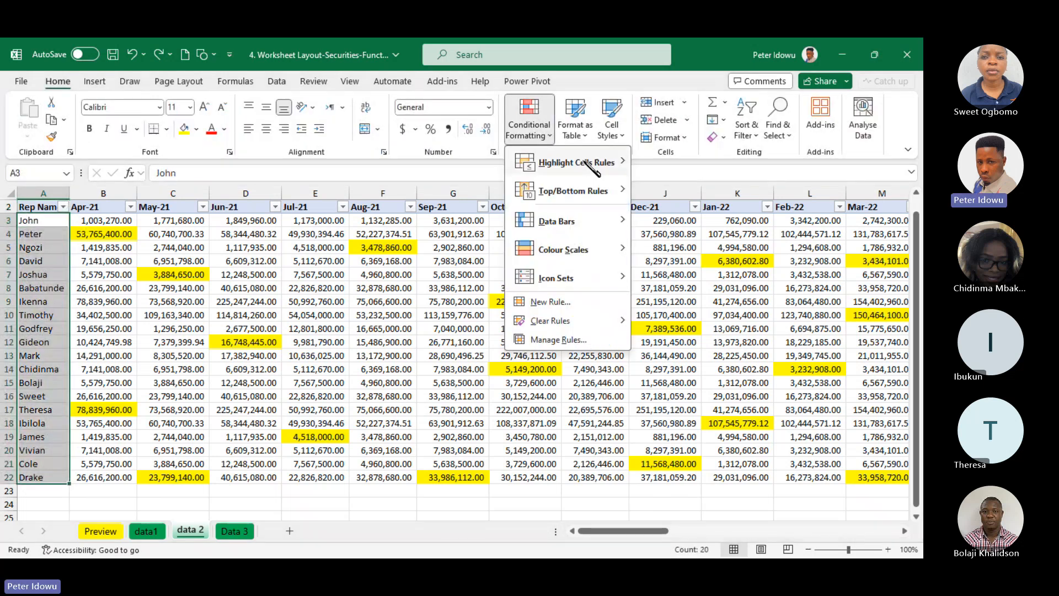
mouse_move(594, 169)
left_click(709, 334)
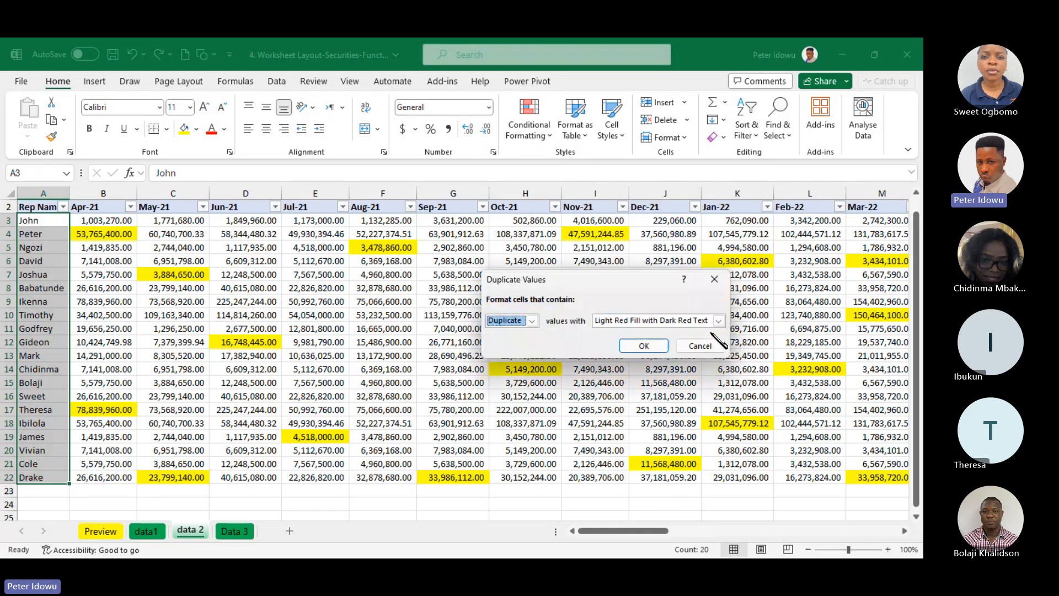
left_click(643, 346)
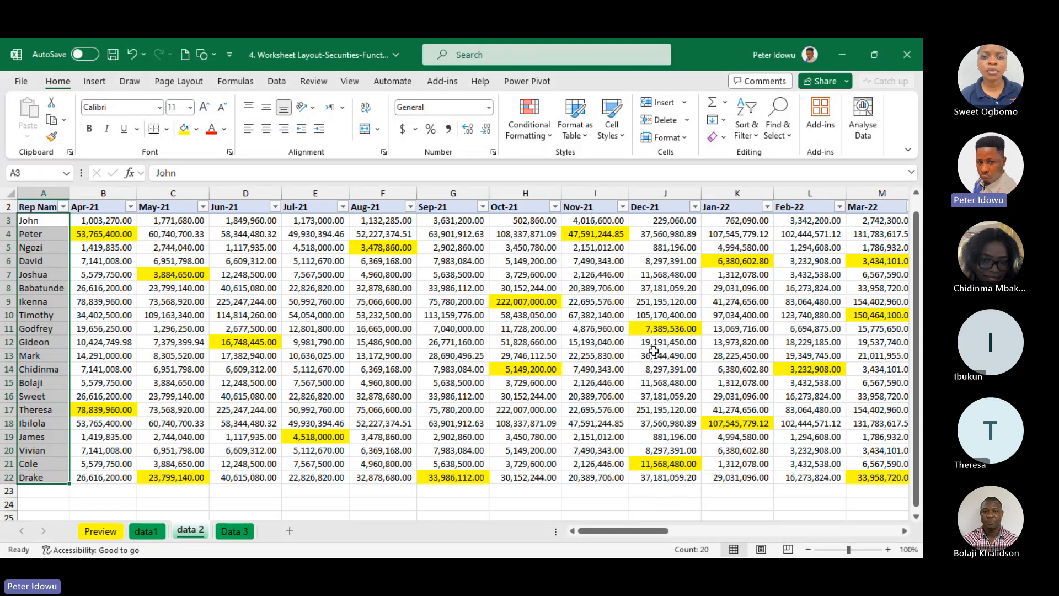
Copy the whole of row 19 and paste it into empty row 23 below the data
left_click(272, 327)
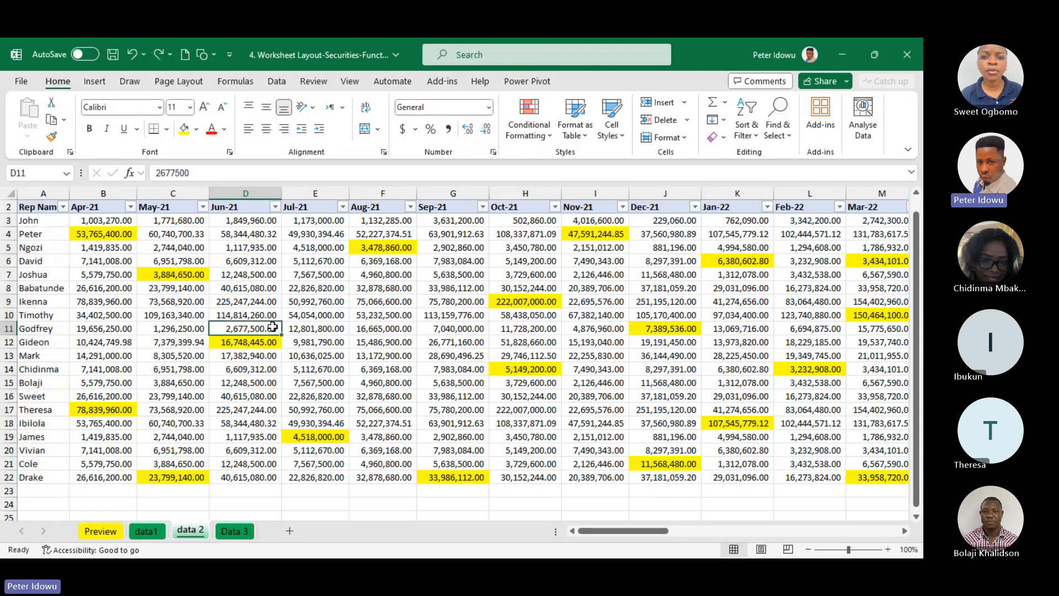
left_click(8, 437)
key("ctrl+c")
left_click(39, 490)
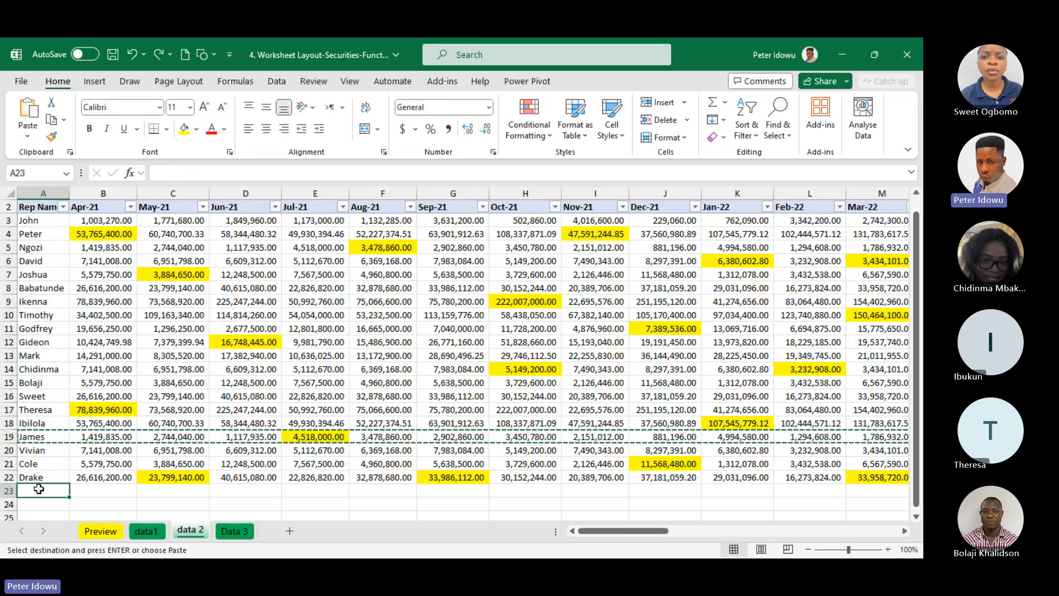
key("ctrl+v")
left_click(330, 423)
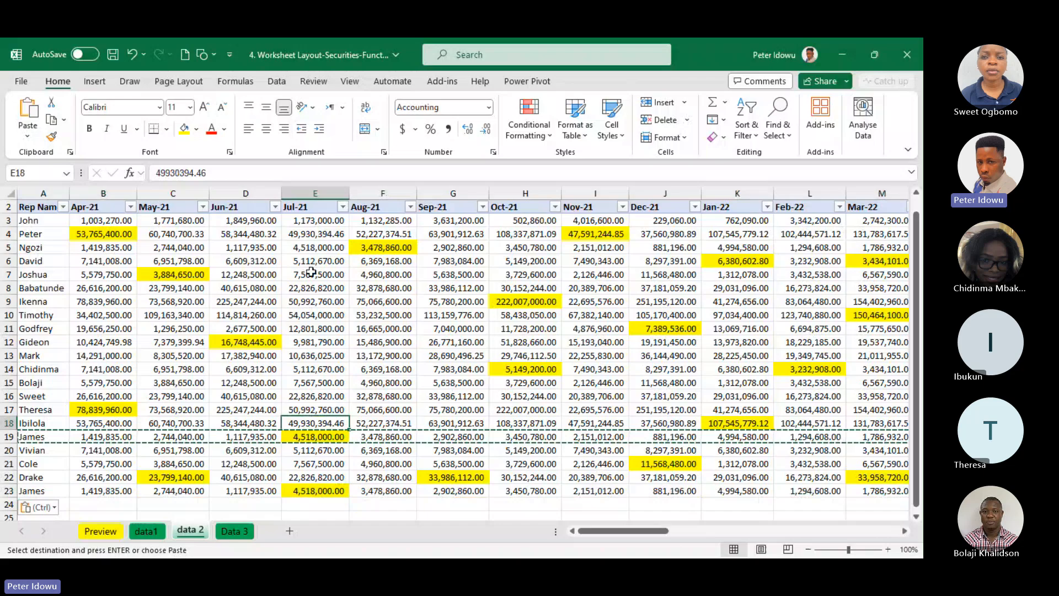
Copy the rep name in cell A19 of the data 2 sheet
left_click(39, 355)
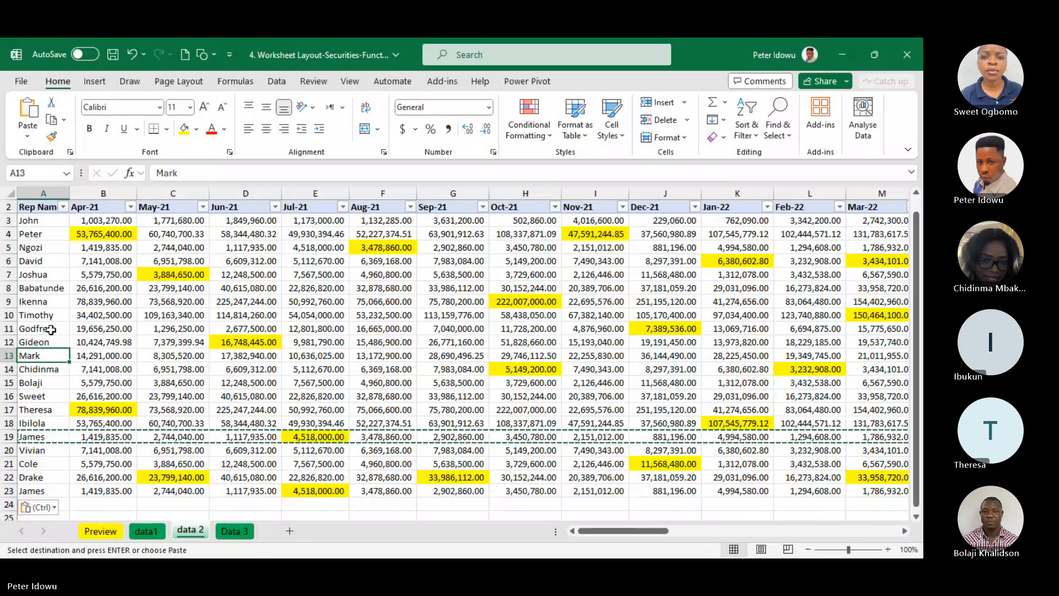
left_click(45, 448)
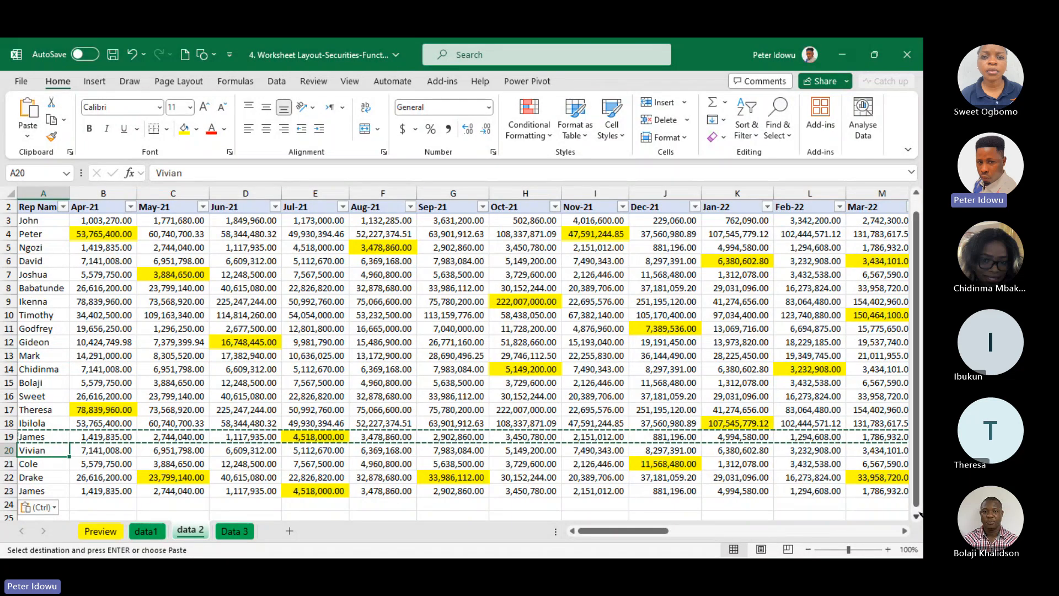
left_click_drag(917, 479, 917, 429)
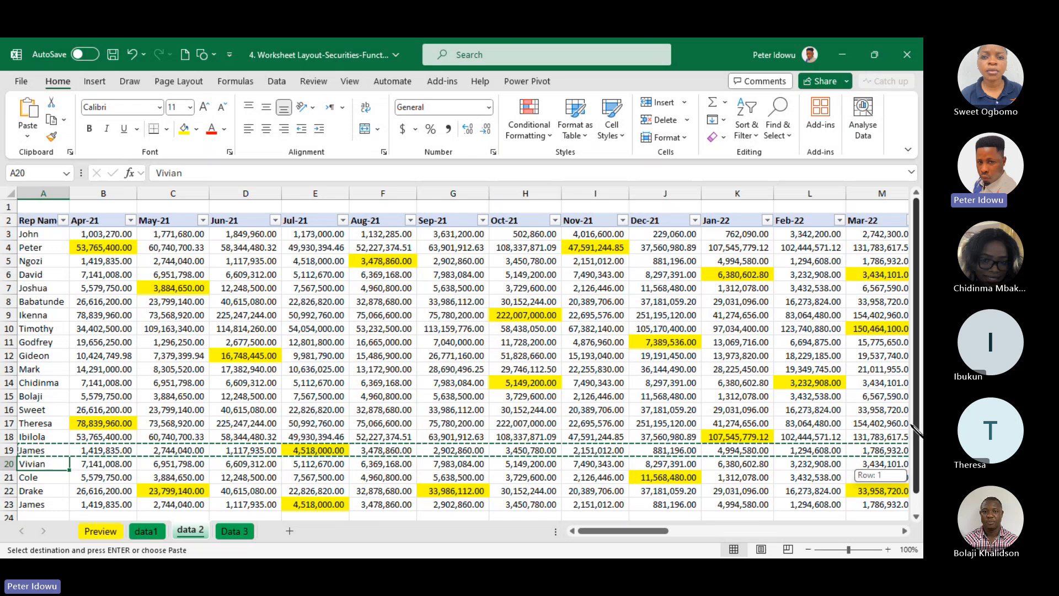
scroll(913, 425, "down", 1)
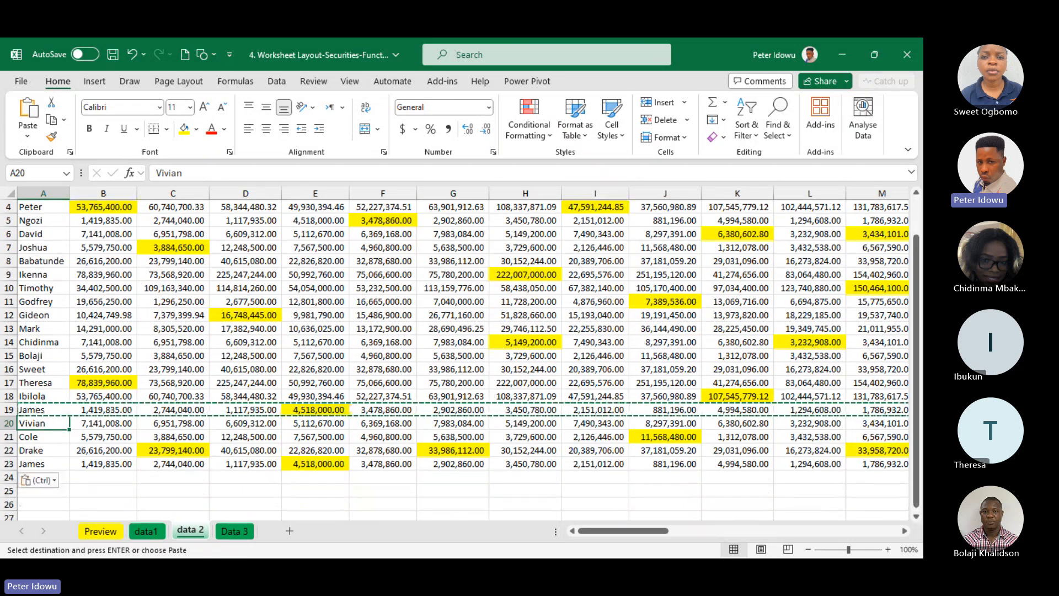
left_click_drag(918, 433, 905, 355)
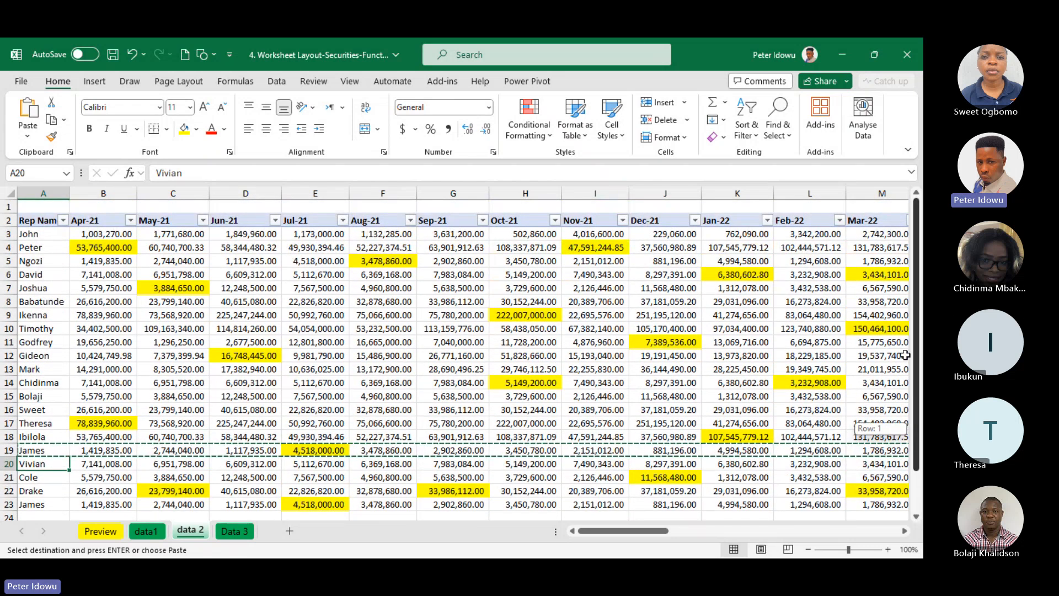
left_click(53, 451)
key("ctrl+c")
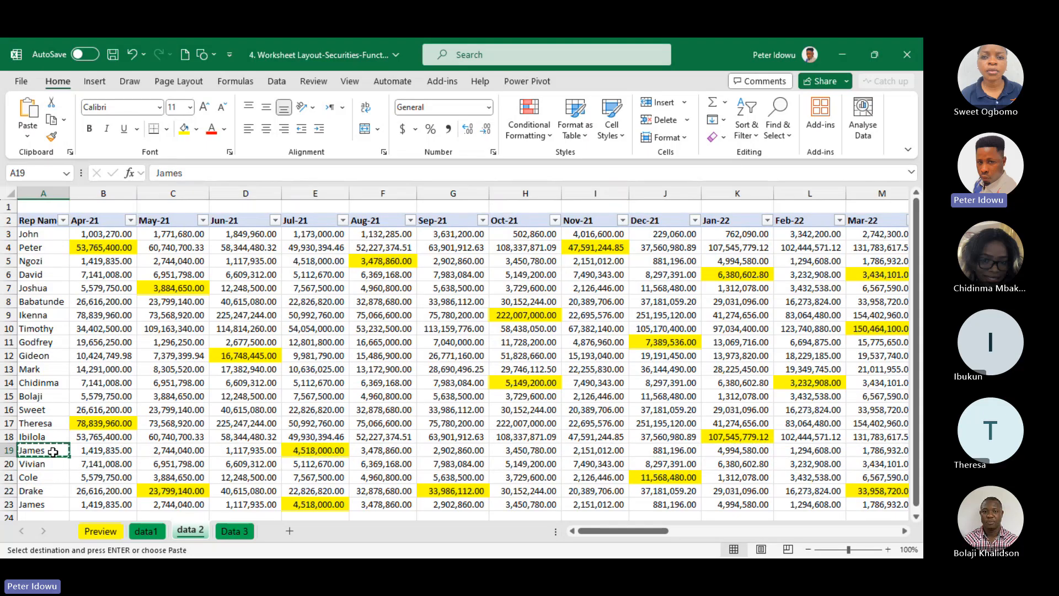
Find all cells on the data 2 sheet that contain the rep name copied from A19
left_click(166, 380)
key("ctrl+f")
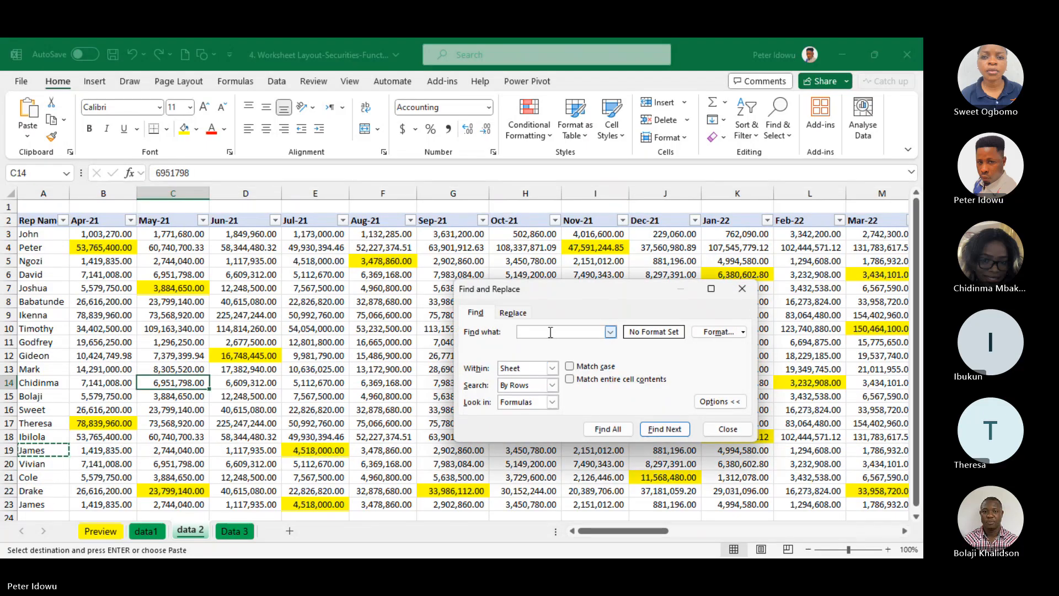
key("ctrl+v")
left_click_drag(557, 294, 467, 227)
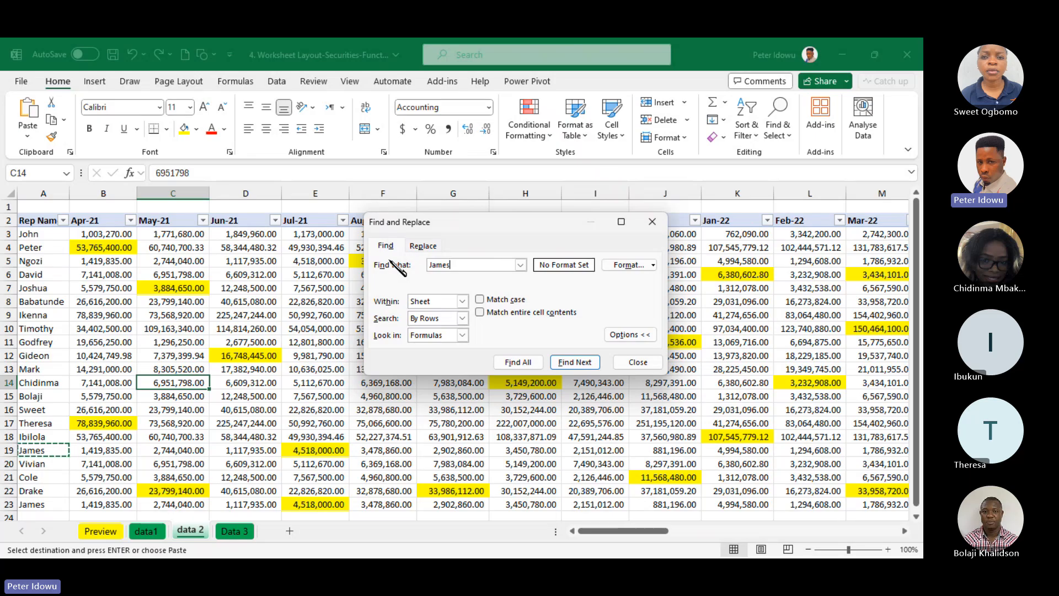
left_click(521, 363)
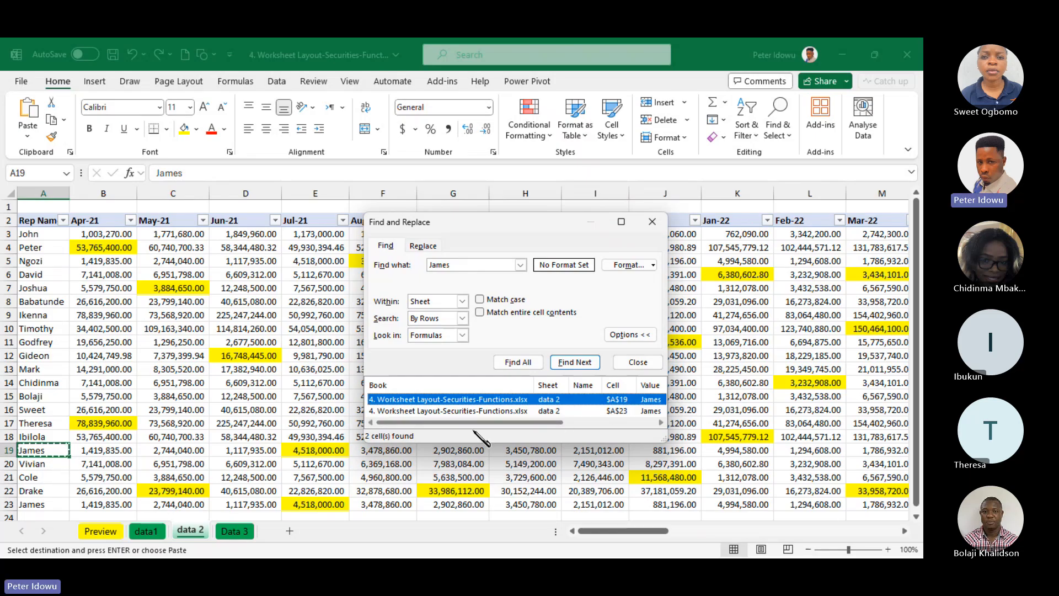
left_click_drag(478, 424, 386, 440)
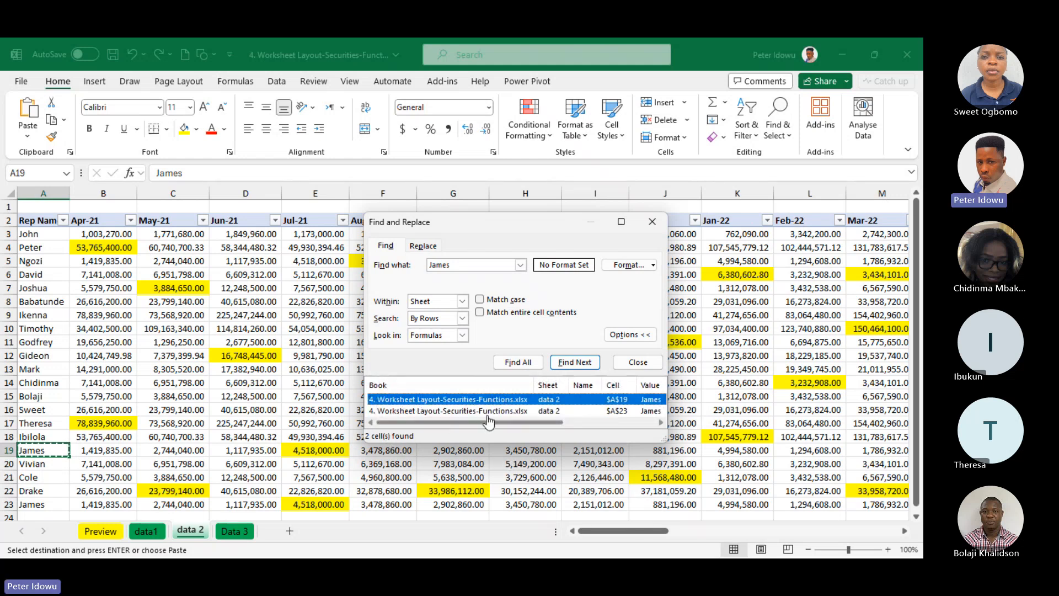
Replace every occurrence of that rep name on the sheet with the name of the rep in A3, and check A23 and A19
left_click(431, 250)
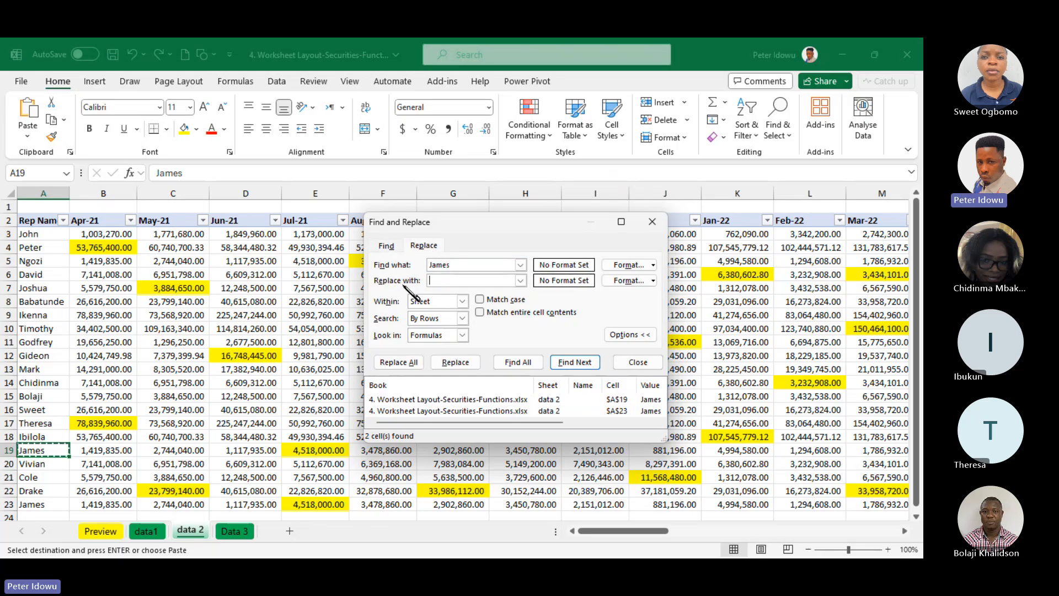
left_click(459, 280)
type("John")
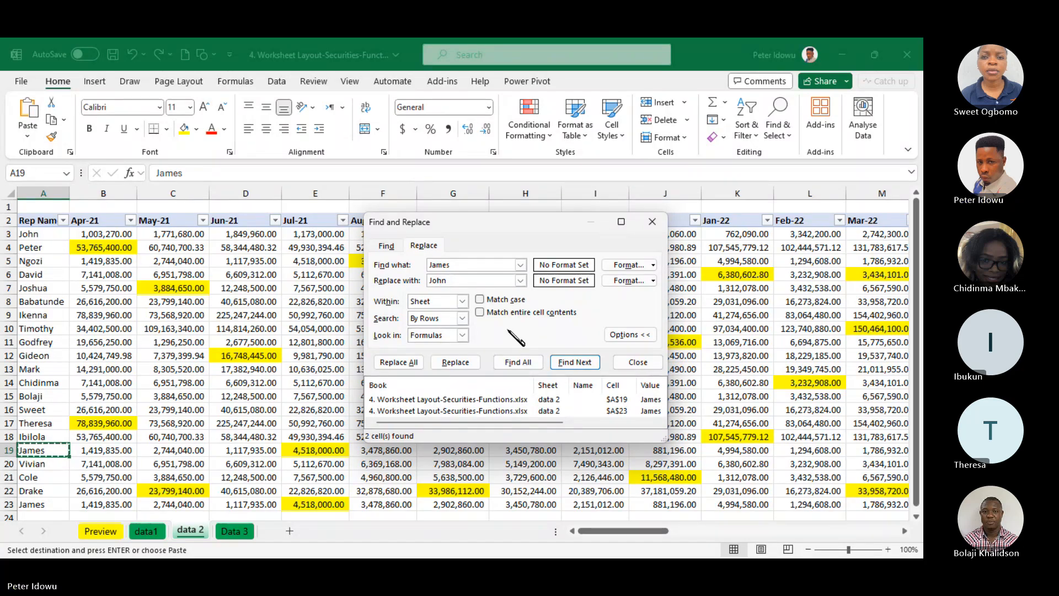
left_click(398, 362)
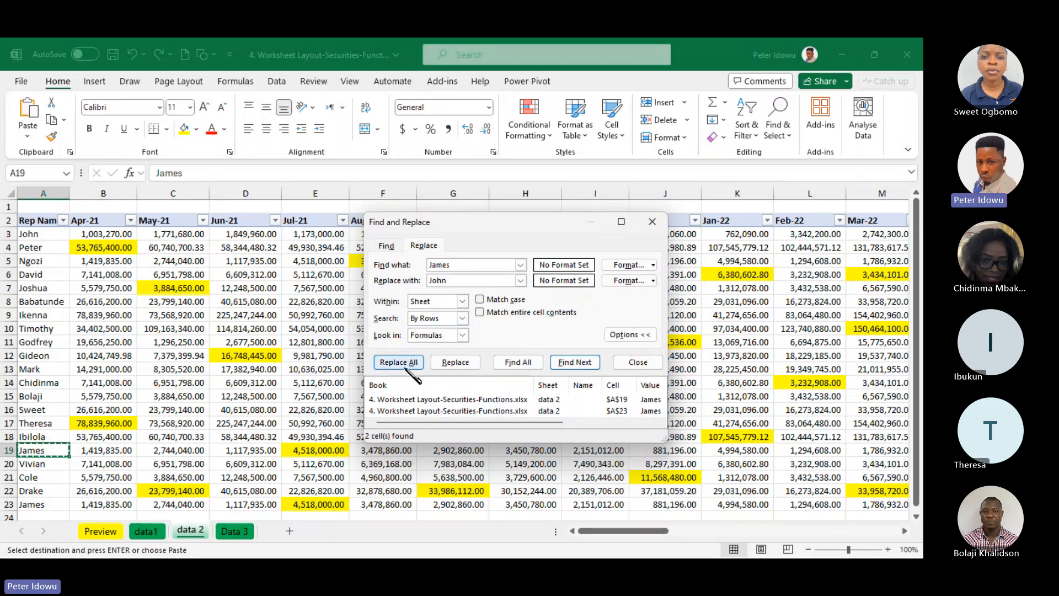
left_click(468, 277)
left_click(419, 363)
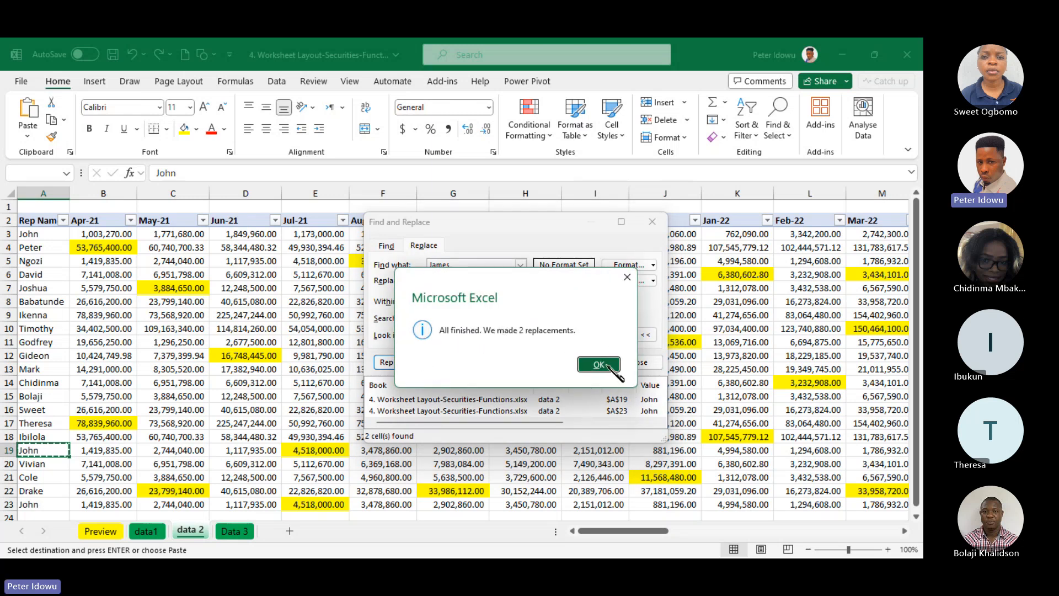
left_click(629, 277)
left_click(650, 222)
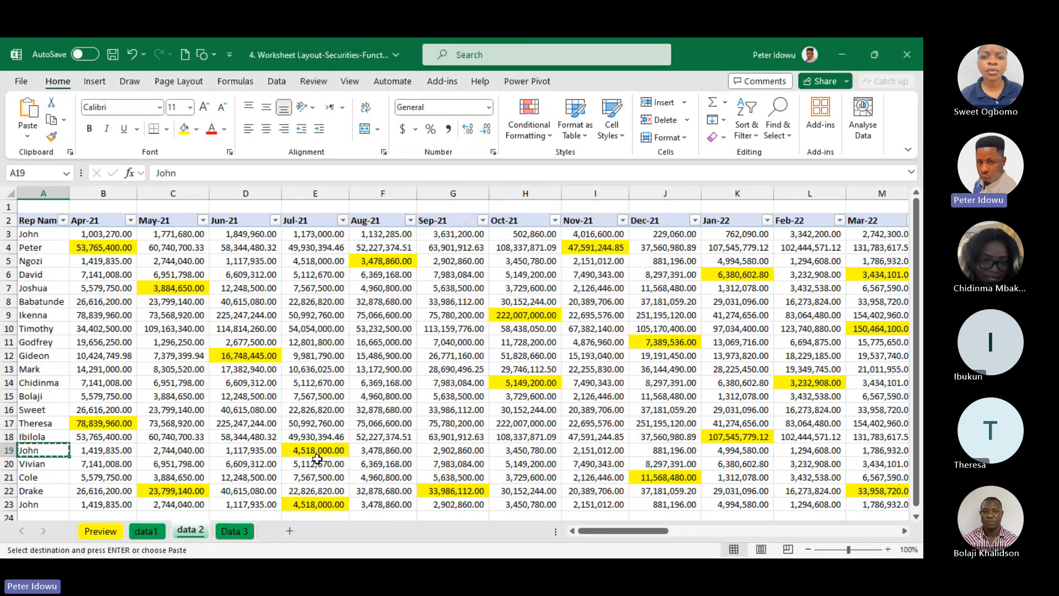
left_click(35, 504)
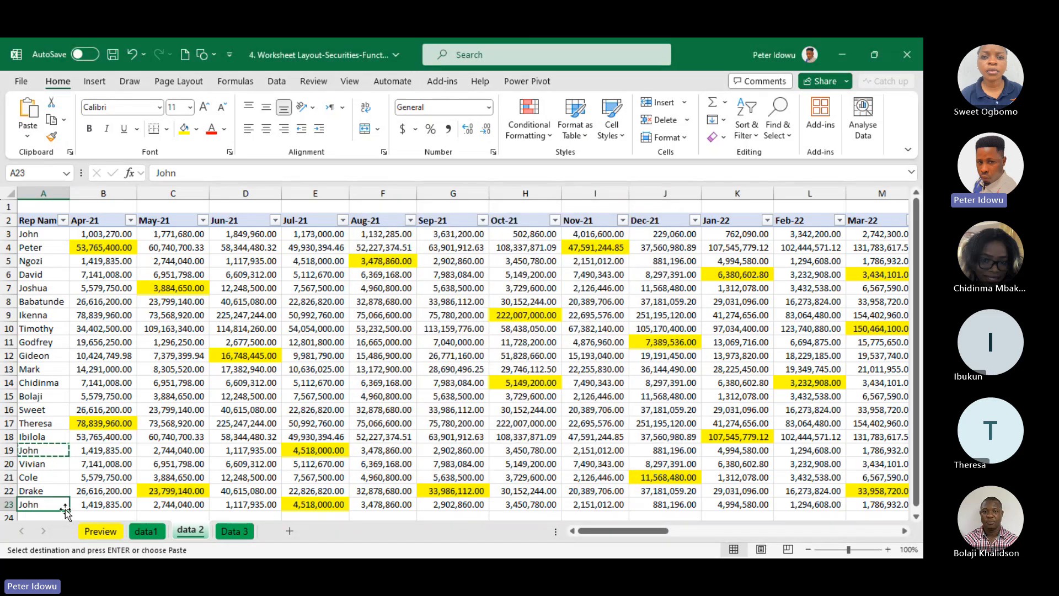
left_click(44, 448)
Clear the previous search text in Find and Replace and close the dialog
left_click(257, 369)
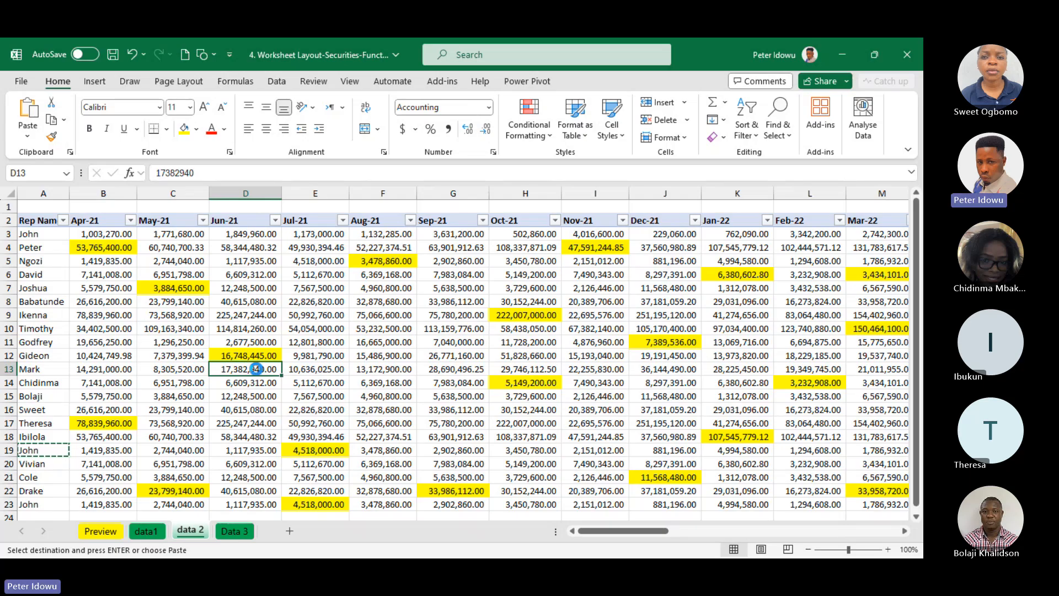
key("ctrl+f")
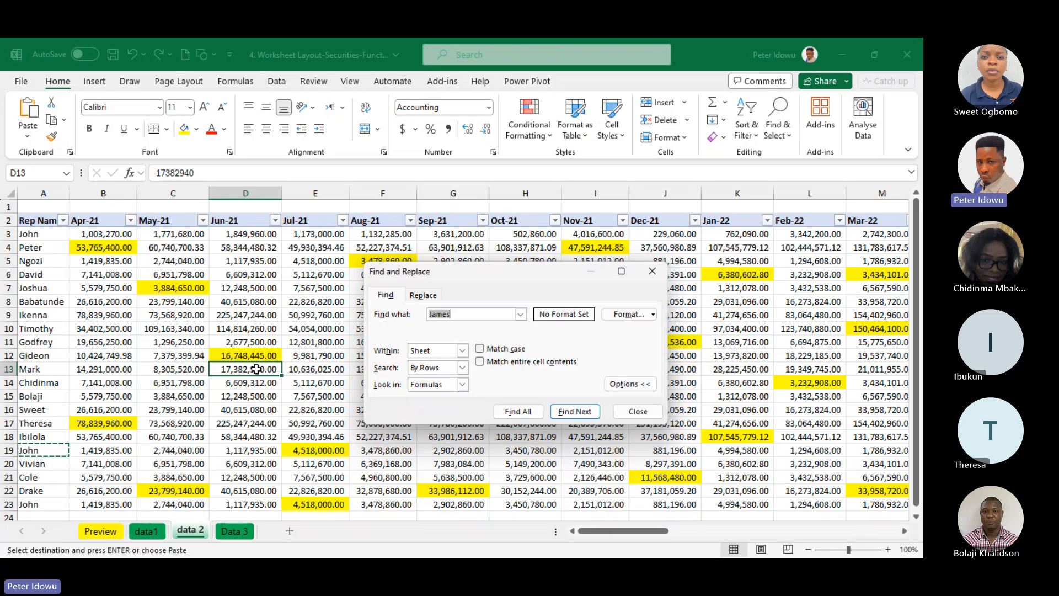
key("BackSpace")
left_click(652, 272)
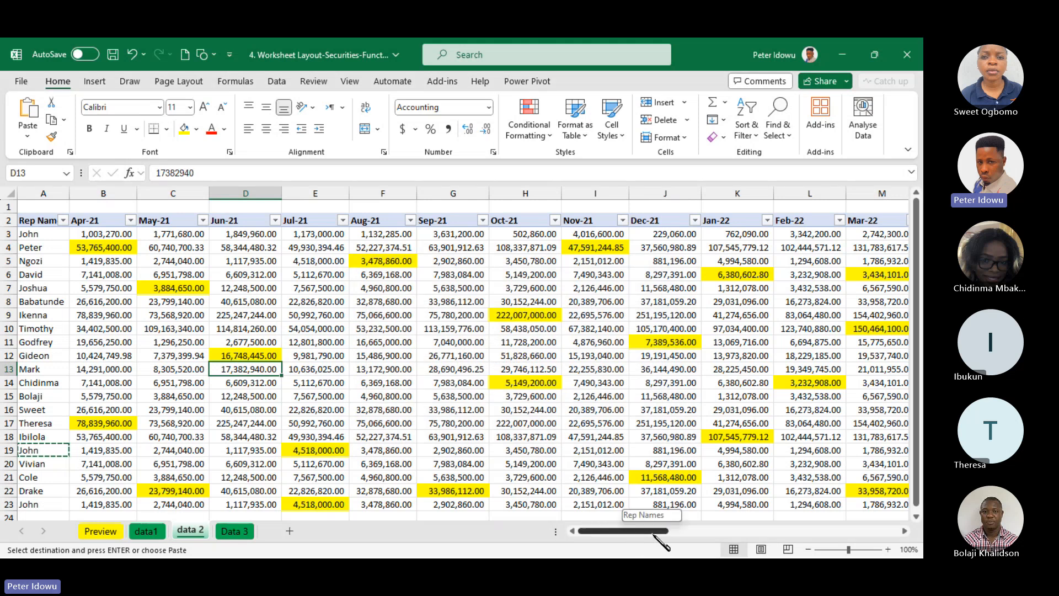
left_click_drag(652, 534, 567, 517)
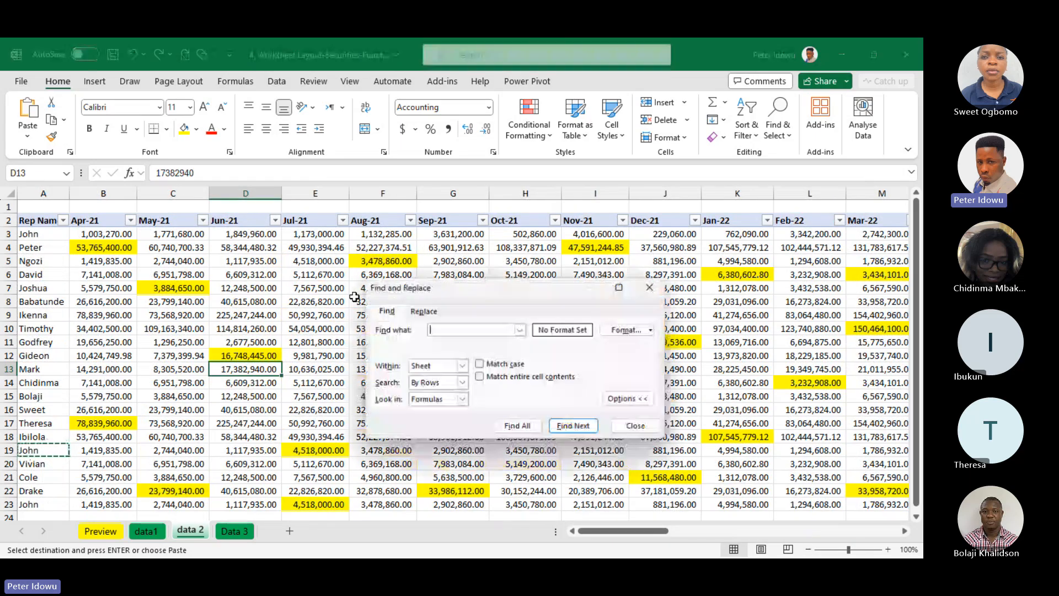
Find all cells on the data 2 sheet that have a yellow background fill
key("ctrl+f")
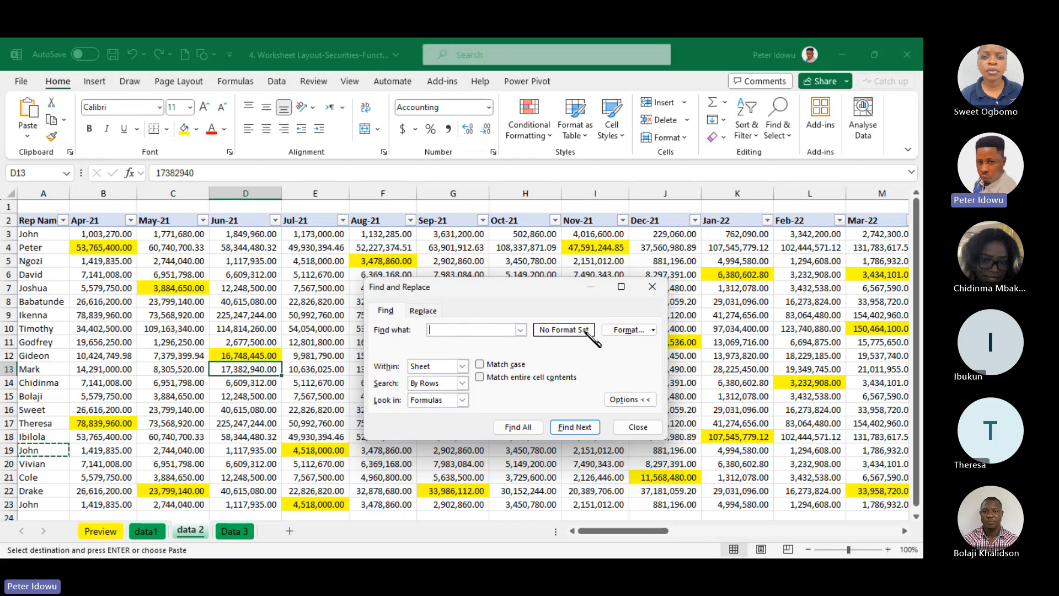
left_click(623, 331)
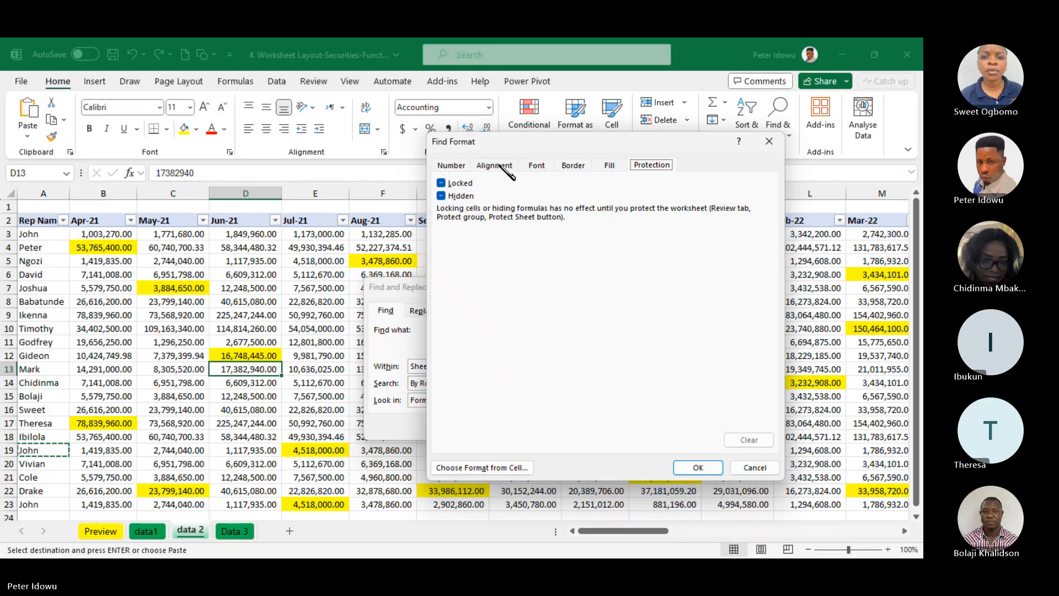
left_click(610, 165)
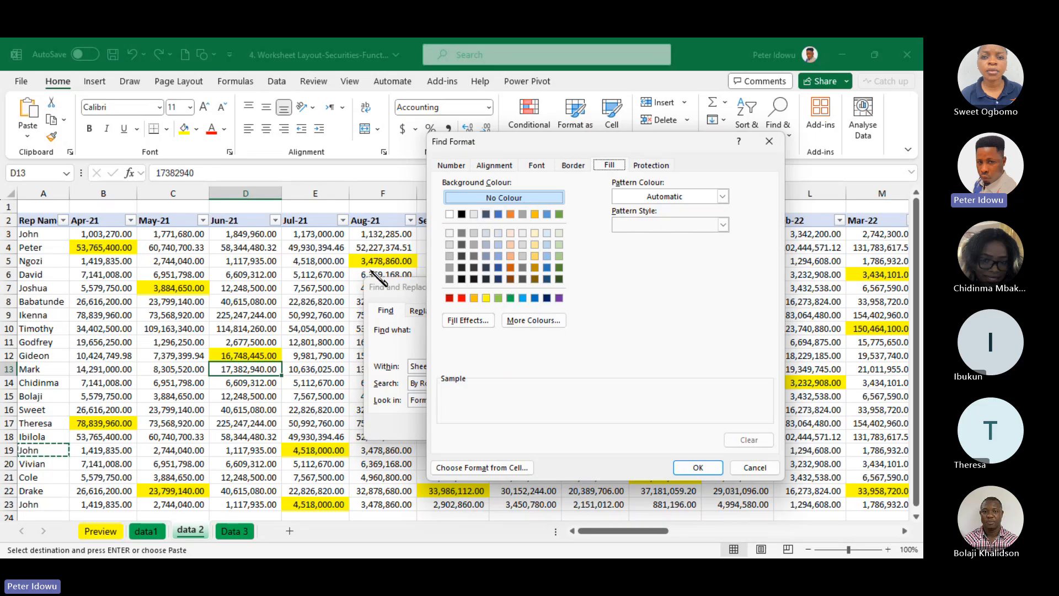
left_click(486, 298)
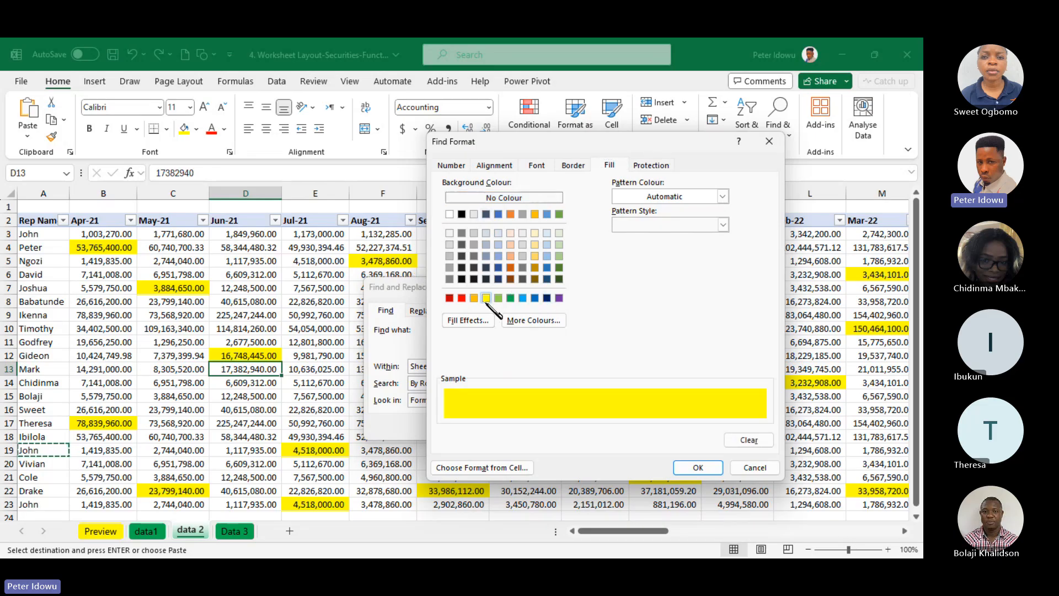
left_click(711, 469)
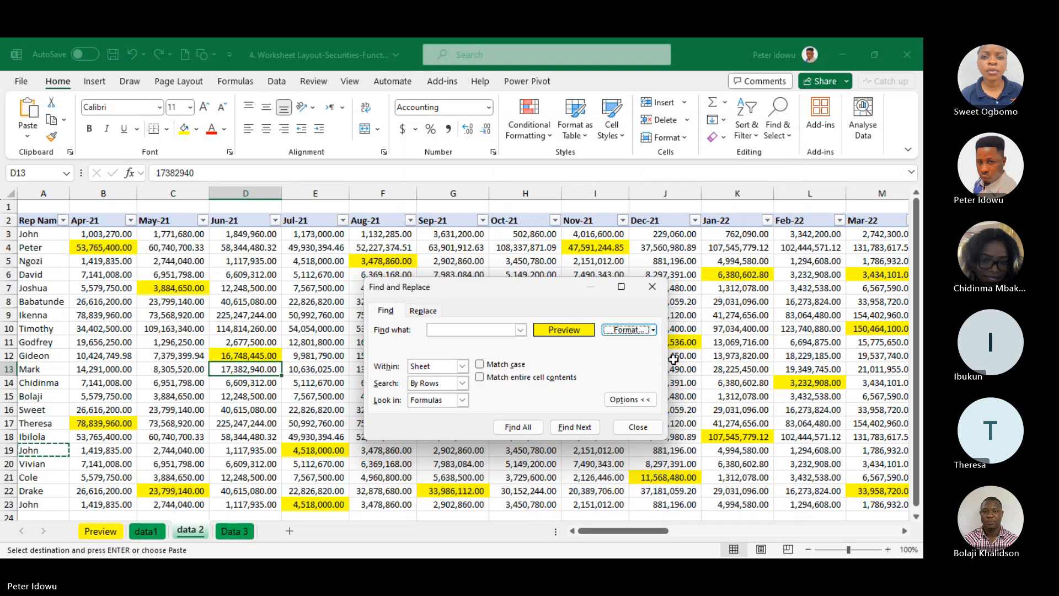
left_click(386, 311)
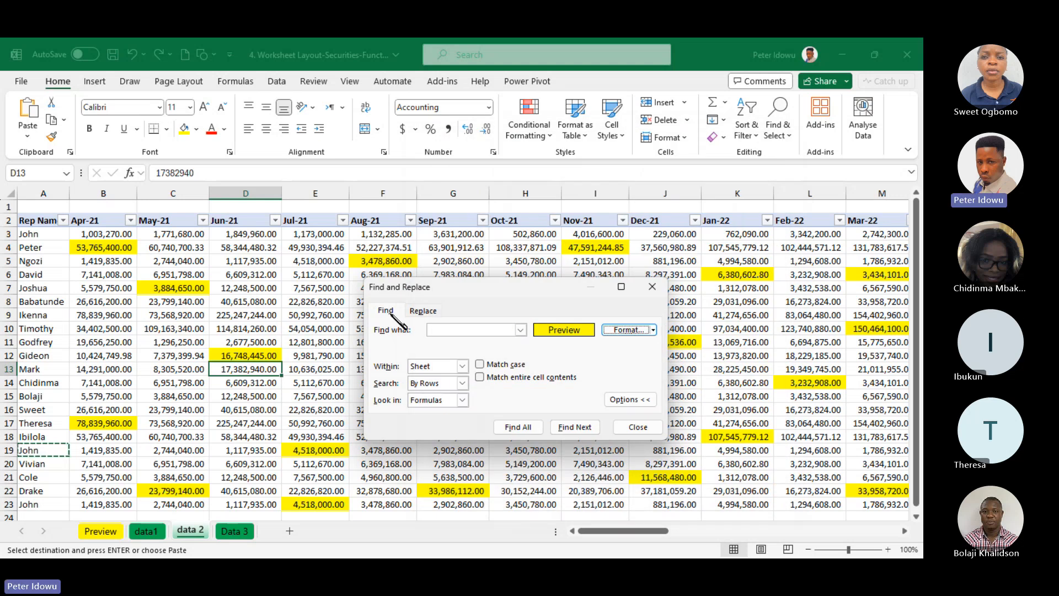
left_click(518, 427)
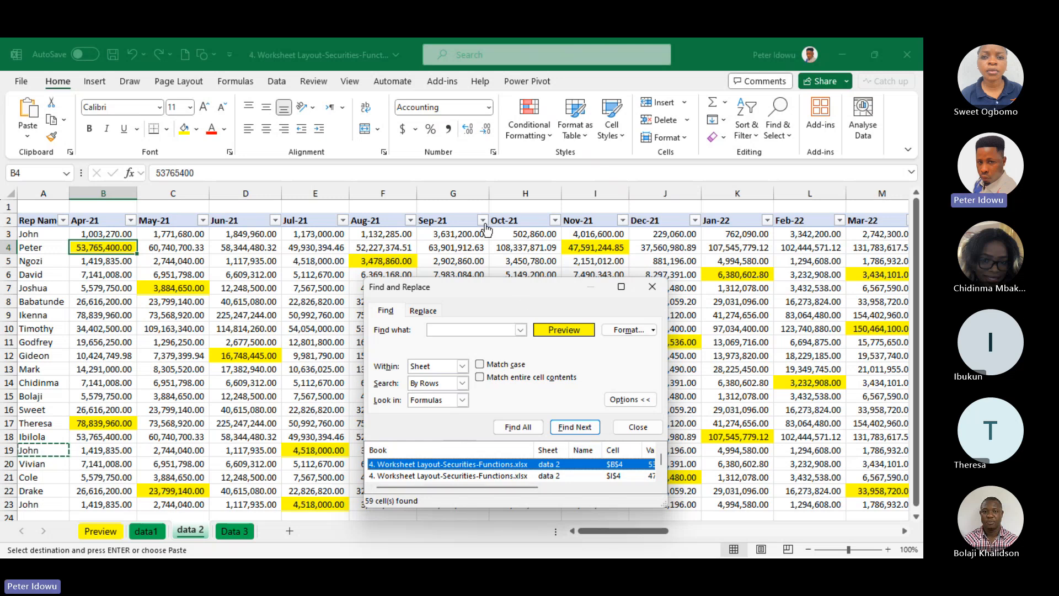
Select all the yellow cells in the search results and close Find and Replace
left_click_drag(521, 293, 450, 174)
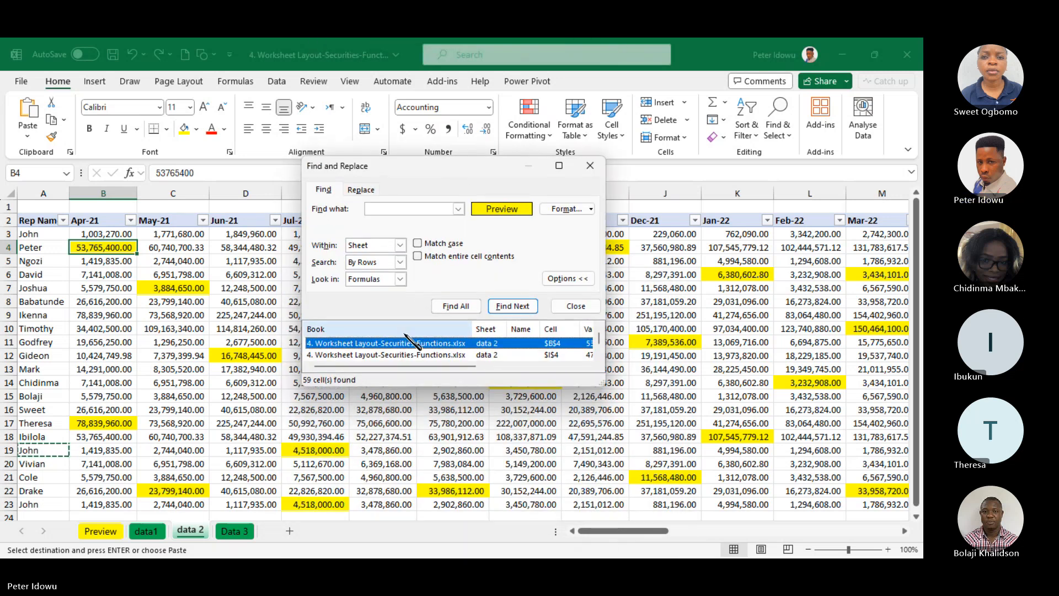
key("ctrl+a")
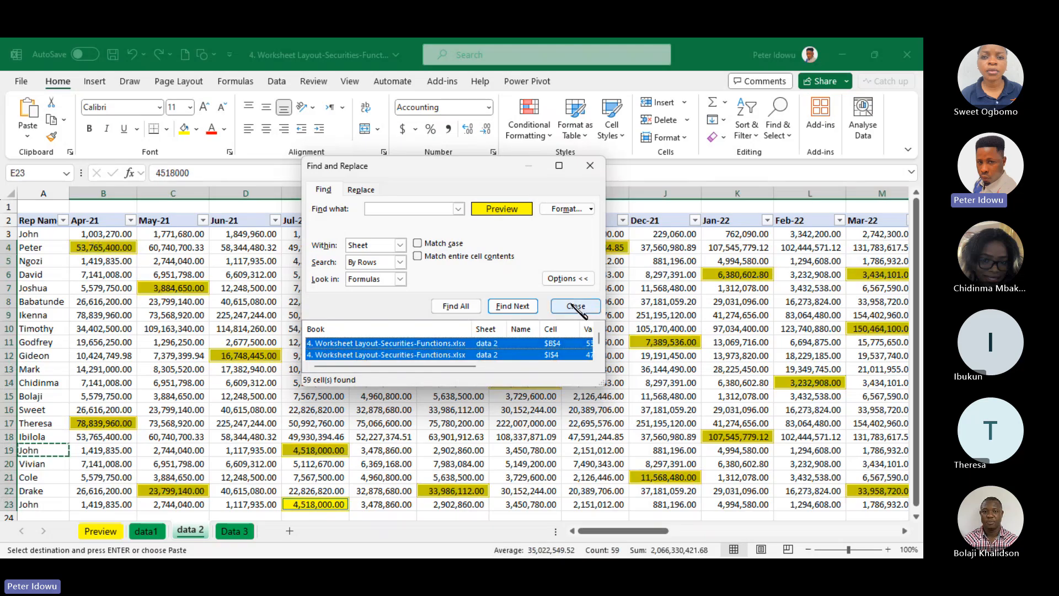
left_click_drag(600, 340, 602, 356)
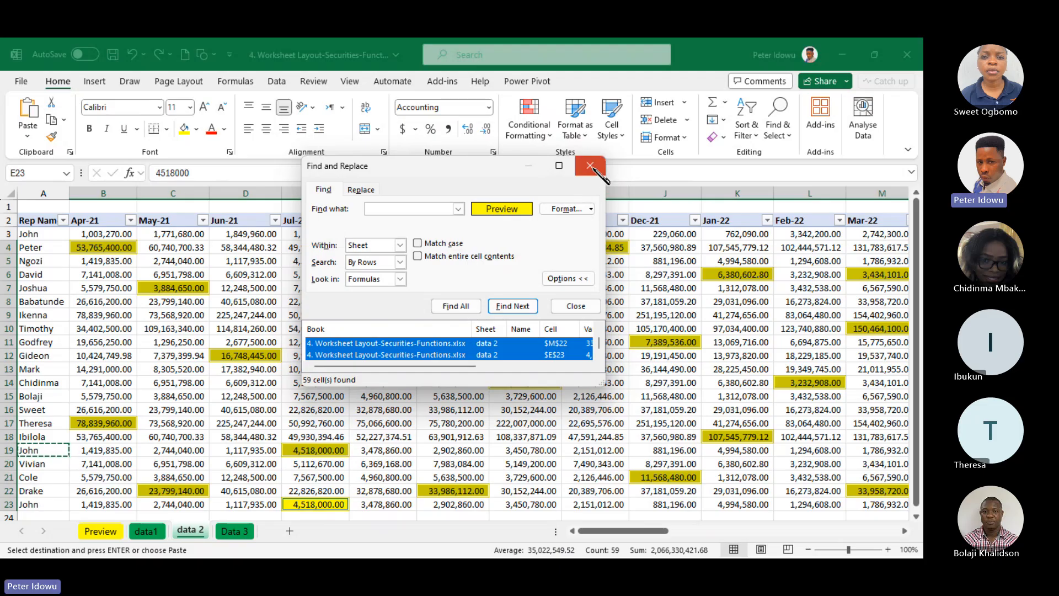
left_click(589, 169)
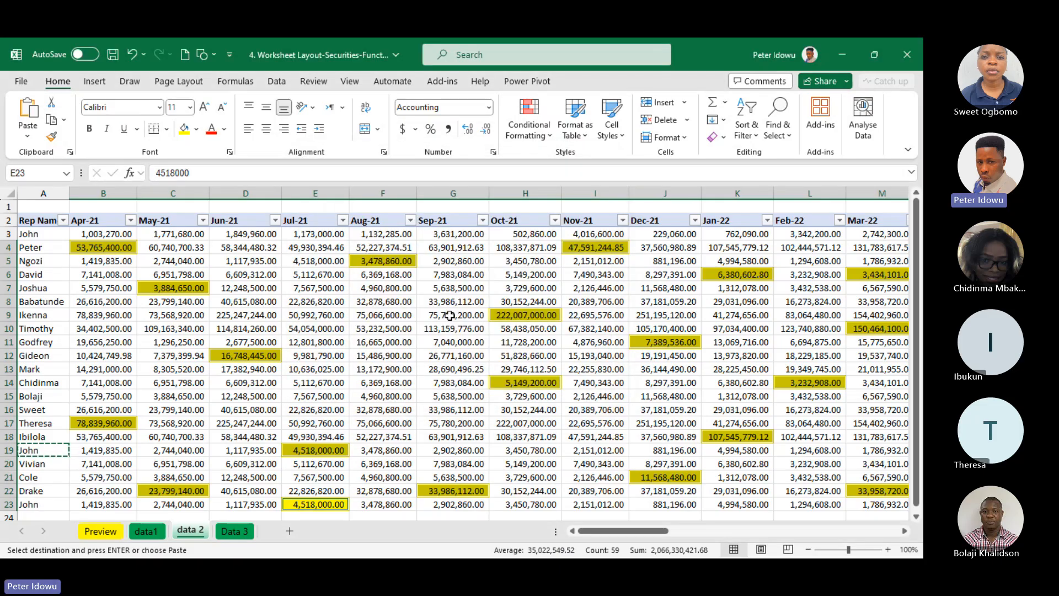
Remove the Locked protection setting from the selected yellow cells
right_click(383, 261)
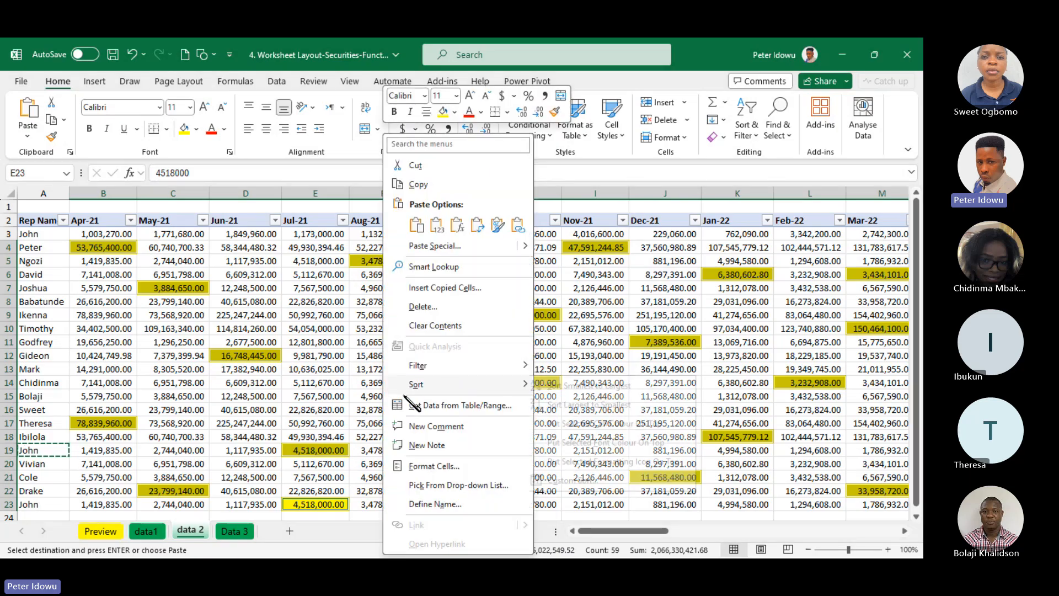
left_click(443, 467)
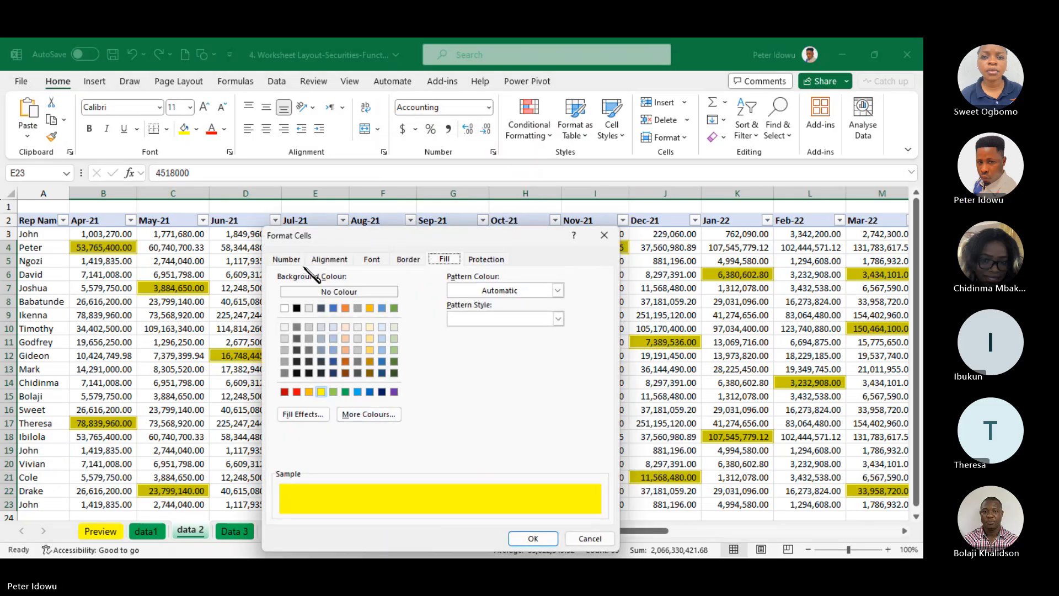
left_click(485, 261)
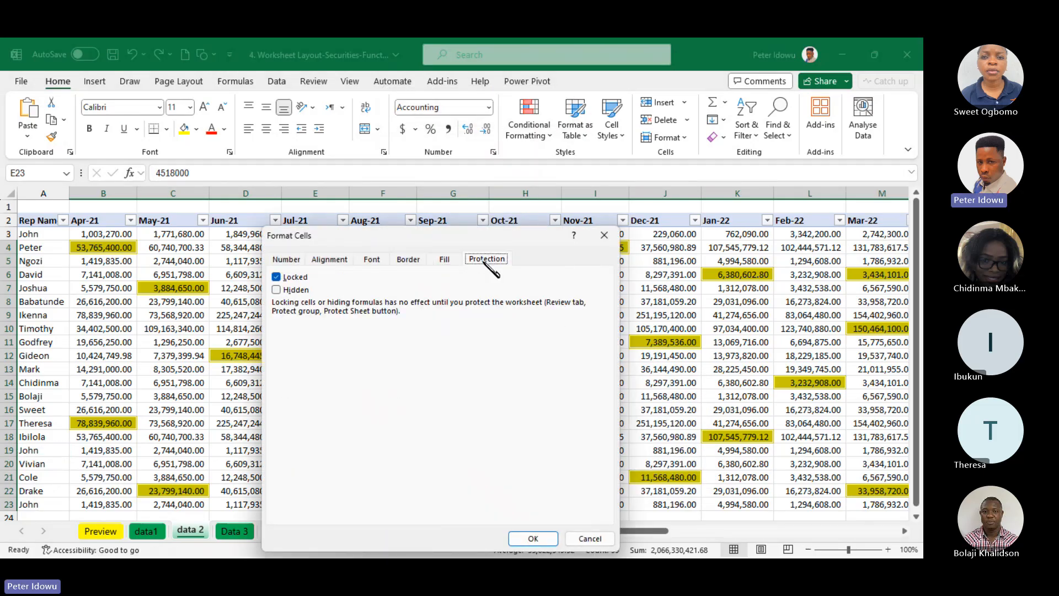
left_click(277, 279)
left_click(533, 539)
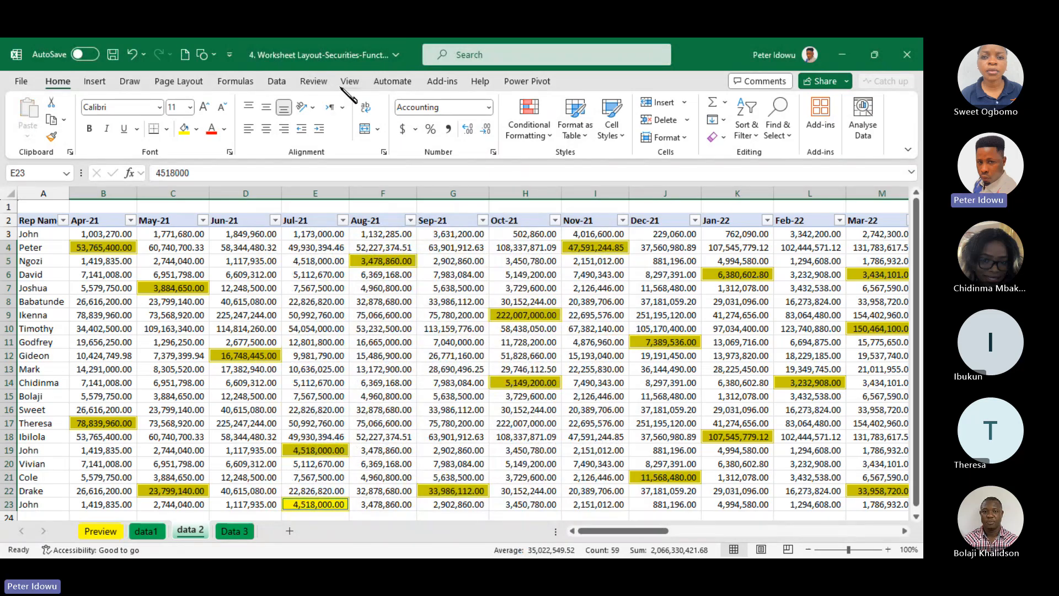
Protect the data 2 sheet, entering the sheet password and confirming it
left_click(314, 81)
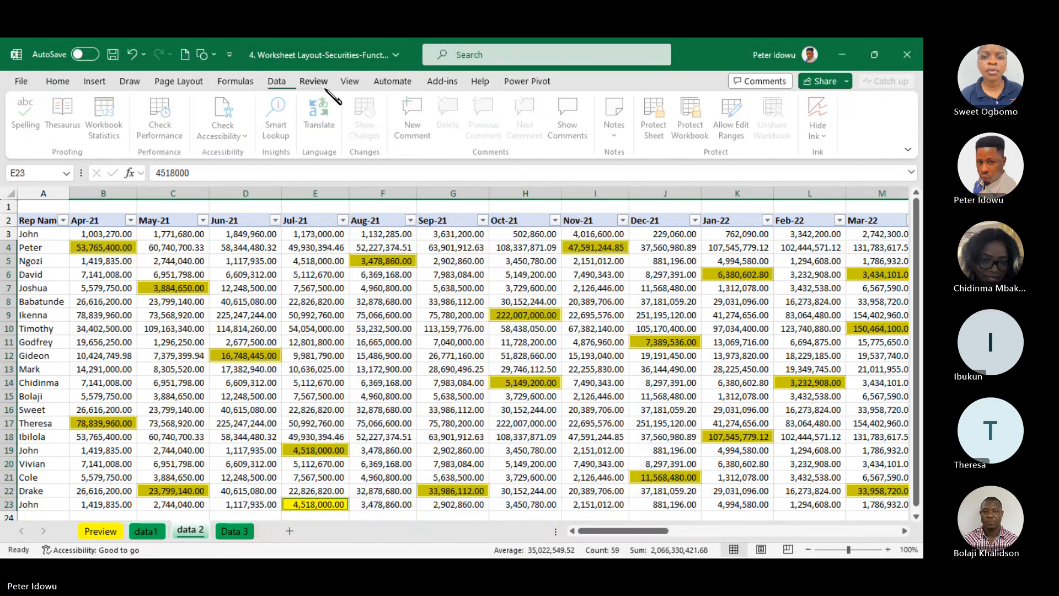
left_click(664, 137)
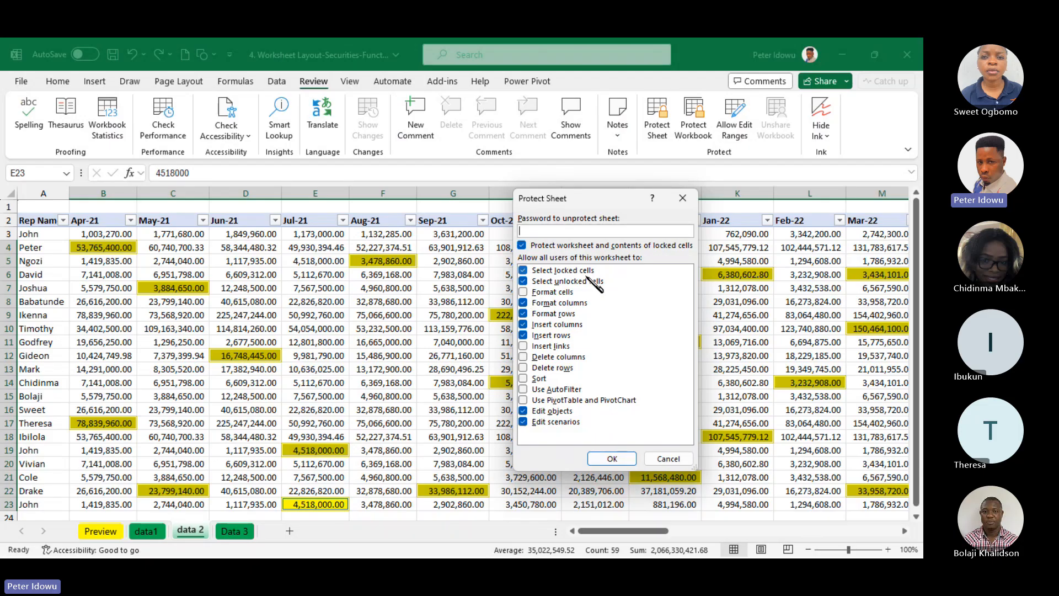
type("1")
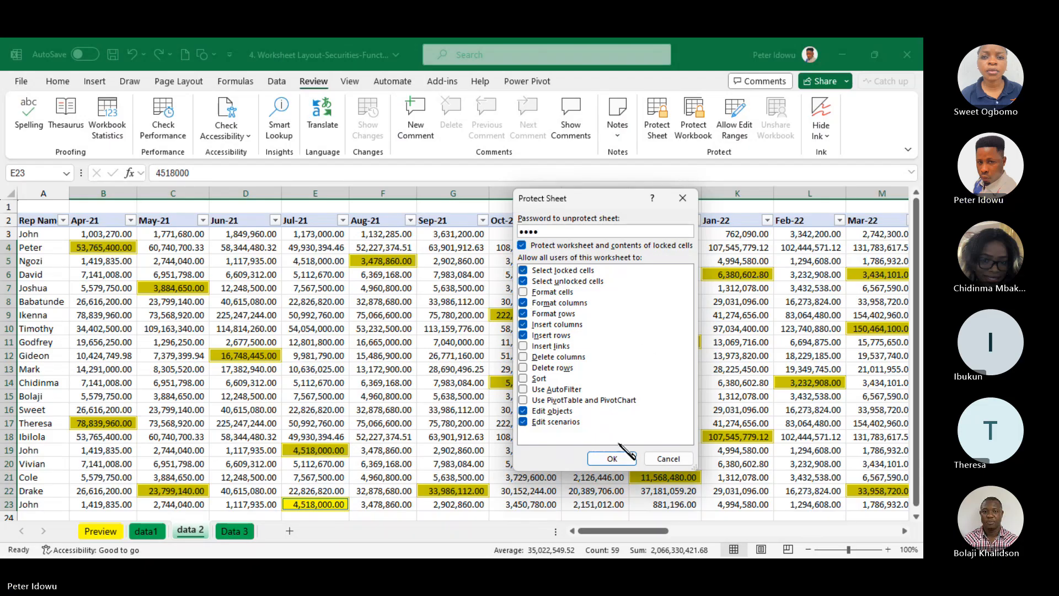
left_click(617, 463)
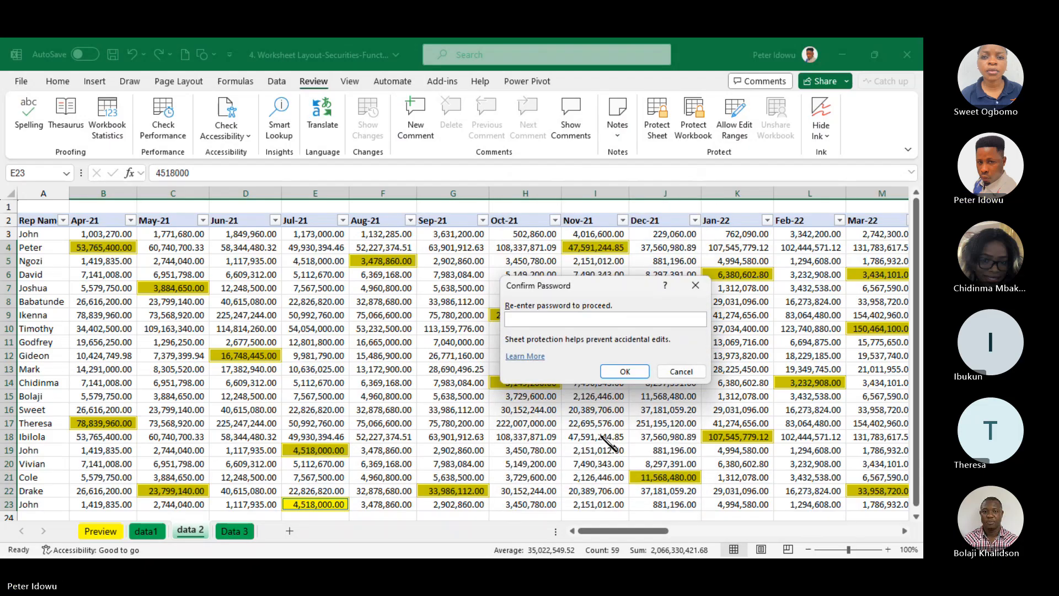
type("1111")
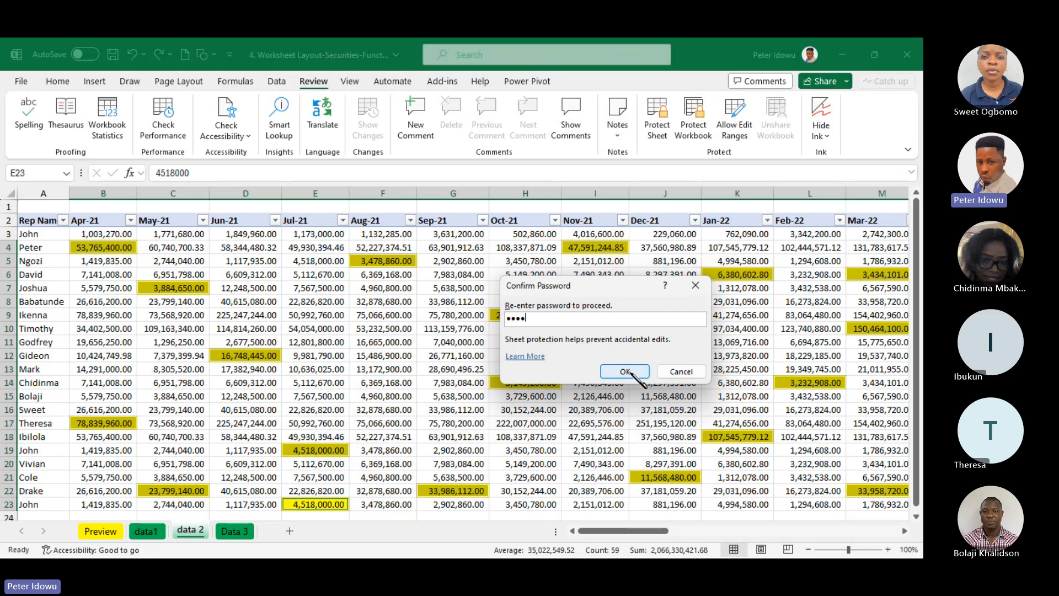
left_click(628, 371)
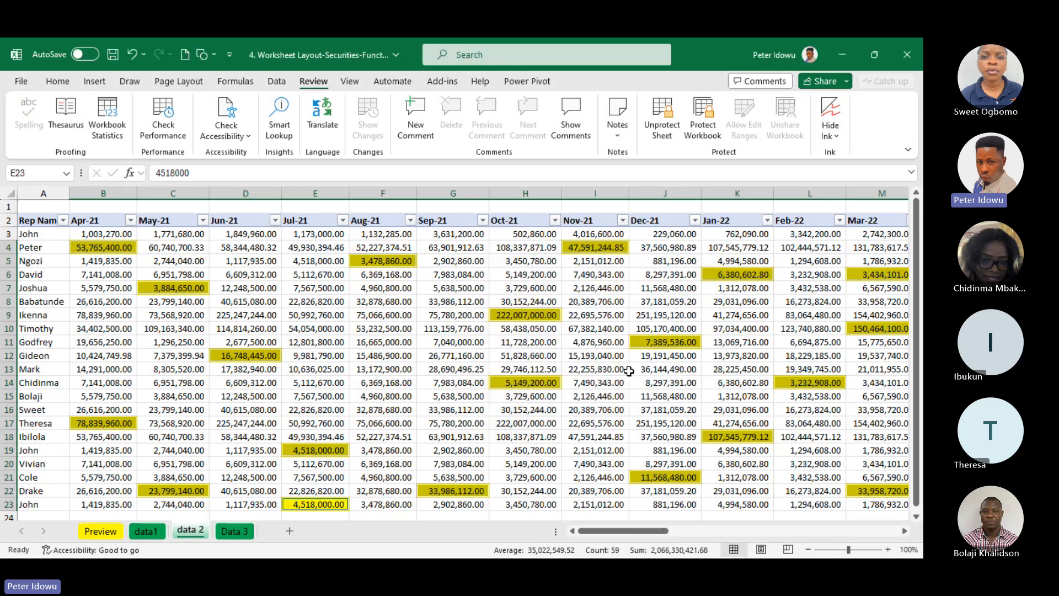
Test the protection by trying to edit the unhighlighted cells H7, F9, E5 and D5
left_click(558, 327)
double_click(500, 285)
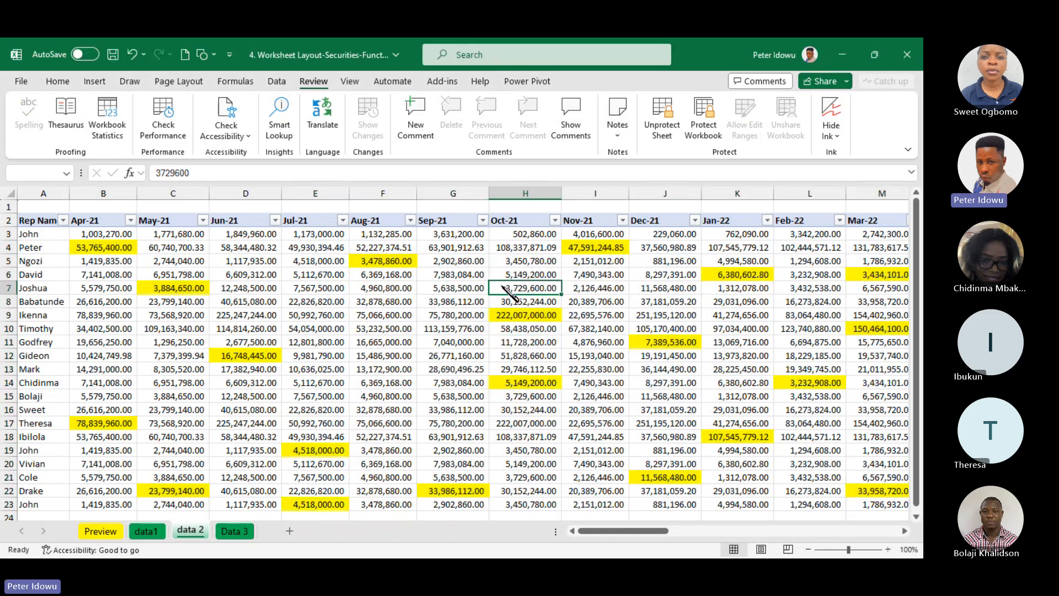
left_click(545, 343)
double_click(373, 315)
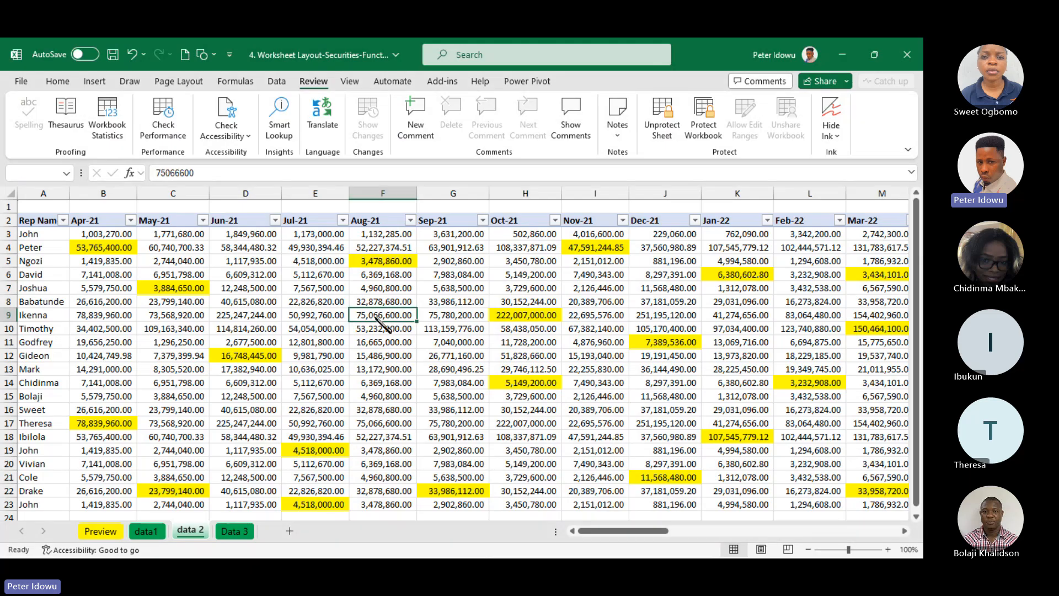
left_click(545, 343)
double_click(333, 263)
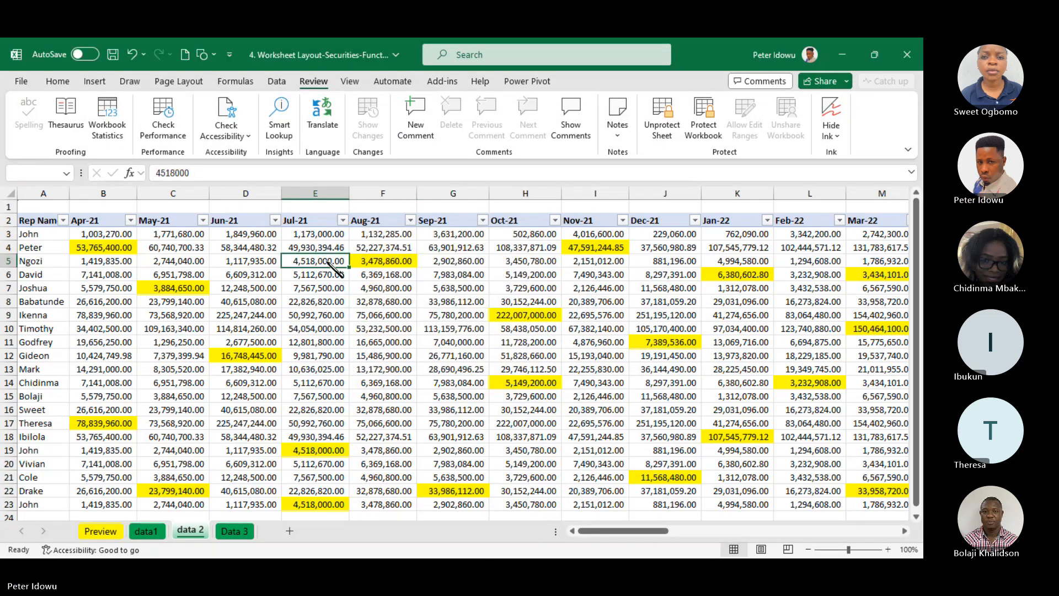
left_click(545, 343)
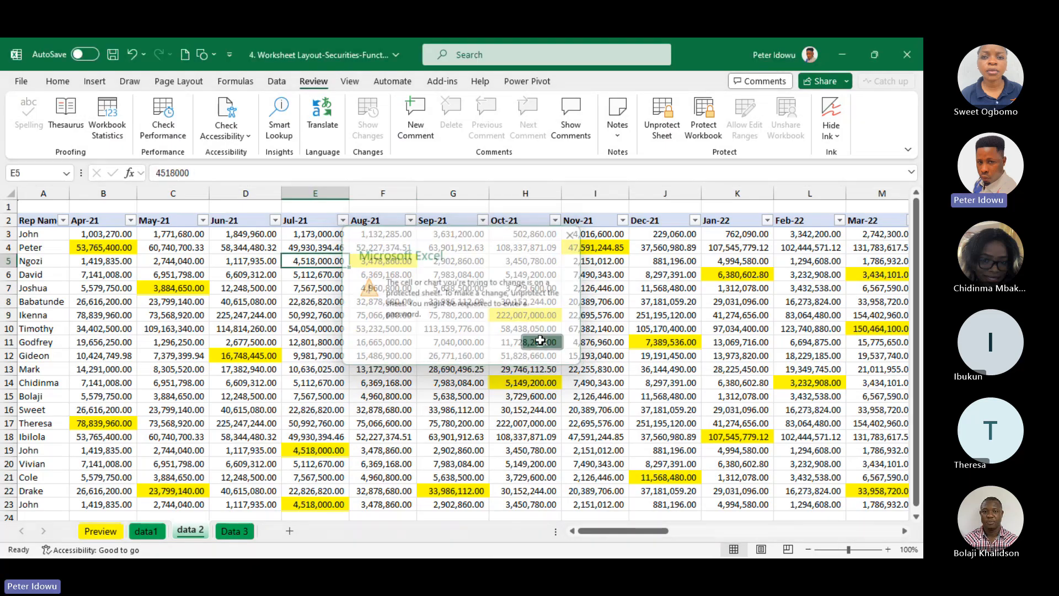
double_click(254, 261)
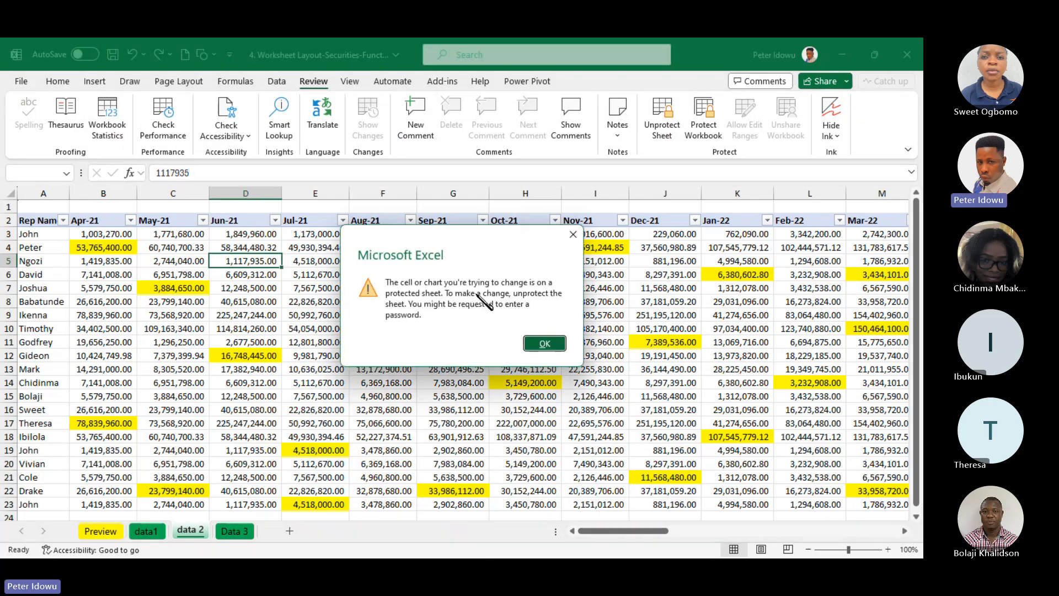
left_click(544, 343)
Test editing in yellow cells such as C7, D12, H14, J11 and L14, and try to edit unhighlighted cell K19
left_click(112, 248)
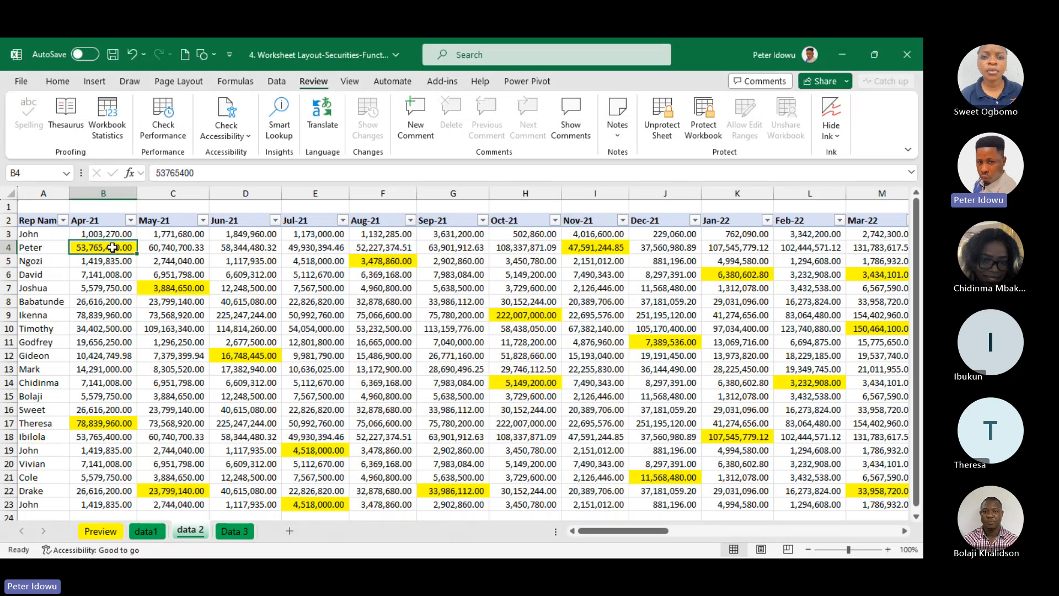
double_click(163, 287)
double_click(232, 352)
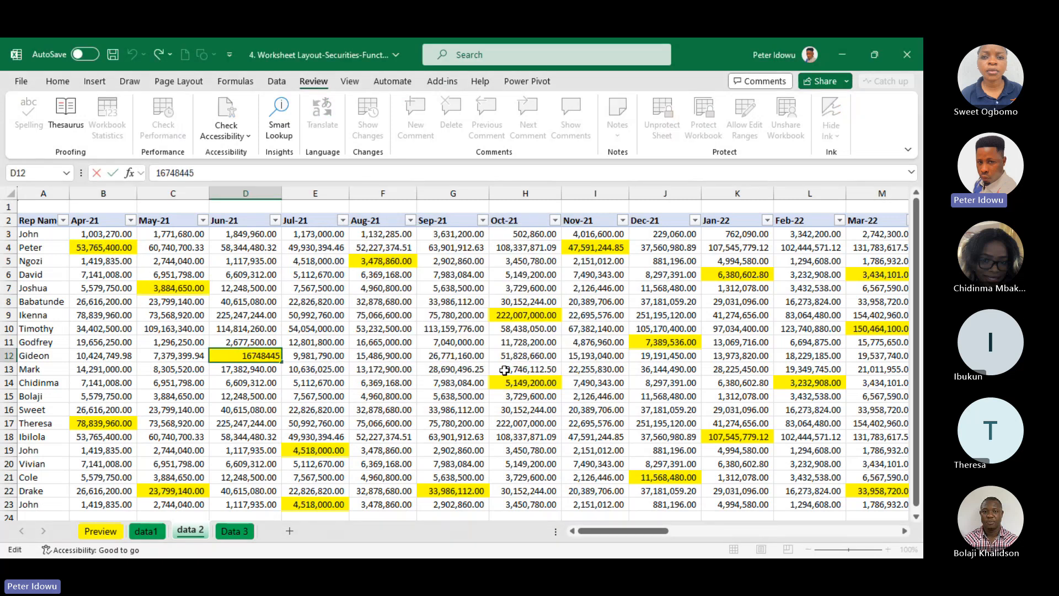
left_click(531, 382)
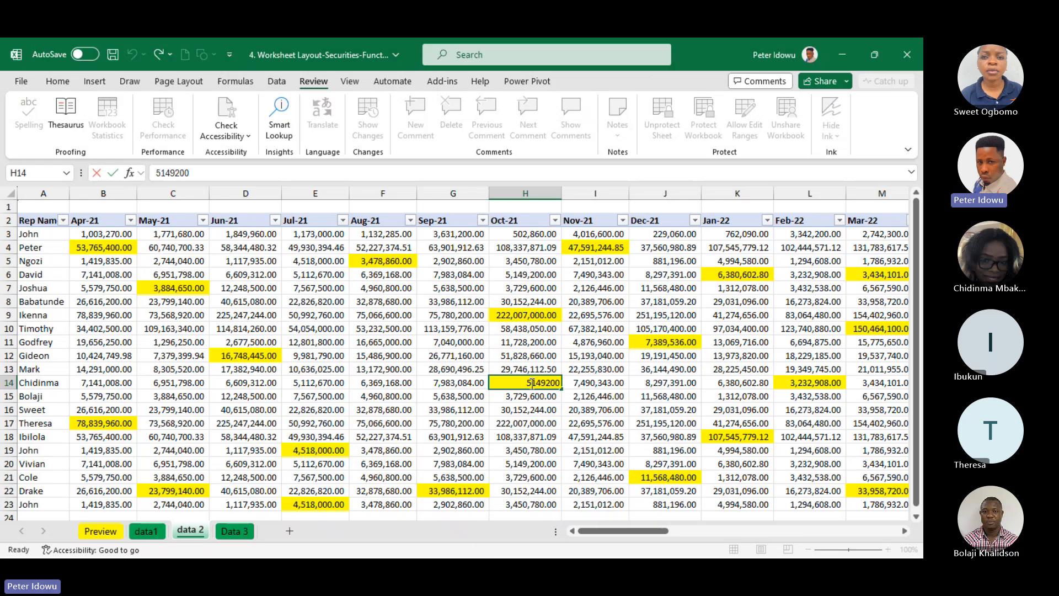
double_click(657, 341)
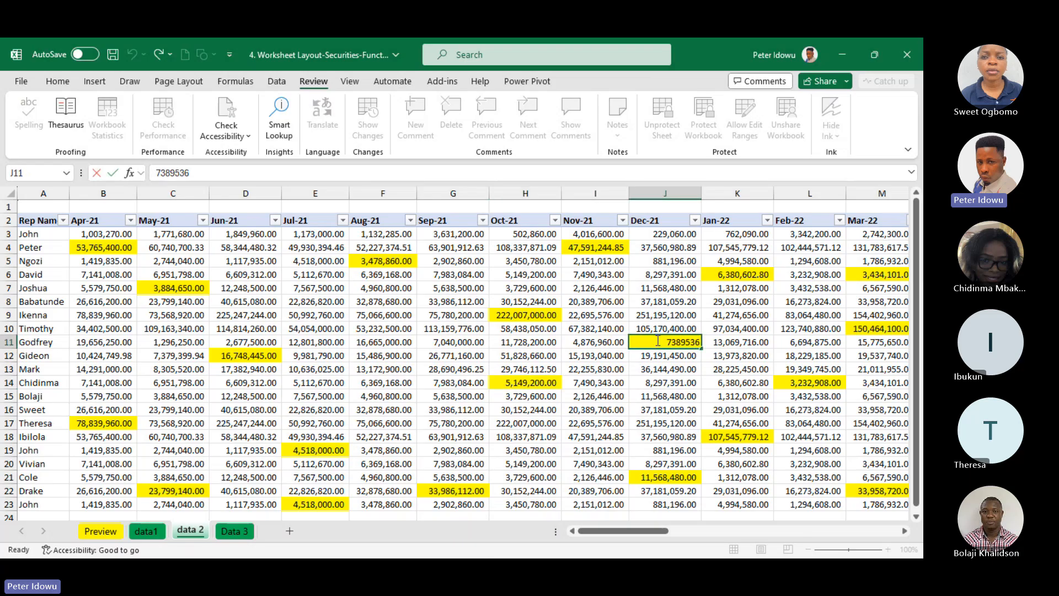
left_click(735, 274)
double_click(796, 383)
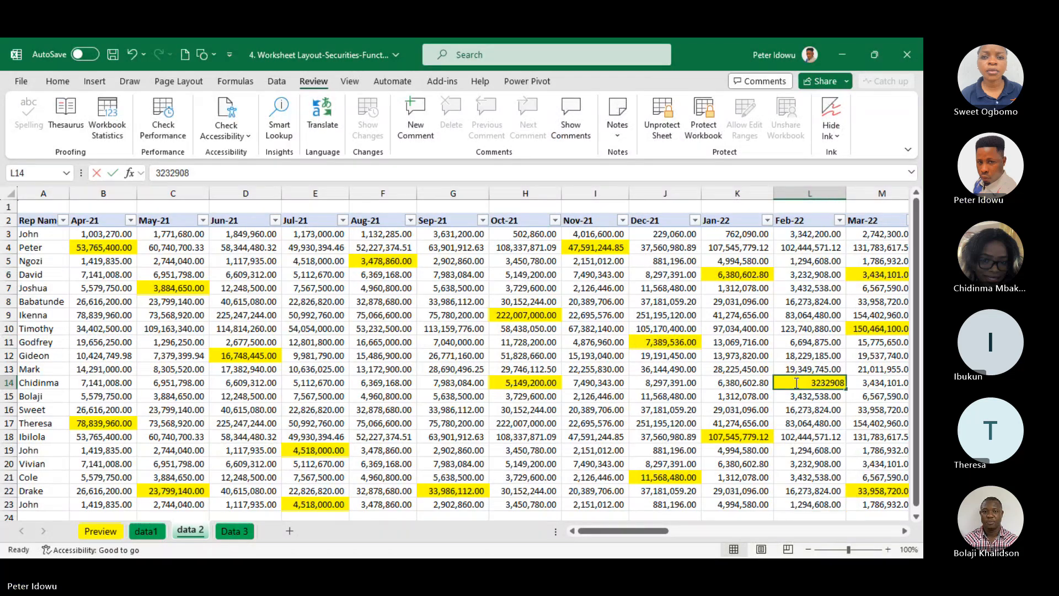
double_click(737, 450)
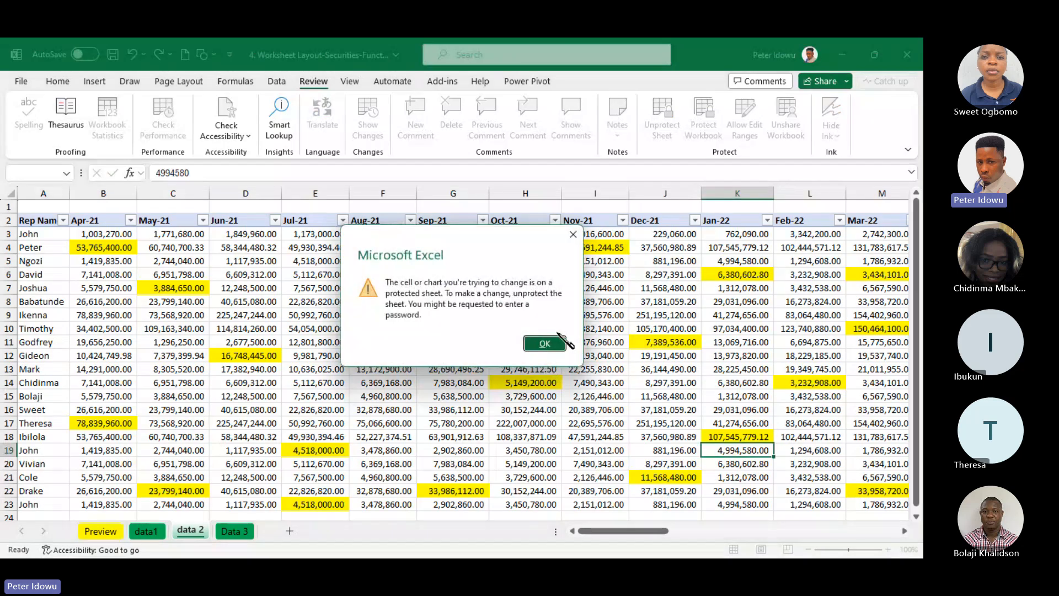
left_click(559, 342)
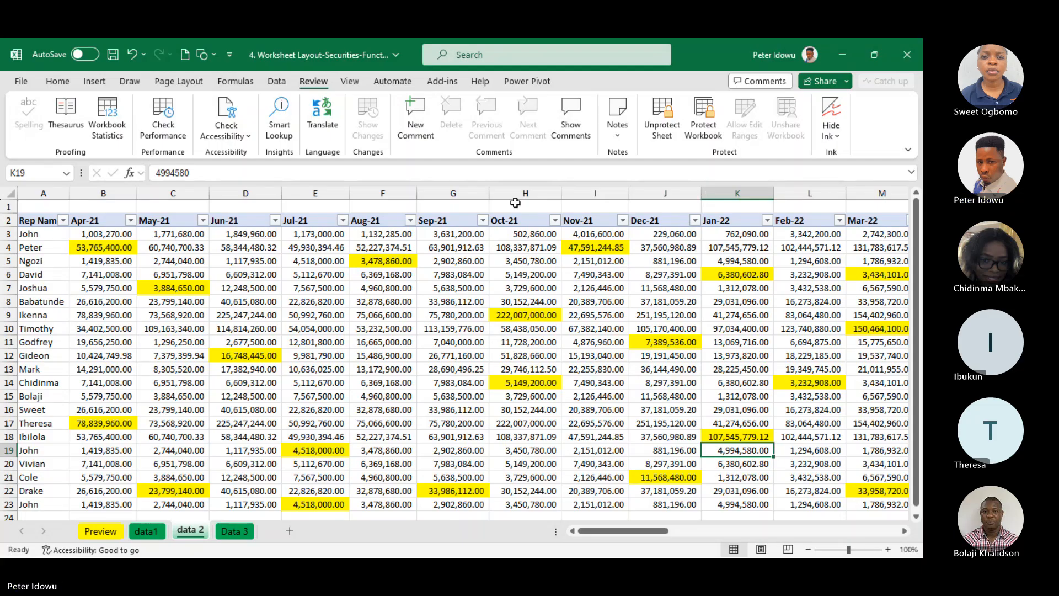
left_click_drag(640, 533, 184, 446)
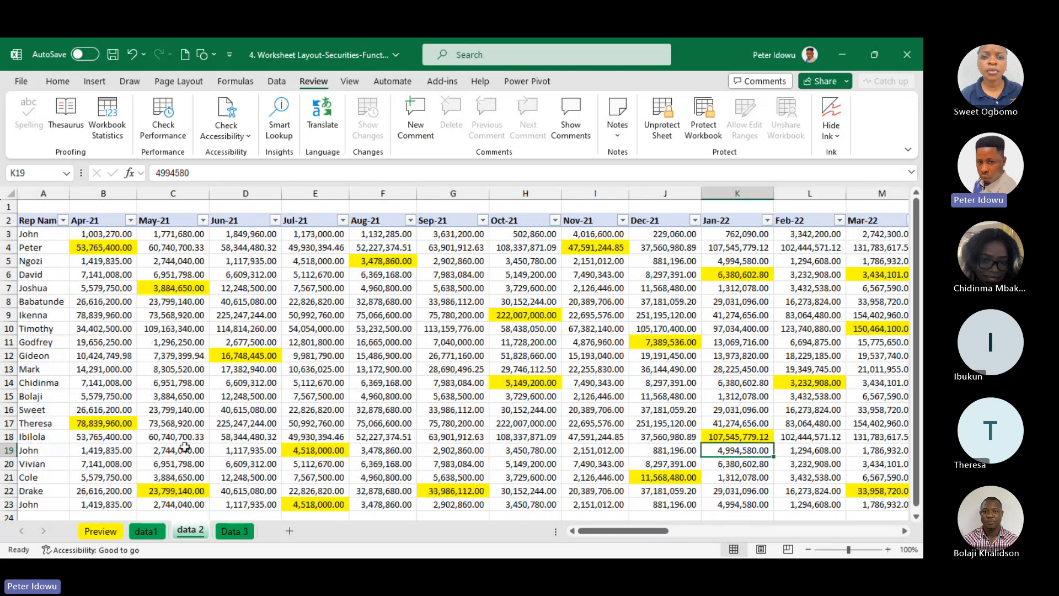
left_click(168, 247)
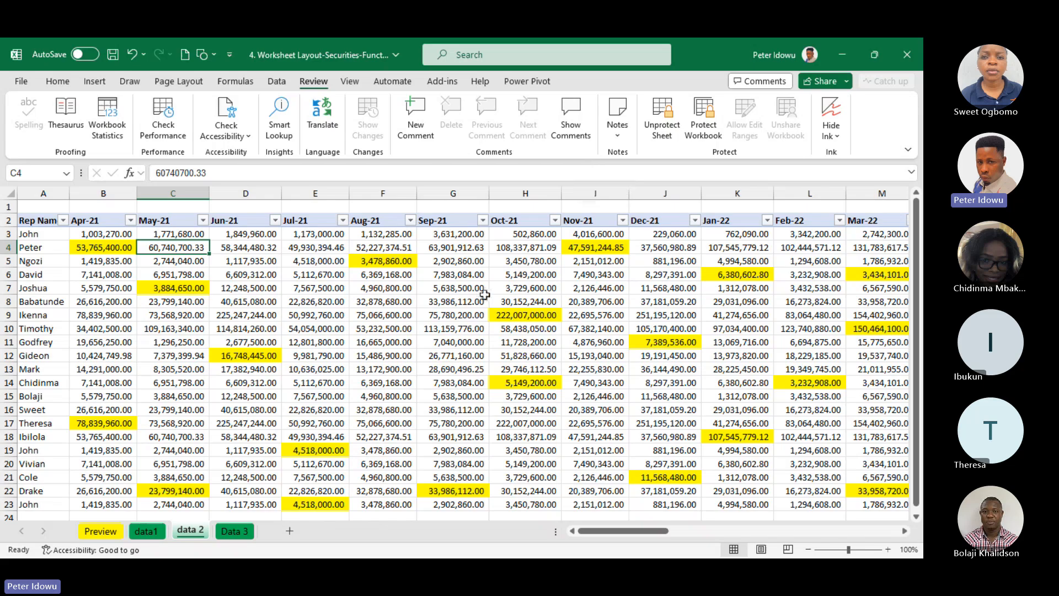
Unprotect the data 2 sheet by entering the sheet password
left_click(676, 119)
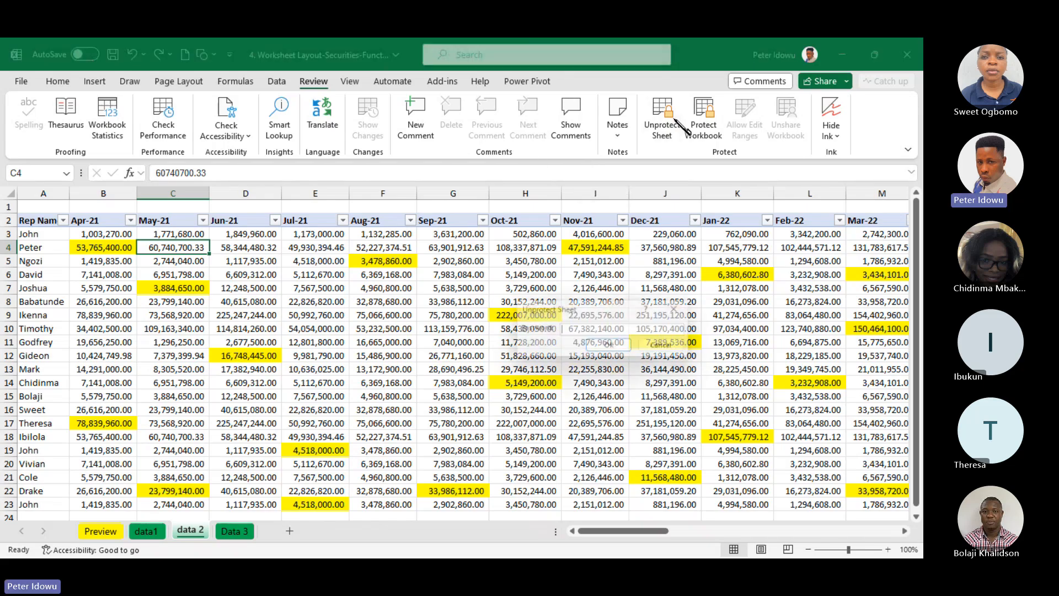
type("••••")
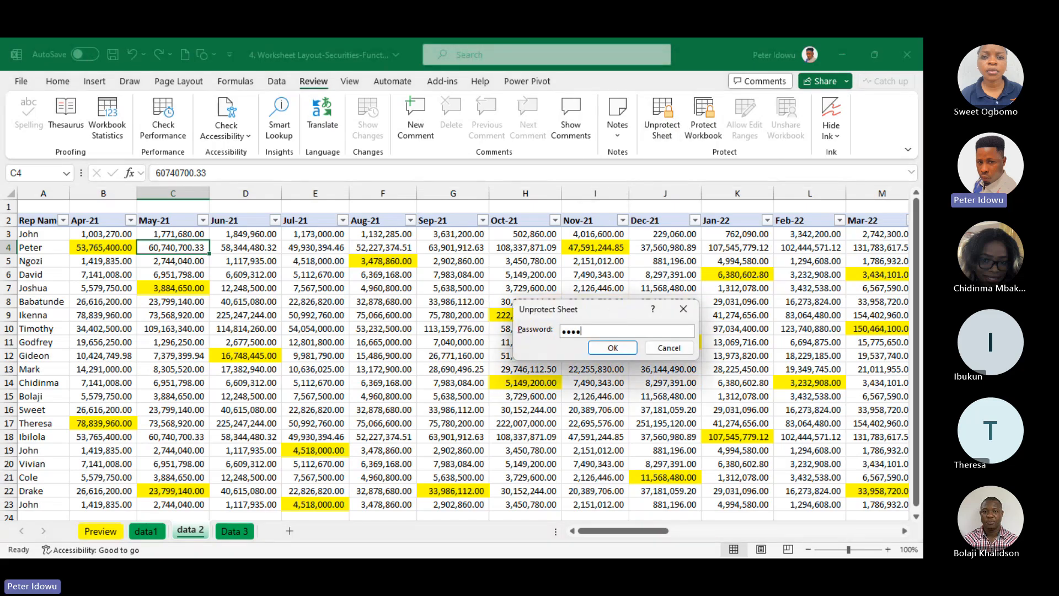
key("Return")
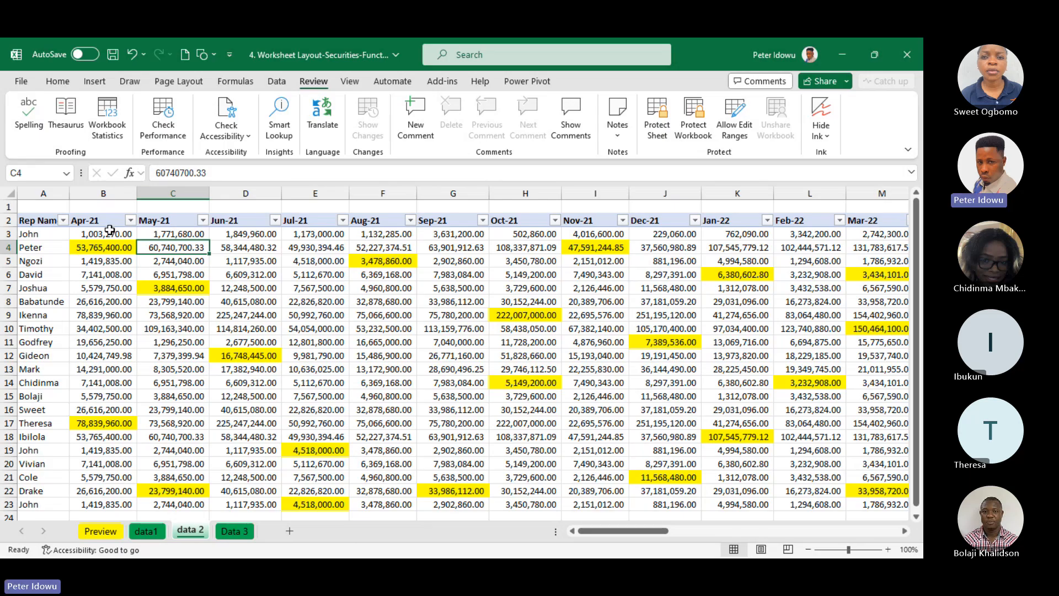
Find all yellow-filled cells on the data 2 sheet and select every match
key("ctrl+f")
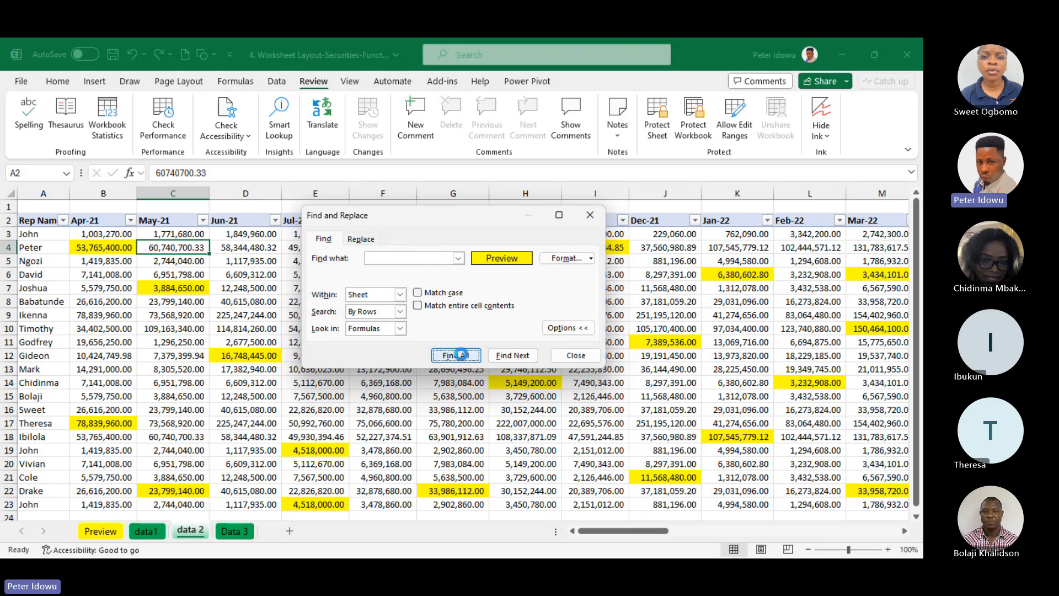
left_click(455, 355)
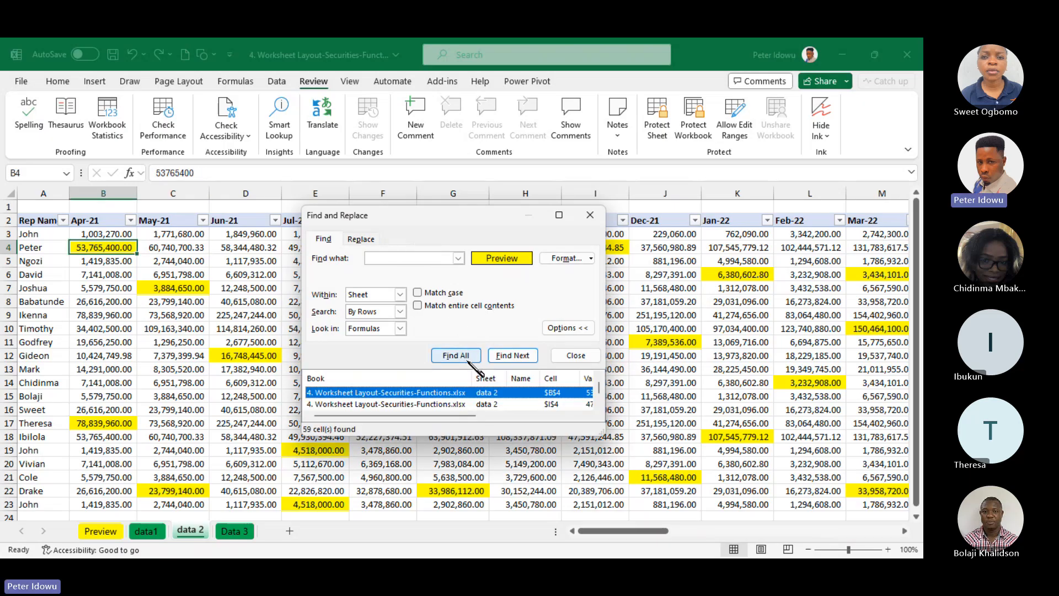
key("ctrl+a")
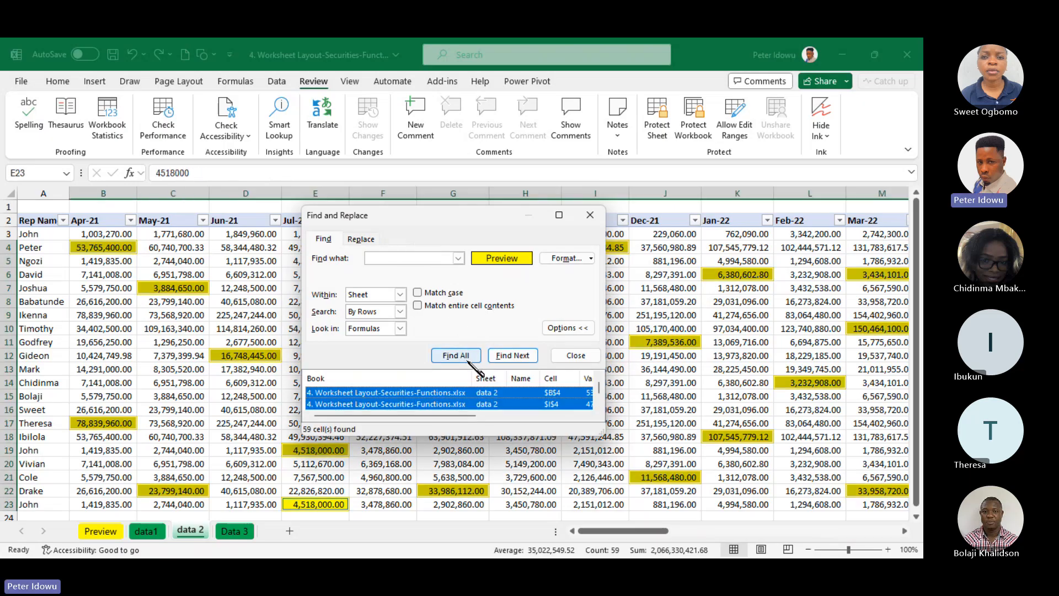
left_click(591, 215)
Turn the Locked protection setting back on for the selected yellow cells
right_click(596, 249)
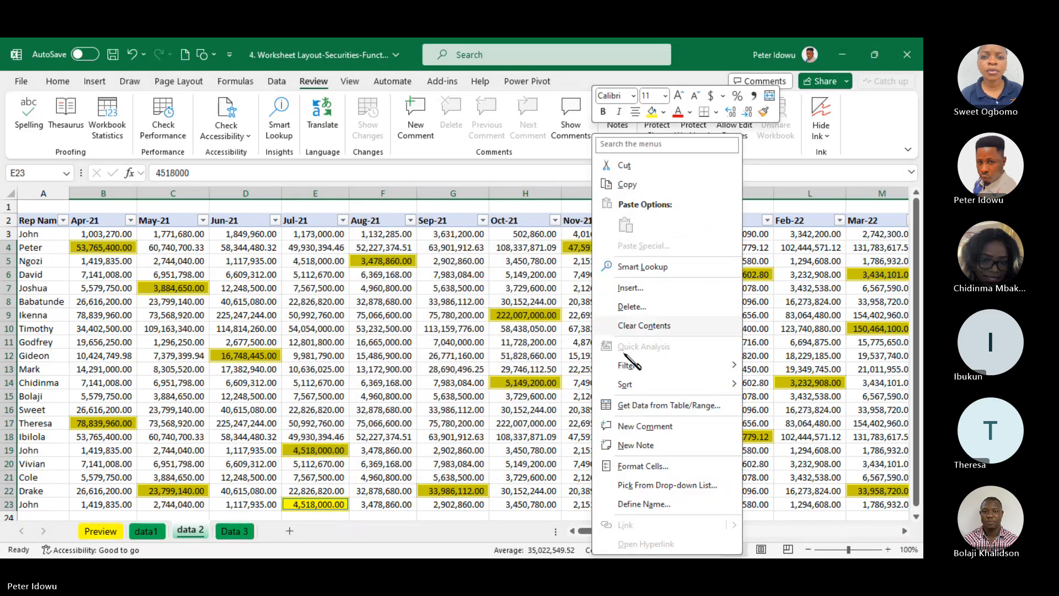
left_click(643, 466)
left_click(485, 277)
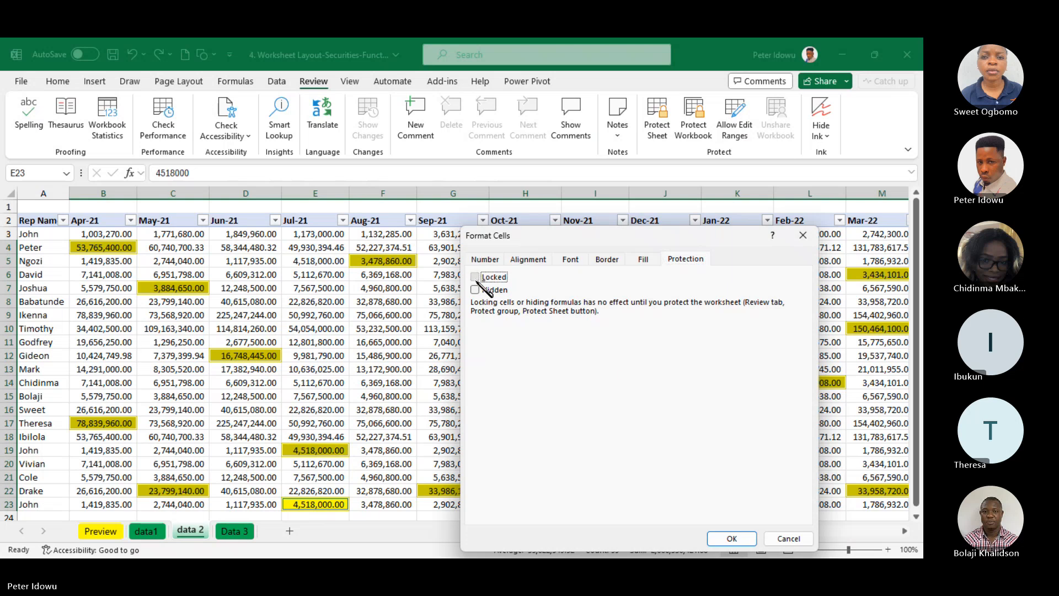
left_click(729, 543)
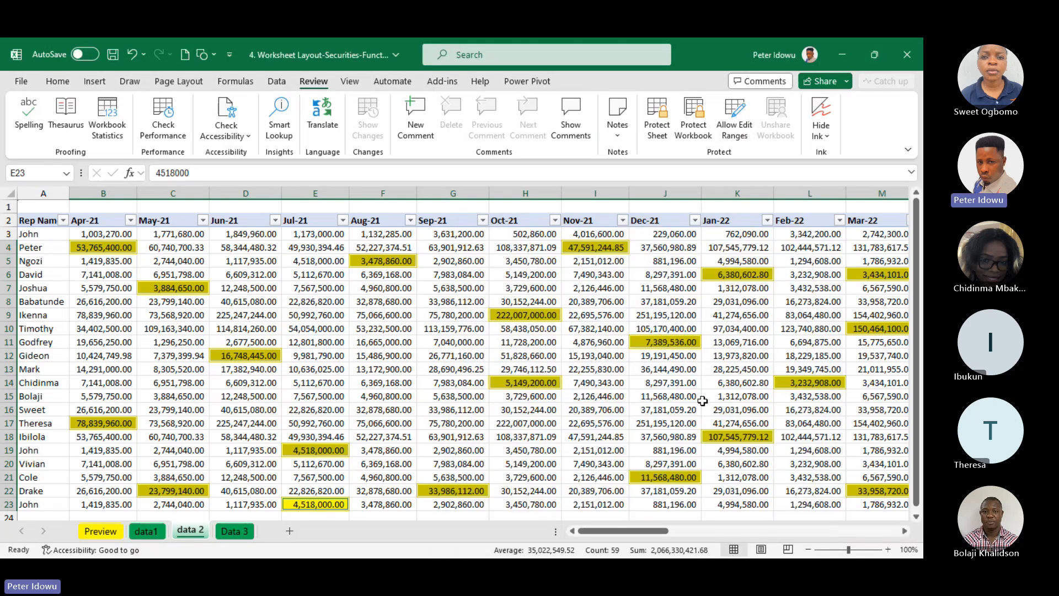
left_click(704, 400)
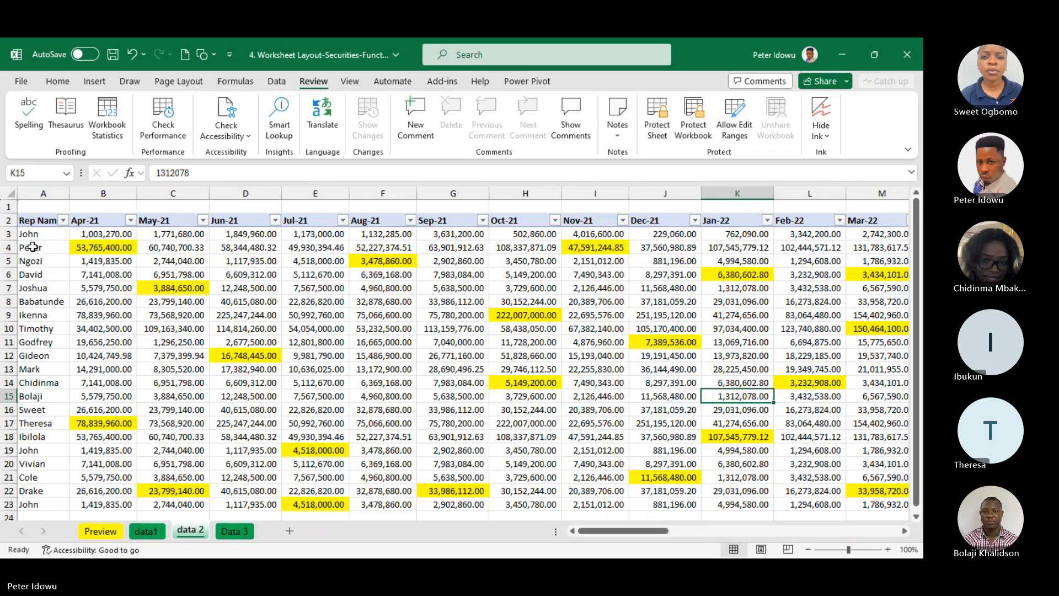
Select the data from A3 to the last used cell and find all yellow-filled cells in it
left_click(176, 272)
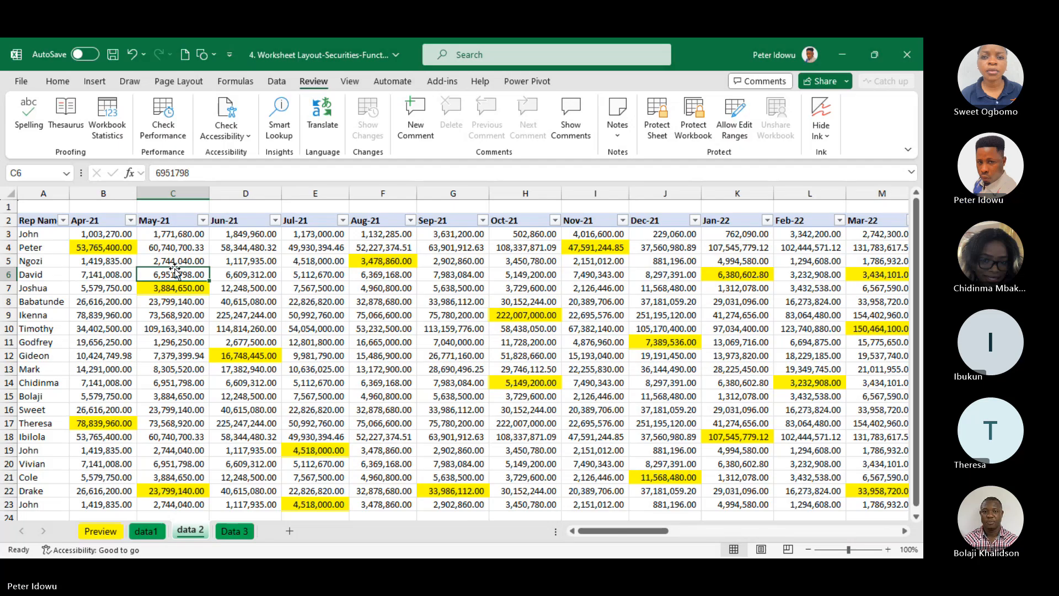
left_click(55, 233)
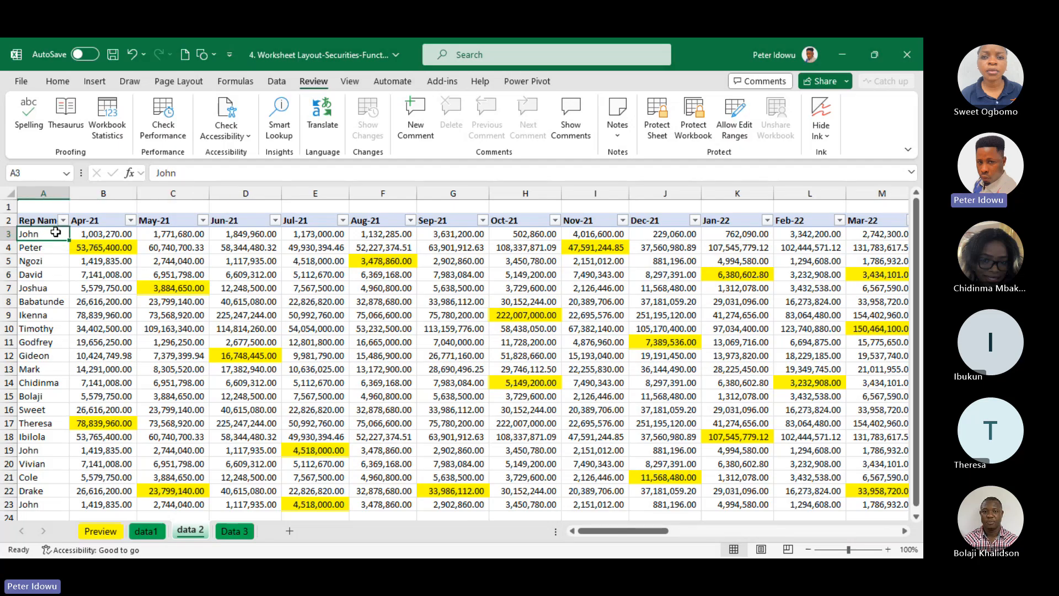
key("ctrl+shift+End")
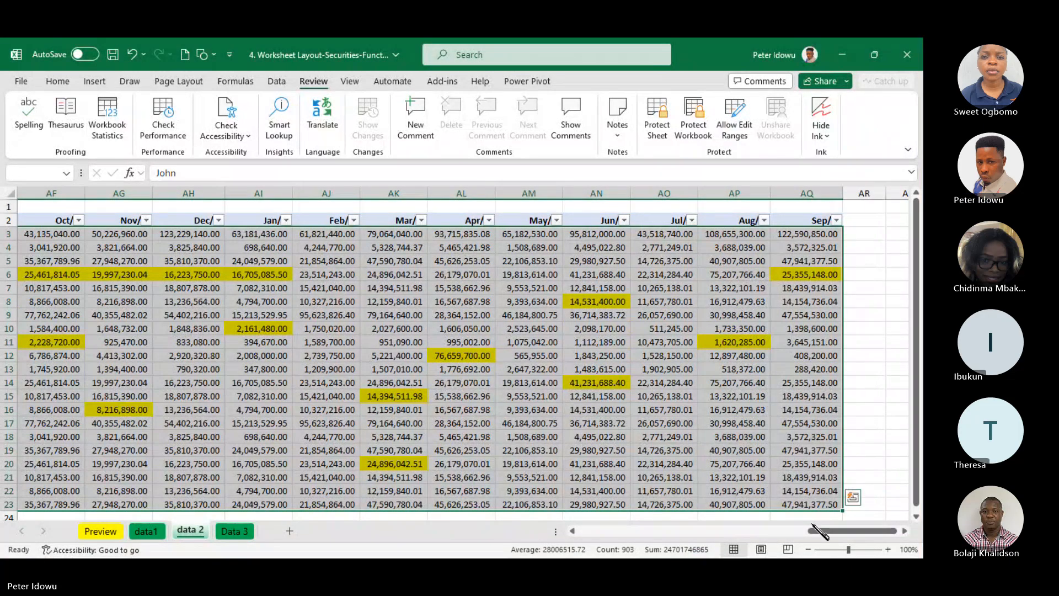
left_click_drag(820, 531, 602, 530)
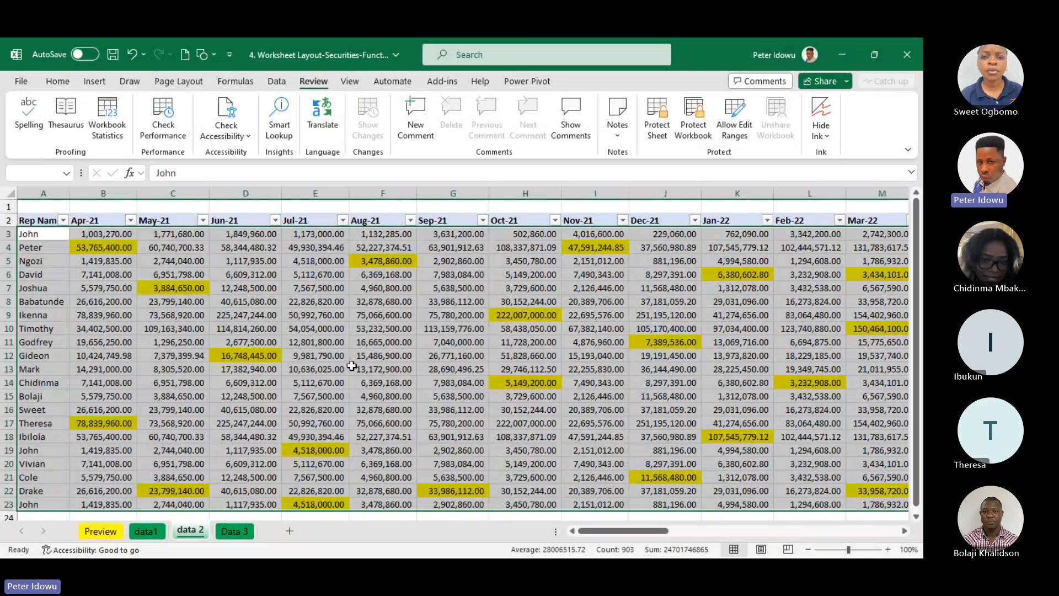
key("ctrl+f")
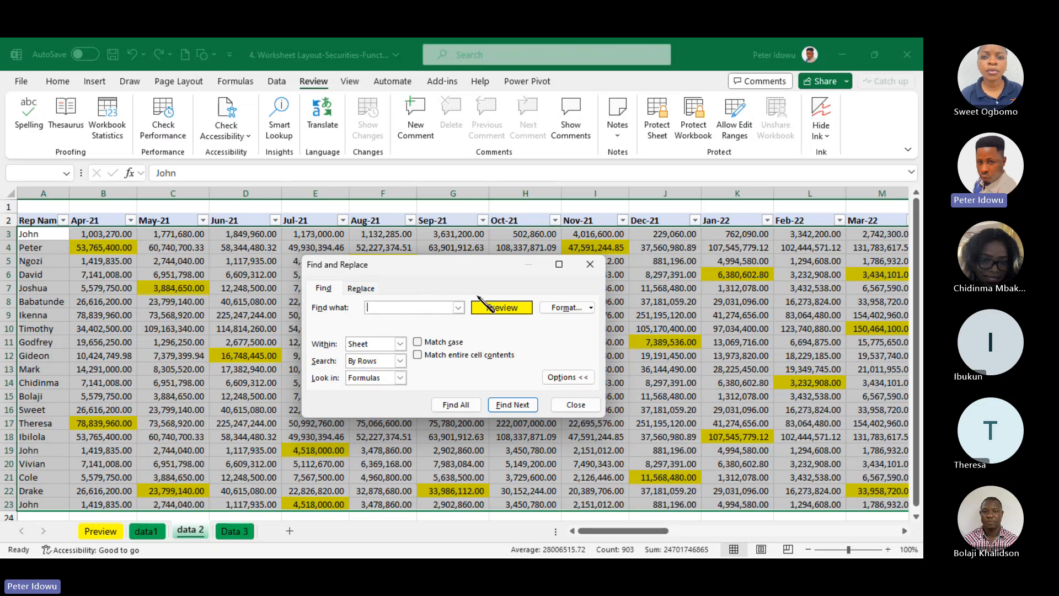
left_click(451, 408)
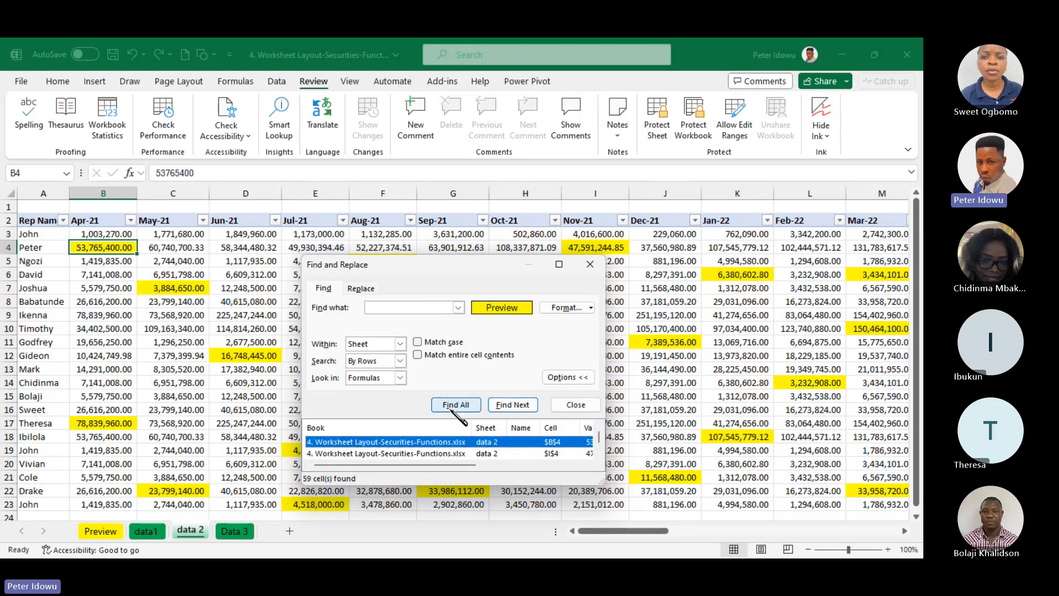
Switch from finding to replacing and clear the existing replacement text
left_click(361, 288)
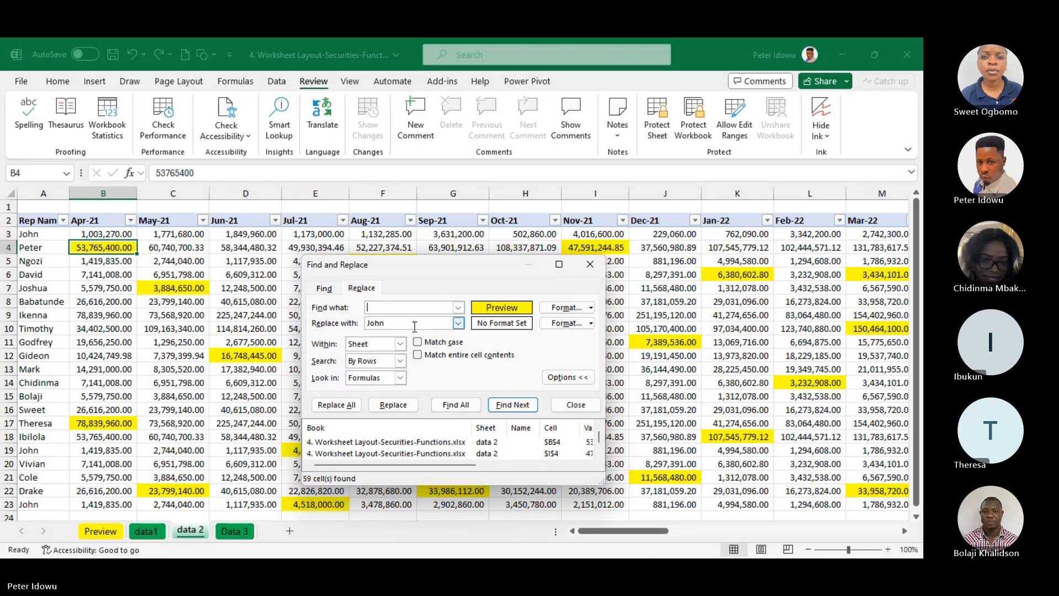
left_click(429, 324)
key("BackSpace")
key("BackSpace")
key("BackSpace")
key("BackSpace")
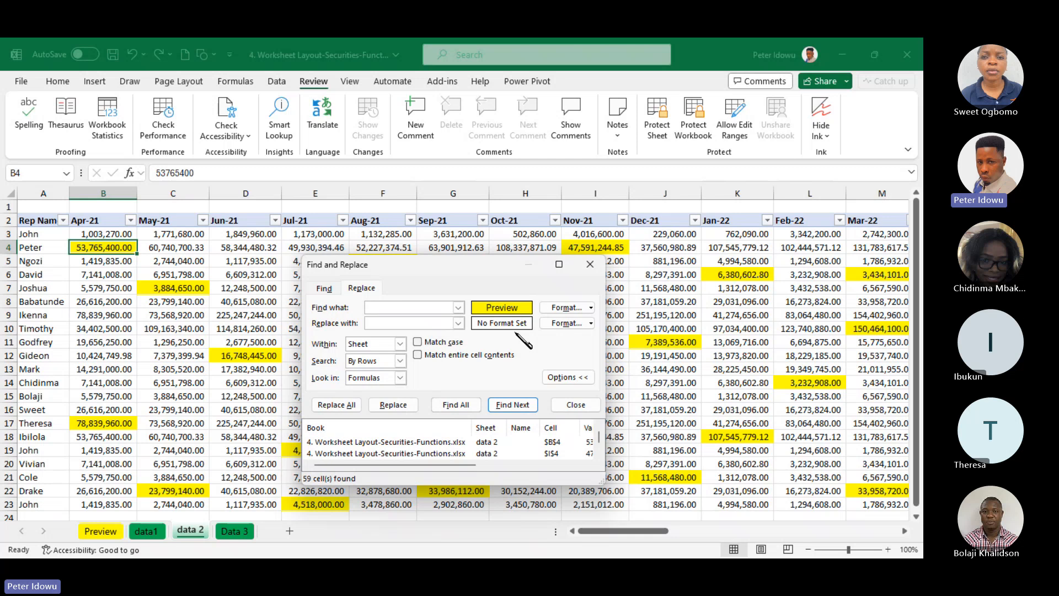
Set the replacement format to a red fill and replace the fill of all yellow cells with it
left_click(565, 323)
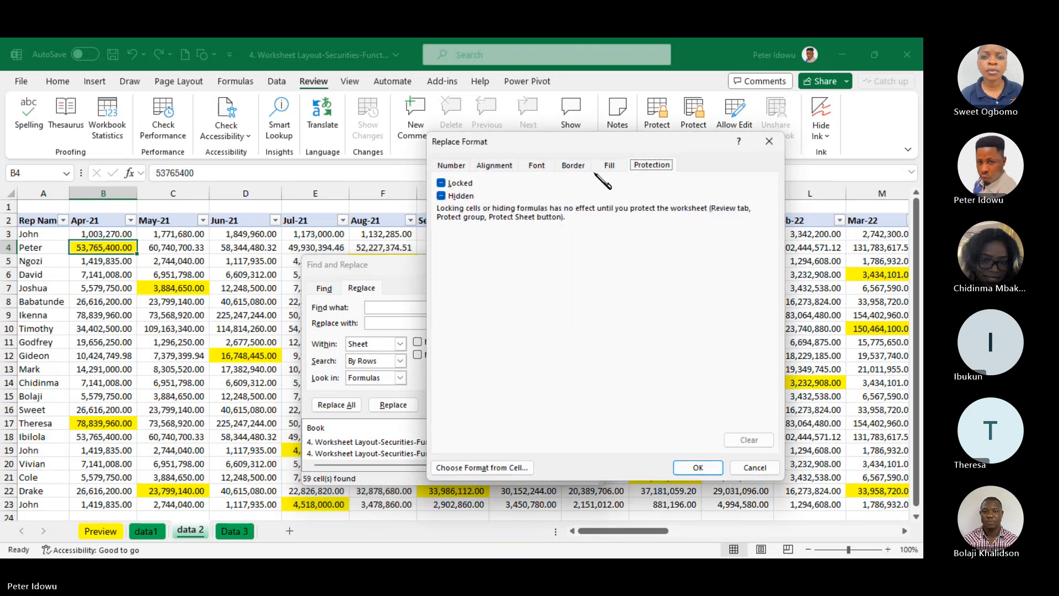
left_click(609, 165)
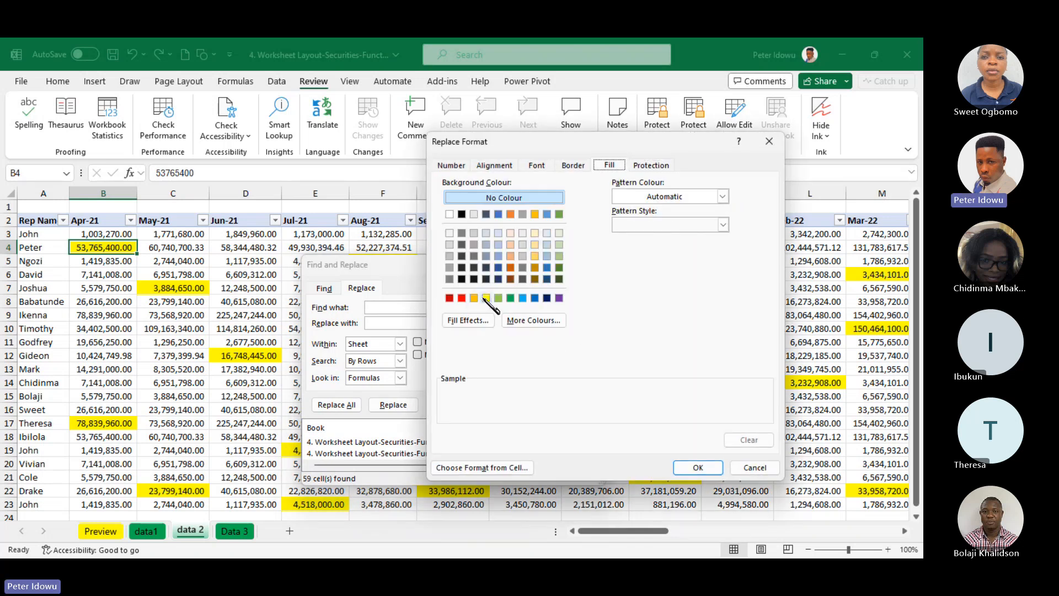
left_click(462, 298)
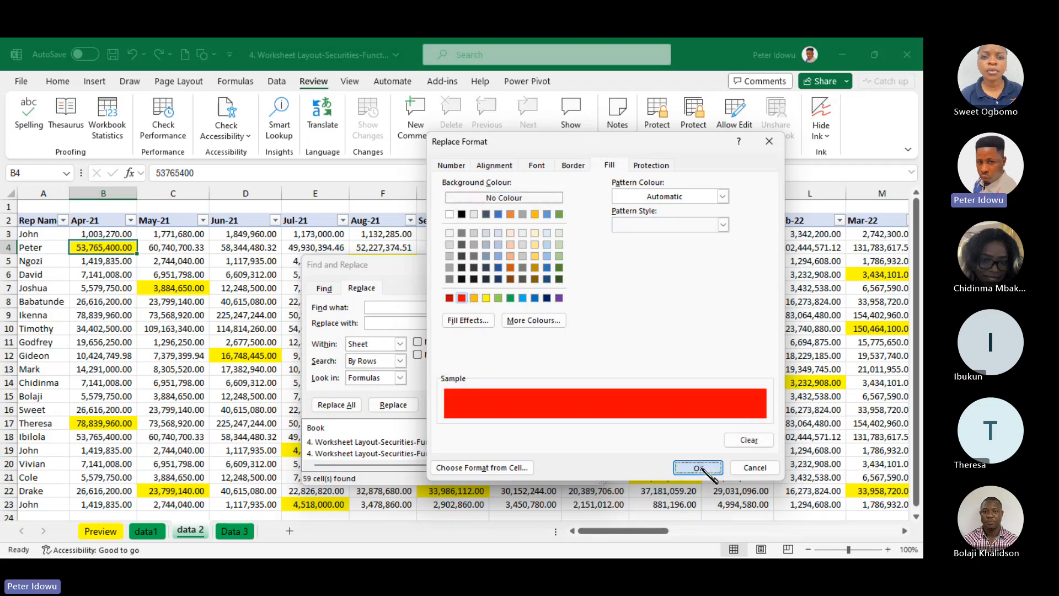
left_click(697, 467)
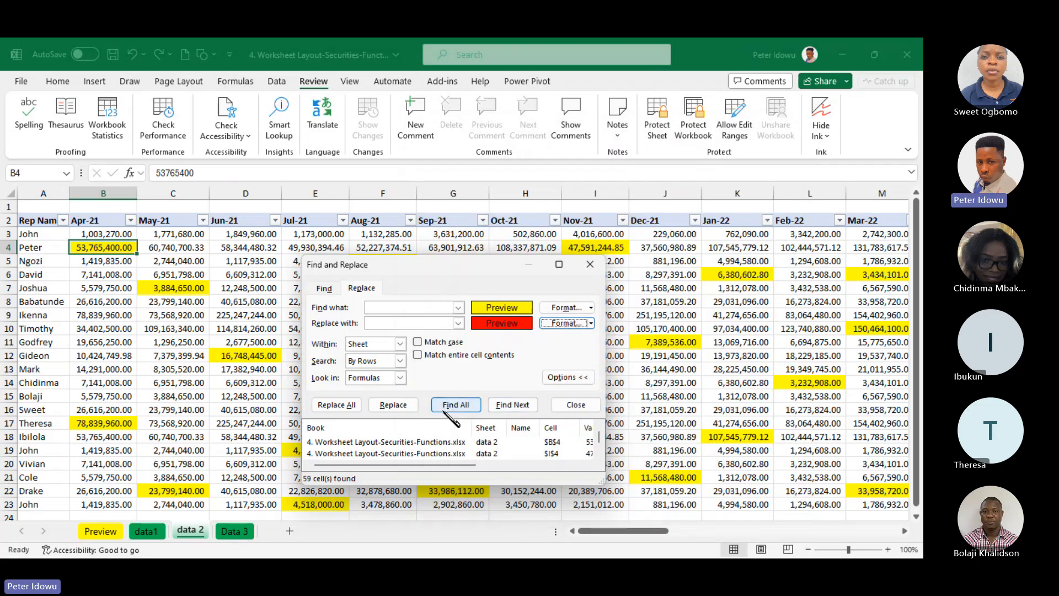
left_click(336, 404)
left_click(590, 264)
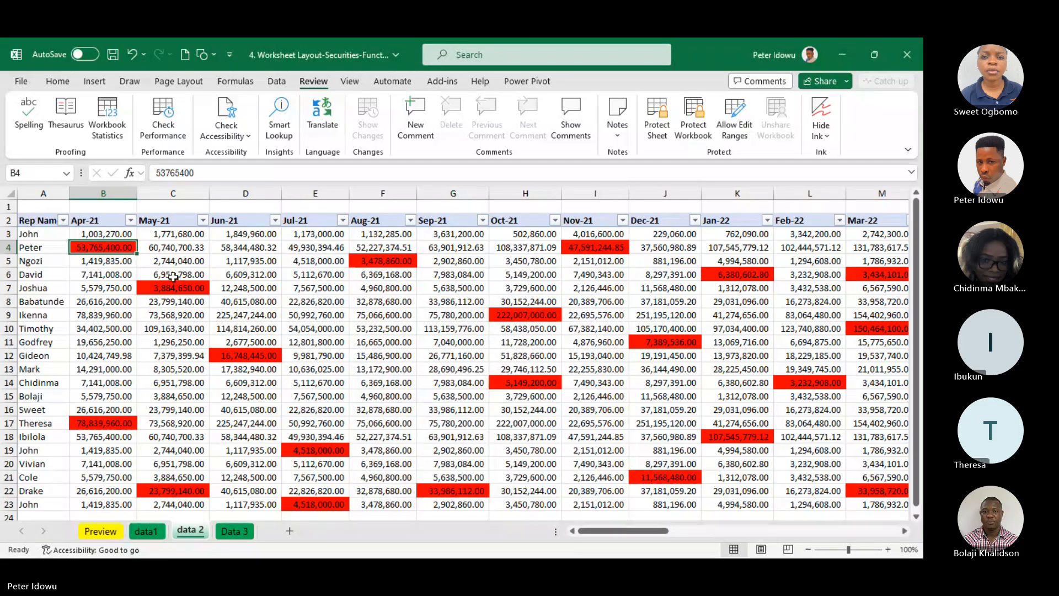
Select the data from A3 to the last used cell and set the search format to a red fill
left_click(244, 290)
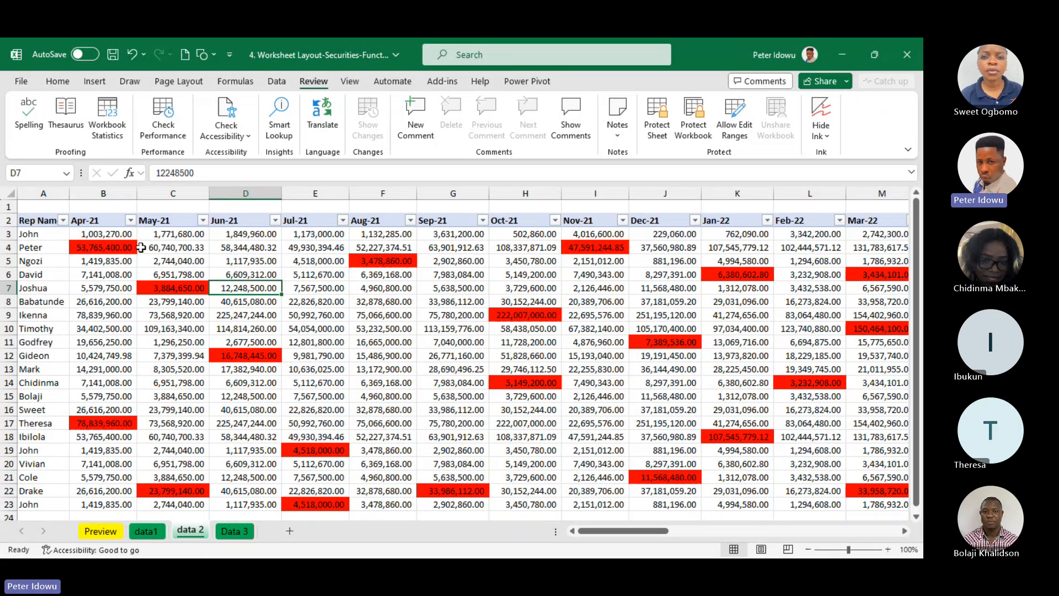
left_click(36, 234)
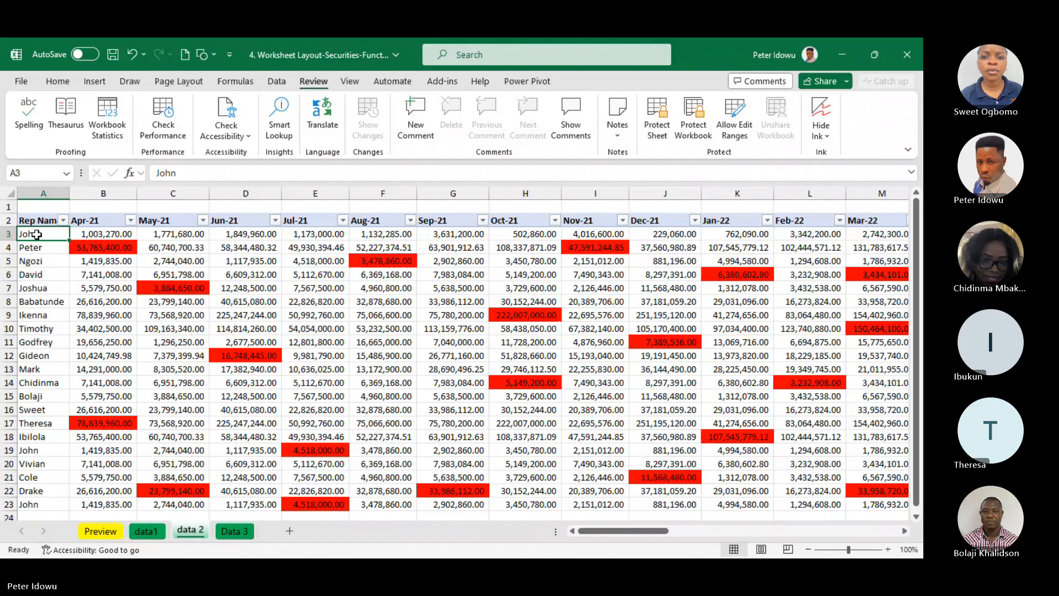
key("ctrl+shift+End")
key("ctrl+f")
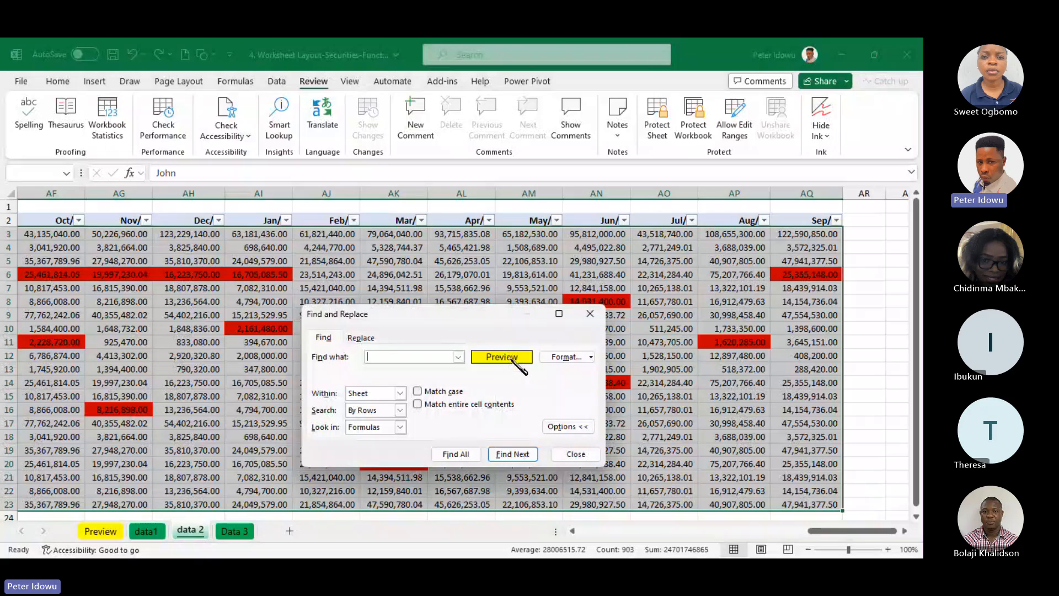
left_click(557, 358)
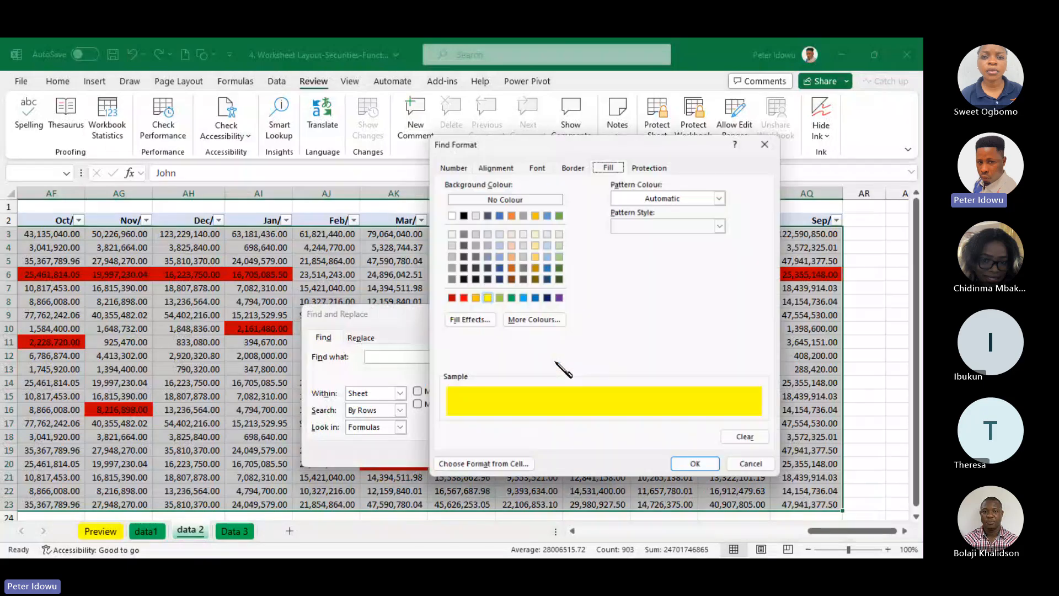
left_click(463, 298)
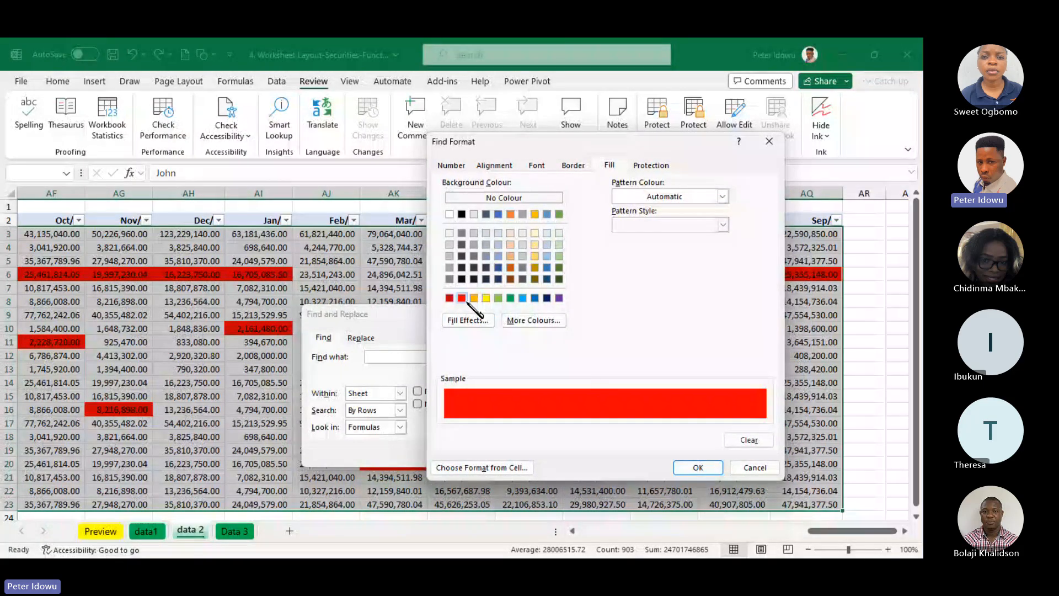
left_click(698, 469)
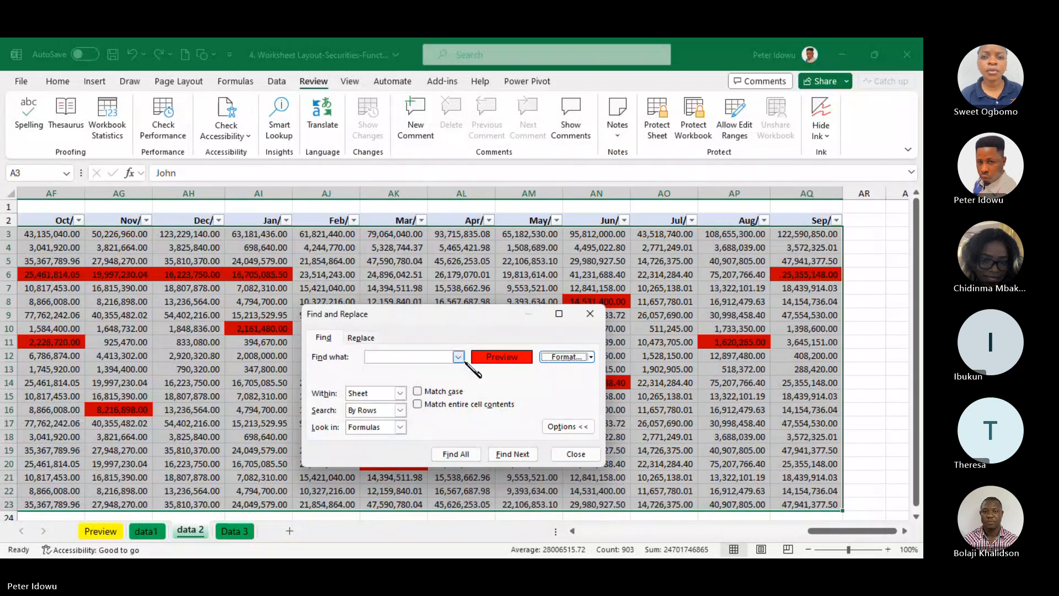
left_click(565, 357)
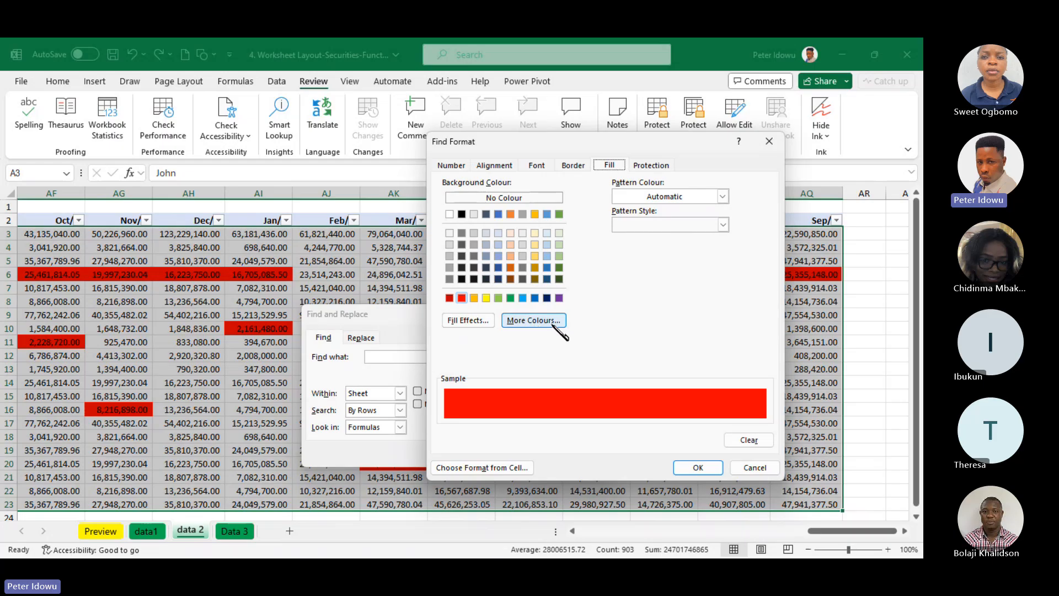
left_click(485, 321)
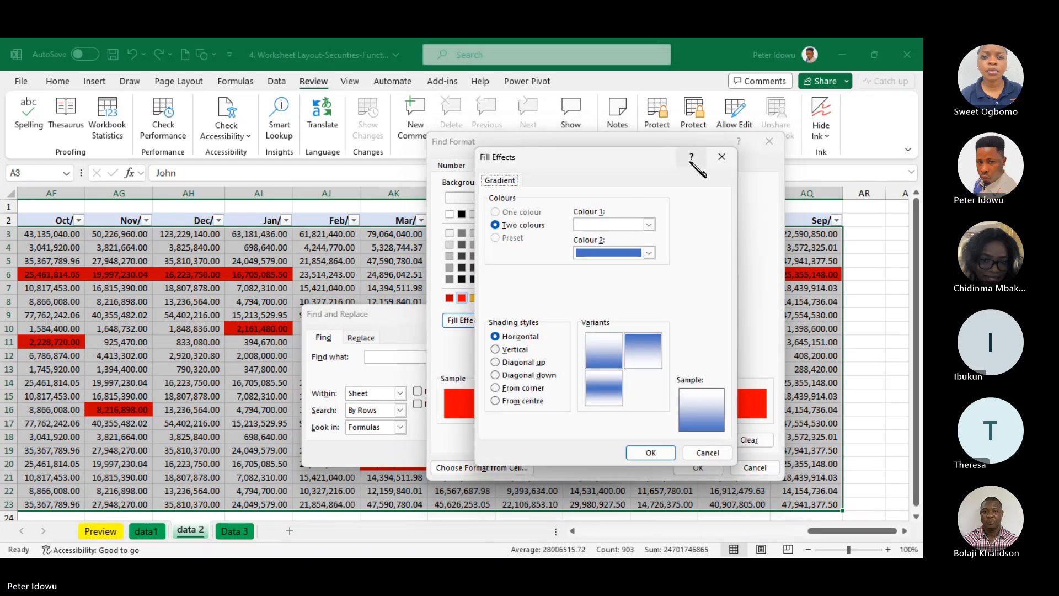
left_click(719, 160)
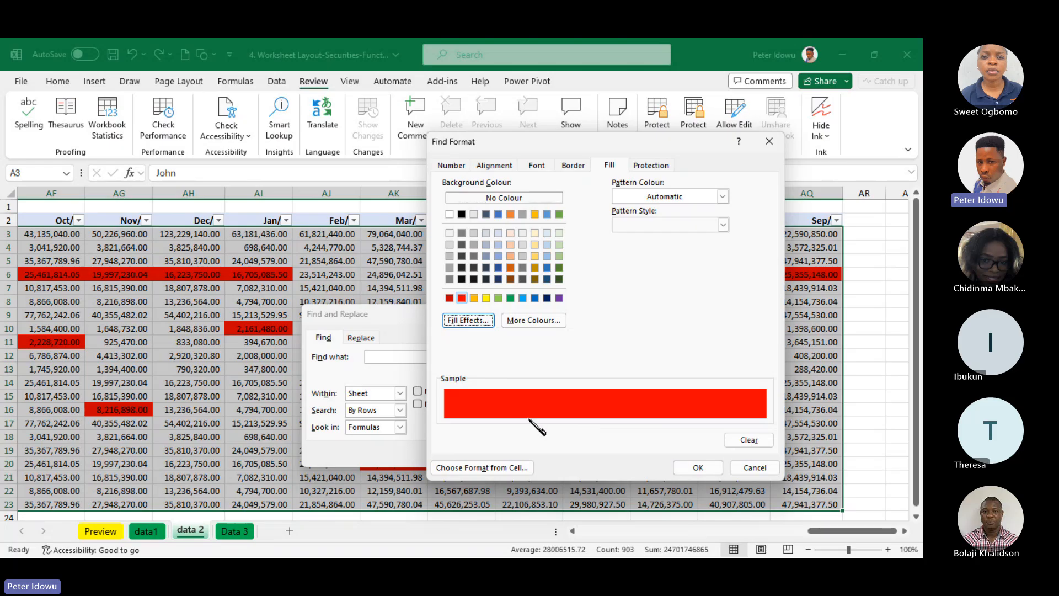
left_click(700, 467)
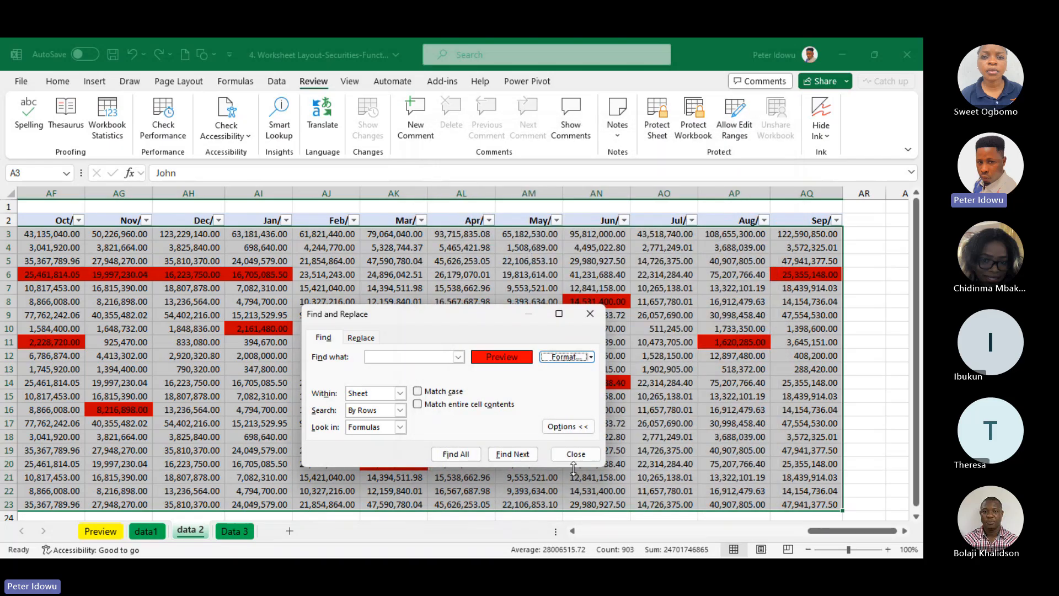
Find all red-filled cells, select every cell in the search results, and close Find and Replace
left_click(455, 455)
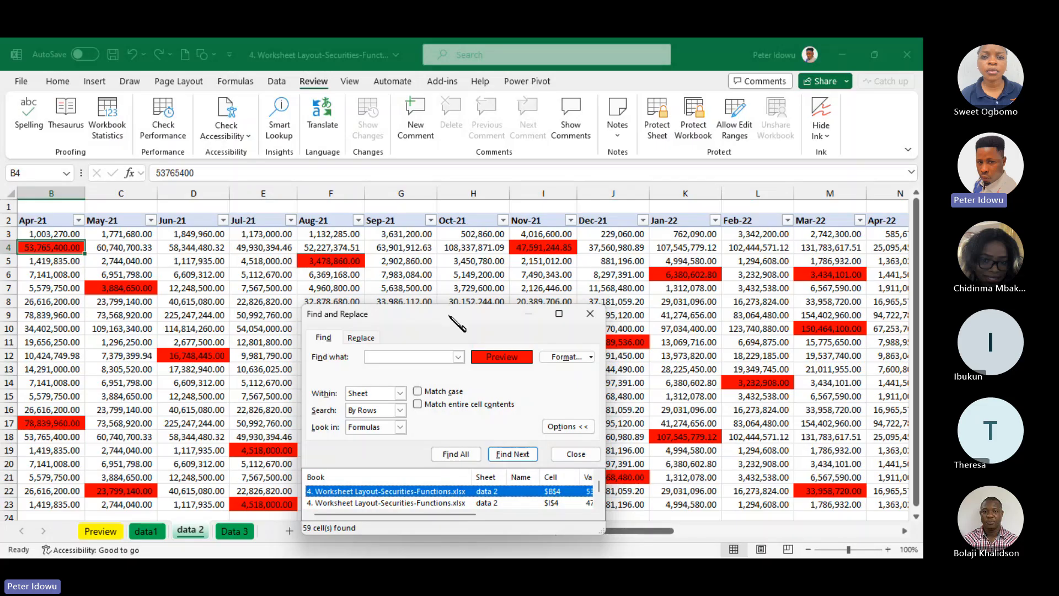
left_click_drag(449, 316, 440, 175)
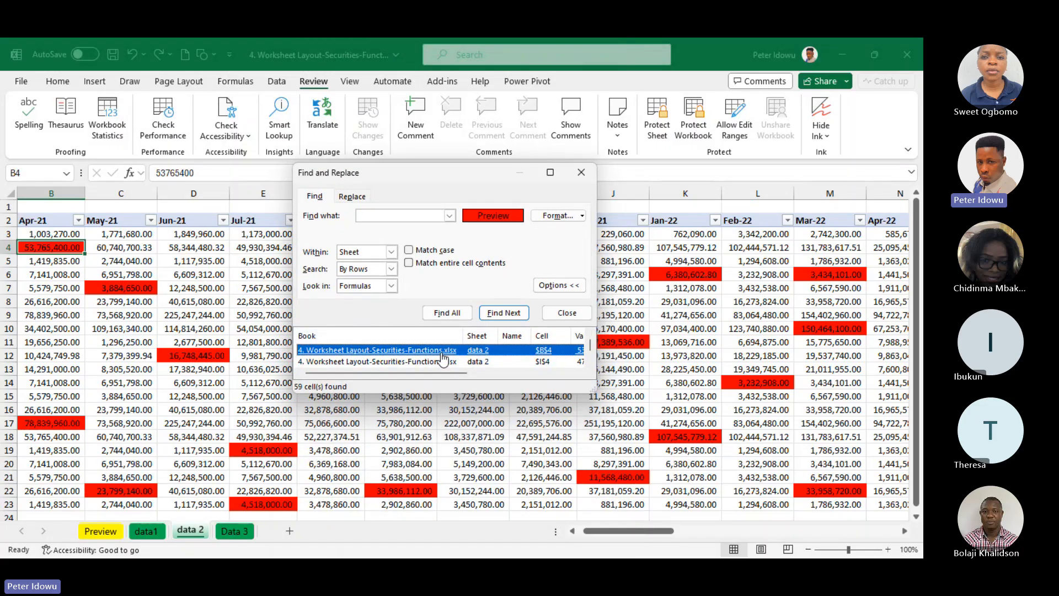
key("ctrl+a")
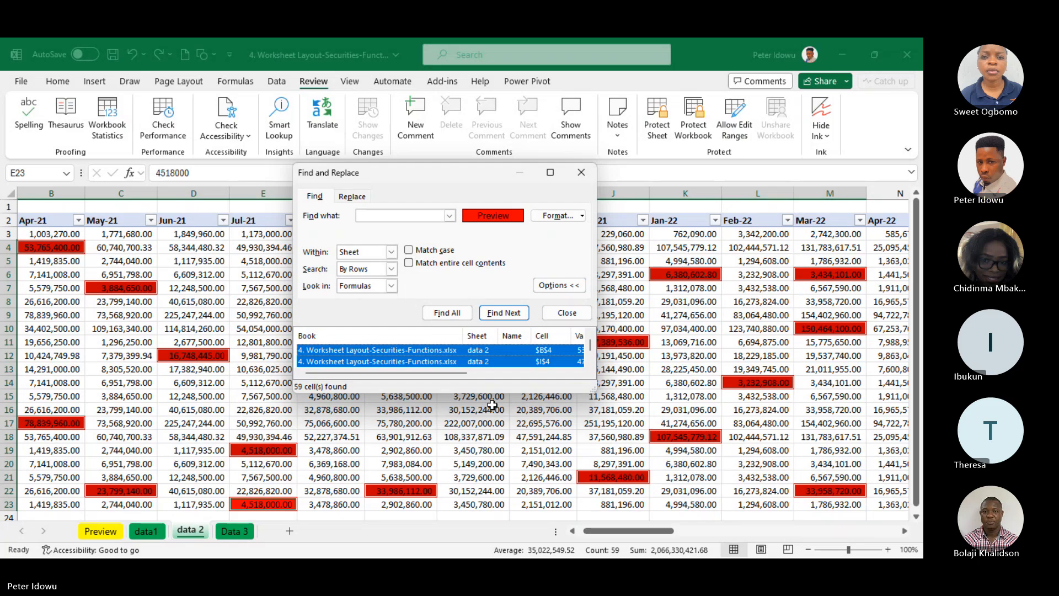
left_click(581, 173)
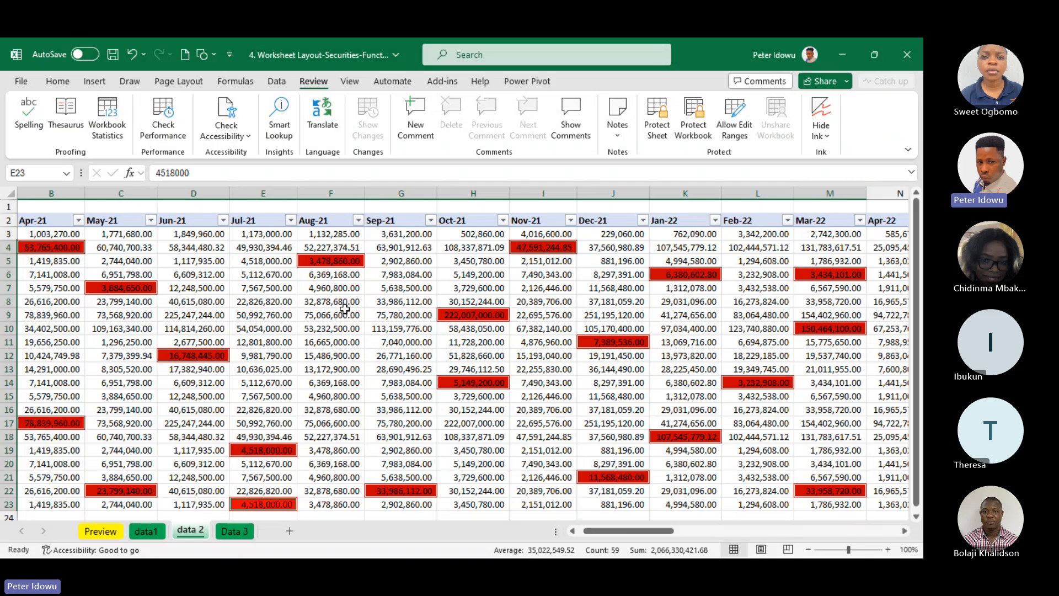
Turn off the Locked protection setting for the selected red cells
right_click(339, 261)
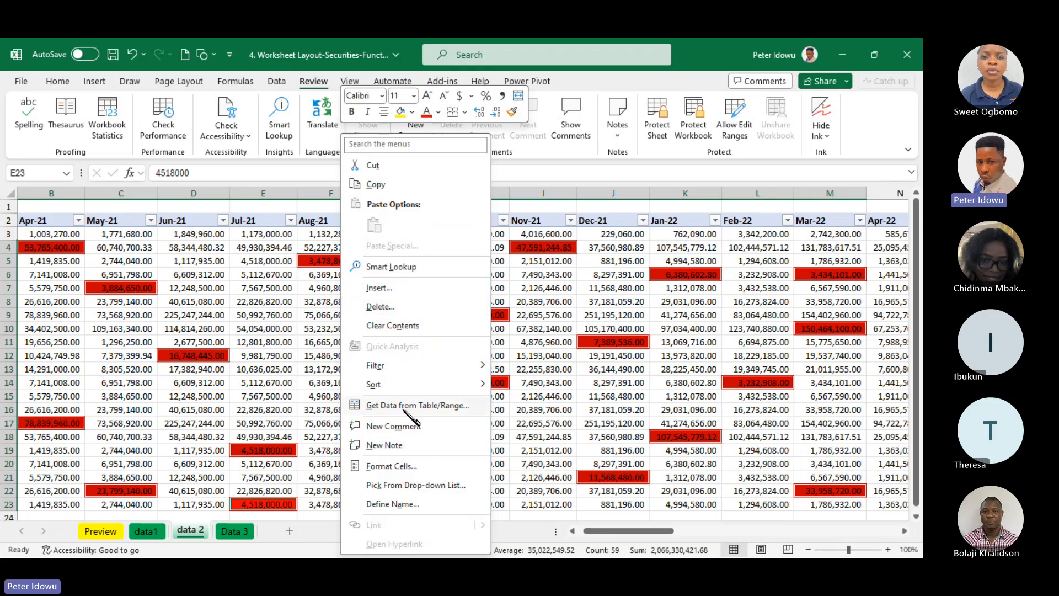
left_click(411, 467)
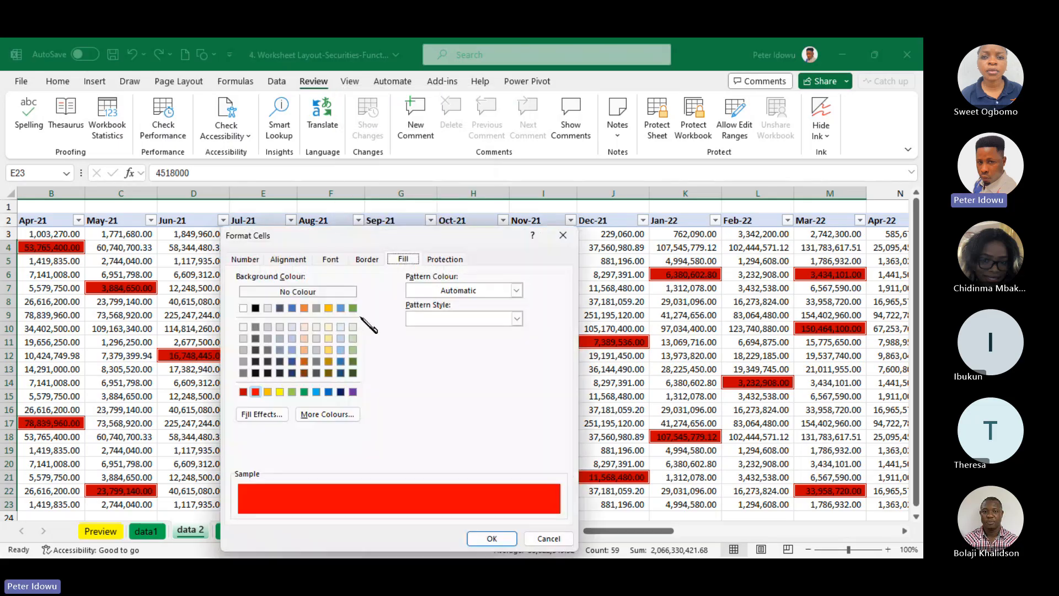
left_click(445, 260)
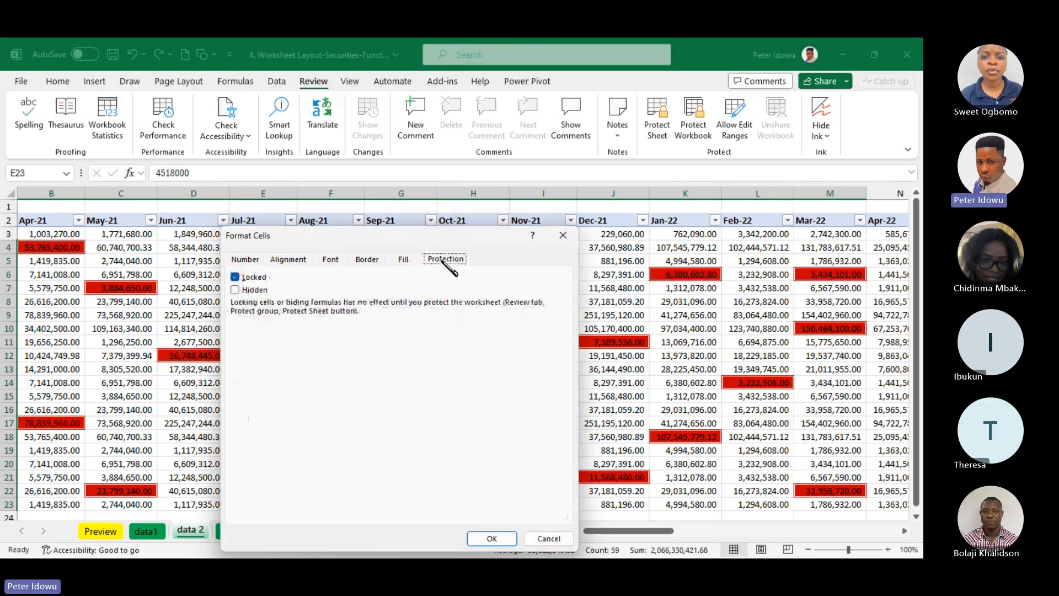
left_click(243, 278)
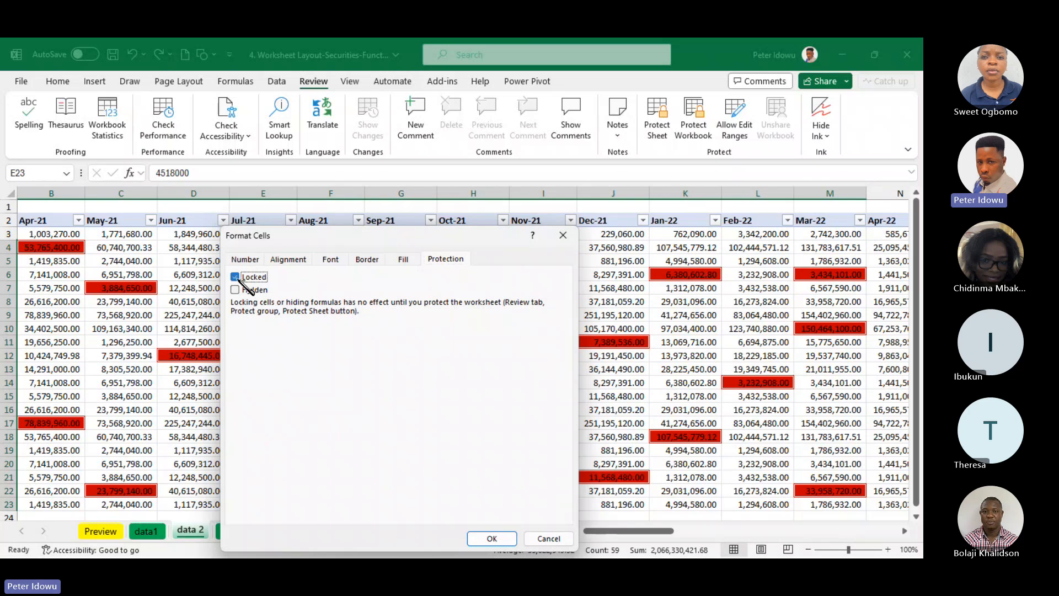
left_click(498, 539)
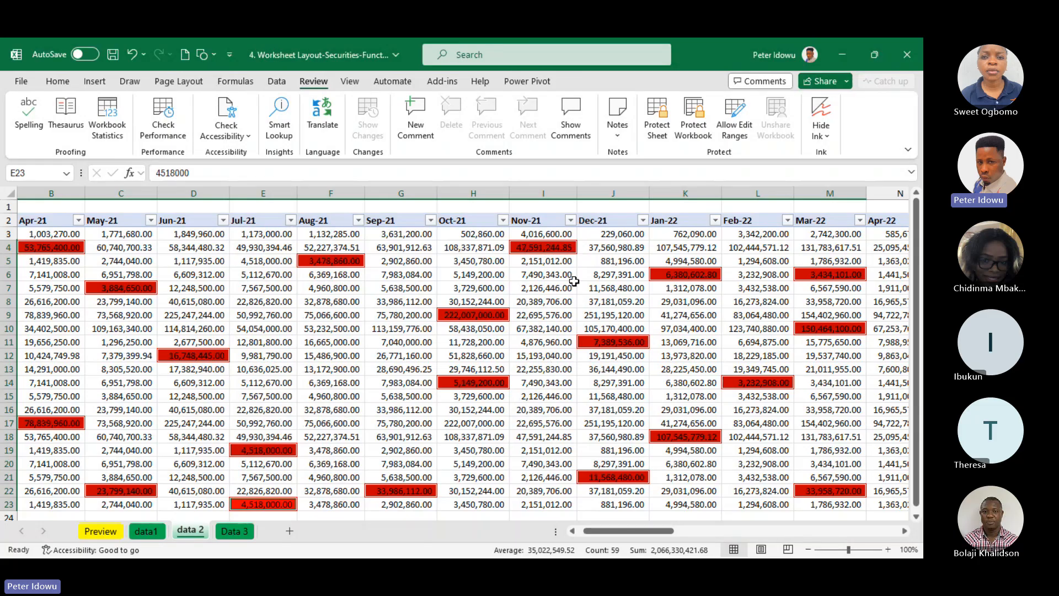
Protect the data 2 sheet with the default permissions, entering and confirming the sheet password
left_click(656, 132)
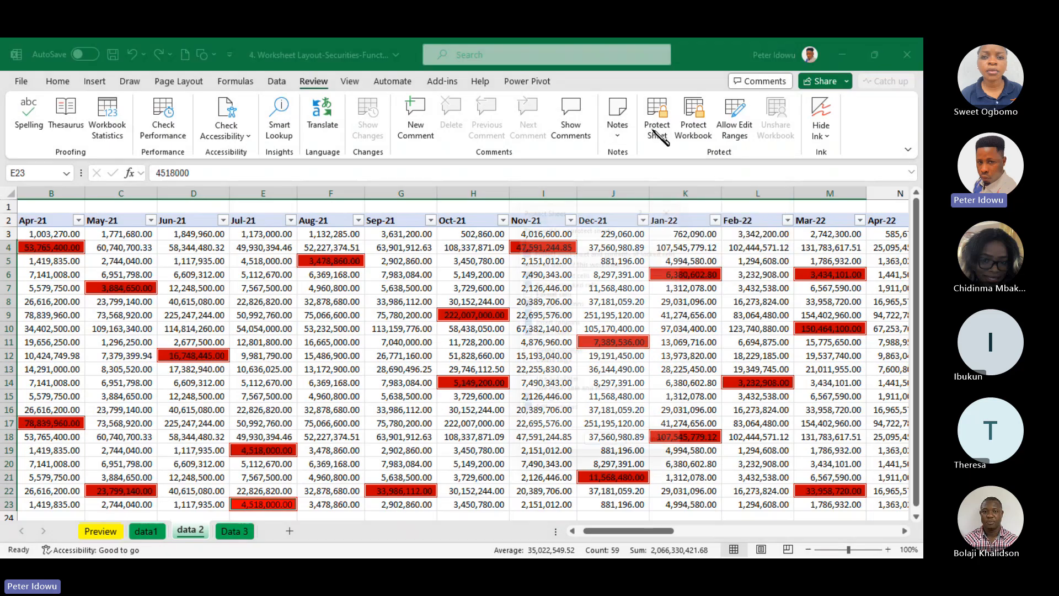
type("1234")
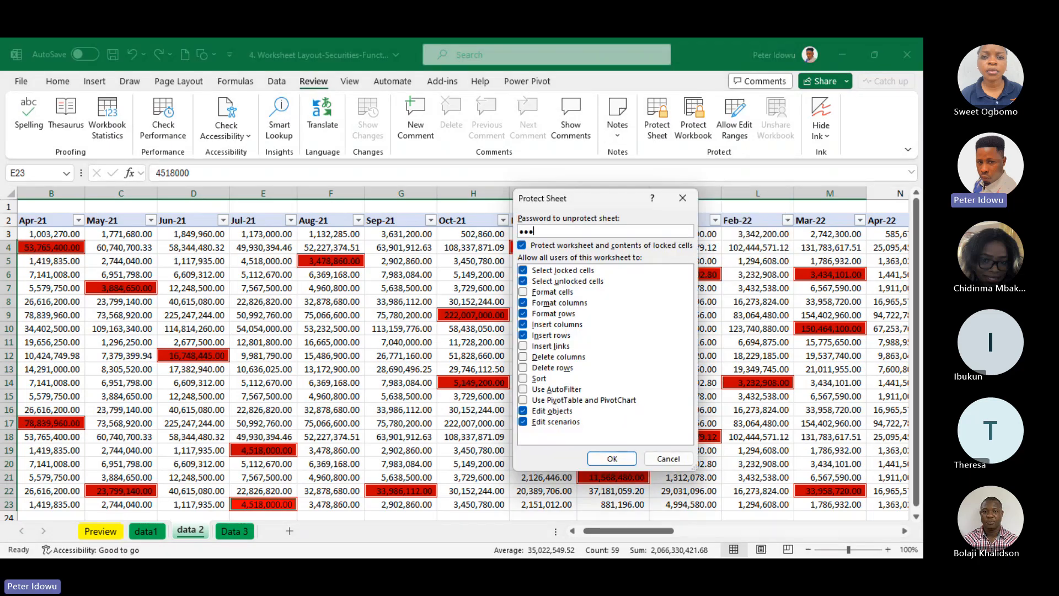
left_click(612, 458)
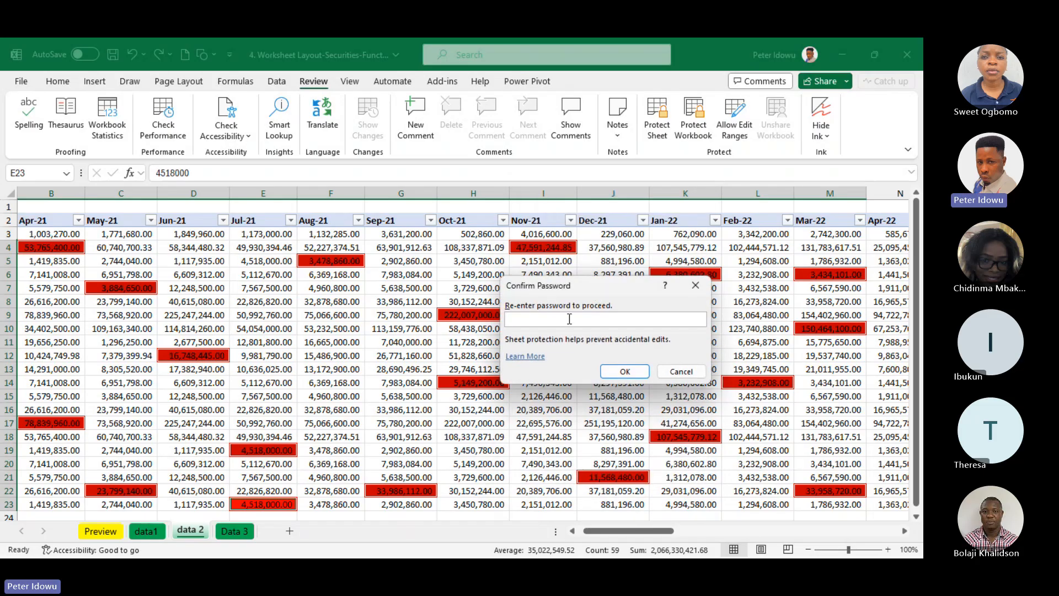
type("1234")
left_click(621, 370)
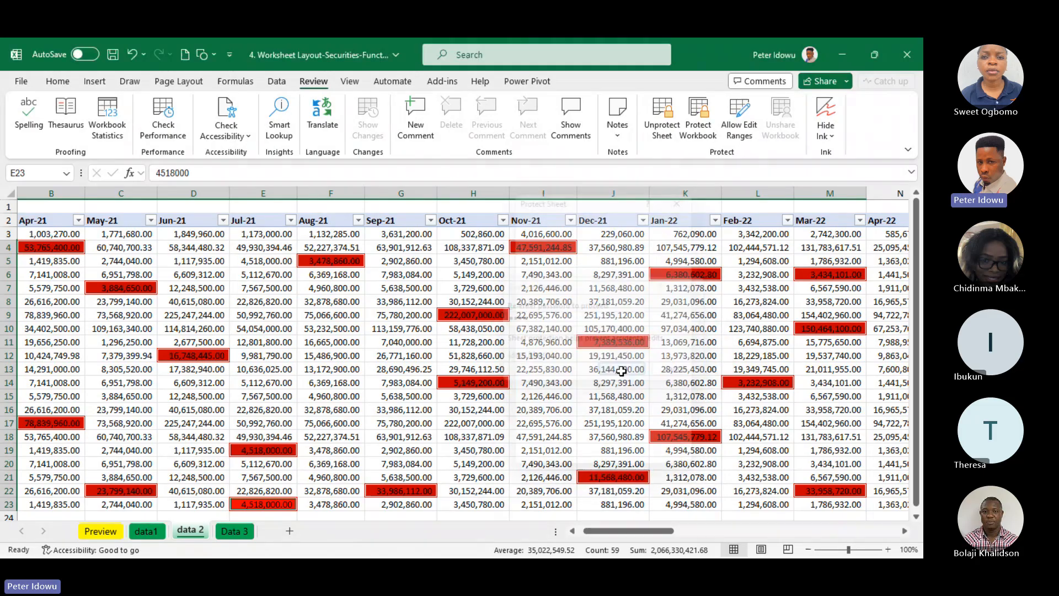
Test the sheet protection by trying to edit the unhighlighted cells H7 and F11
left_click(547, 307)
key("ctrl+Down")
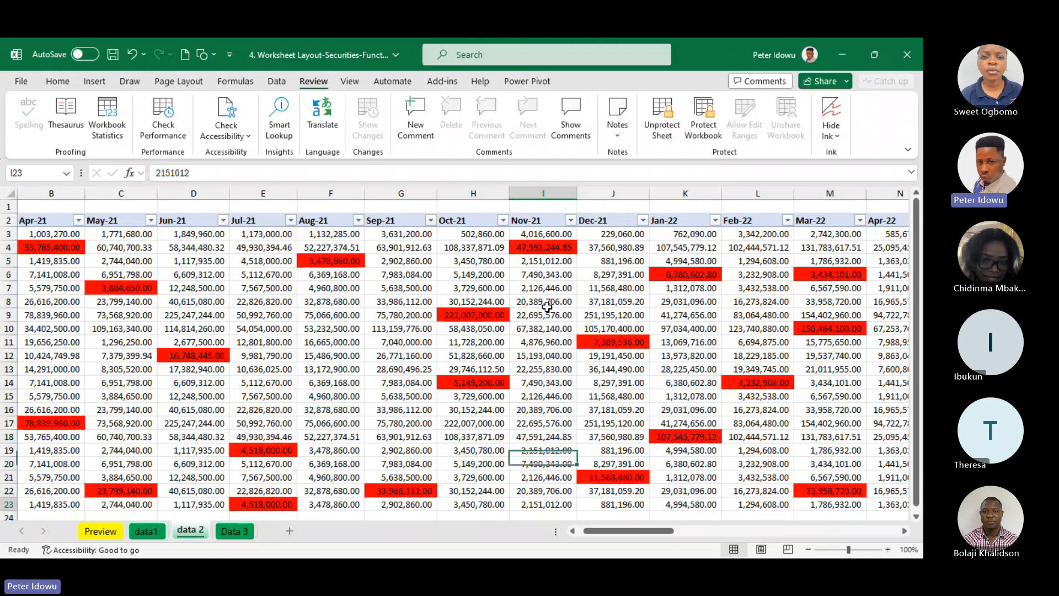
double_click(473, 287)
left_click(535, 343)
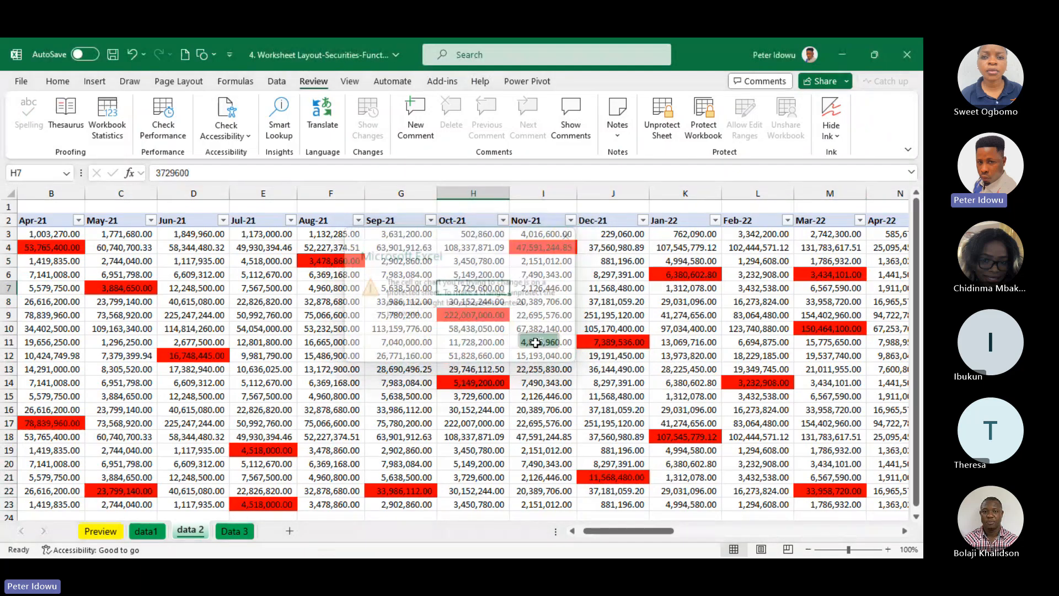
double_click(330, 342)
left_click(537, 343)
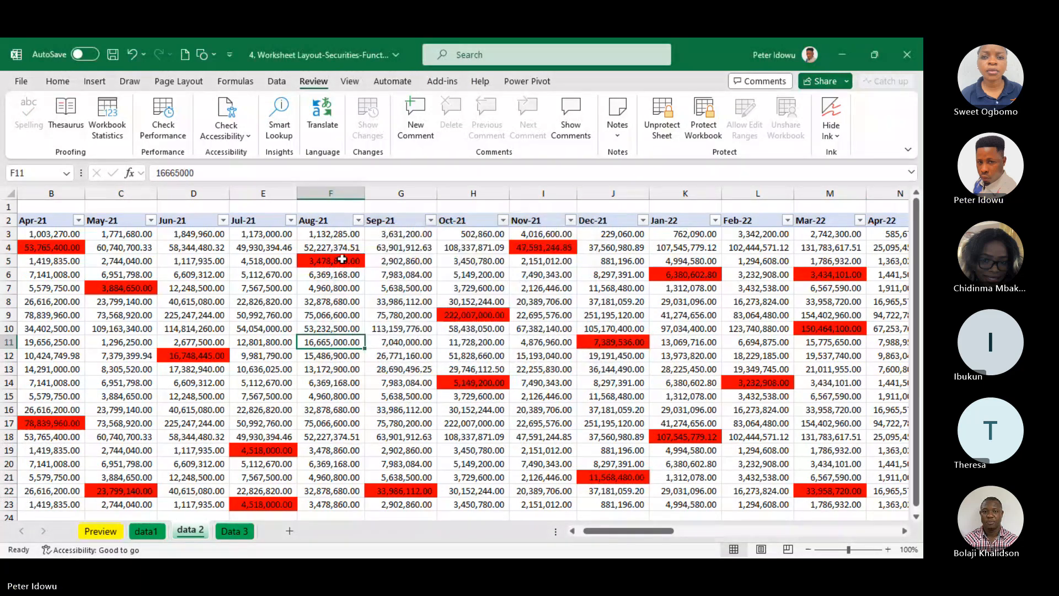
left_click(282, 319)
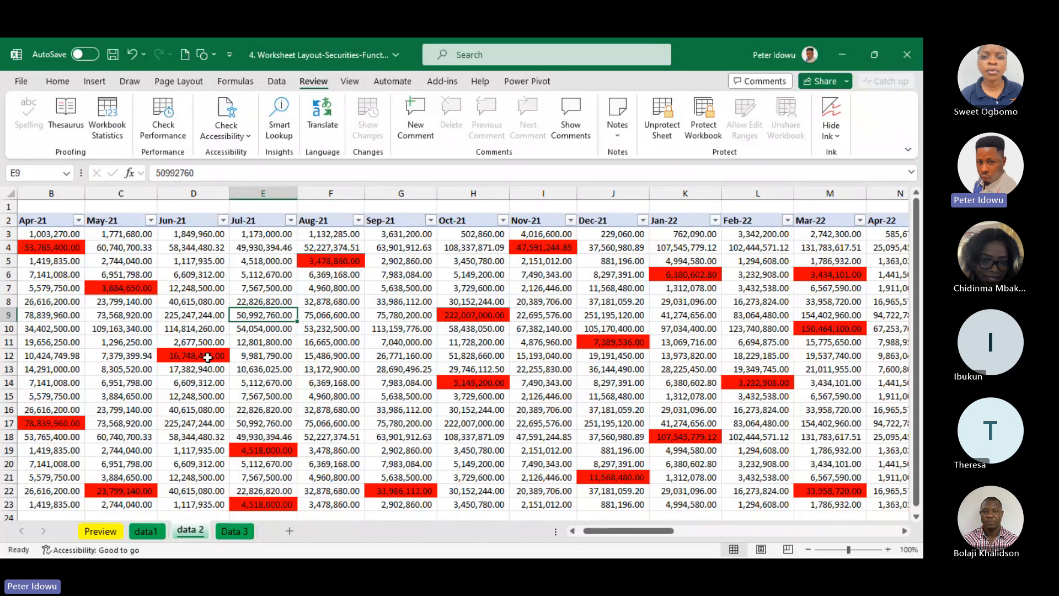
Test whether red cells such as D12, C7 and E19 can be edited, leaving their values unchanged
double_click(208, 358)
double_click(127, 286)
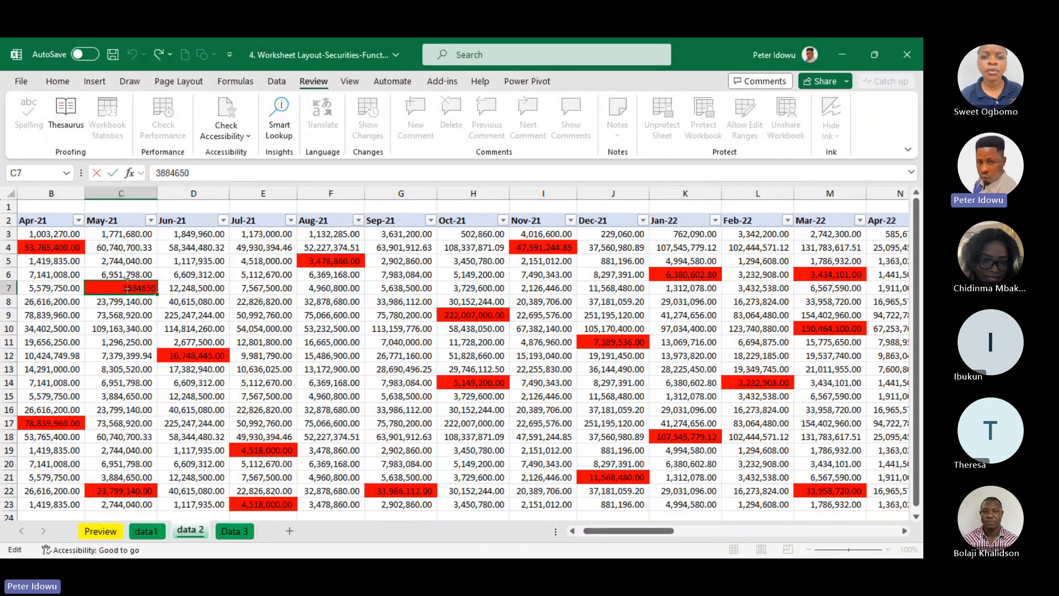
left_click(62, 244)
left_click(58, 417)
key("ctrl+Up")
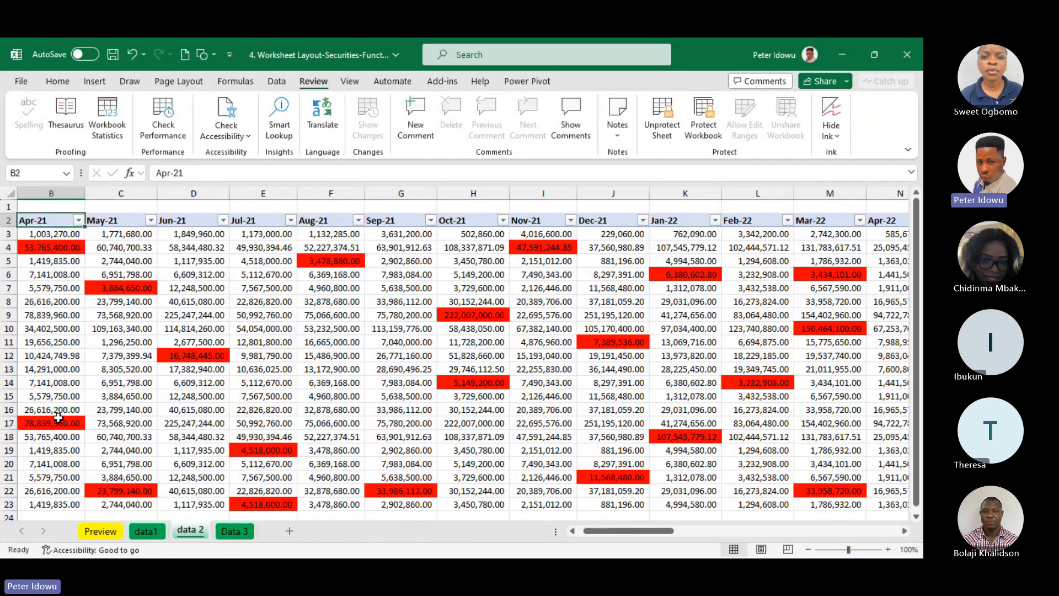
double_click(279, 453)
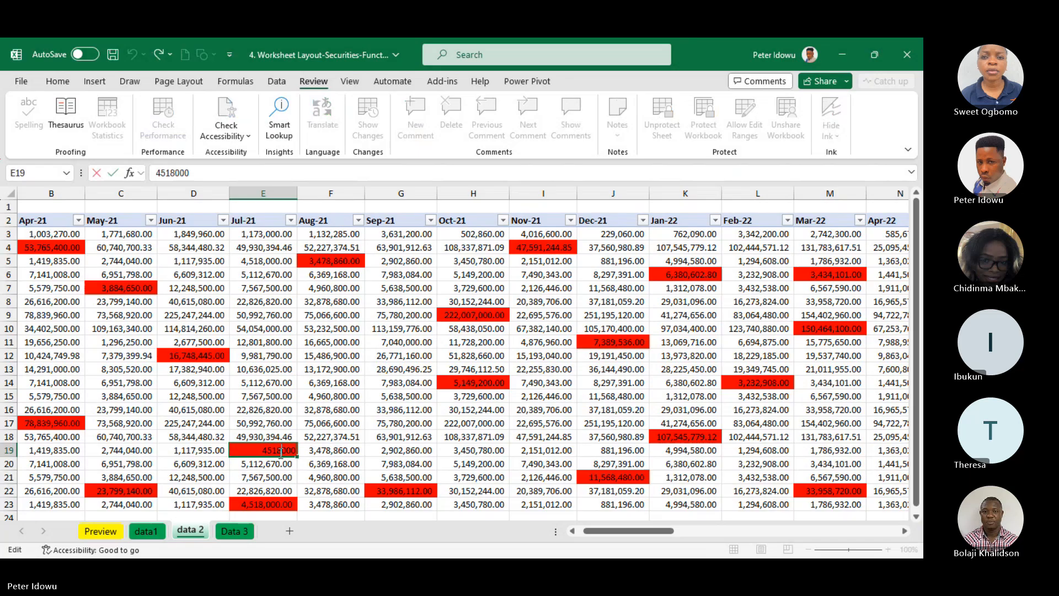
left_click(380, 489)
left_click(522, 439)
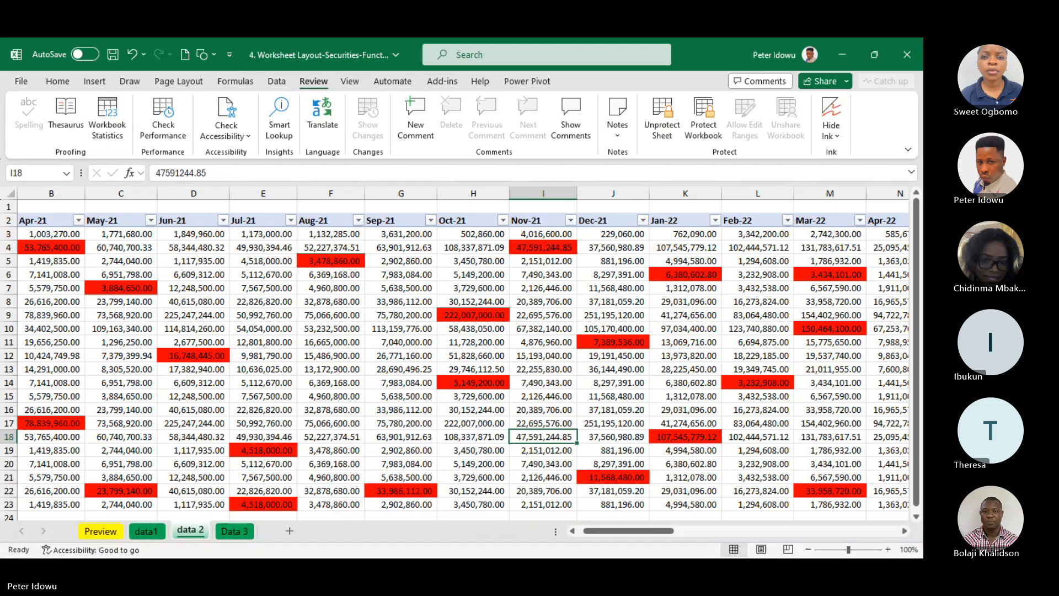
Switch to the Microsoft Teams meeting window and leave the meeting
left_click(492, 543)
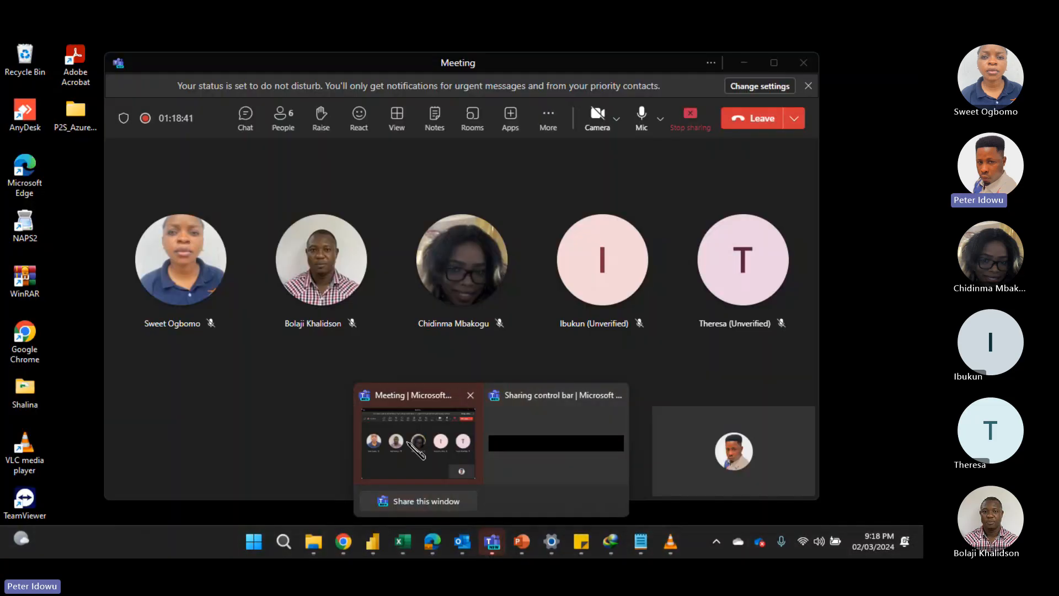
left_click(410, 446)
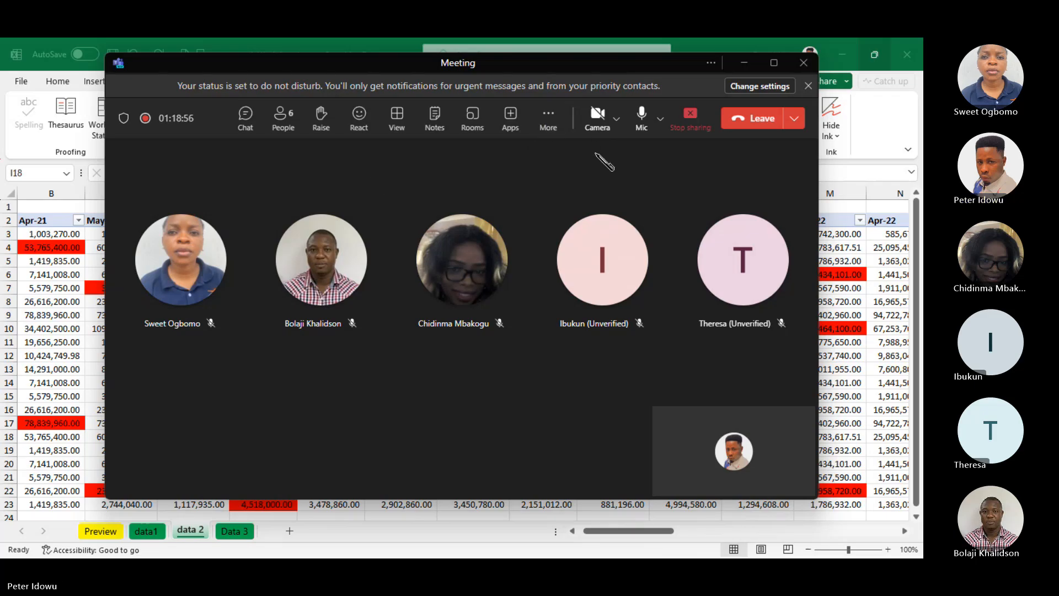
left_click(745, 63)
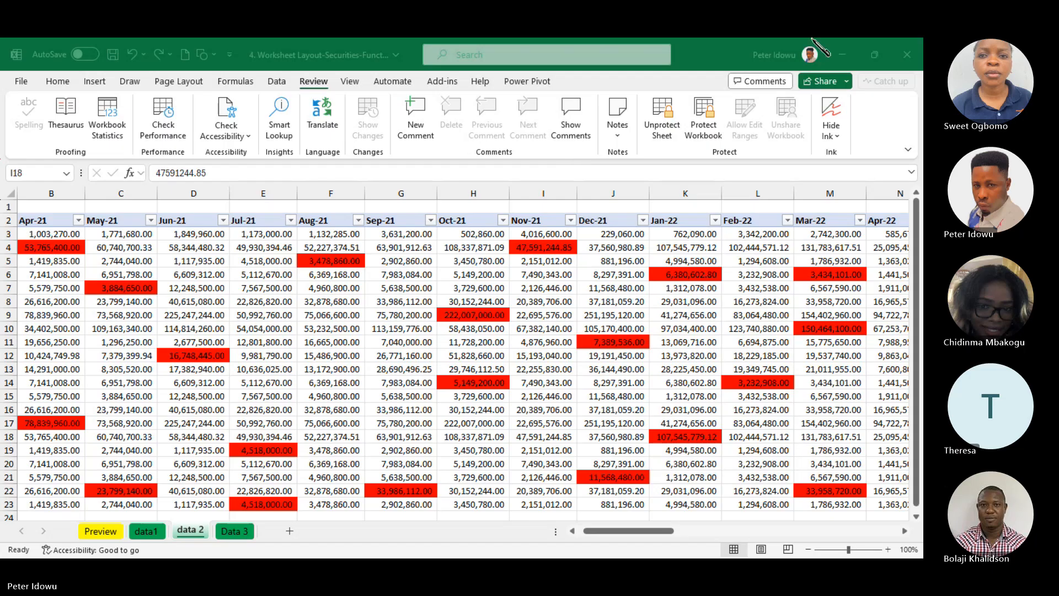
left_click(772, 450)
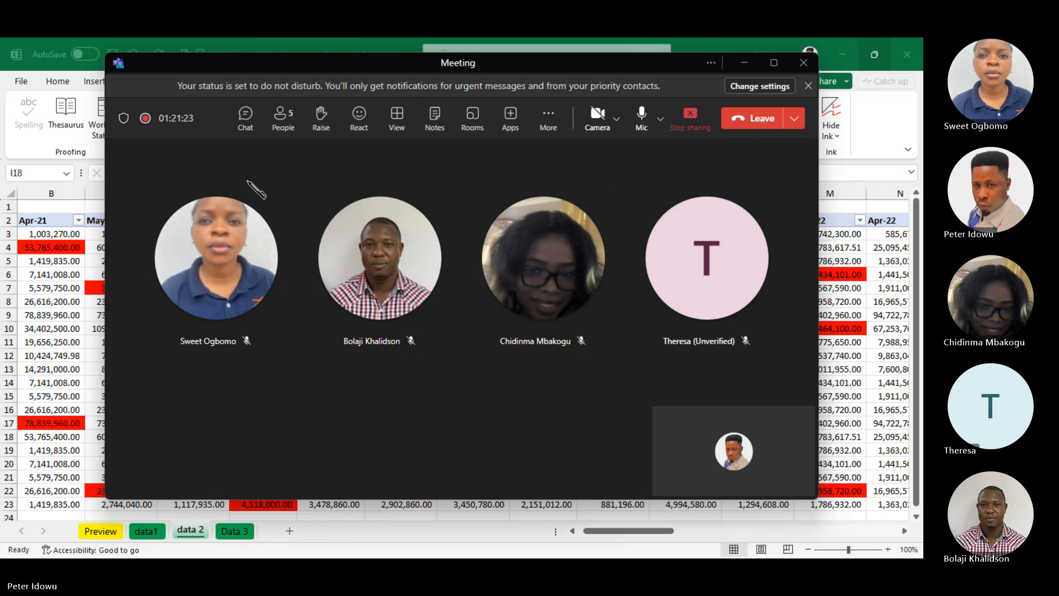
left_click(758, 126)
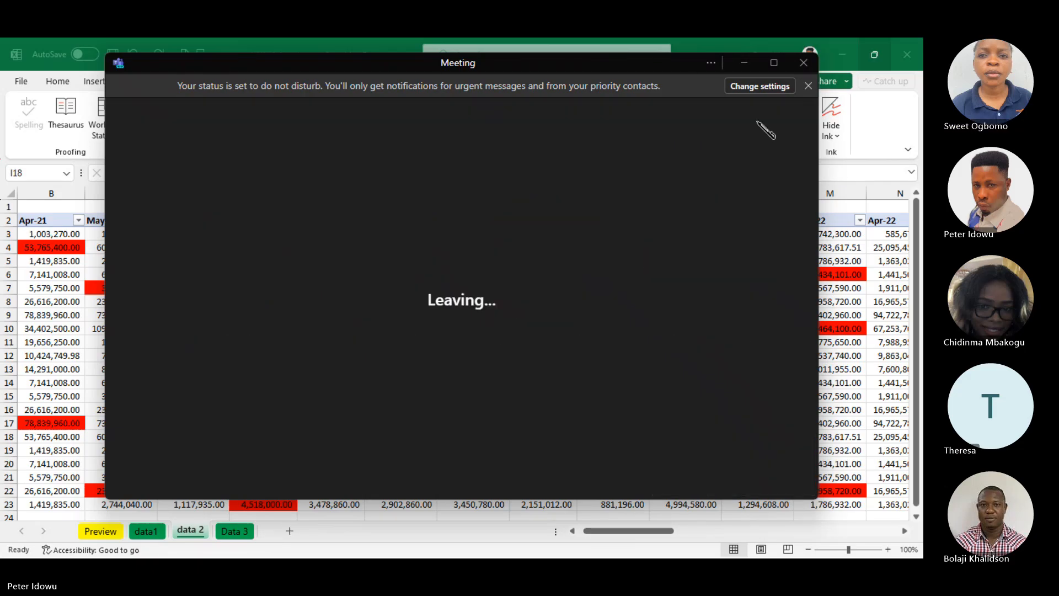